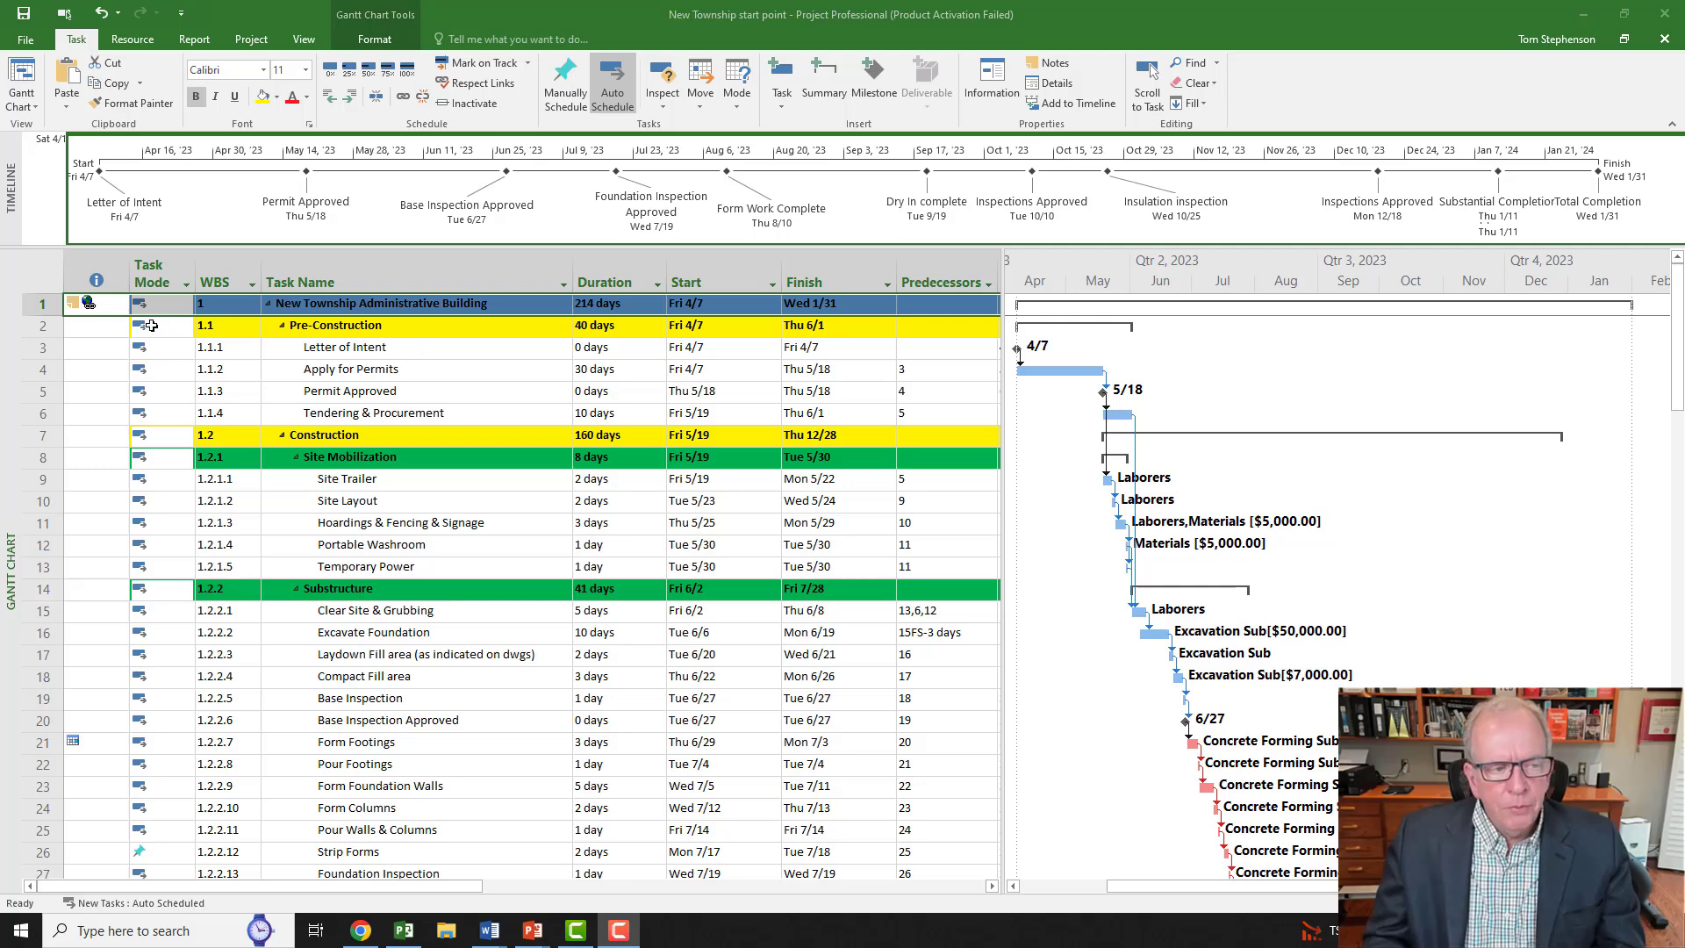
{"action": "mouse_move", "coordinate": [89, 304]}
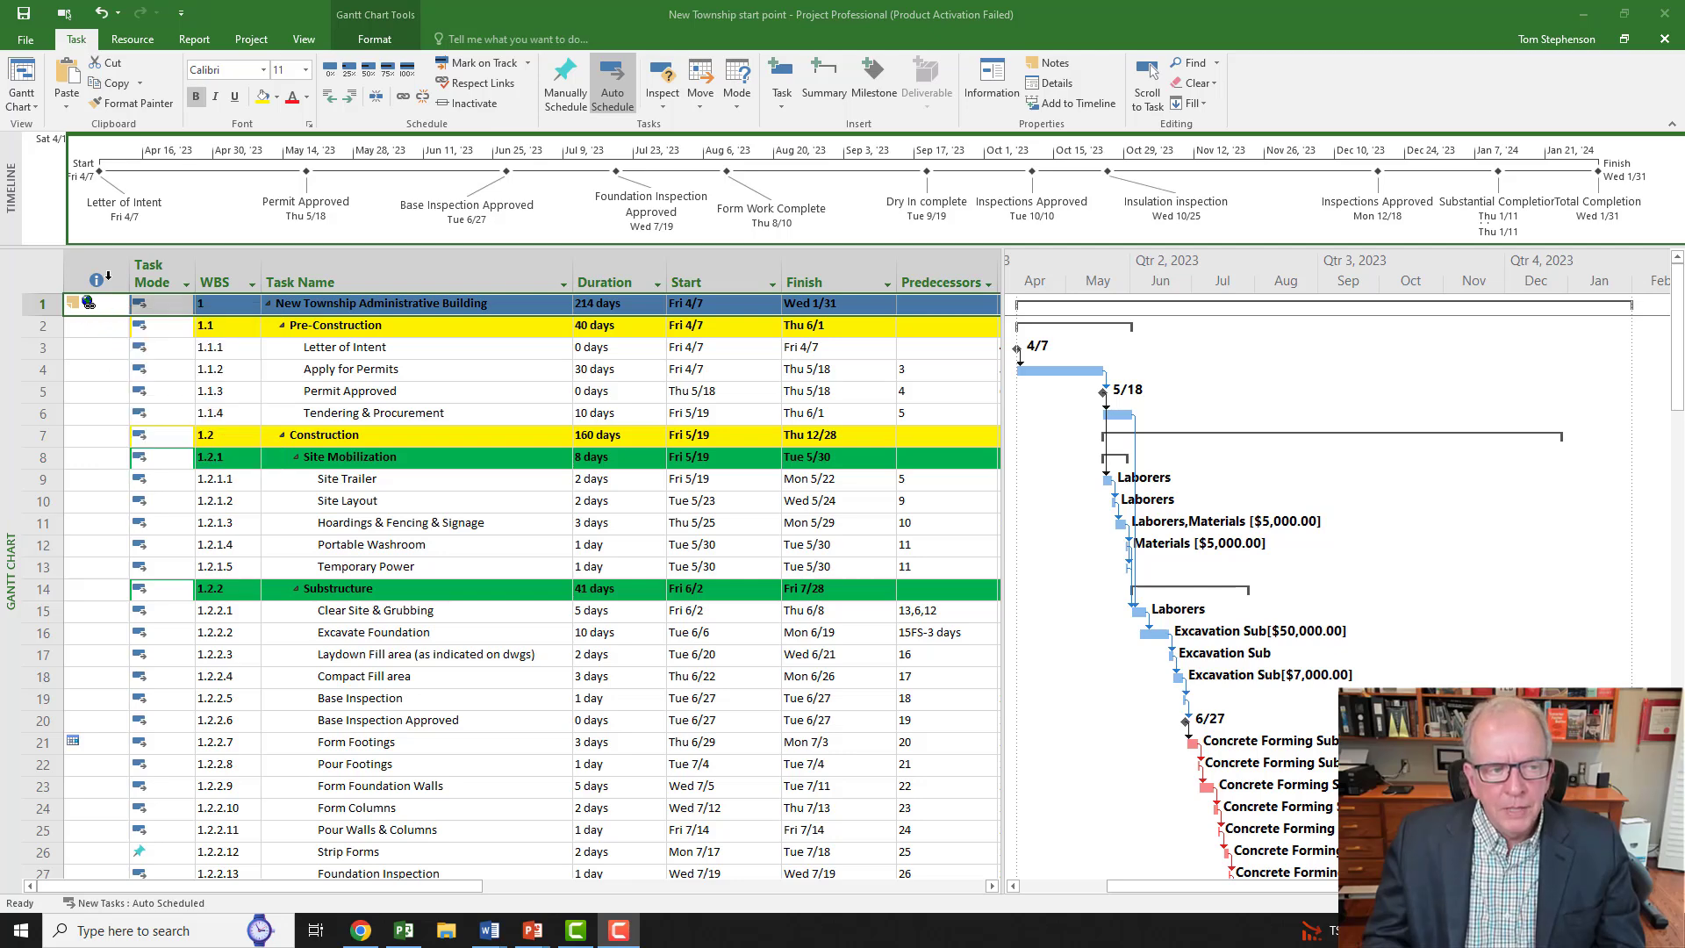
{"action": "left_click", "coordinate": [106, 274]}
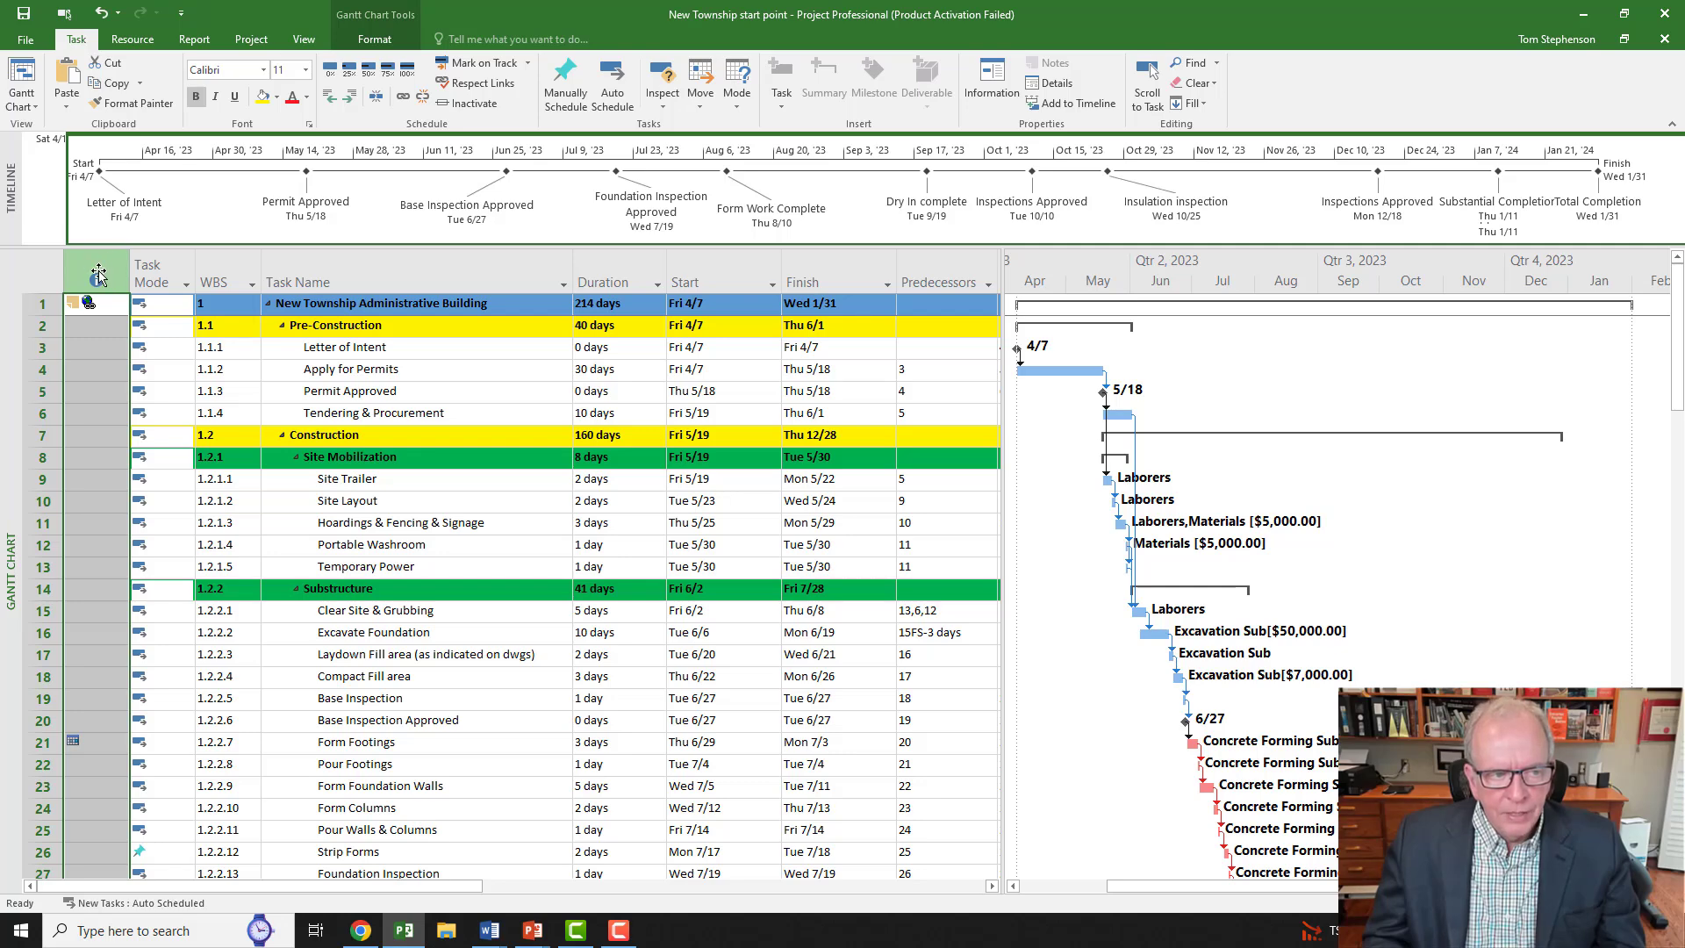
{"action": "mouse_move", "coordinate": [147, 265]}
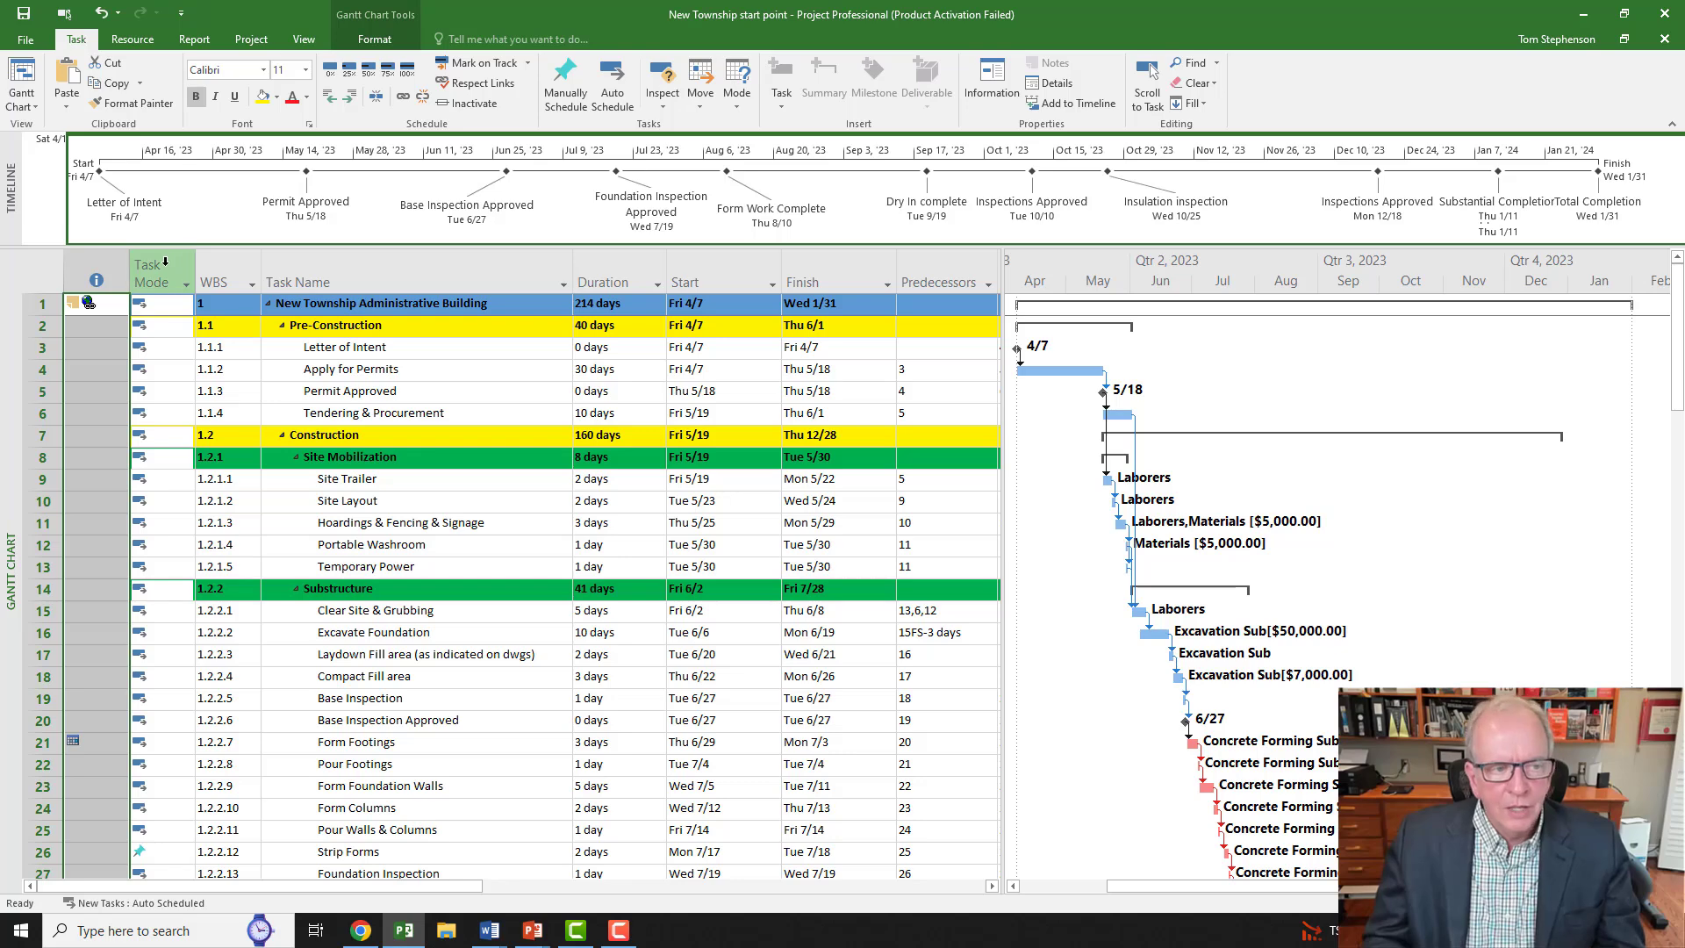
{"action": "left_click", "coordinate": [163, 263]}
{"action": "right_click", "coordinate": [161, 268]}
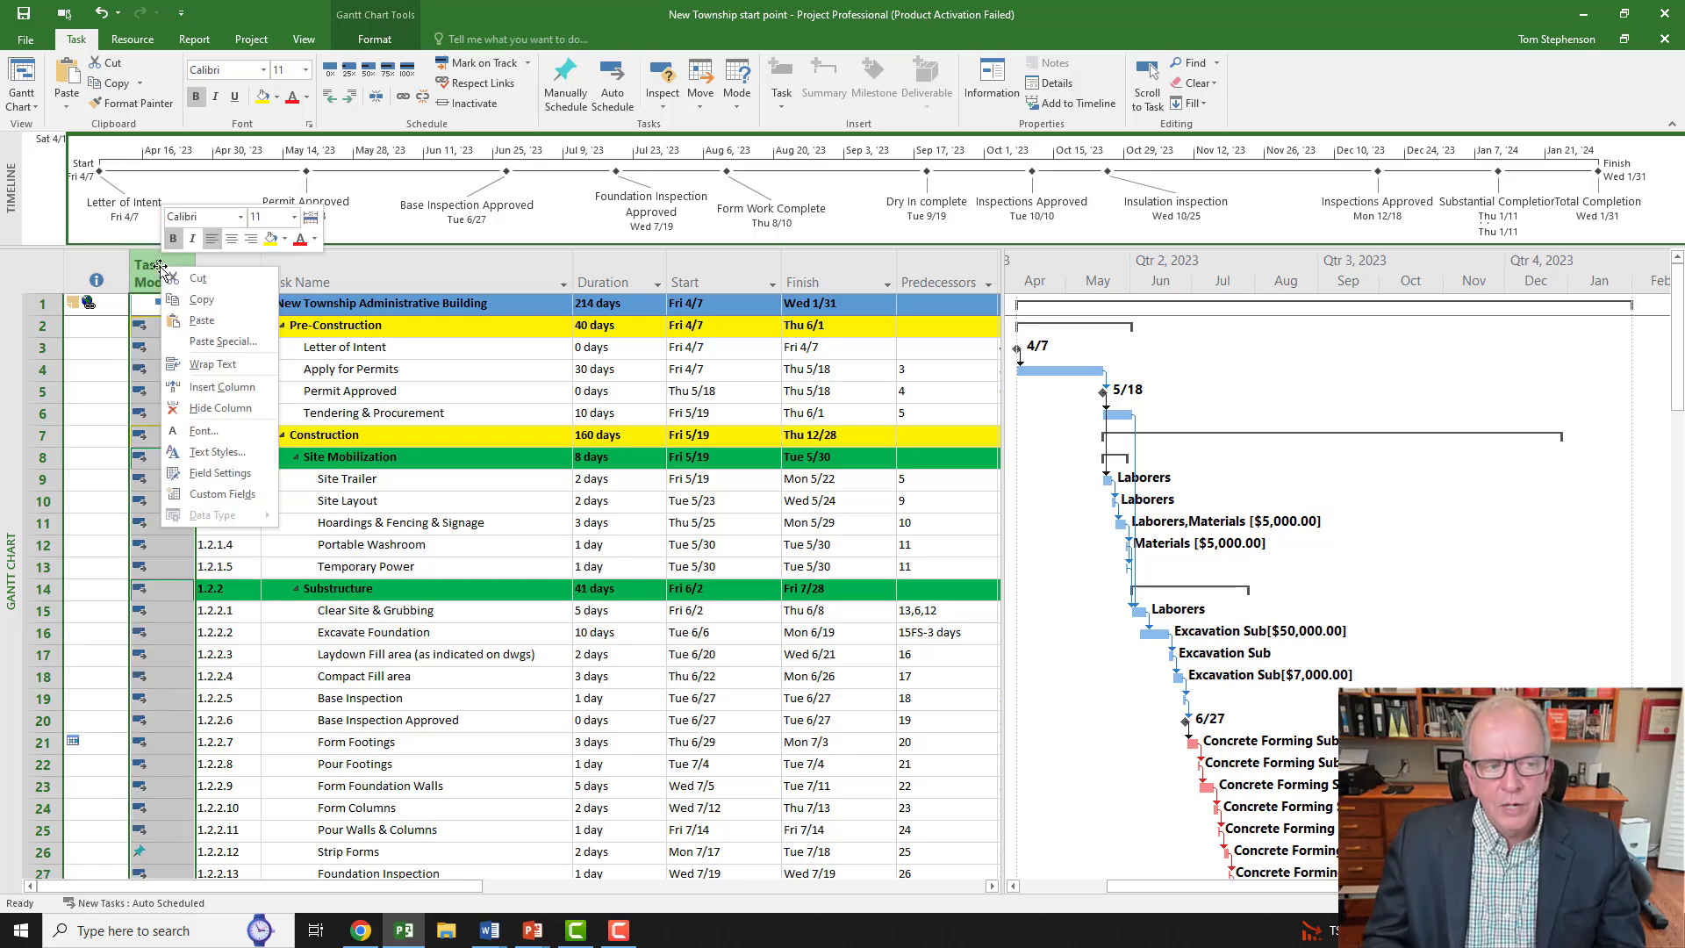
{"action": "left_click", "coordinate": [210, 388]}
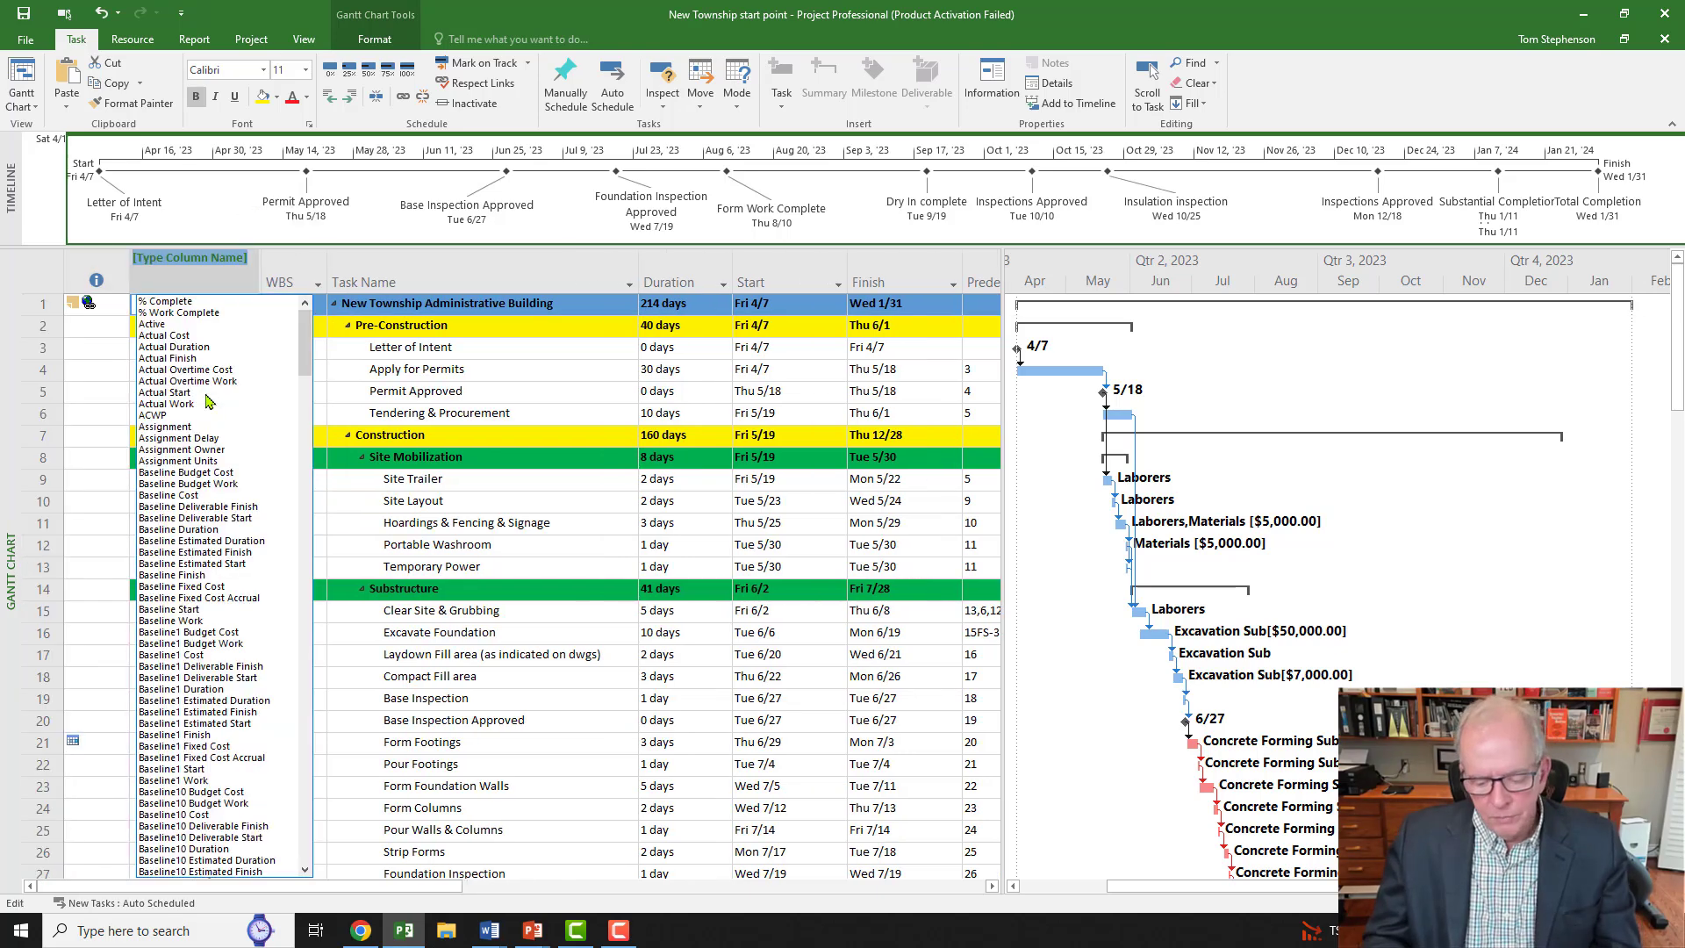
{"action": "key", "text": "Escape"}
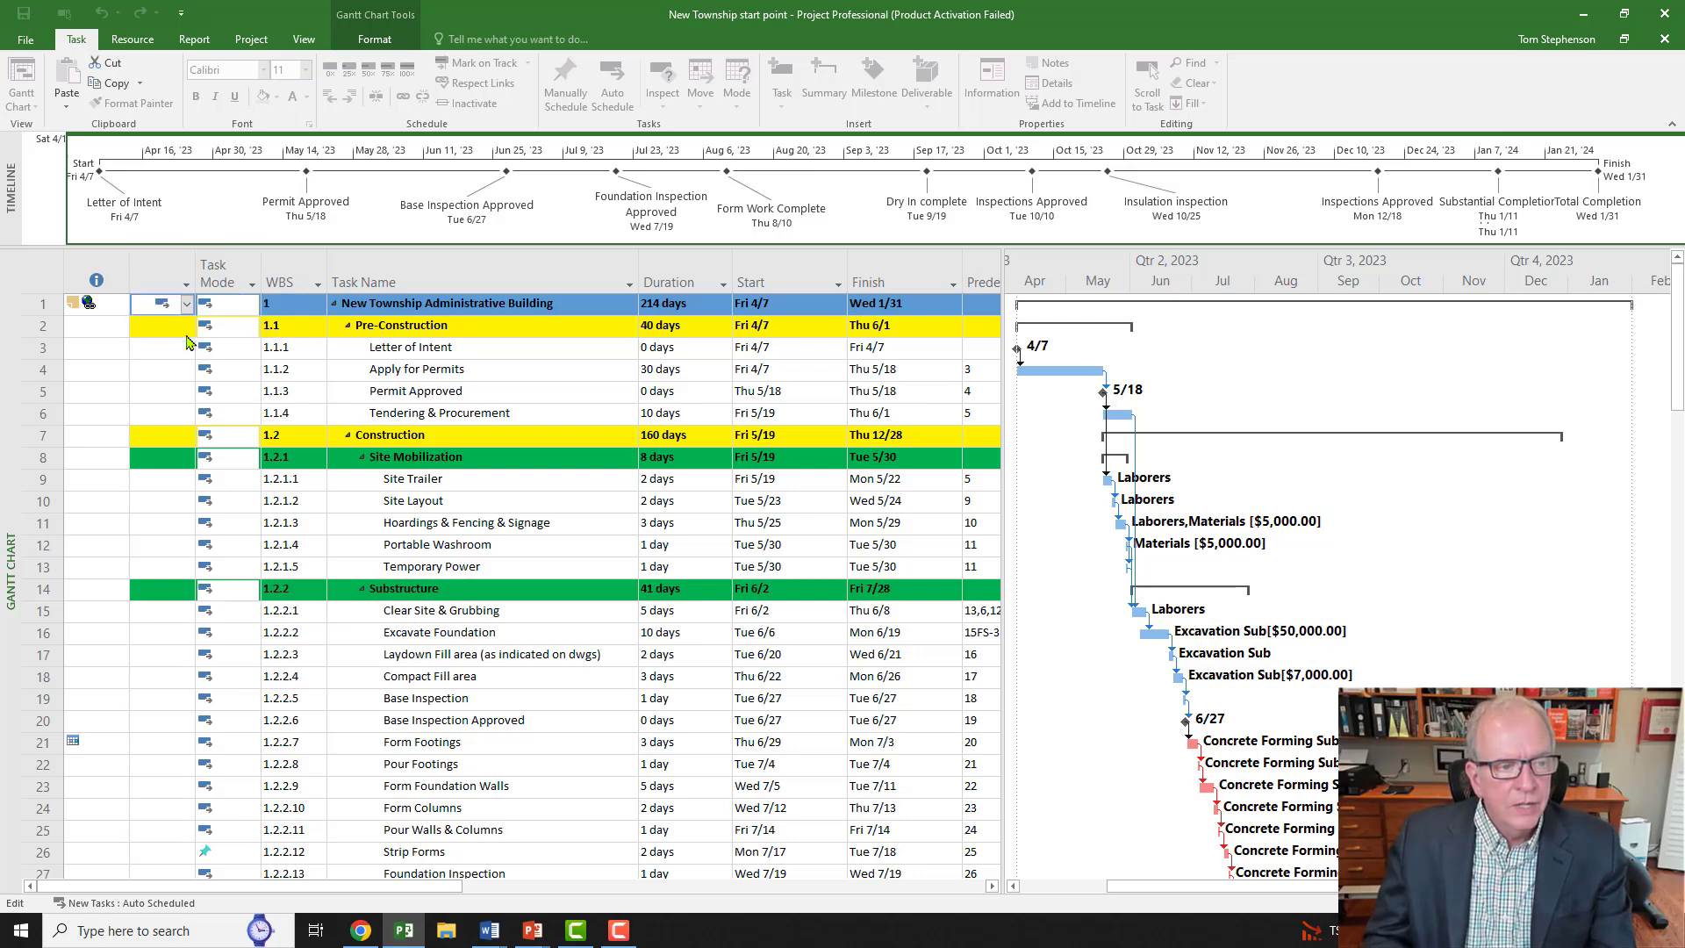
{"action": "left_click", "coordinate": [146, 278]}
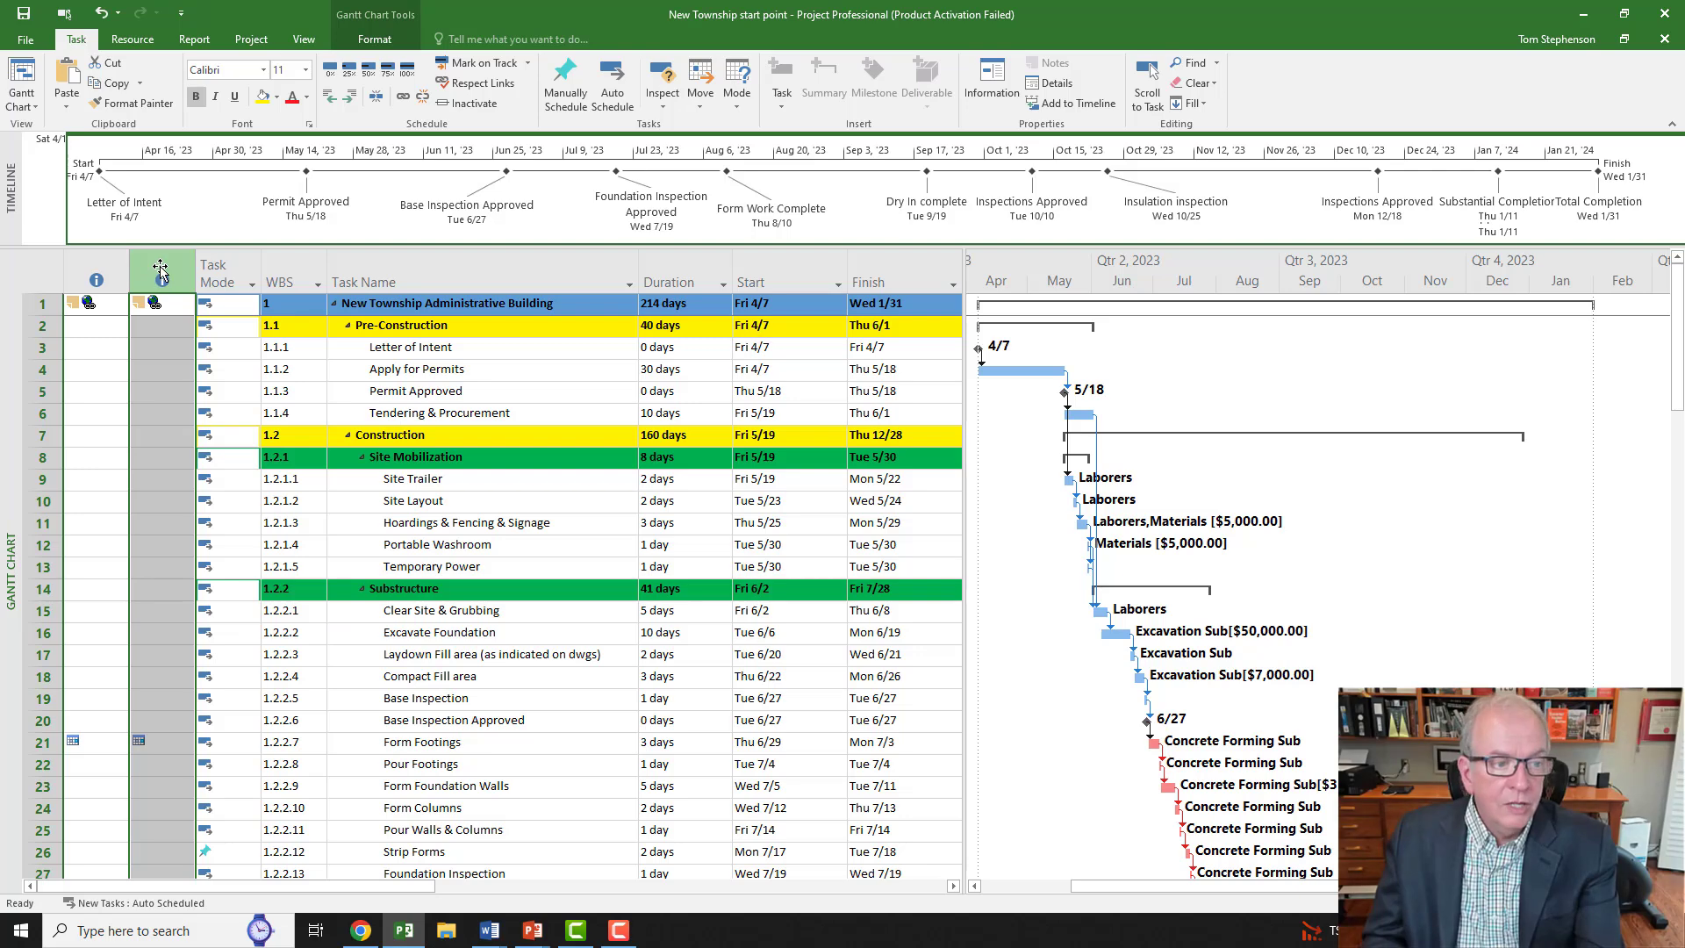
{"action": "key", "text": "Delete"}
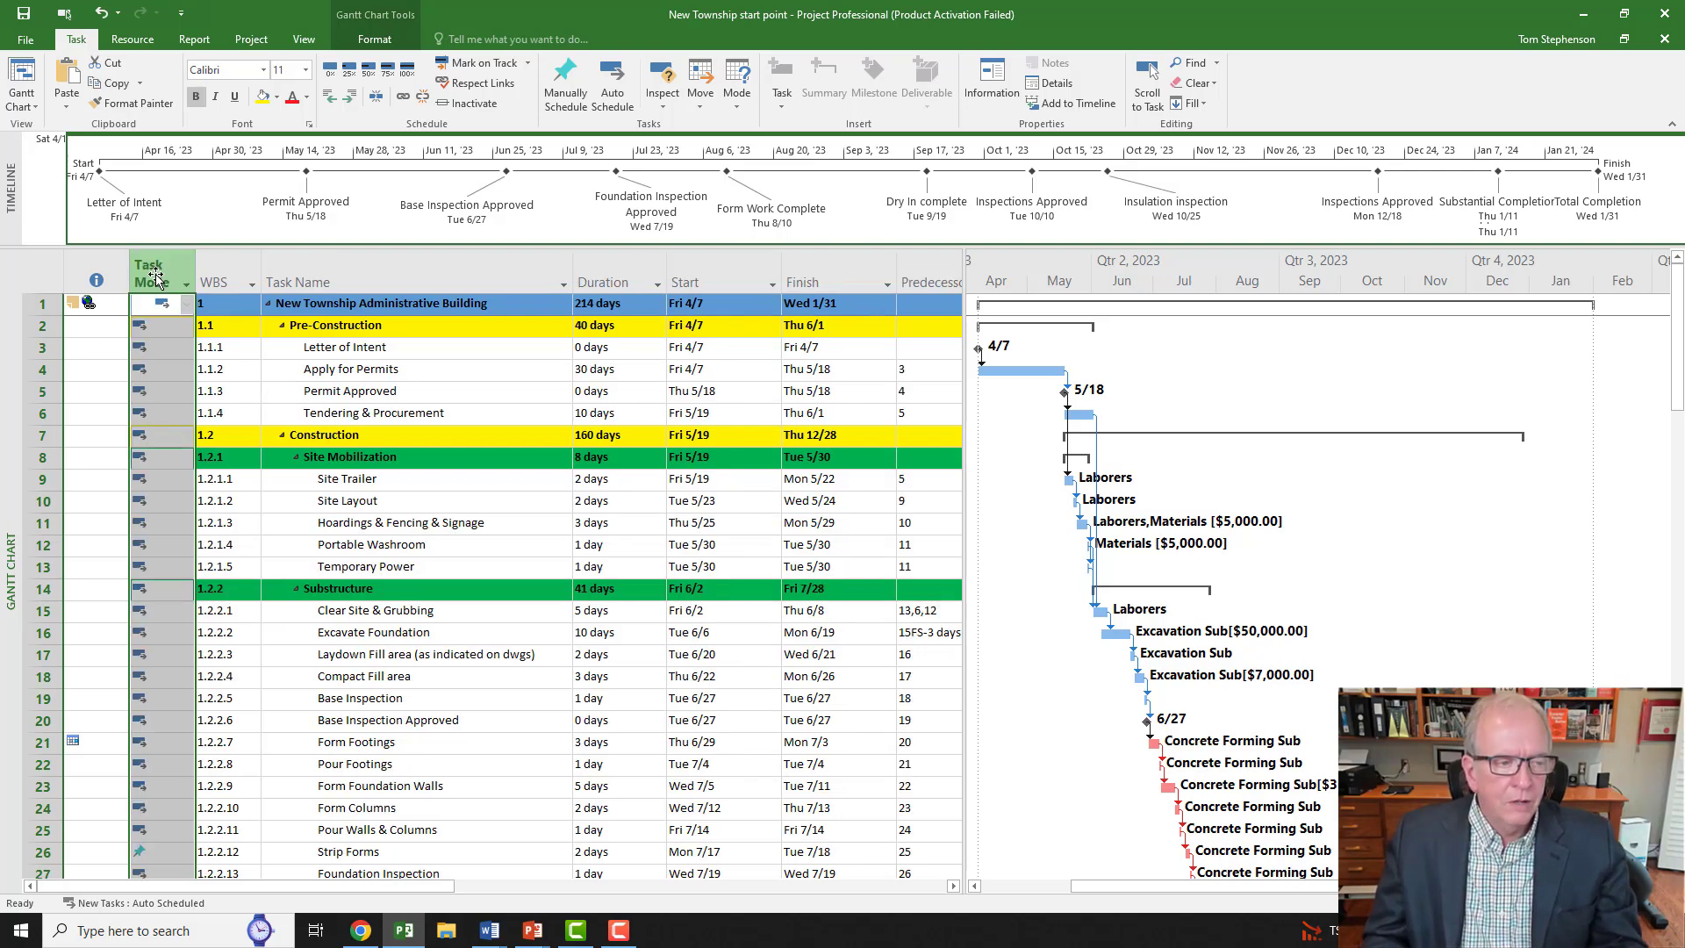
Step: Start inserting a hyperlink on the Pre-Construction task row, then cancel without adding one
{"action": "right_click", "coordinate": [100, 306]}
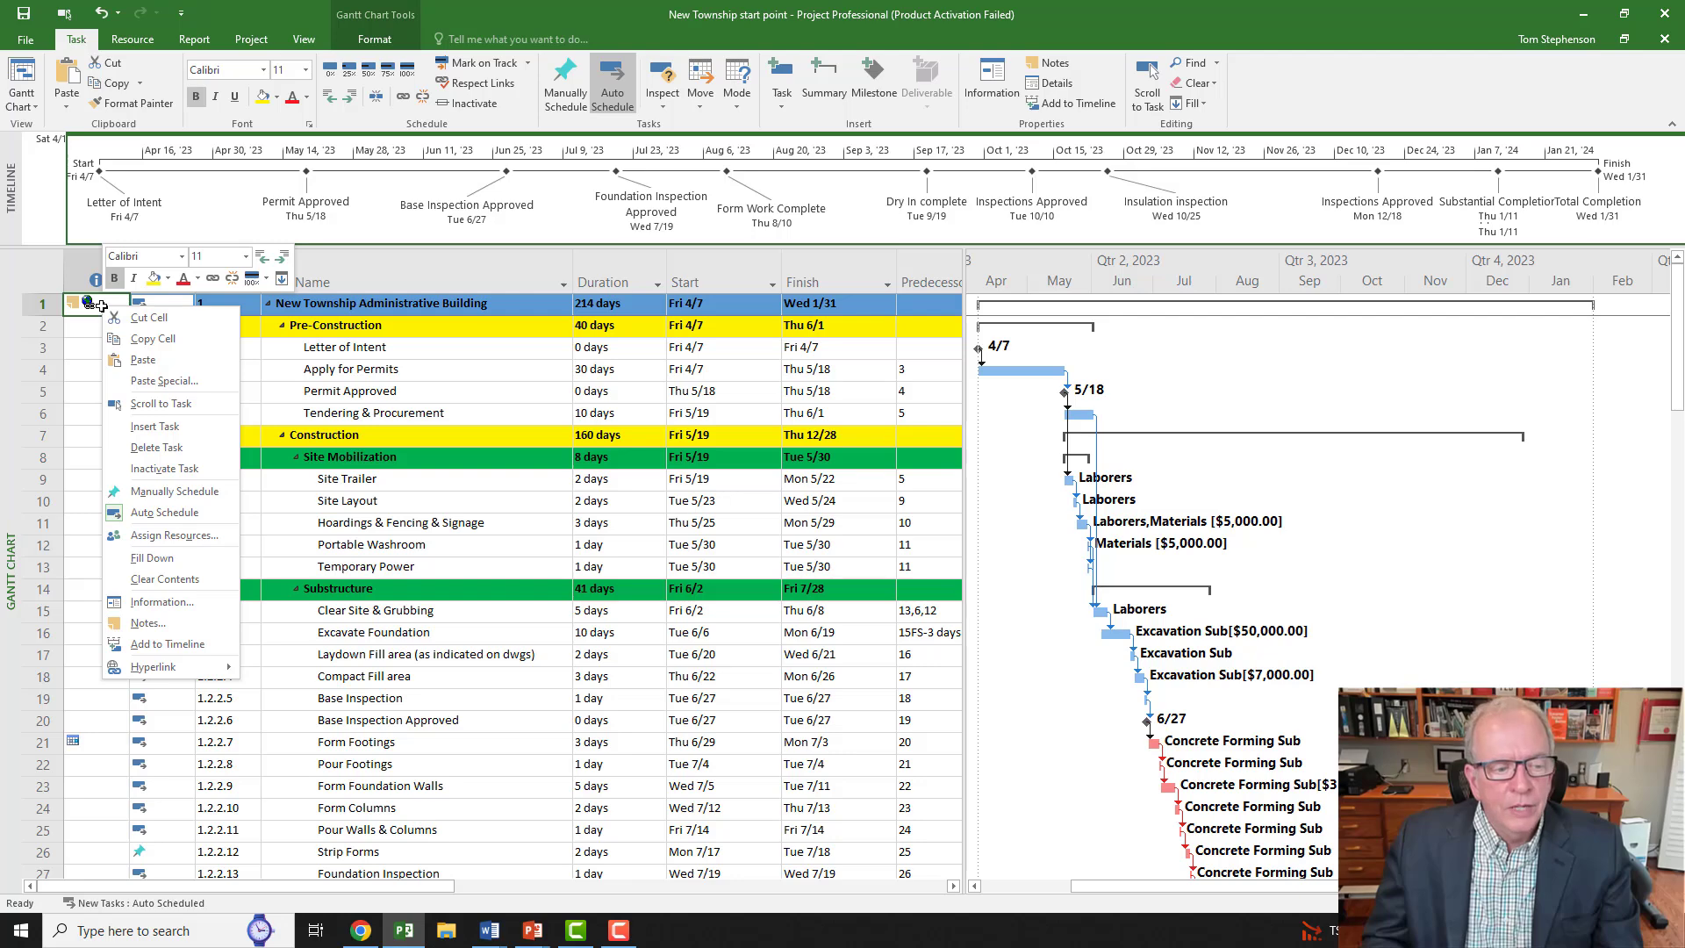
{"action": "mouse_move", "coordinate": [188, 670]}
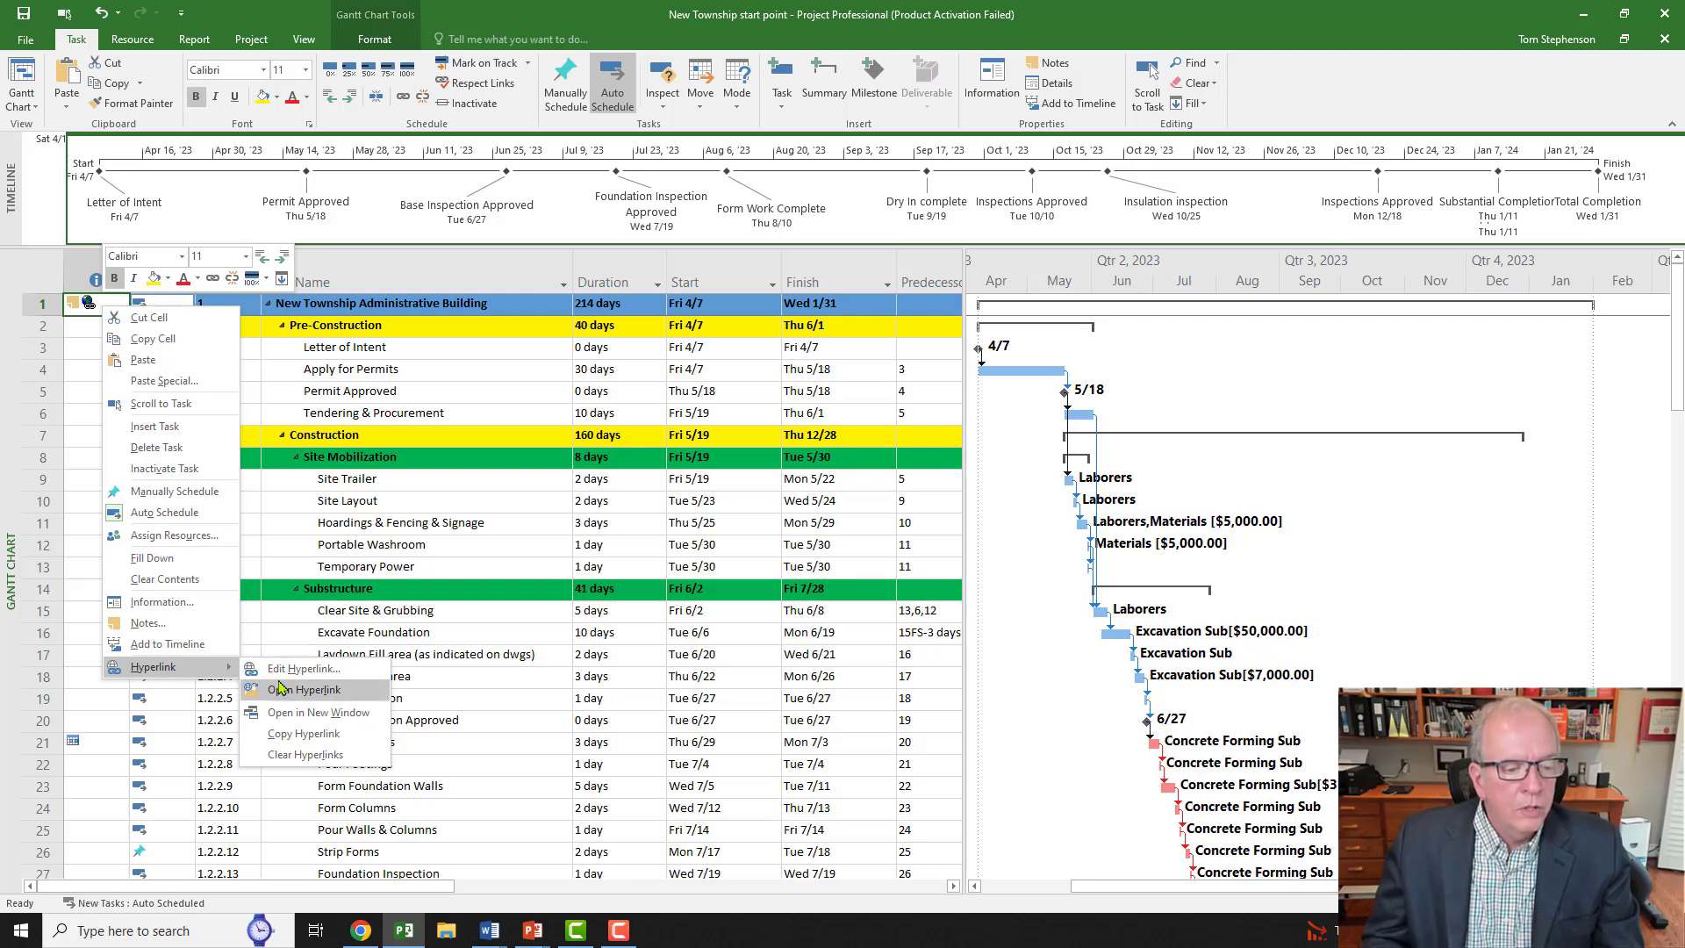
{"action": "left_click", "coordinate": [81, 325]}
{"action": "right_click", "coordinate": [81, 325]}
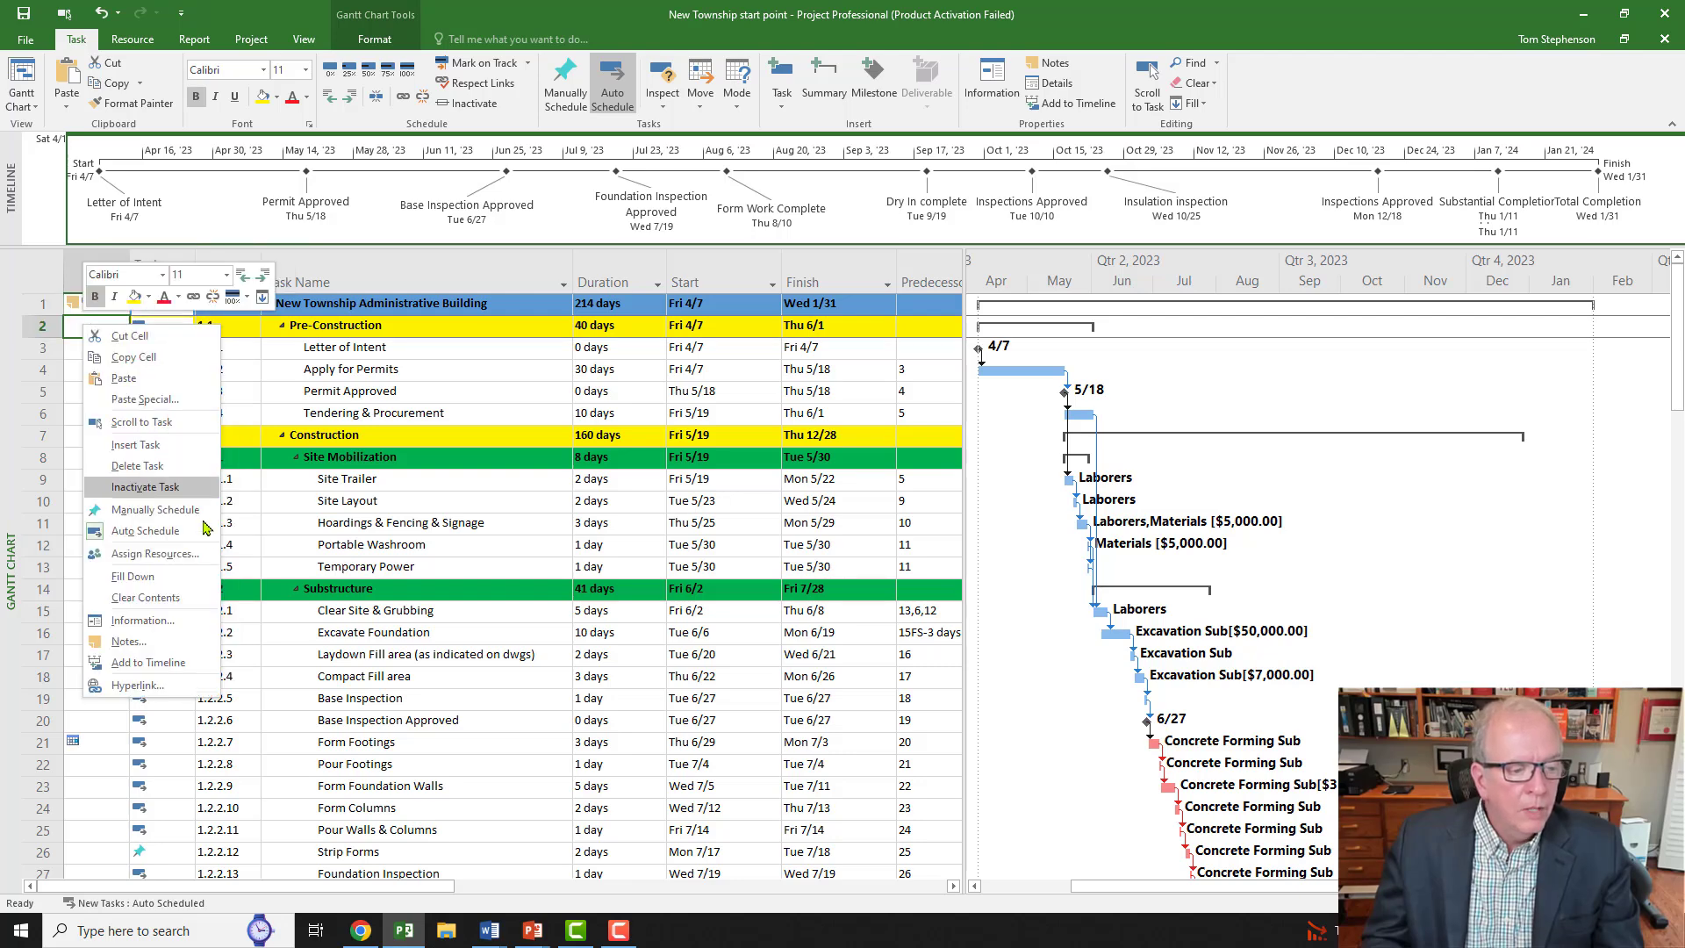
{"action": "left_click", "coordinate": [180, 690]}
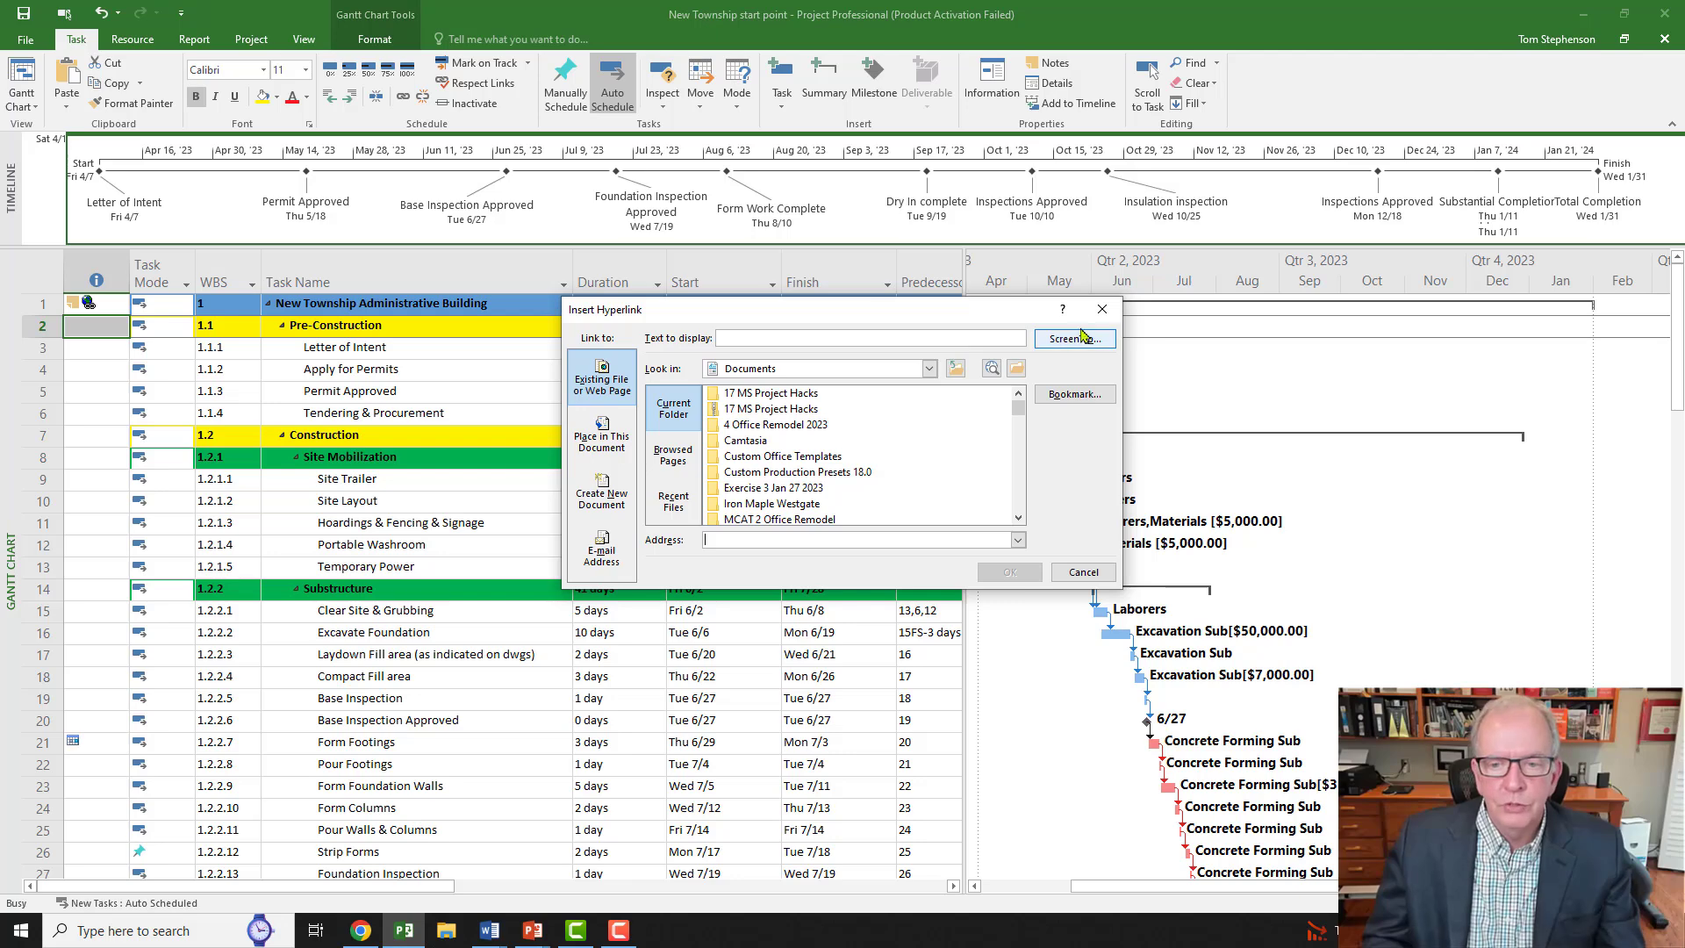
{"action": "left_click", "coordinate": [1103, 309]}
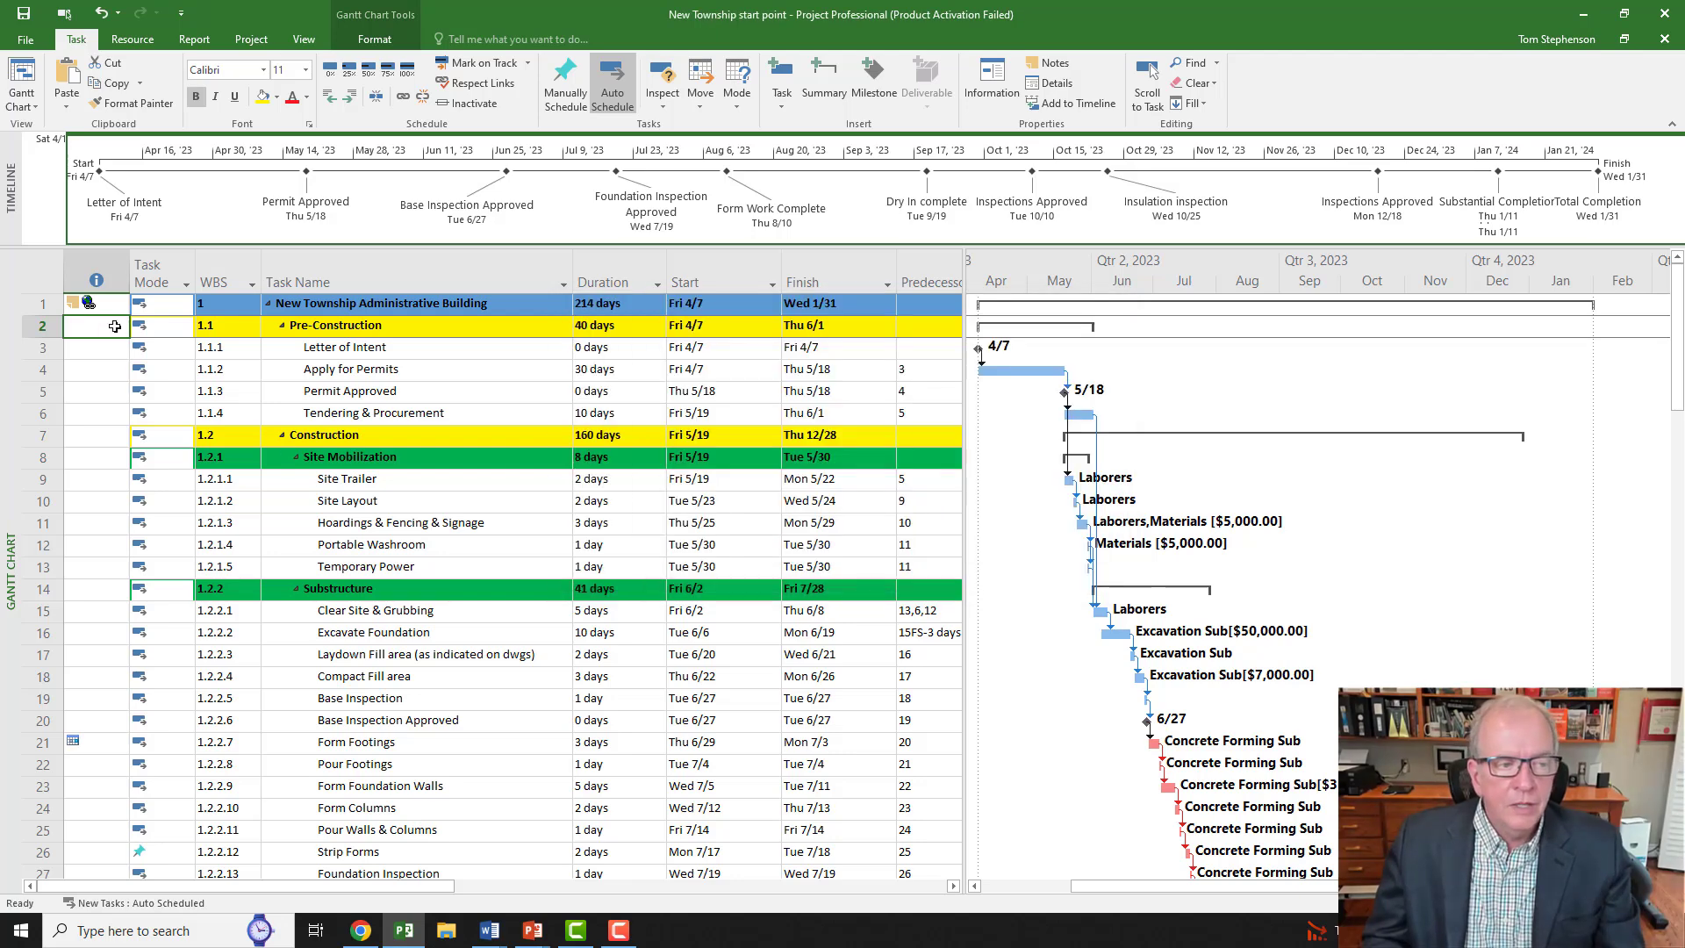
Step: Open MS Project Checklist.docx from the summary task's hyperlink, accepting the security warning
{"action": "mouse_move", "coordinate": [89, 308]}
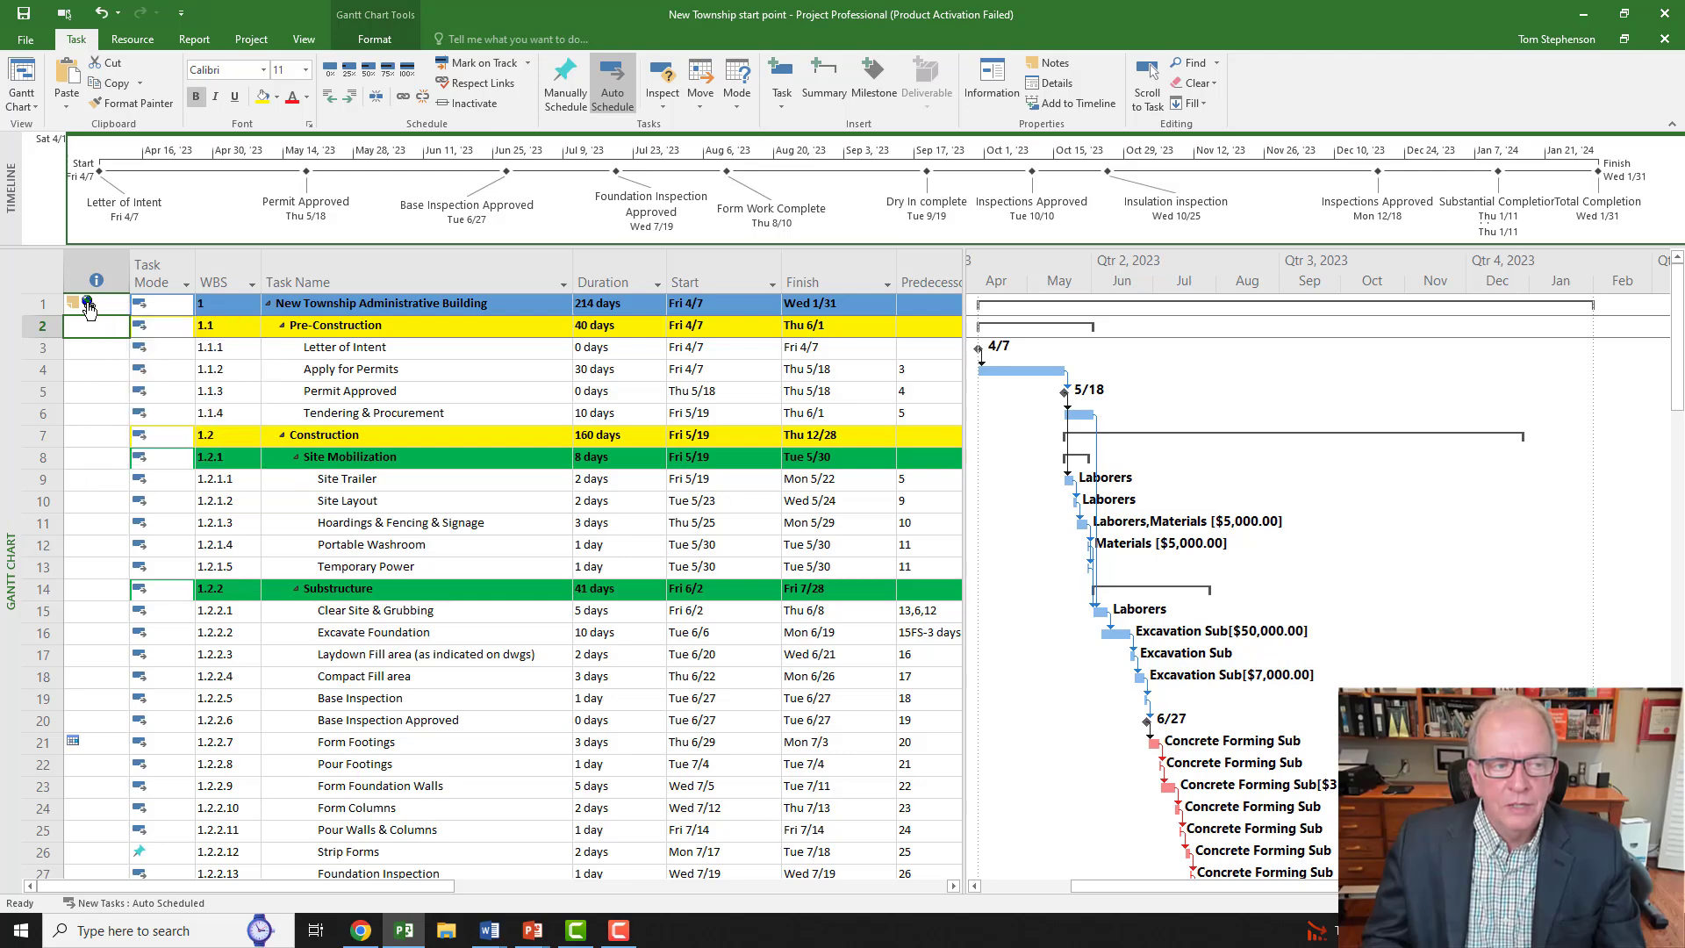
{"action": "left_click", "coordinate": [89, 304]}
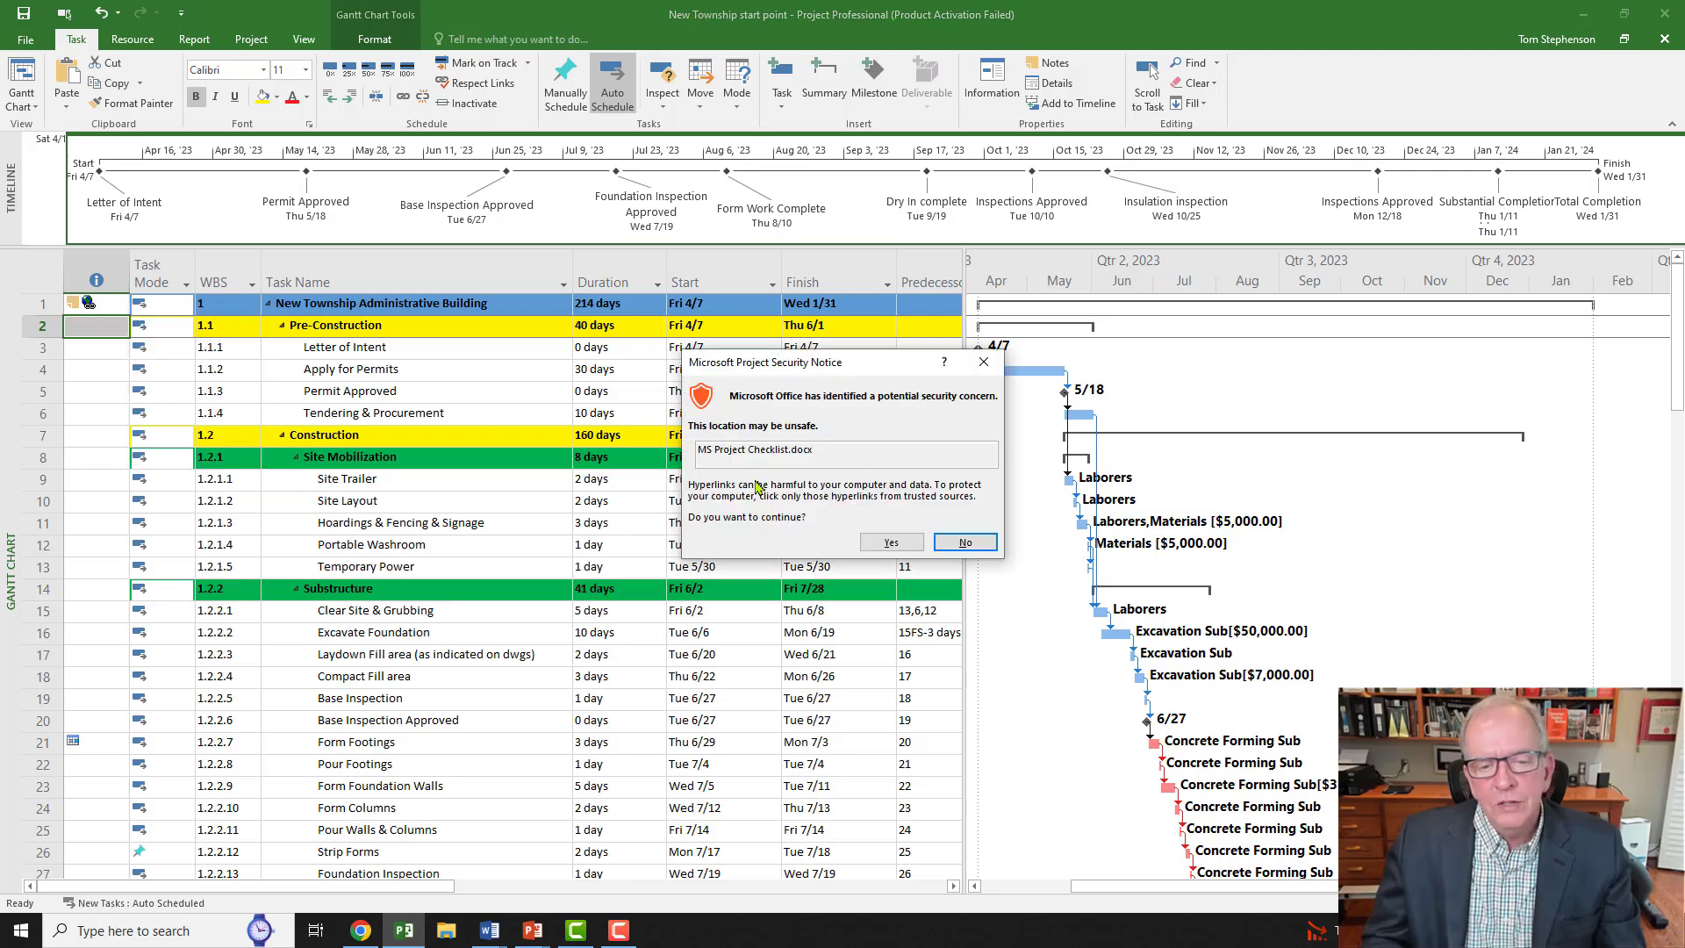
{"action": "left_click", "coordinate": [891, 544]}
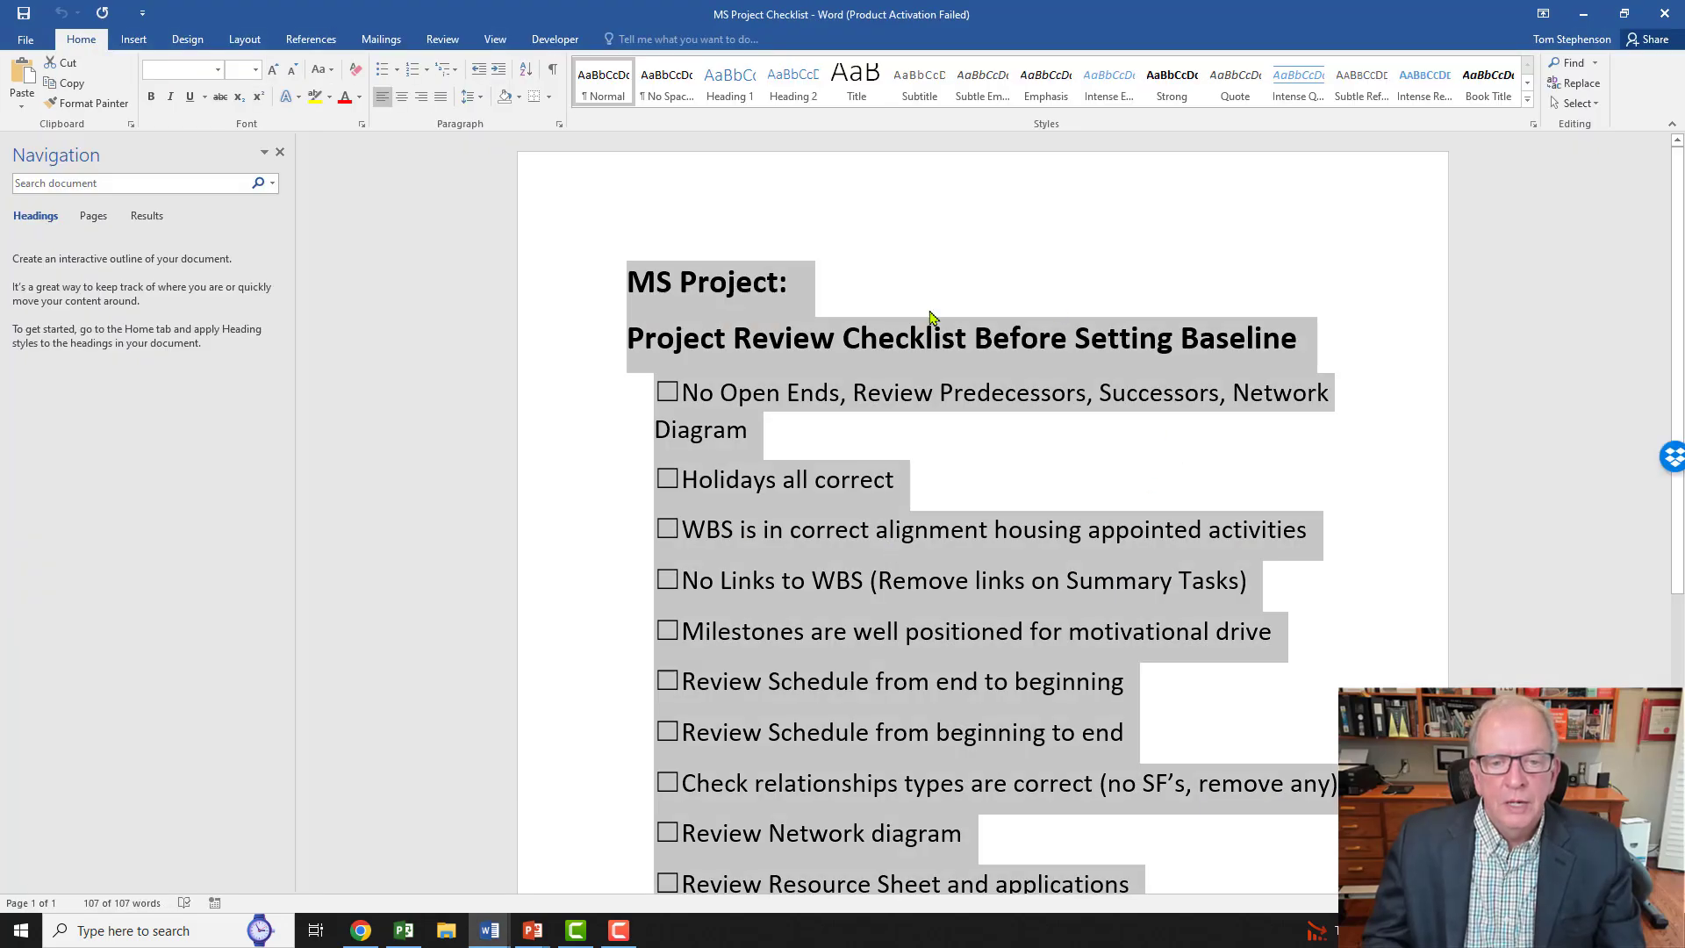
{"action": "left_click", "coordinate": [1002, 439]}
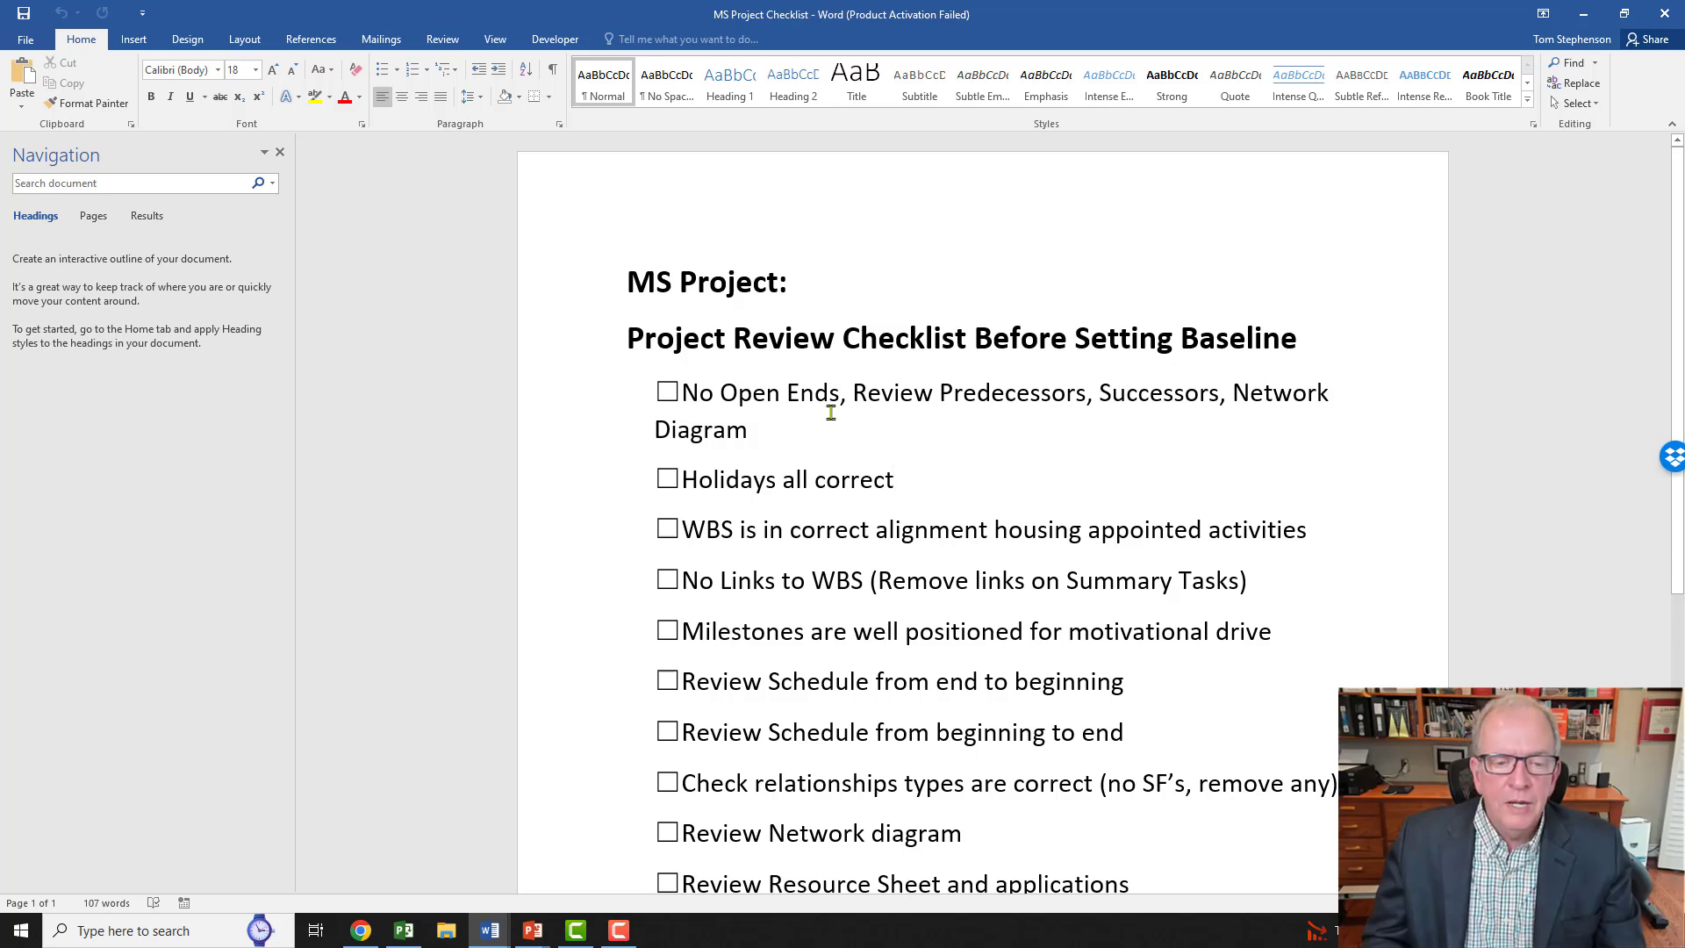
{"action": "scroll", "coordinate": [830, 413], "scroll_direction": "down", "scroll_amount": 1}
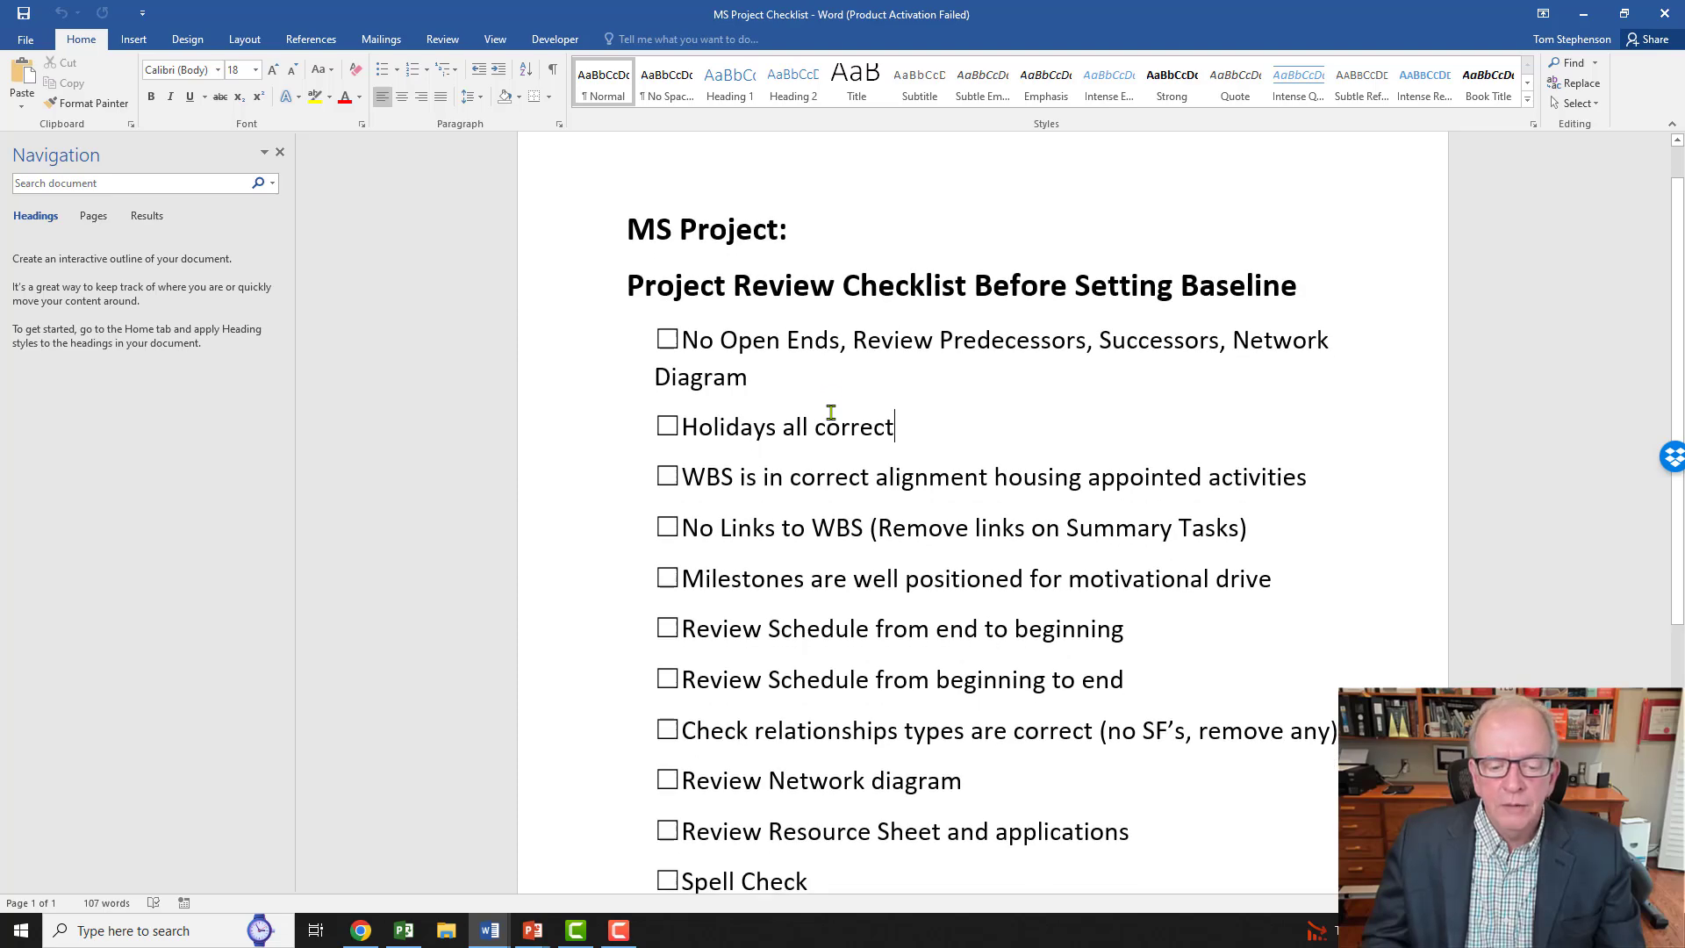
{"action": "scroll", "coordinate": [830, 413], "scroll_direction": "down", "scroll_amount": 1}
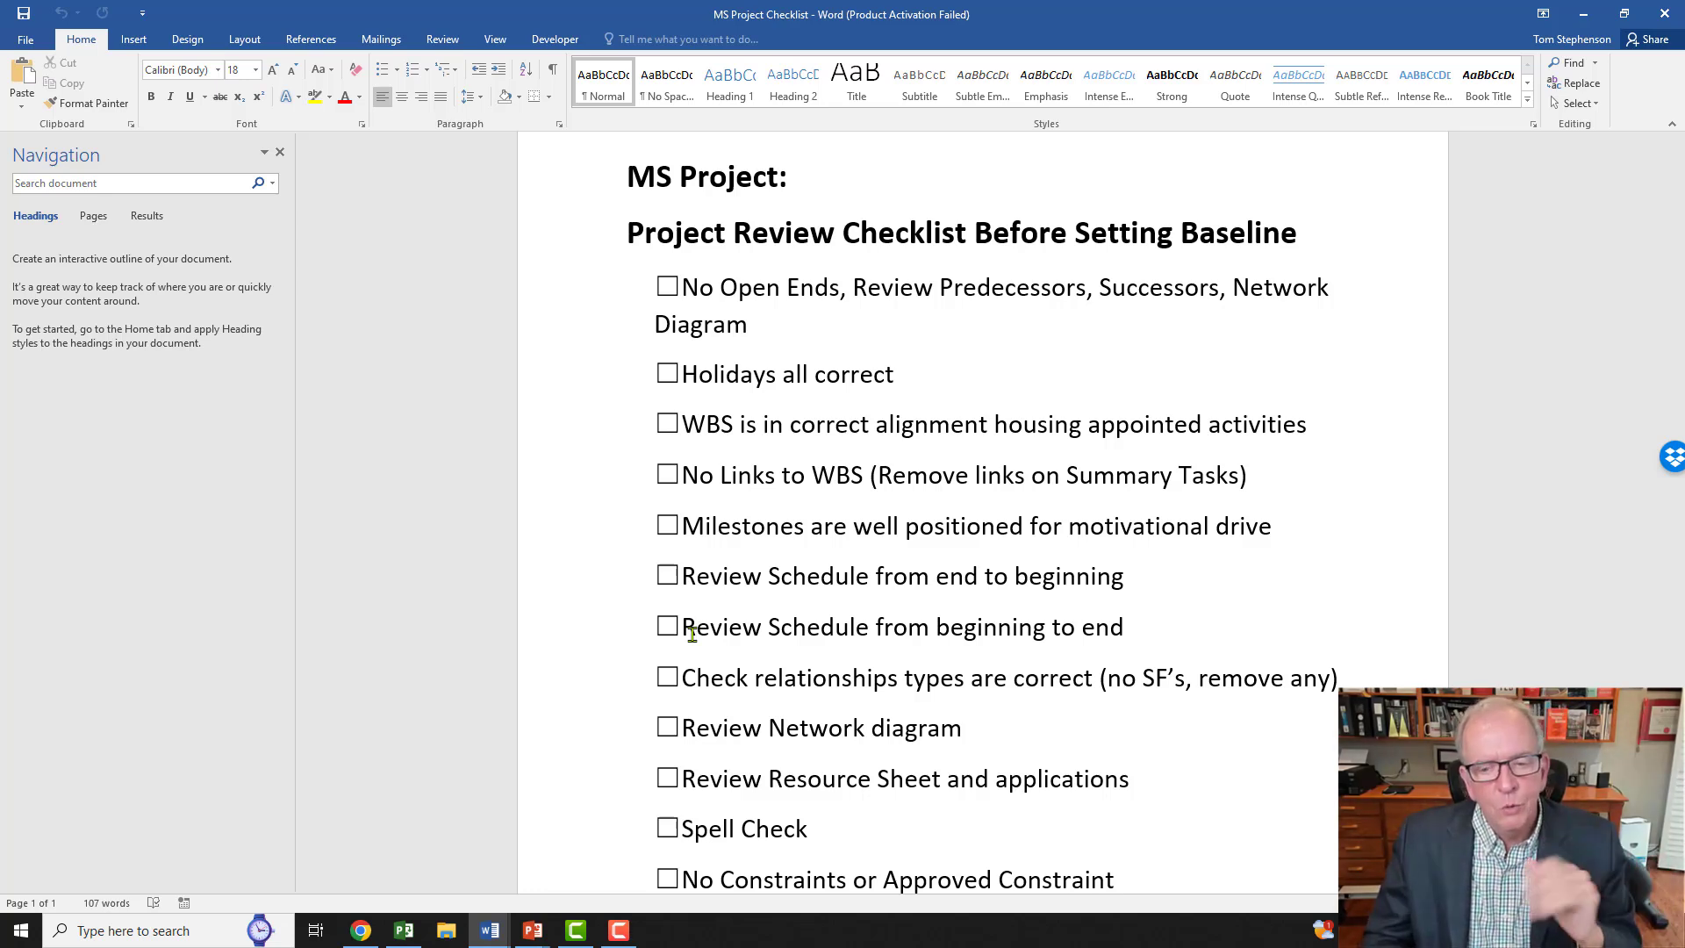
Step: Highlight "SF's" in the relationship-types checklist item and scroll through to the final item
{"action": "scroll", "coordinate": [725, 703], "scroll_direction": "down", "scroll_amount": 1}
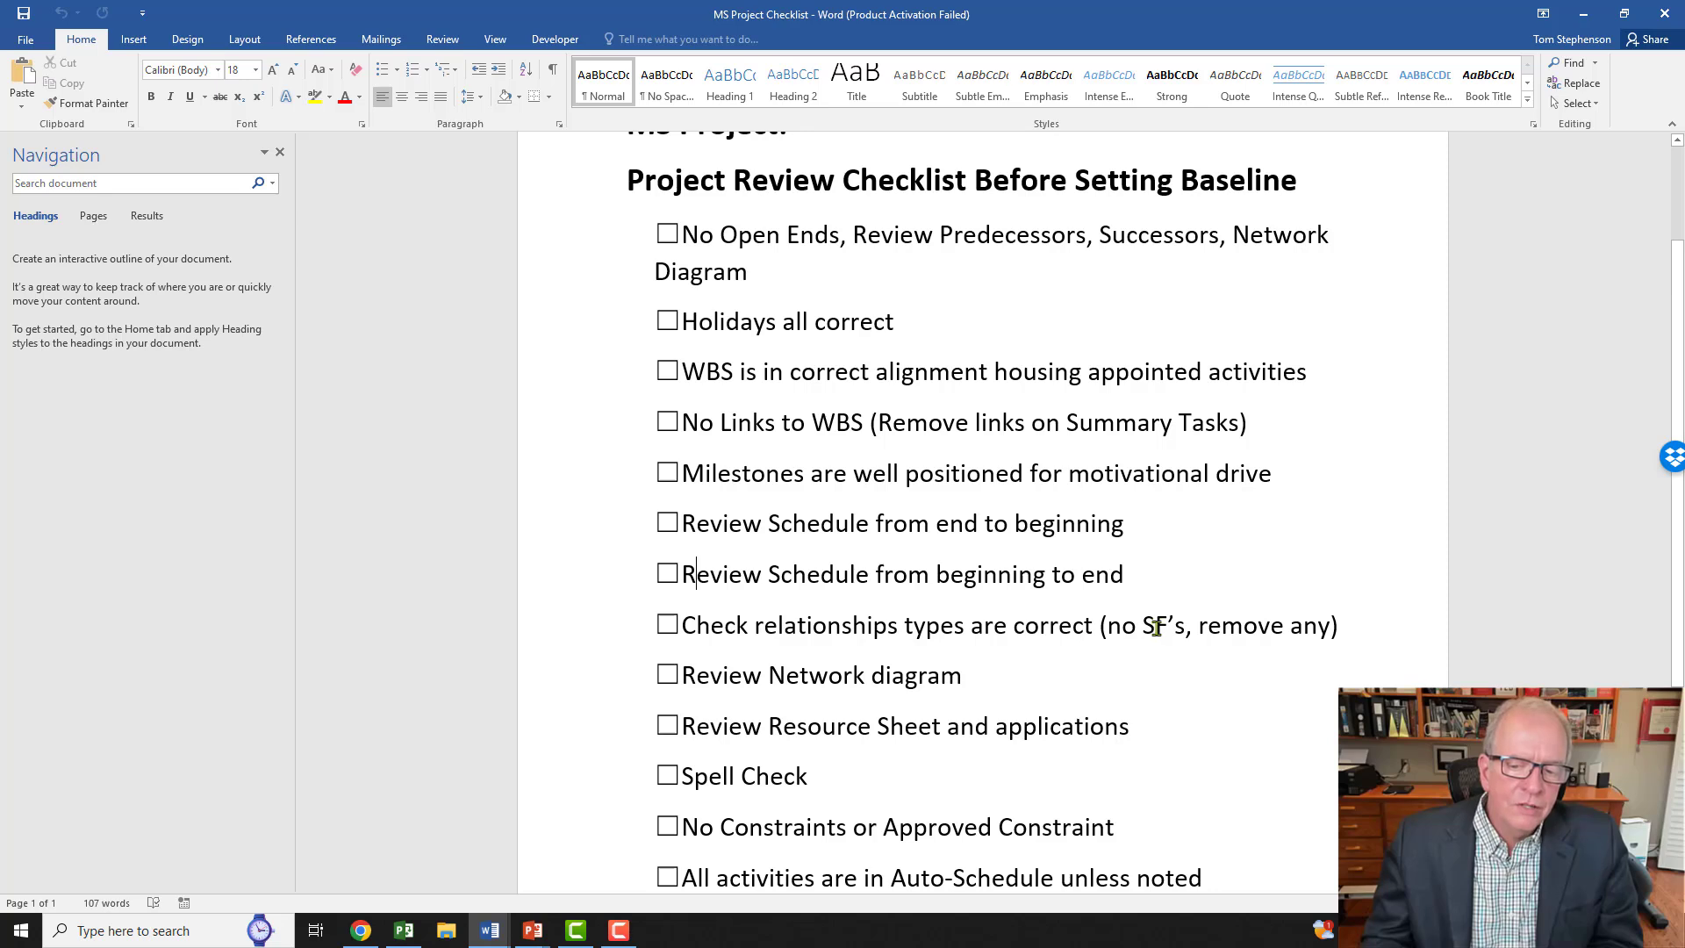
{"action": "left_click_drag", "start_coordinate": [1141, 629], "coordinate": [1189, 628]}
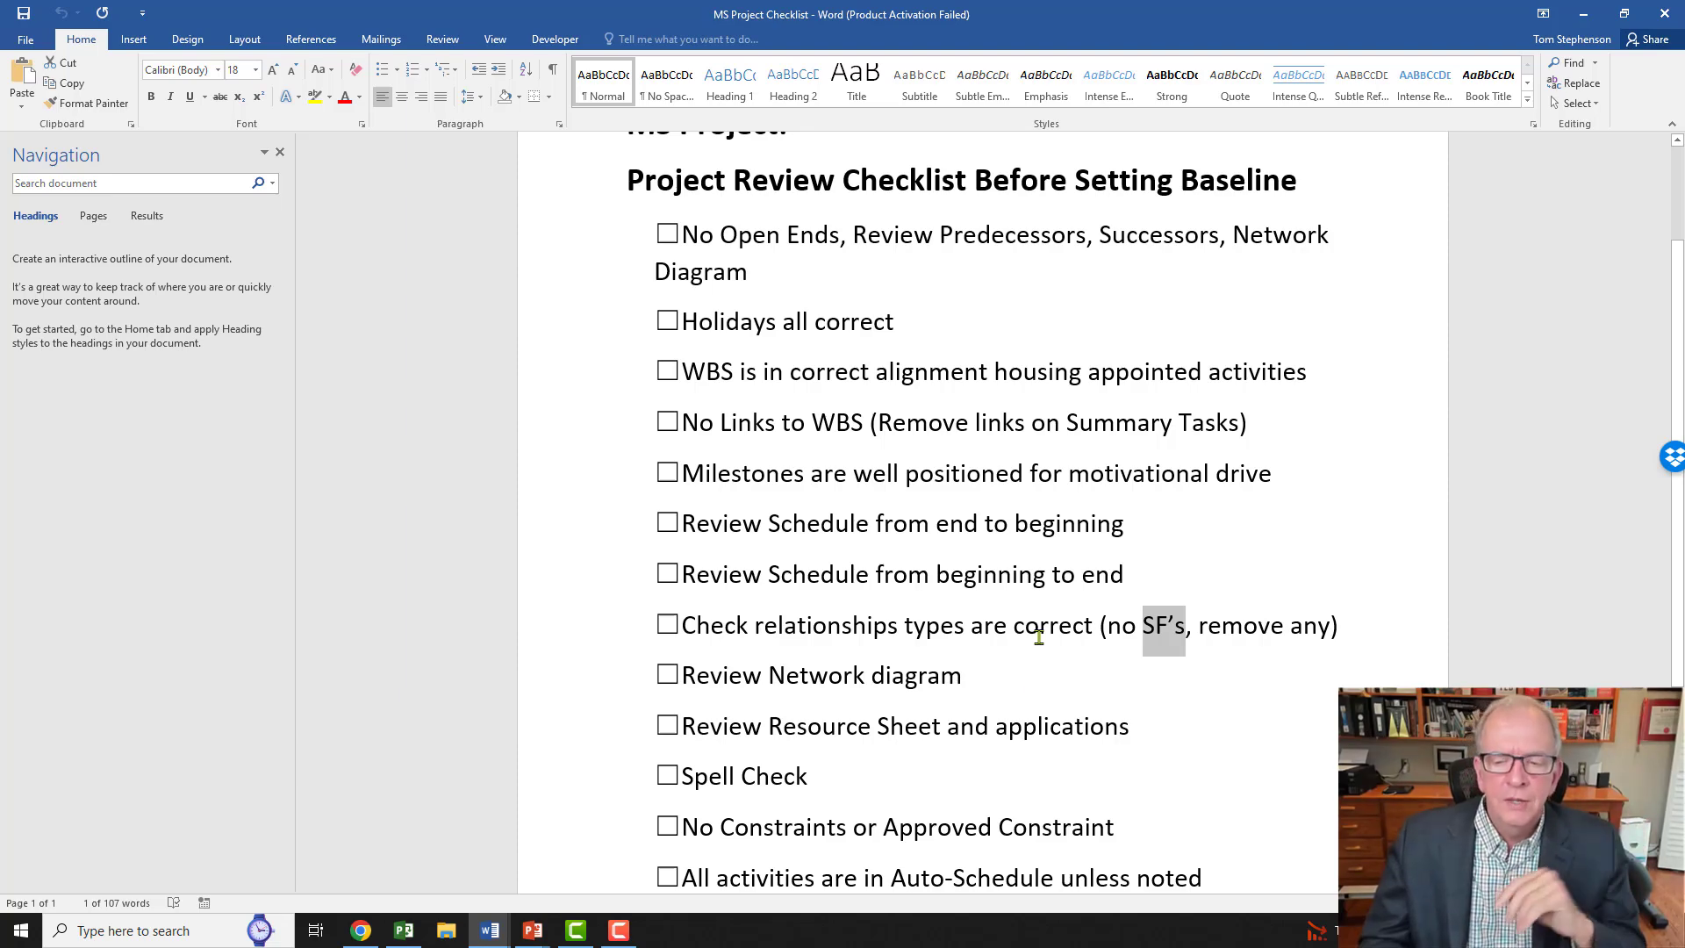
{"action": "scroll", "coordinate": [951, 669], "scroll_direction": "down", "scroll_amount": 1}
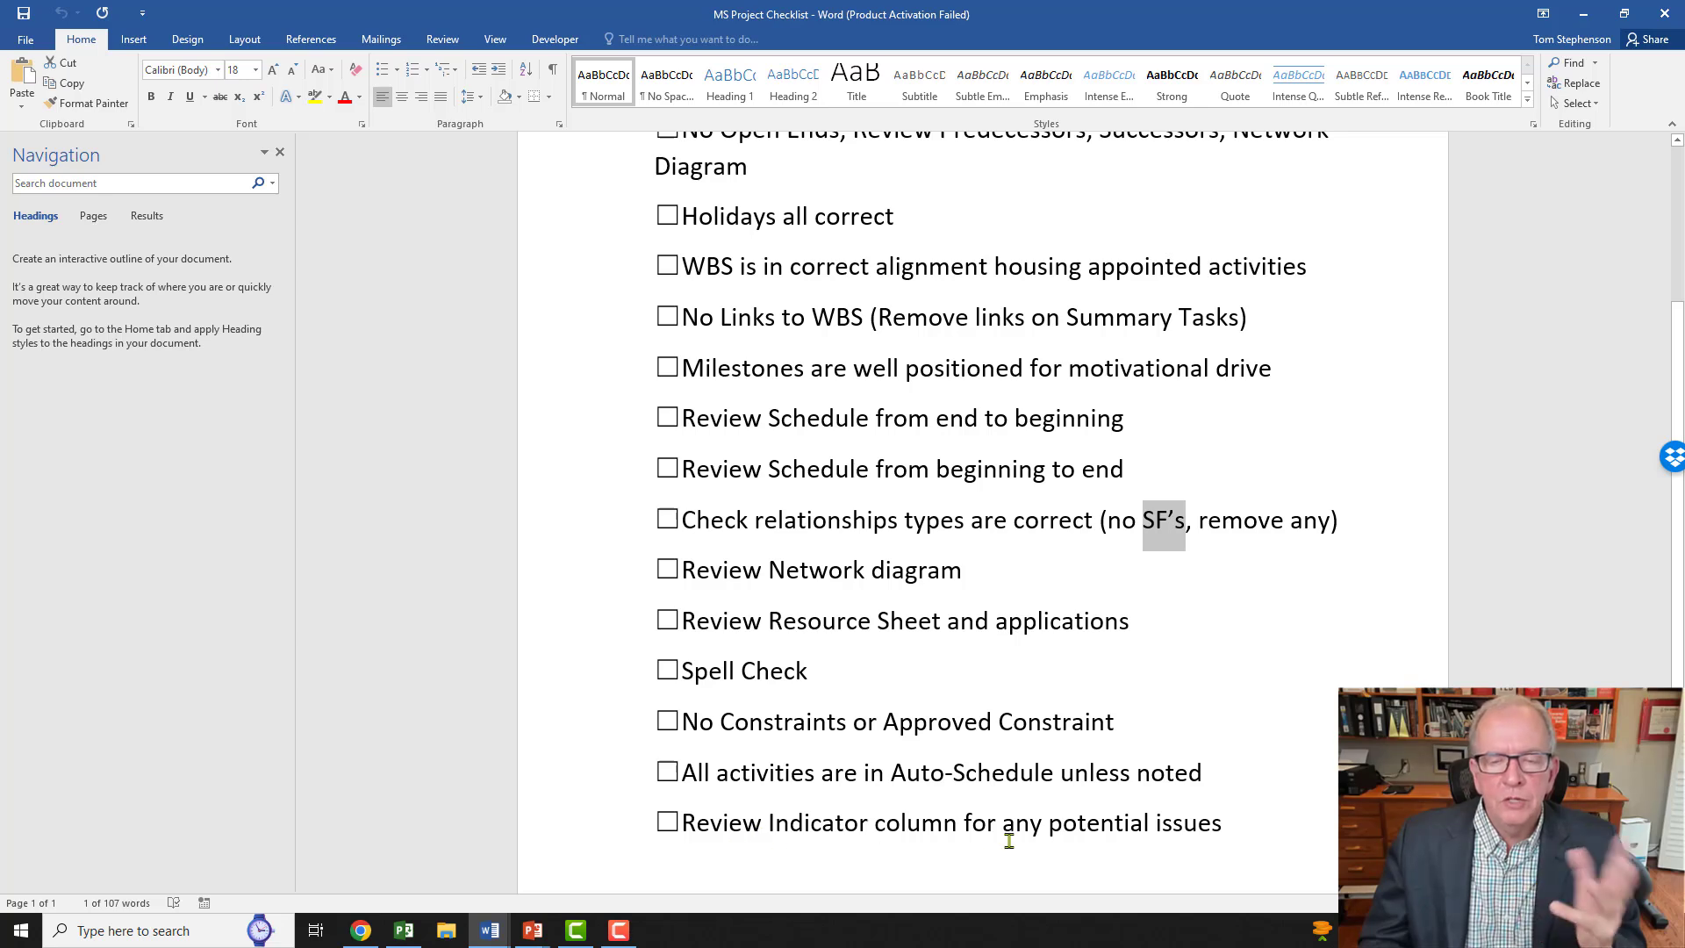
{"action": "scroll", "coordinate": [973, 784], "scroll_direction": "up", "scroll_amount": 1}
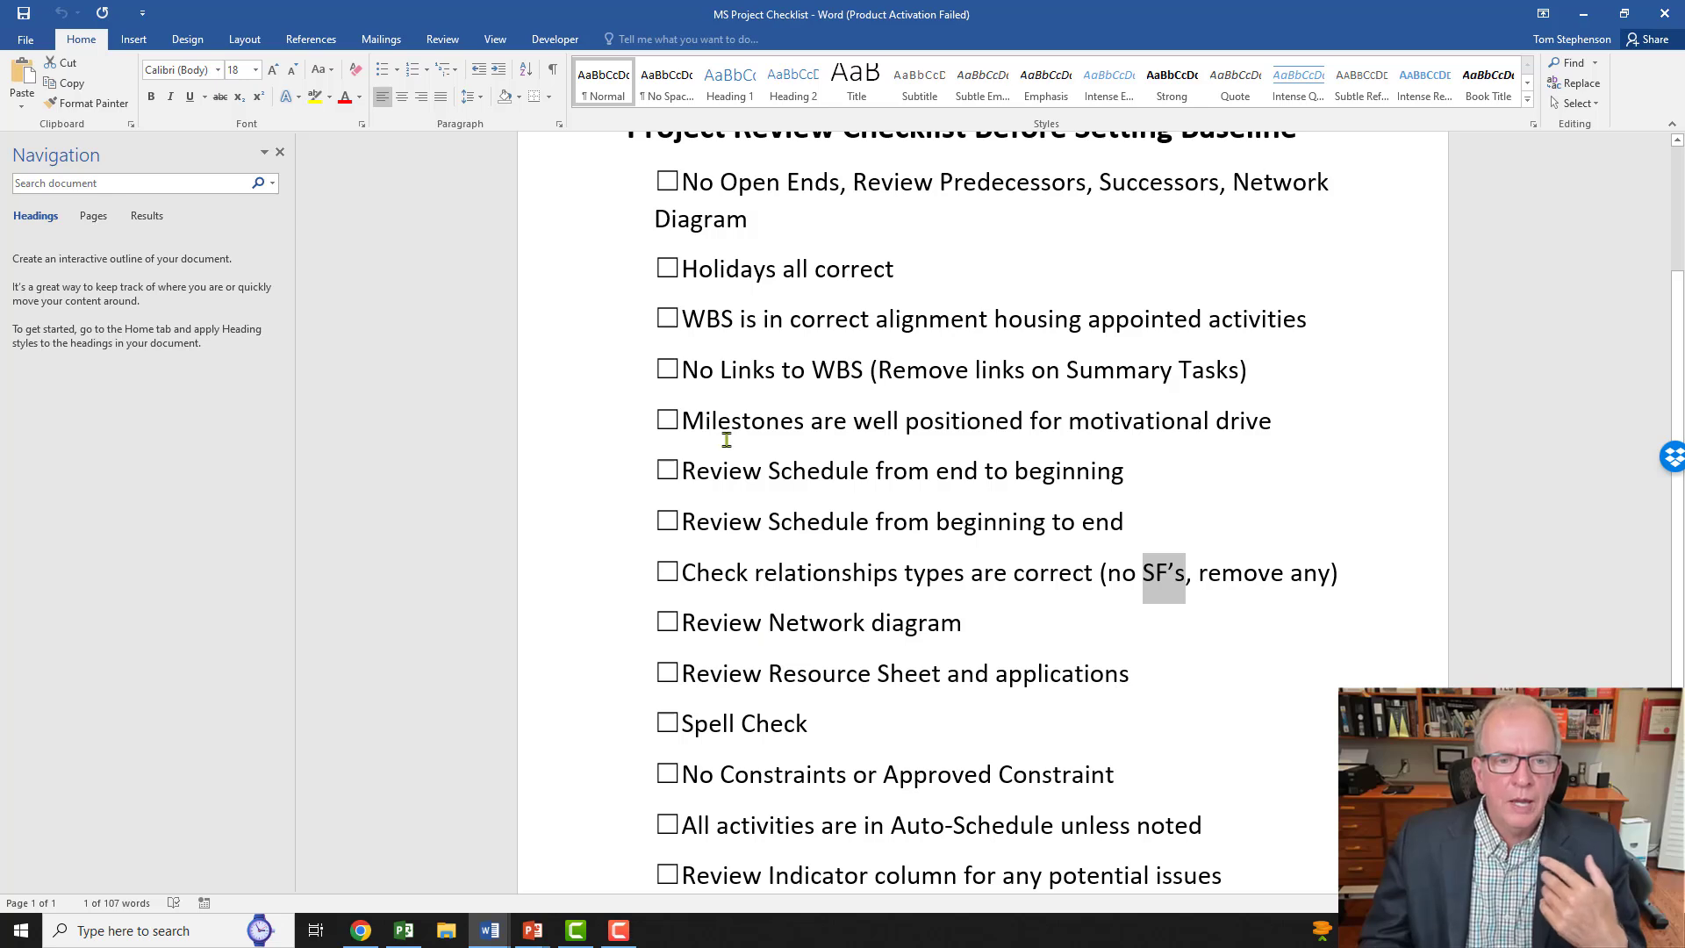
Step: Tick Holidays all correct, leave No Open Ends unticked, and Alt+Tab back to Project
{"action": "left_click", "coordinate": [667, 181]}
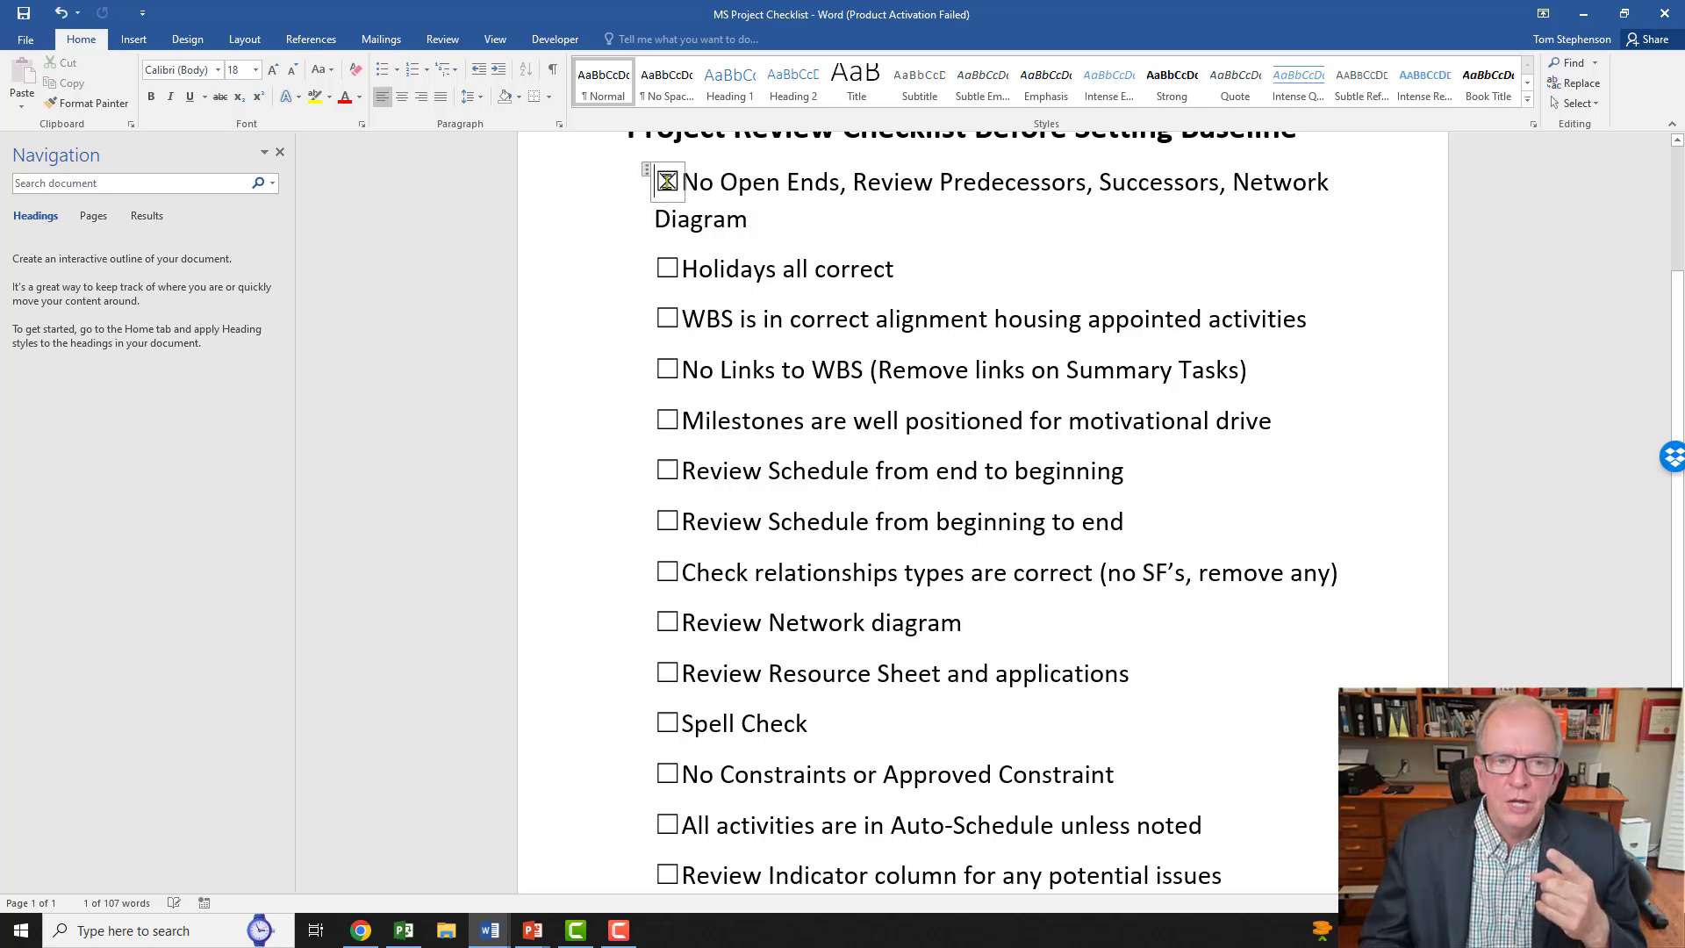
{"action": "left_click", "coordinate": [667, 180]}
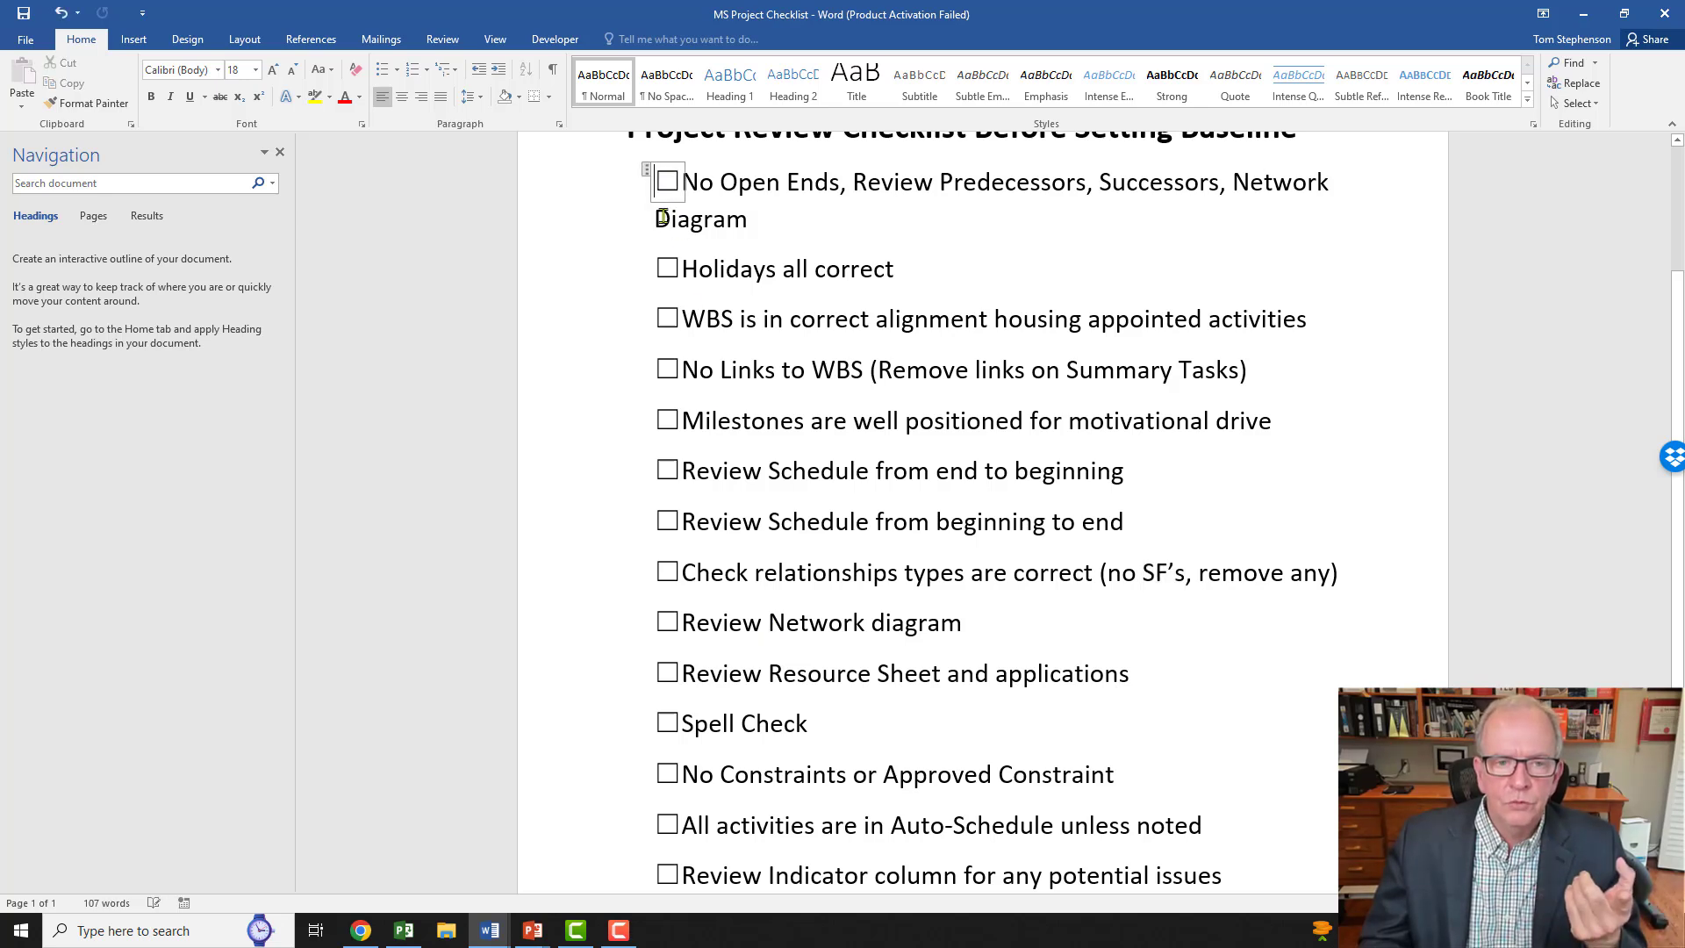
{"action": "left_click", "coordinate": [668, 269]}
{"action": "left_click", "coordinate": [668, 183]}
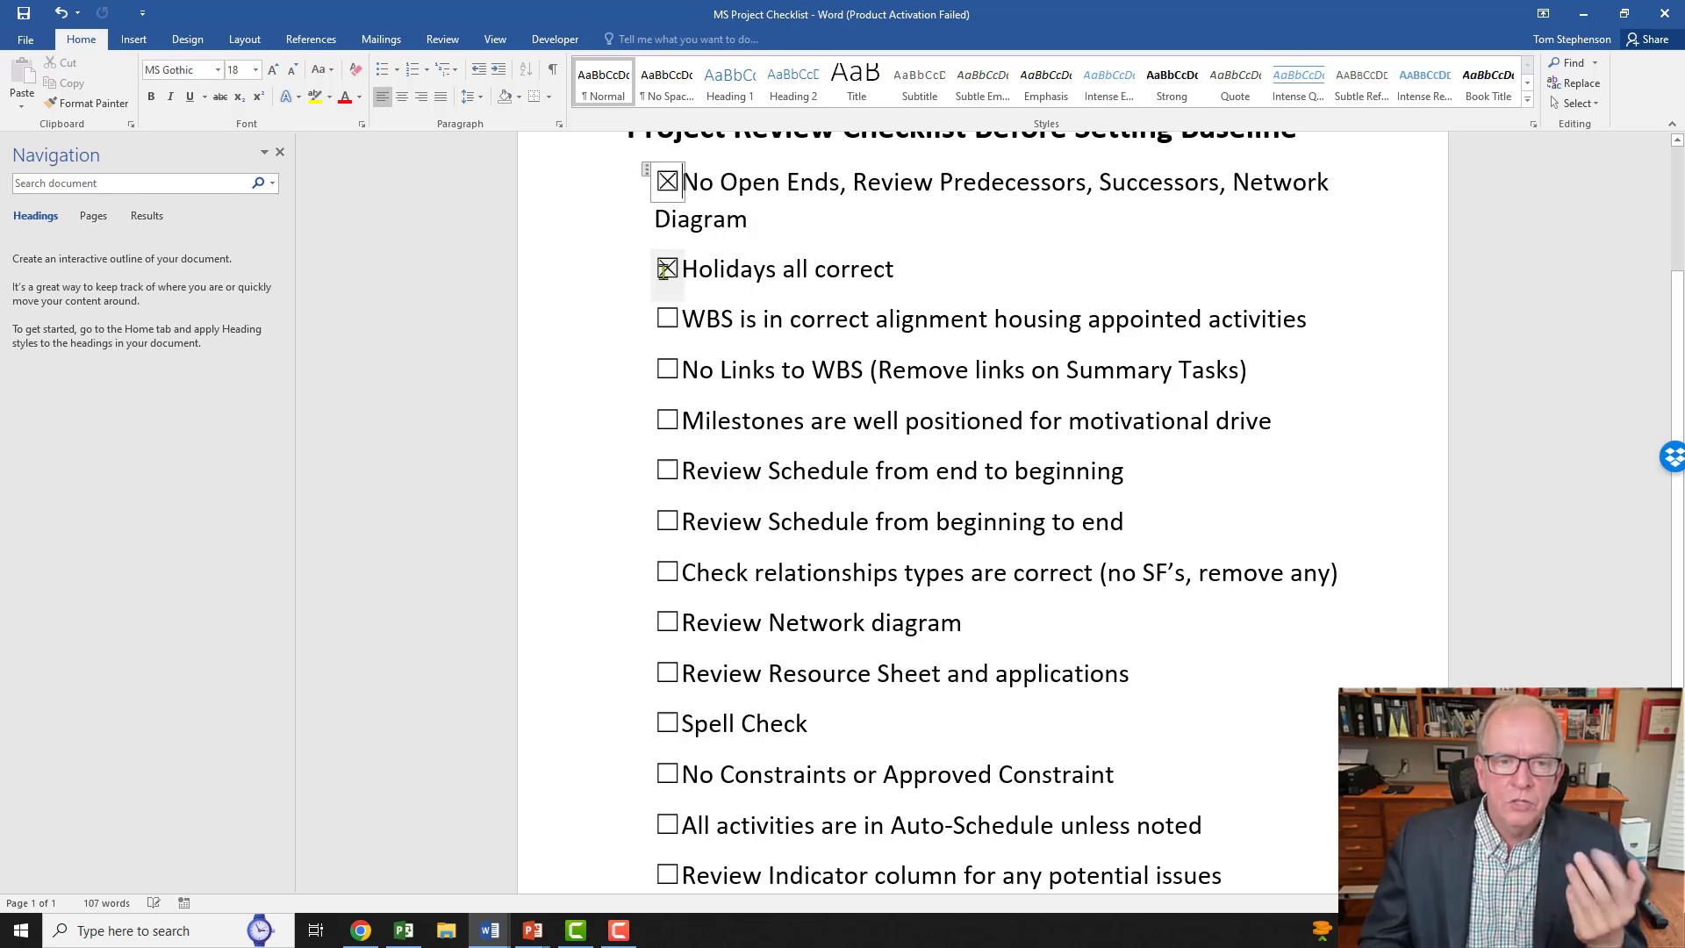
{"action": "left_click", "coordinate": [666, 182]}
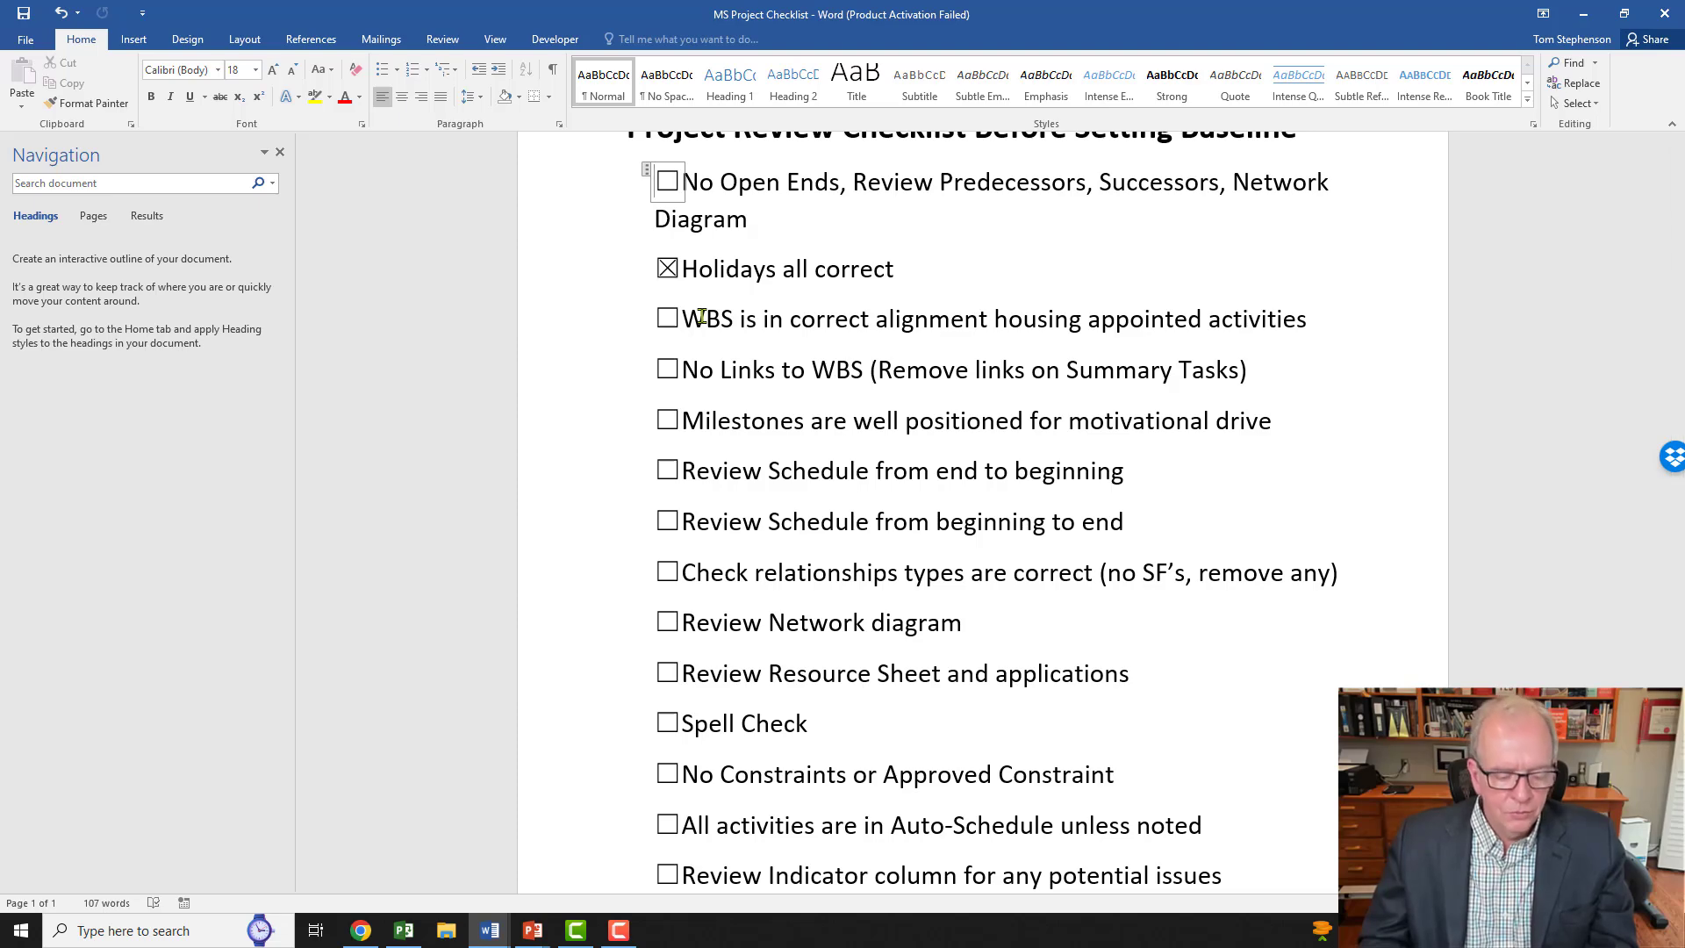
{"action": "key", "text": "alt+Tab"}
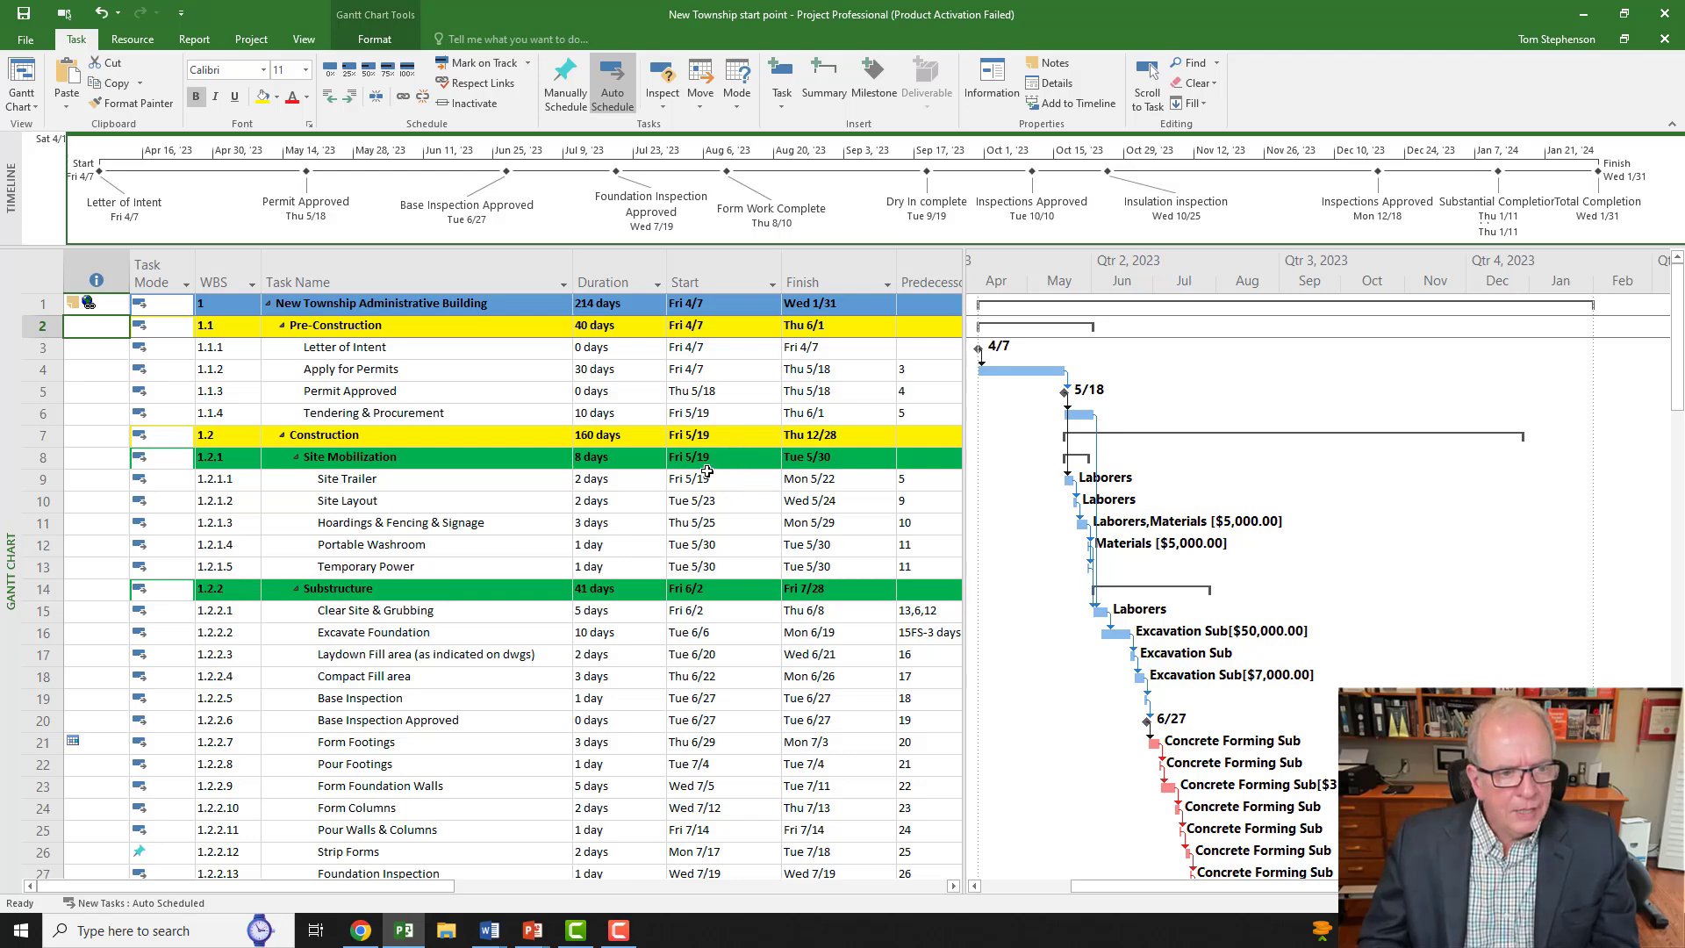
Step: Widen the New Township schedule's task table in Gantt Chart view to show more columns
{"action": "scroll", "coordinate": [706, 476], "scroll_direction": "down", "scroll_amount": 1}
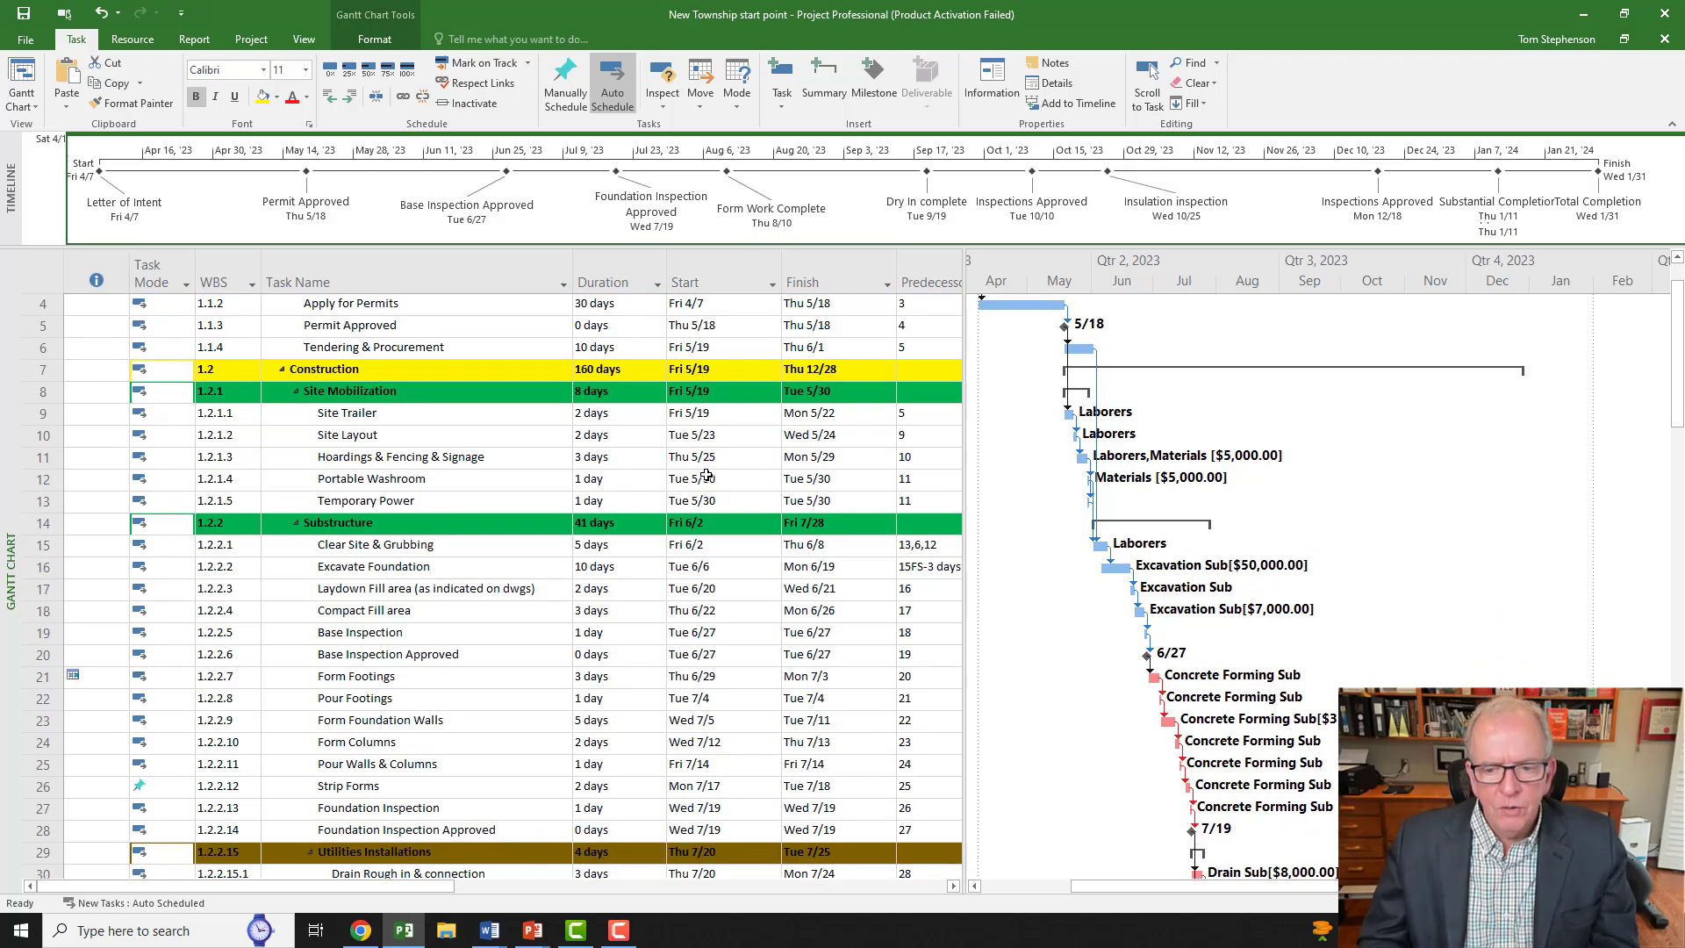
{"action": "scroll", "coordinate": [889, 527], "scroll_direction": "up", "scroll_amount": 1}
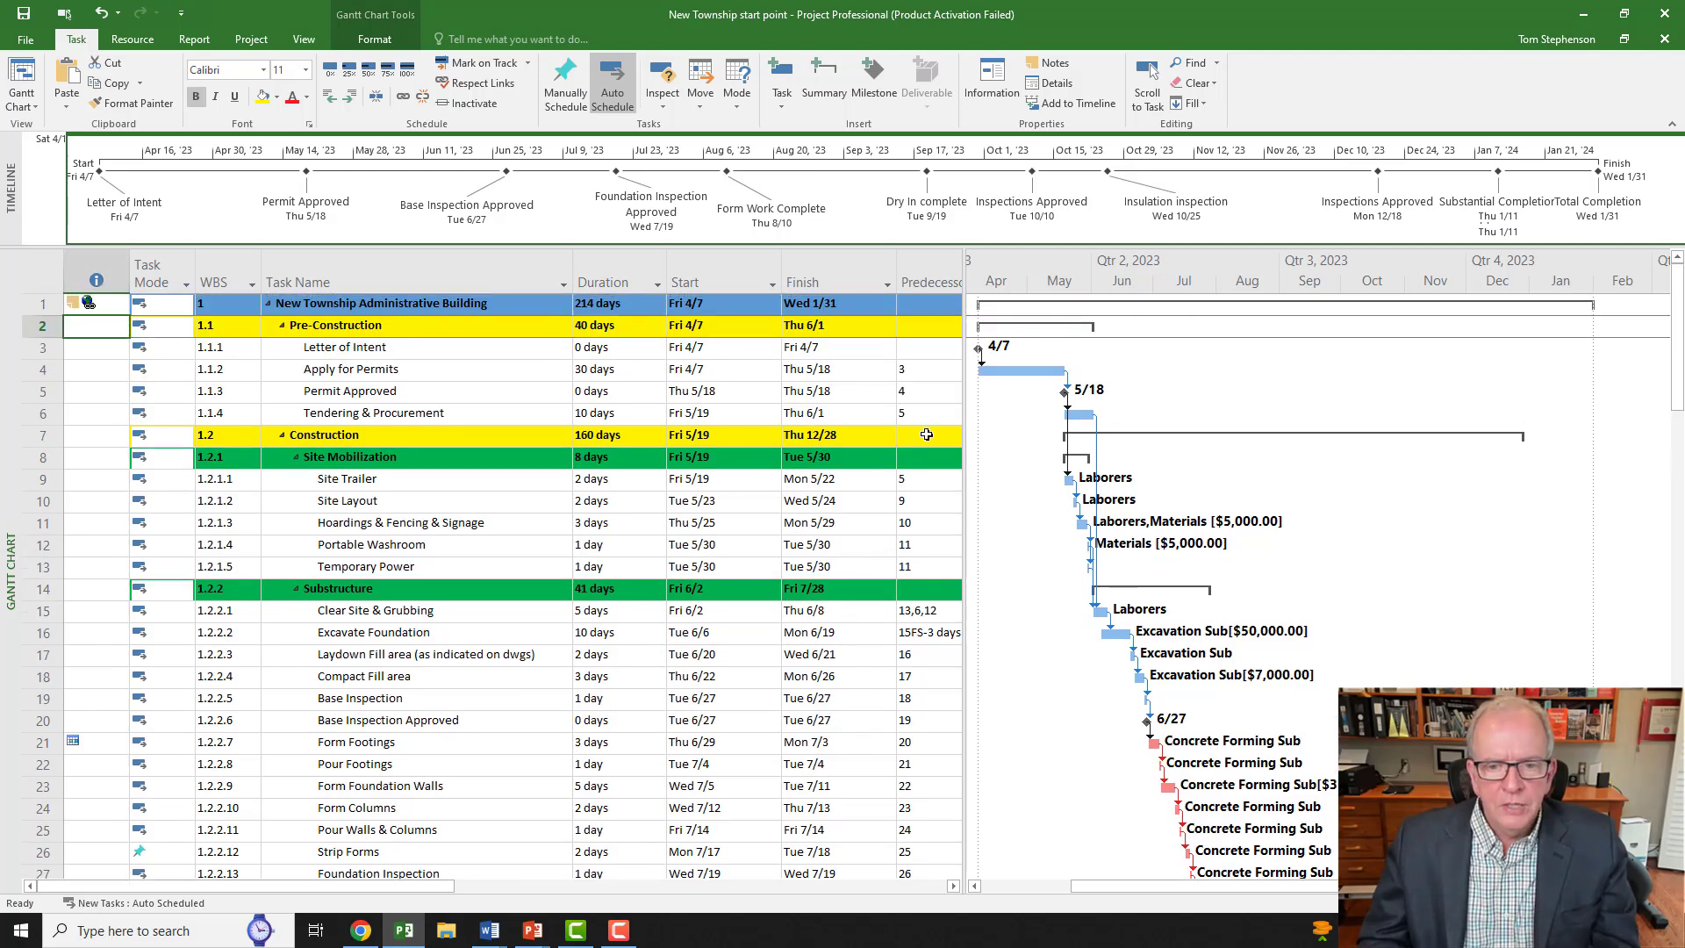
{"action": "left_click_drag", "start_coordinate": [964, 387], "coordinate": [1111, 393]}
{"action": "left_click_drag", "start_coordinate": [1307, 887], "coordinate": [1244, 860]}
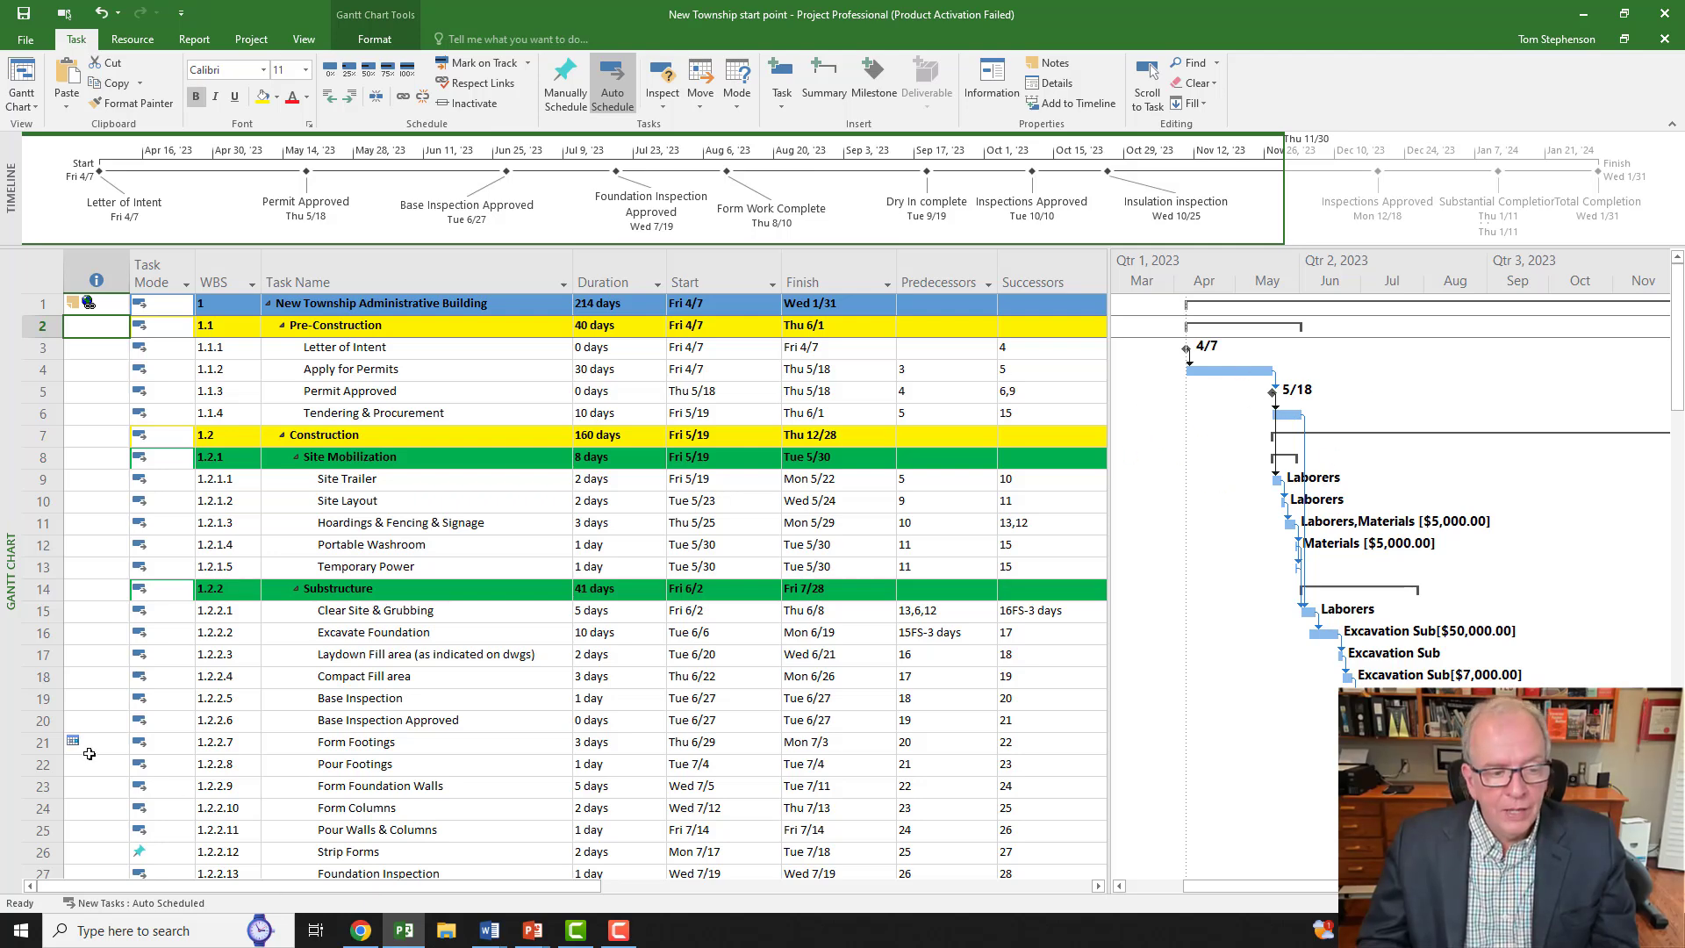
{"action": "mouse_move", "coordinate": [89, 752]}
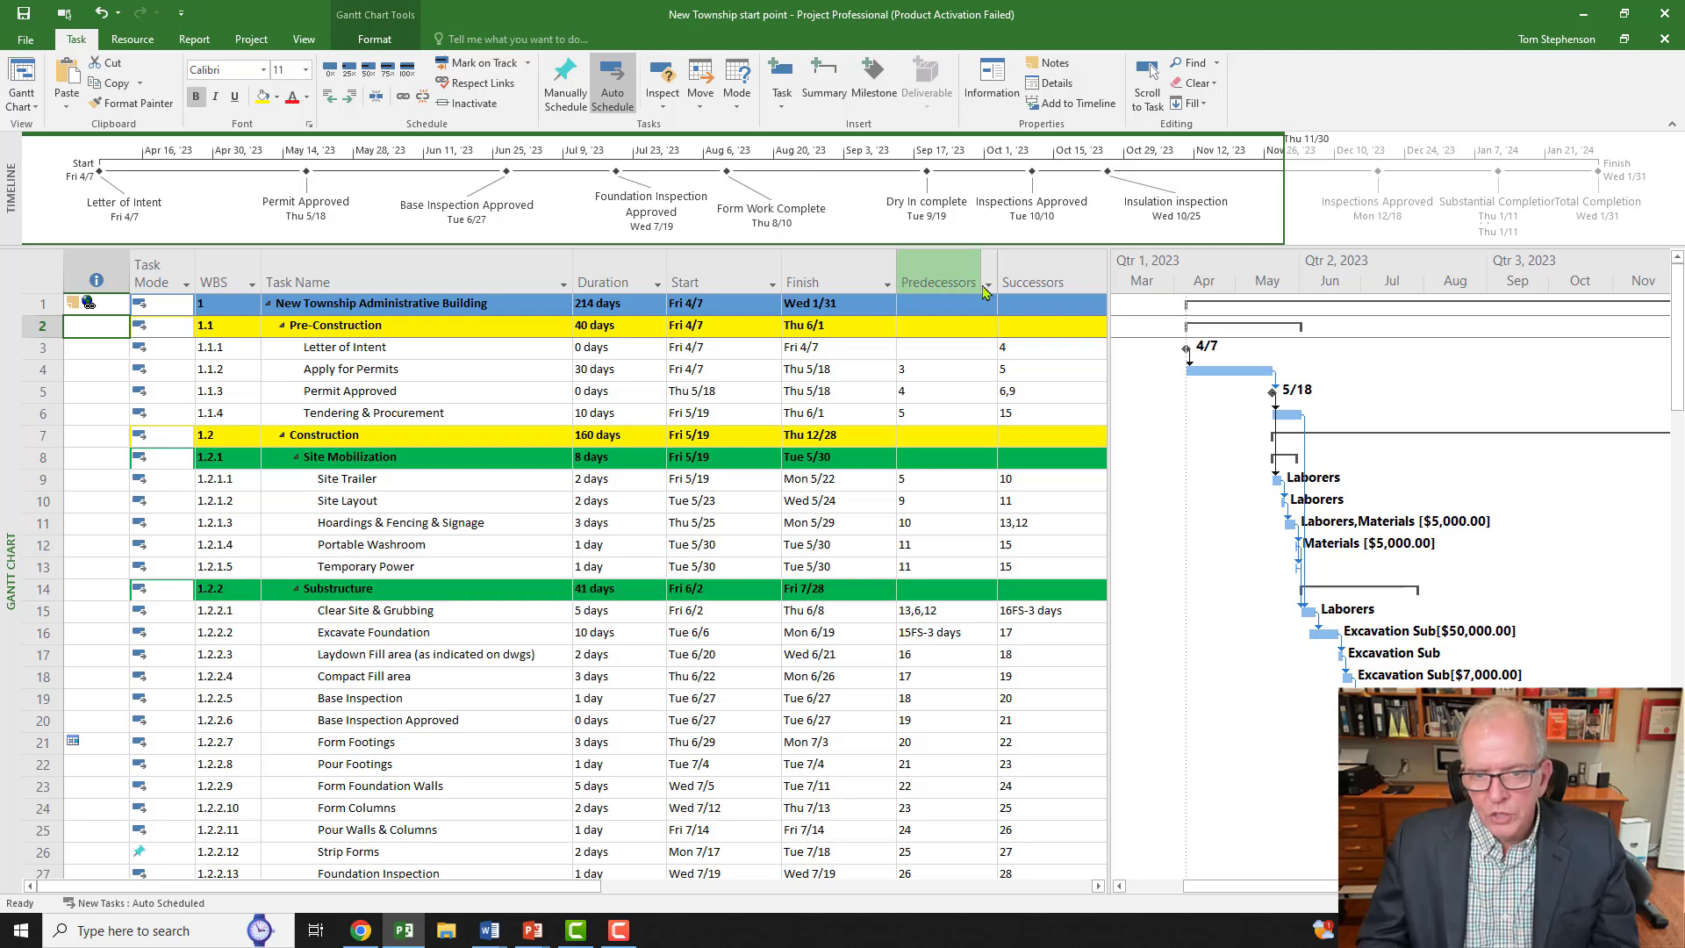
Step: Filter Predecessors to (blank), showing only Letter of Intent has no predecessors
{"action": "left_click_drag", "start_coordinate": [1108, 331], "coordinate": [1148, 331]}
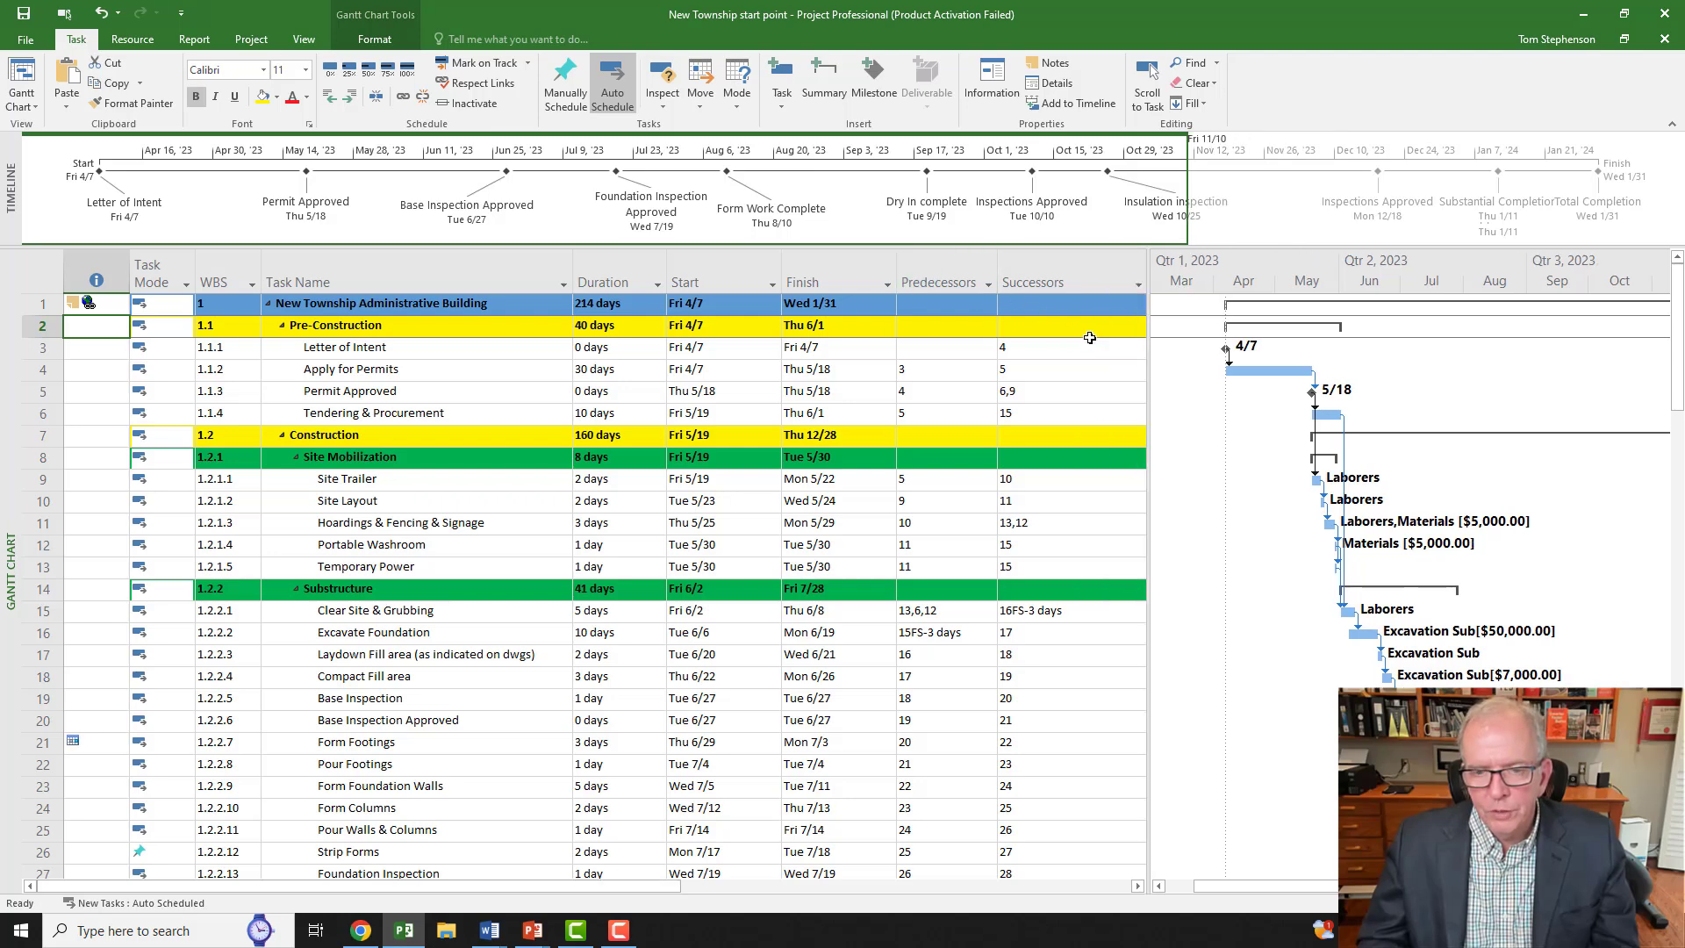
{"action": "left_click", "coordinate": [988, 285]}
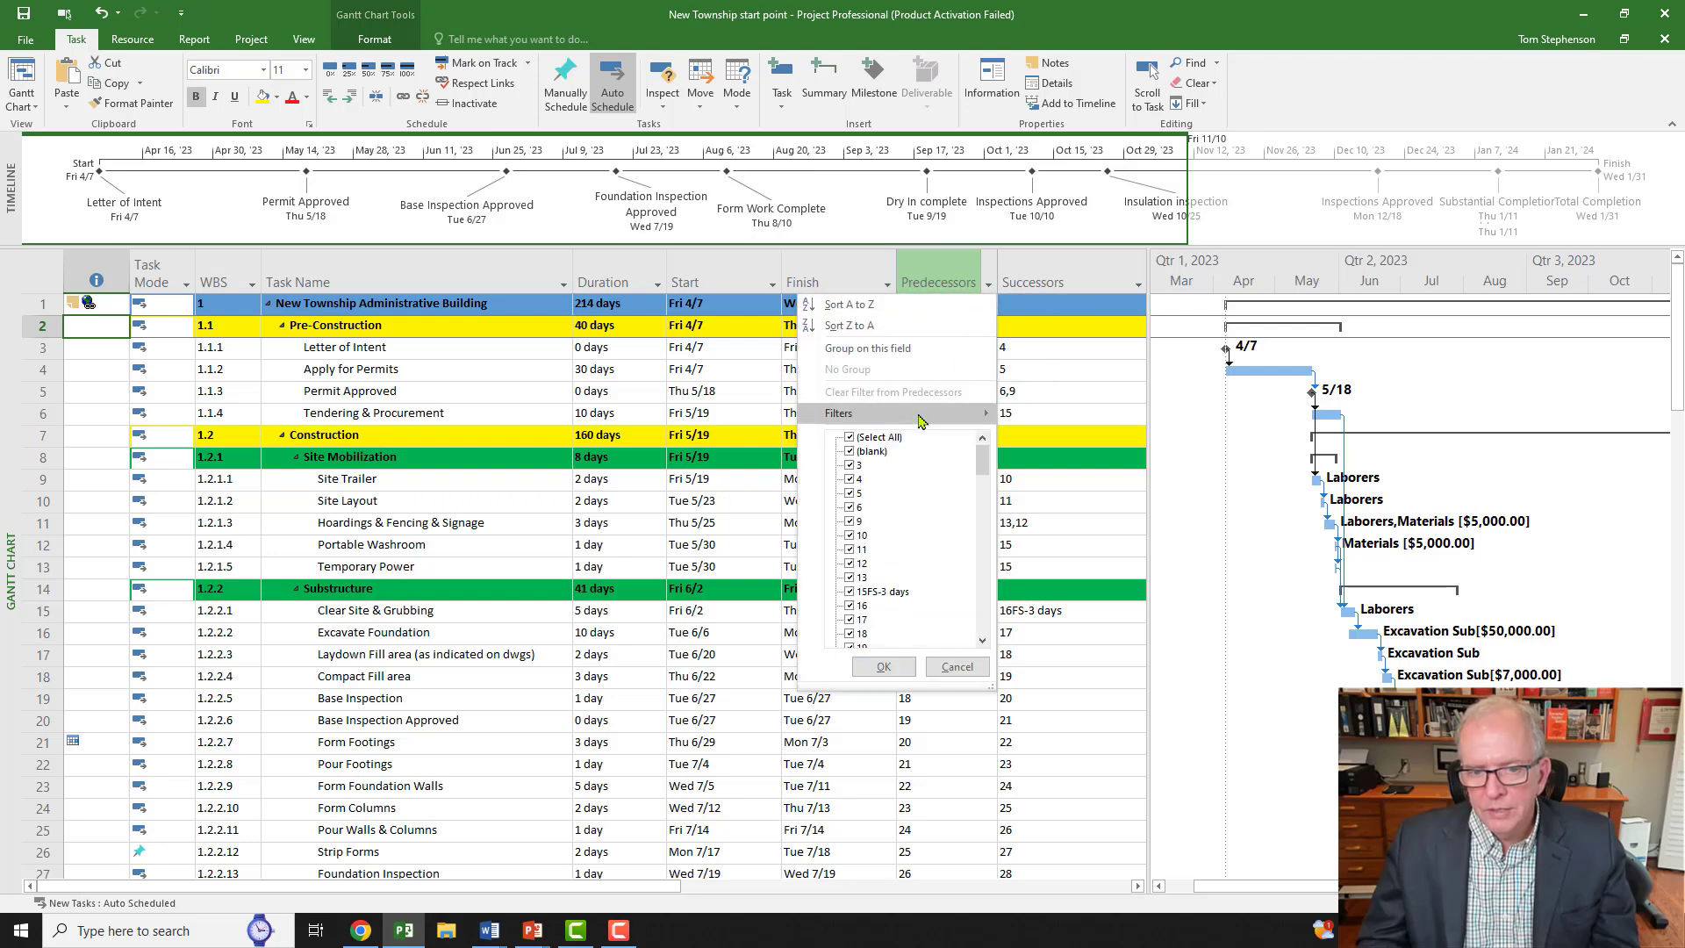
{"action": "left_click", "coordinate": [850, 438]}
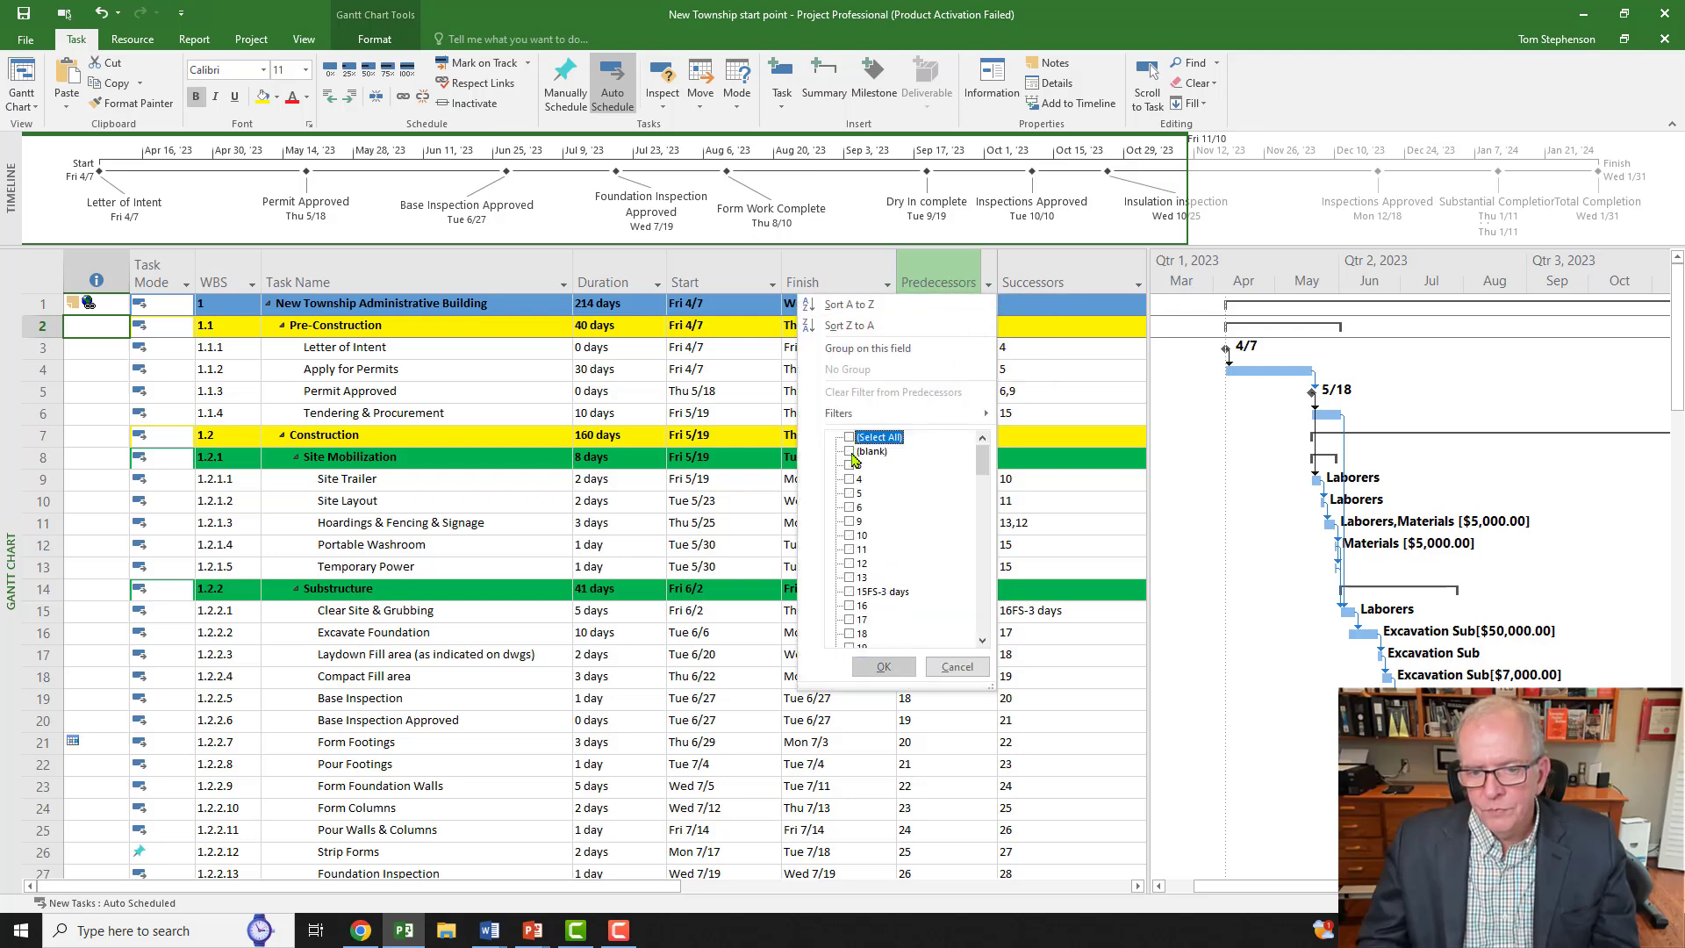
{"action": "left_click", "coordinate": [851, 453]}
{"action": "left_click", "coordinate": [885, 669]}
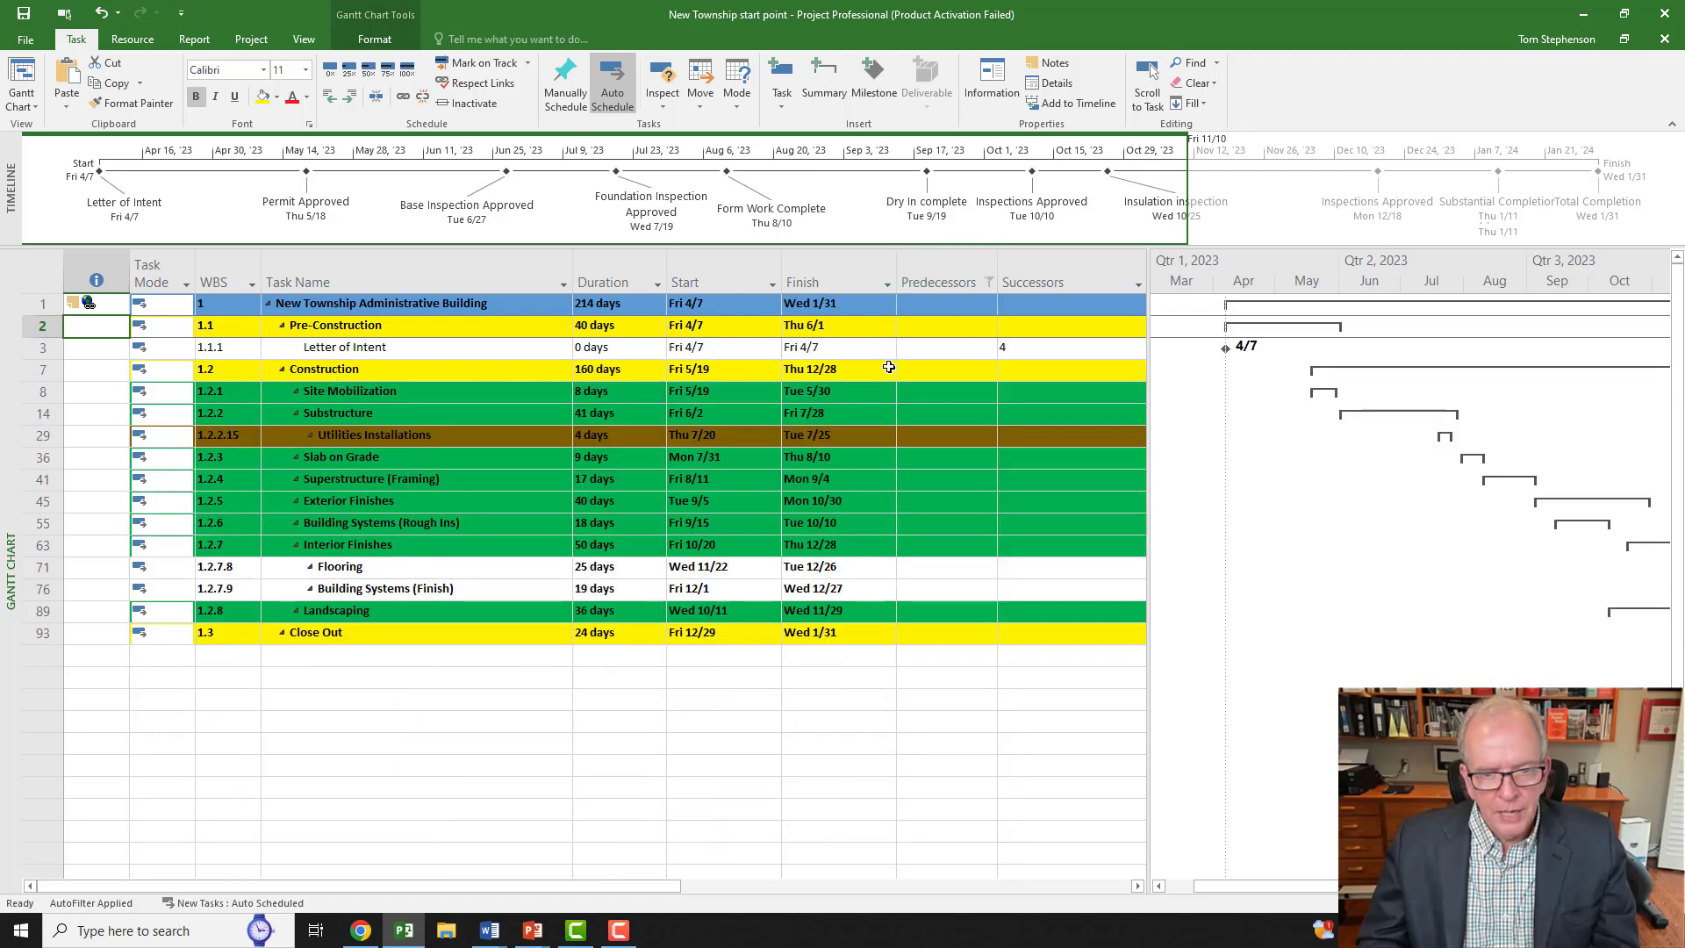
{"action": "left_click", "coordinate": [912, 351]}
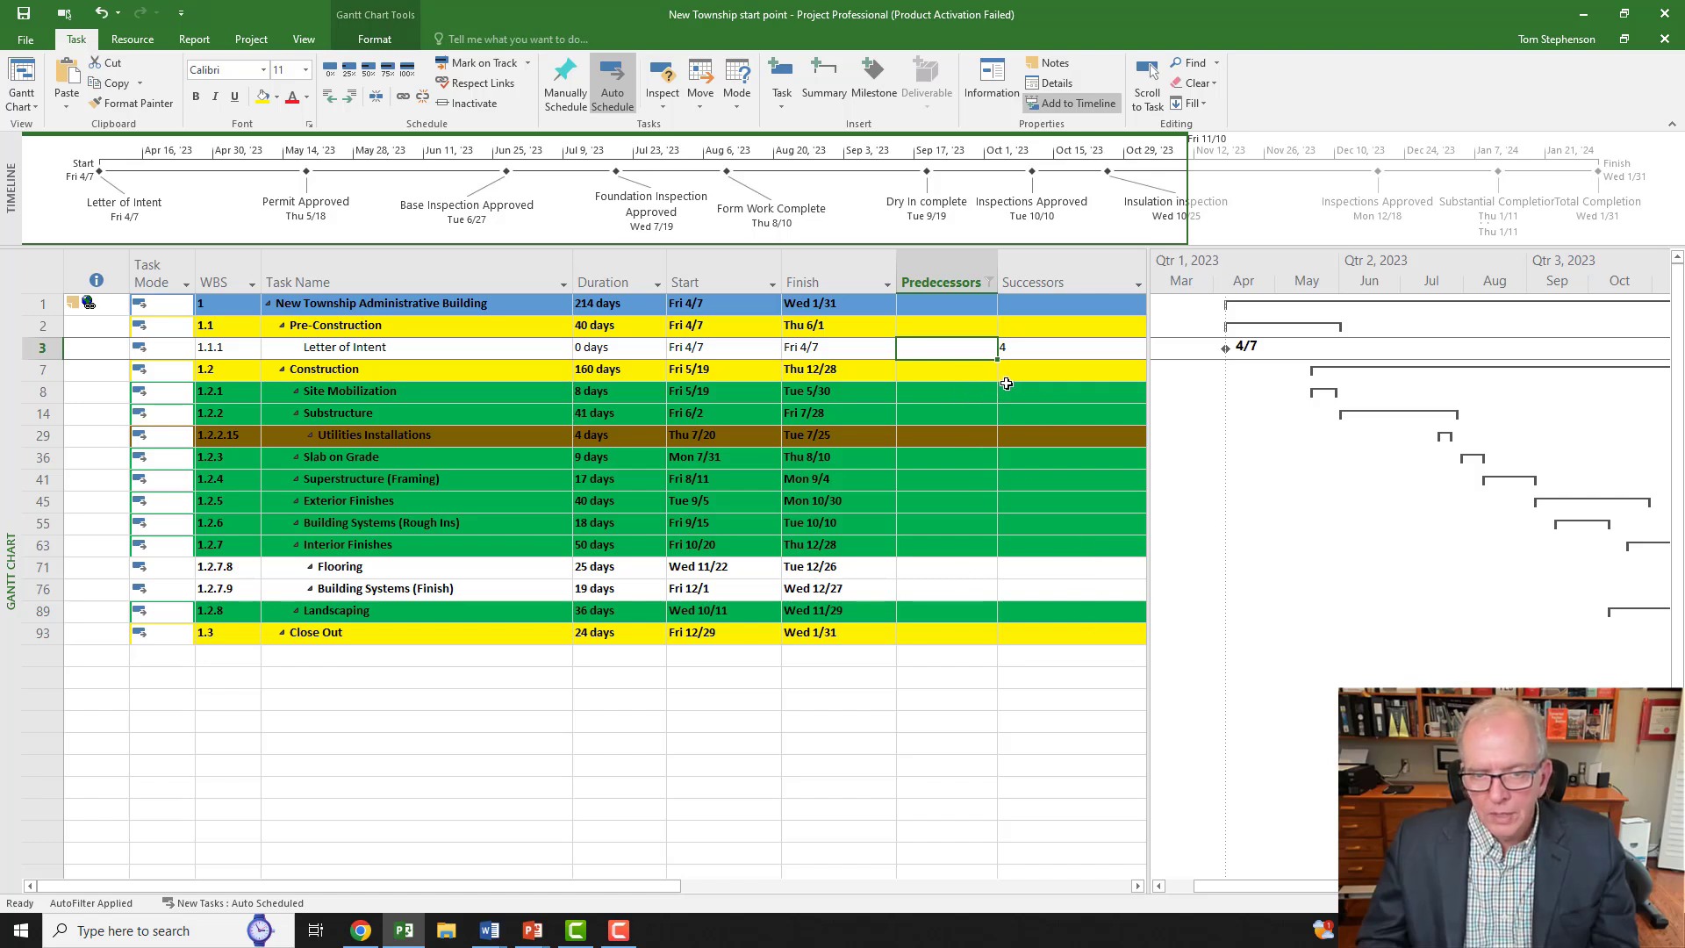
Step: Clear the Predecessors filter and begin filtering Successors, deselecting all values
{"action": "left_click", "coordinate": [990, 282]}
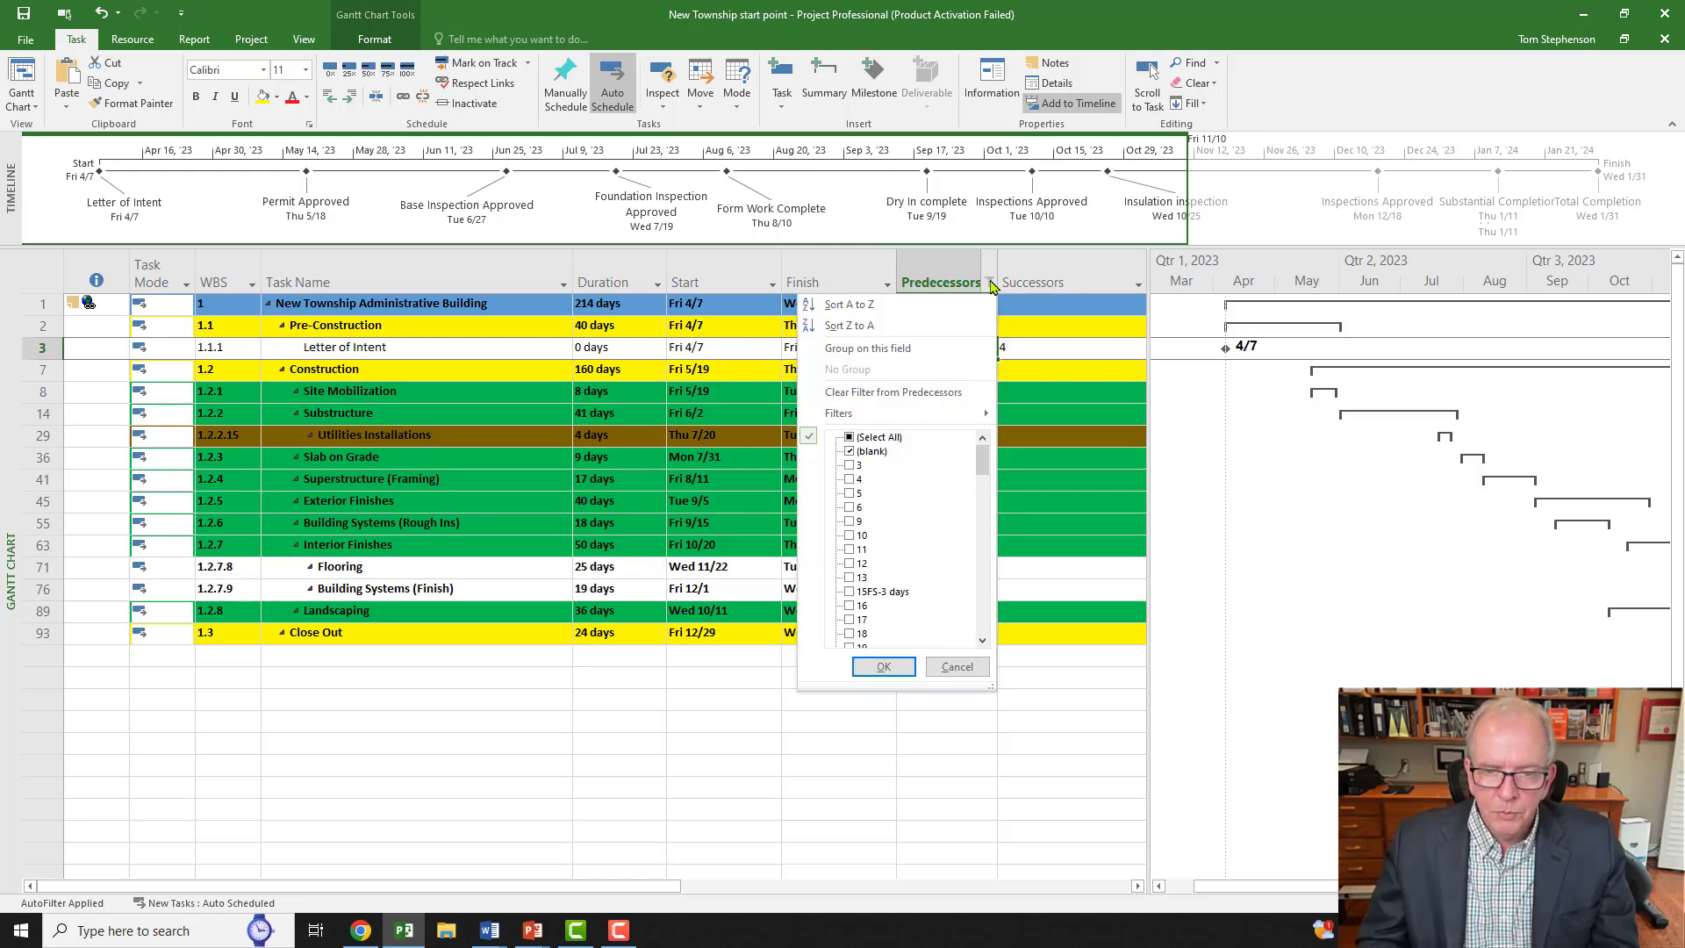
{"action": "left_click", "coordinate": [851, 438]}
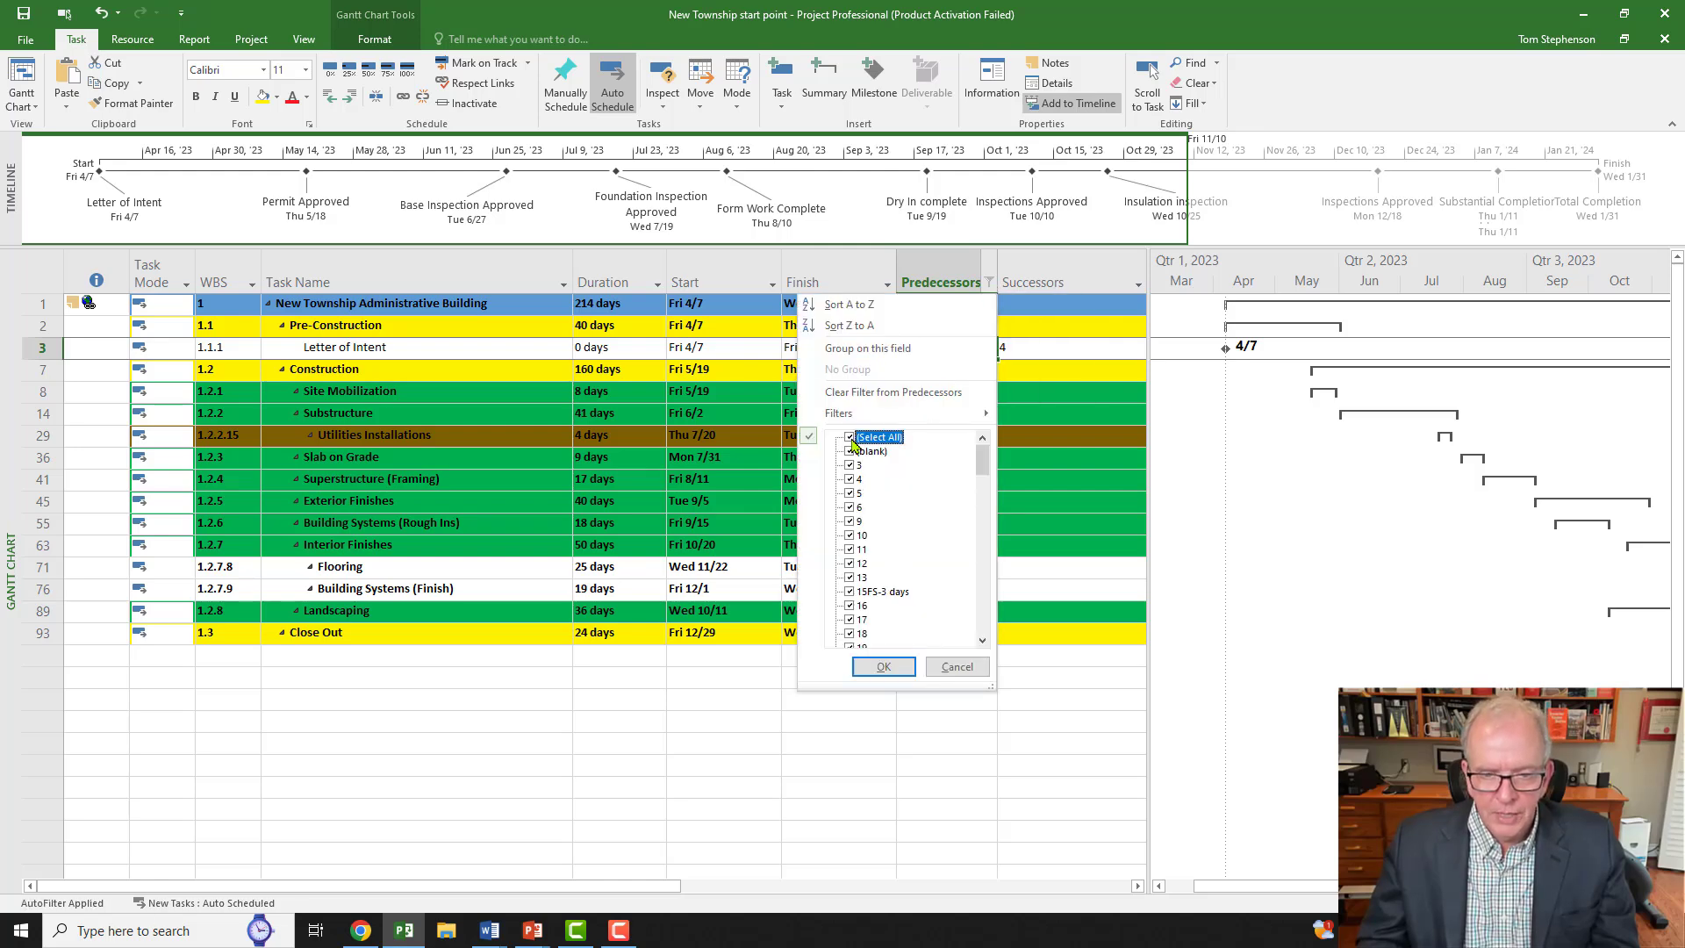
{"action": "left_click", "coordinate": [883, 667]}
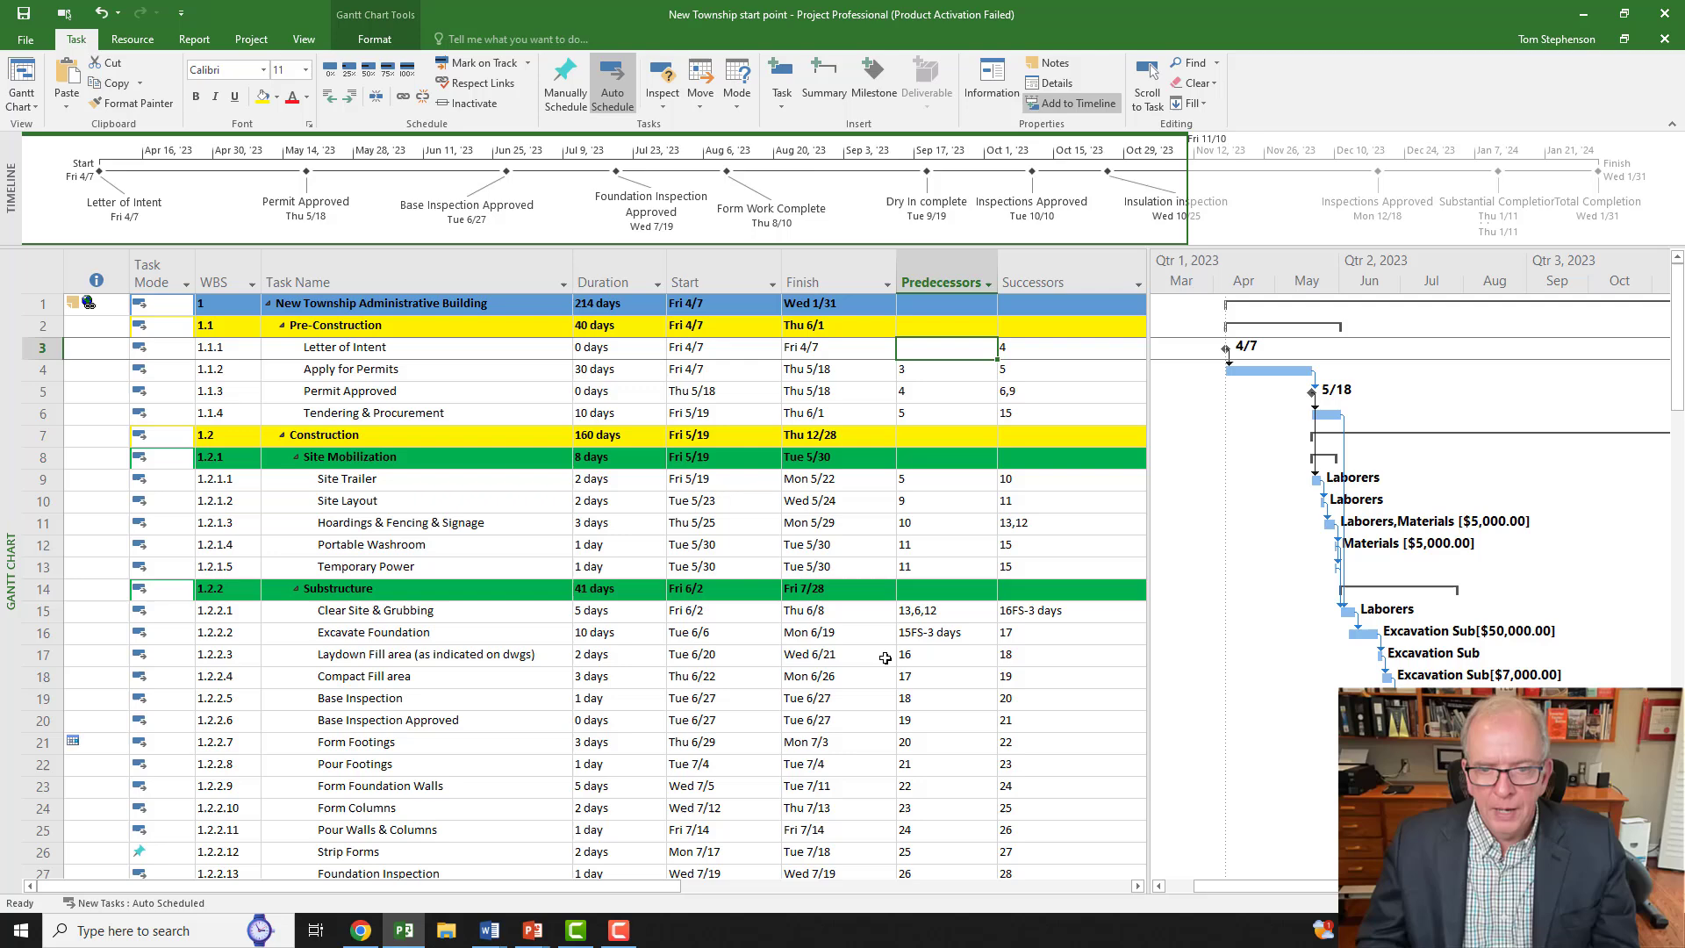
{"action": "left_click", "coordinate": [1139, 285]}
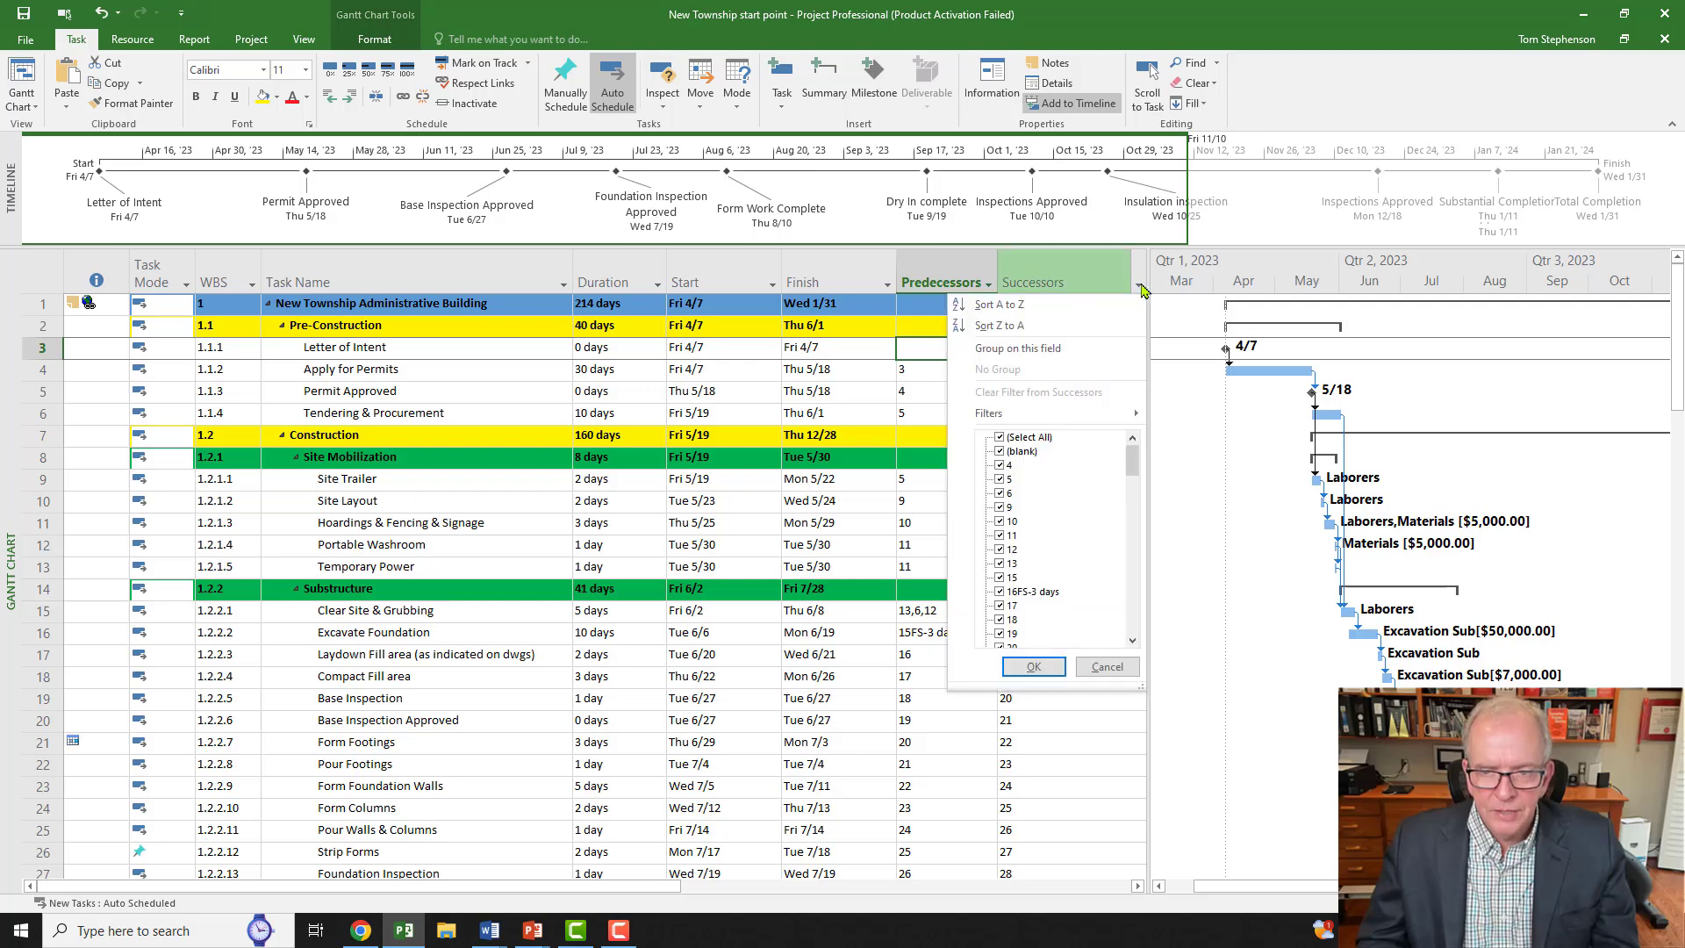
{"action": "left_click", "coordinate": [1001, 438]}
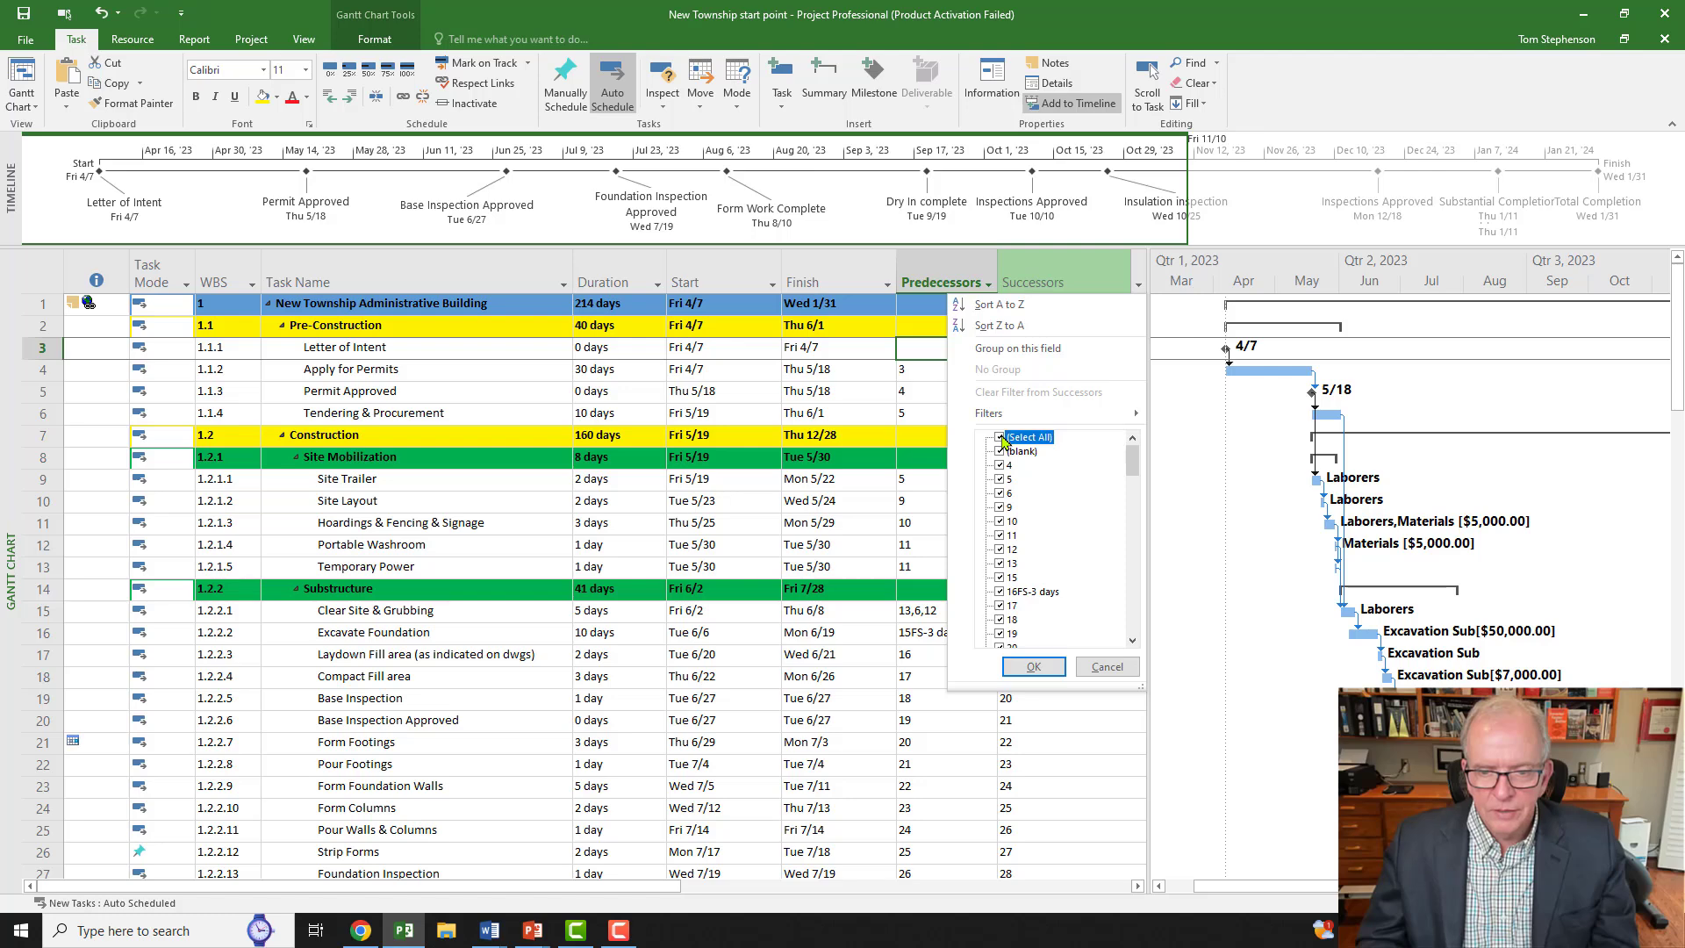
Step: Filter Successors to (blank), checking Total Completion and Water Supply Rough in & connection
{"action": "left_click", "coordinate": [1000, 452]}
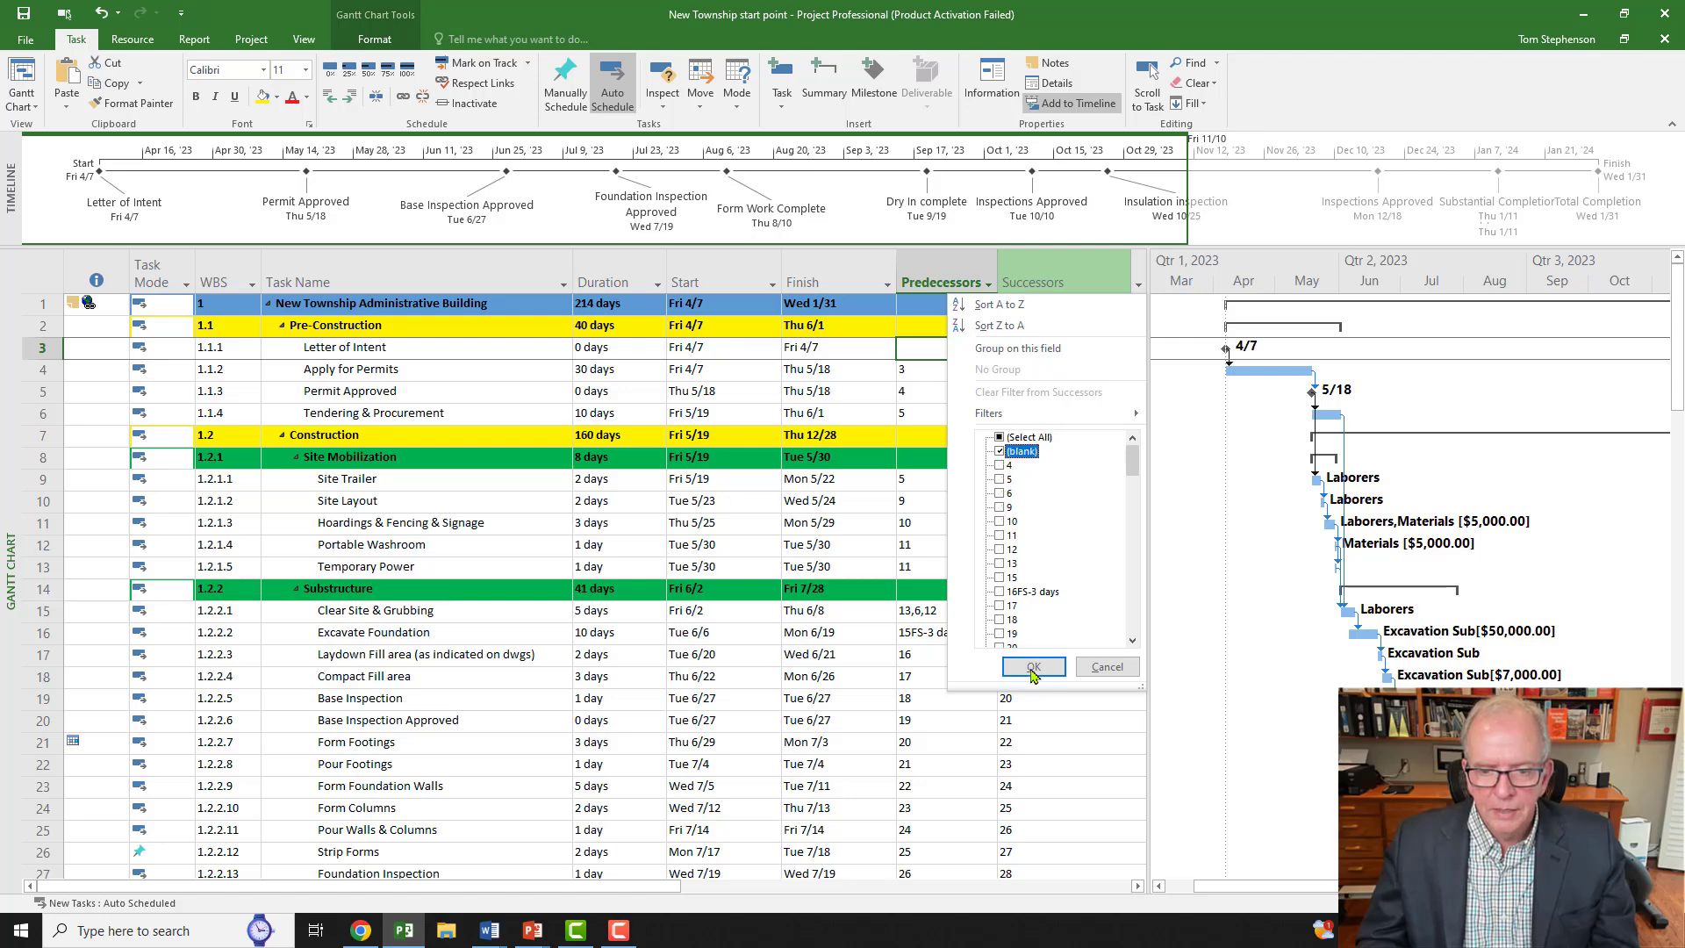
{"action": "left_click", "coordinate": [1034, 668]}
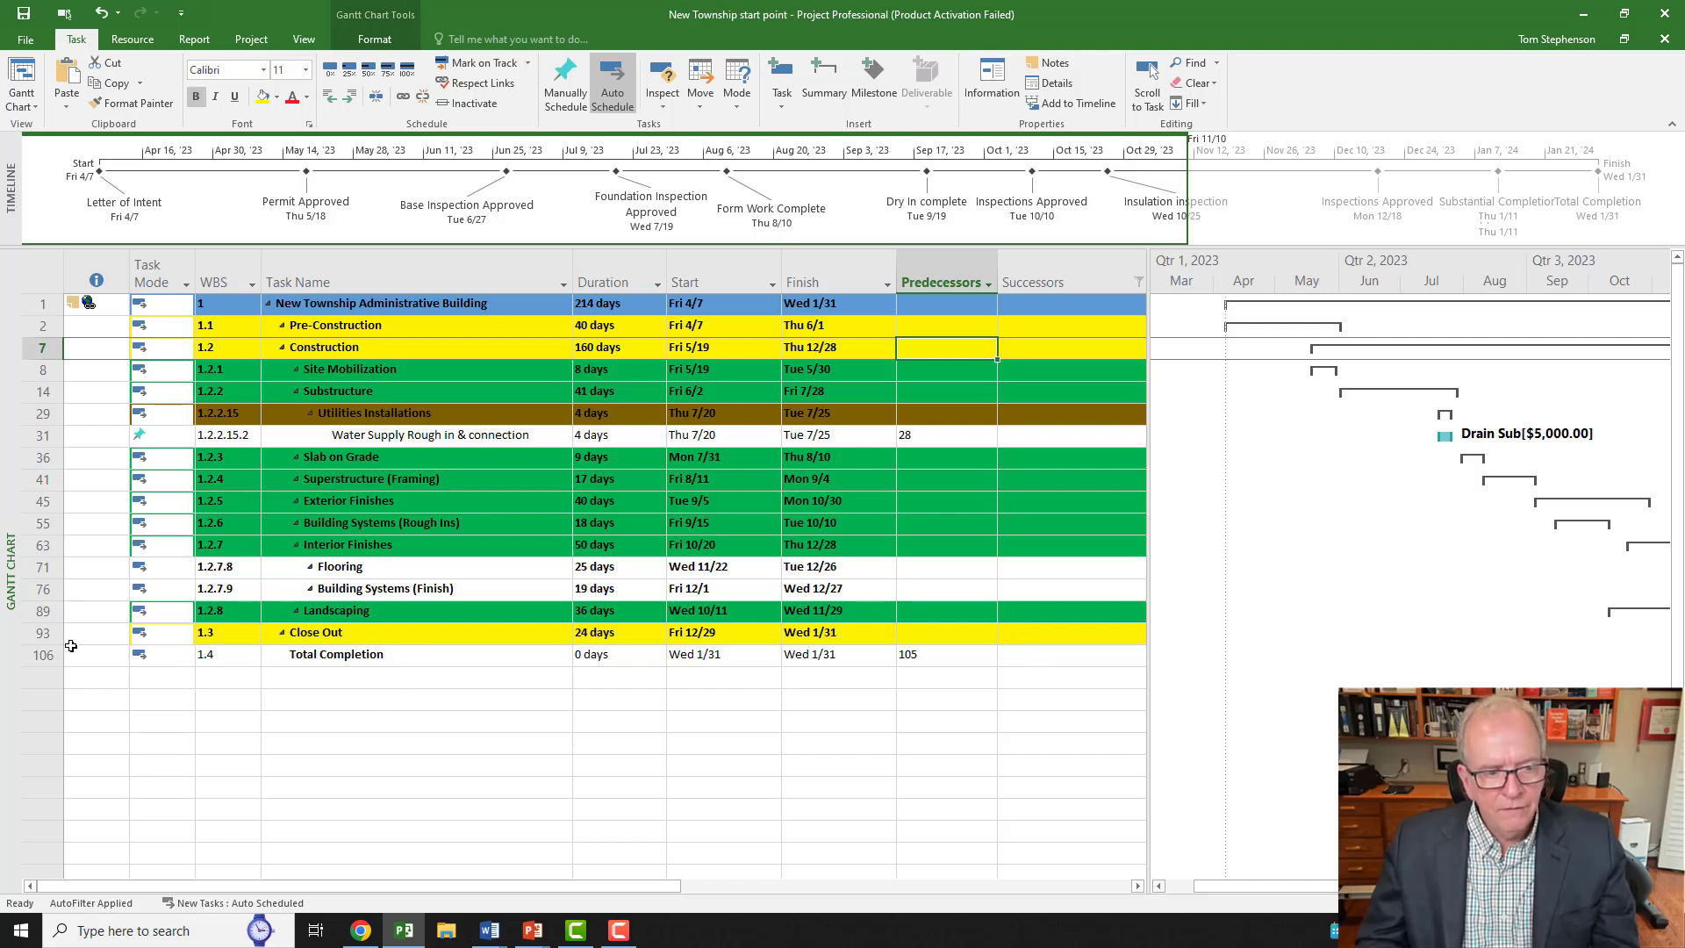
{"action": "left_click", "coordinate": [43, 655]}
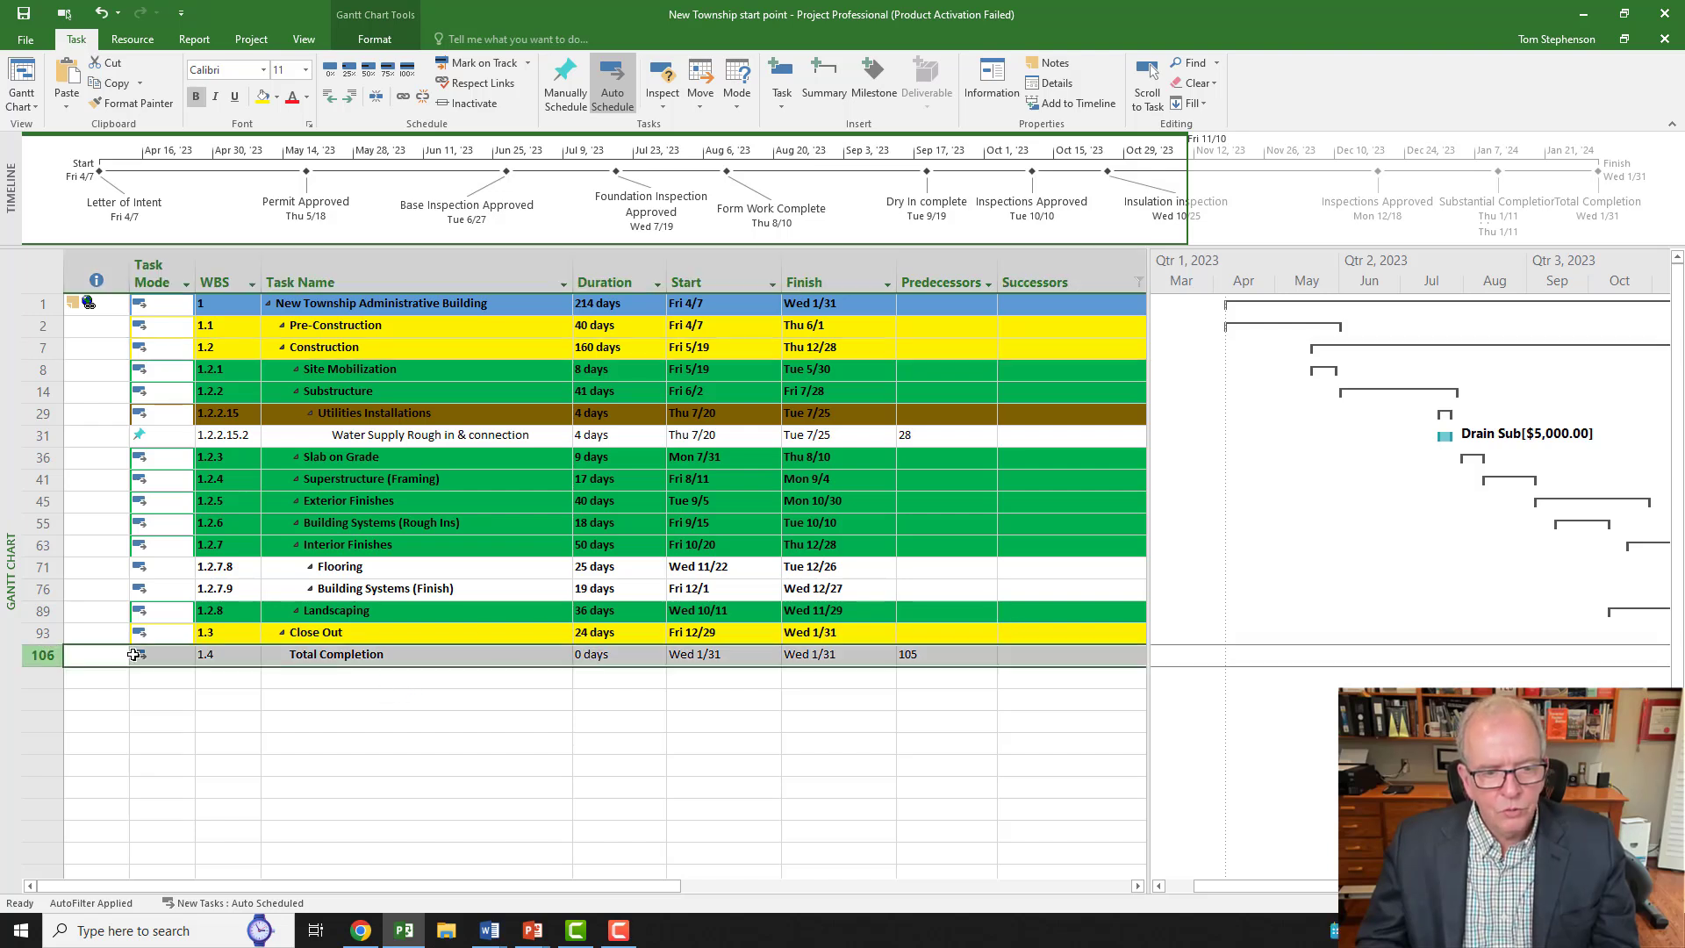
{"action": "left_click", "coordinate": [1016, 656]}
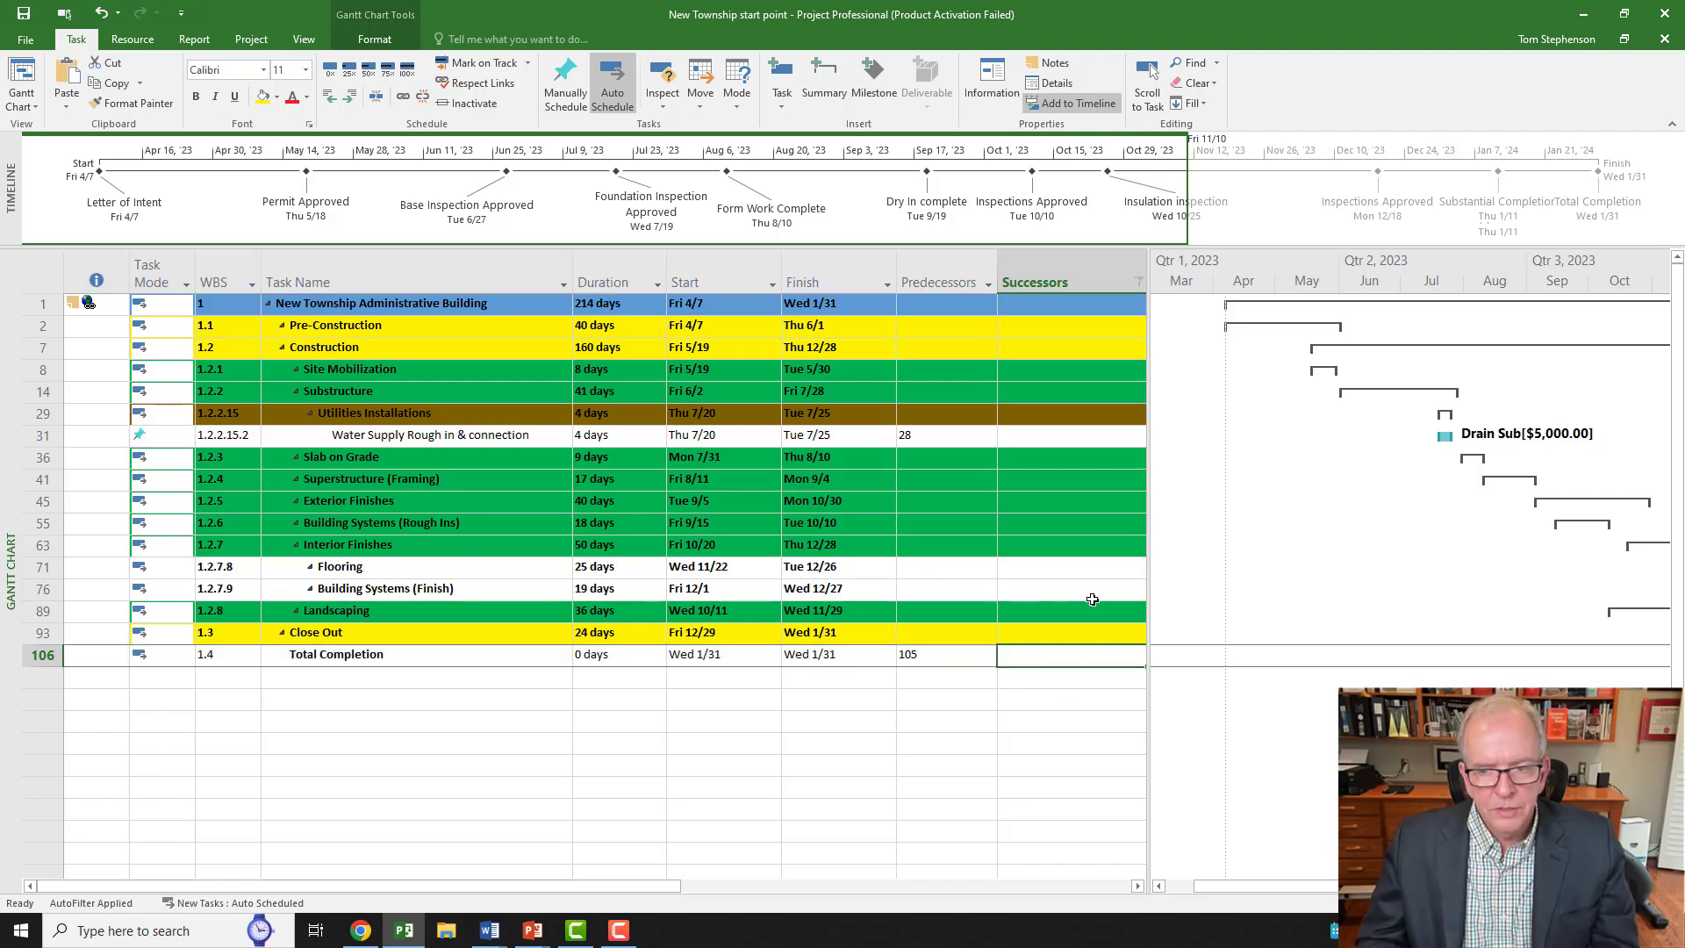
{"action": "left_click", "coordinate": [1111, 440]}
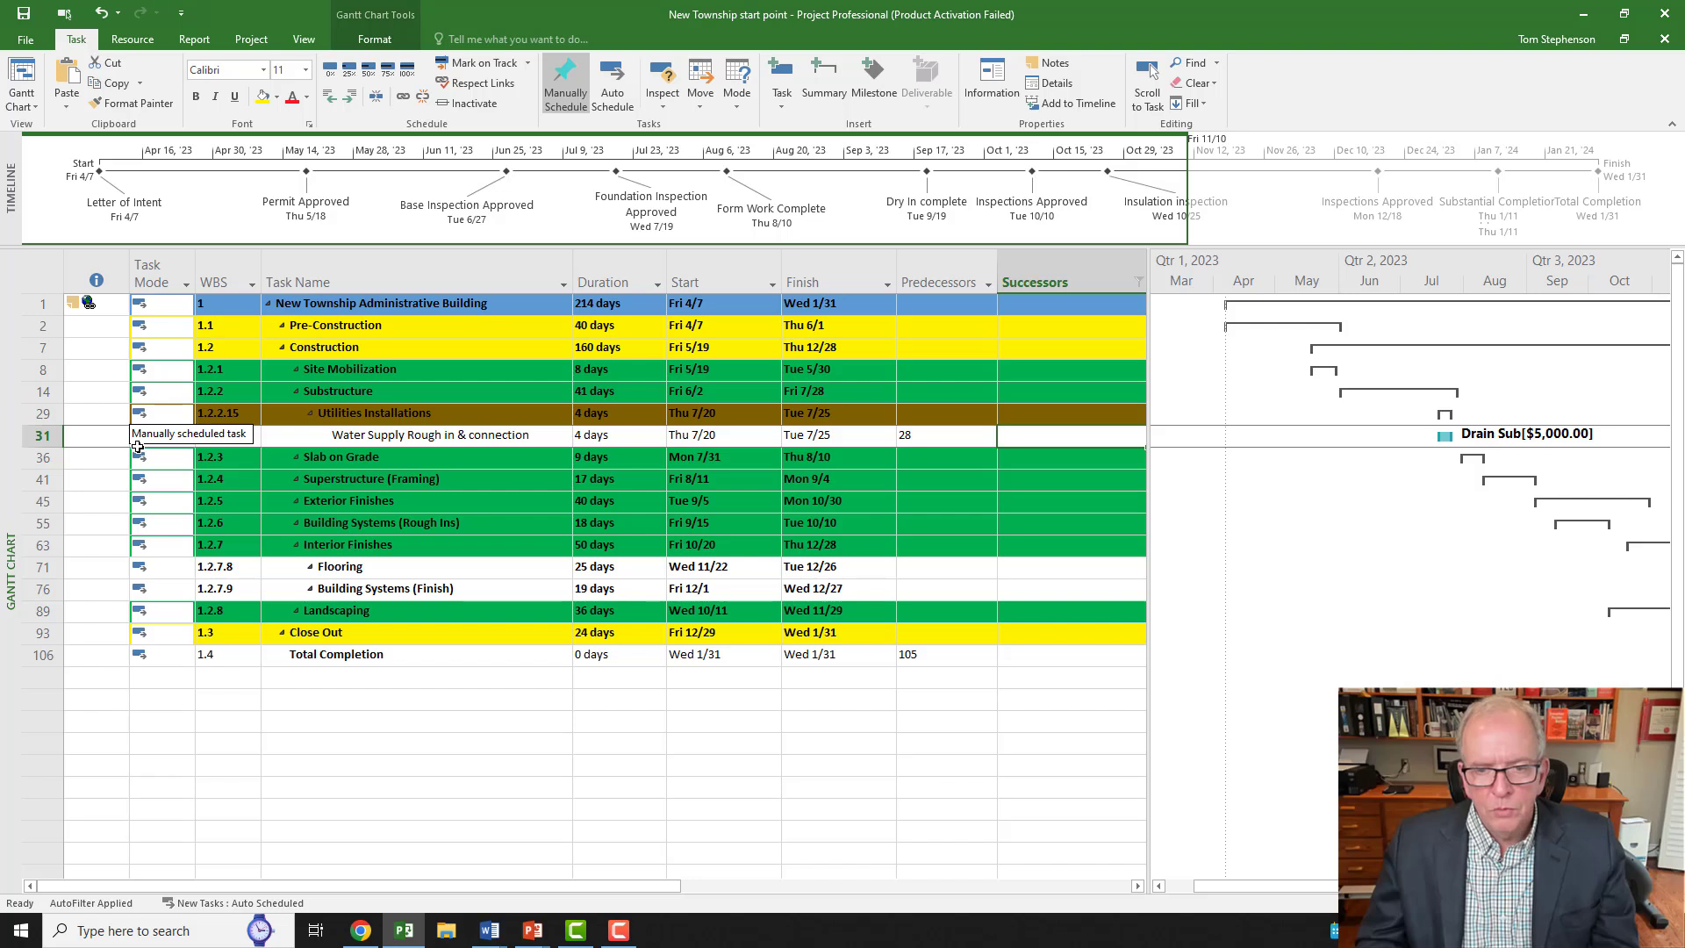
Step: Inspect the Task Mode choices for Utilities Installations, leaving them unchanged
{"action": "left_click", "coordinate": [175, 416]}
{"action": "left_click", "coordinate": [181, 416]}
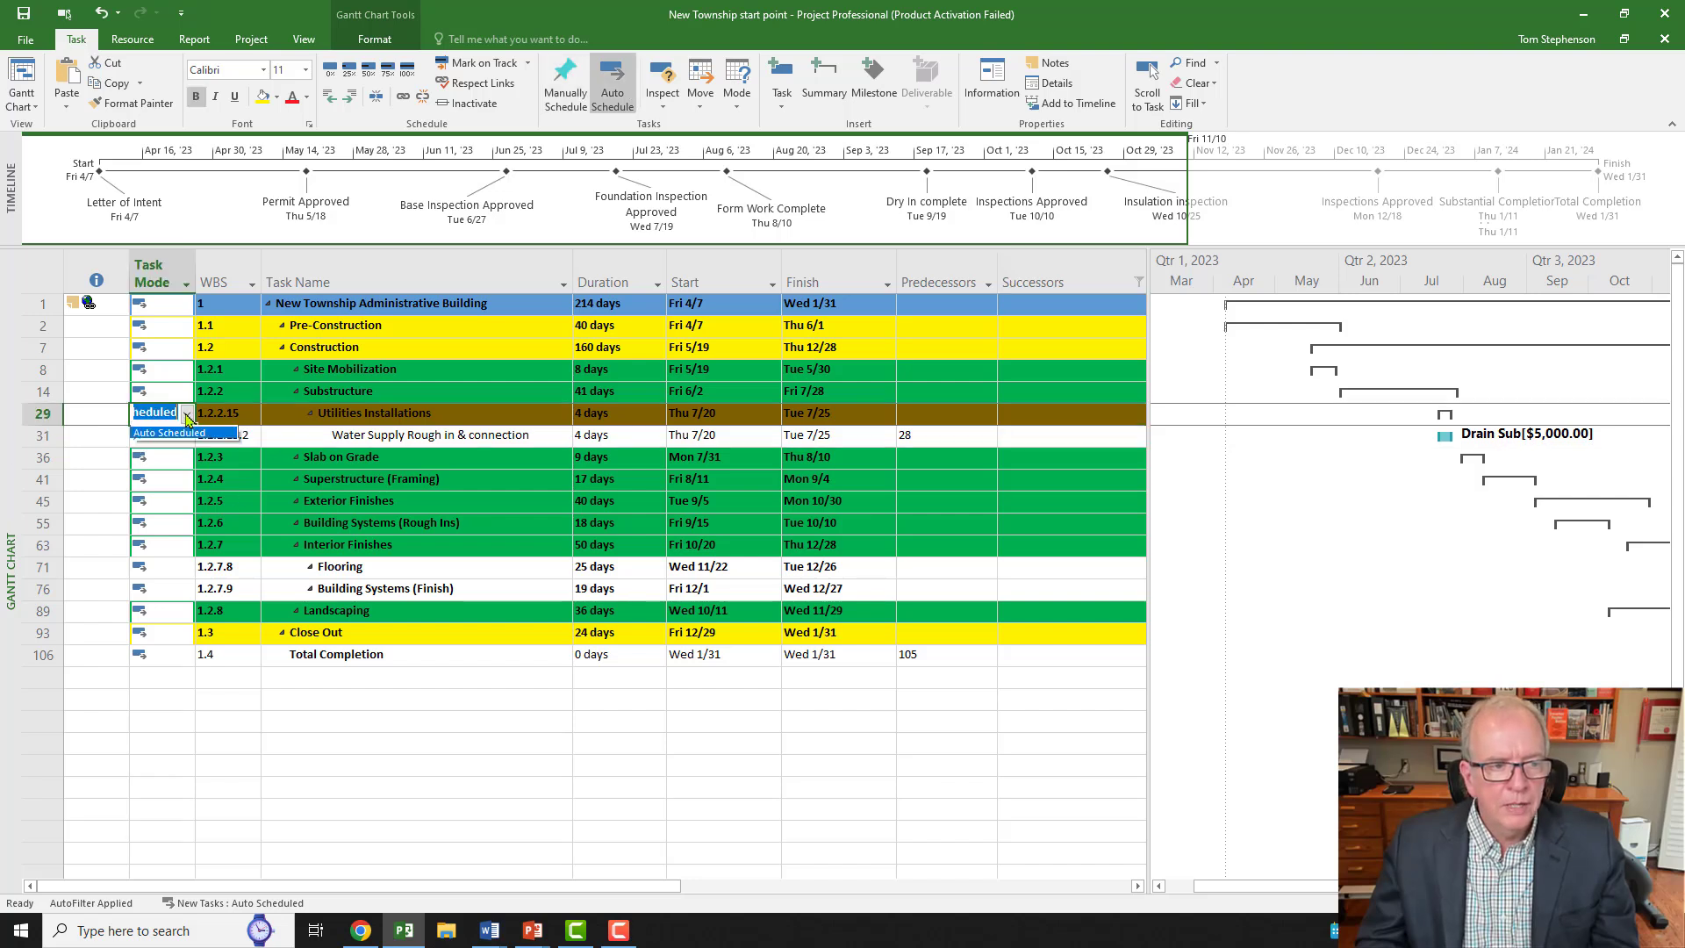
{"action": "left_click", "coordinate": [187, 414]}
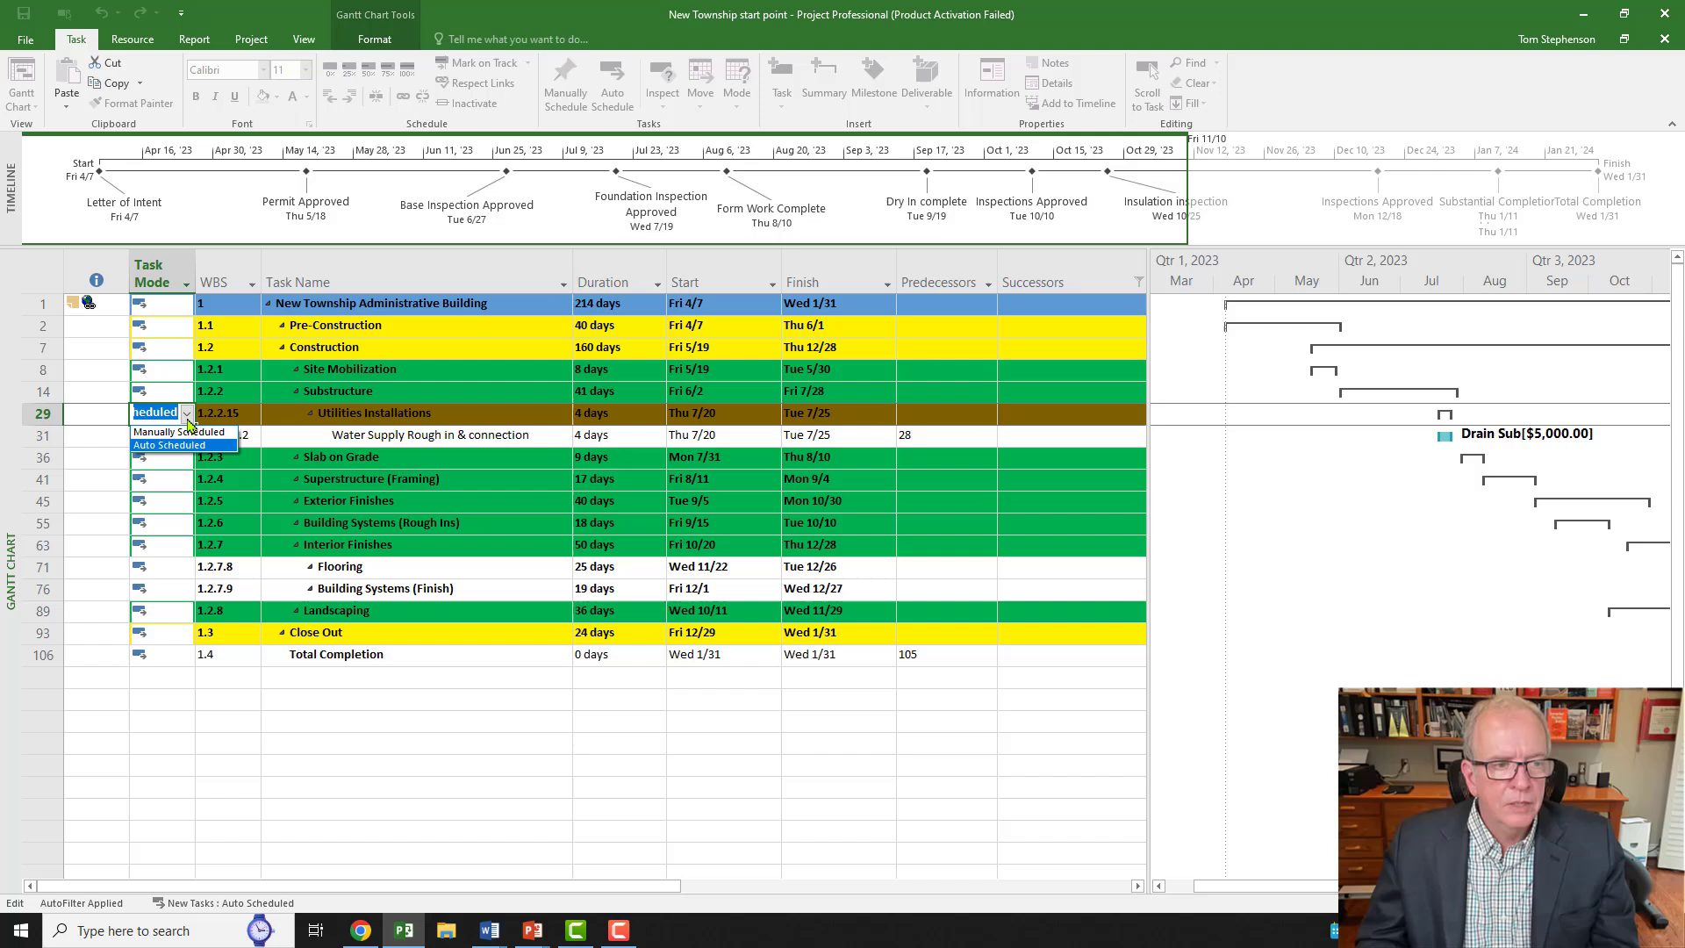
{"action": "left_click", "coordinate": [200, 716]}
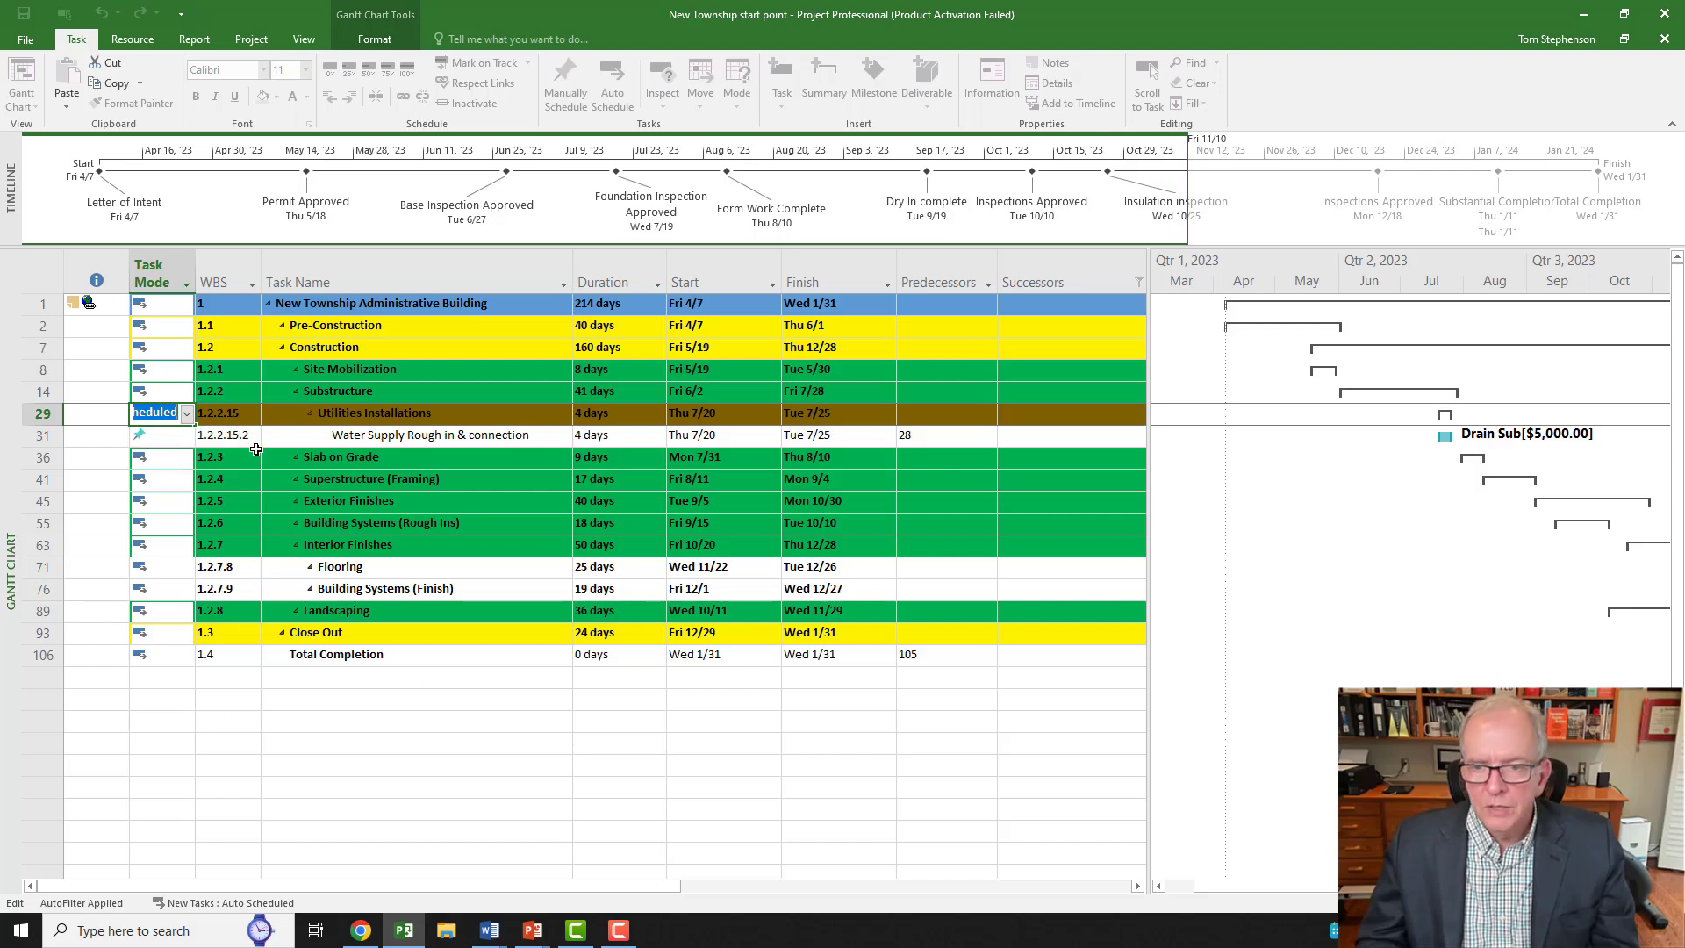
Step: Reset the Successors filter to Select All and go to Water Supply Rough in & connection's empty Successors cell
{"action": "left_click", "coordinate": [1139, 283]}
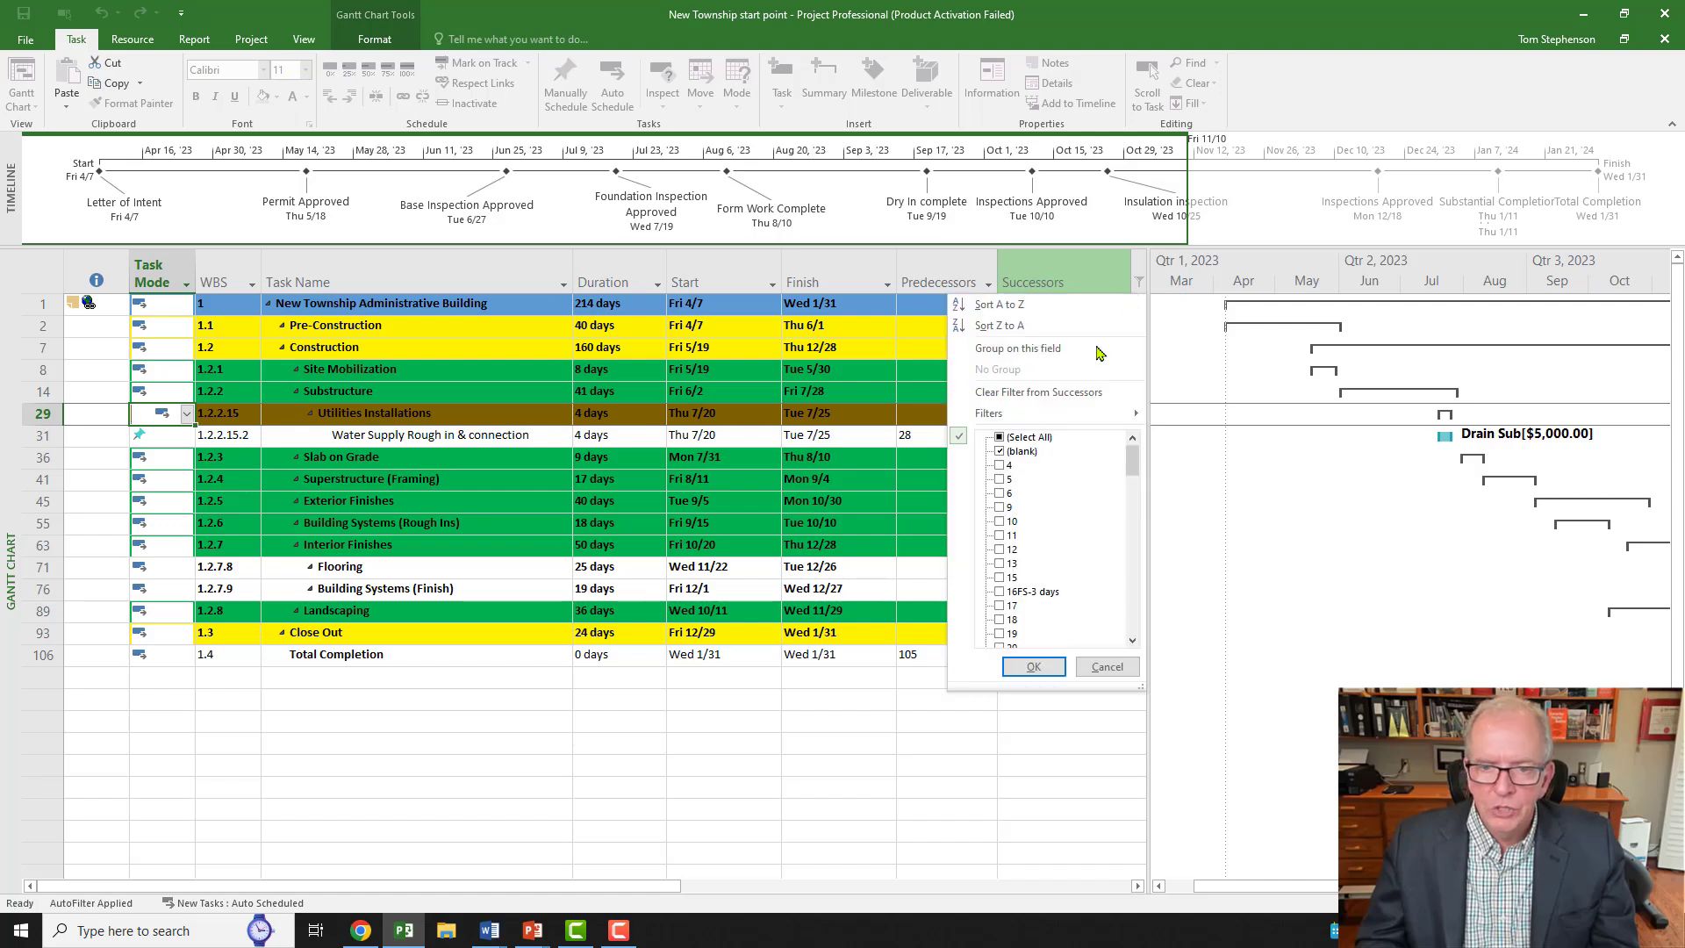
{"action": "left_click", "coordinate": [1002, 438]}
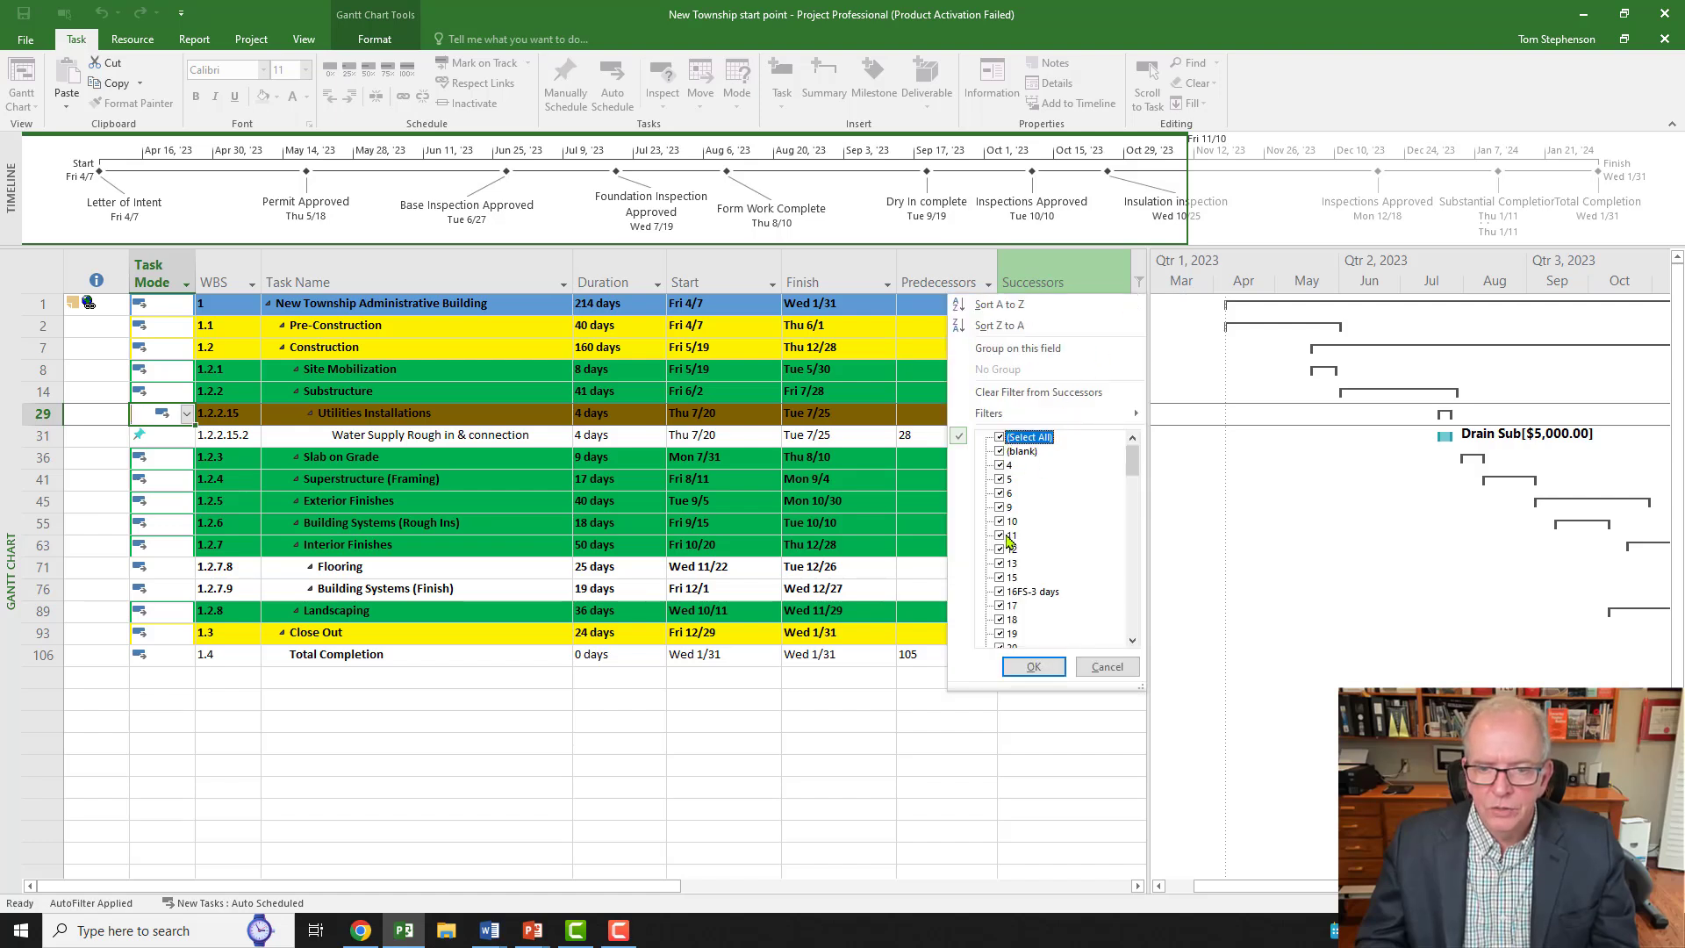
{"action": "left_click", "coordinate": [1009, 669]}
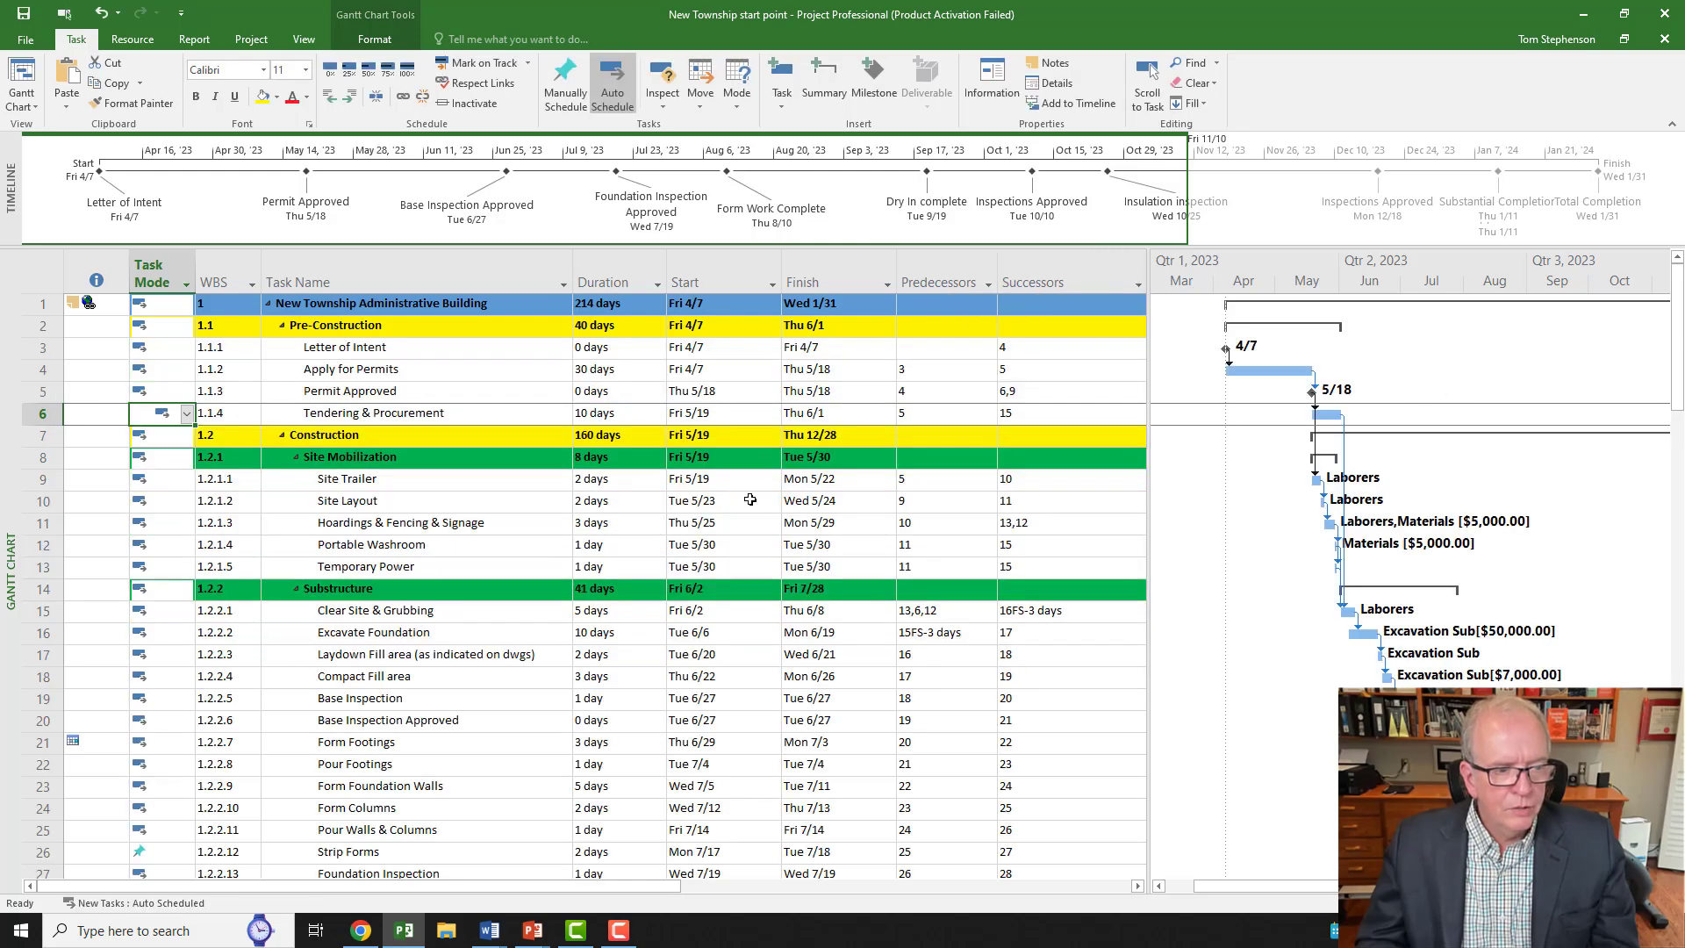
{"action": "scroll", "coordinate": [751, 499], "scroll_direction": "down", "scroll_amount": 3}
{"action": "scroll", "coordinate": [750, 498], "scroll_direction": "down", "scroll_amount": 3}
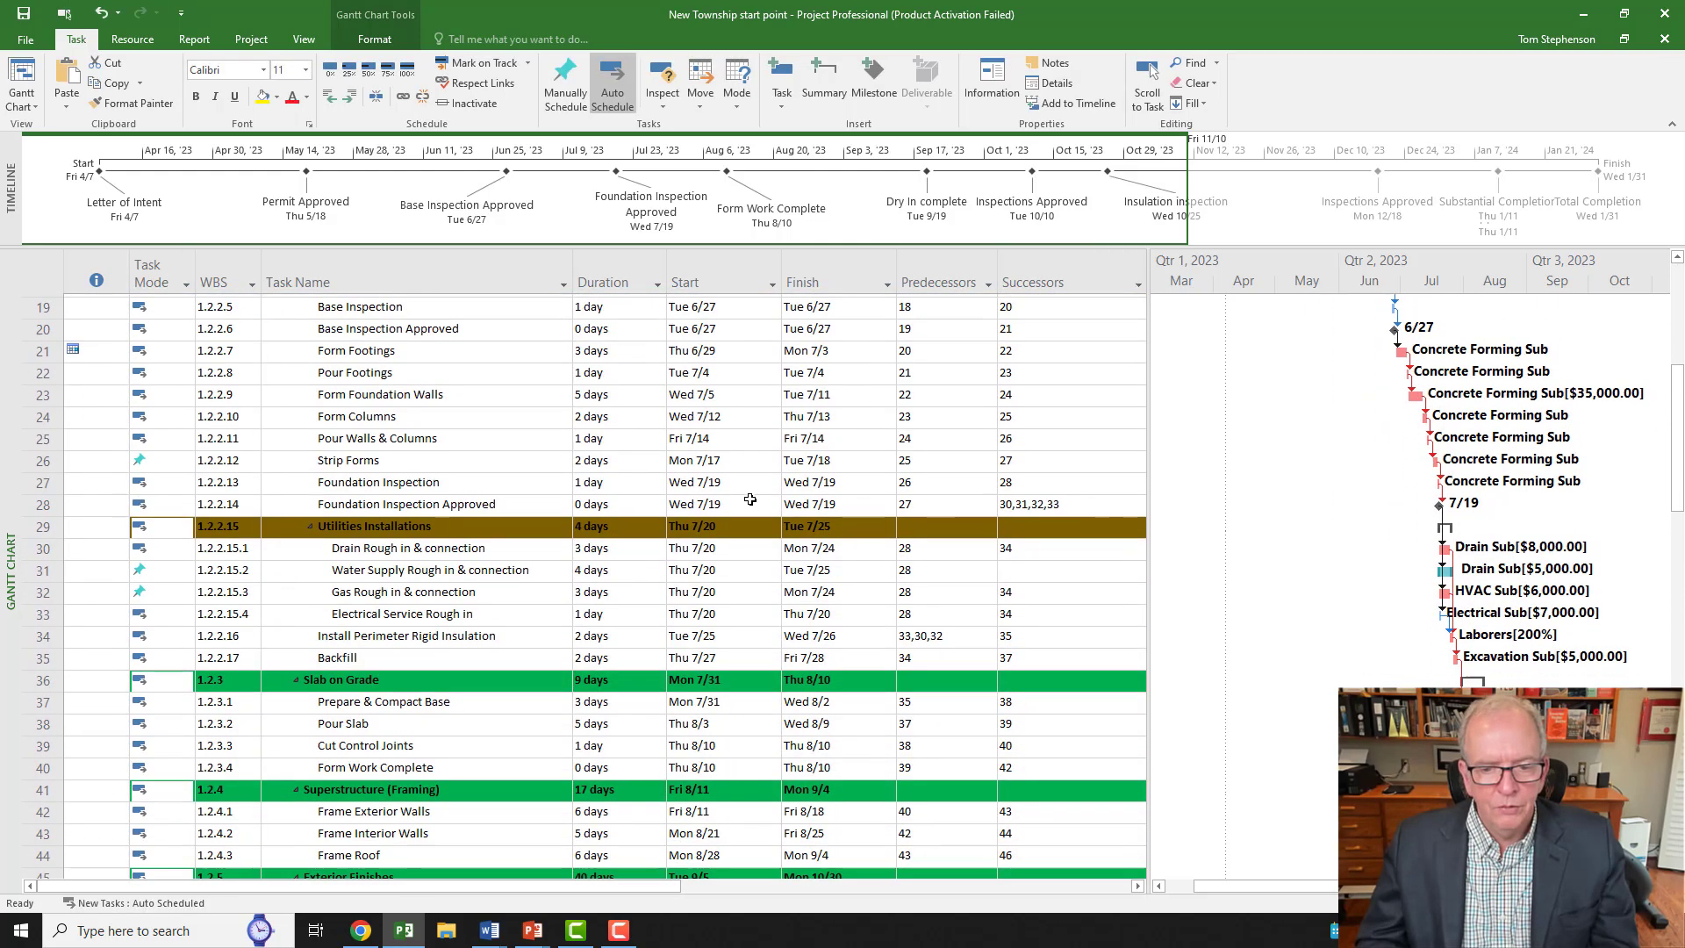
{"action": "left_click", "coordinate": [1025, 567]}
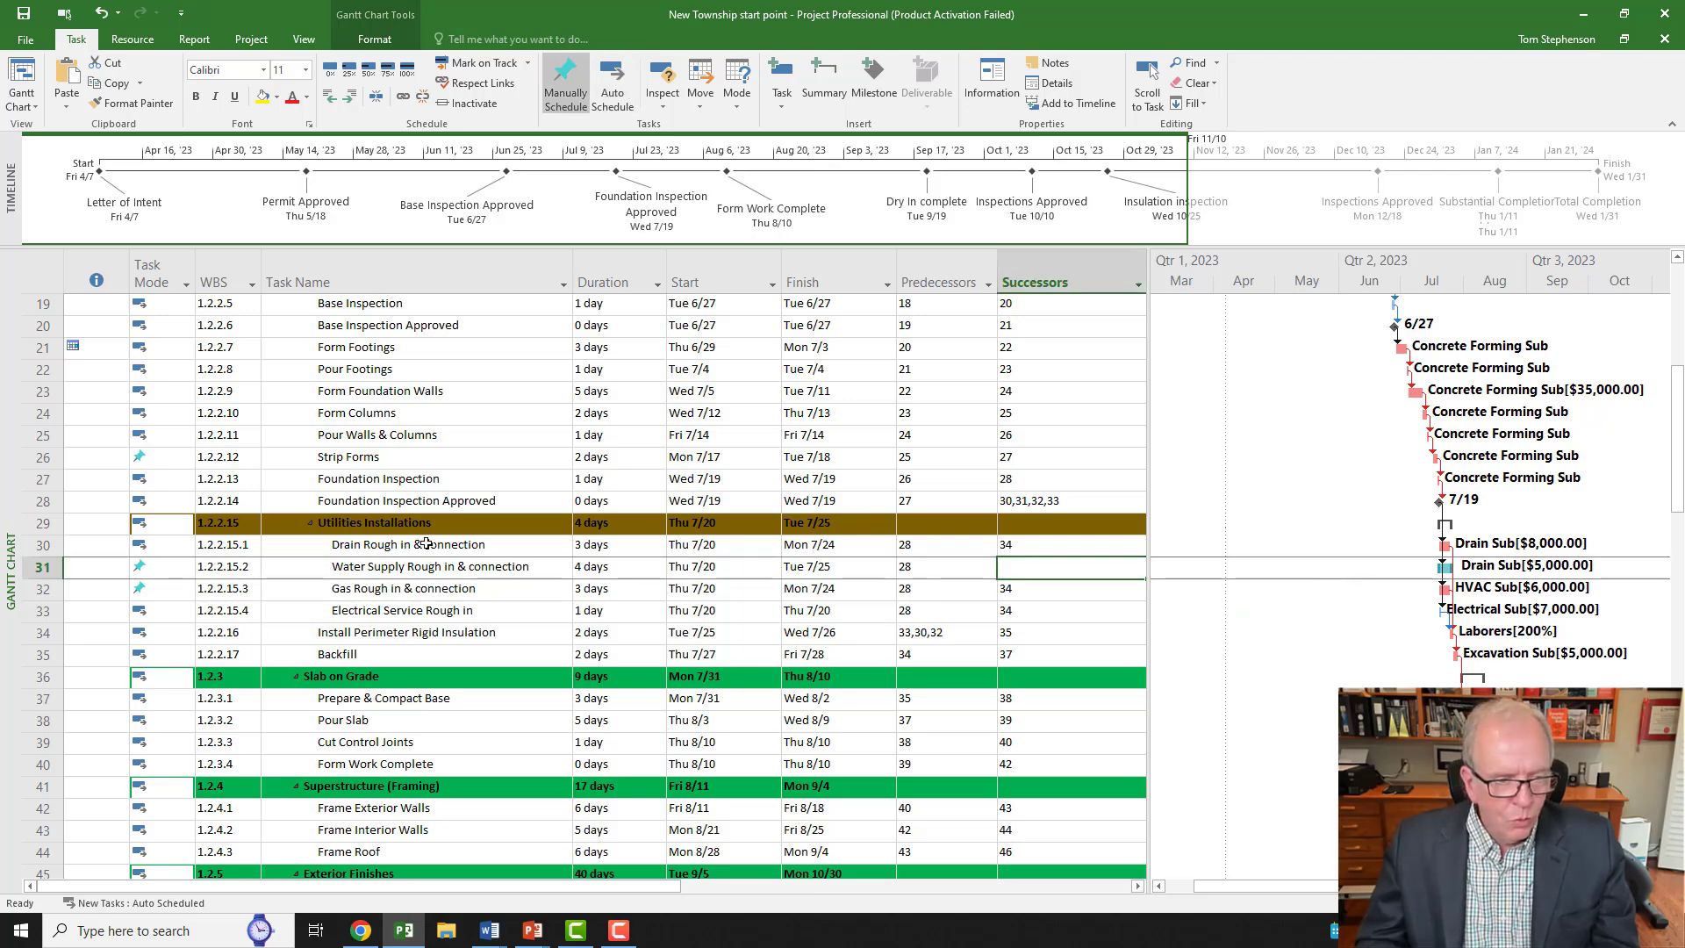
{"action": "scroll", "coordinate": [425, 545], "scroll_direction": "down", "scroll_amount": 1}
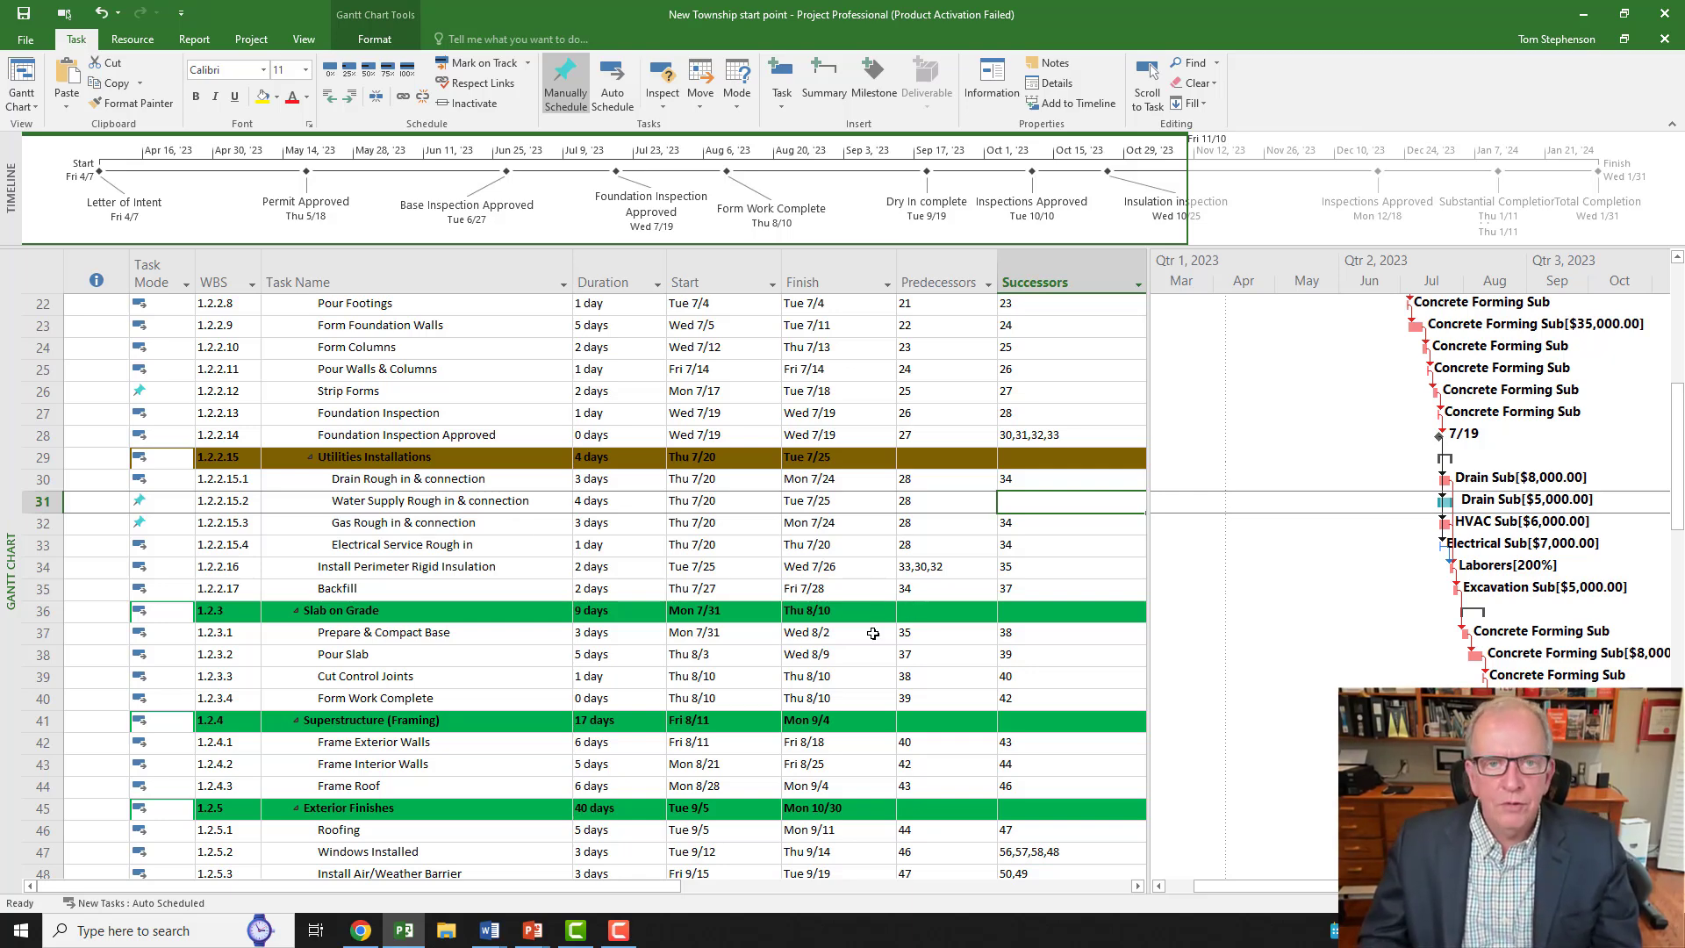
{"action": "left_click", "coordinate": [653, 502]}
{"action": "left_click", "coordinate": [659, 498]}
{"action": "left_click", "coordinate": [632, 545]}
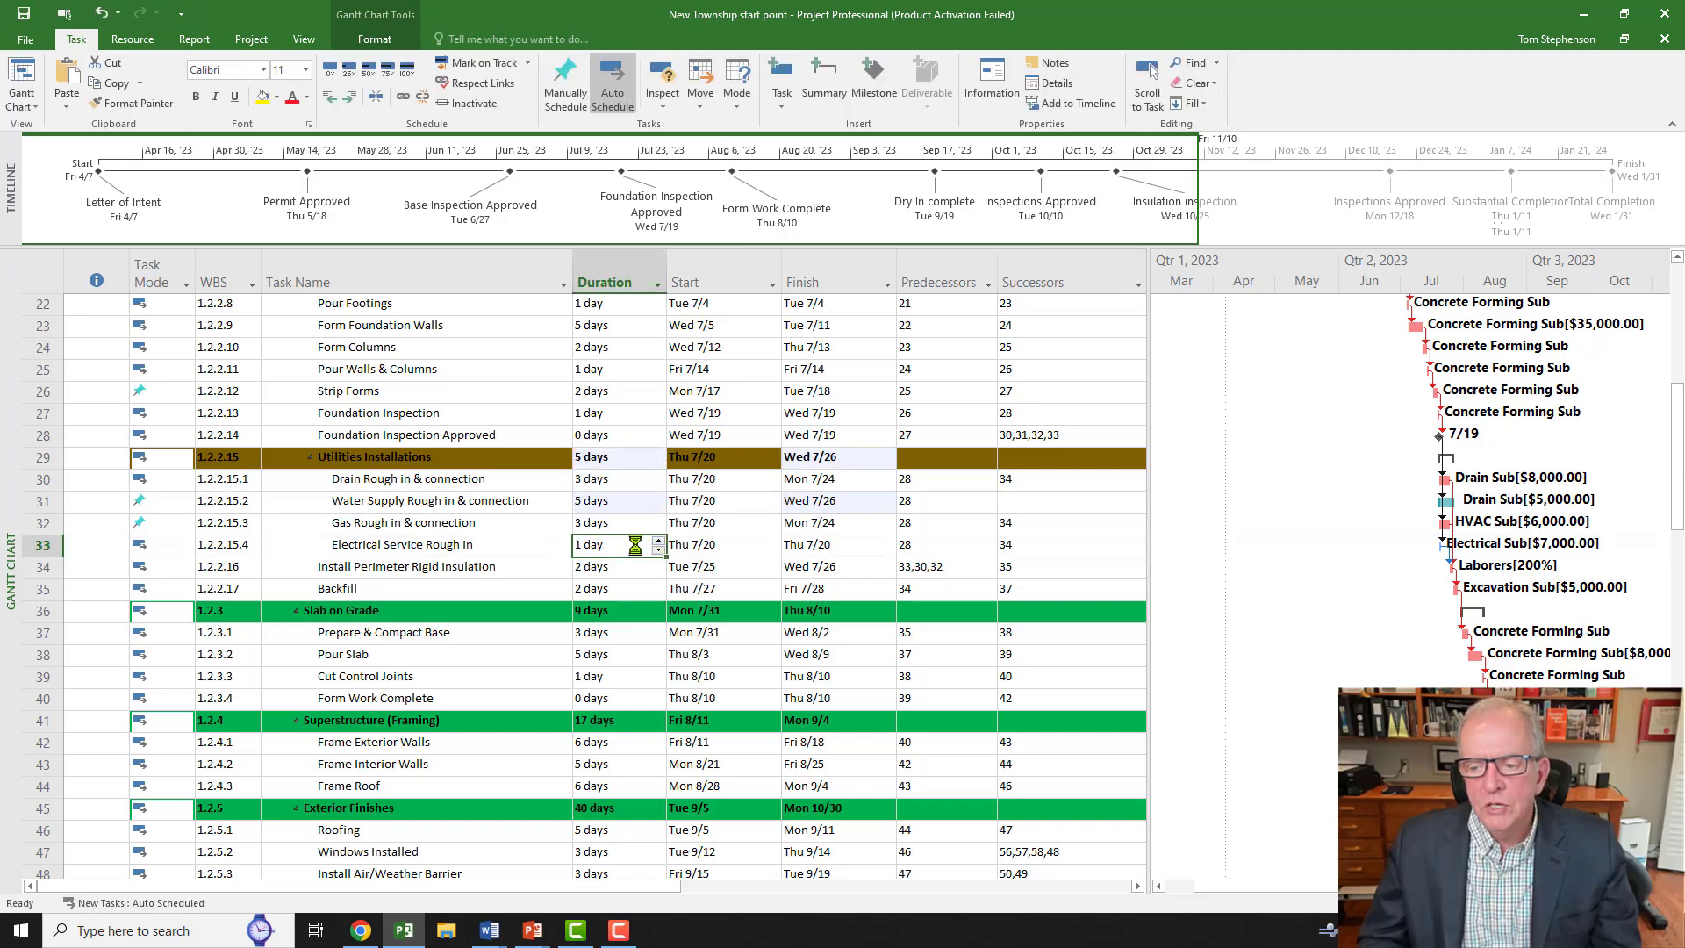
{"action": "left_click", "coordinate": [648, 501]}
{"action": "left_click", "coordinate": [657, 506]}
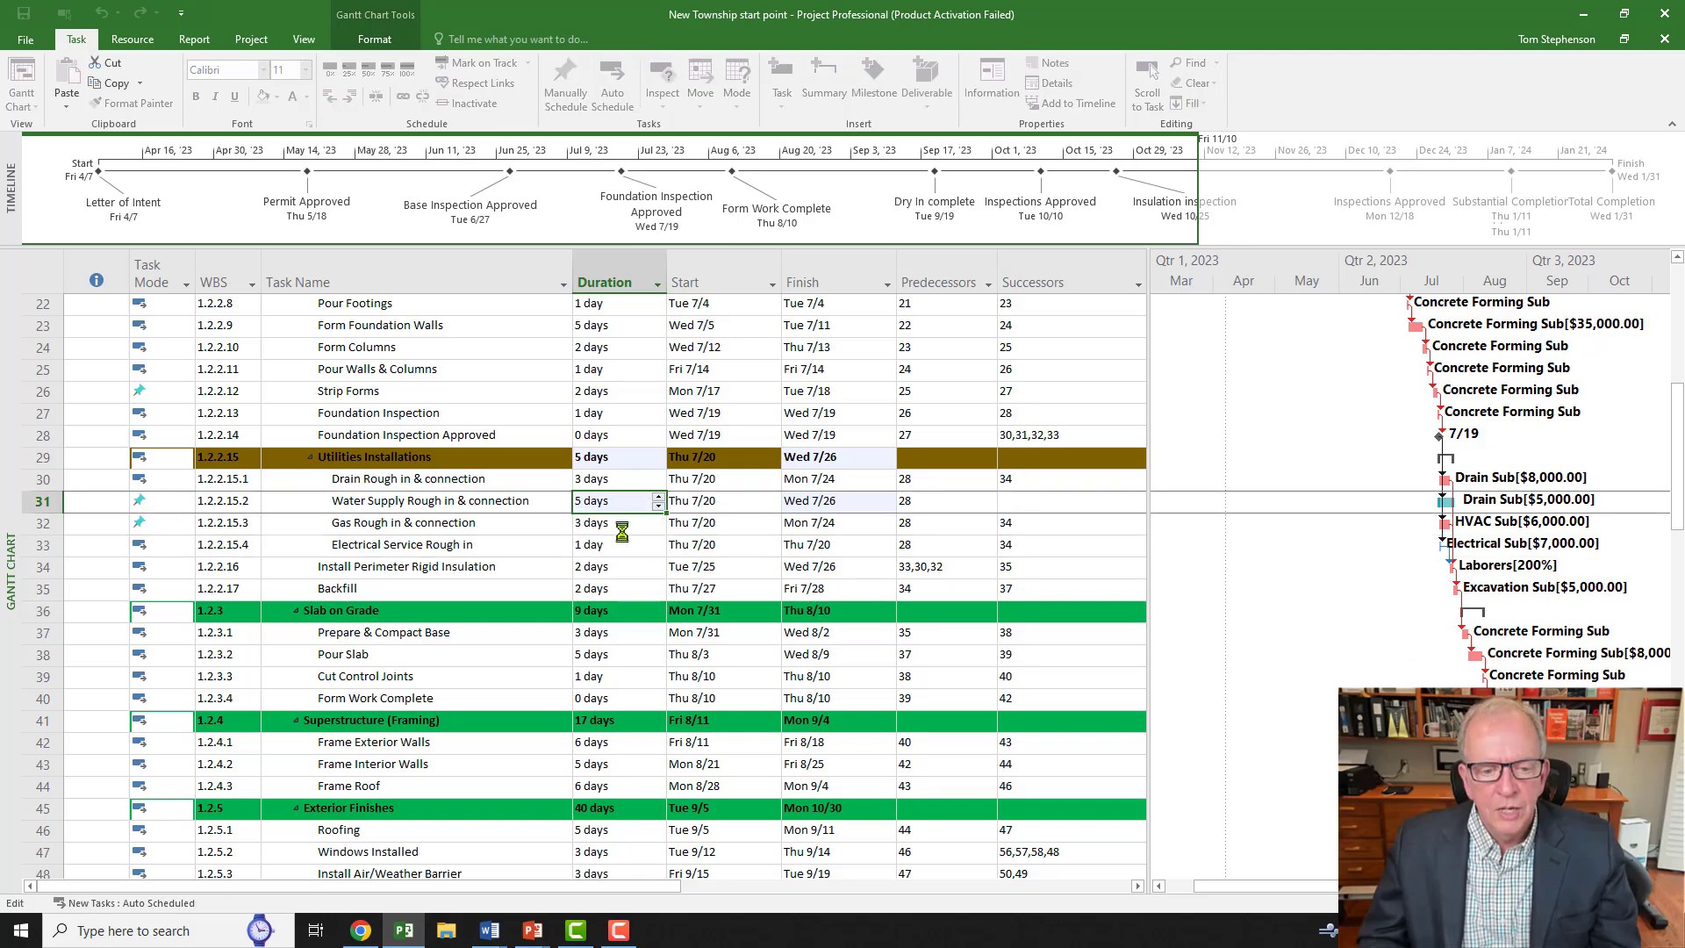
{"action": "left_click", "coordinate": [620, 524]}
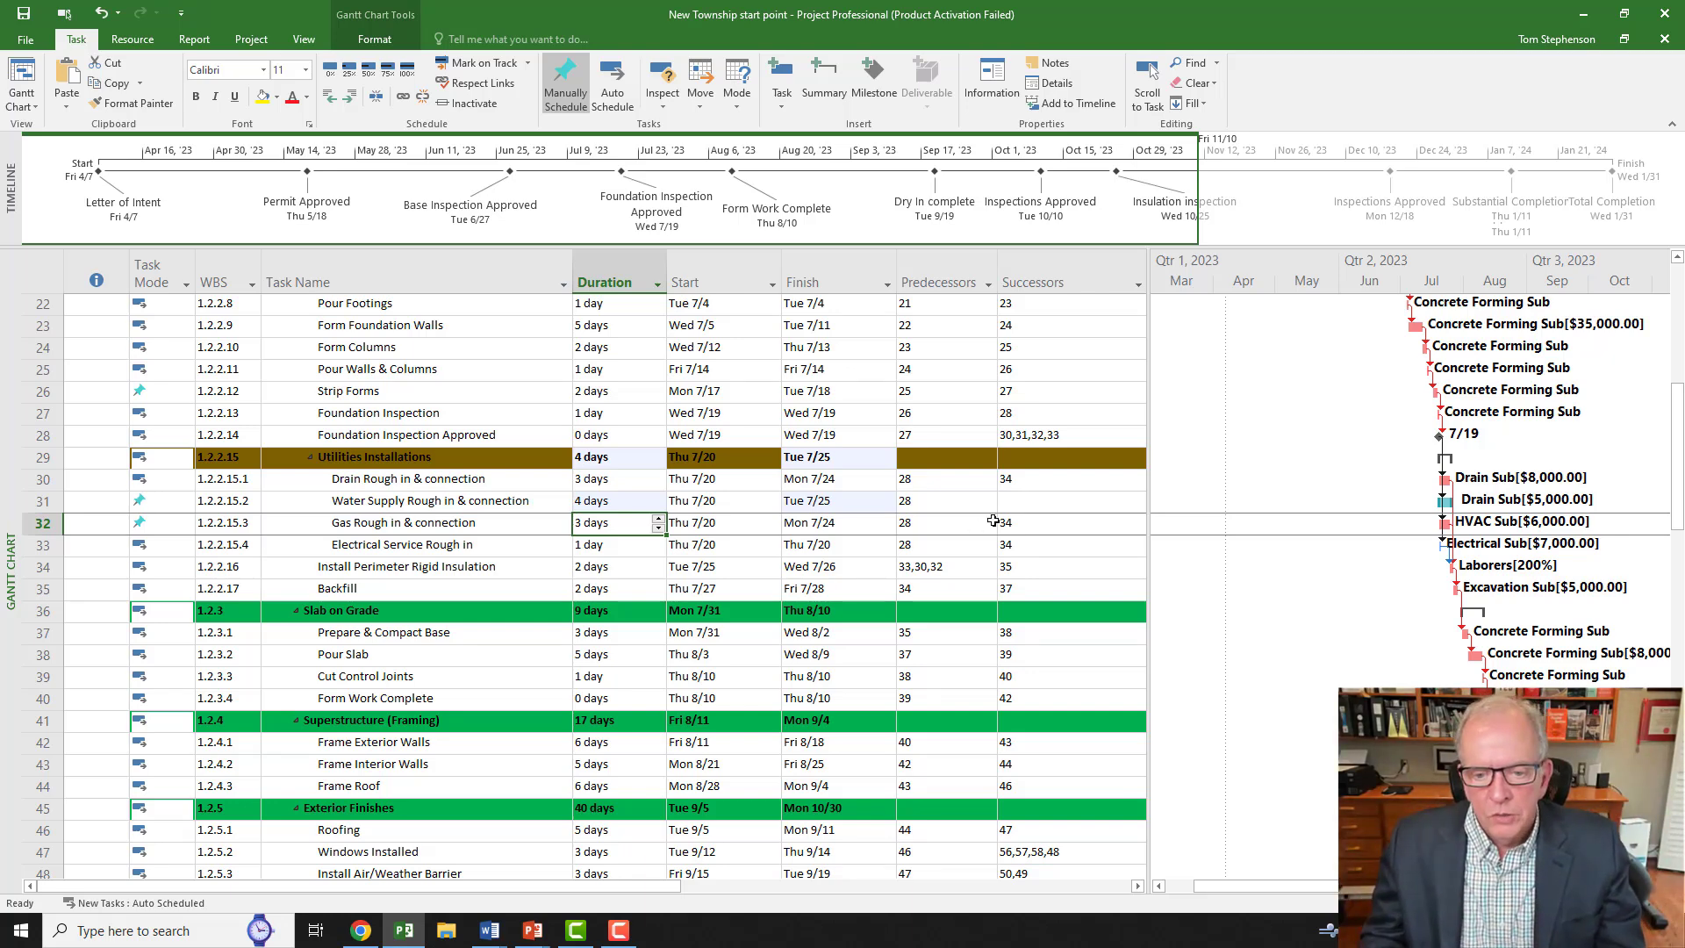
{"action": "left_click", "coordinate": [1029, 506]}
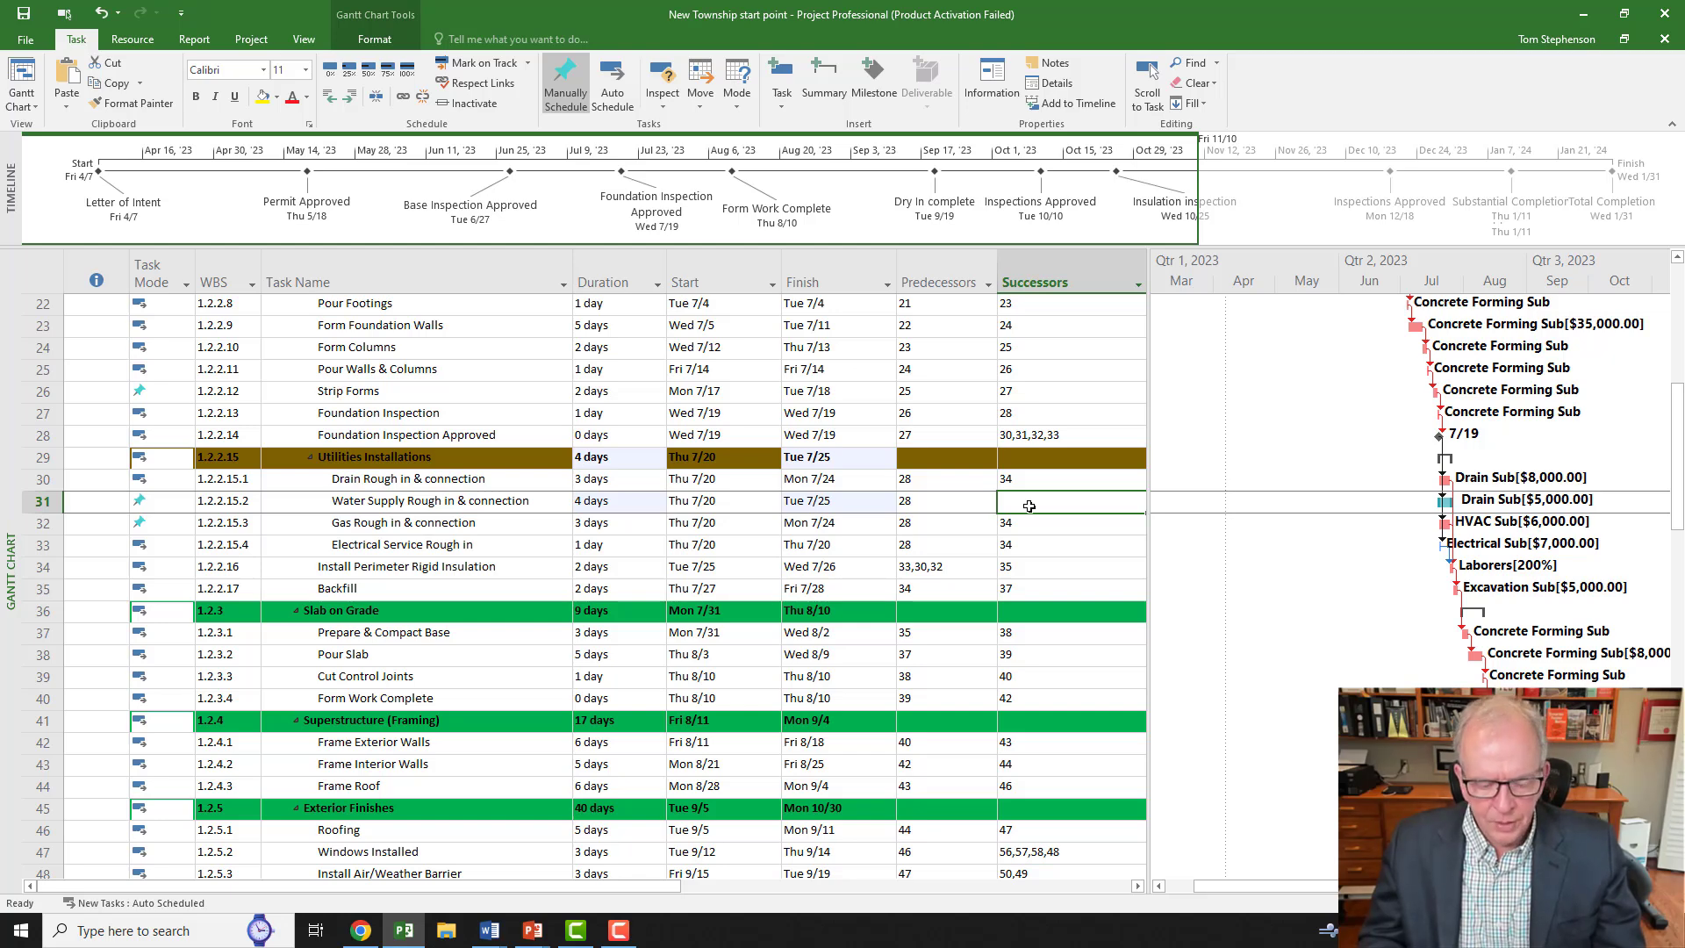
Step: Give Water Supply Rough in & connection successor 34 and set Gas Rough in & connection to Auto Scheduled
{"action": "type", "text": "34"}
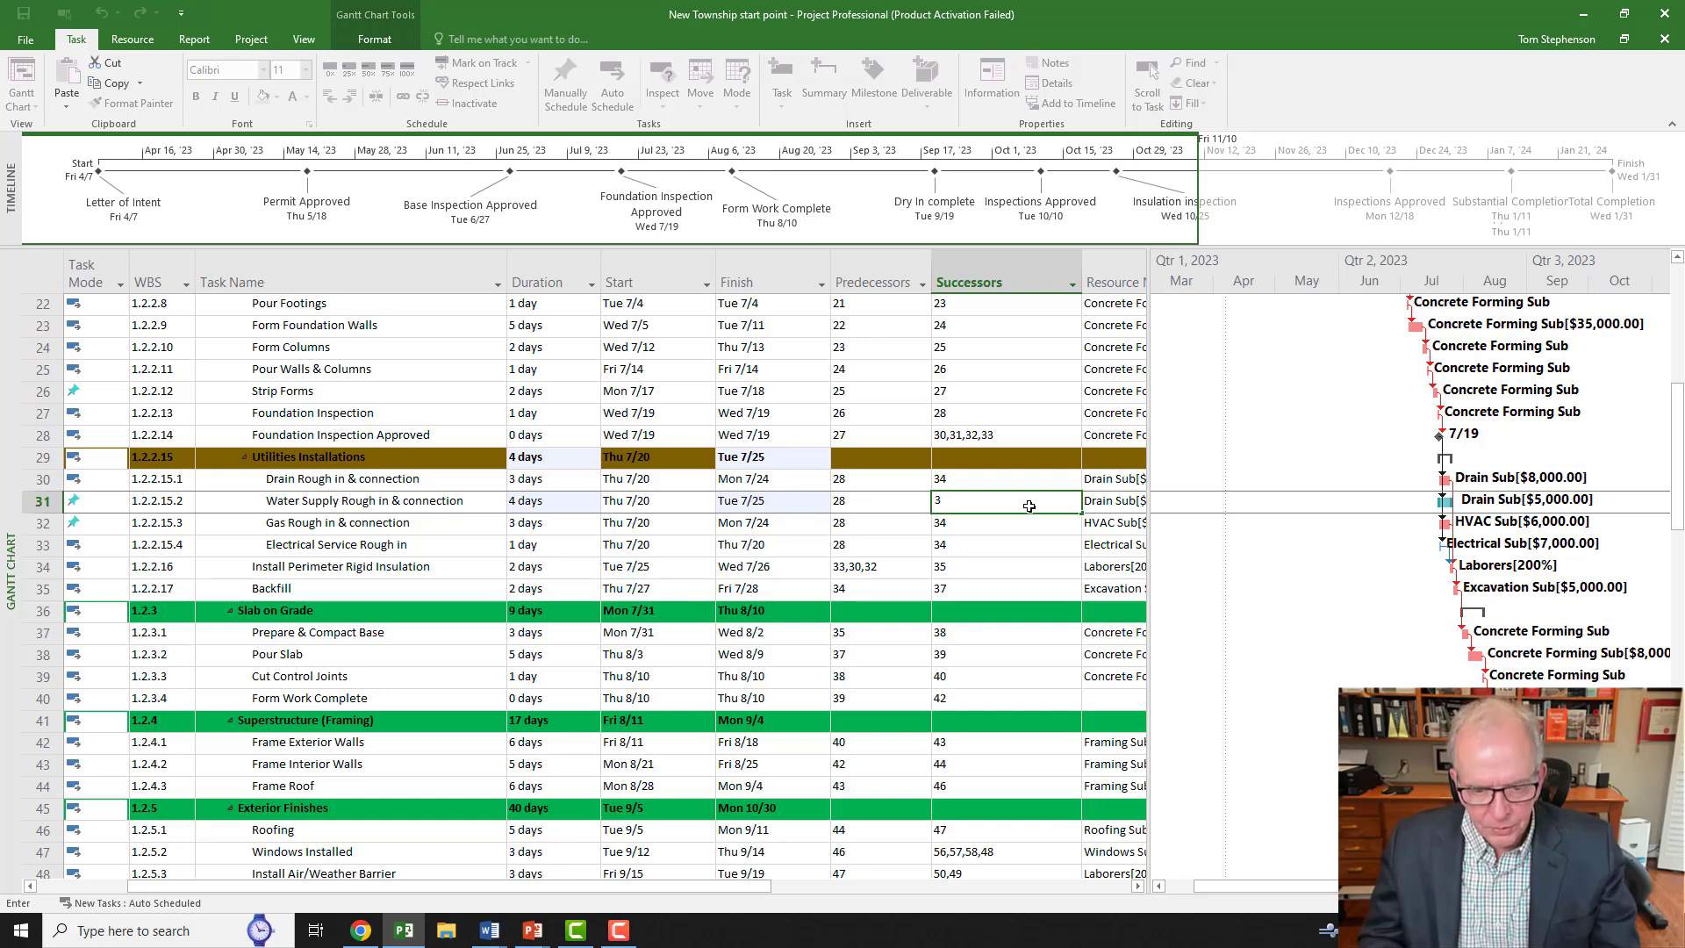
{"action": "left_click", "coordinate": [1024, 543]}
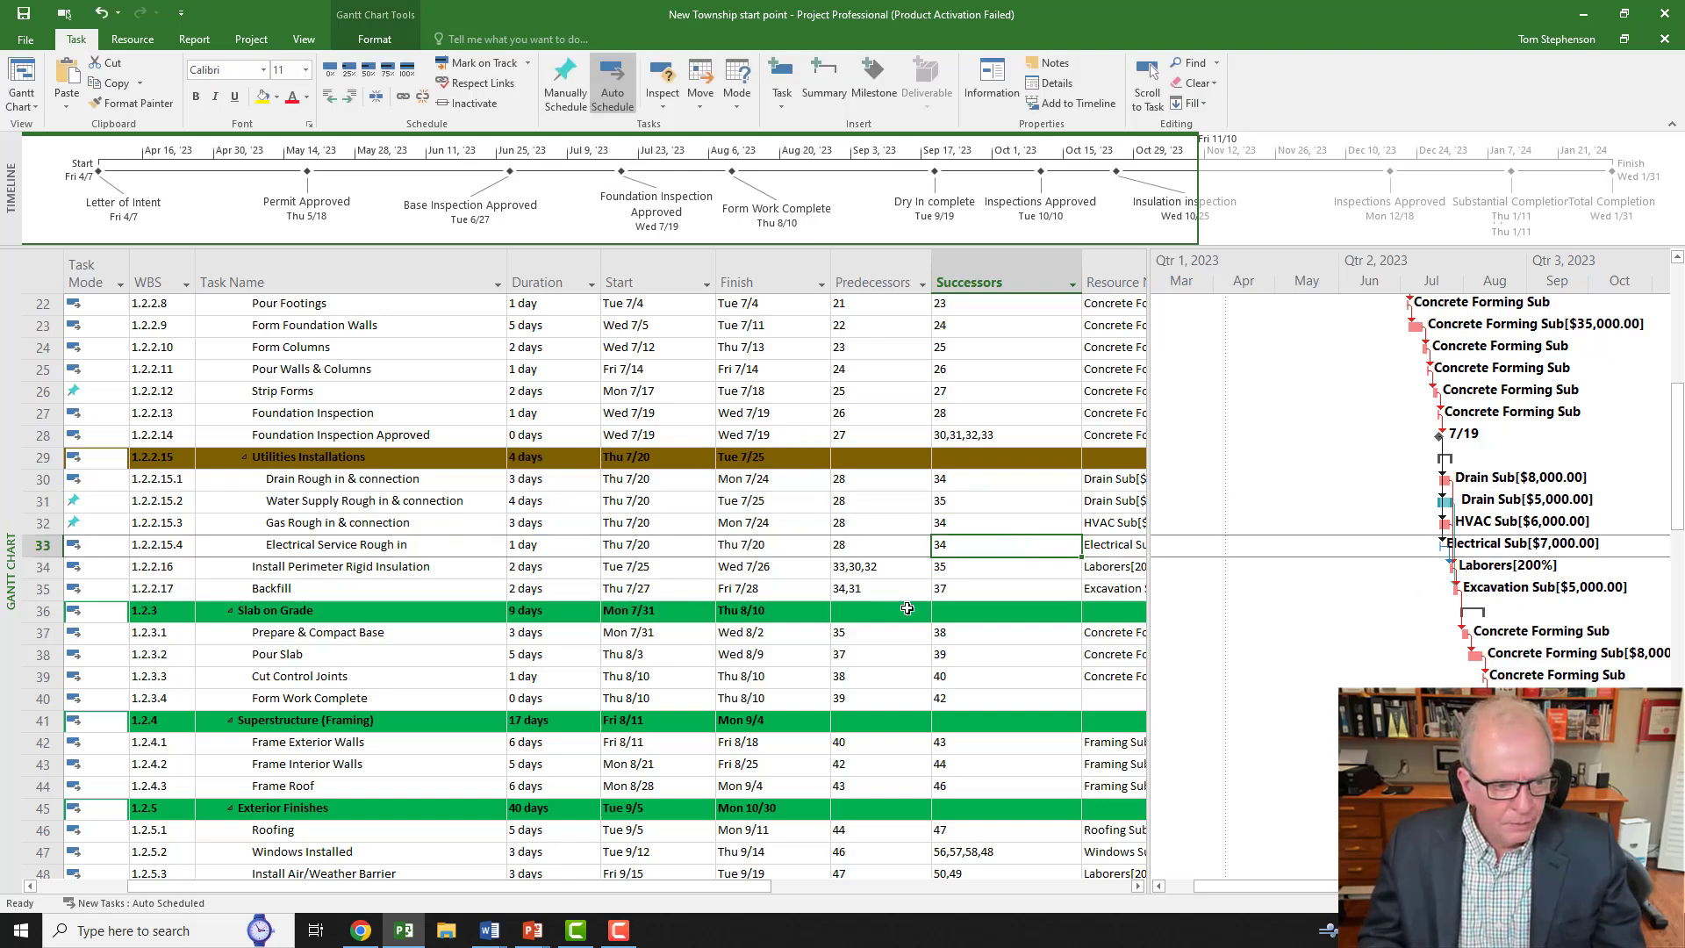
{"action": "left_click", "coordinate": [111, 527]}
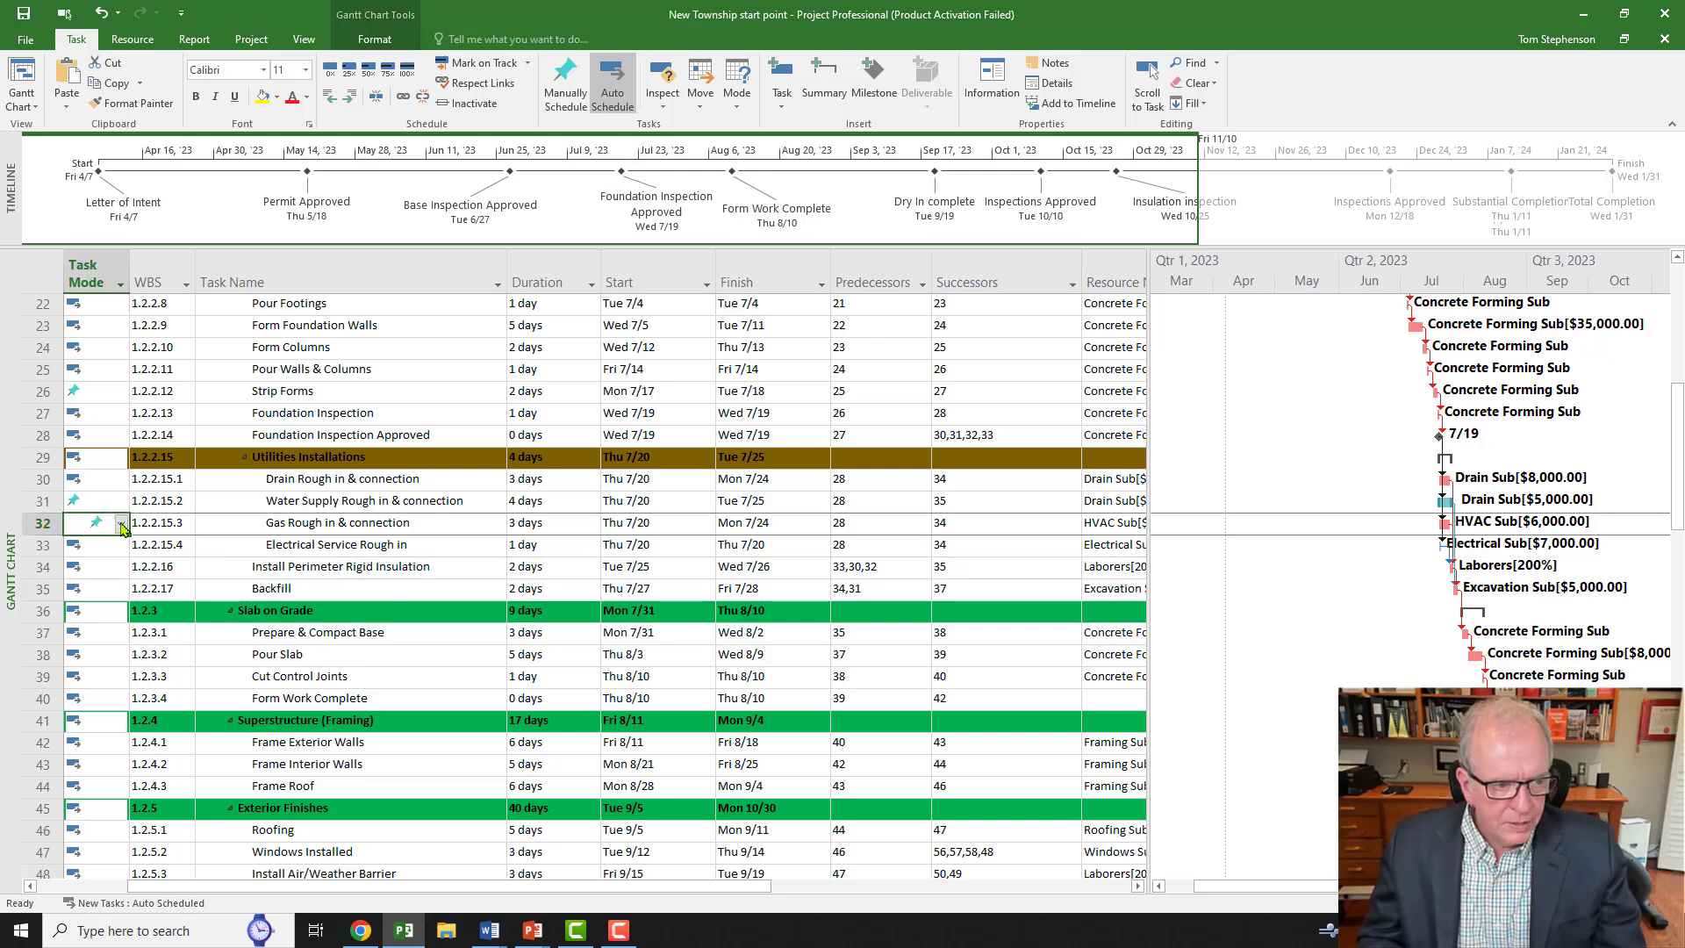
{"action": "left_click", "coordinate": [120, 523]}
{"action": "left_click", "coordinate": [103, 554]}
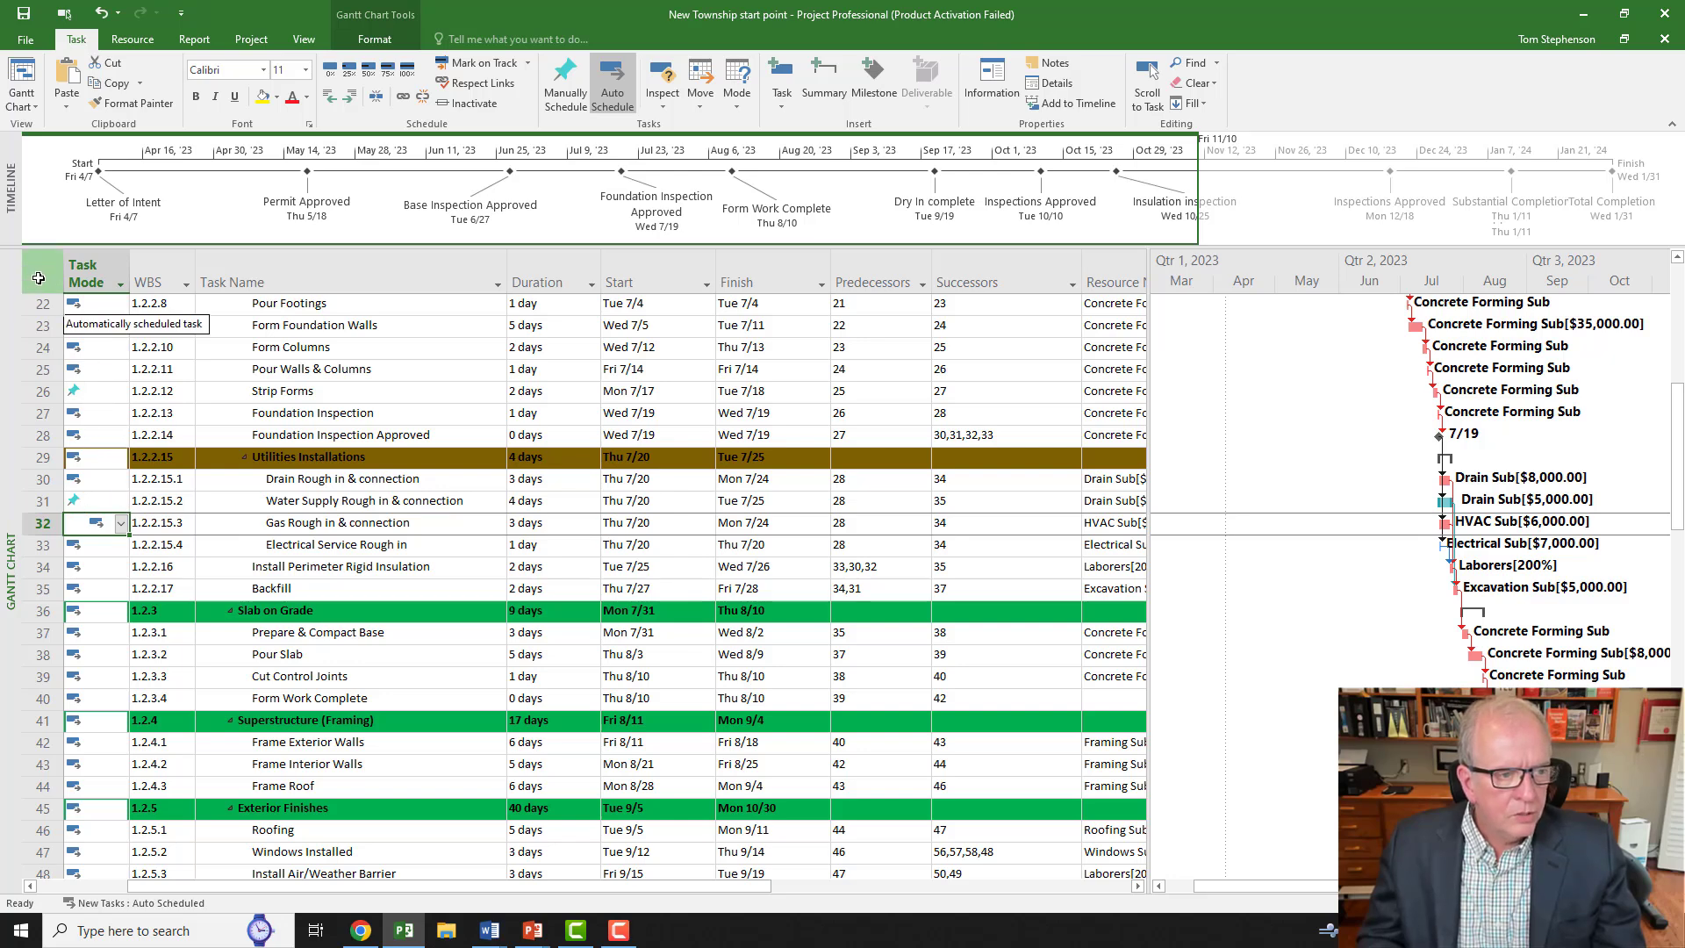
Step: Select all tasks and switch them all to Auto Schedule
{"action": "key", "text": "ctrl+a"}
{"action": "scroll", "coordinate": [107, 348], "scroll_direction": "up", "scroll_amount": 6}
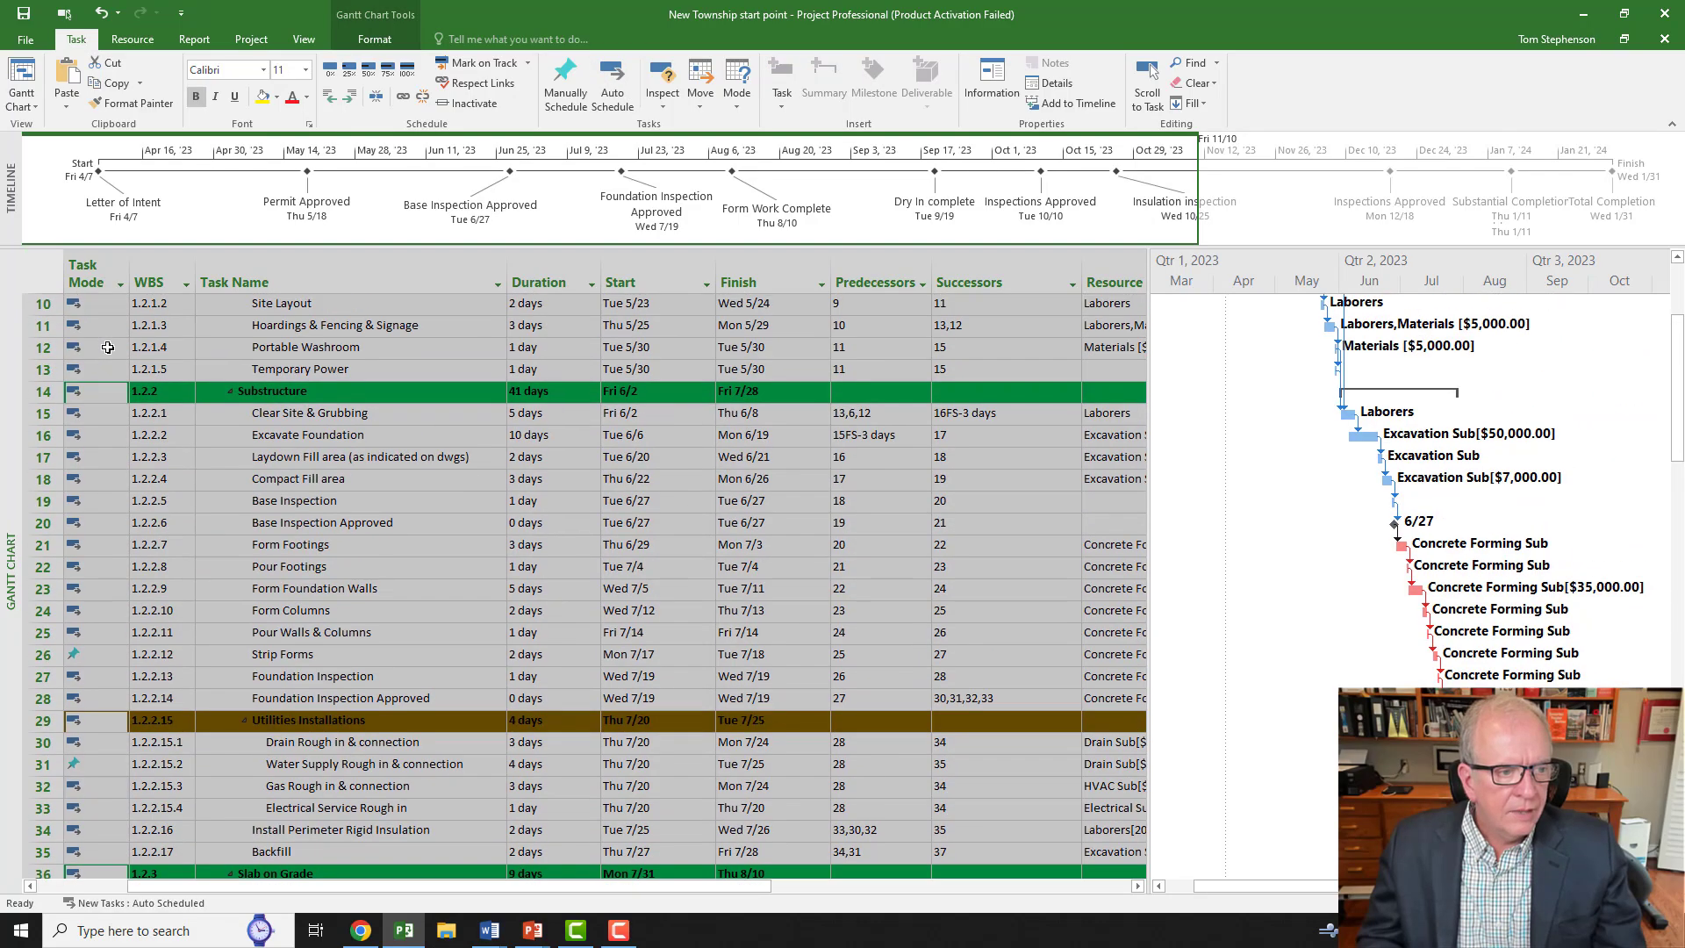
{"action": "scroll", "coordinate": [107, 348], "scroll_direction": "down", "scroll_amount": 12}
{"action": "scroll", "coordinate": [107, 347], "scroll_direction": "down", "scroll_amount": 5}
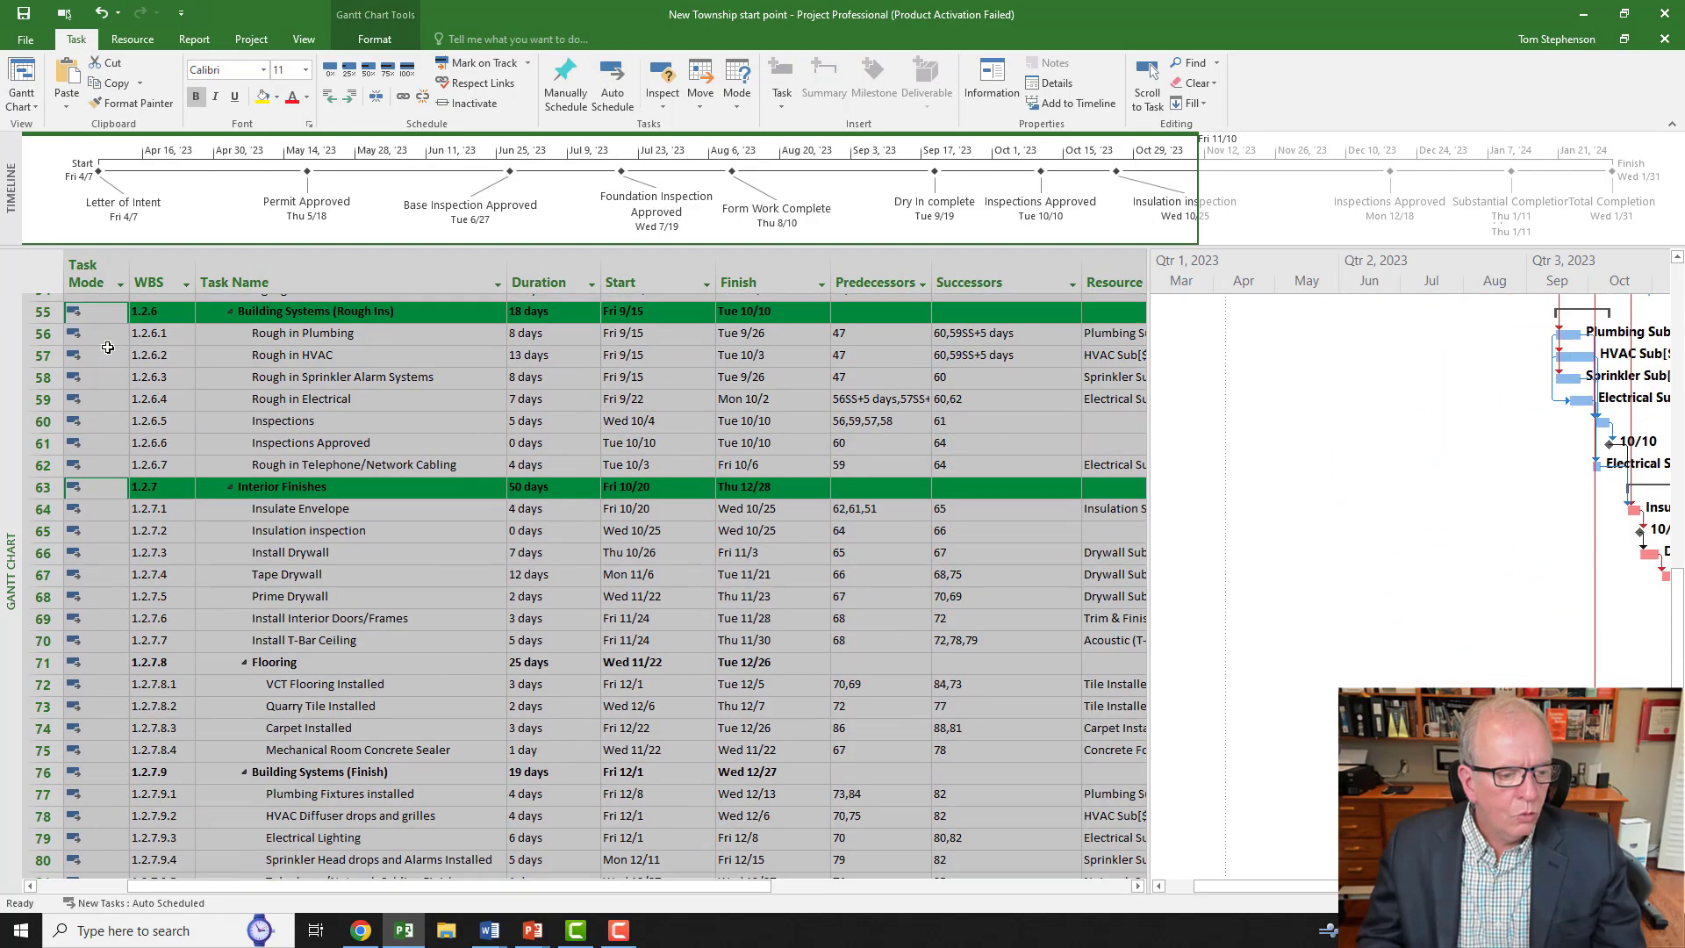
{"action": "scroll", "coordinate": [107, 348], "scroll_direction": "up", "scroll_amount": 10}
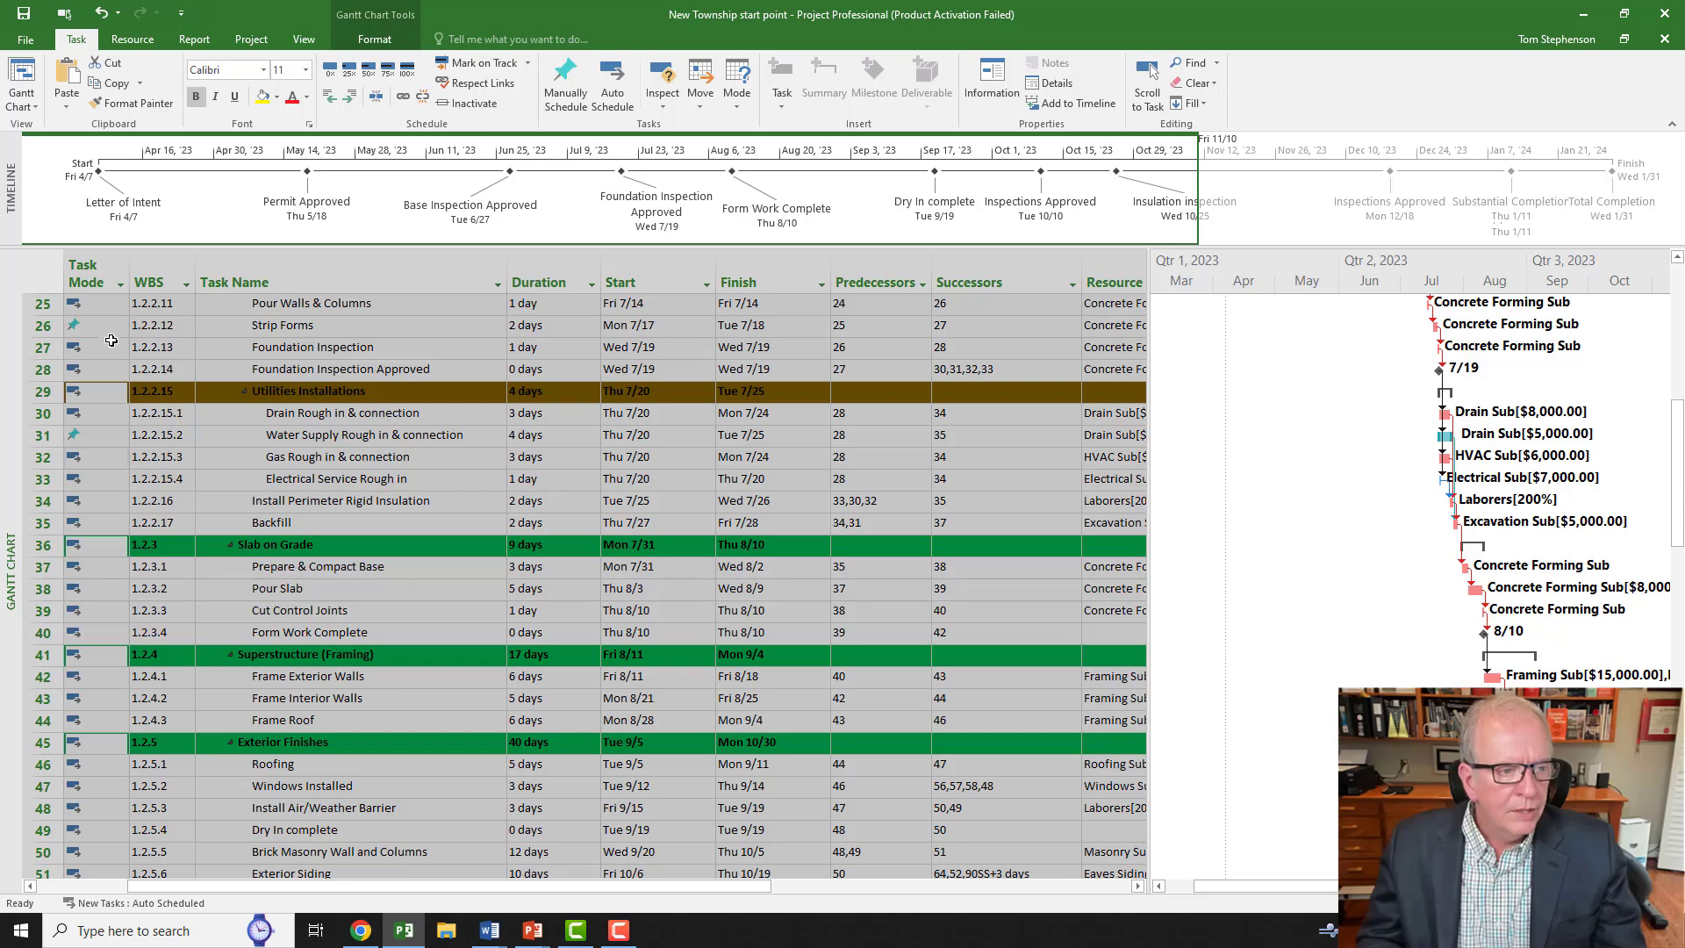
{"action": "left_click", "coordinate": [619, 97]}
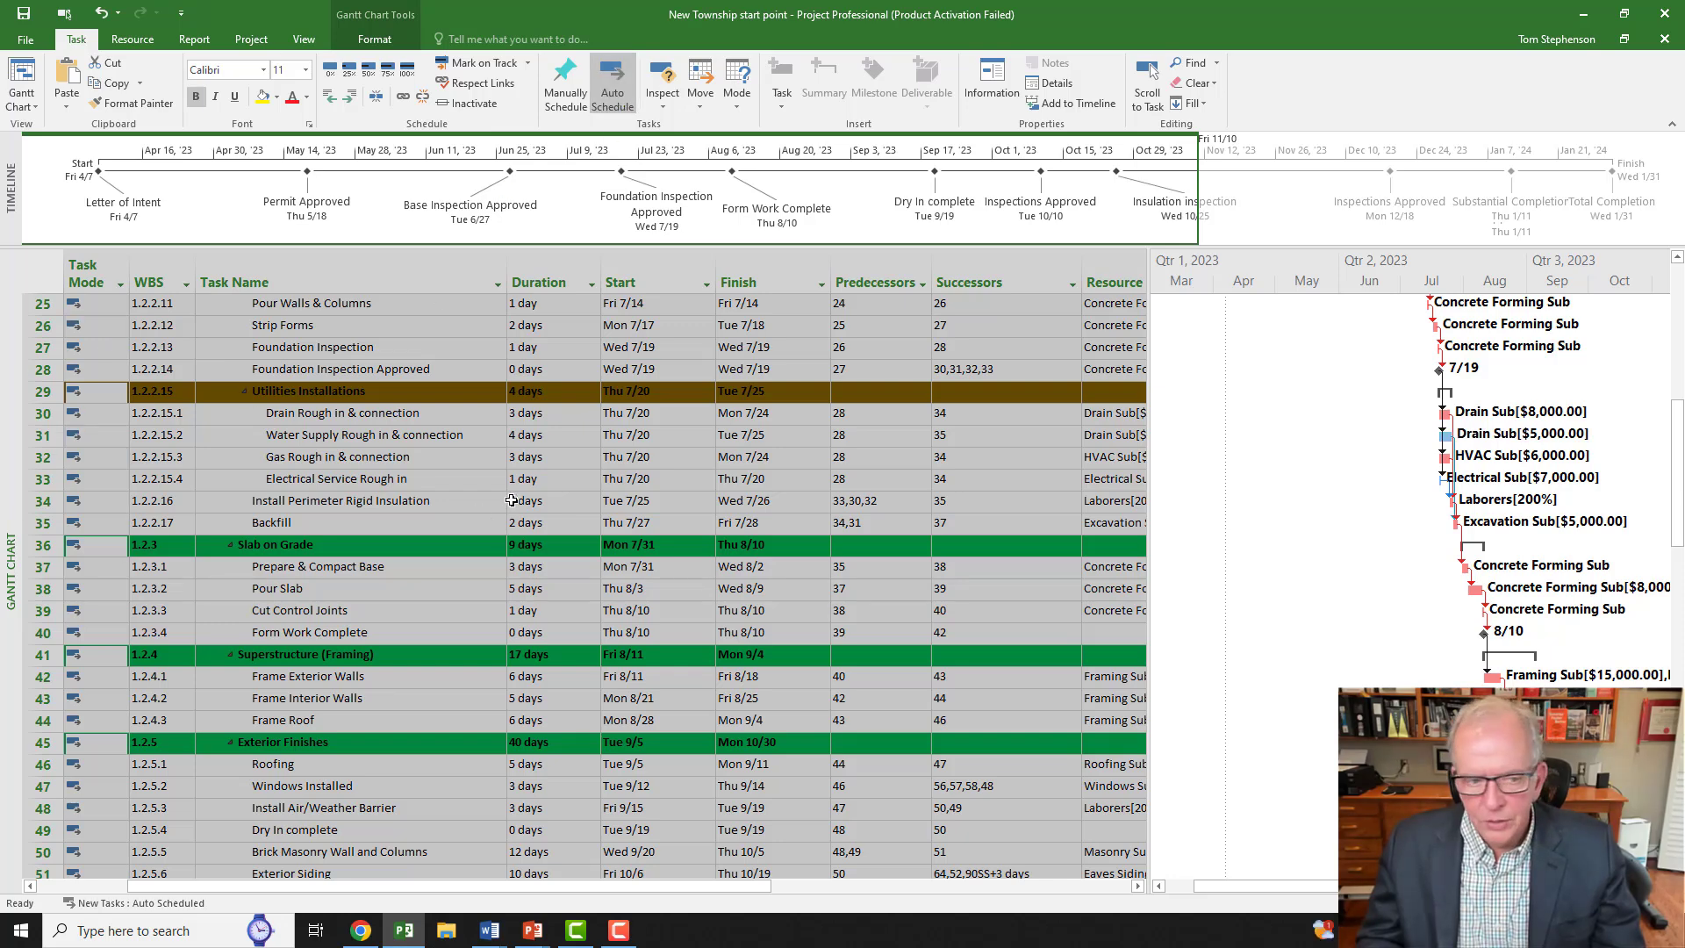
{"action": "left_click", "coordinate": [355, 498]}
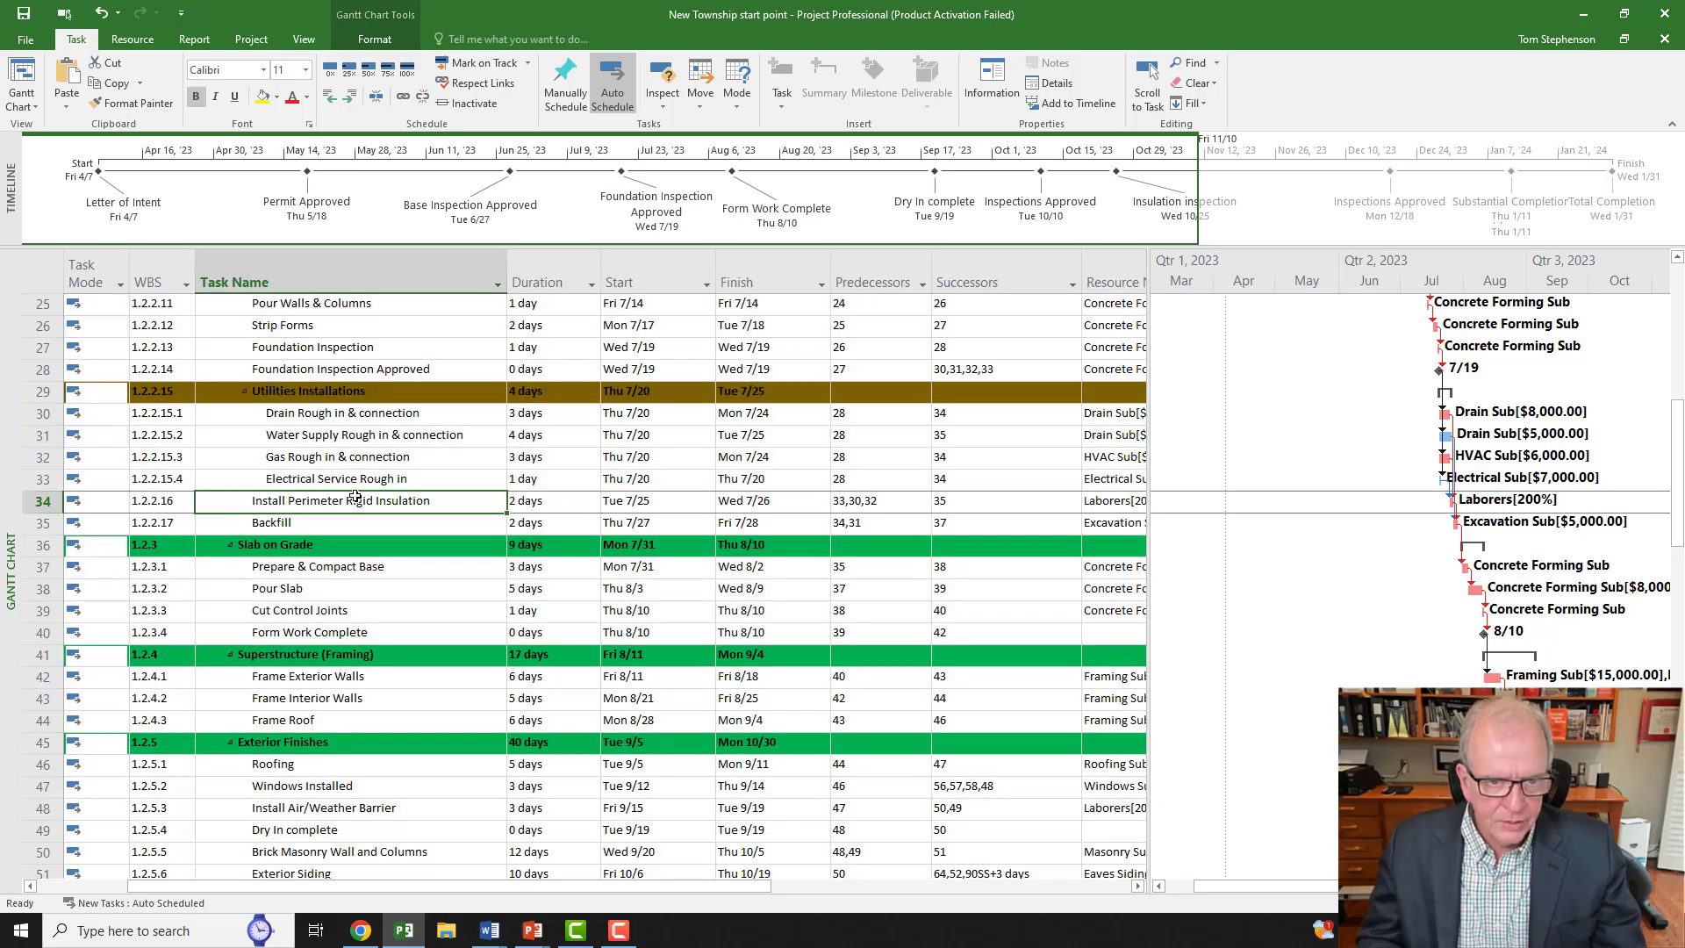
Step: Follow the summary row's hyperlink to MS Project Checklist.docx
{"action": "scroll", "coordinate": [213, 475], "scroll_direction": "up", "scroll_amount": 8}
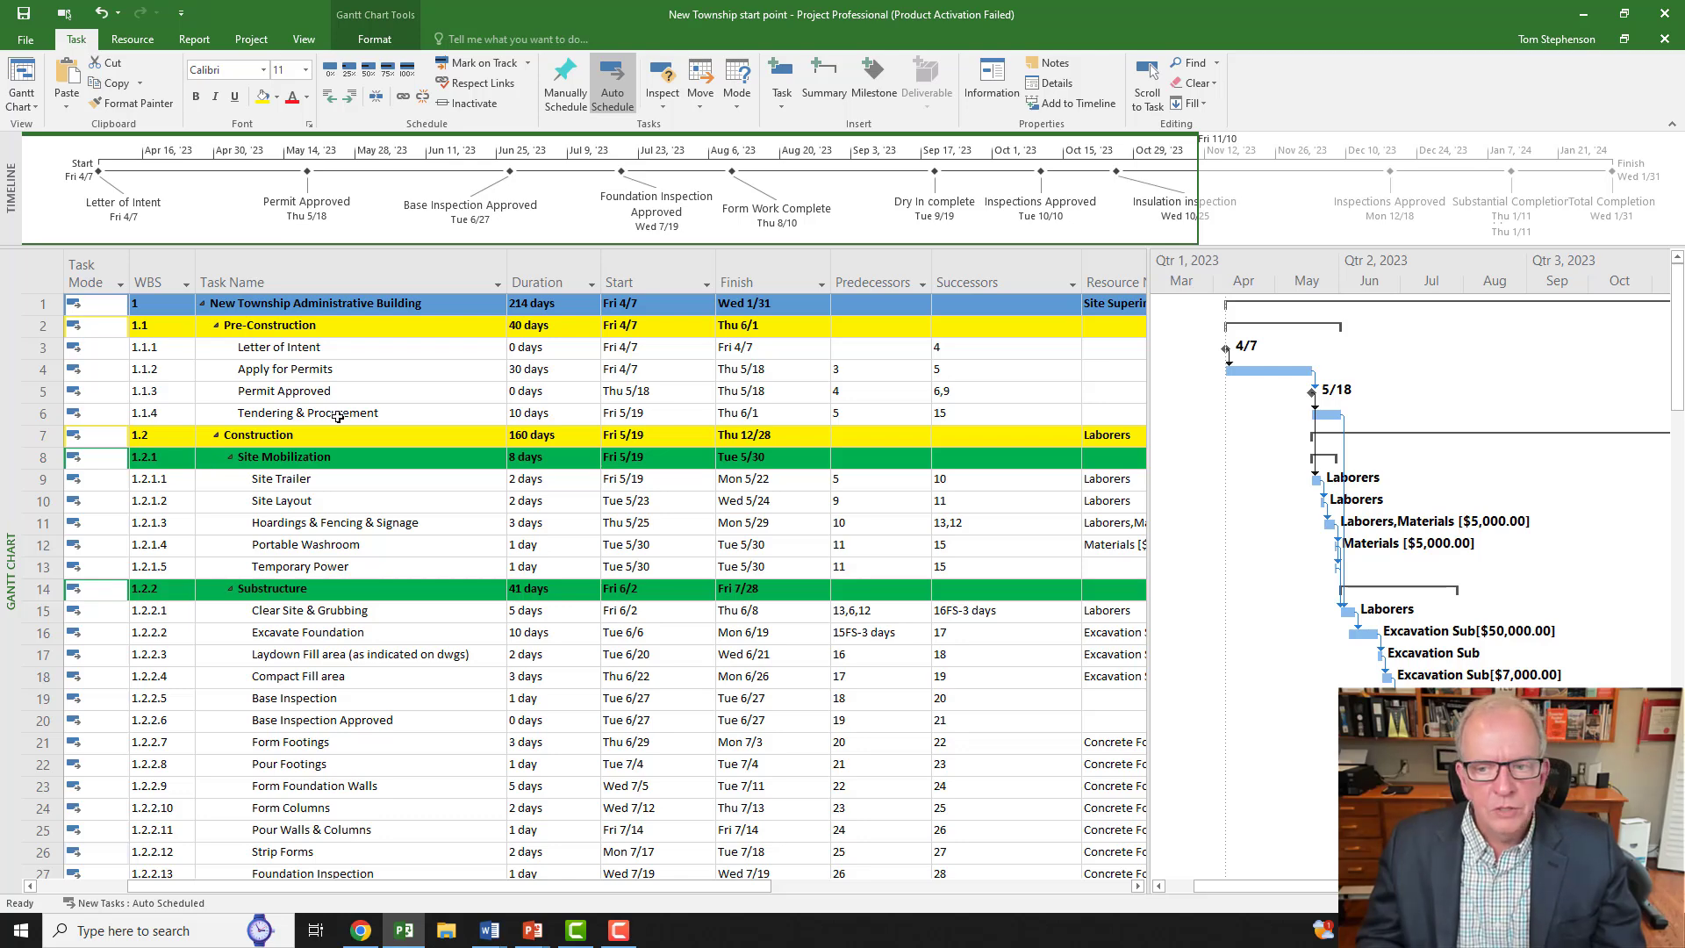
{"action": "scroll", "coordinate": [338, 417], "scroll_direction": "down", "scroll_amount": 2}
{"action": "scroll", "coordinate": [338, 417], "scroll_direction": "up", "scroll_amount": 2}
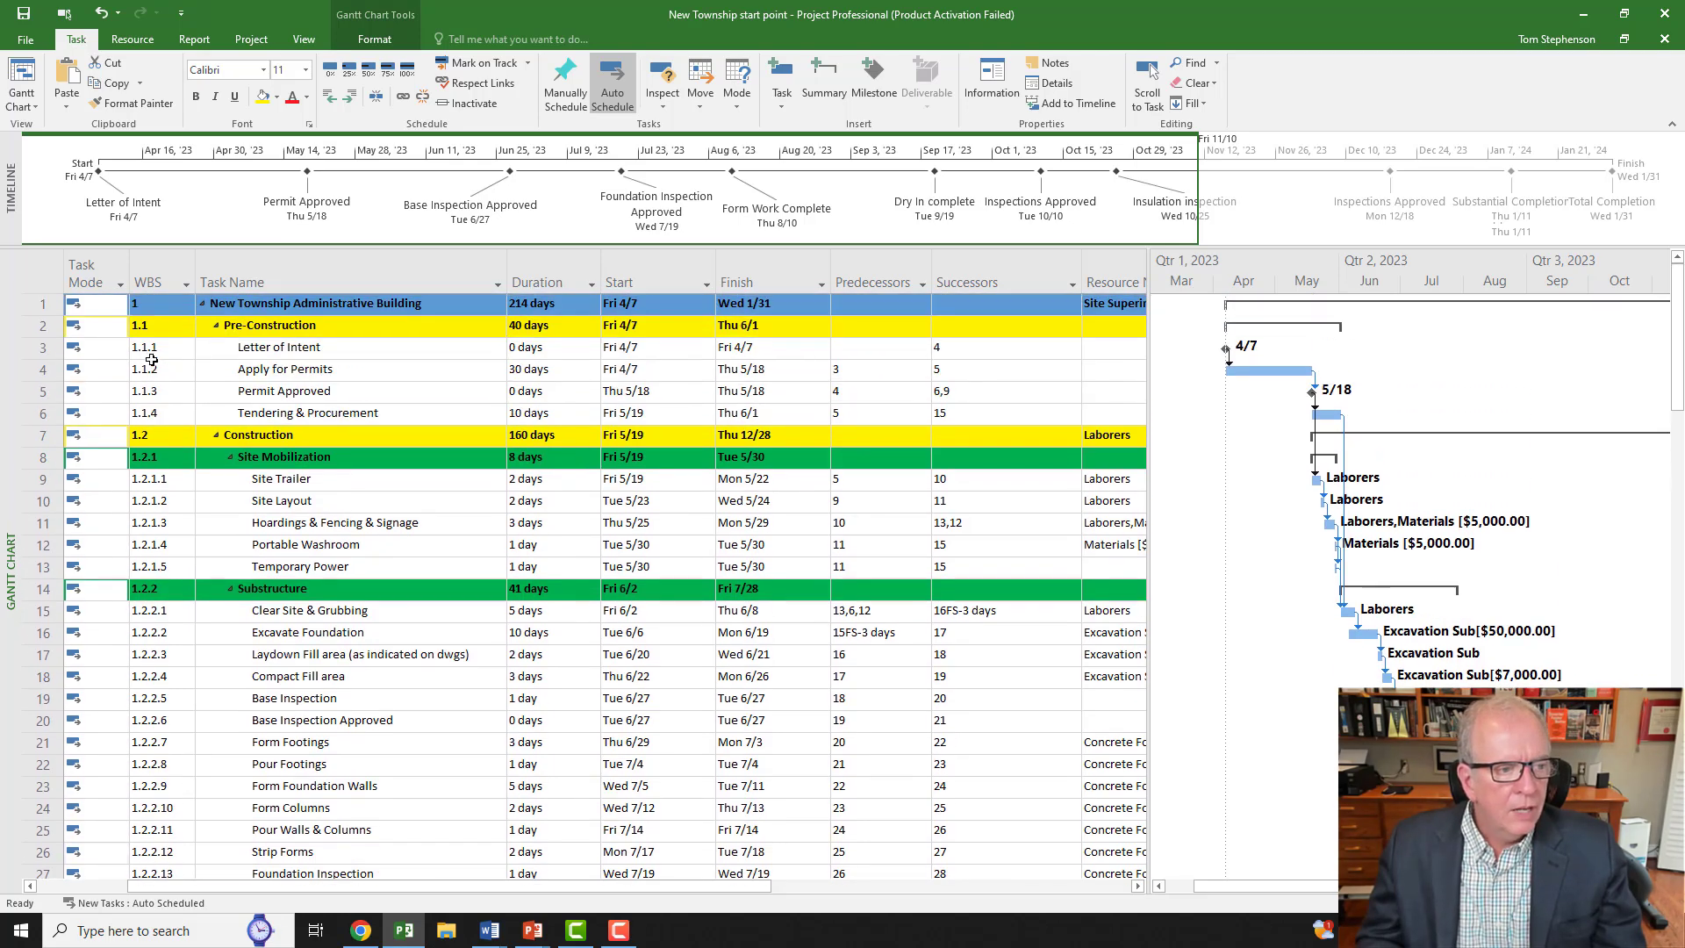
{"action": "scroll", "coordinate": [592, 584], "scroll_direction": "down", "scroll_amount": 3}
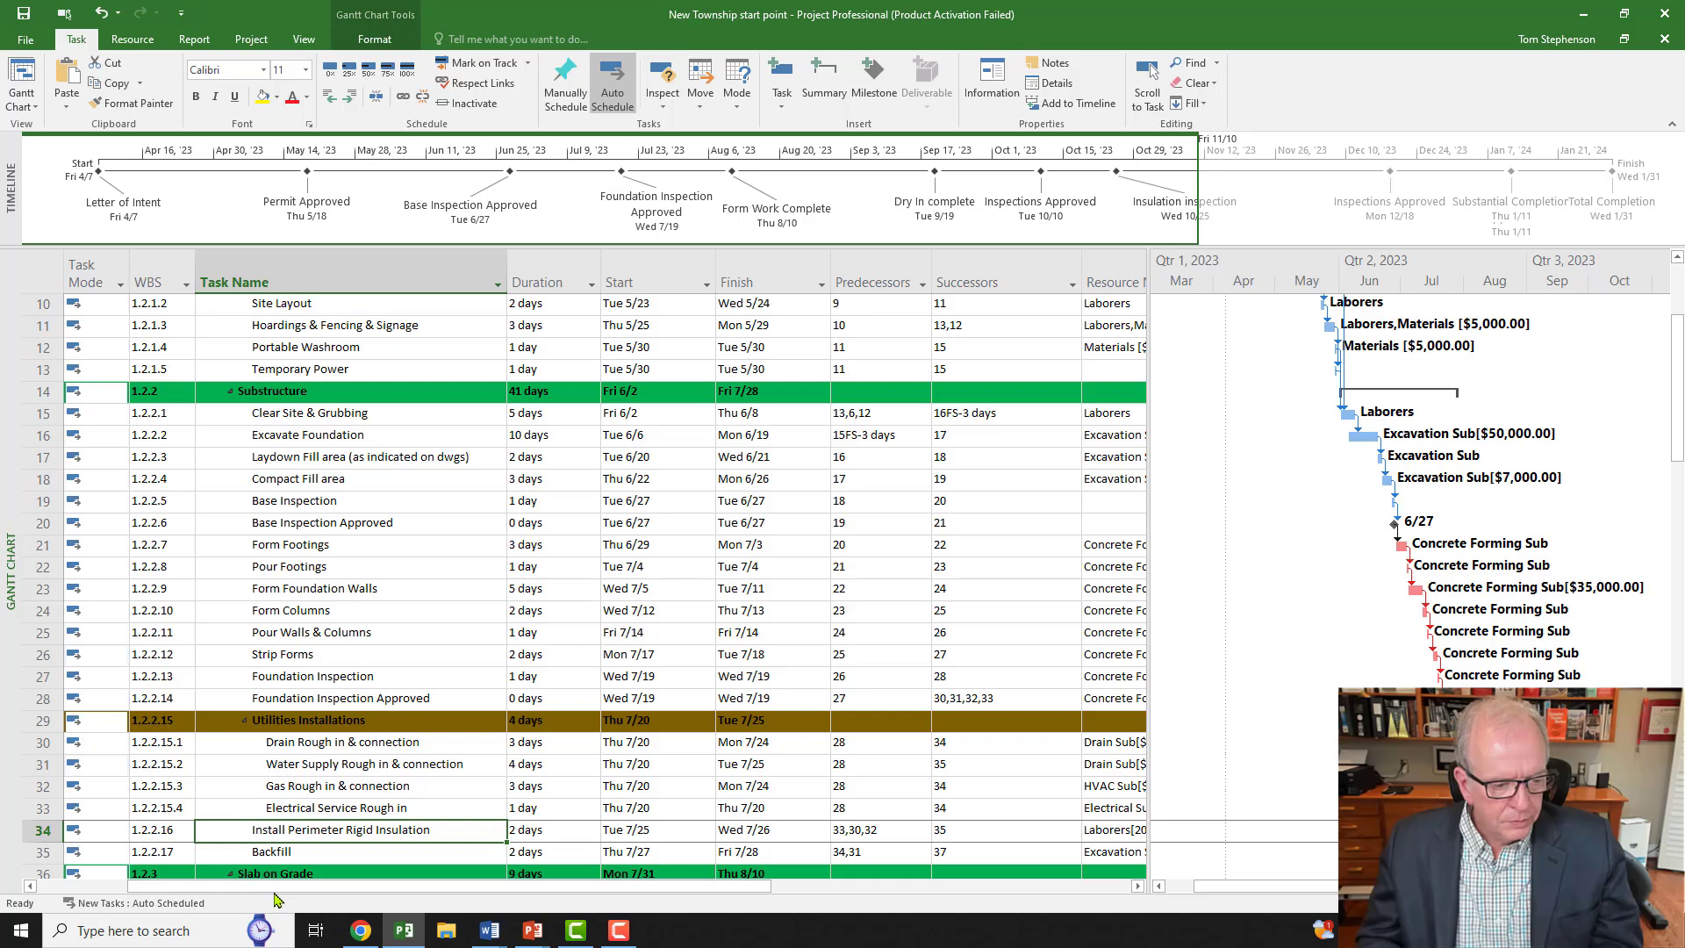
{"action": "left_click_drag", "start_coordinate": [274, 884], "coordinate": [183, 885]}
{"action": "scroll", "coordinate": [155, 560], "scroll_direction": "up", "scroll_amount": 2}
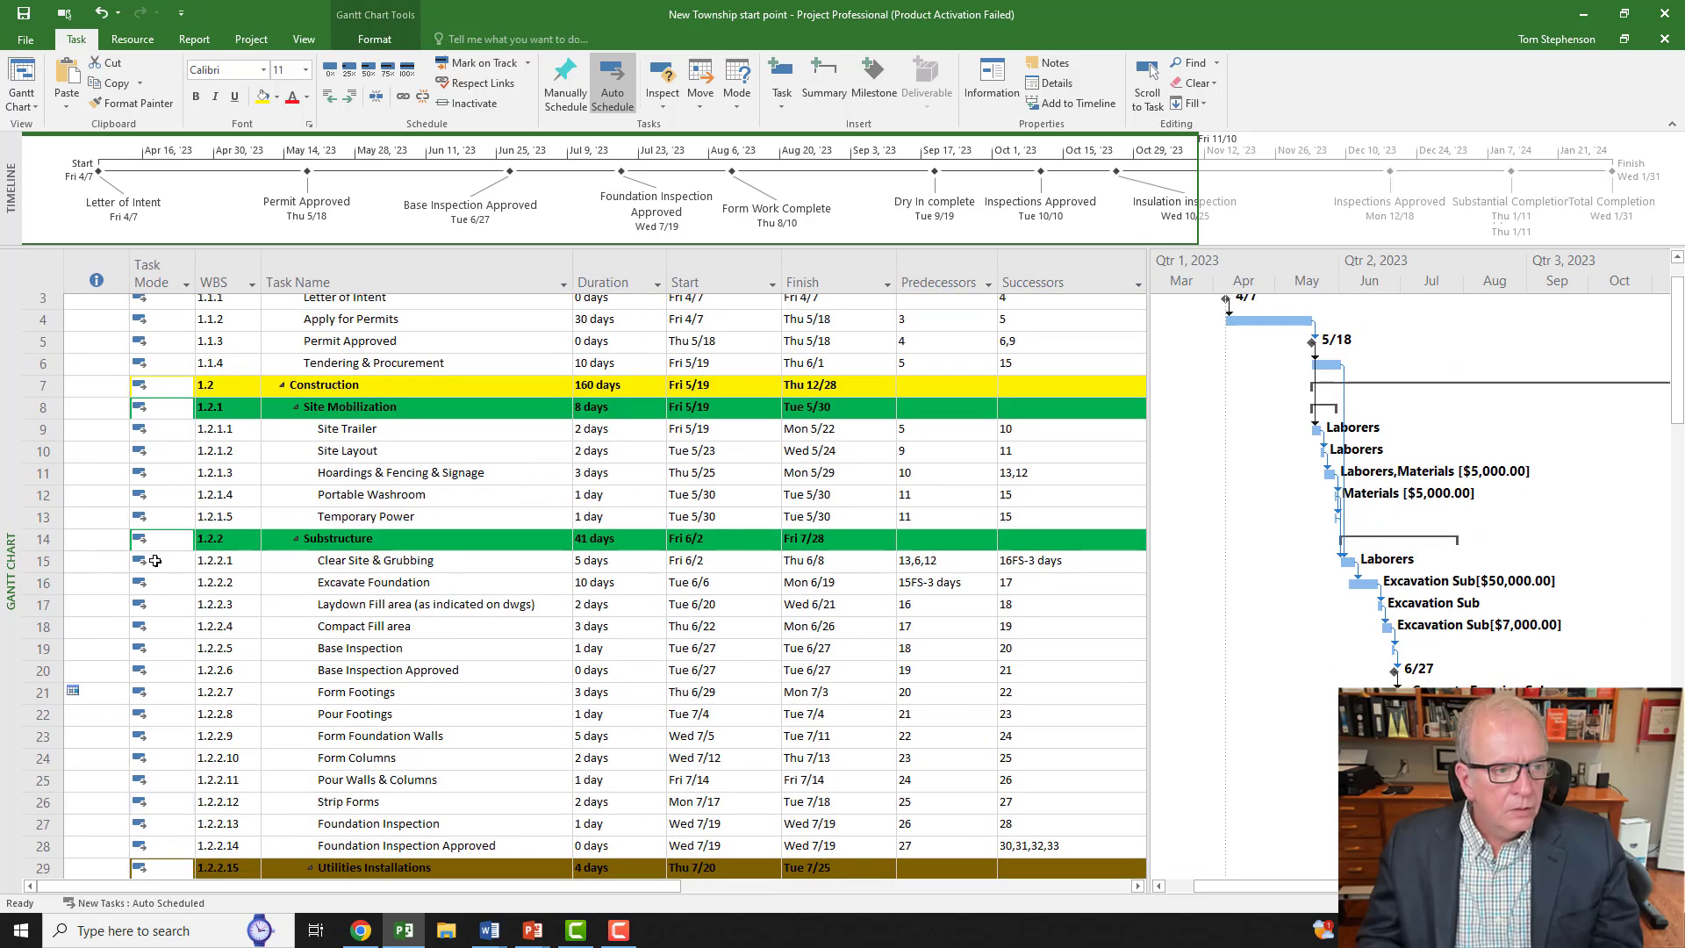
{"action": "scroll", "coordinate": [155, 560], "scroll_direction": "up", "scroll_amount": 1}
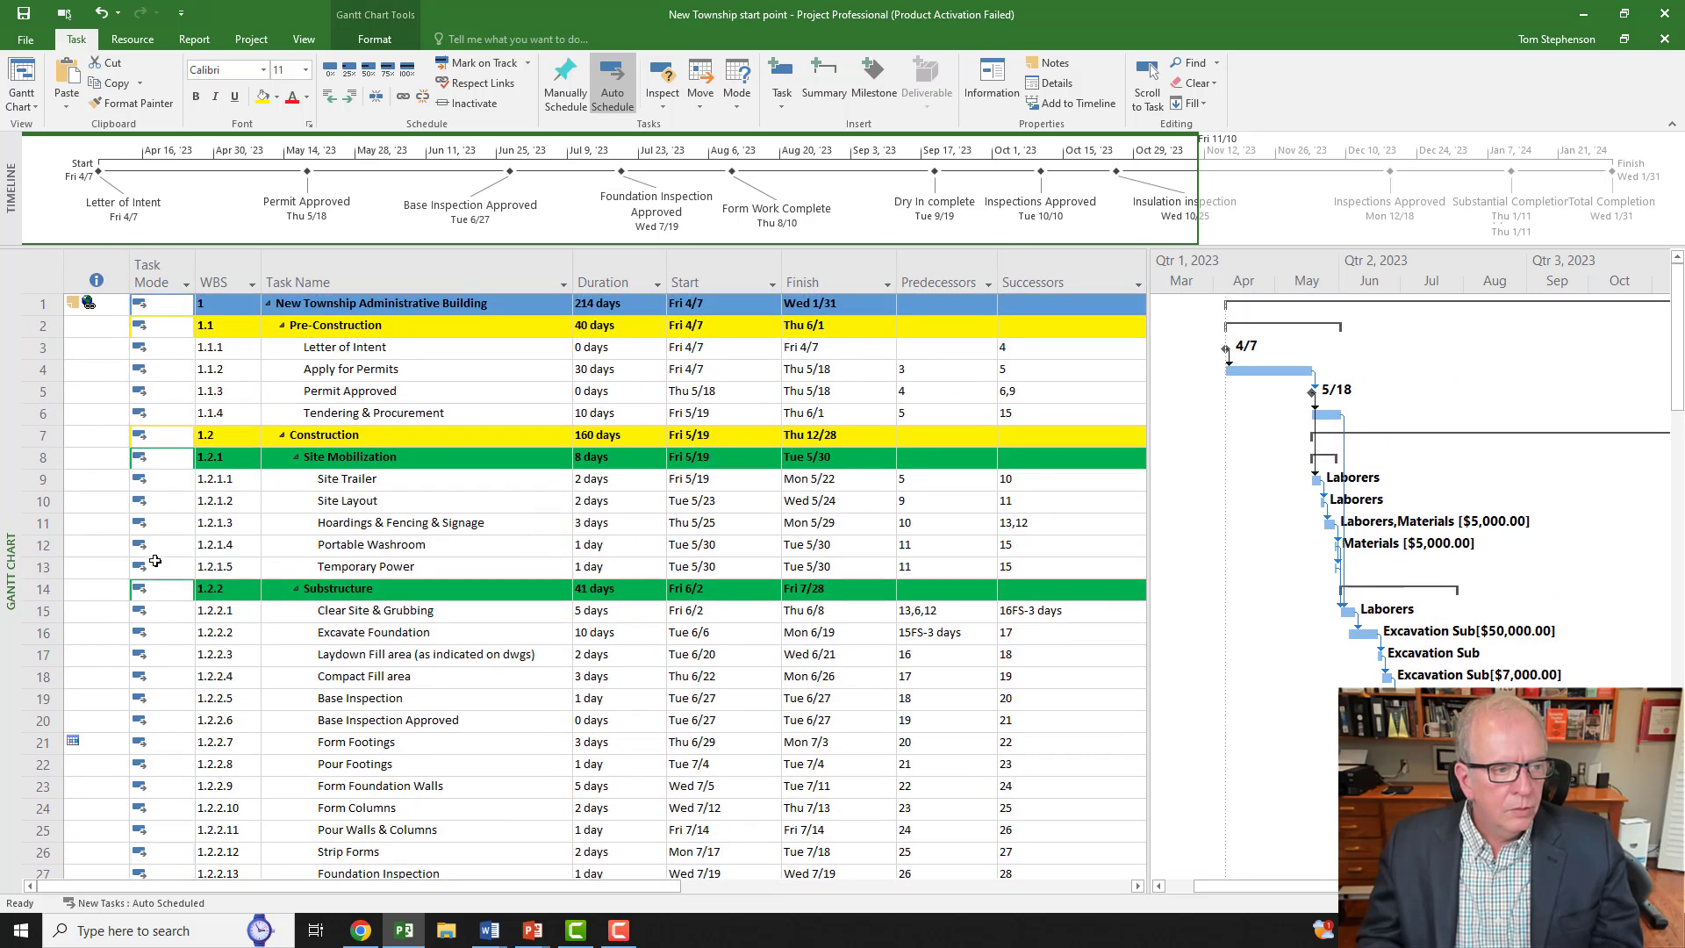
{"action": "left_click", "coordinate": [89, 306]}
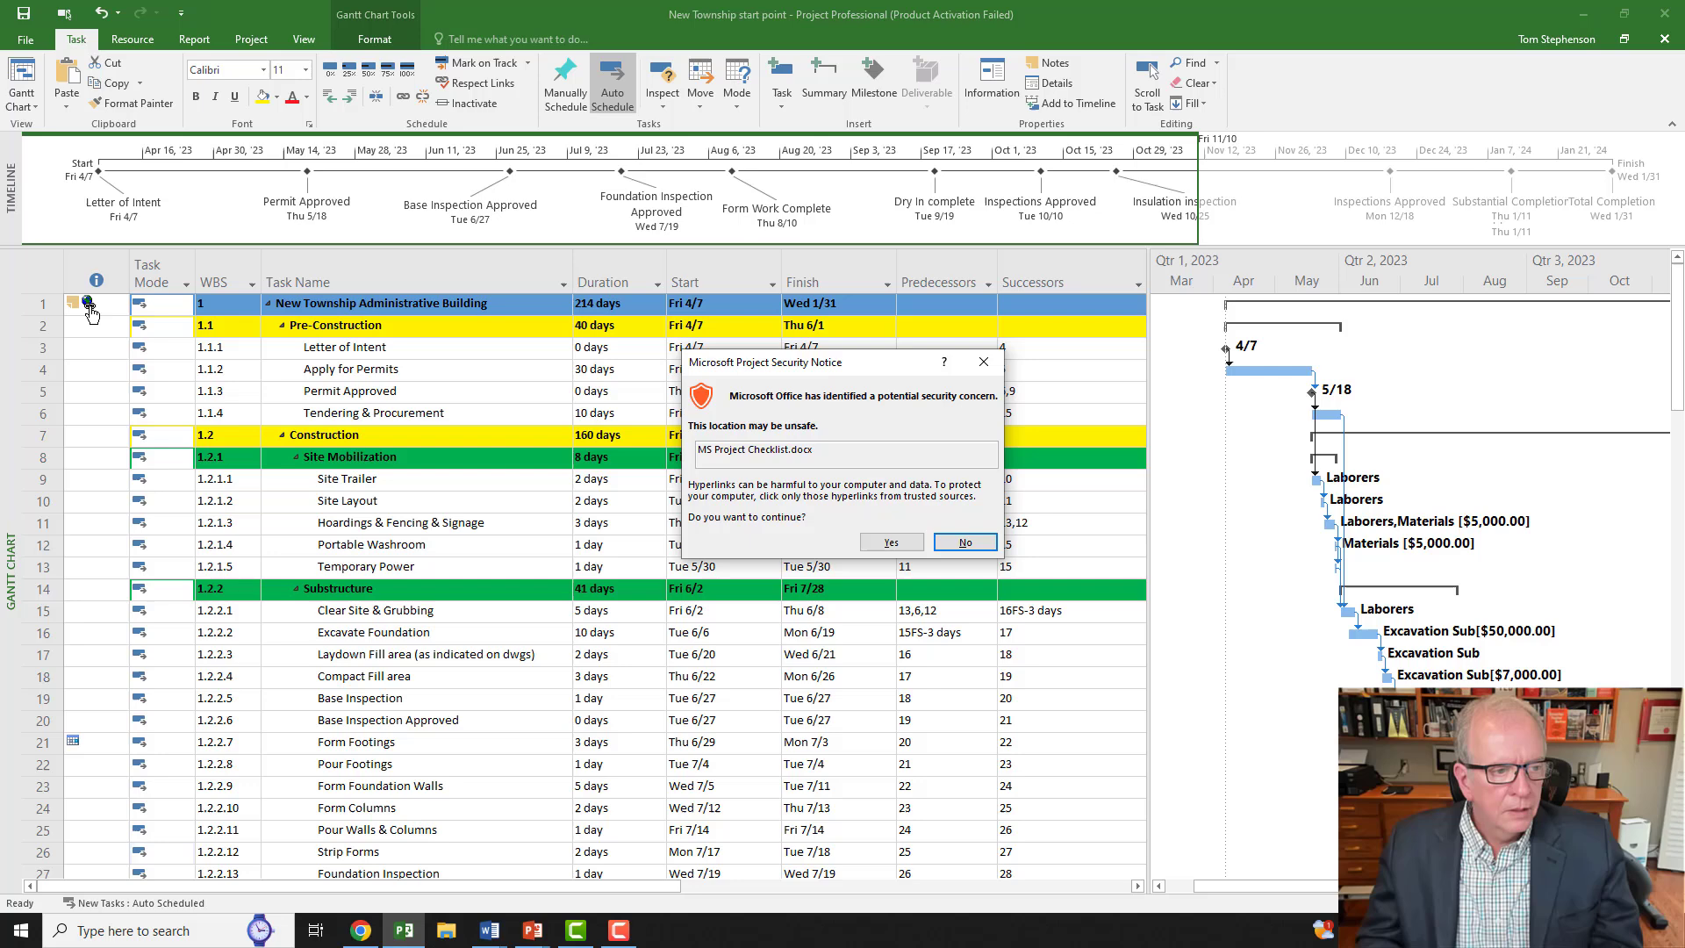
Step: Accept the security notice, tick No Open Ends and untick Holidays all correct
{"action": "left_click", "coordinate": [881, 547]}
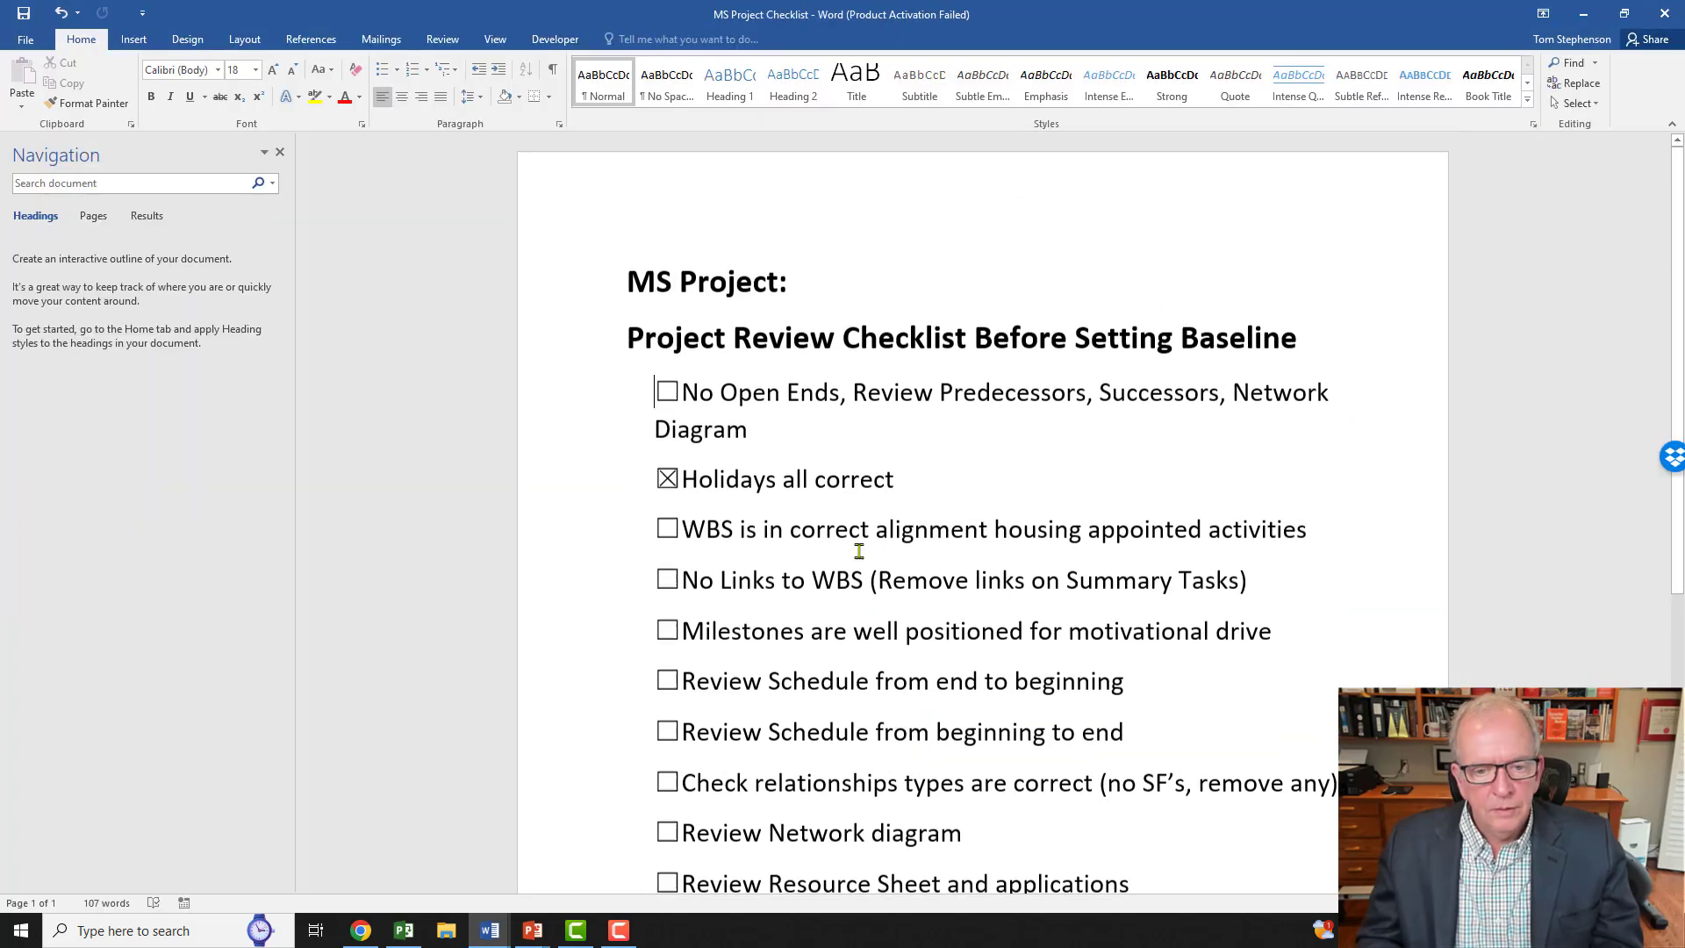
{"action": "left_click", "coordinate": [667, 391]}
{"action": "left_click", "coordinate": [665, 392]}
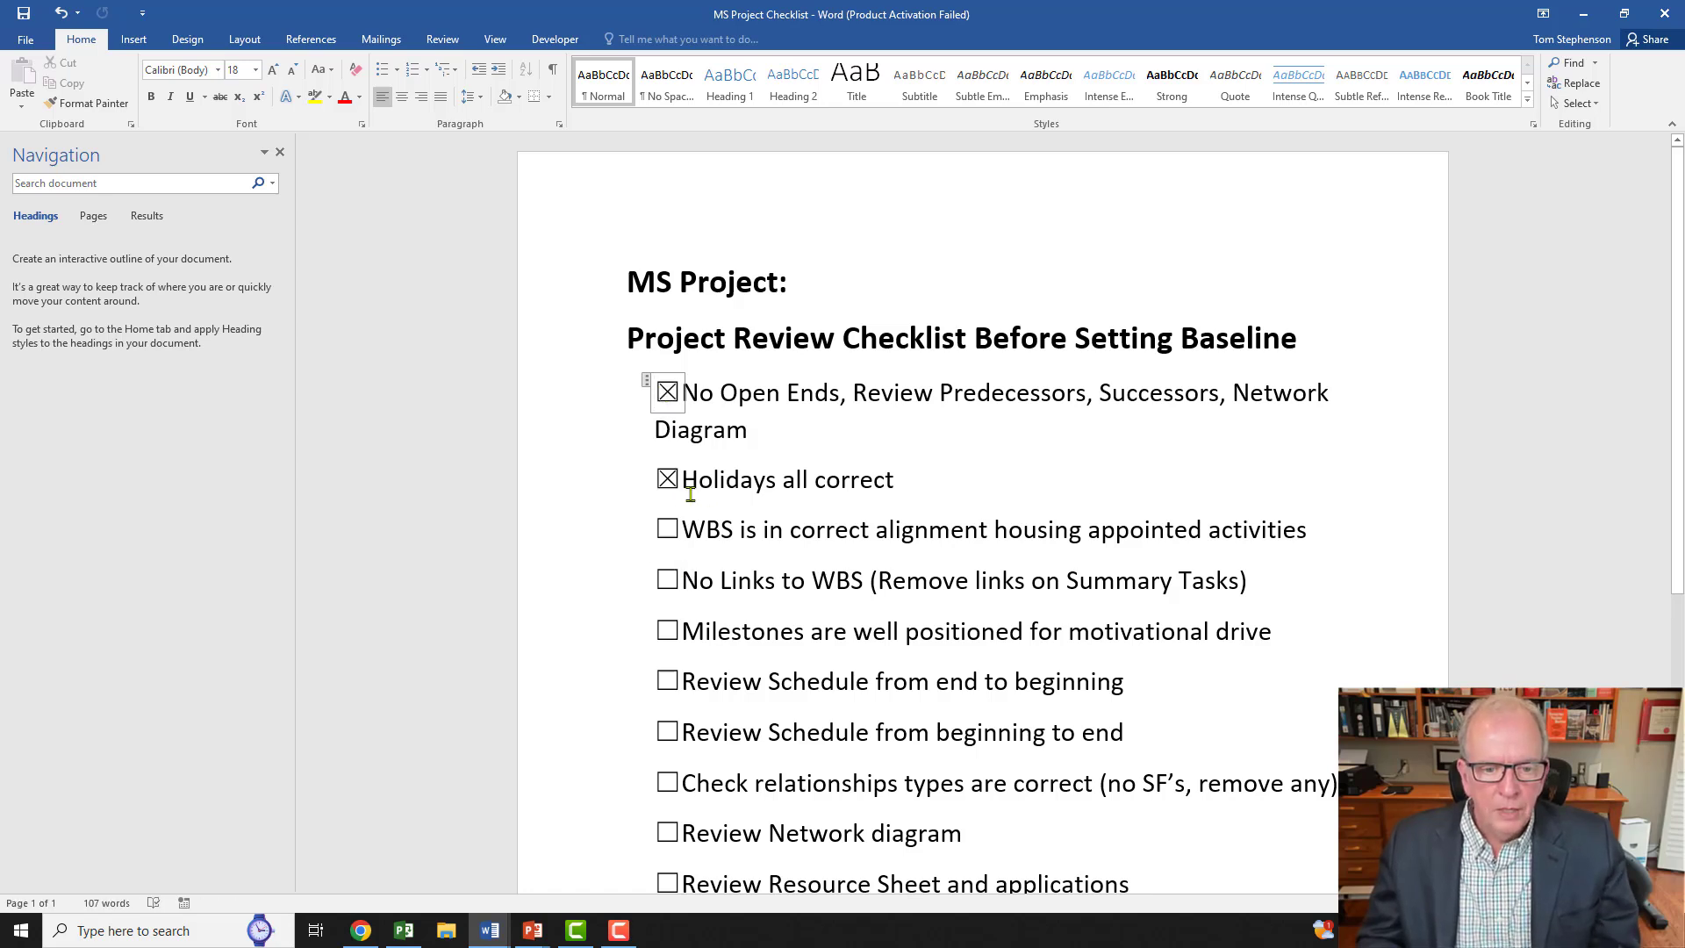
{"action": "left_click", "coordinate": [667, 479]}
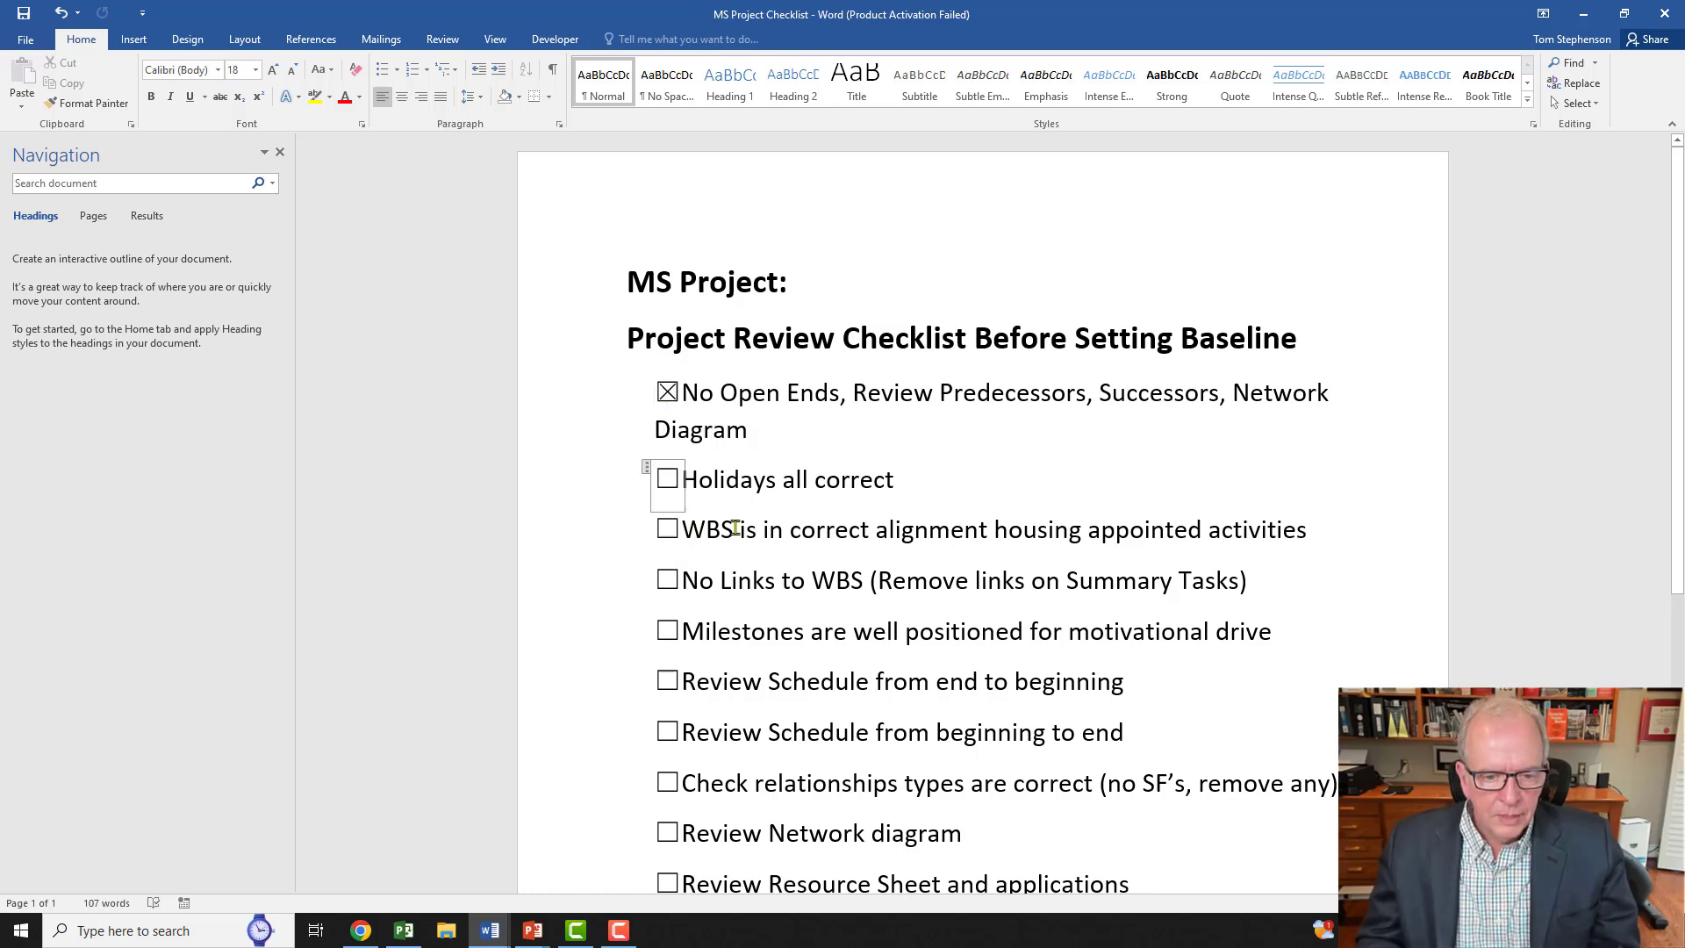
Step: Tick the Auto-Schedule checklist item and switch back to the Project schedule
{"action": "scroll", "coordinate": [736, 528], "scroll_direction": "down", "scroll_amount": 1}
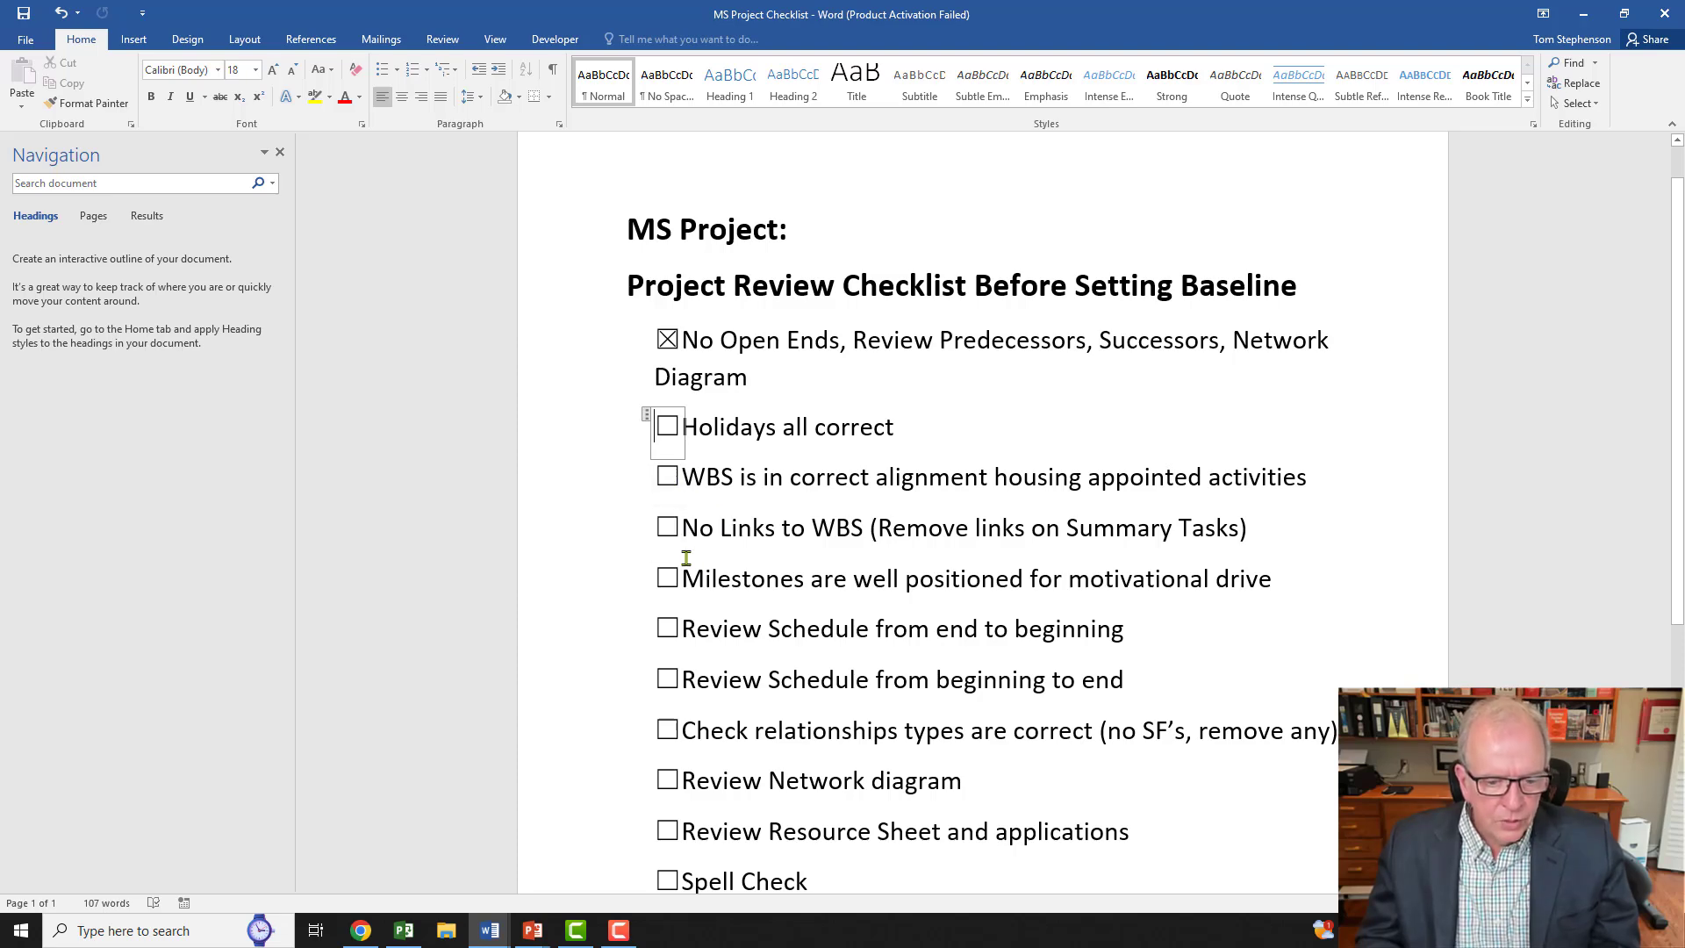
{"action": "scroll", "coordinate": [686, 558], "scroll_direction": "down", "scroll_amount": 4}
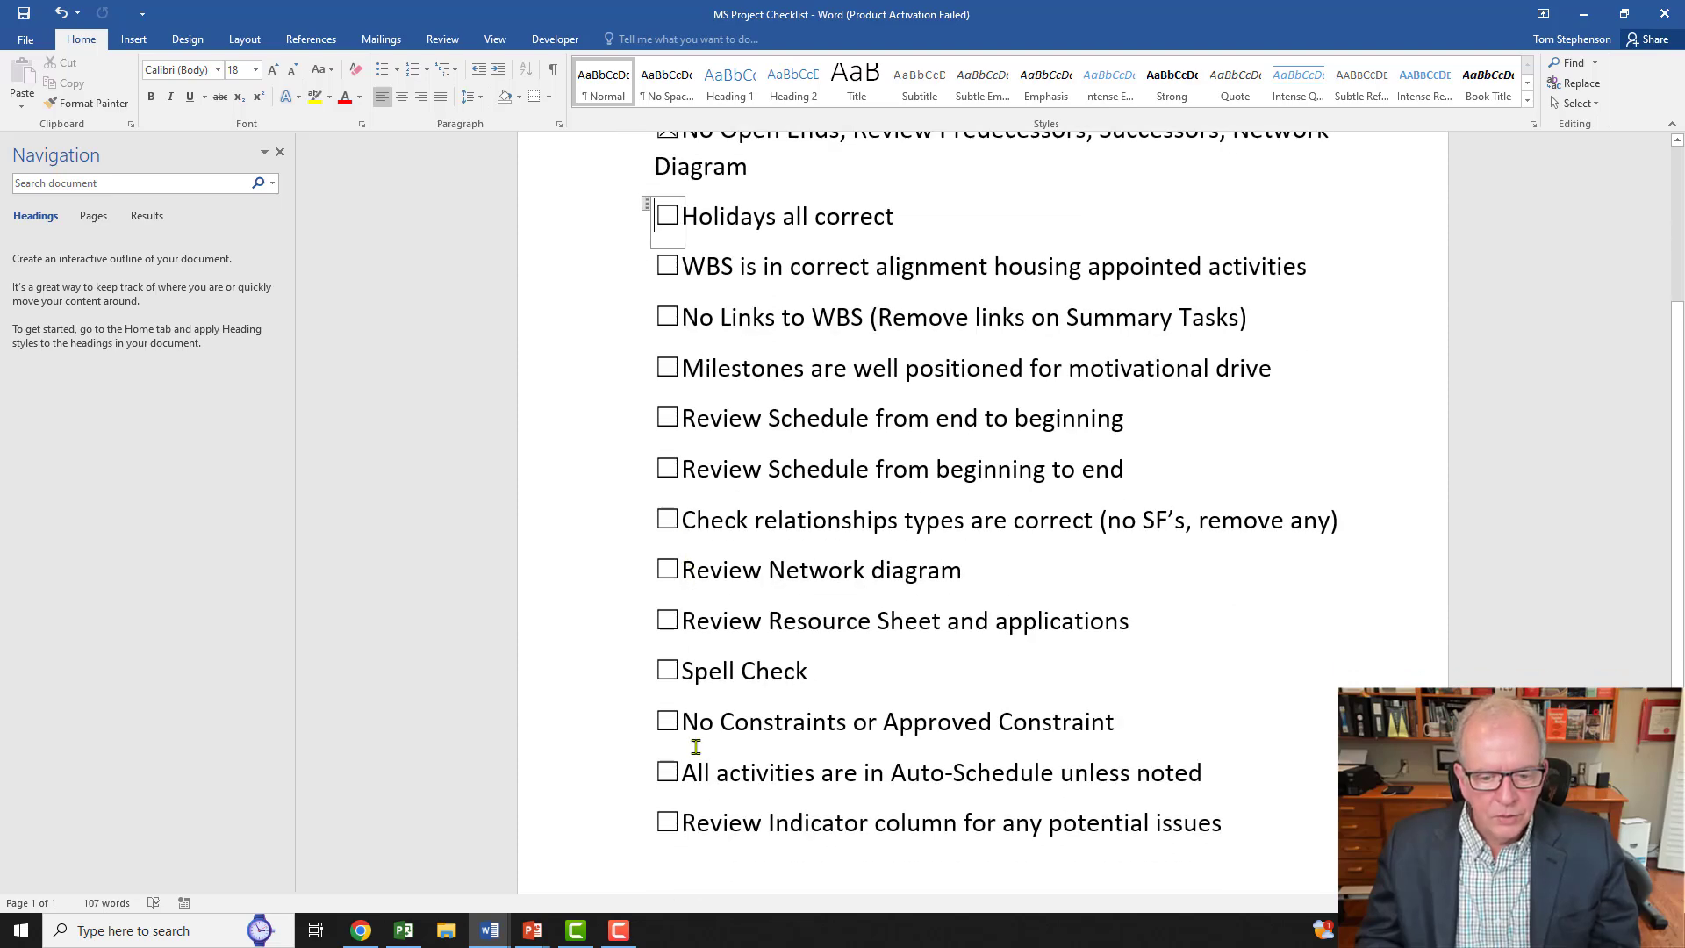
{"action": "left_click", "coordinate": [660, 772]}
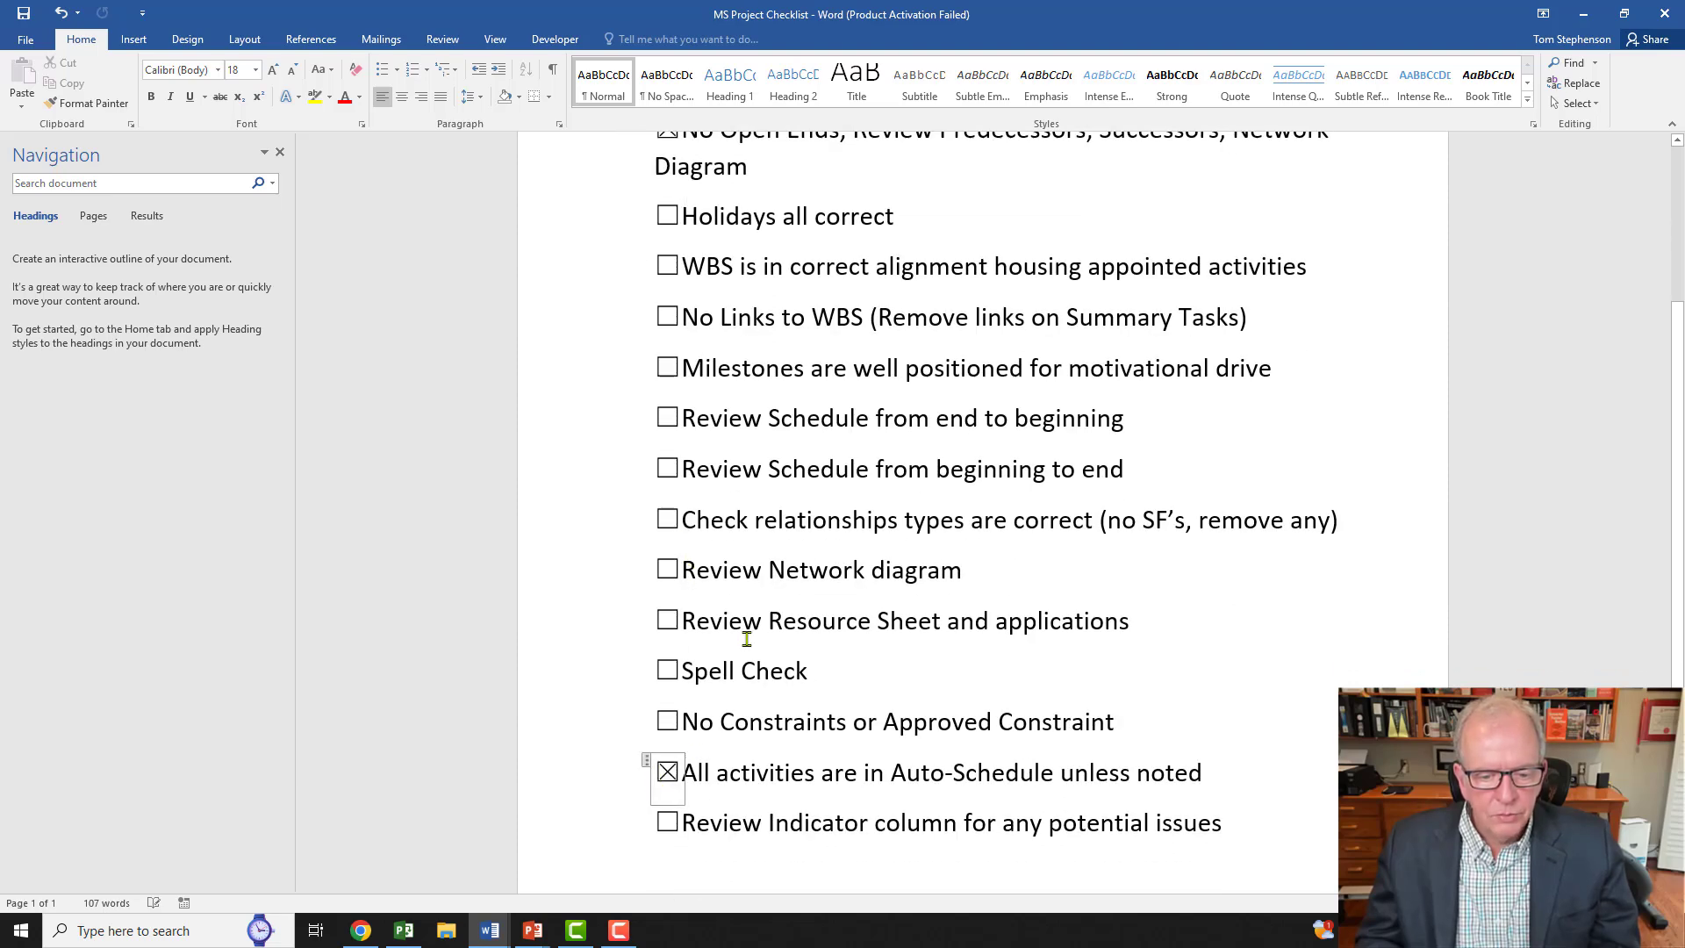
{"action": "scroll", "coordinate": [747, 638], "scroll_direction": "up", "scroll_amount": 3}
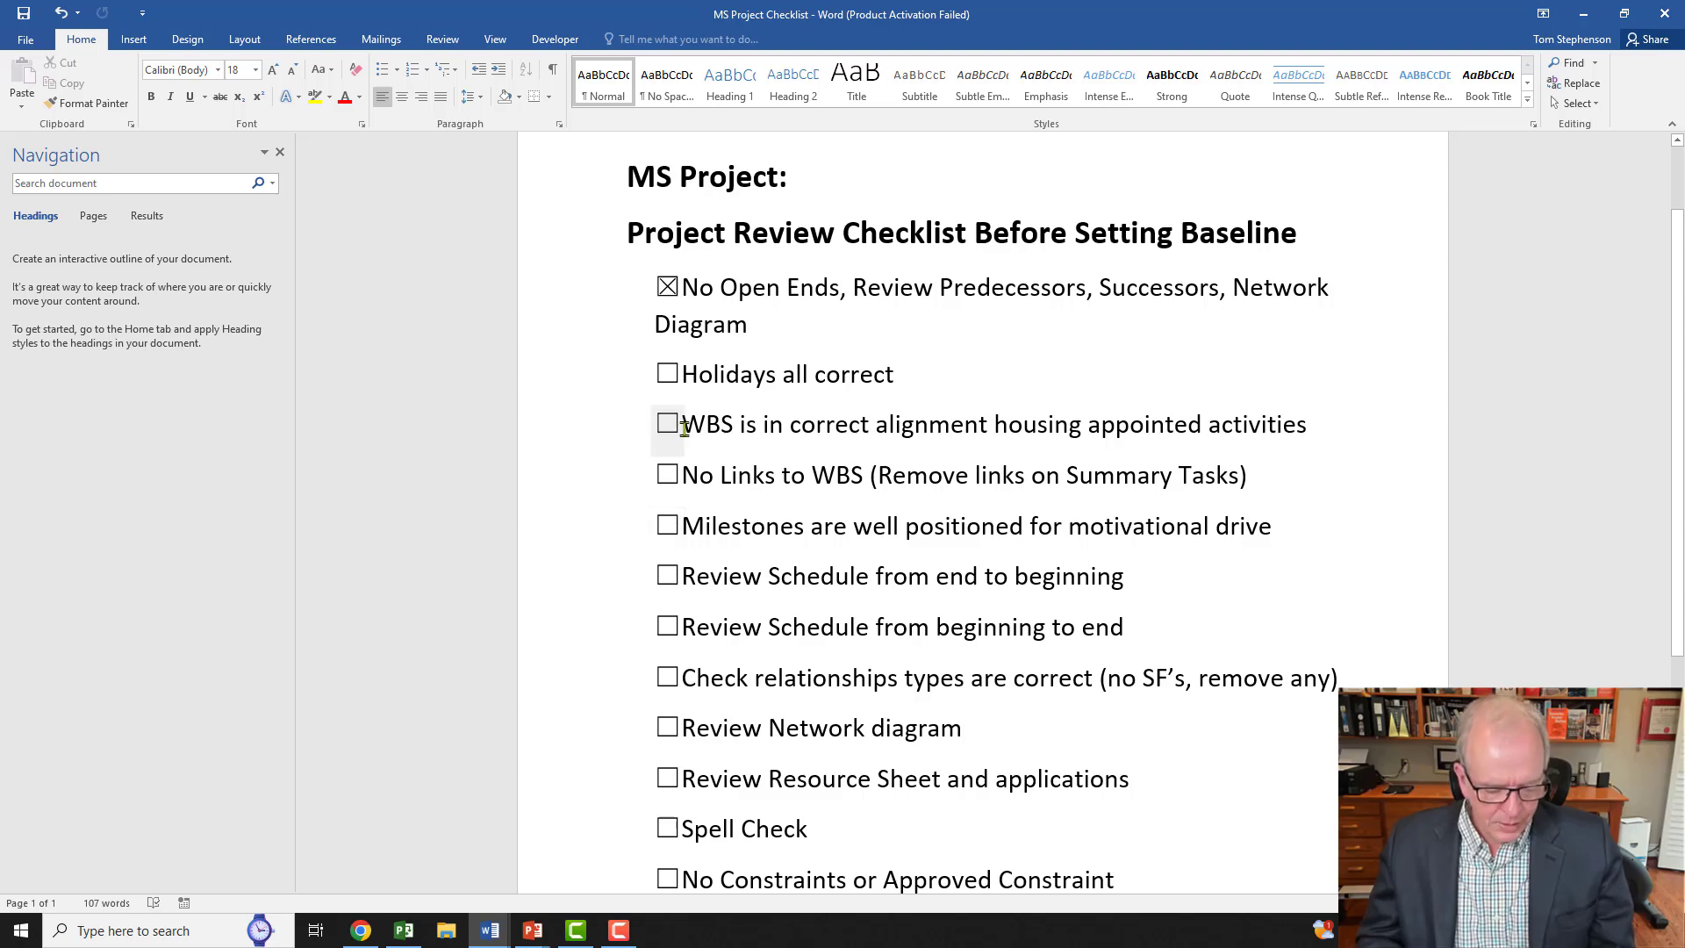
{"action": "key", "text": "alt+Tab"}
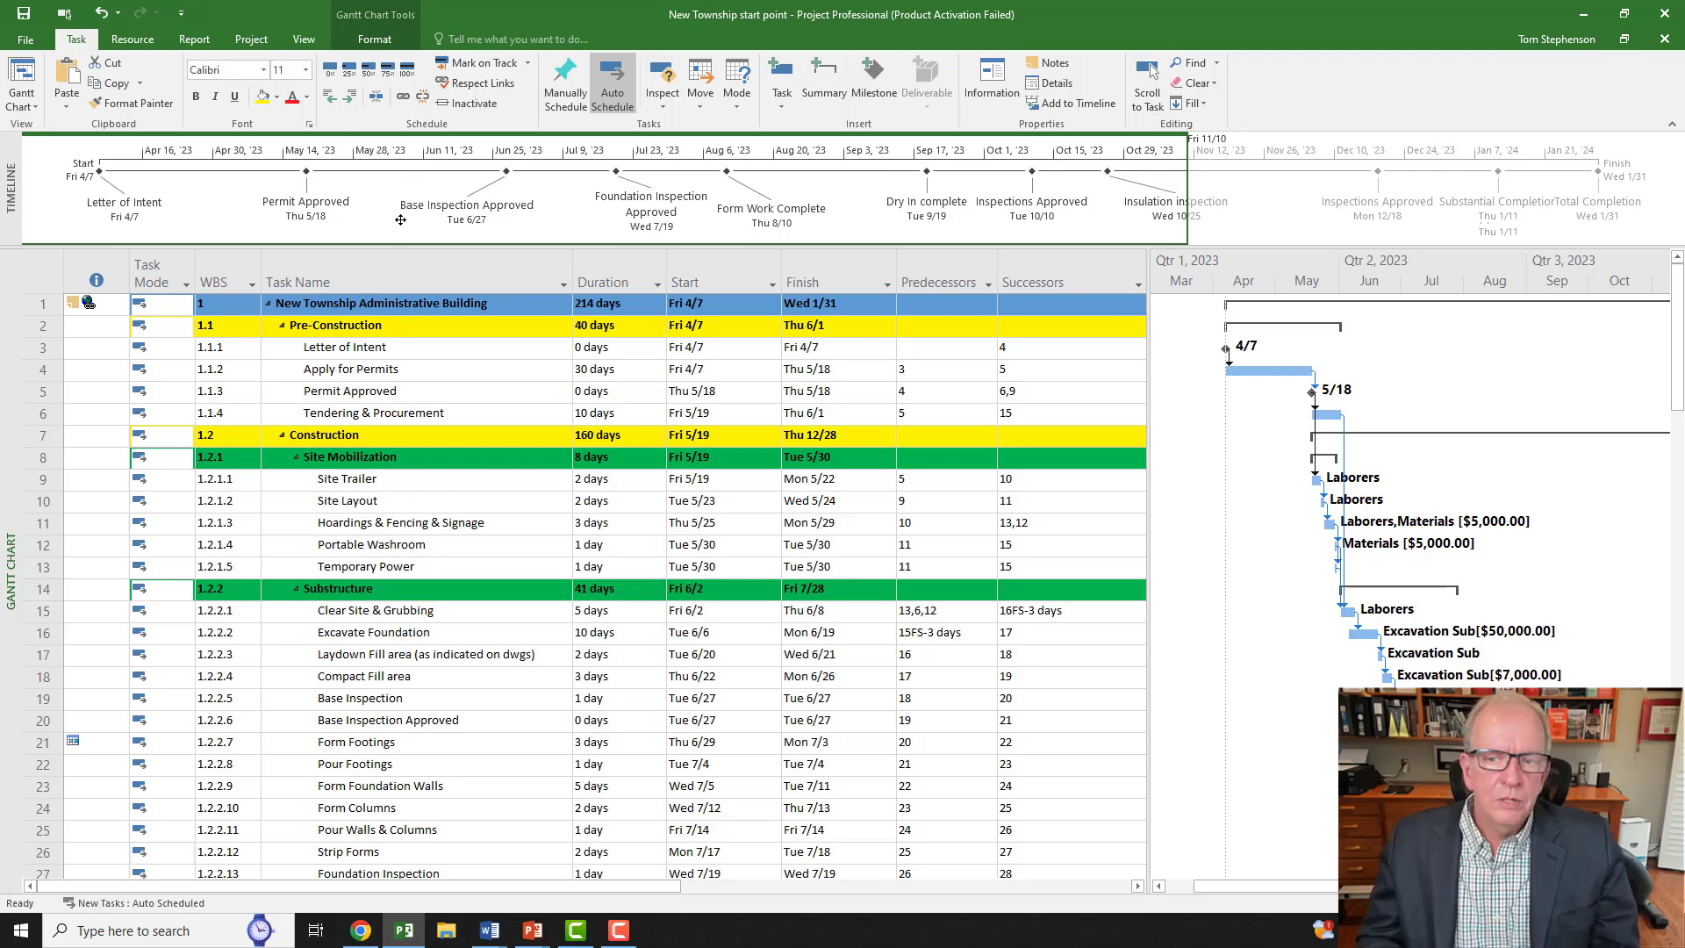
Step: In Change Working Time, add a 'Canada Day' exception on July 1, 2024
{"action": "left_click", "coordinate": [251, 39]}
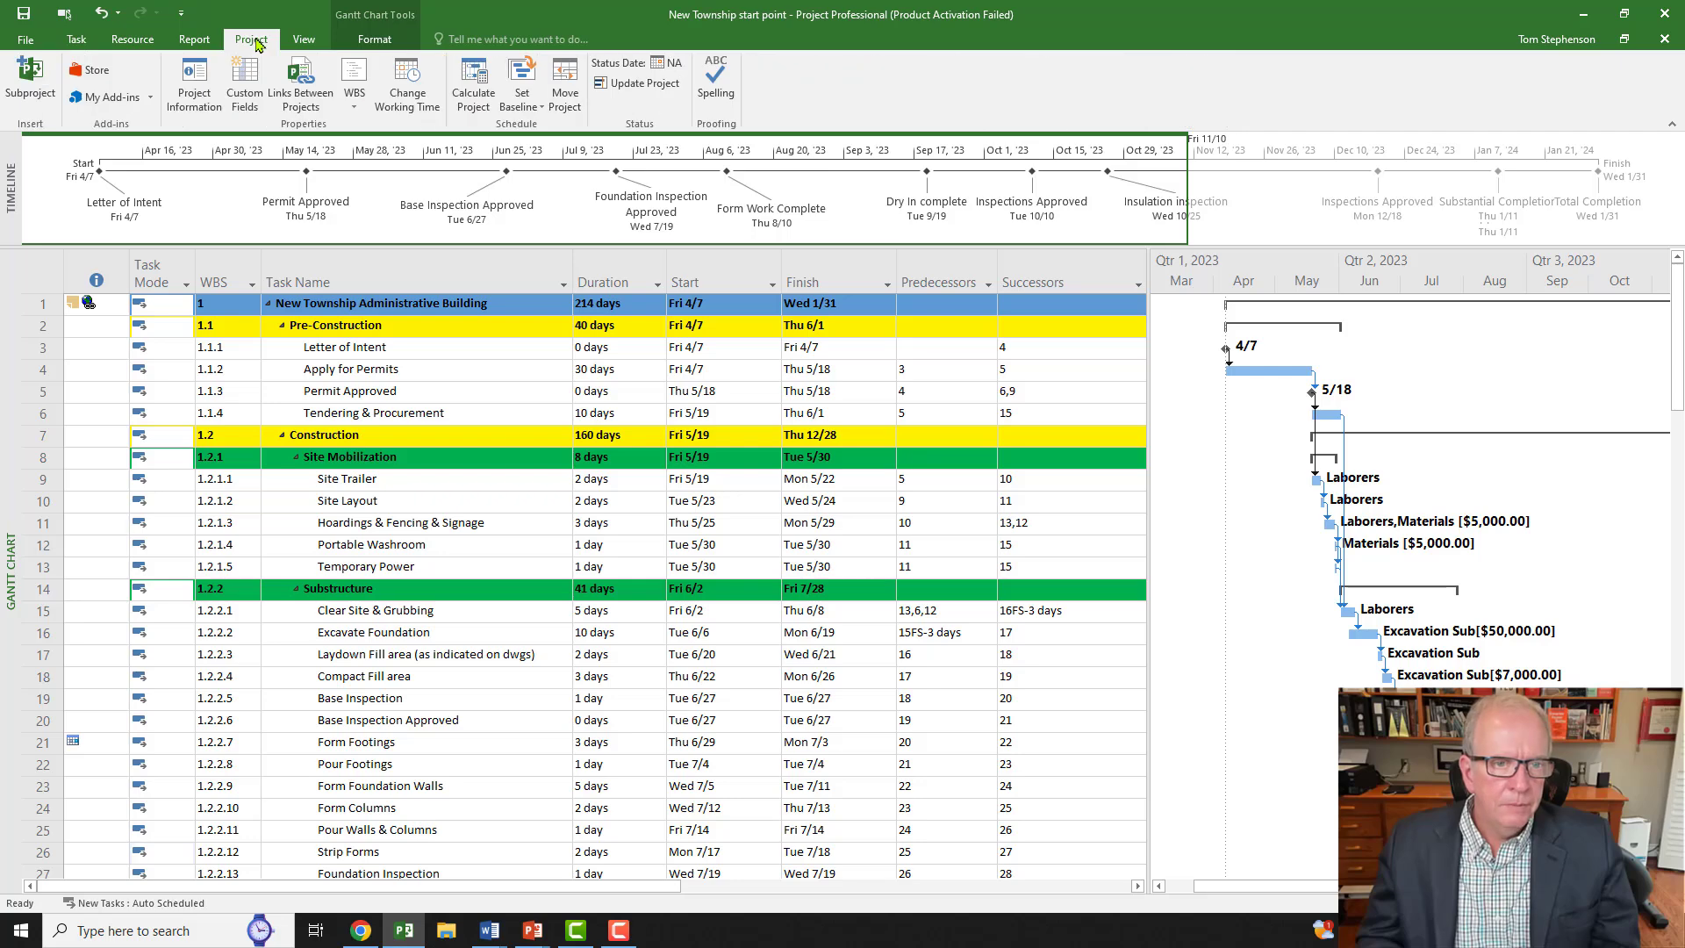
{"action": "left_click", "coordinate": [424, 102]}
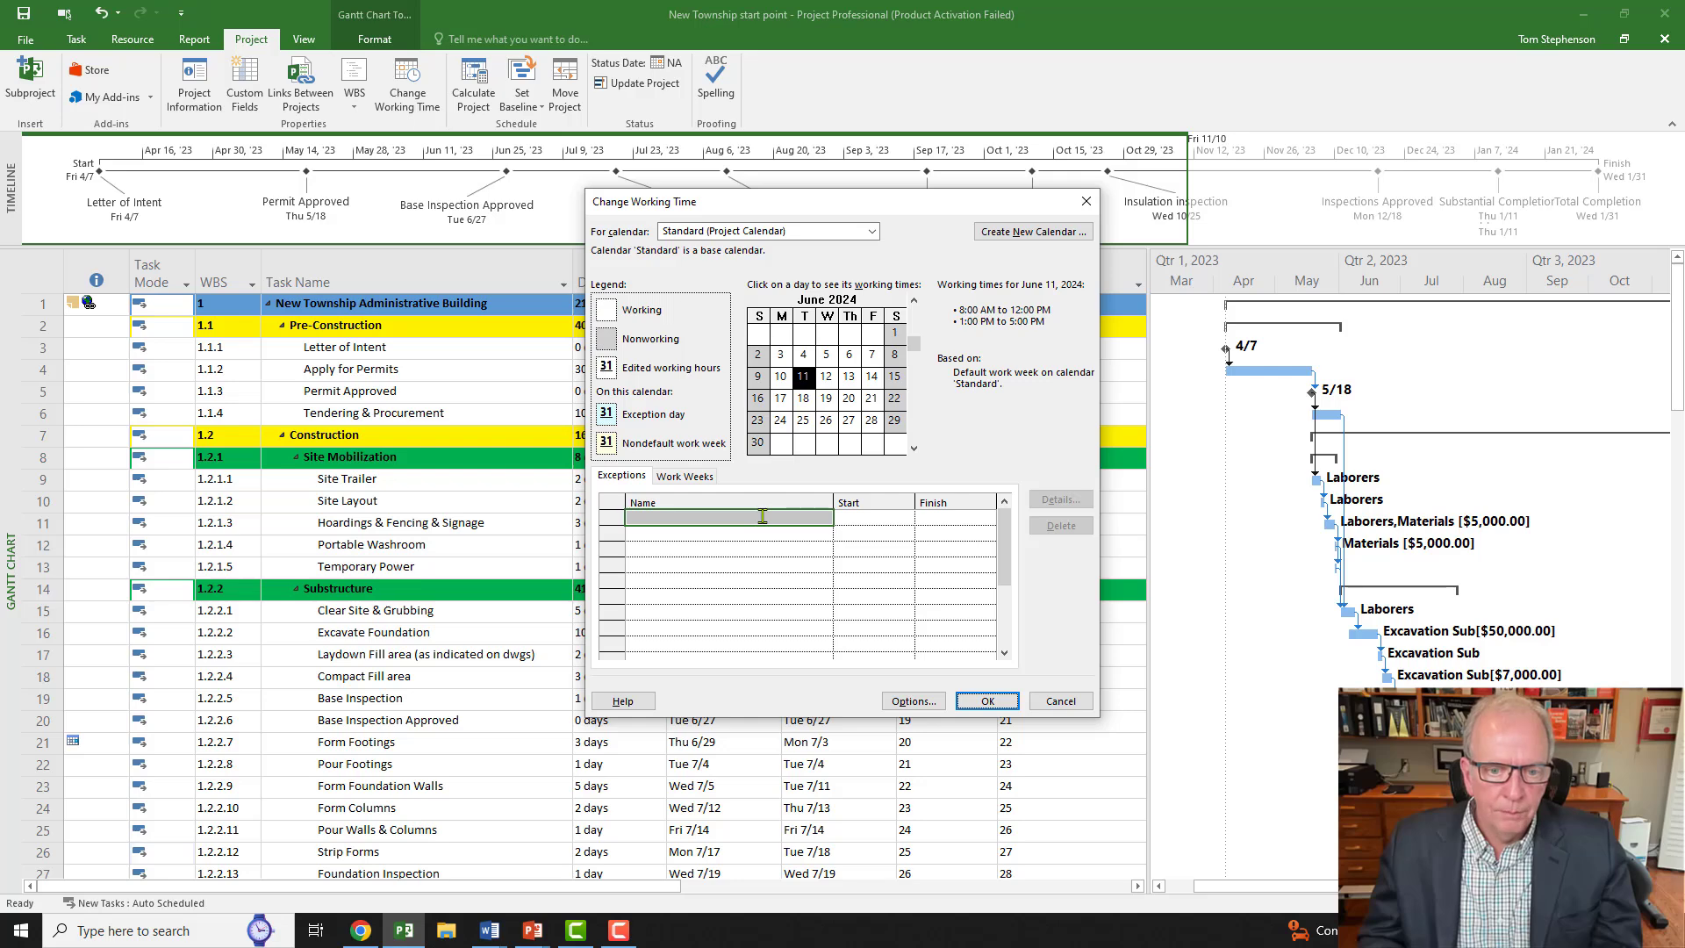
{"action": "left_click", "coordinate": [913, 450]}
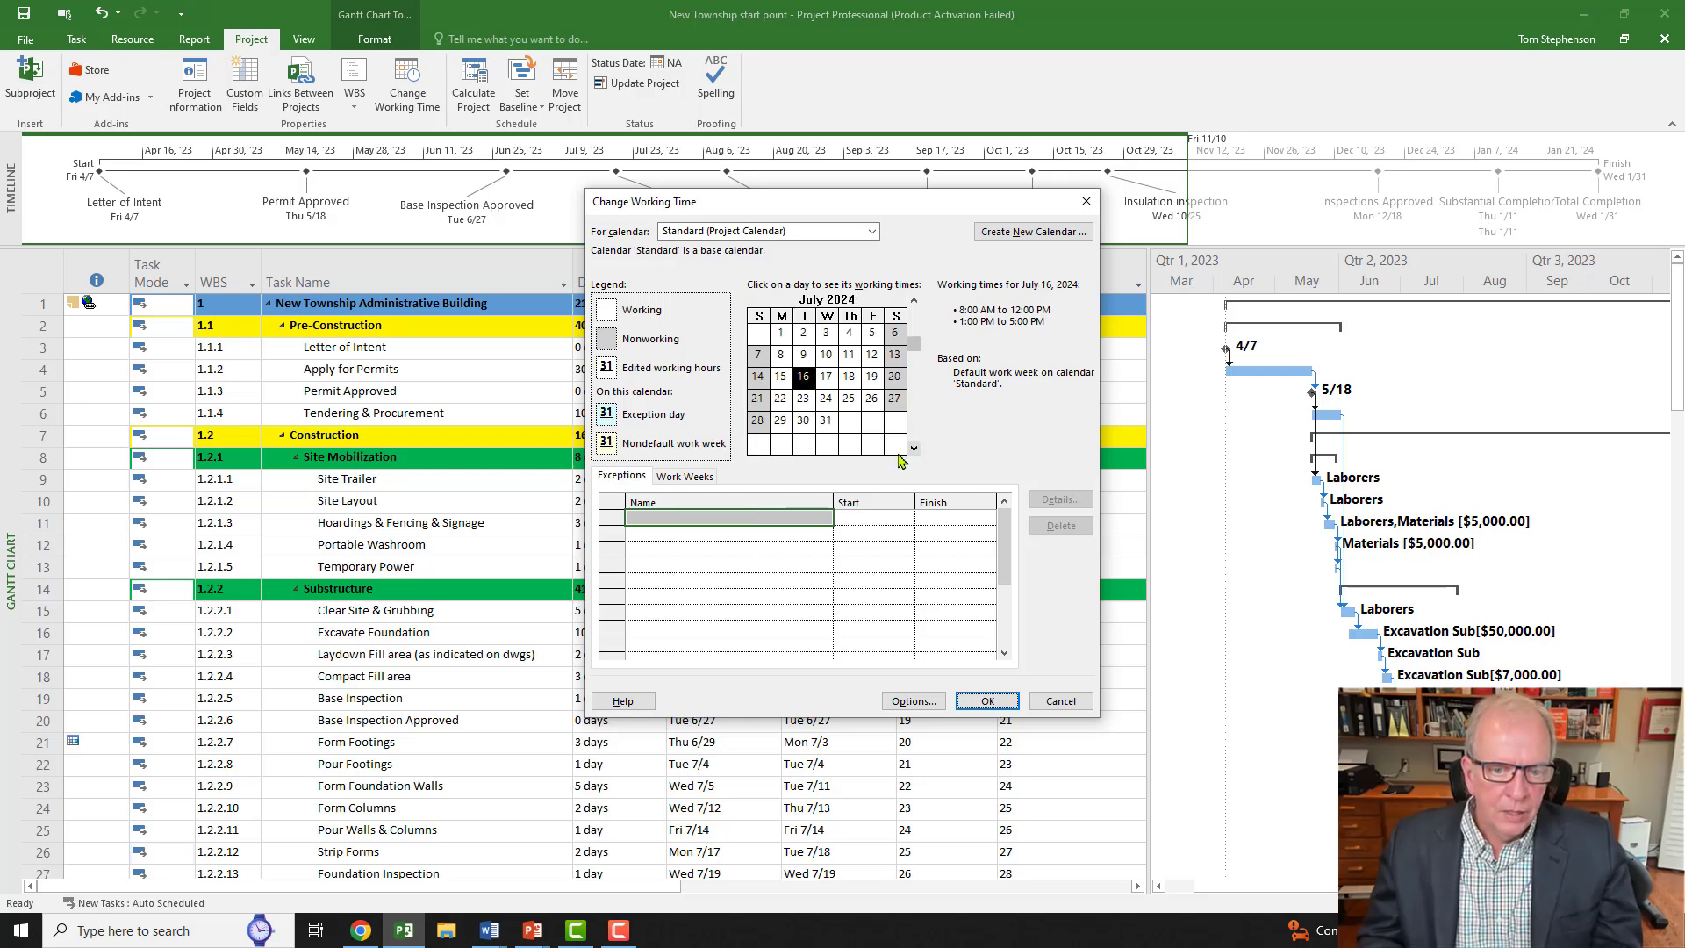
{"action": "left_click", "coordinate": [781, 334]}
{"action": "left_click", "coordinate": [763, 525]}
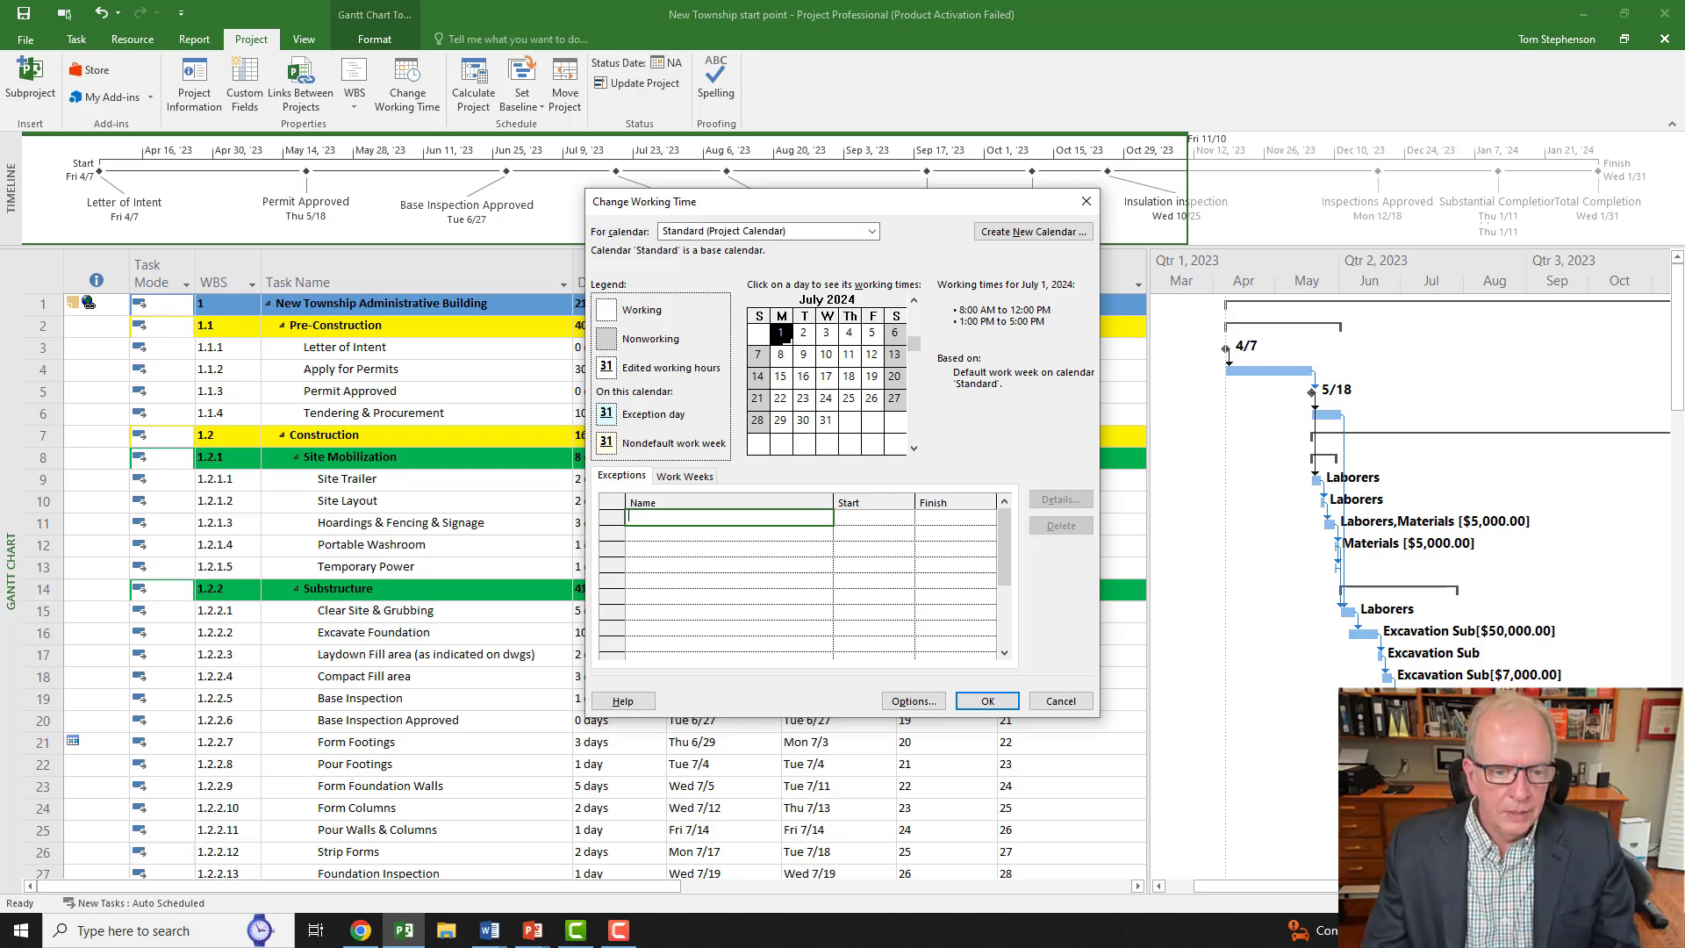
{"action": "type", "text": "Cana"}
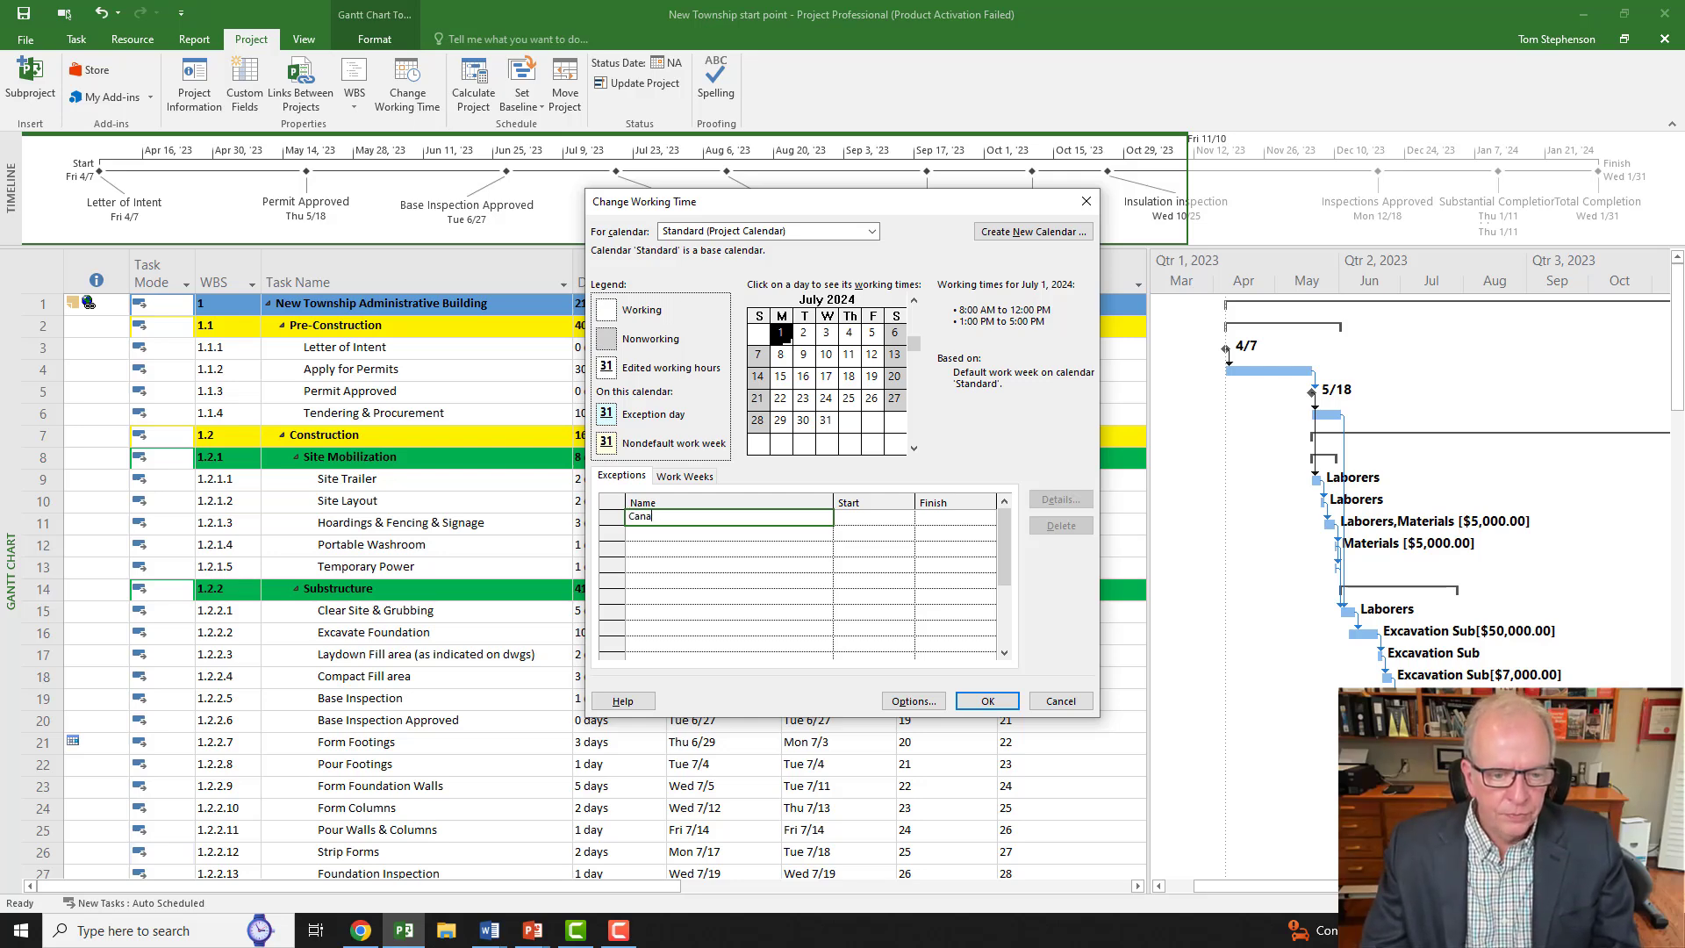
{"action": "type", "text": "da Day"}
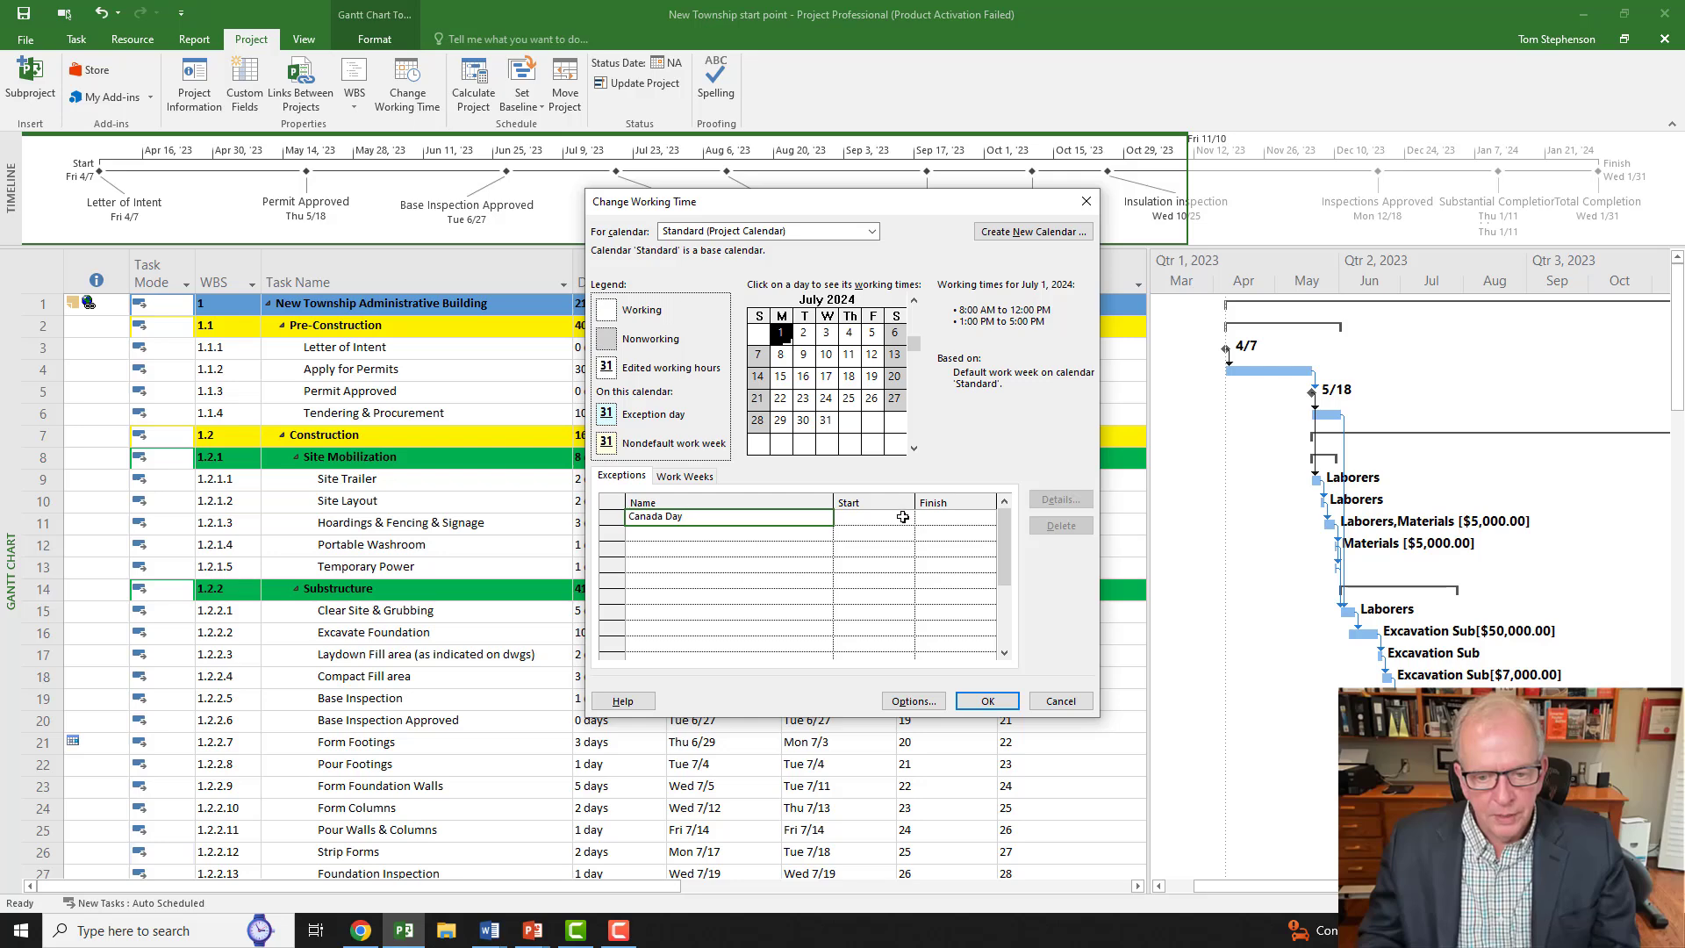
{"action": "key", "text": "Return"}
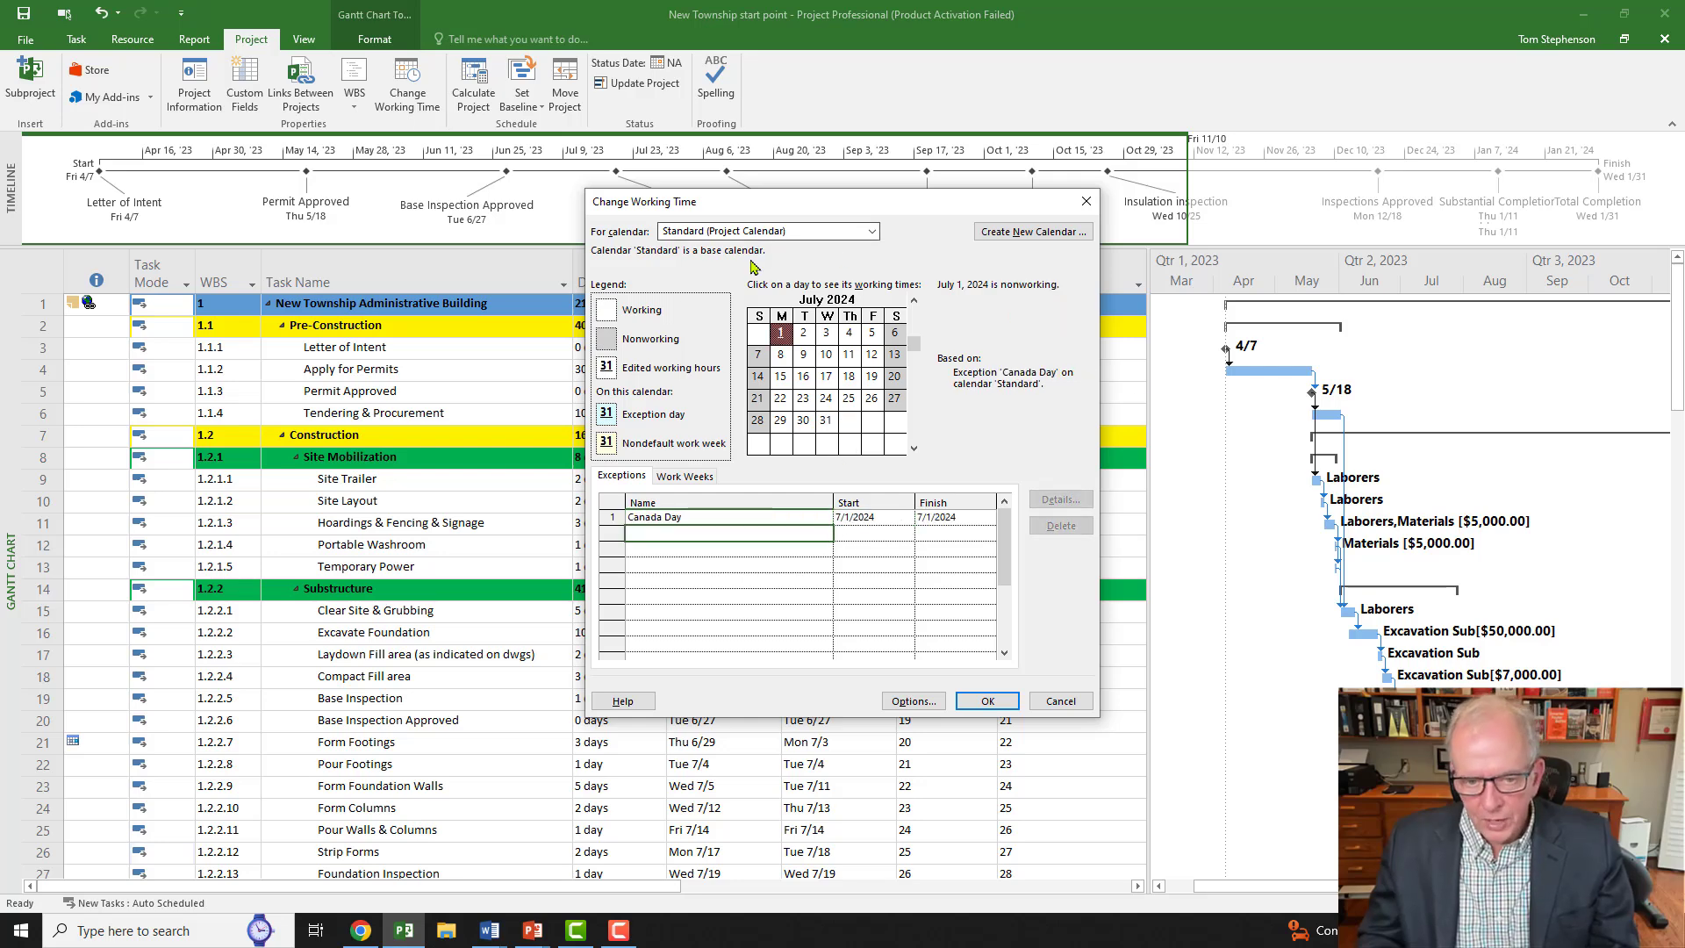
Step: Close the calendar with OK and collapse the outline to level 1, then level 2
{"action": "left_click", "coordinate": [988, 701]}
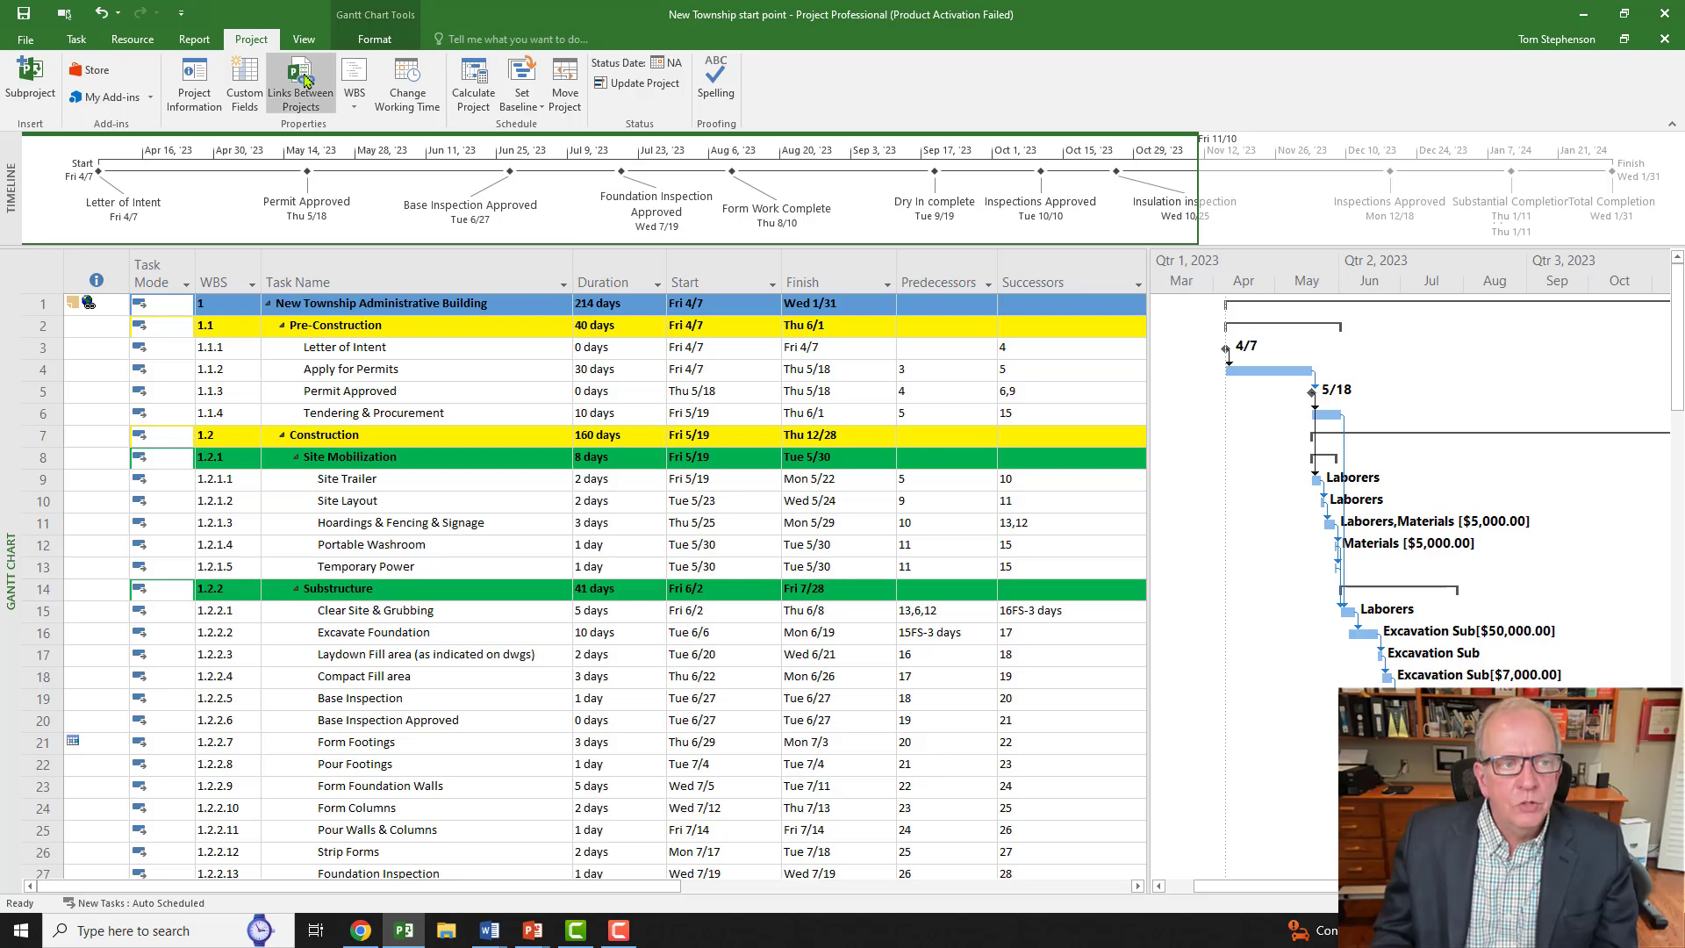
{"action": "left_click", "coordinate": [303, 40]}
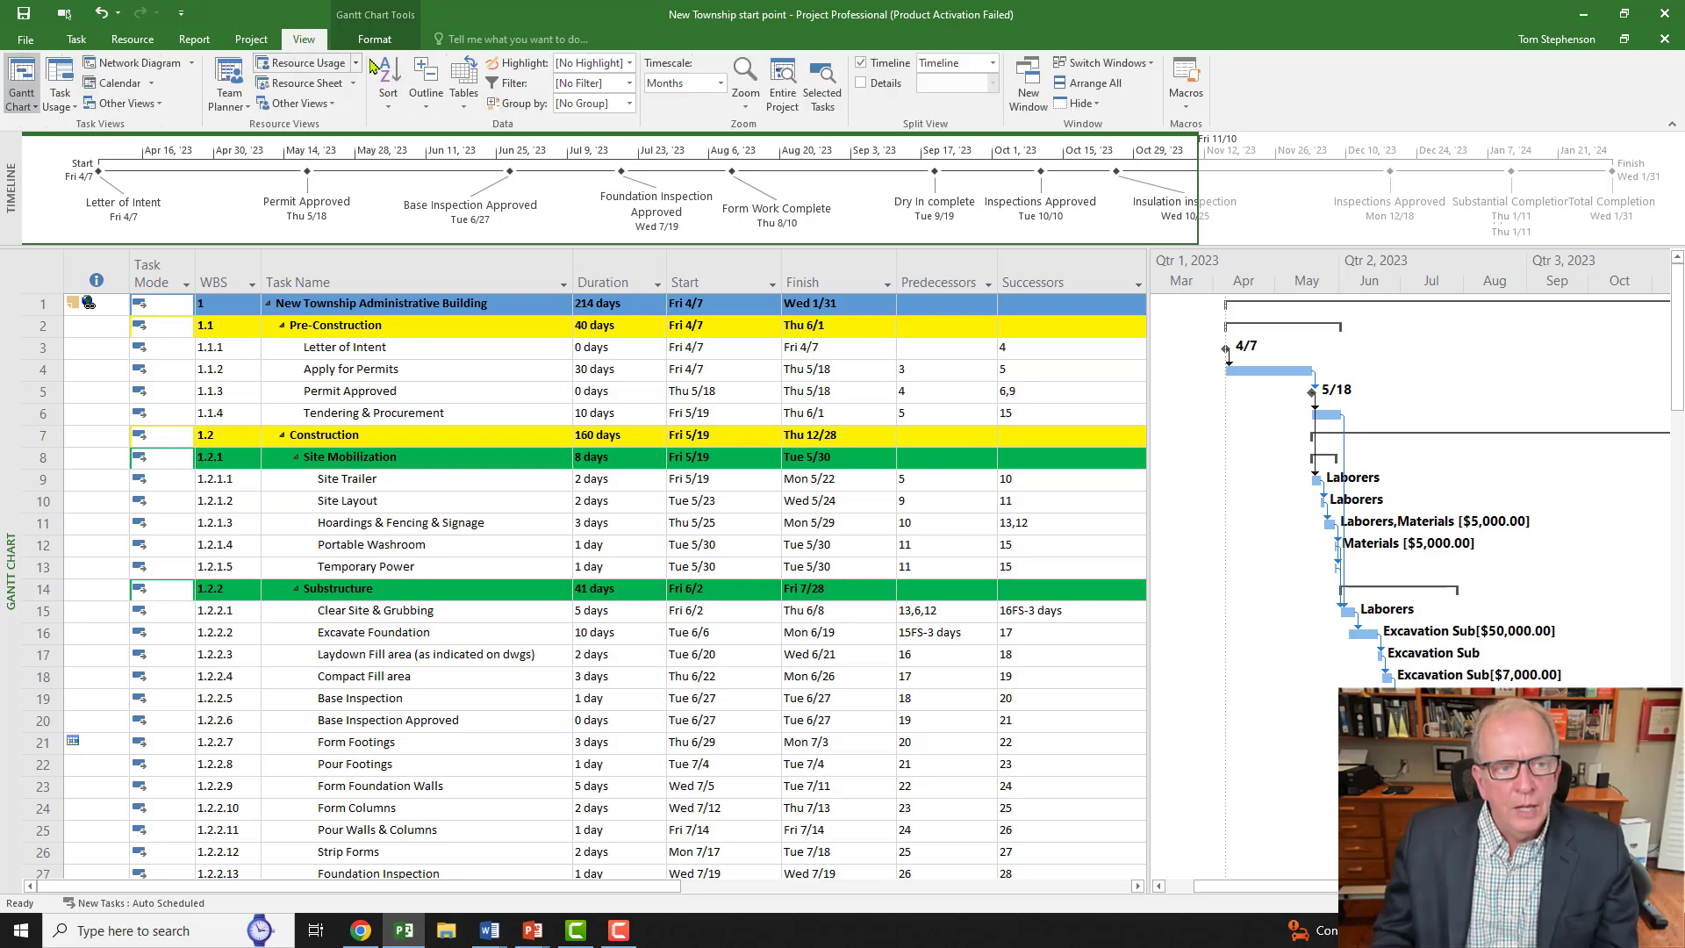
{"action": "left_click", "coordinate": [430, 110]}
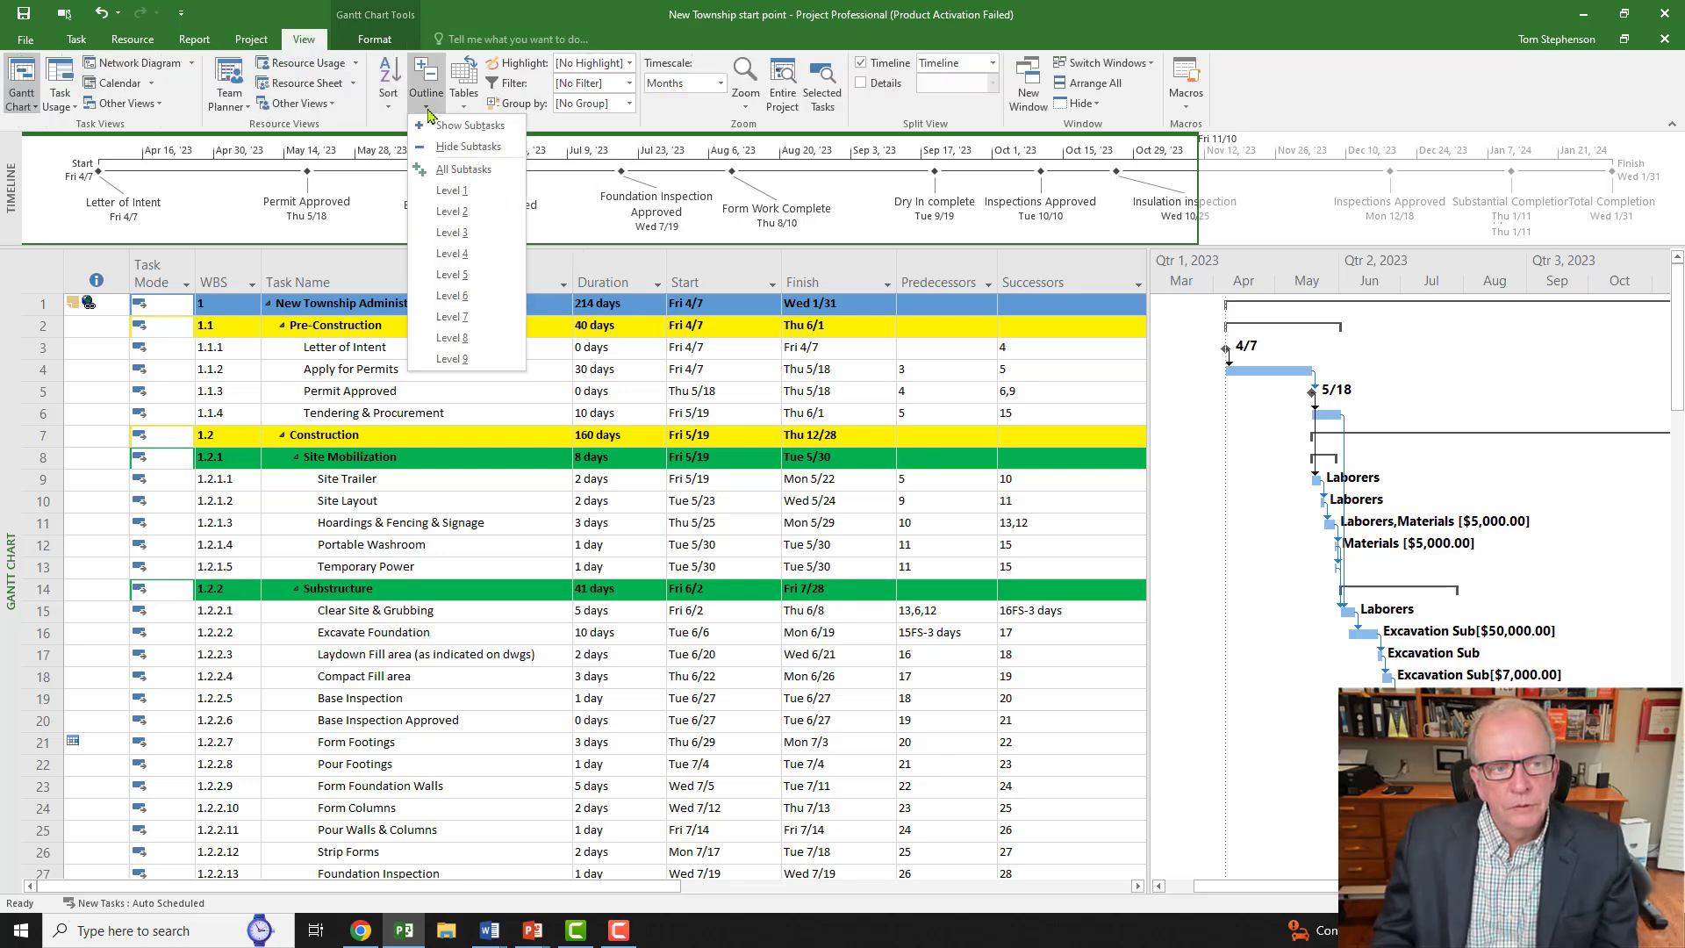
{"action": "left_click", "coordinate": [449, 191]}
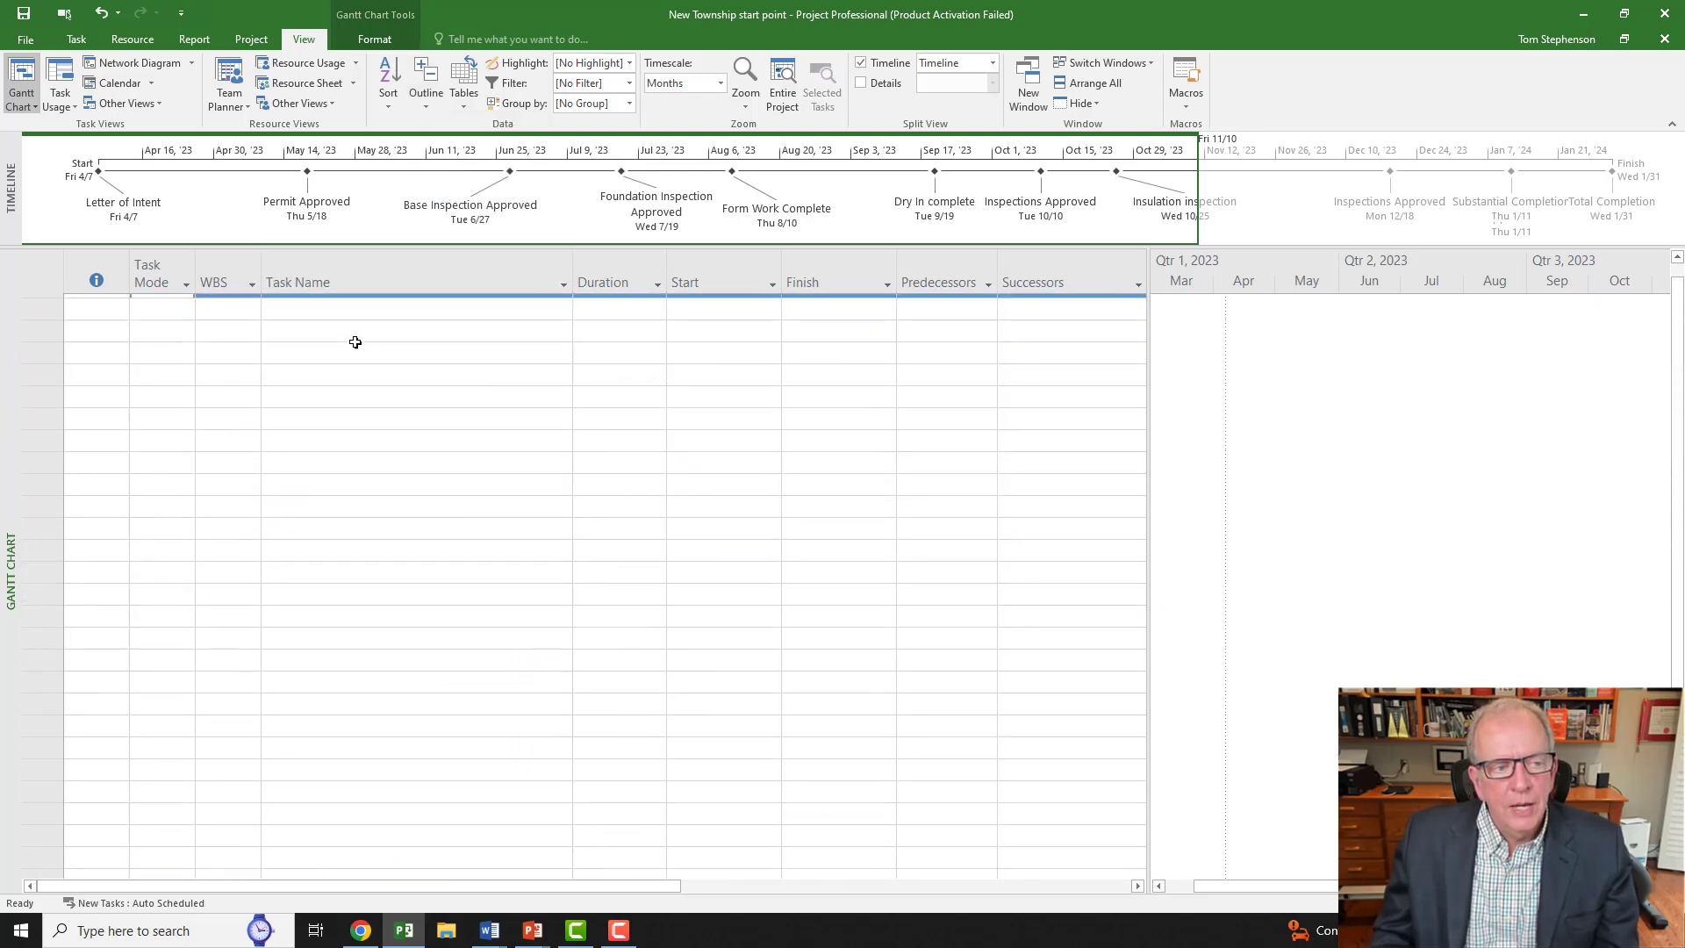
{"action": "left_click", "coordinate": [326, 309]}
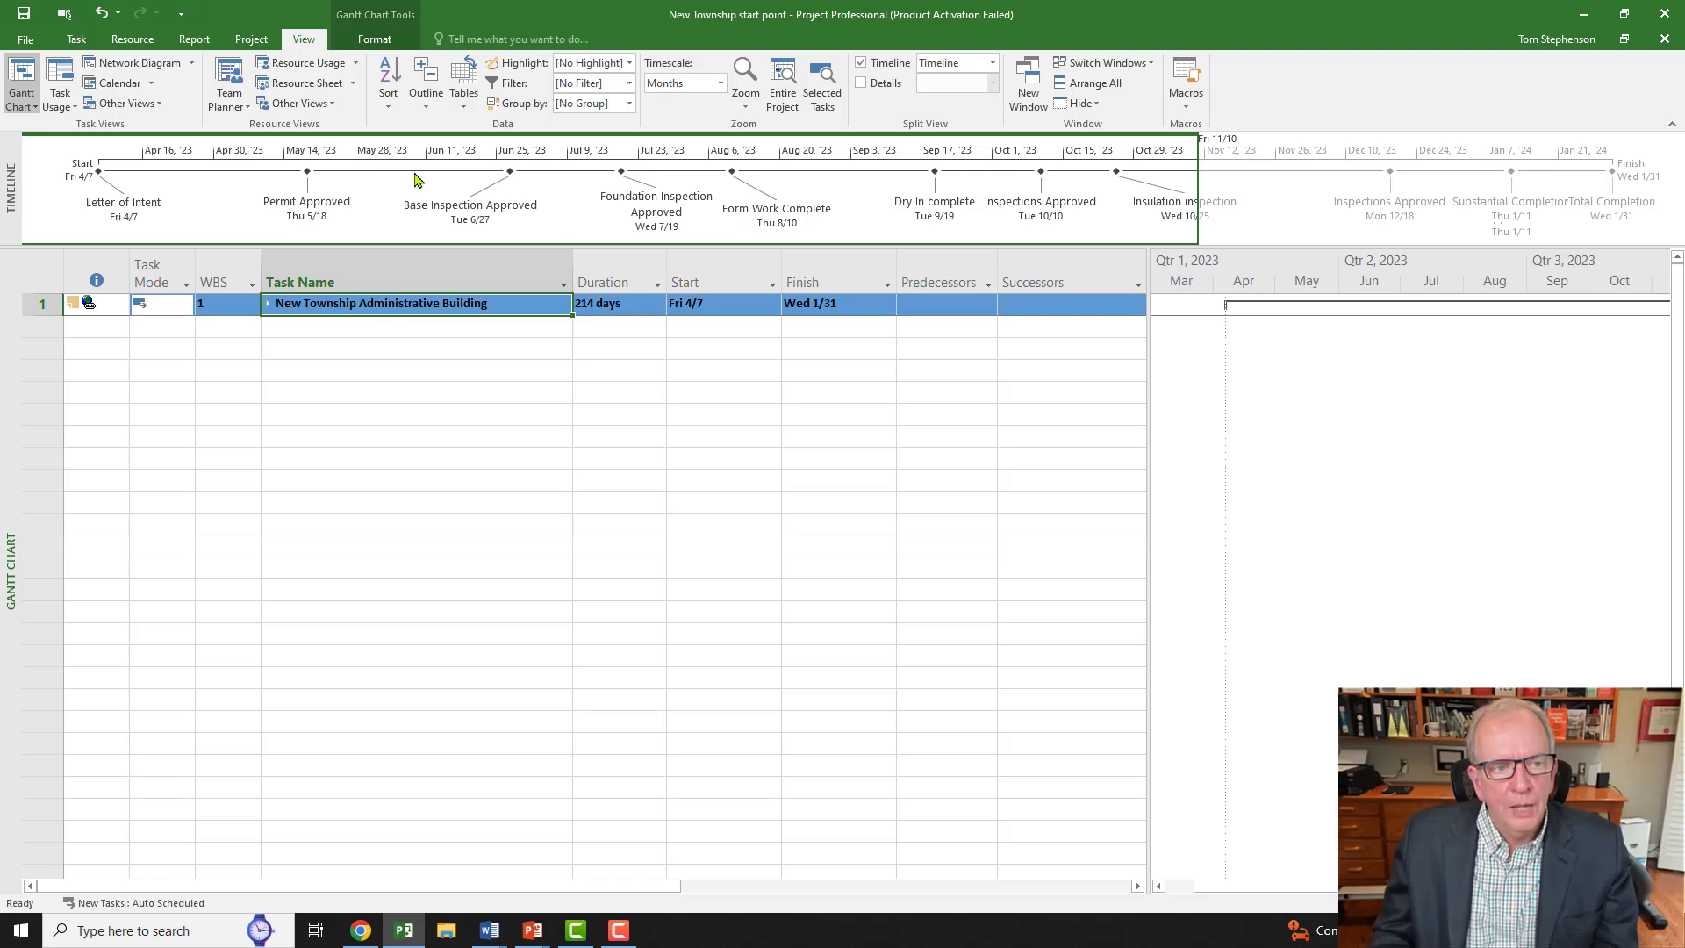
{"action": "left_click", "coordinate": [430, 105]}
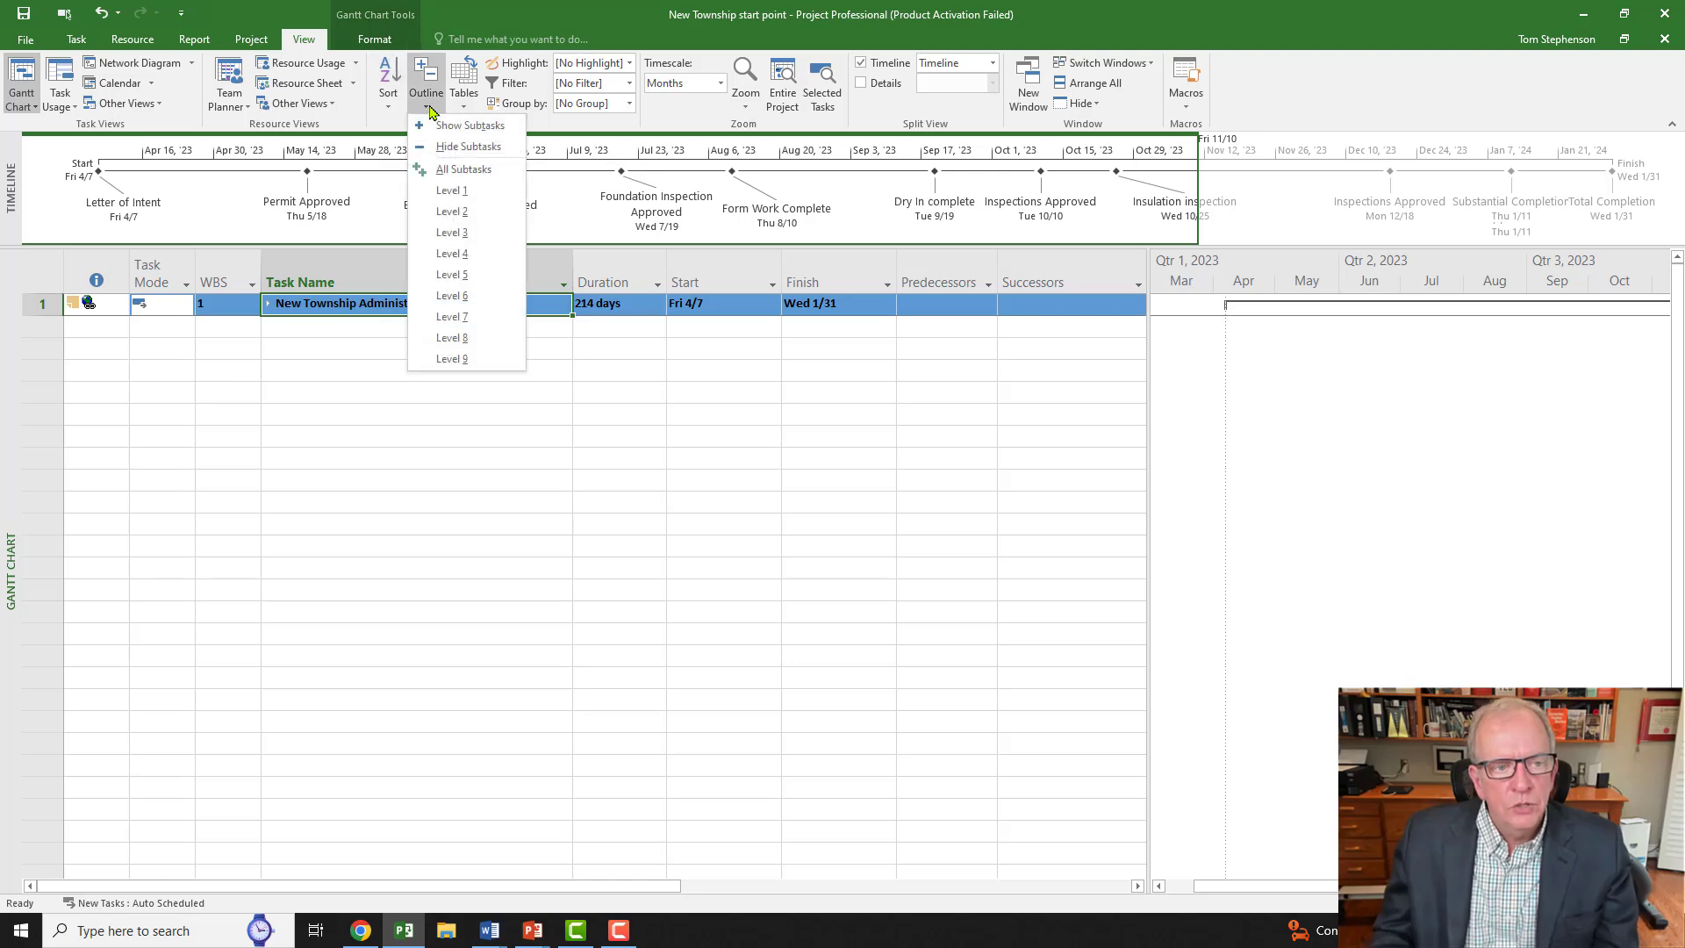
{"action": "left_click", "coordinate": [451, 212]}
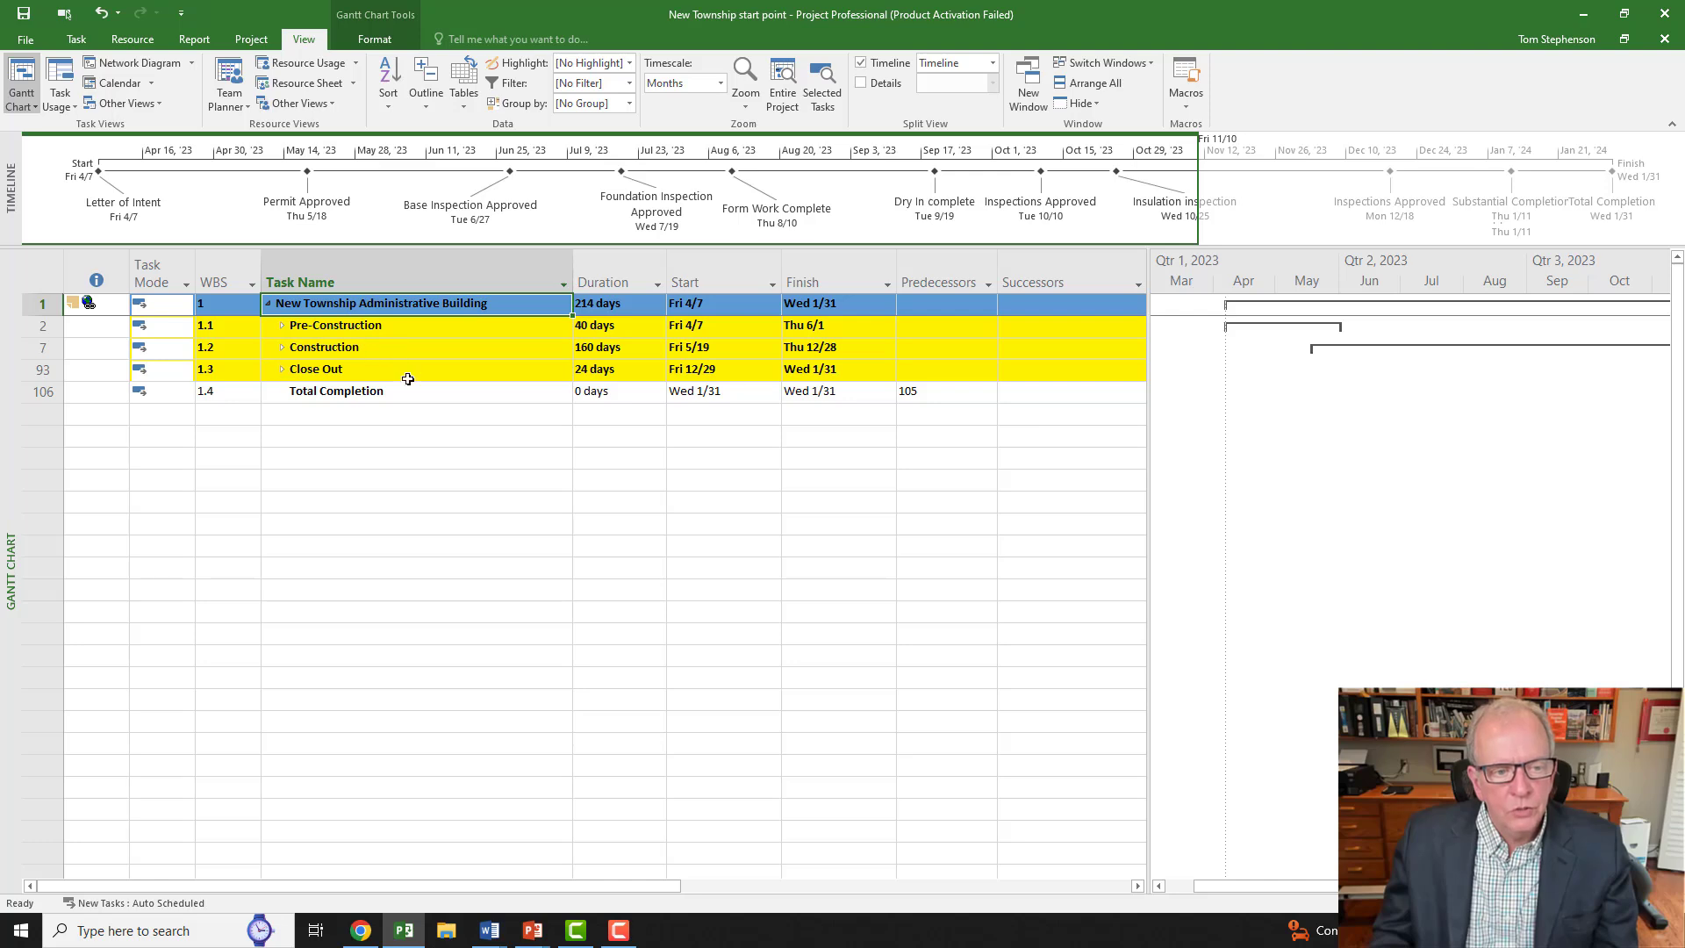
Step: Expand the outline to level 3 tasks and select the WBS column
{"action": "left_click", "coordinate": [428, 104]}
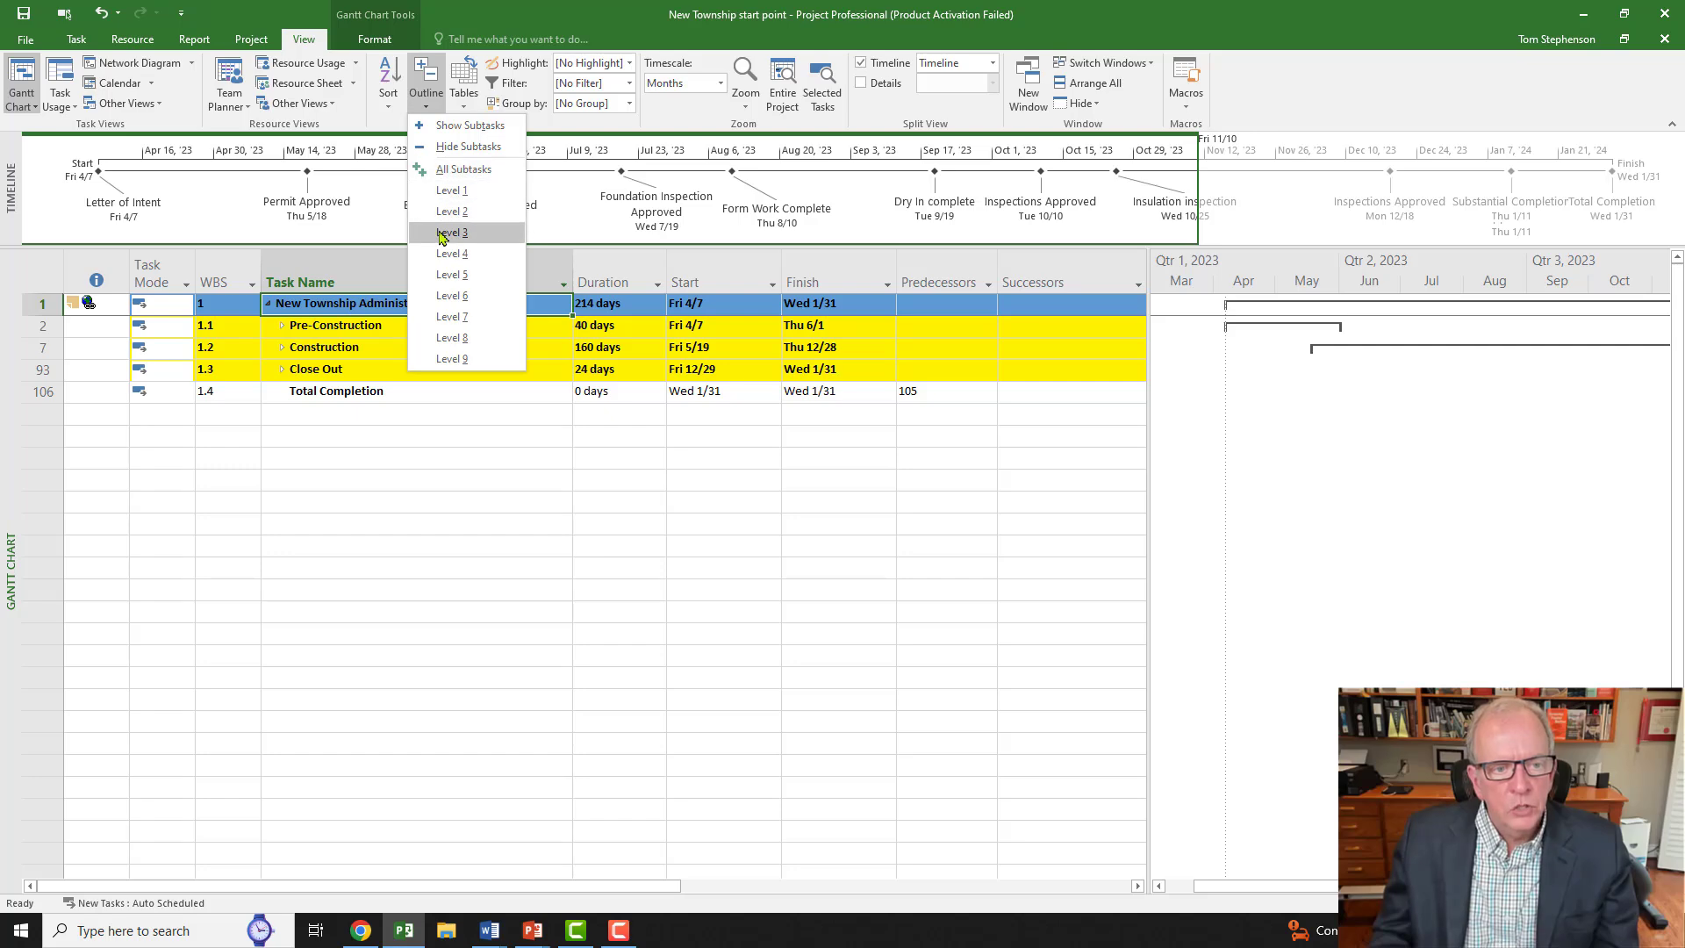
{"action": "left_click", "coordinate": [442, 234]}
{"action": "scroll", "coordinate": [446, 389], "scroll_direction": "down", "scroll_amount": 1}
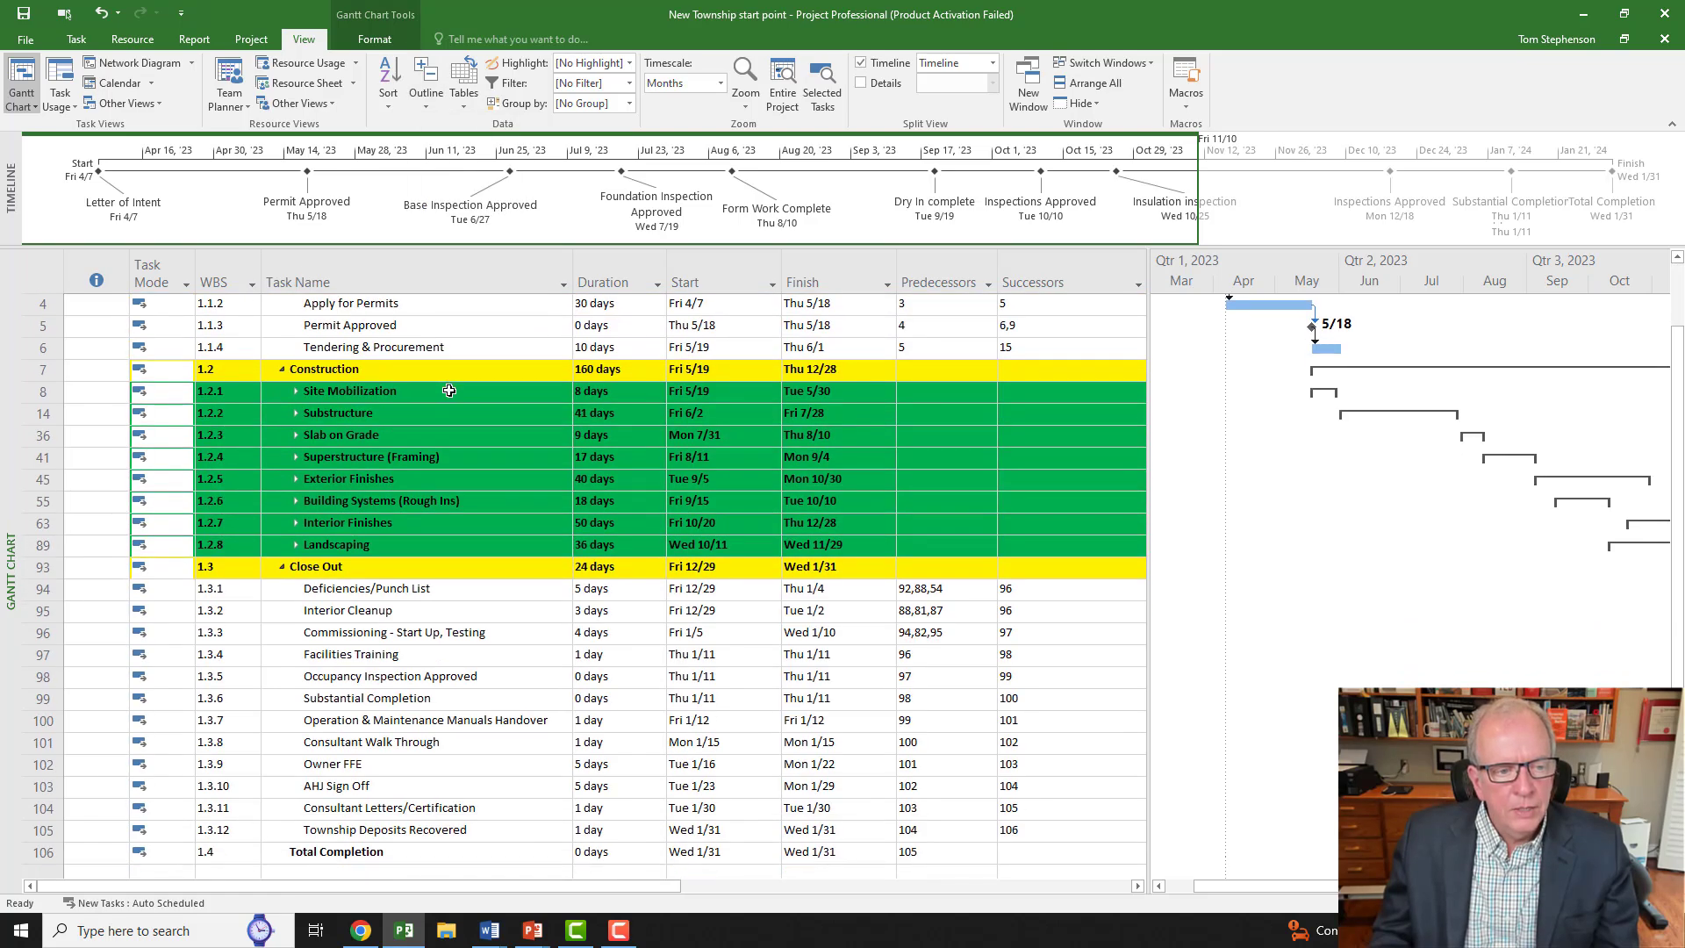
{"action": "scroll", "coordinate": [361, 360], "scroll_direction": "up", "scroll_amount": 1}
{"action": "scroll", "coordinate": [365, 392], "scroll_direction": "down", "scroll_amount": 1}
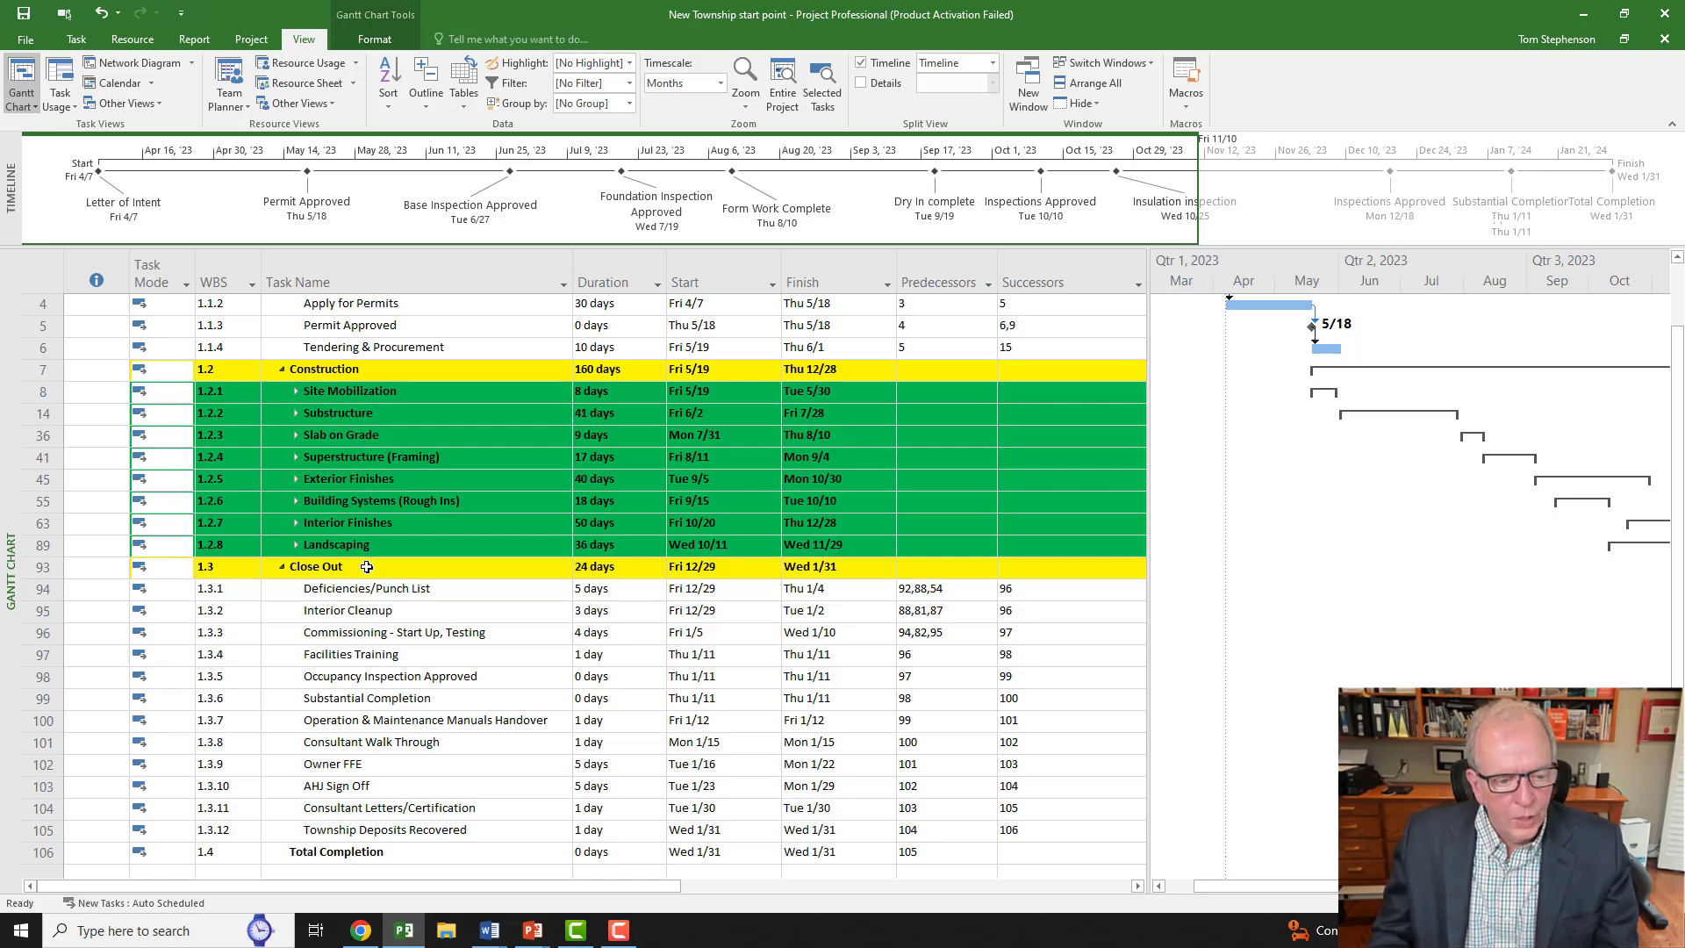
{"action": "scroll", "coordinate": [367, 568], "scroll_direction": "down", "scroll_amount": 2}
{"action": "scroll", "coordinate": [363, 509], "scroll_direction": "up", "scroll_amount": 5}
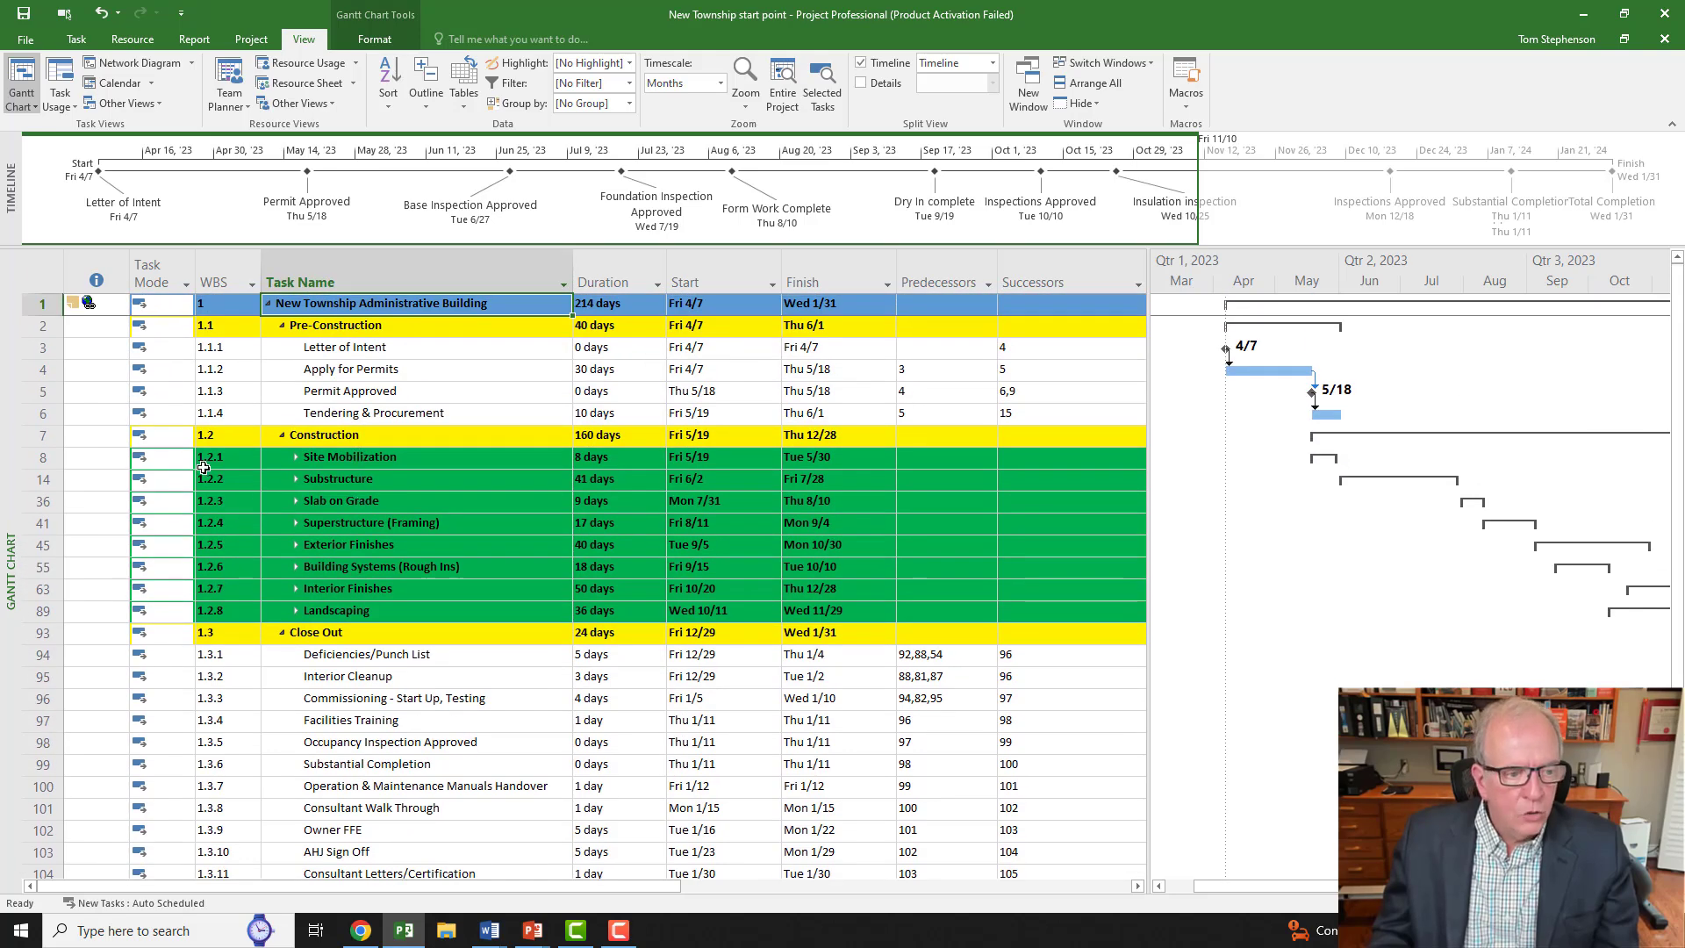
{"action": "left_click", "coordinate": [231, 279]}
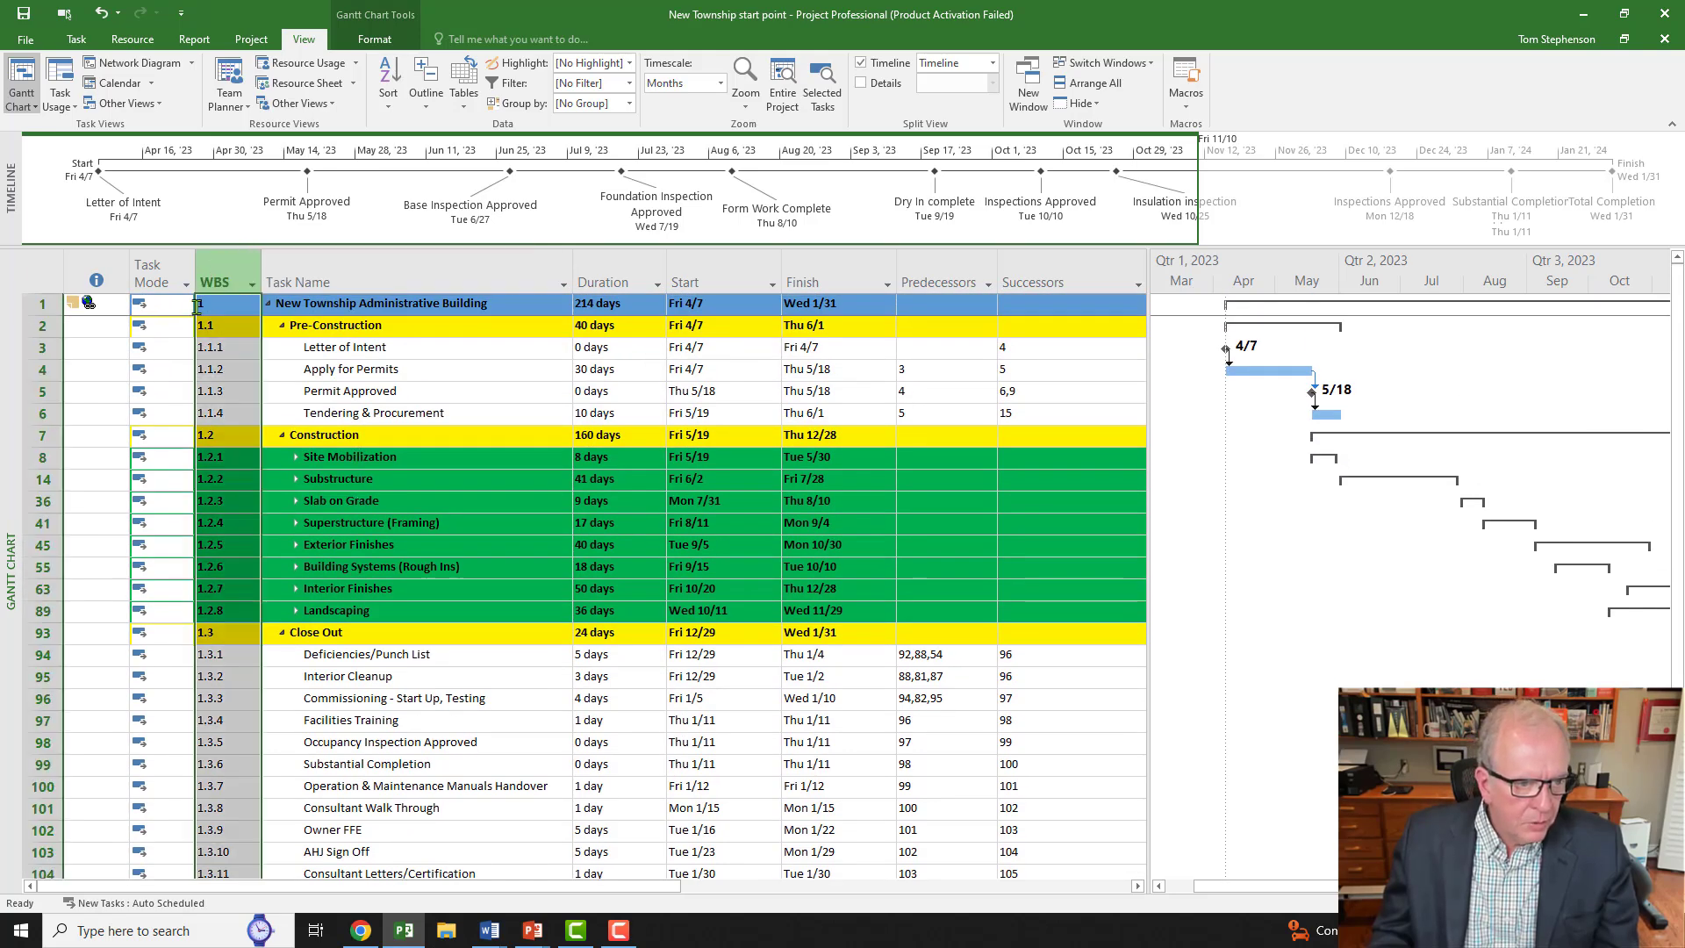
{"action": "left_click", "coordinate": [279, 261]}
{"action": "right_click", "coordinate": [277, 268]}
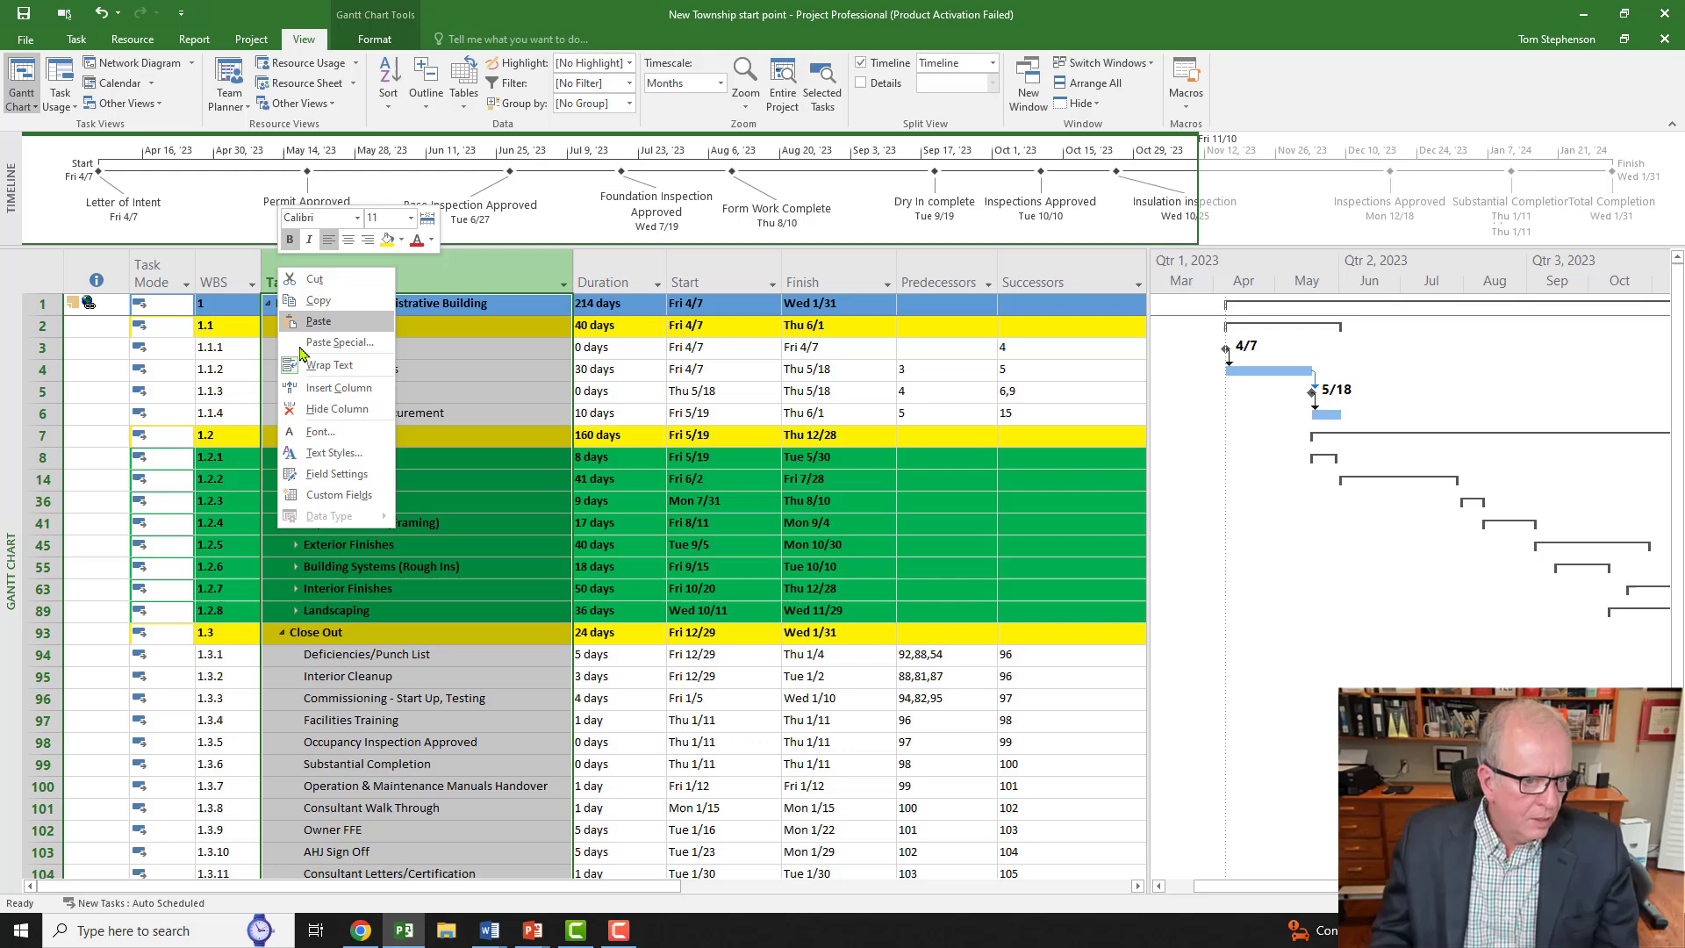
{"action": "left_click", "coordinate": [316, 389]}
{"action": "type", "text": "warning"}
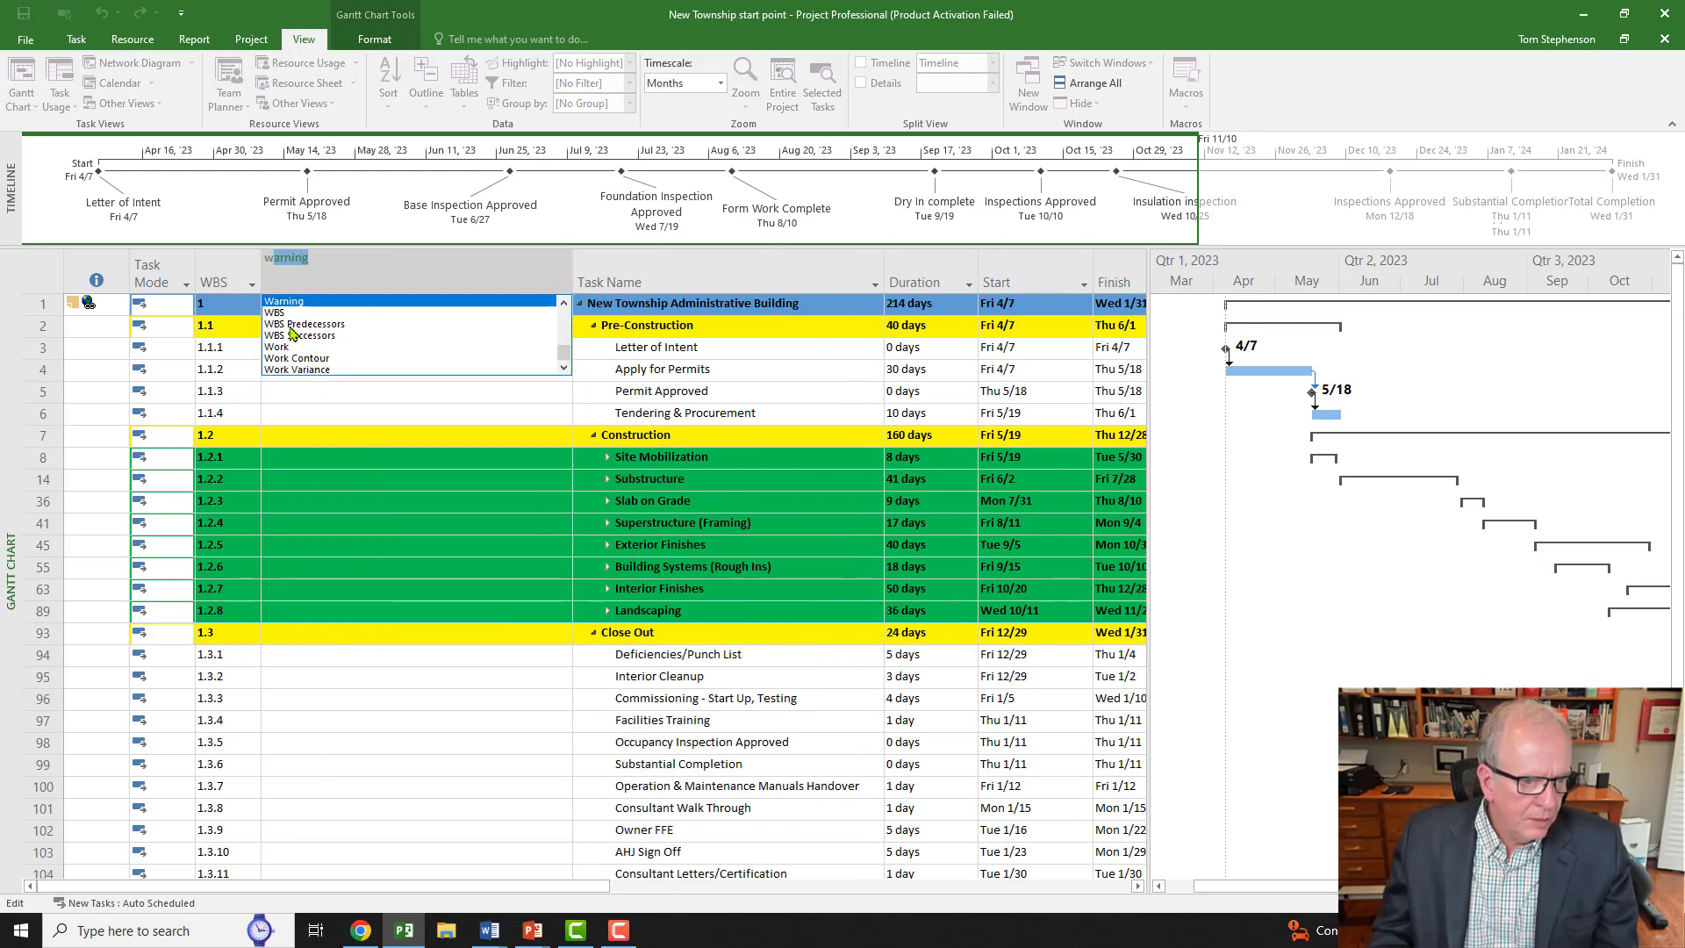
{"action": "left_click", "coordinate": [290, 314]}
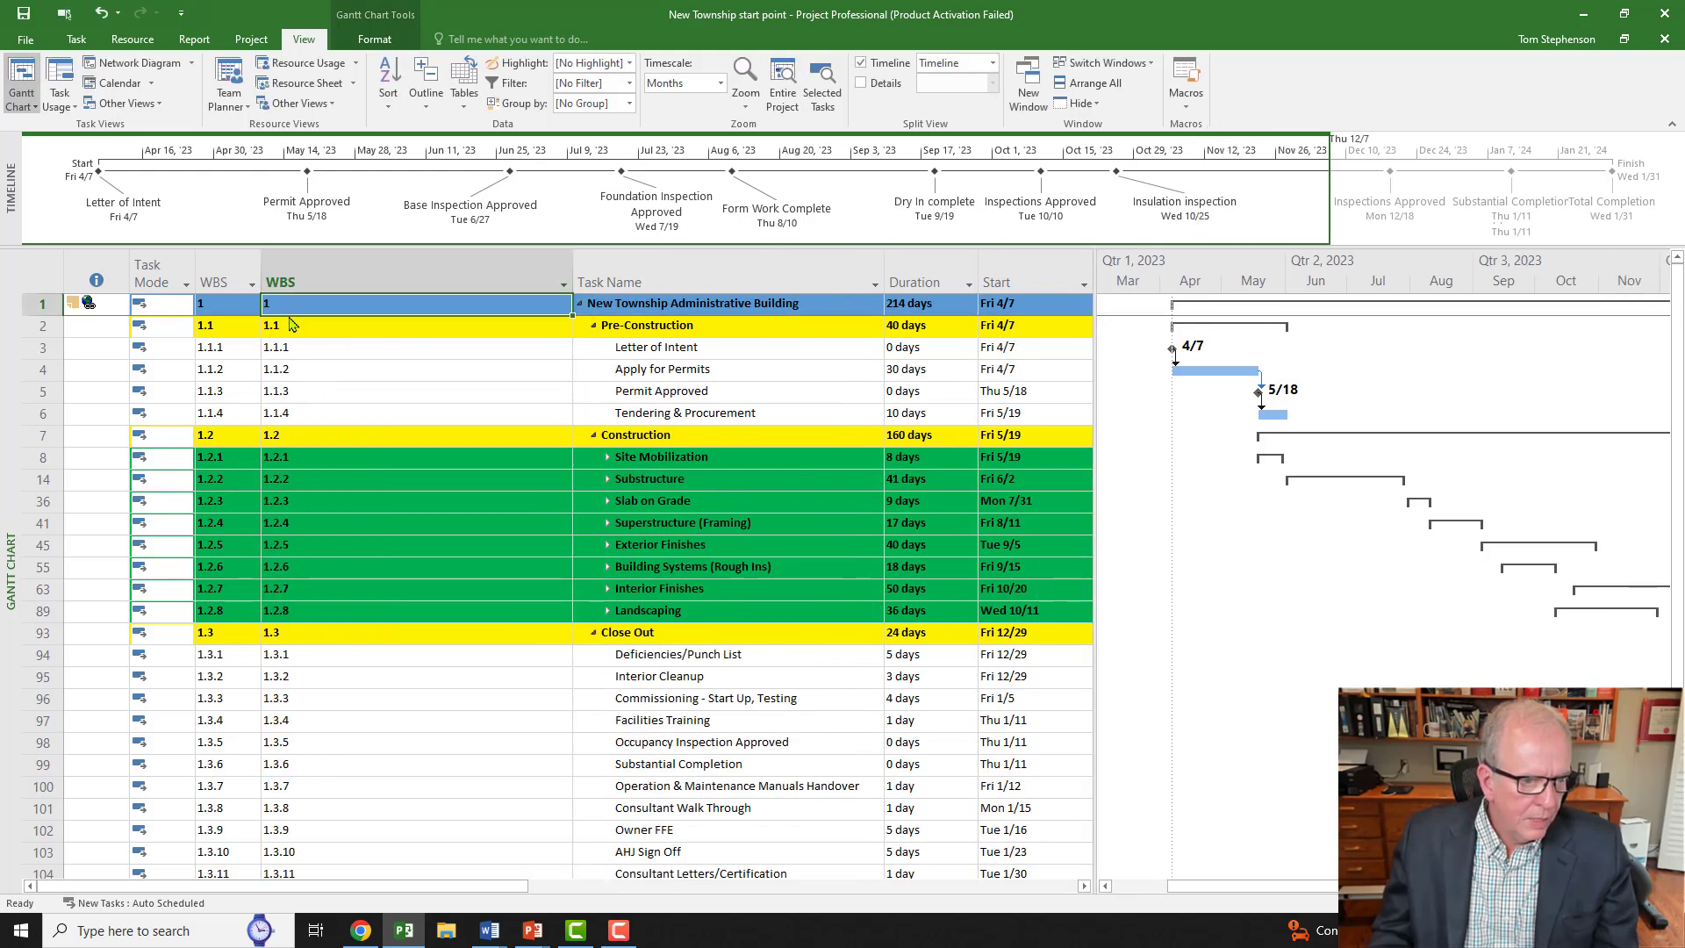
{"action": "left_click", "coordinate": [331, 263]}
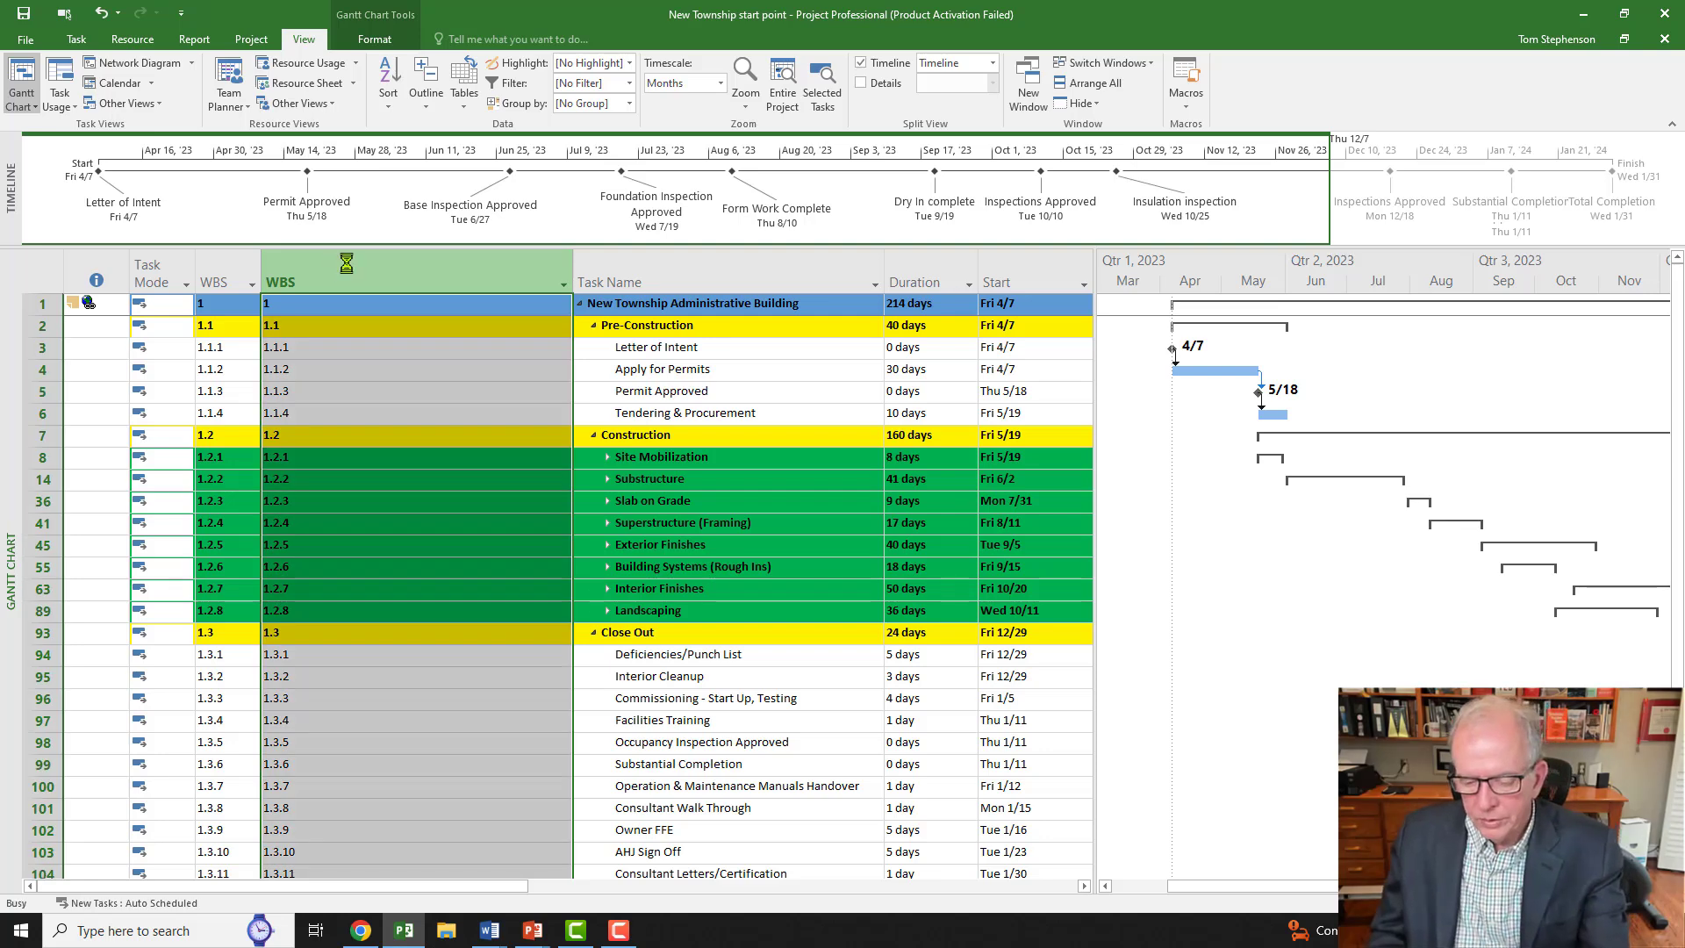
{"action": "key", "text": "Delete"}
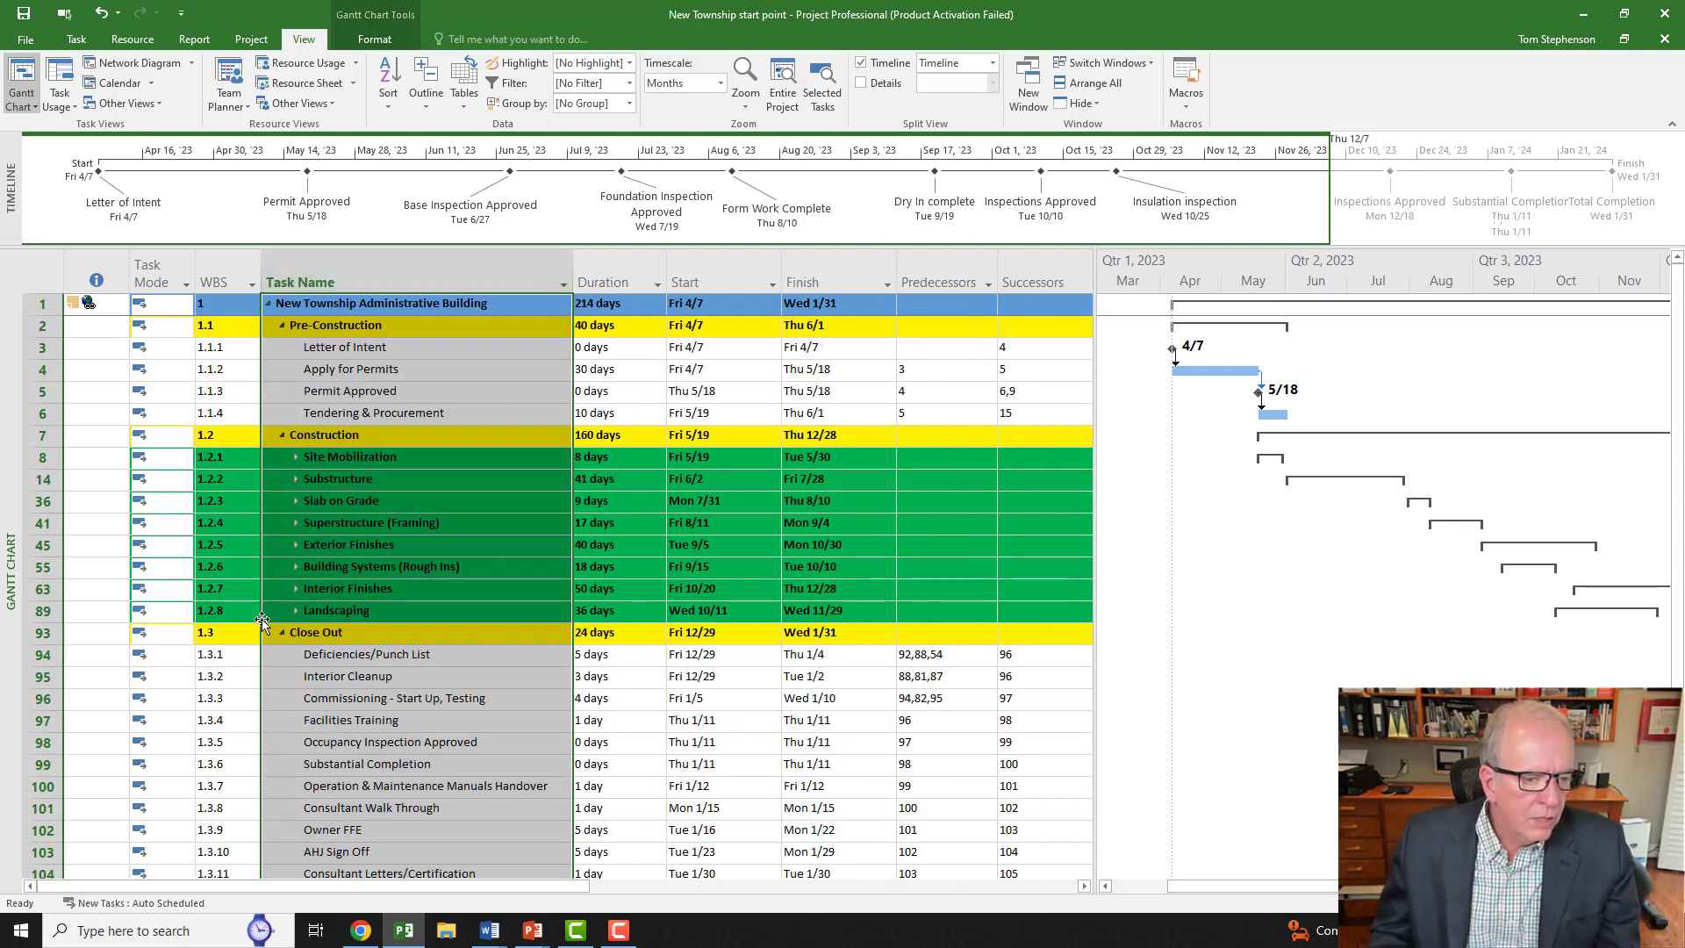
Step: Clear the column selection and expand the outline to level 4 tasks
{"action": "left_click", "coordinate": [230, 487]}
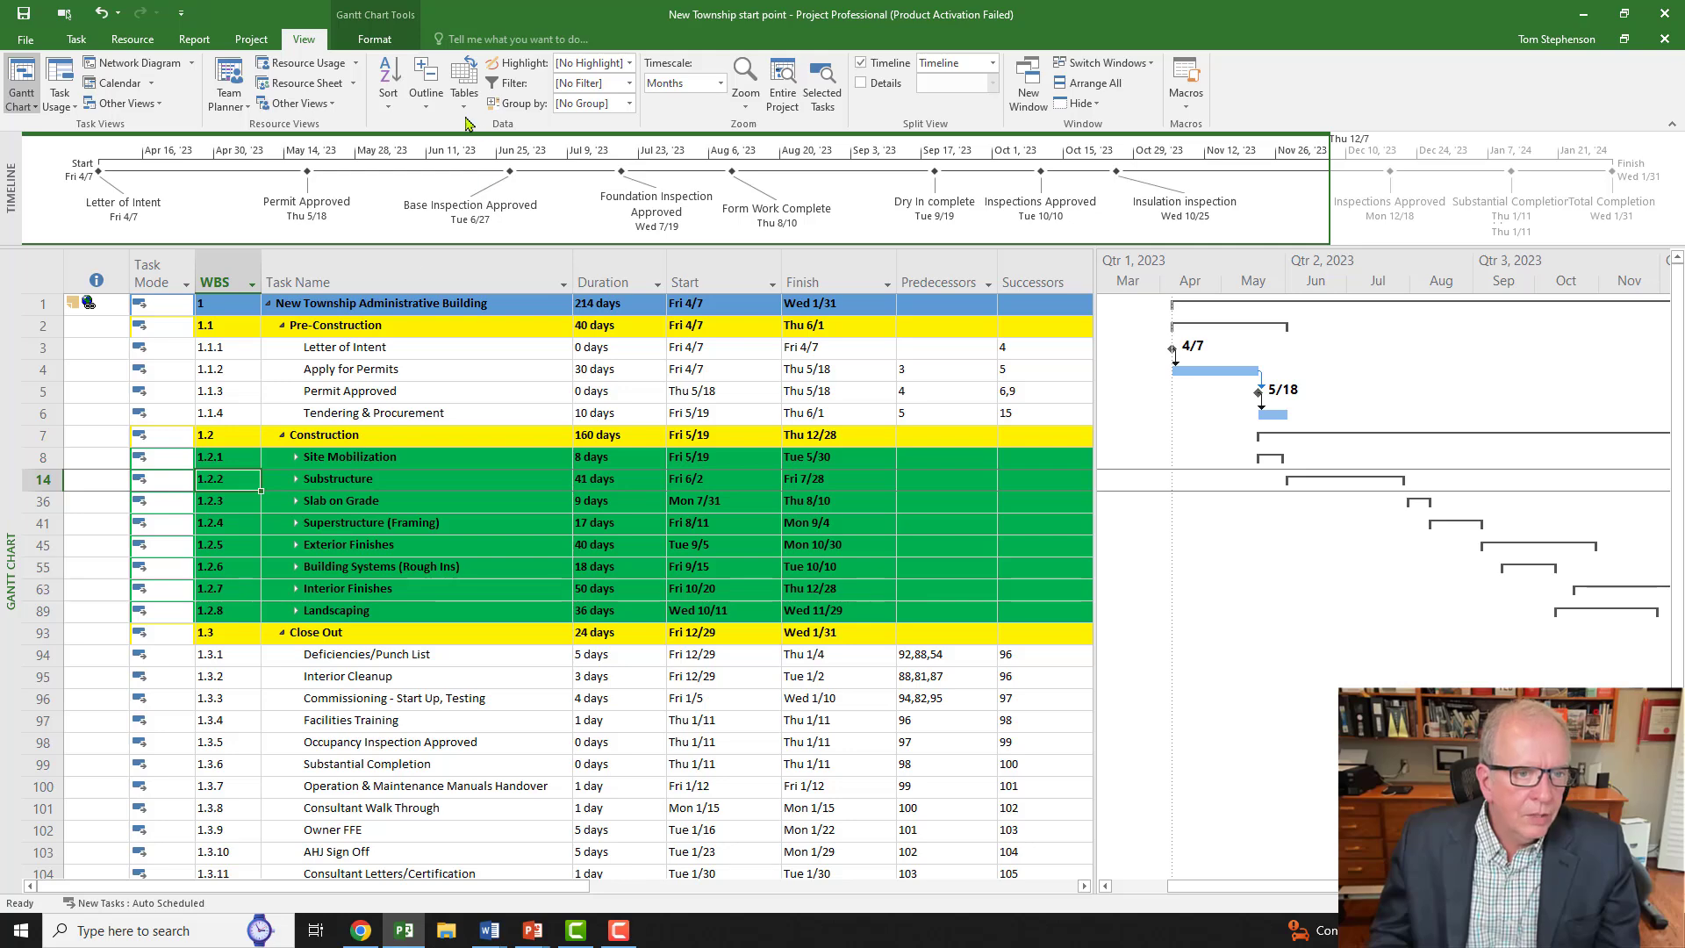
{"action": "left_click", "coordinate": [421, 106]}
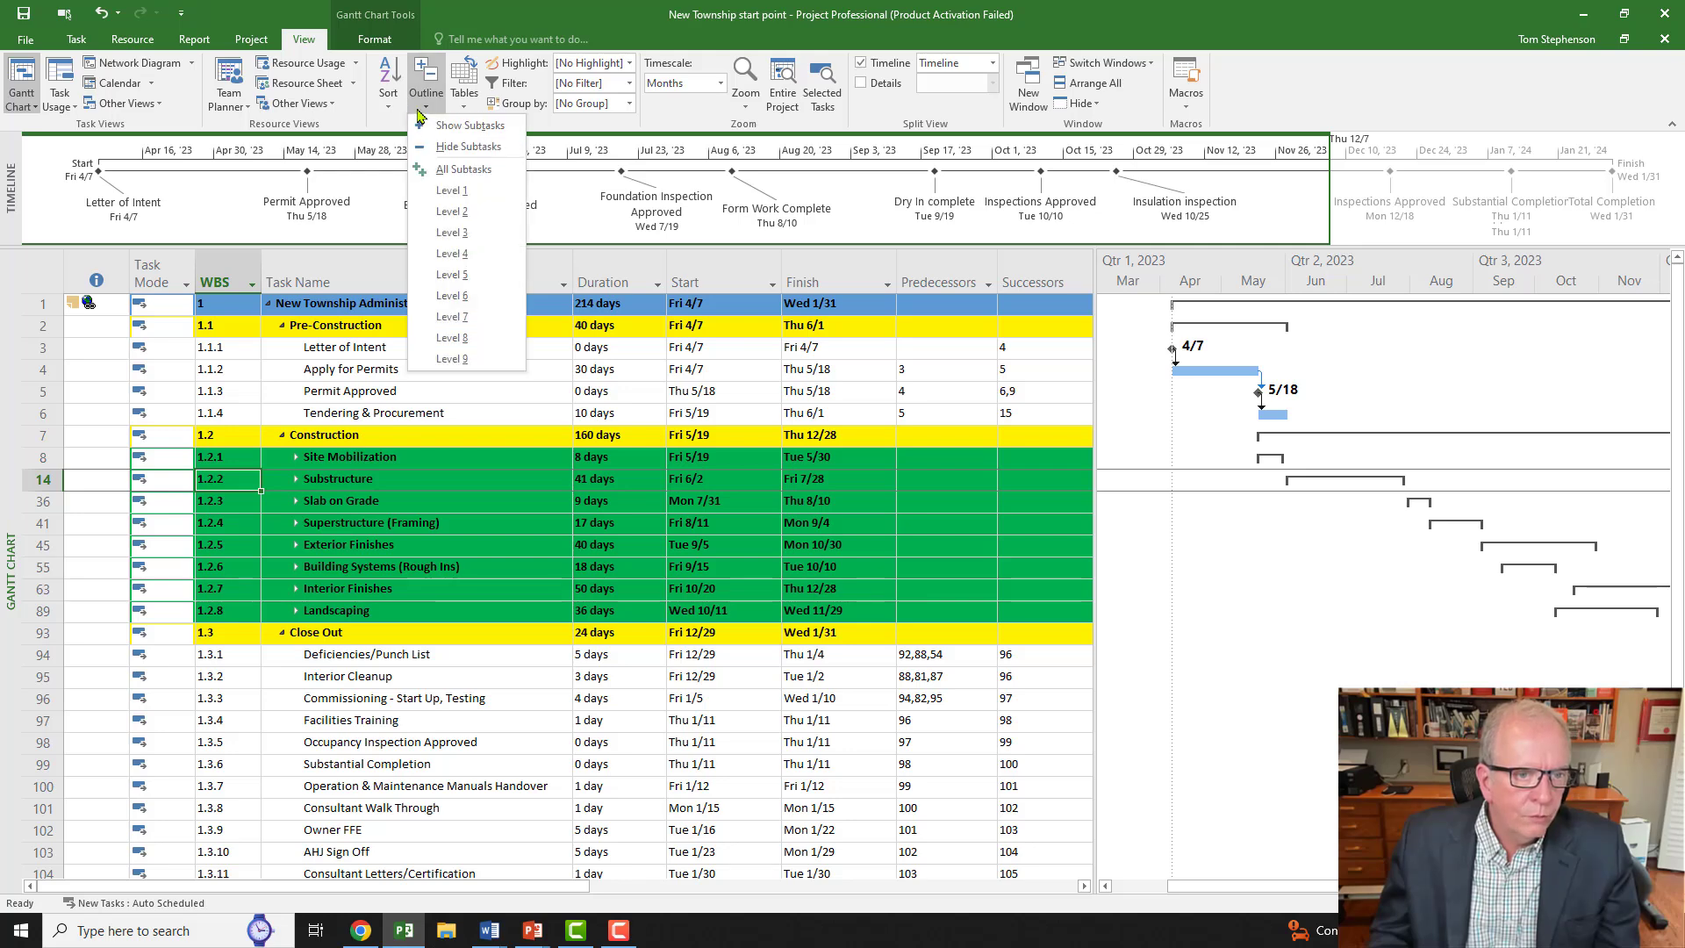
{"action": "left_click", "coordinate": [453, 254]}
{"action": "scroll", "coordinate": [236, 447], "scroll_direction": "down", "scroll_amount": 1}
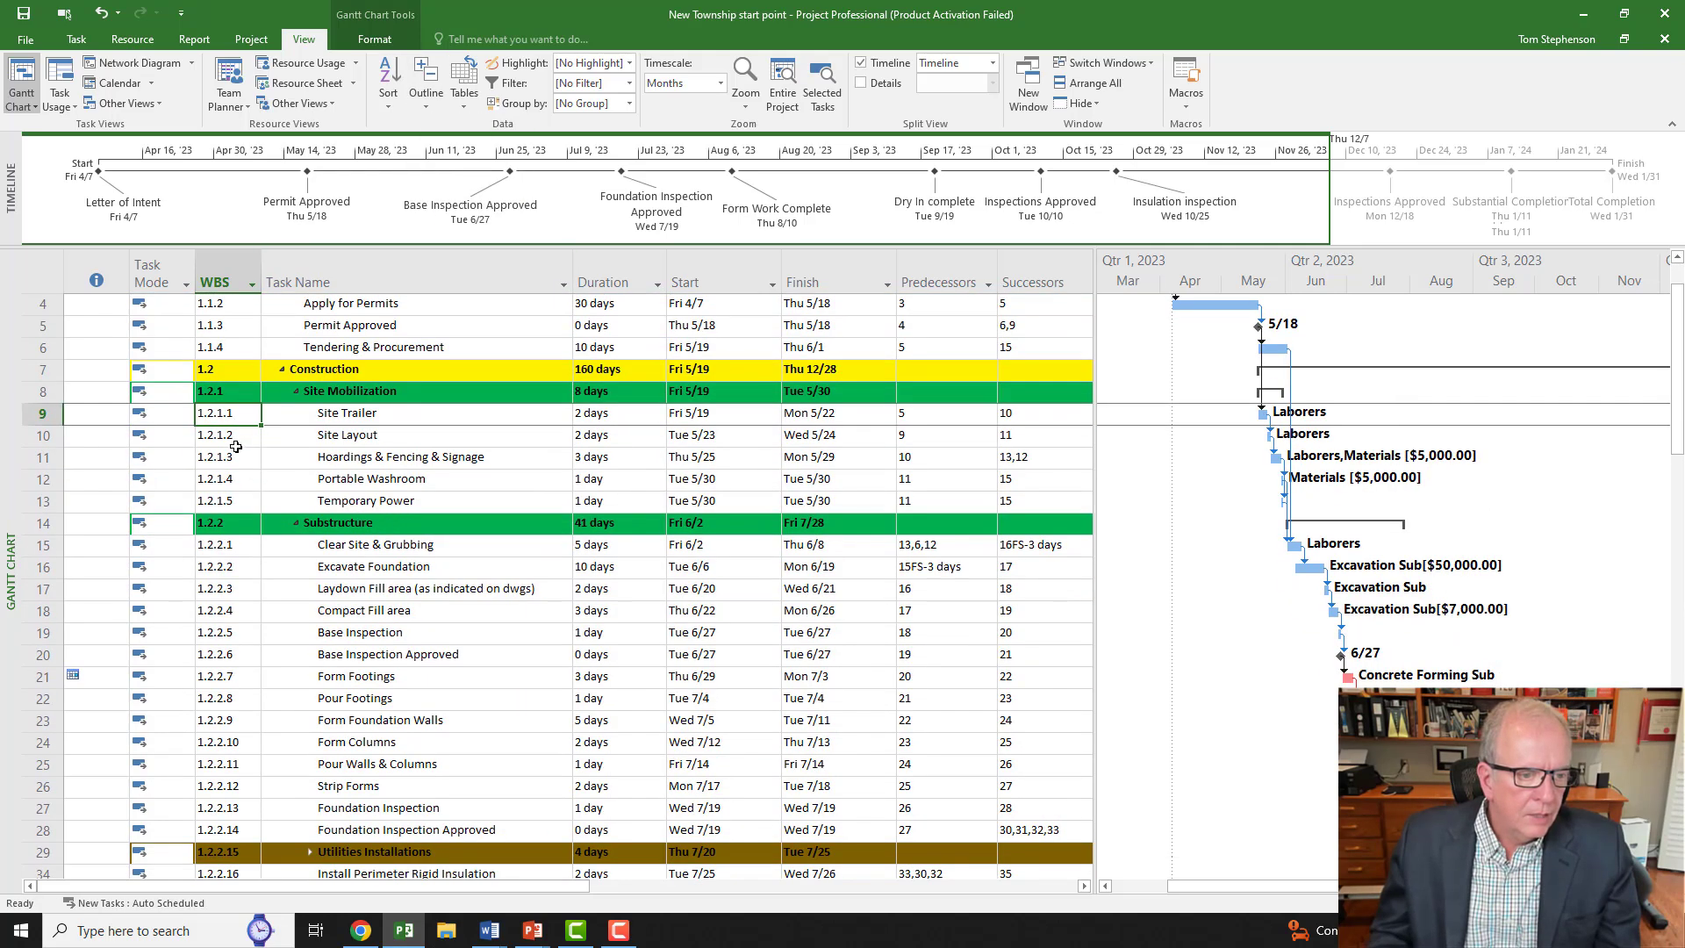
{"action": "scroll", "coordinate": [369, 605], "scroll_direction": "down", "scroll_amount": 5}
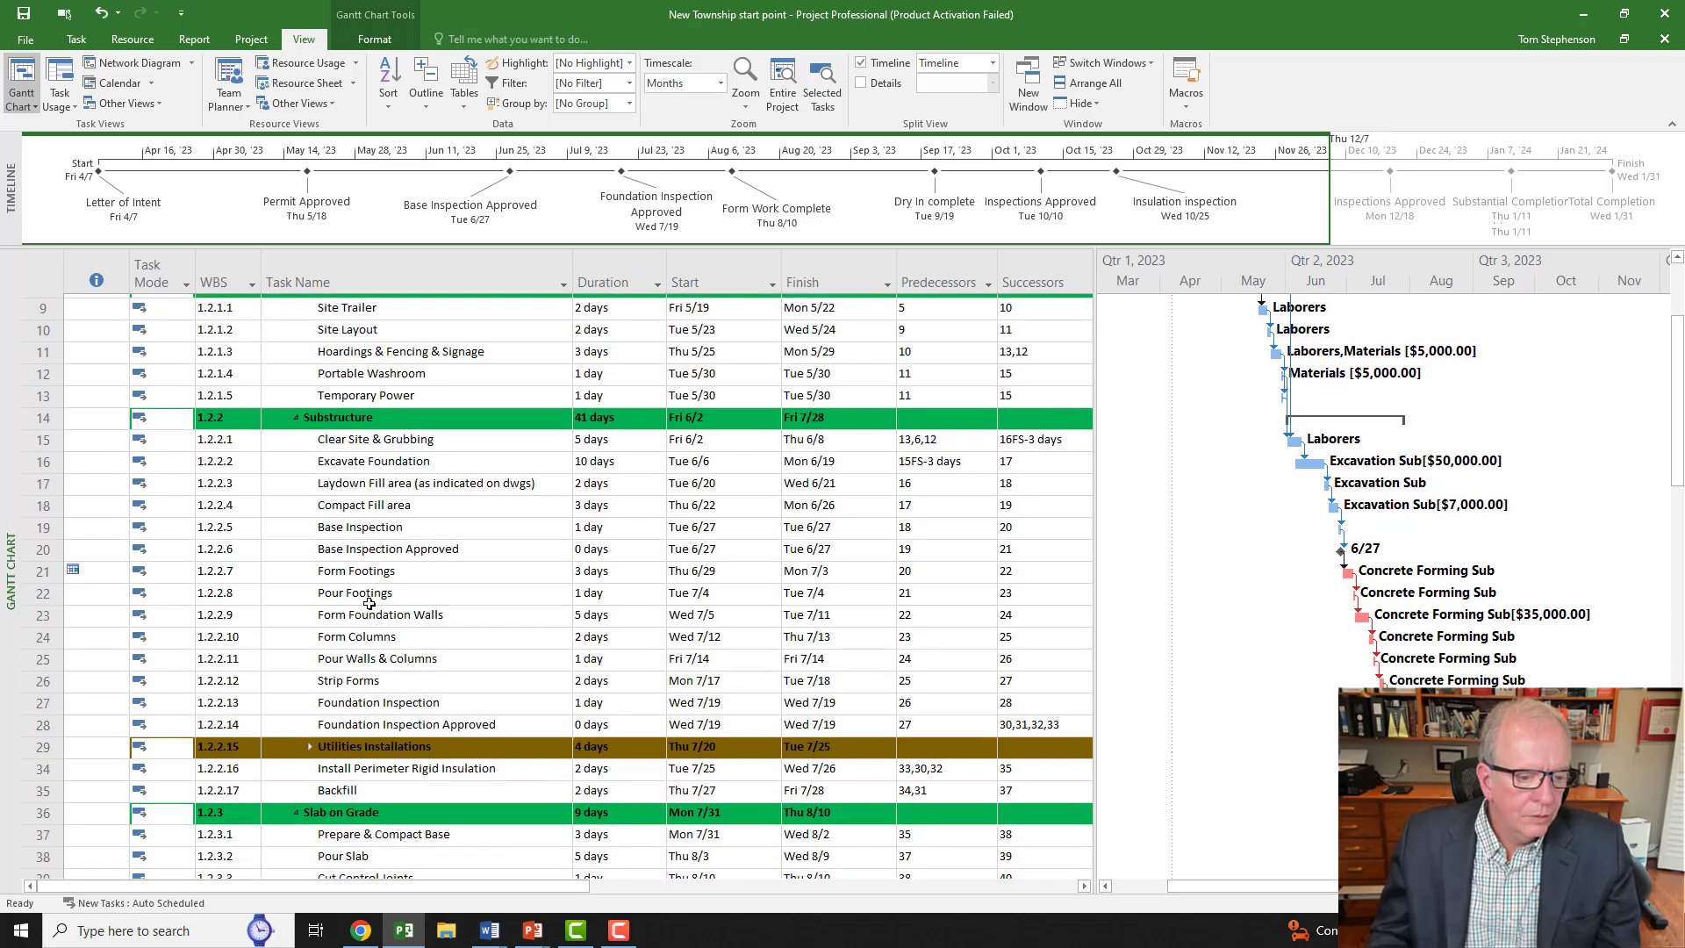
{"action": "scroll", "coordinate": [395, 527], "scroll_direction": "up", "scroll_amount": 3}
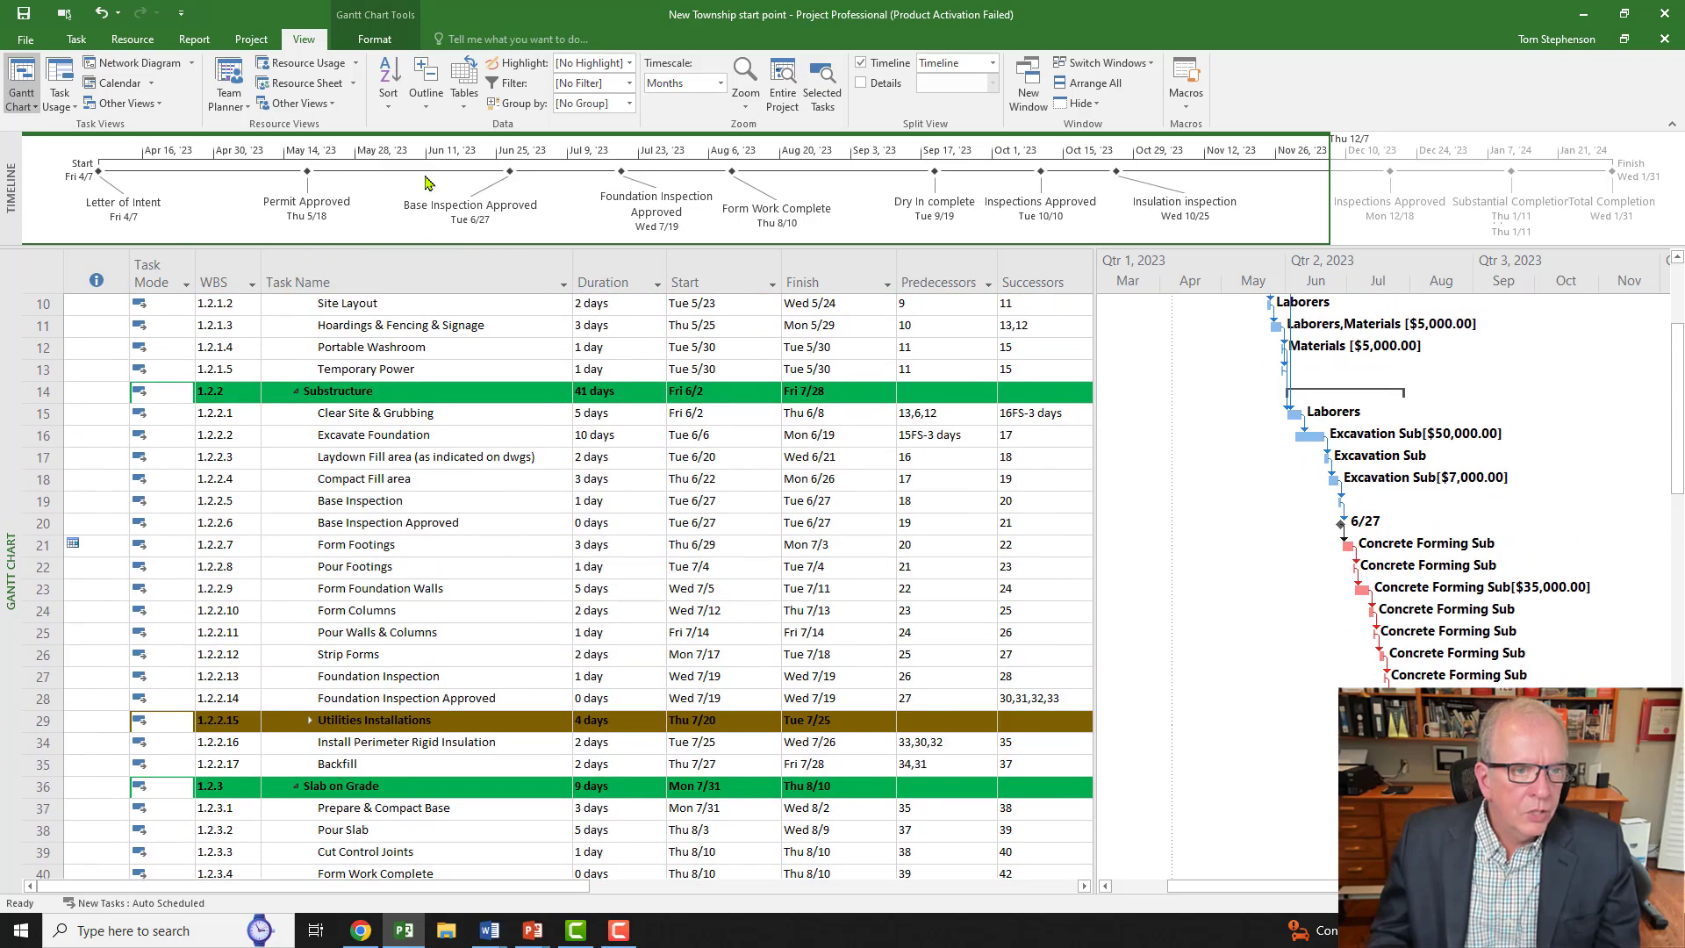
{"action": "scroll", "coordinate": [425, 431], "scroll_direction": "down", "scroll_amount": 4}
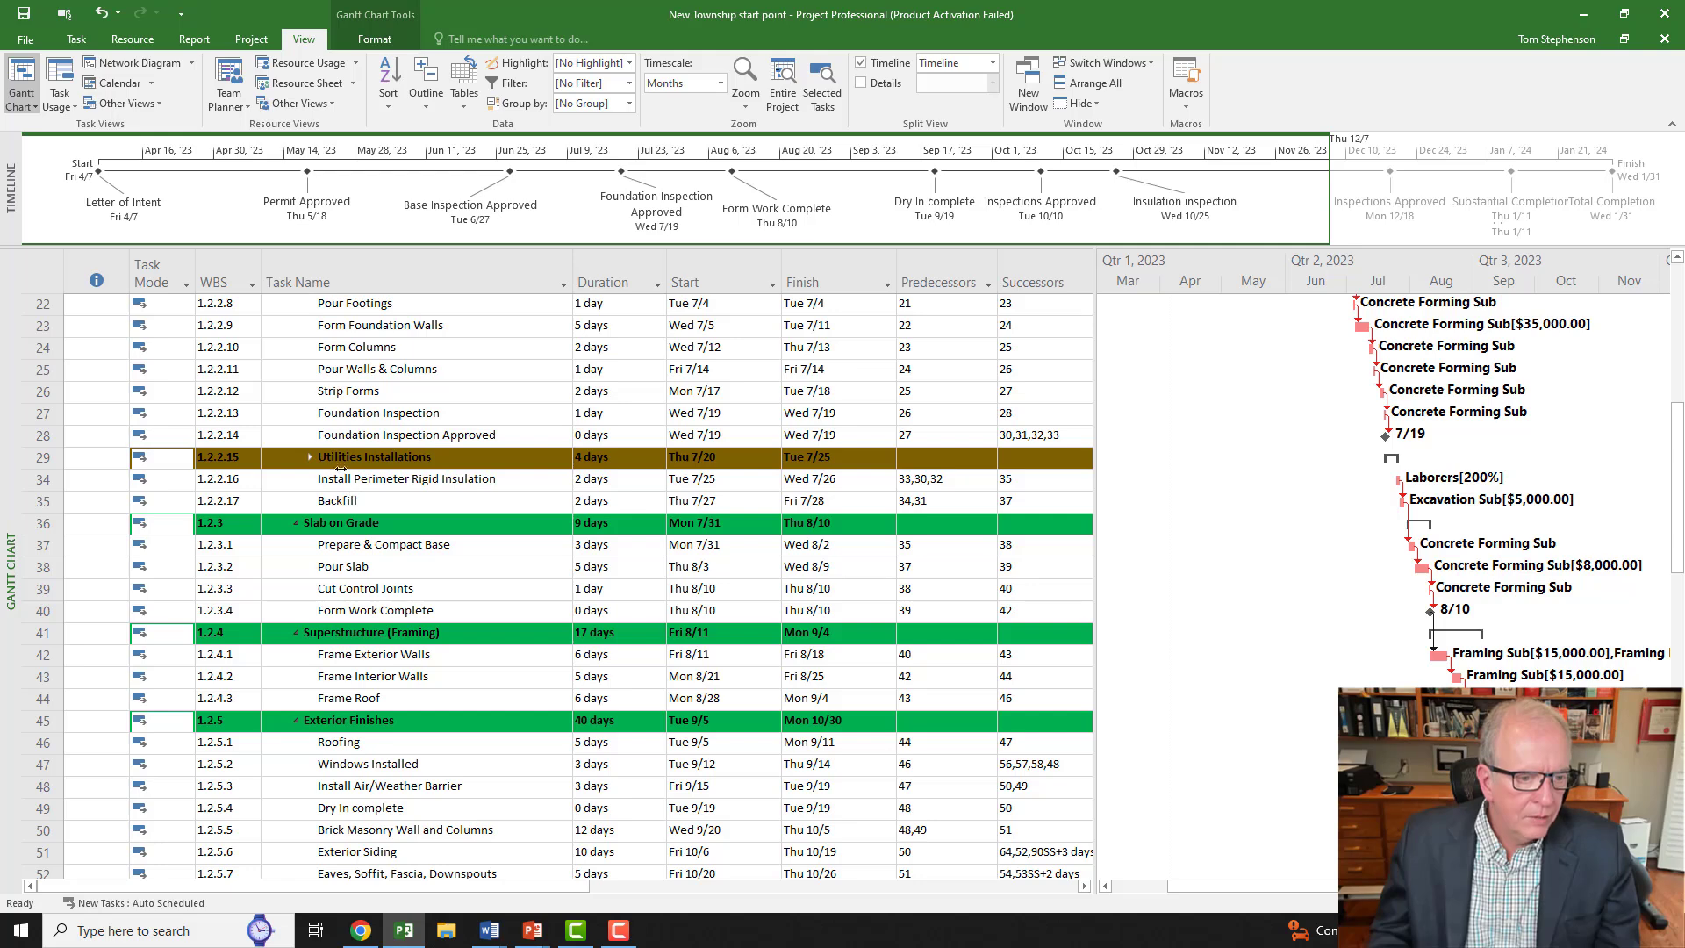
Step: Expand the outline to level 5 and review the Utilities Installations subtasks 1.2.2.15.1–1.2.2.15.4
{"action": "left_click", "coordinate": [426, 97]}
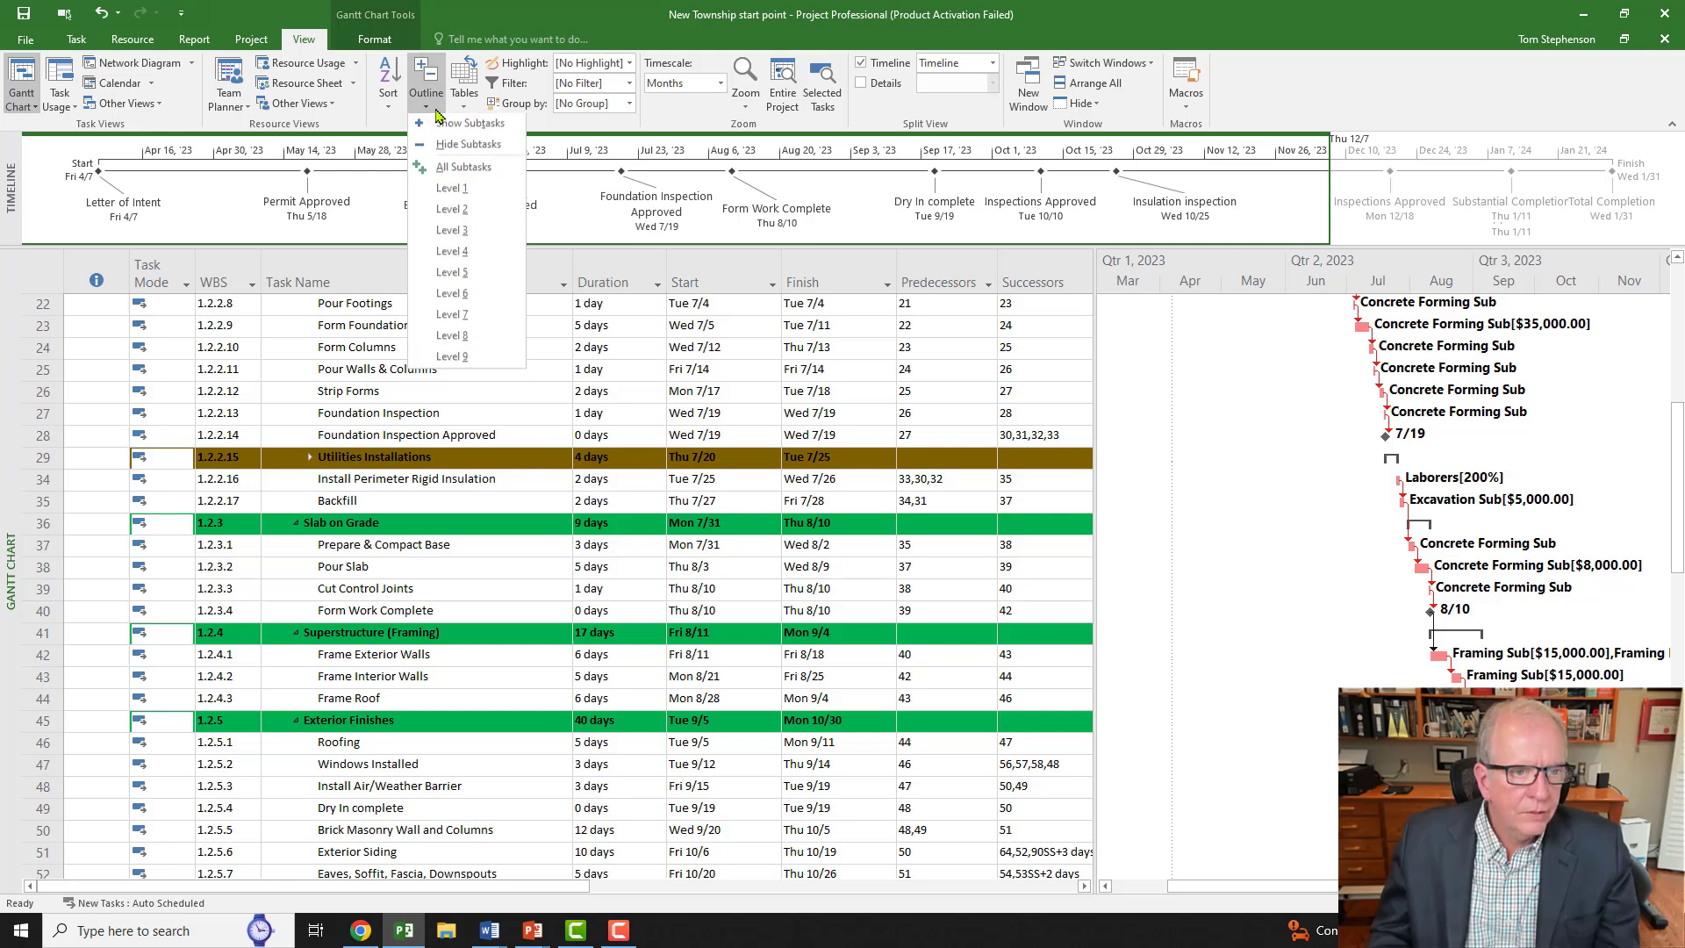
{"action": "left_click", "coordinate": [452, 275]}
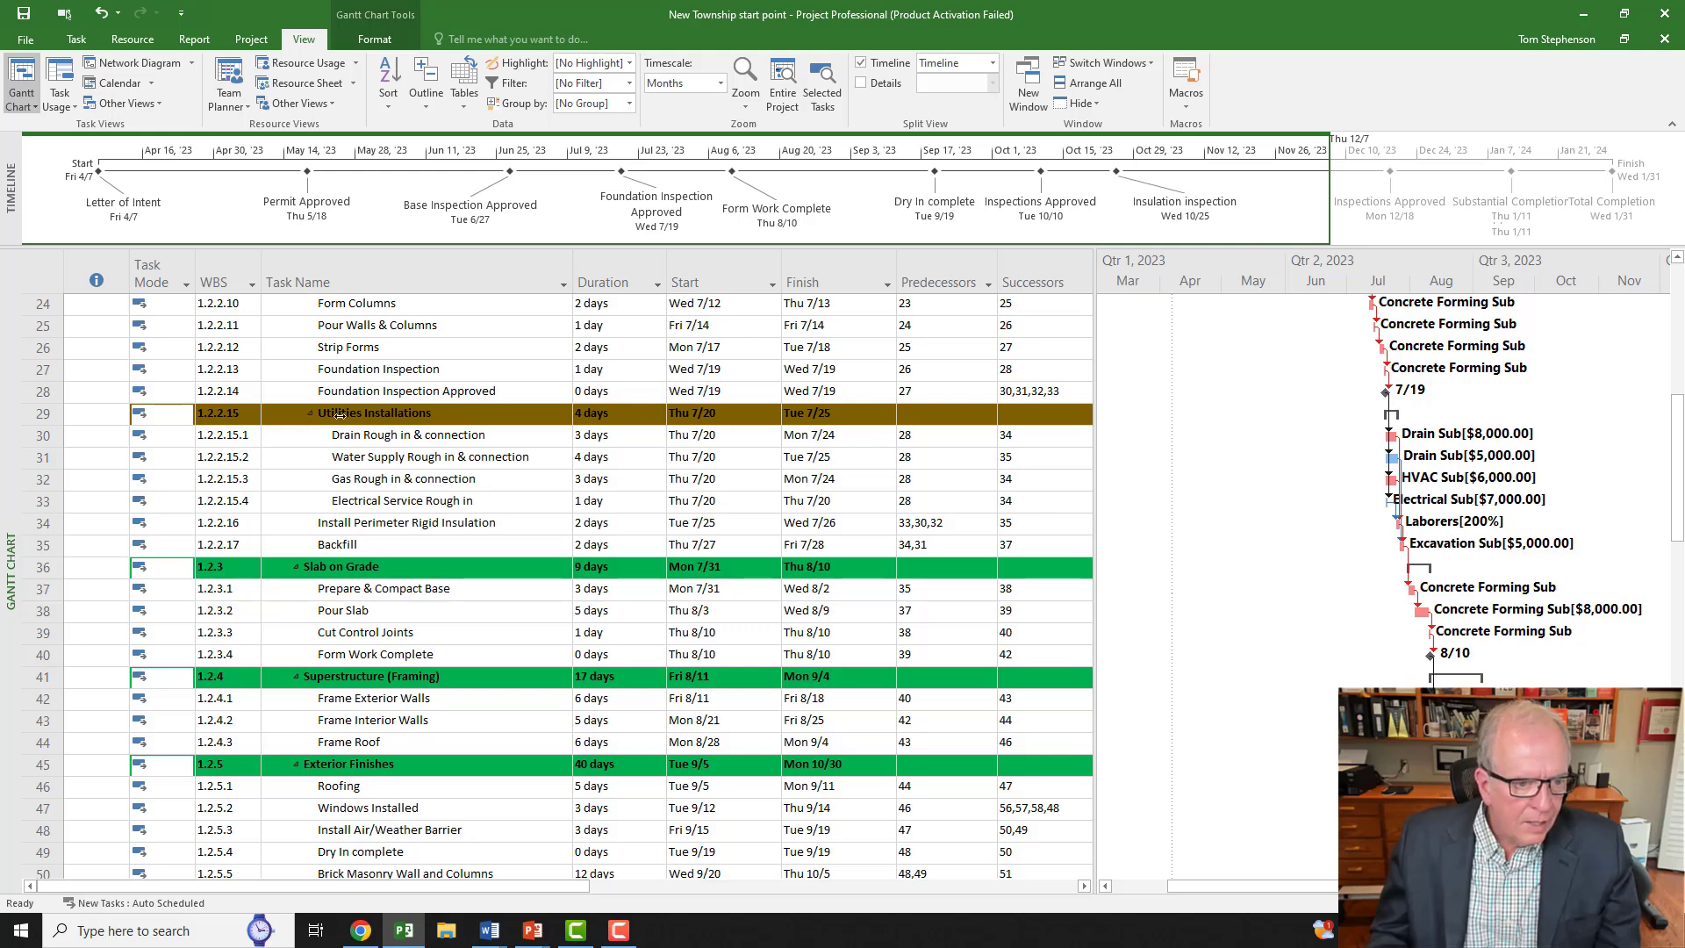
{"action": "scroll", "coordinate": [339, 414], "scroll_direction": "up", "scroll_amount": 2}
{"action": "scroll", "coordinate": [339, 414], "scroll_direction": "up", "scroll_amount": 4}
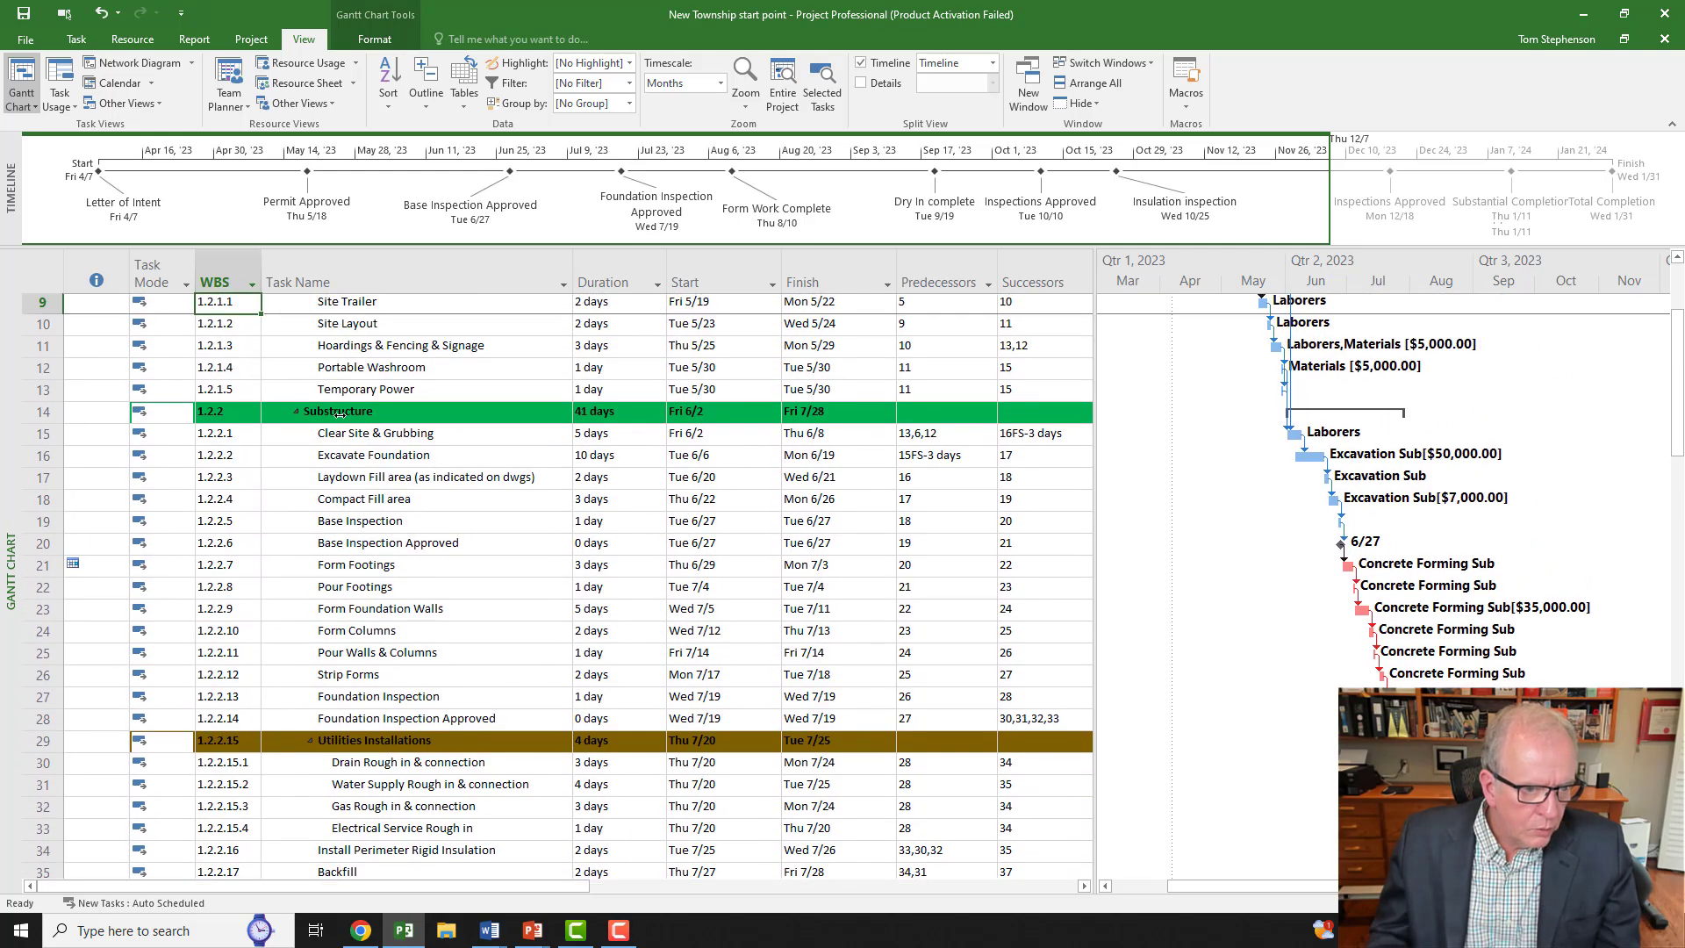
{"action": "scroll", "coordinate": [341, 489], "scroll_direction": "down", "scroll_amount": 3}
{"action": "scroll", "coordinate": [341, 489], "scroll_direction": "down", "scroll_amount": 1}
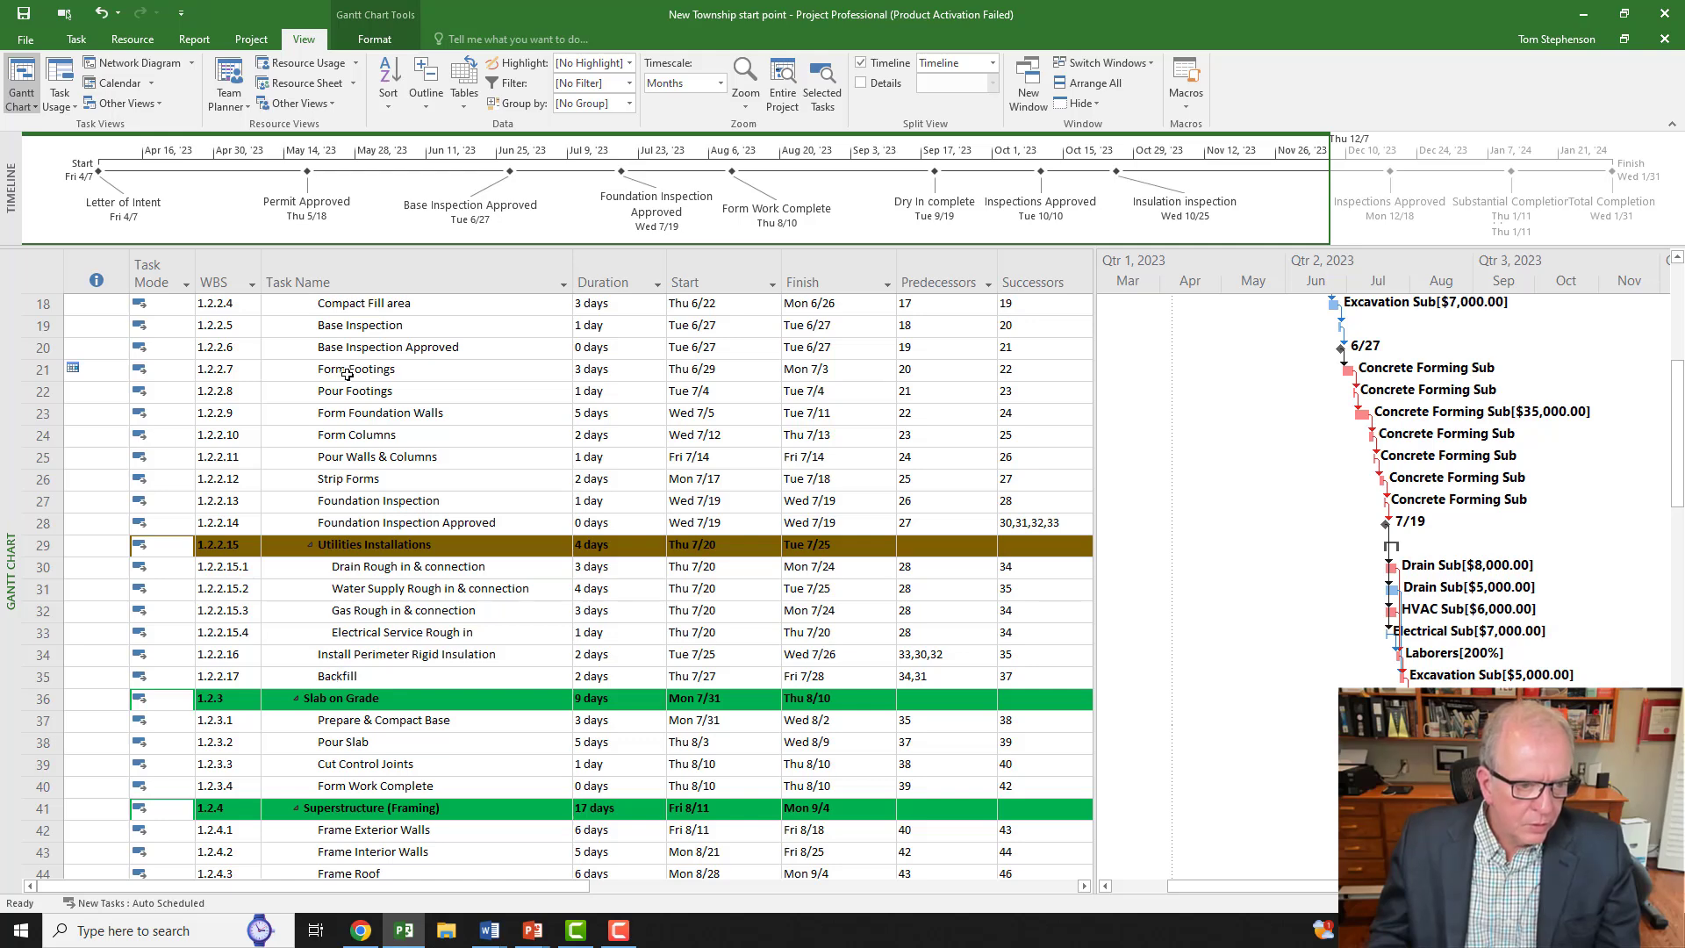
{"action": "scroll", "coordinate": [338, 501], "scroll_direction": "up", "scroll_amount": 4}
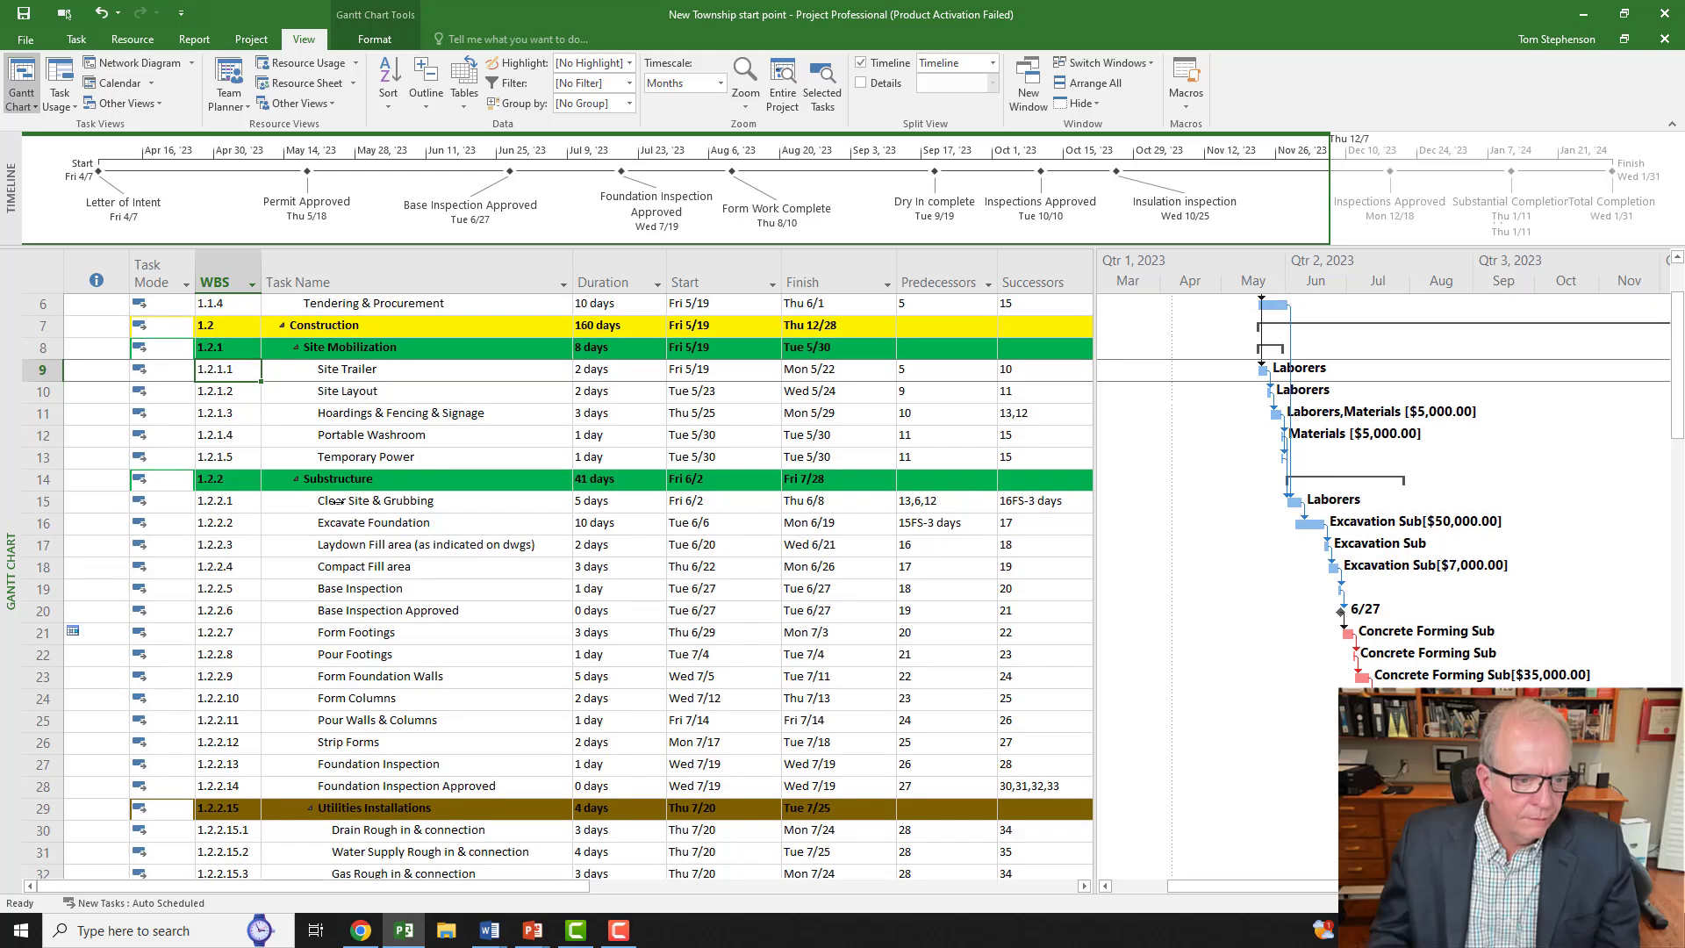
{"action": "scroll", "coordinate": [338, 503], "scroll_direction": "down", "scroll_amount": 2}
{"action": "scroll", "coordinate": [338, 502], "scroll_direction": "down", "scroll_amount": 2}
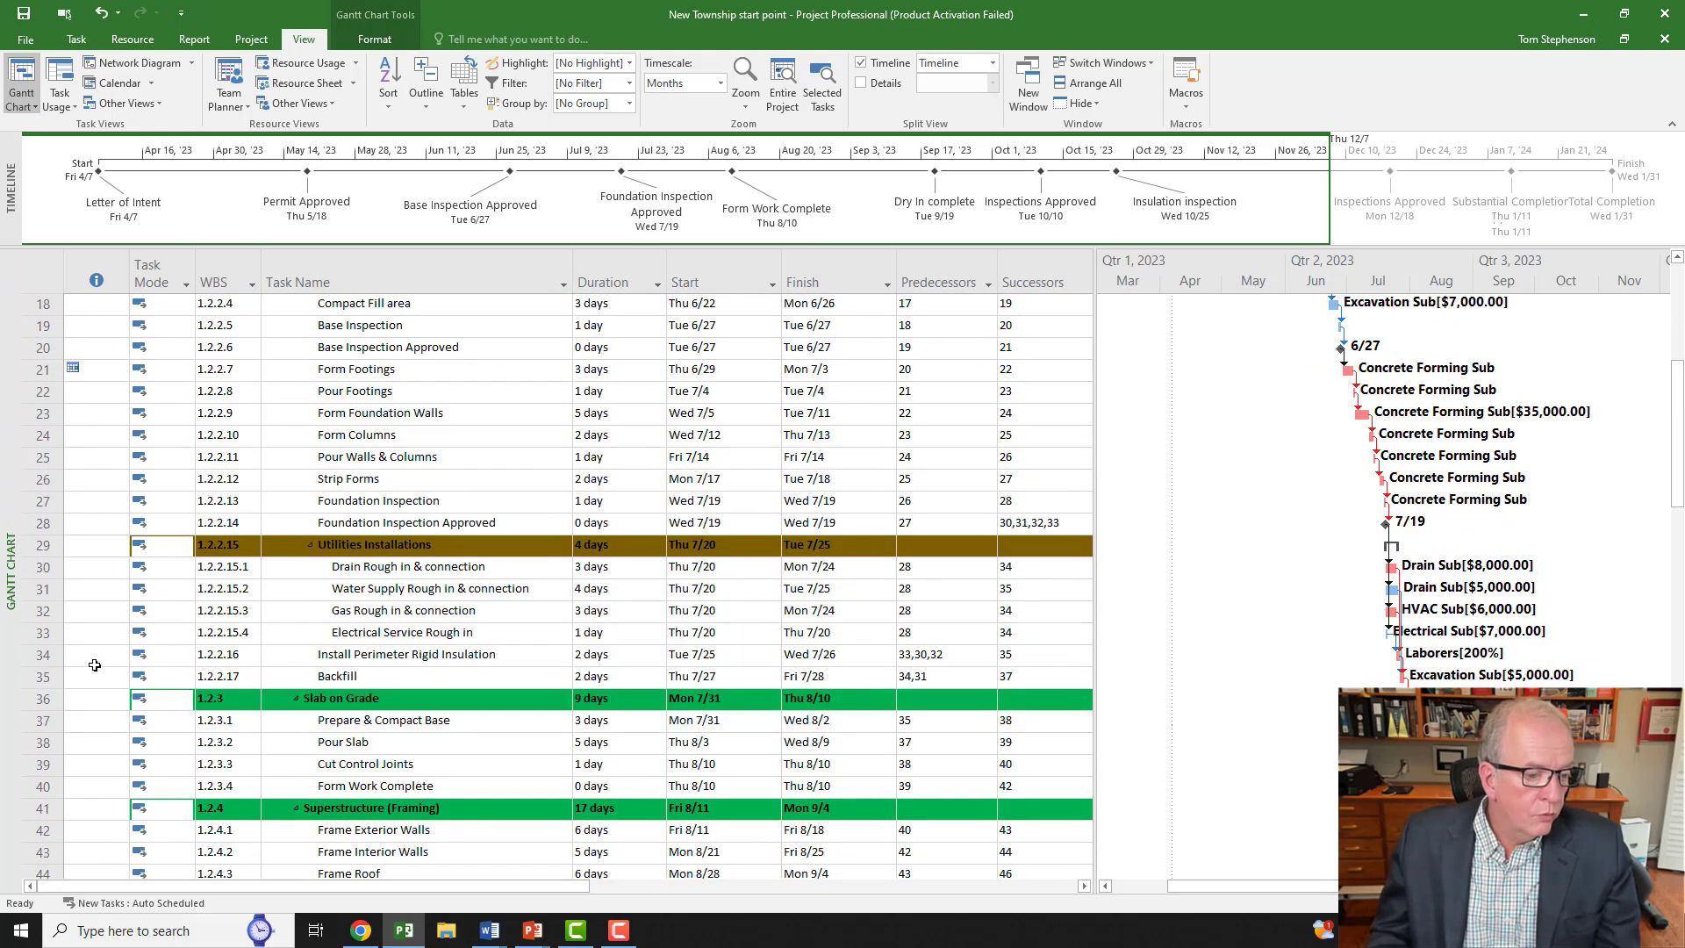
Step: Drag Install Perimeter Rigid Insulation and Backfill rows above the Utilities Installations summary row
{"action": "left_click", "coordinate": [41, 656]}
{"action": "left_click_drag", "start_coordinate": [45, 660], "coordinate": [55, 528]}
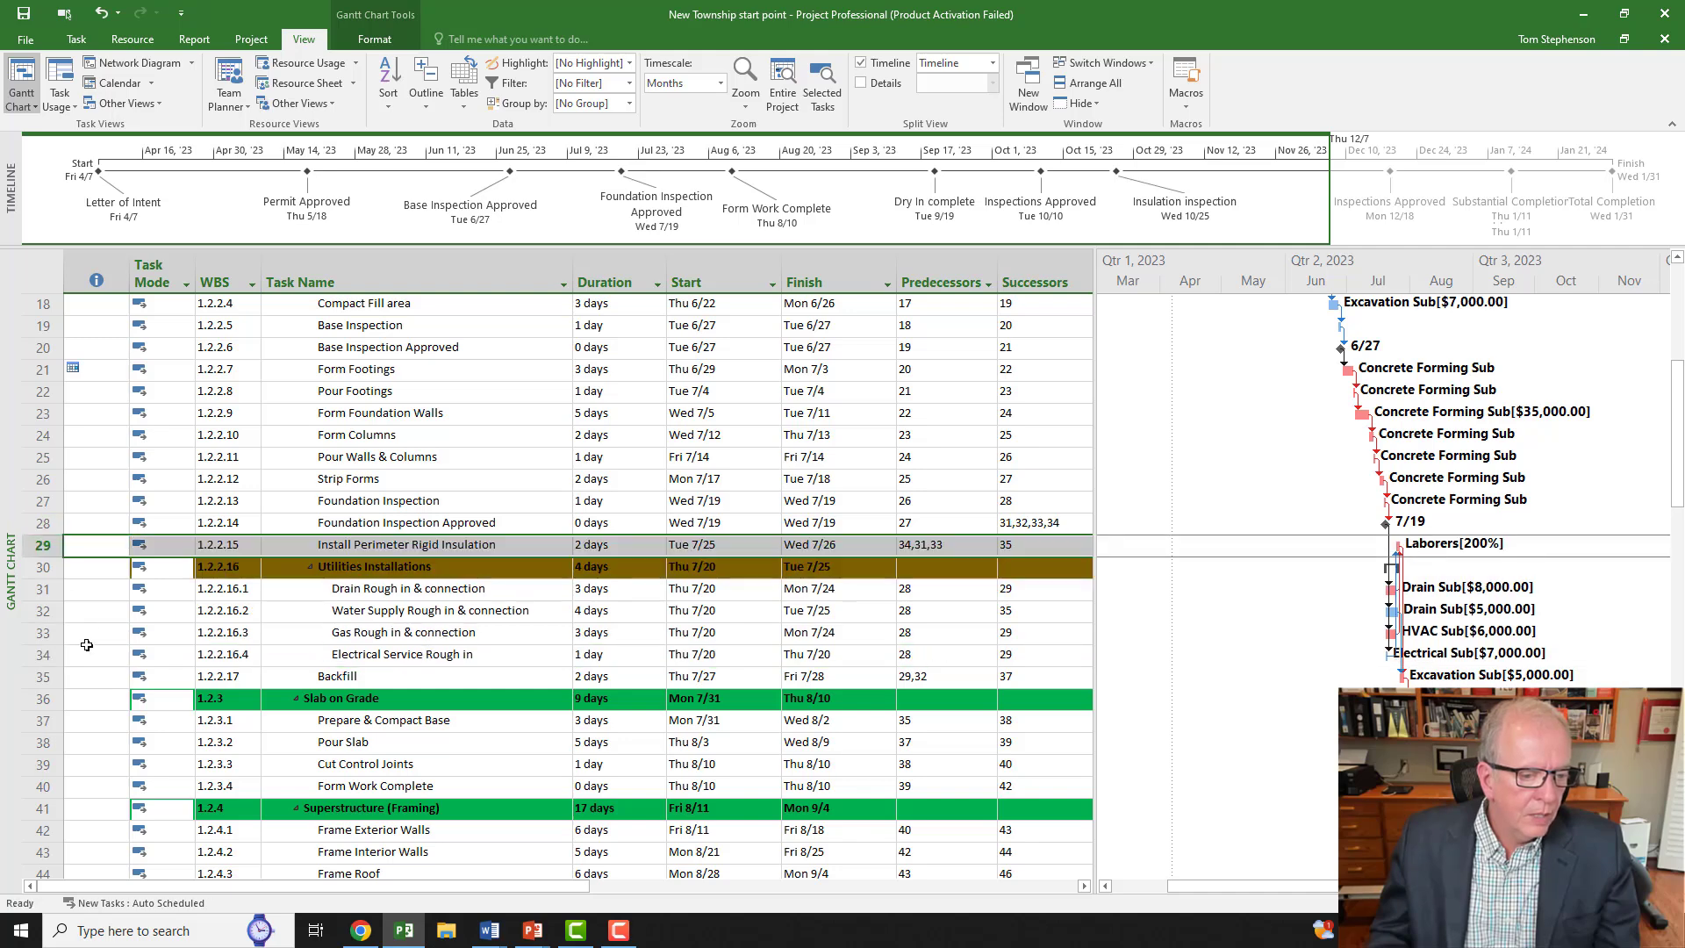
{"action": "left_click", "coordinate": [48, 681]}
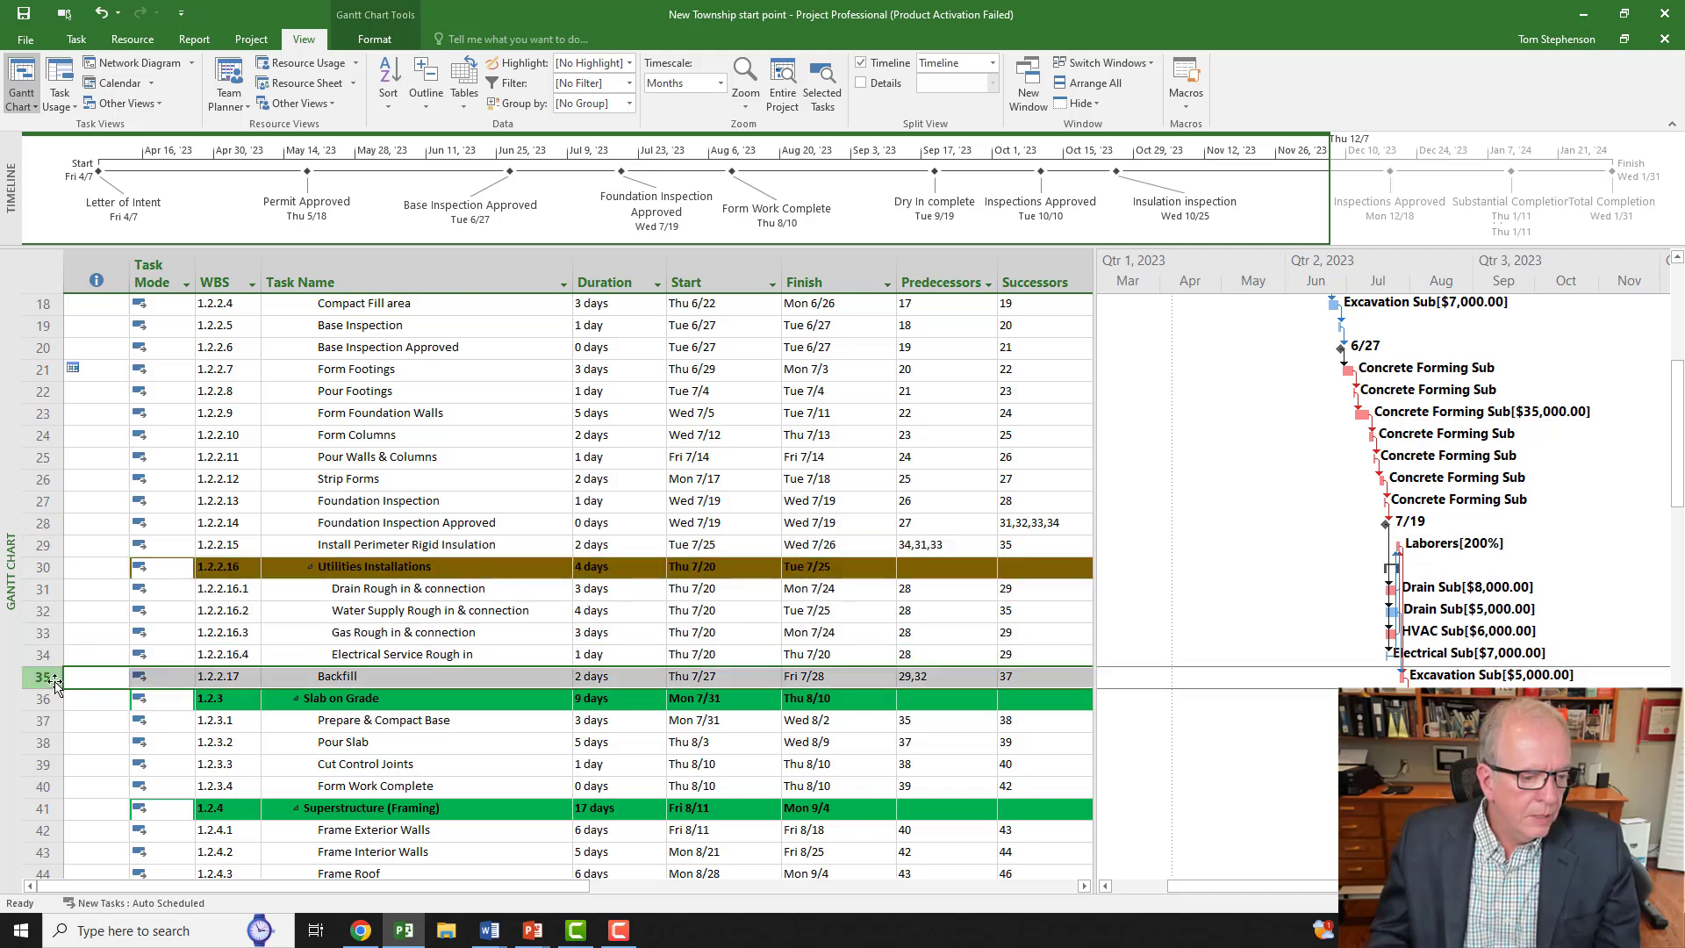
{"action": "left_click_drag", "start_coordinate": [54, 683], "coordinate": [63, 546]}
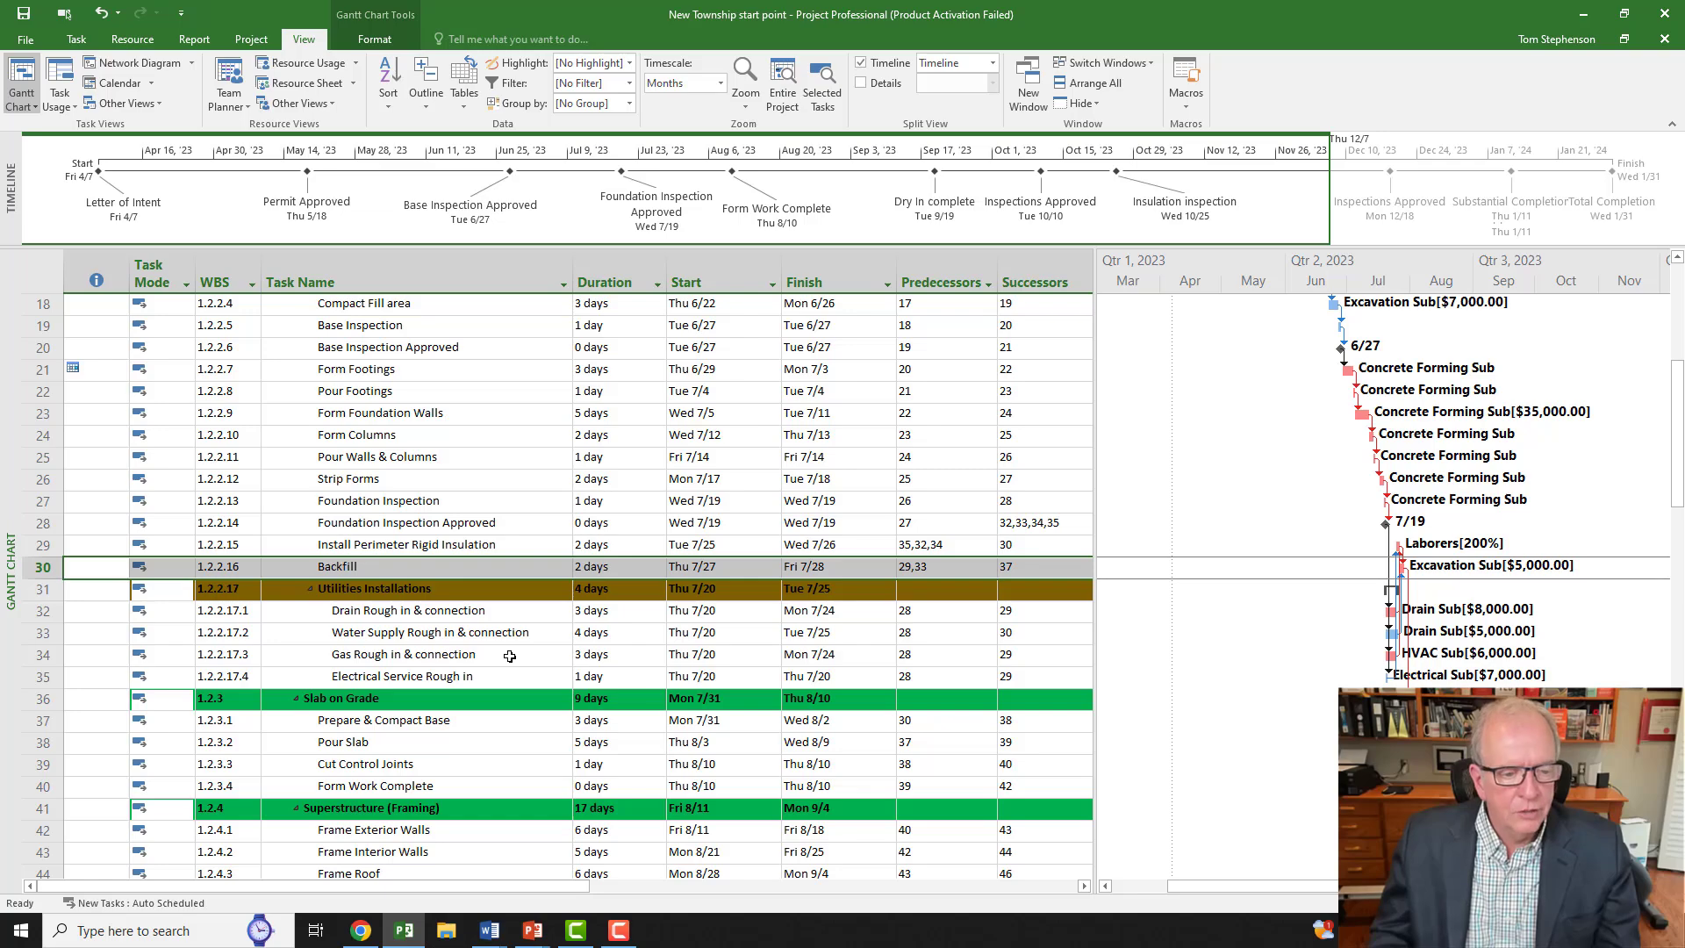
{"action": "scroll", "coordinate": [510, 657], "scroll_direction": "down", "scroll_amount": 1}
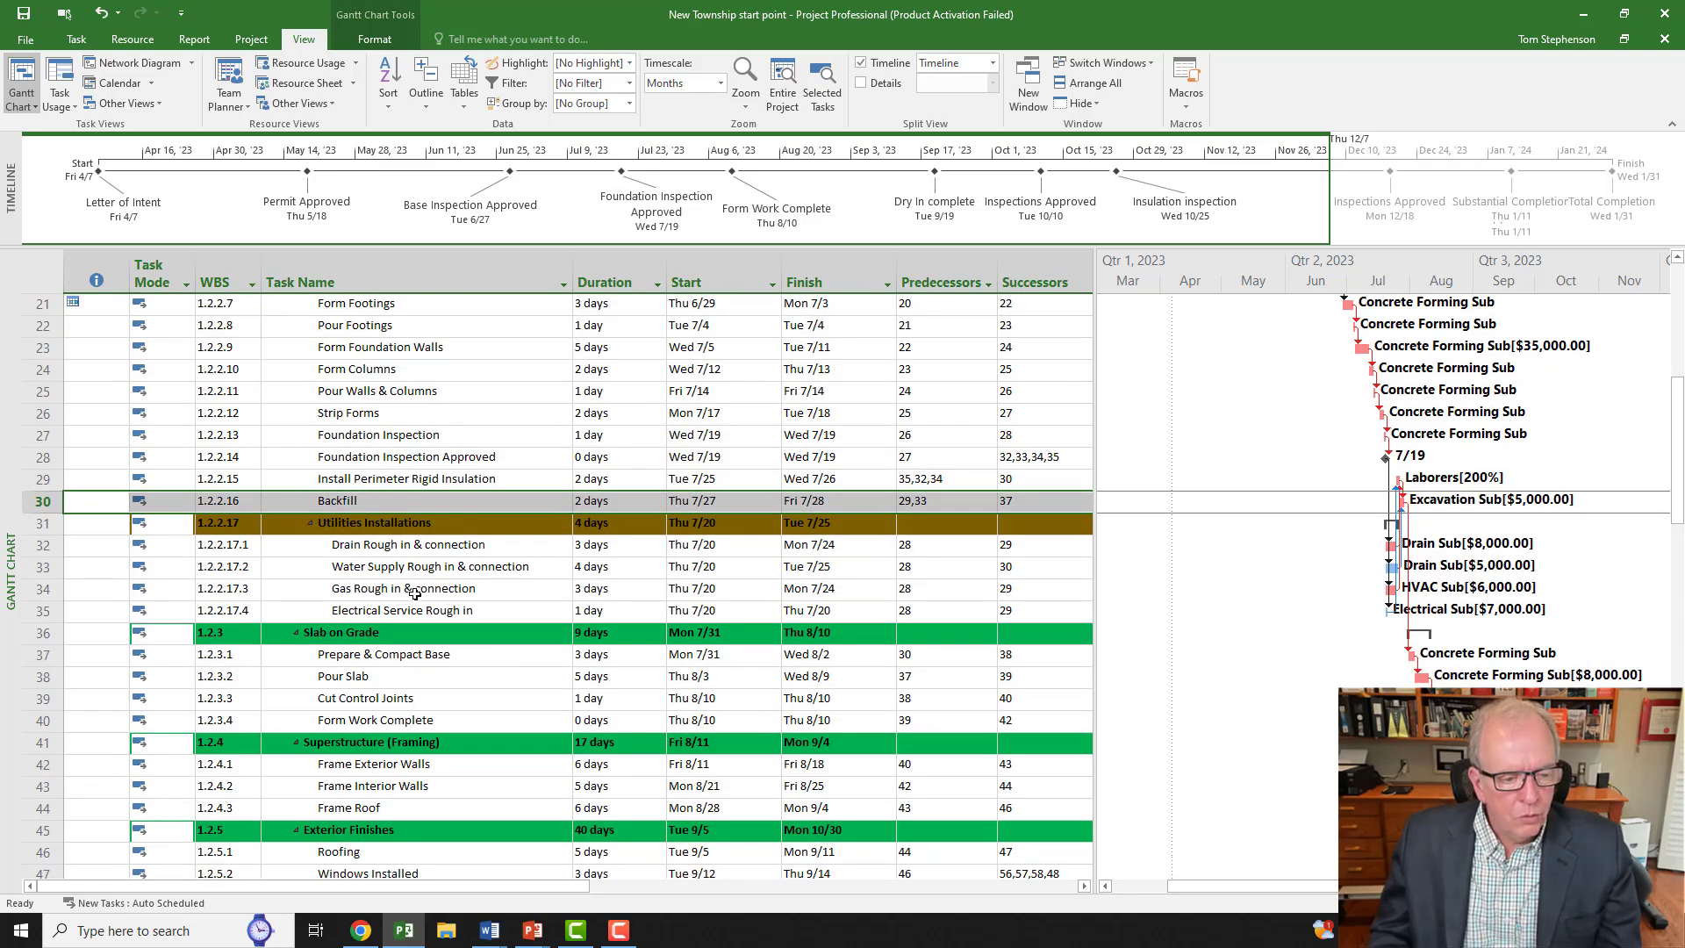
{"action": "scroll", "coordinate": [416, 590], "scroll_direction": "down", "scroll_amount": 7}
{"action": "scroll", "coordinate": [416, 573], "scroll_direction": "down", "scroll_amount": 2}
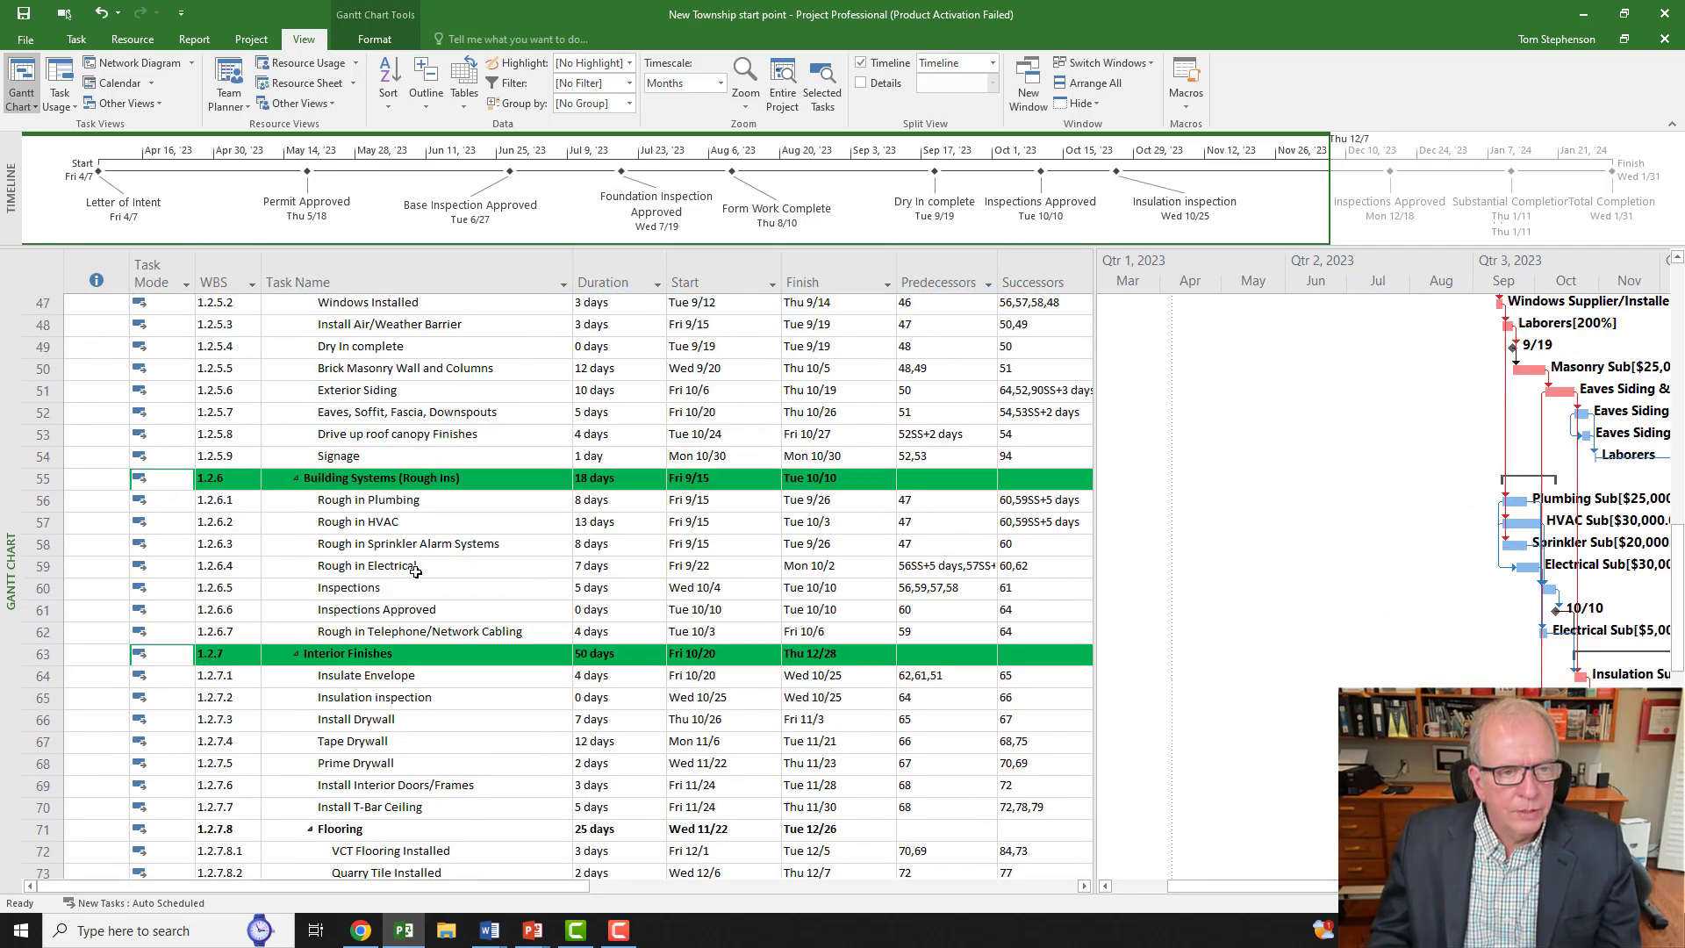
{"action": "scroll", "coordinate": [416, 573], "scroll_direction": "up", "scroll_amount": 9}
{"action": "left_click", "coordinate": [428, 101]}
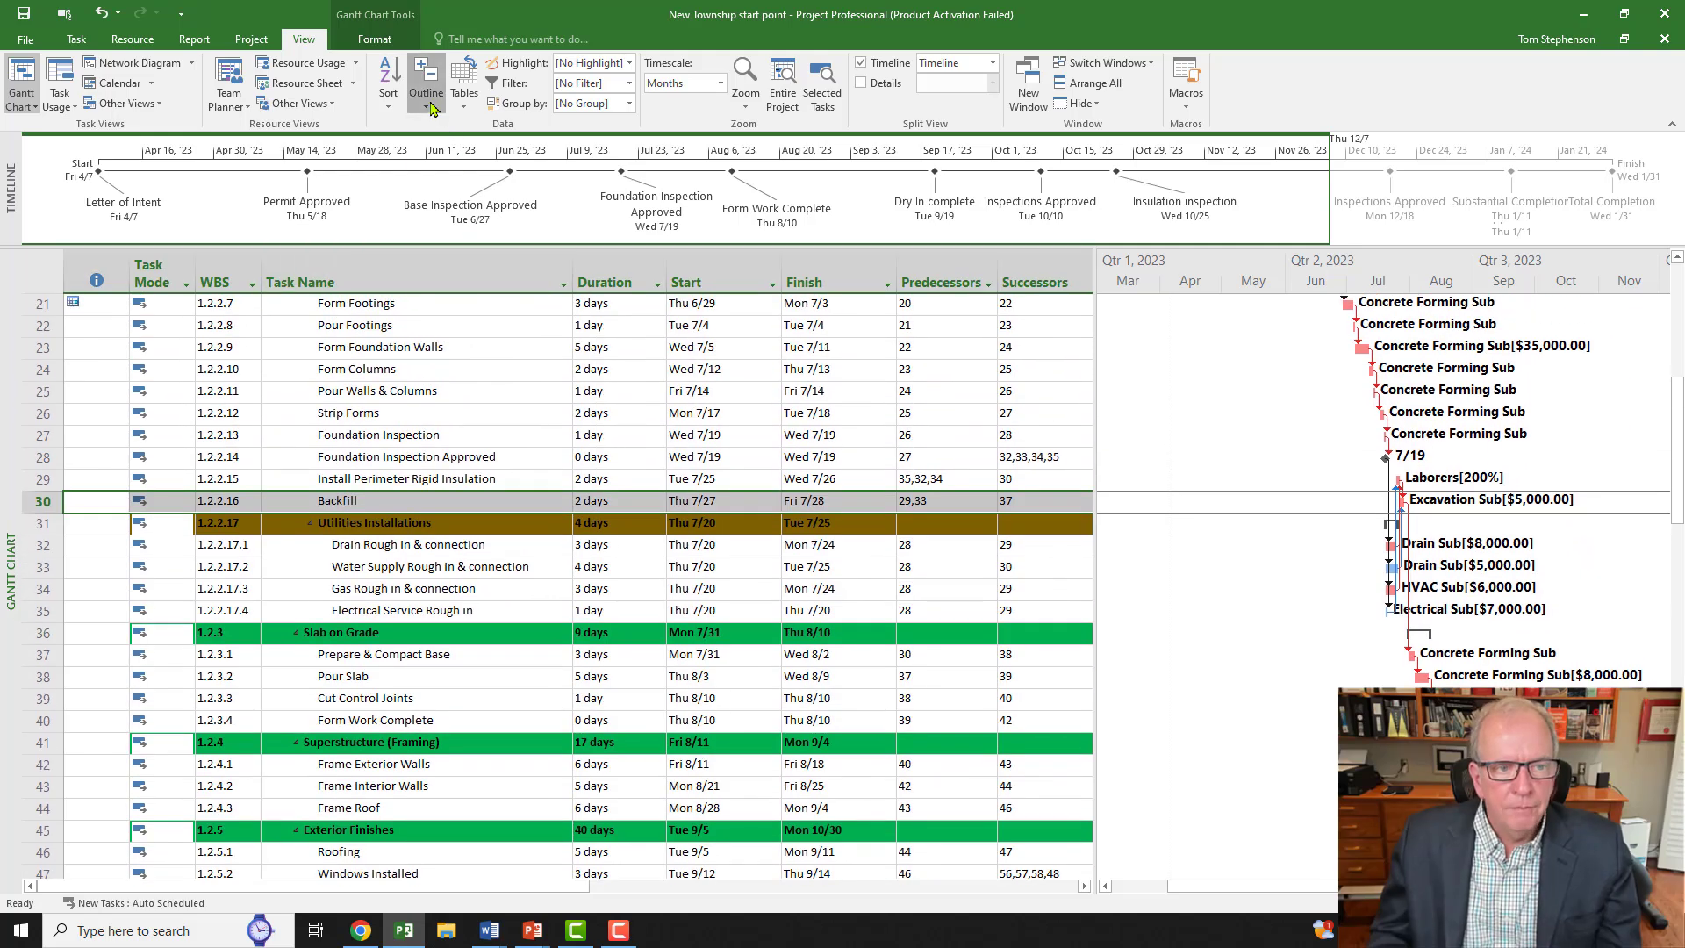
{"action": "left_click", "coordinate": [439, 168]}
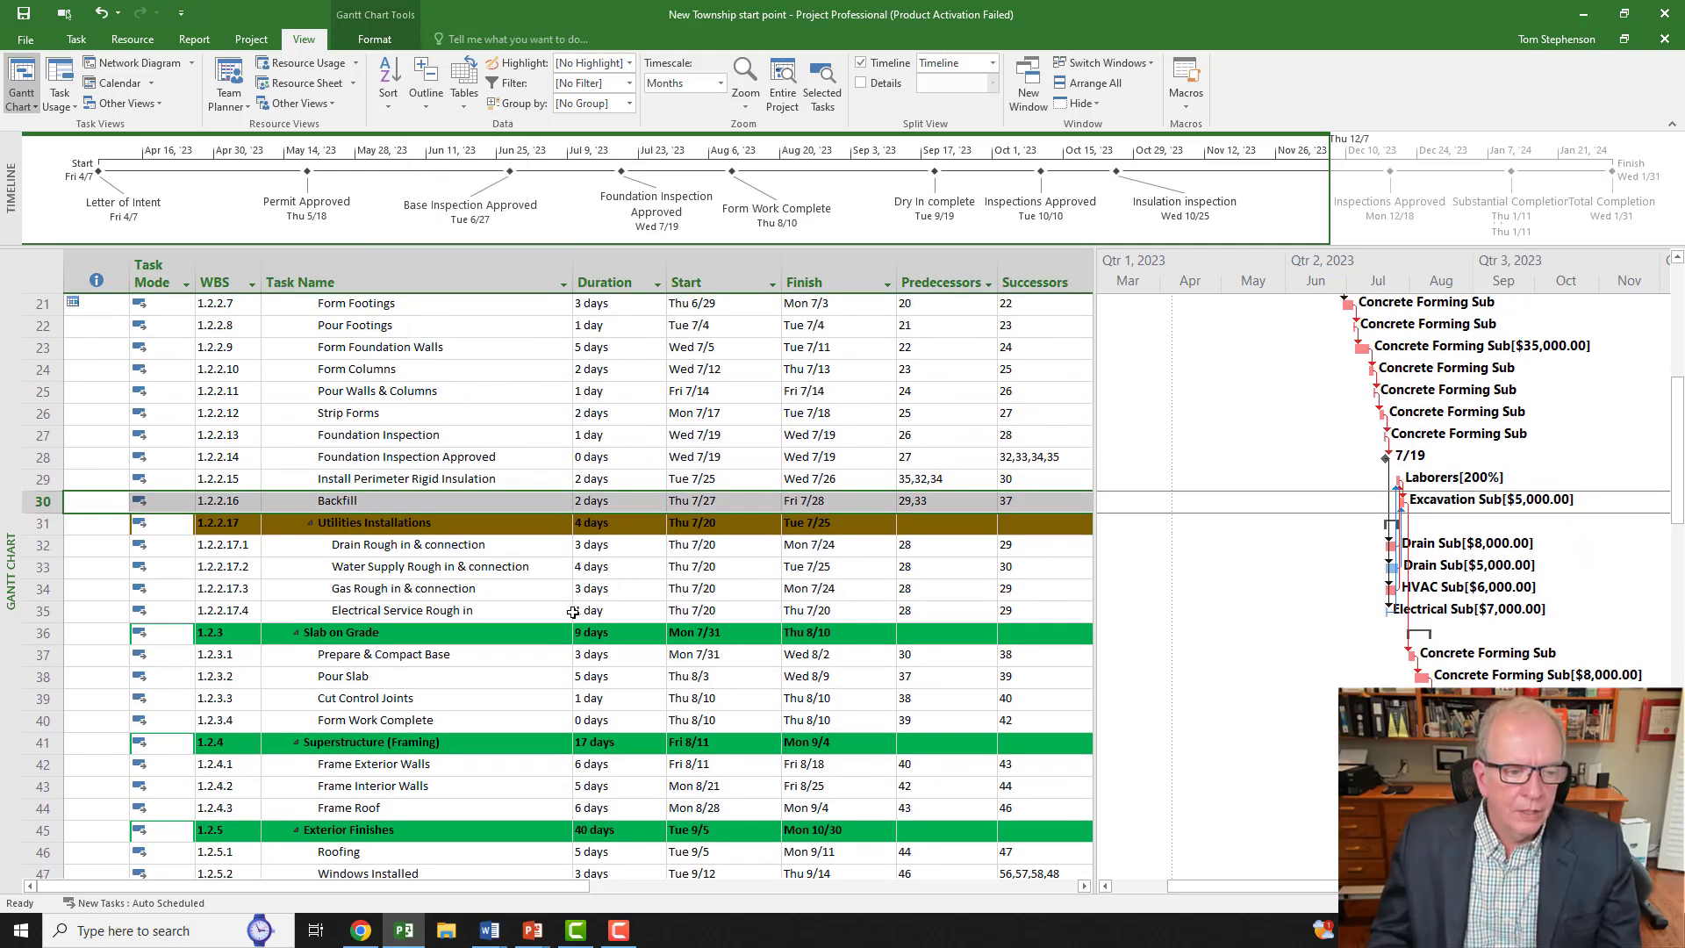
{"action": "scroll", "coordinate": [319, 522], "scroll_direction": "up", "scroll_amount": 3}
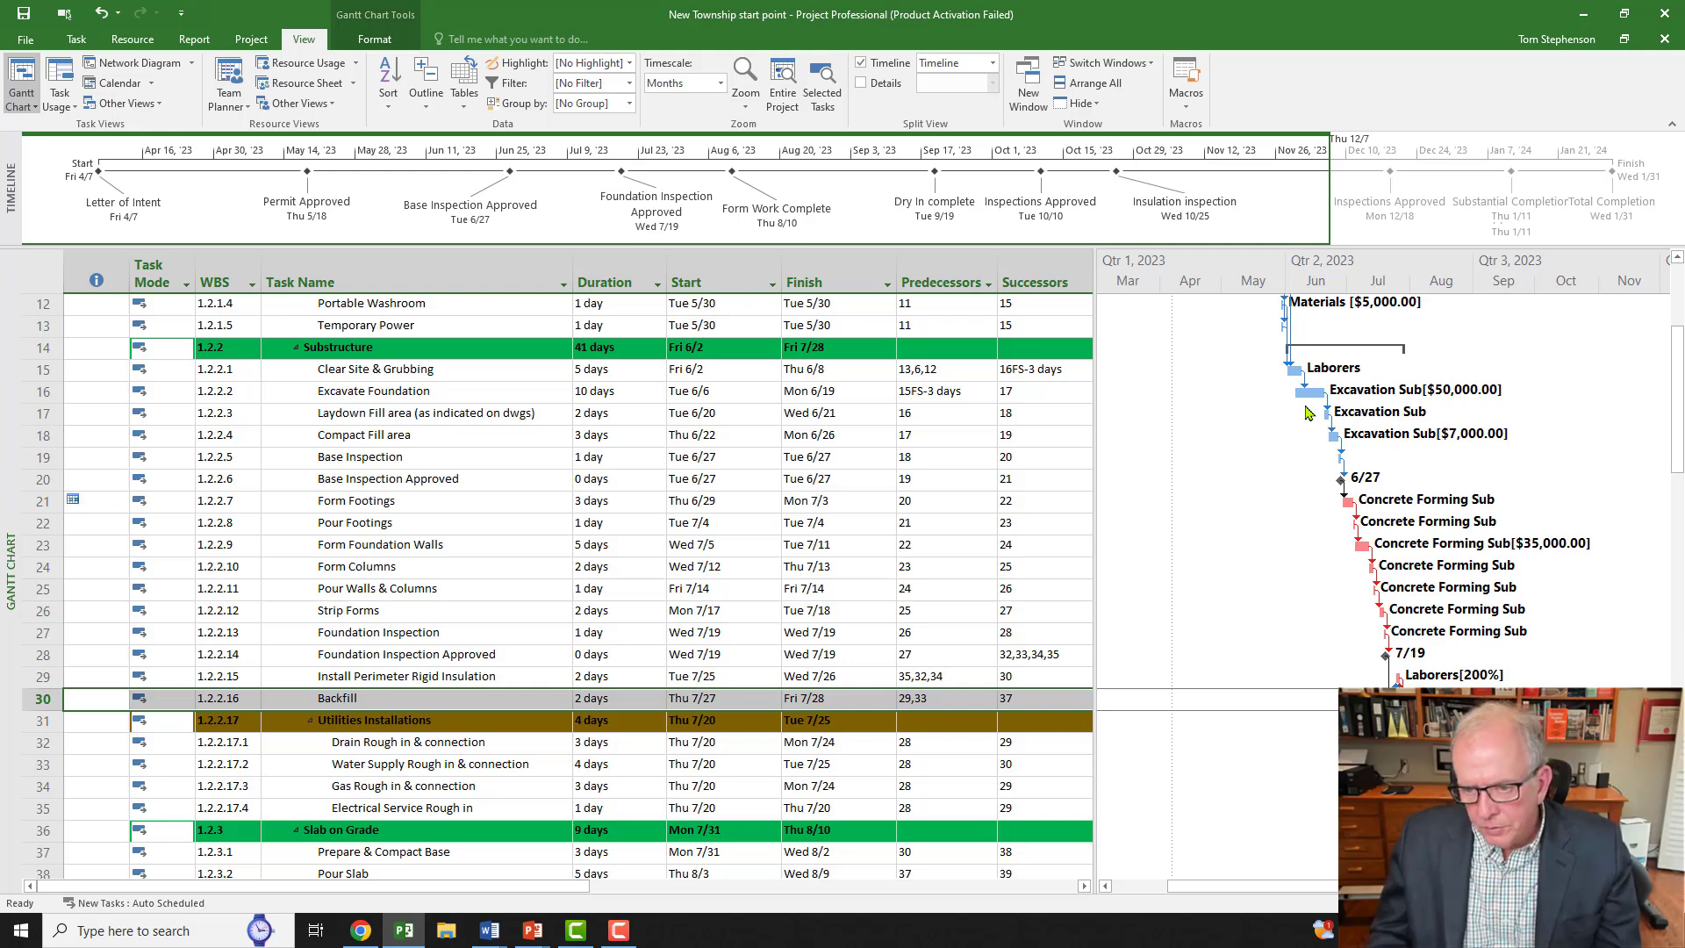
{"action": "scroll", "coordinate": [1317, 434], "scroll_direction": "up", "scroll_amount": 1}
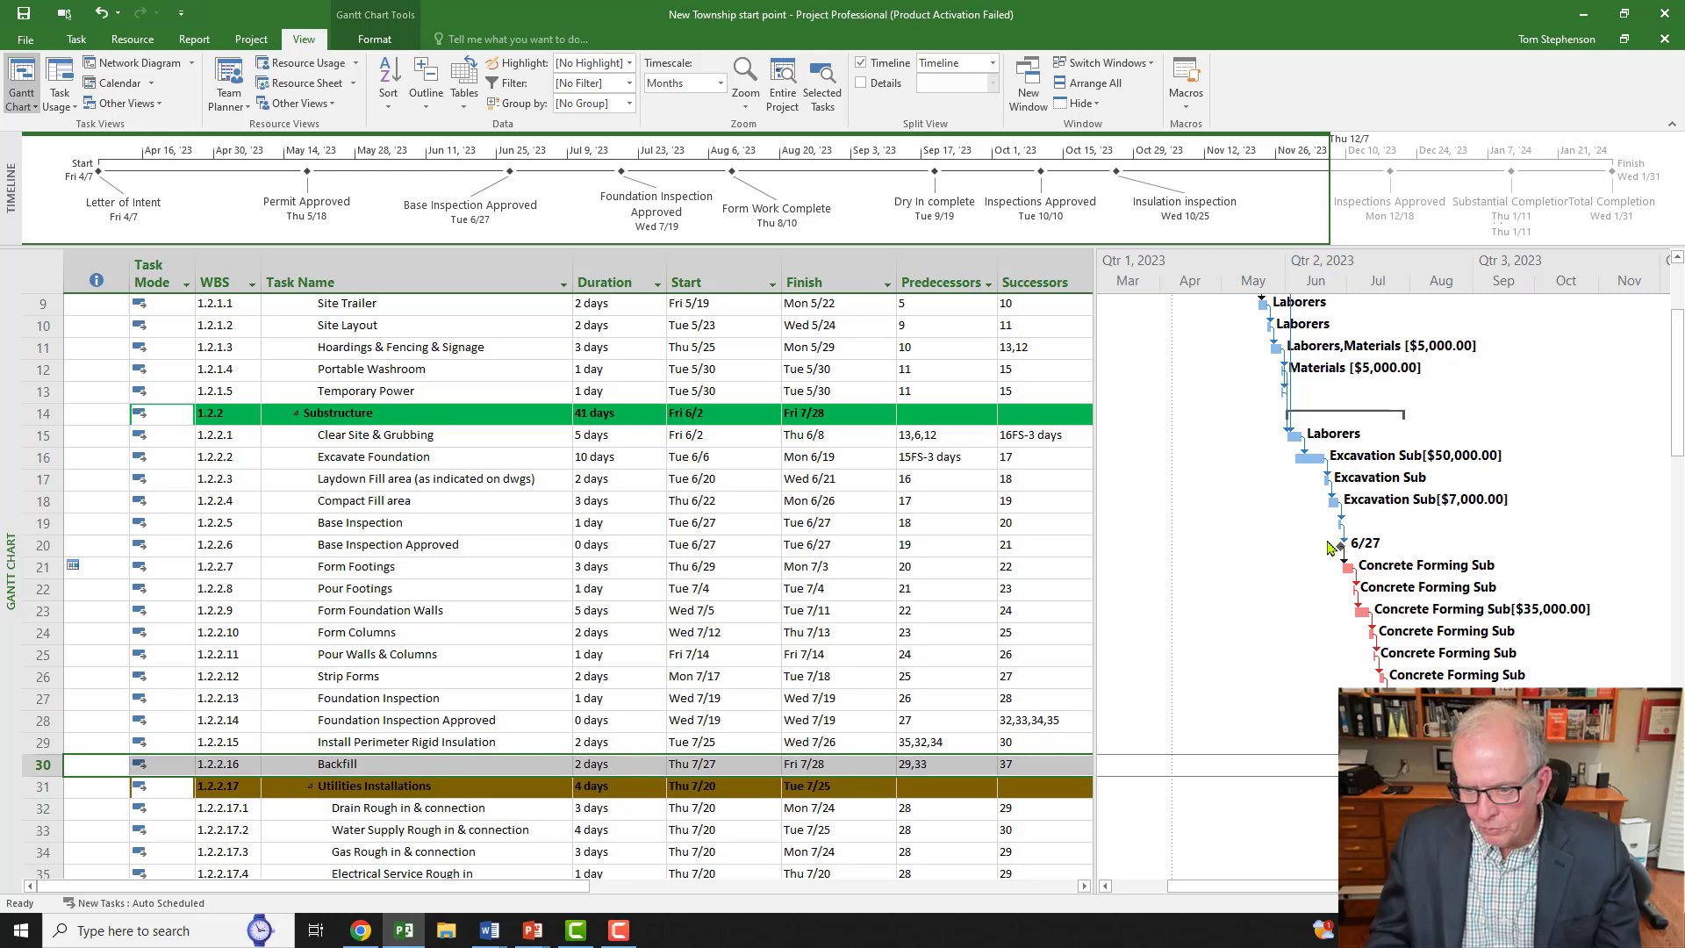
{"action": "left_click", "coordinate": [75, 575]}
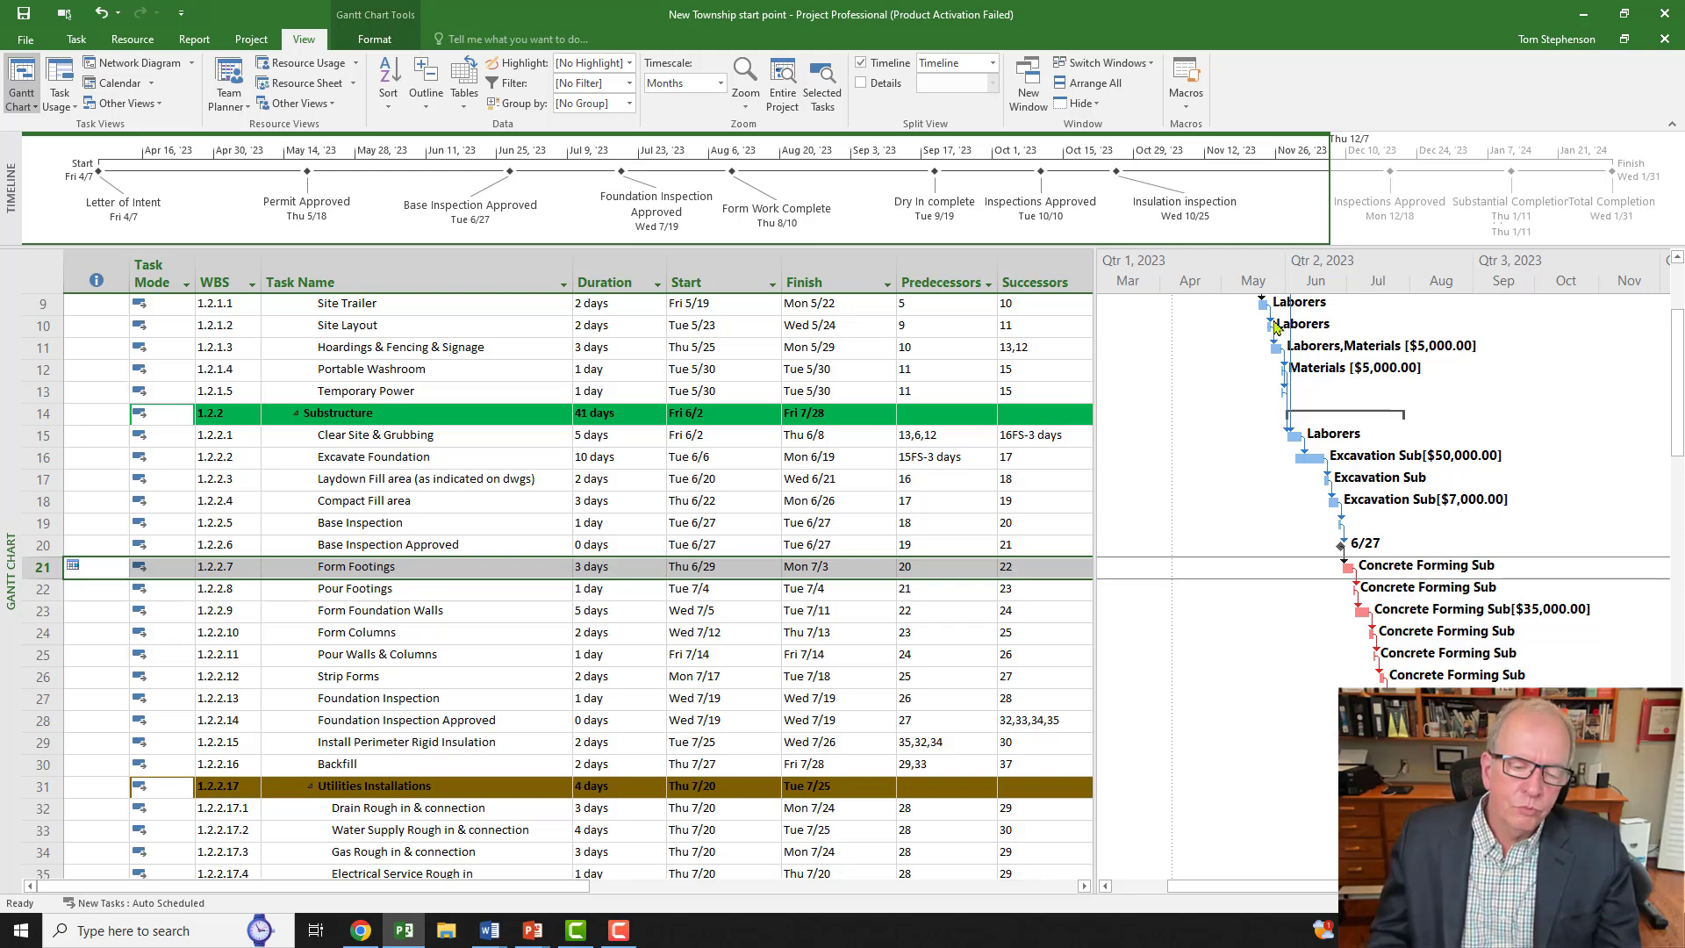
Step: Change Form Footings' constraint type to As Soon As Possible, moving it to Wed 6/28–Fri 6/30
{"action": "double_click", "coordinate": [509, 572]}
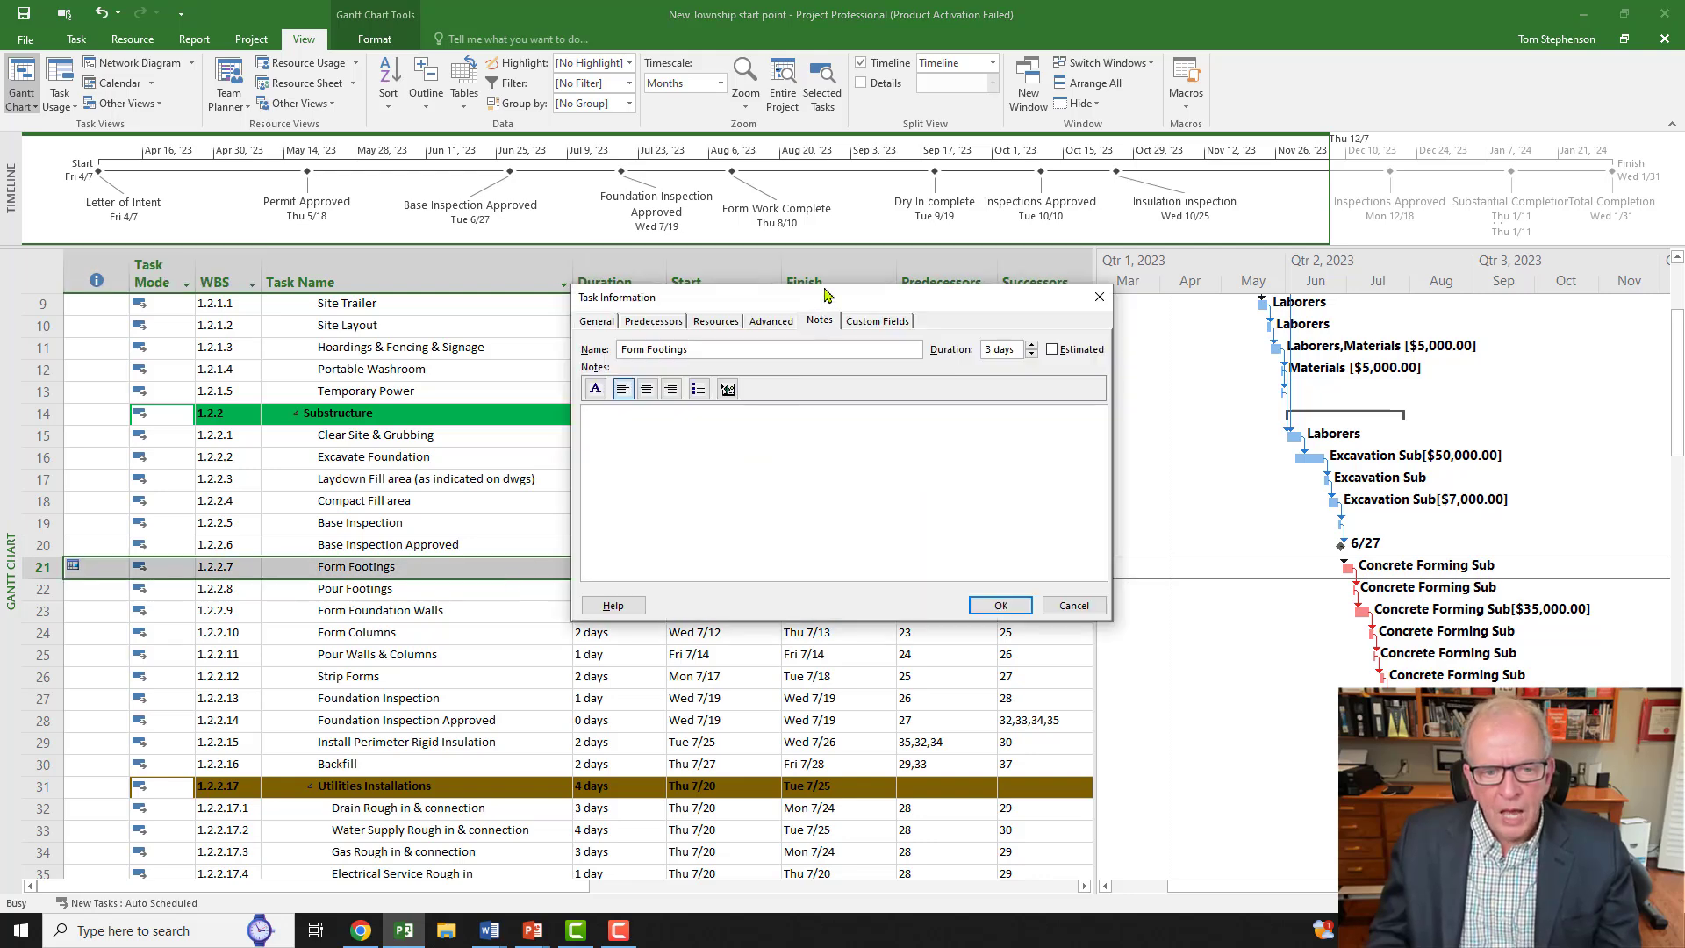
{"action": "left_click", "coordinate": [546, 109]}
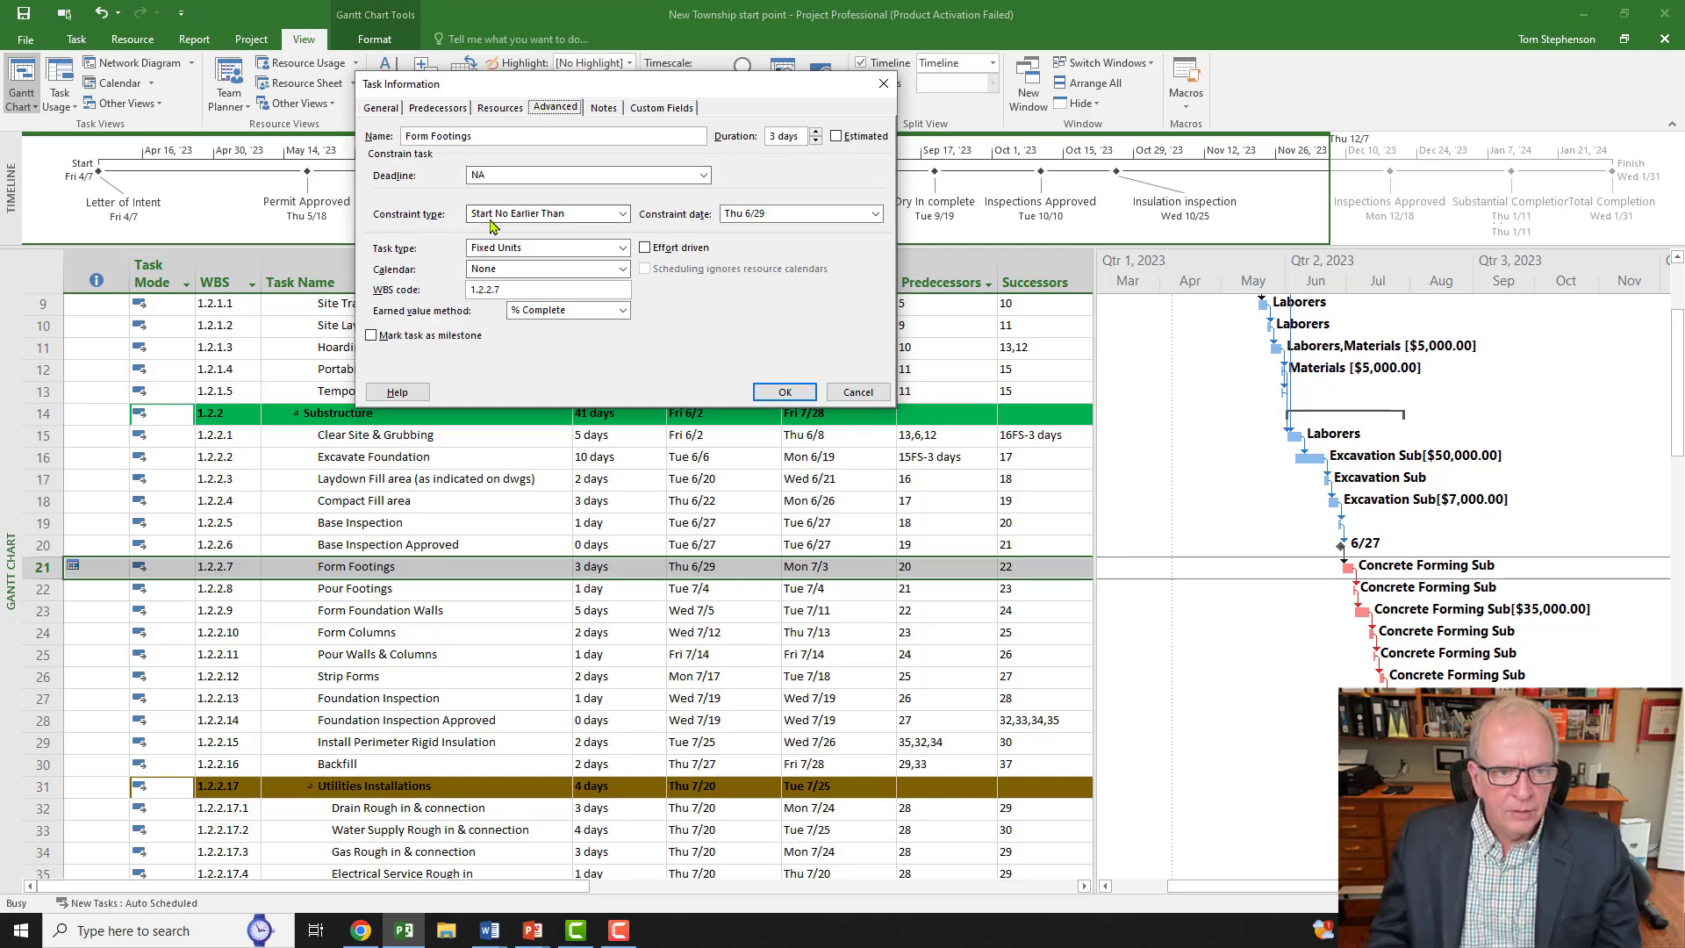
{"action": "left_click", "coordinate": [623, 214]}
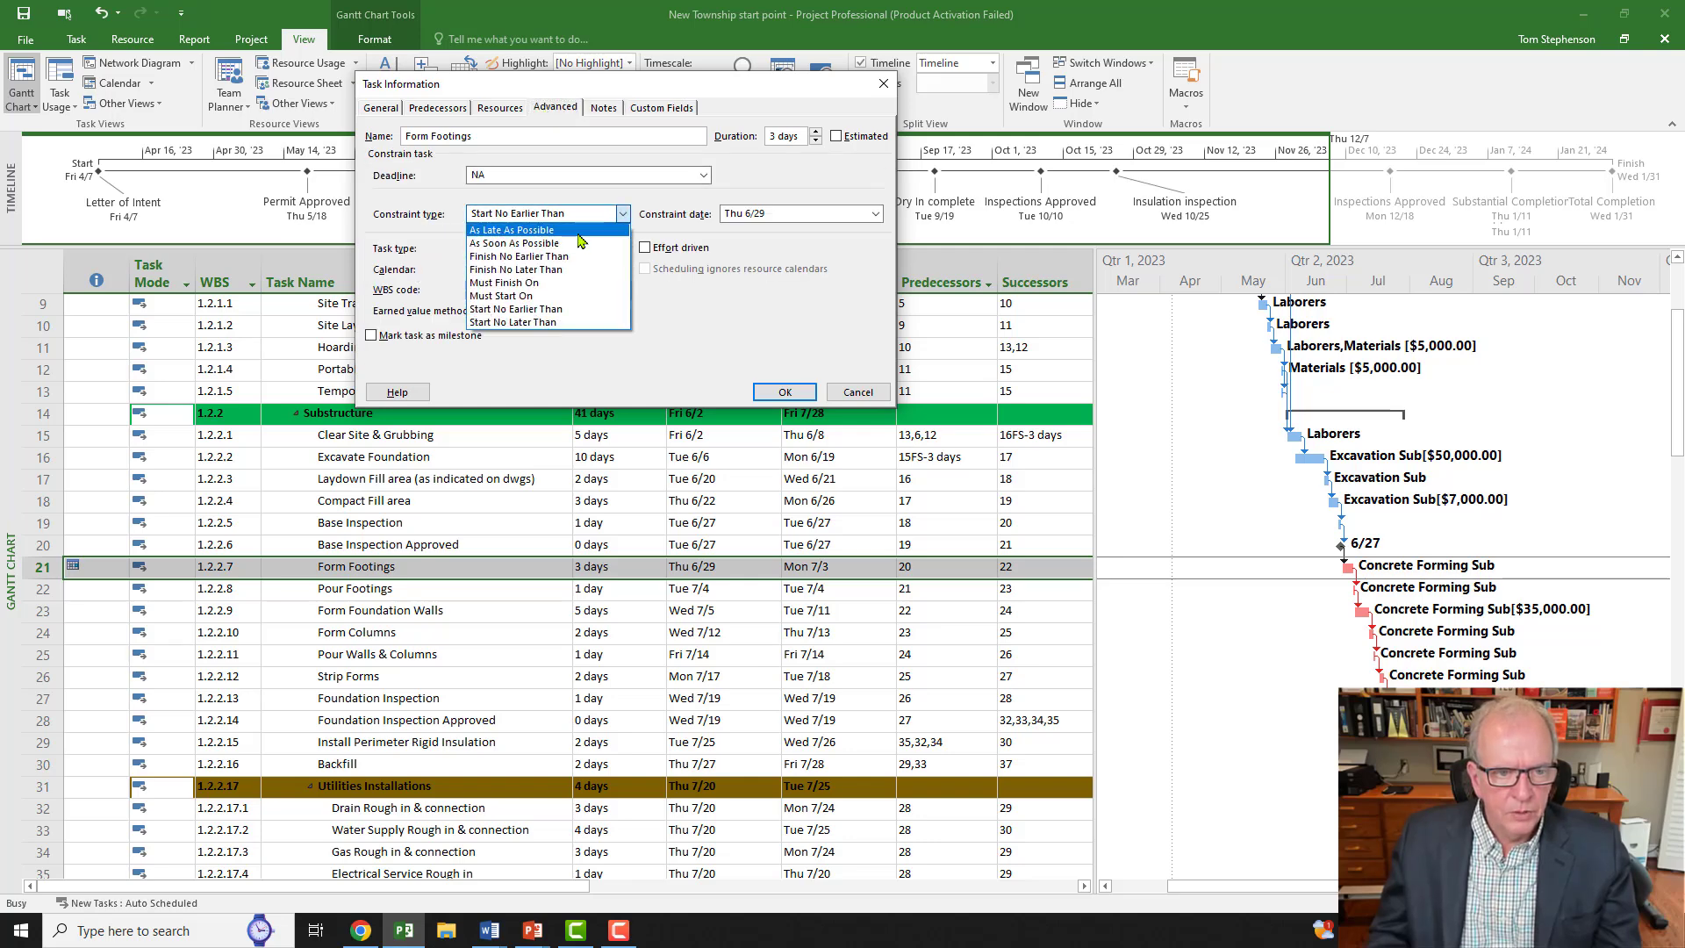
{"action": "left_click", "coordinate": [537, 243]}
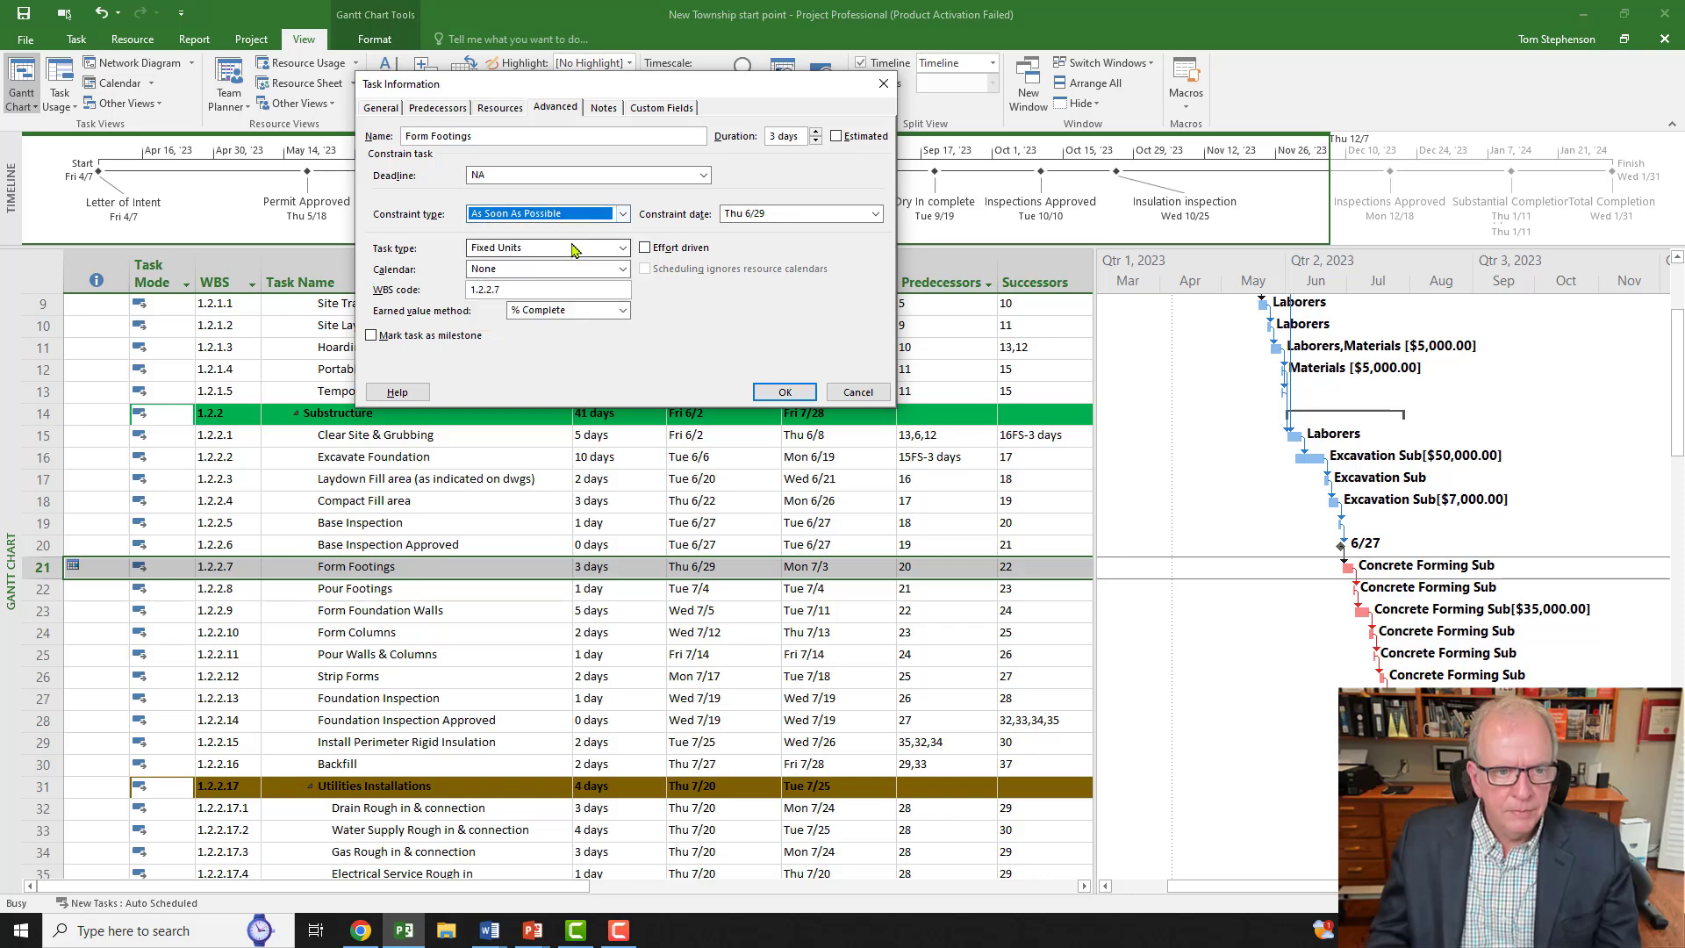
{"action": "left_click", "coordinate": [785, 392]}
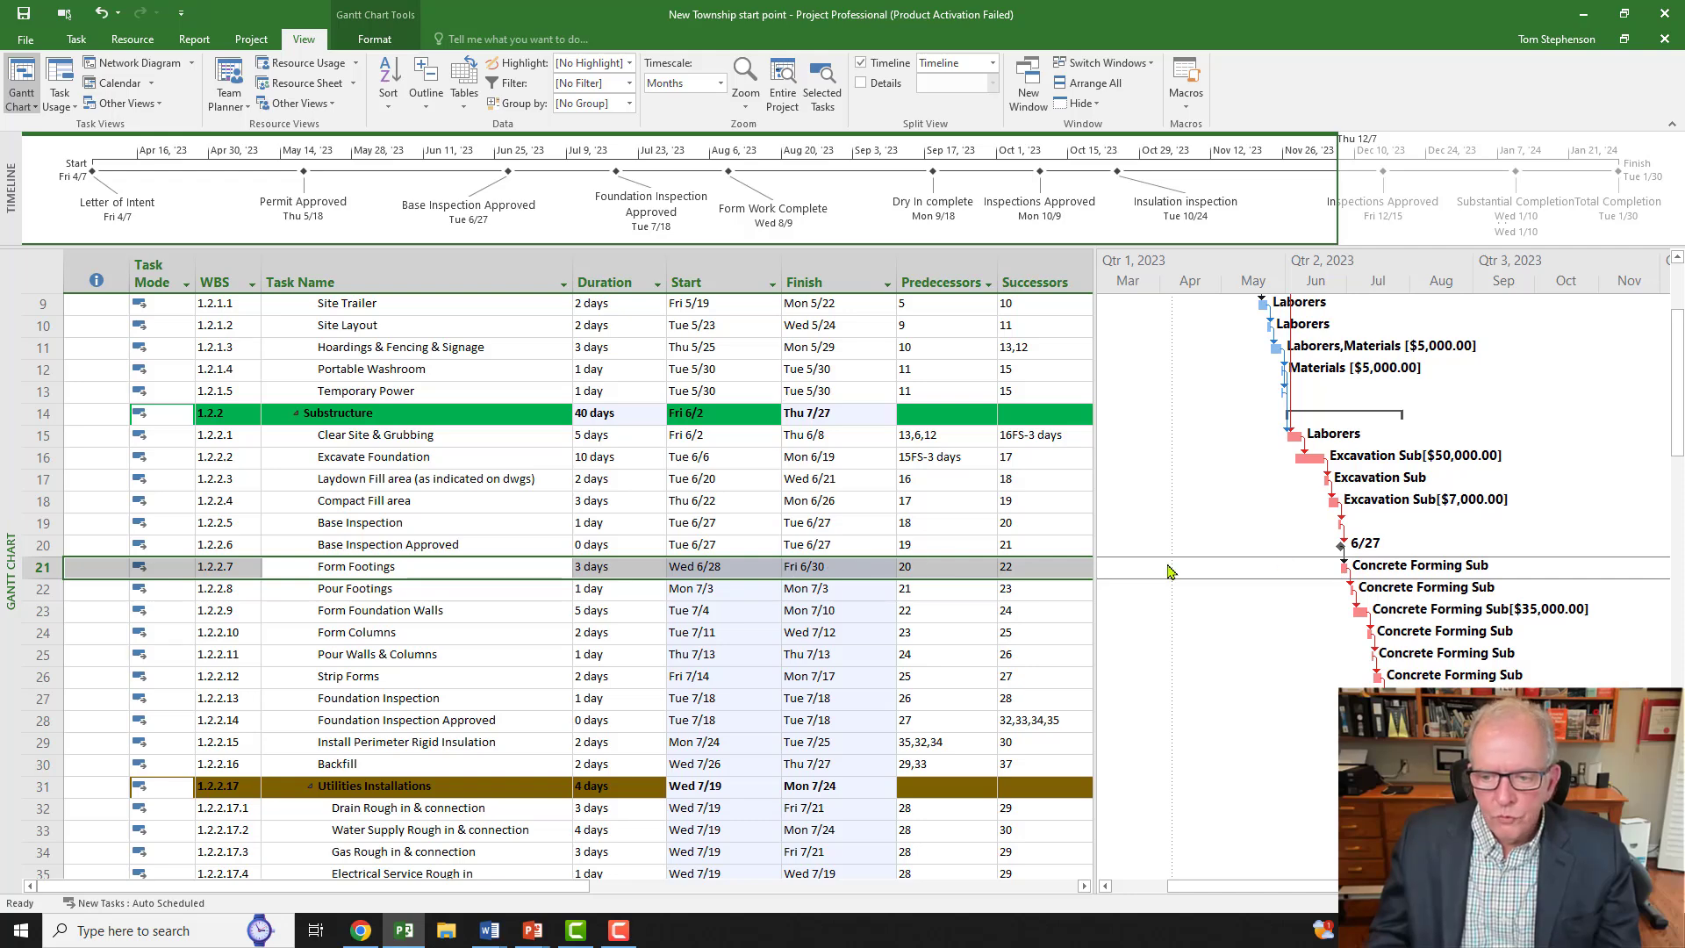
Step: Set a 3d lag on the Base Inspection Approved link into Form Footings
{"action": "left_click", "coordinate": [422, 574]}
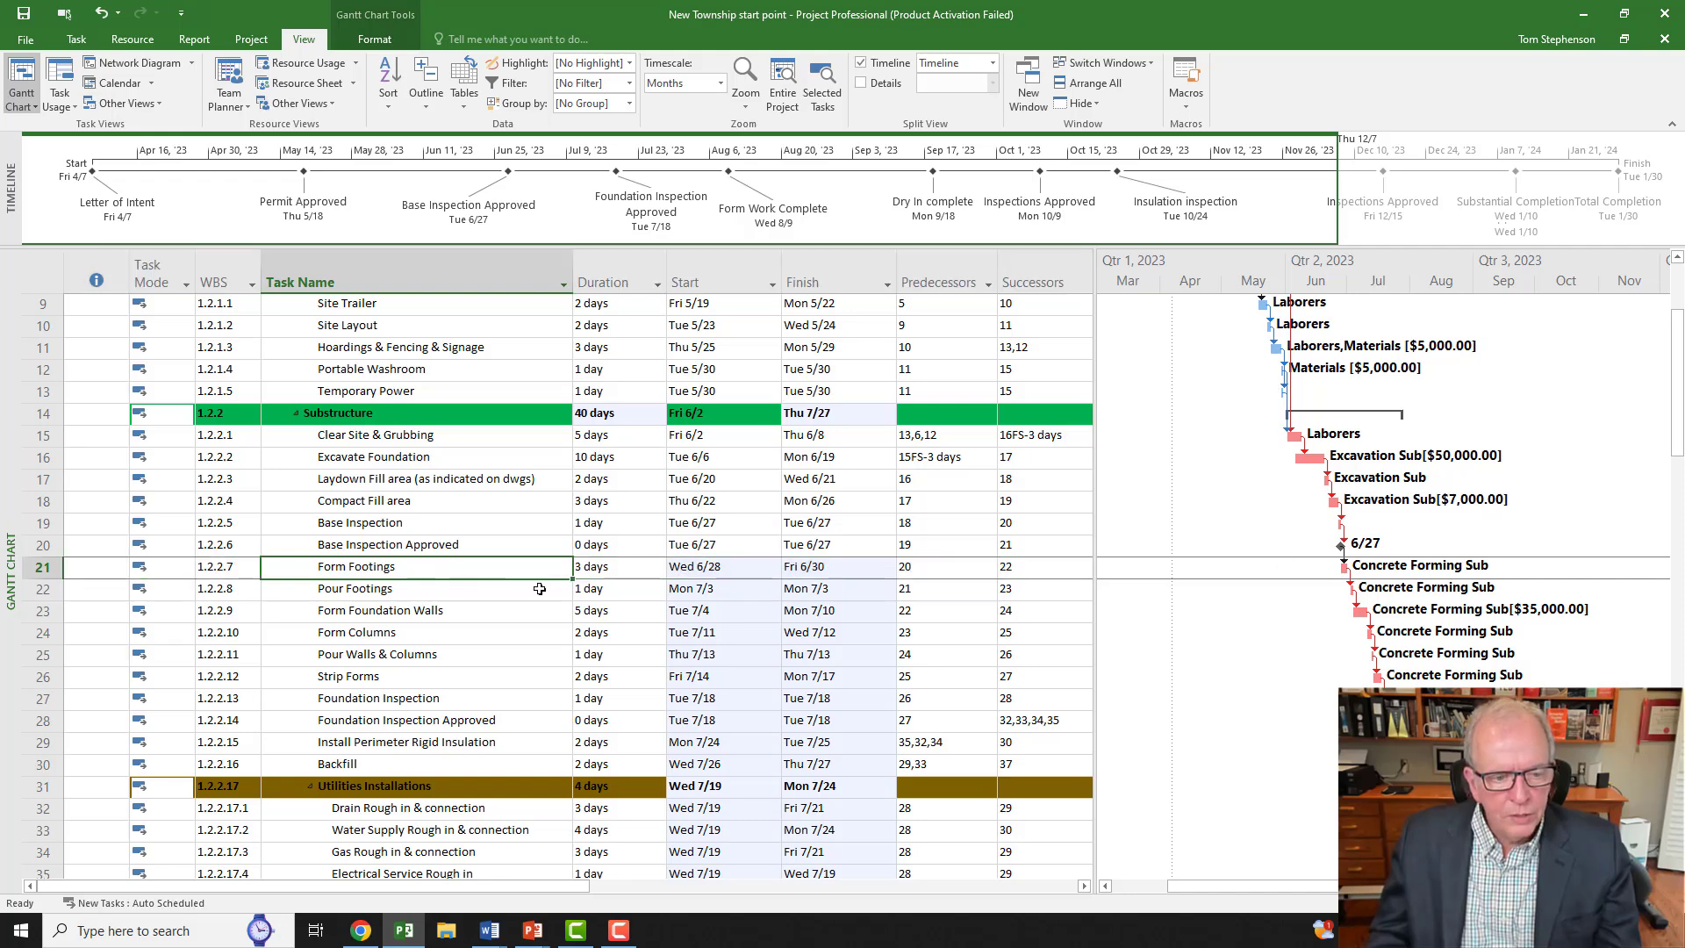
{"action": "double_click", "coordinate": [1345, 556]}
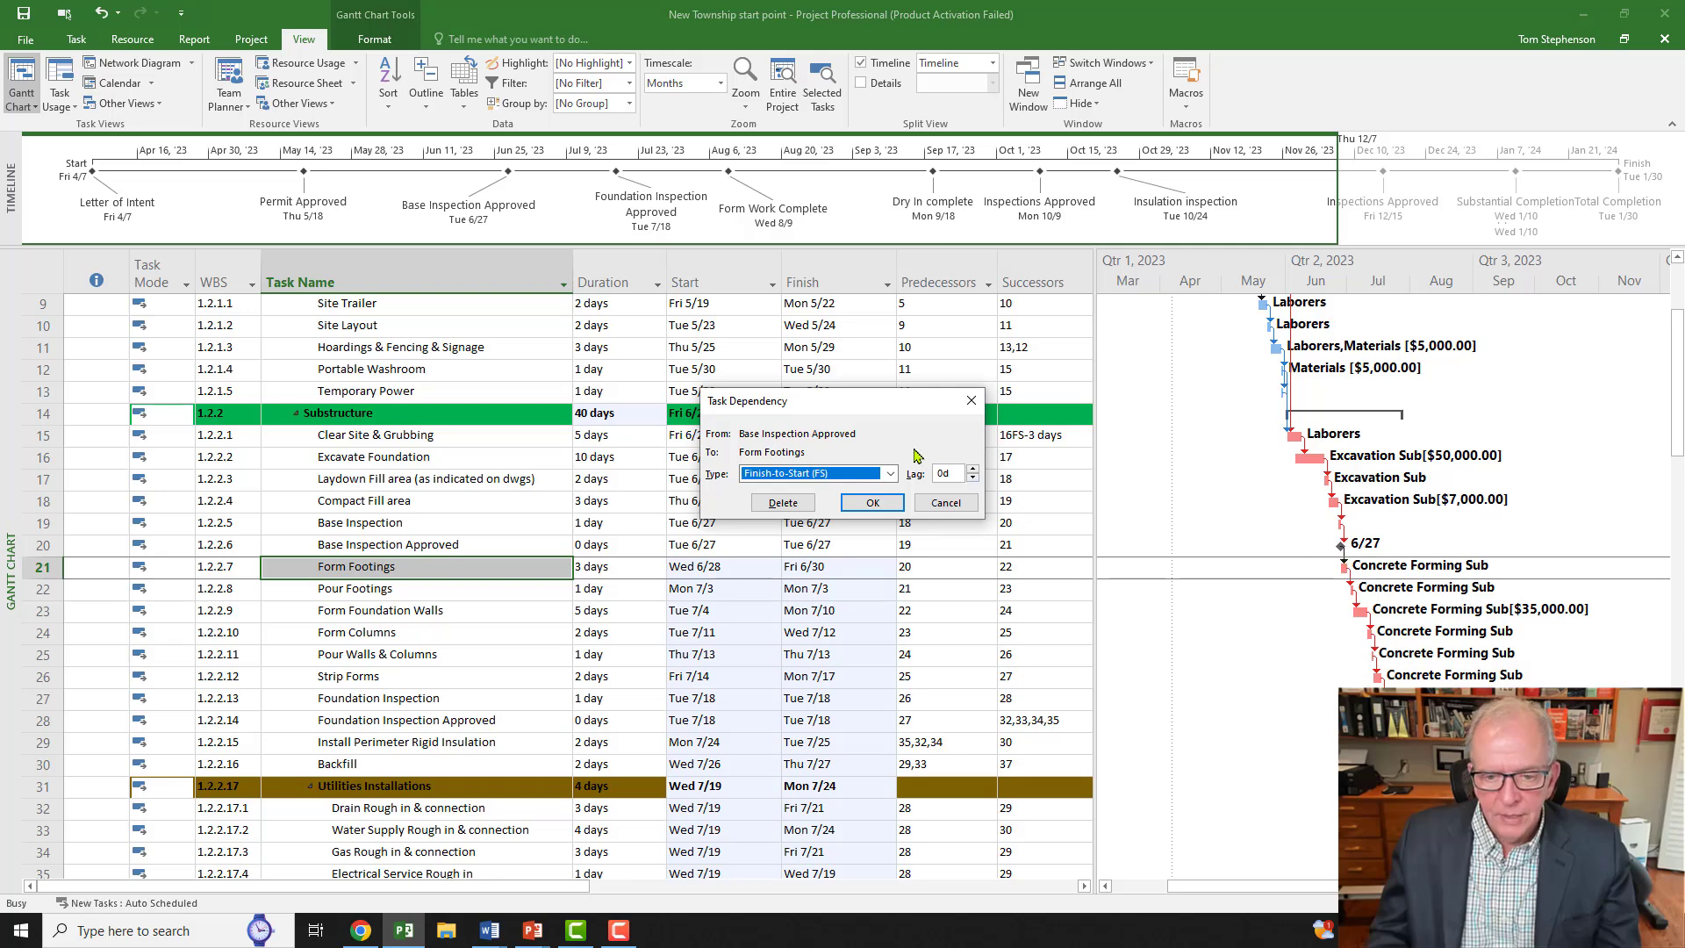
{"action": "left_click", "coordinate": [973, 470]}
{"action": "left_click", "coordinate": [973, 471]}
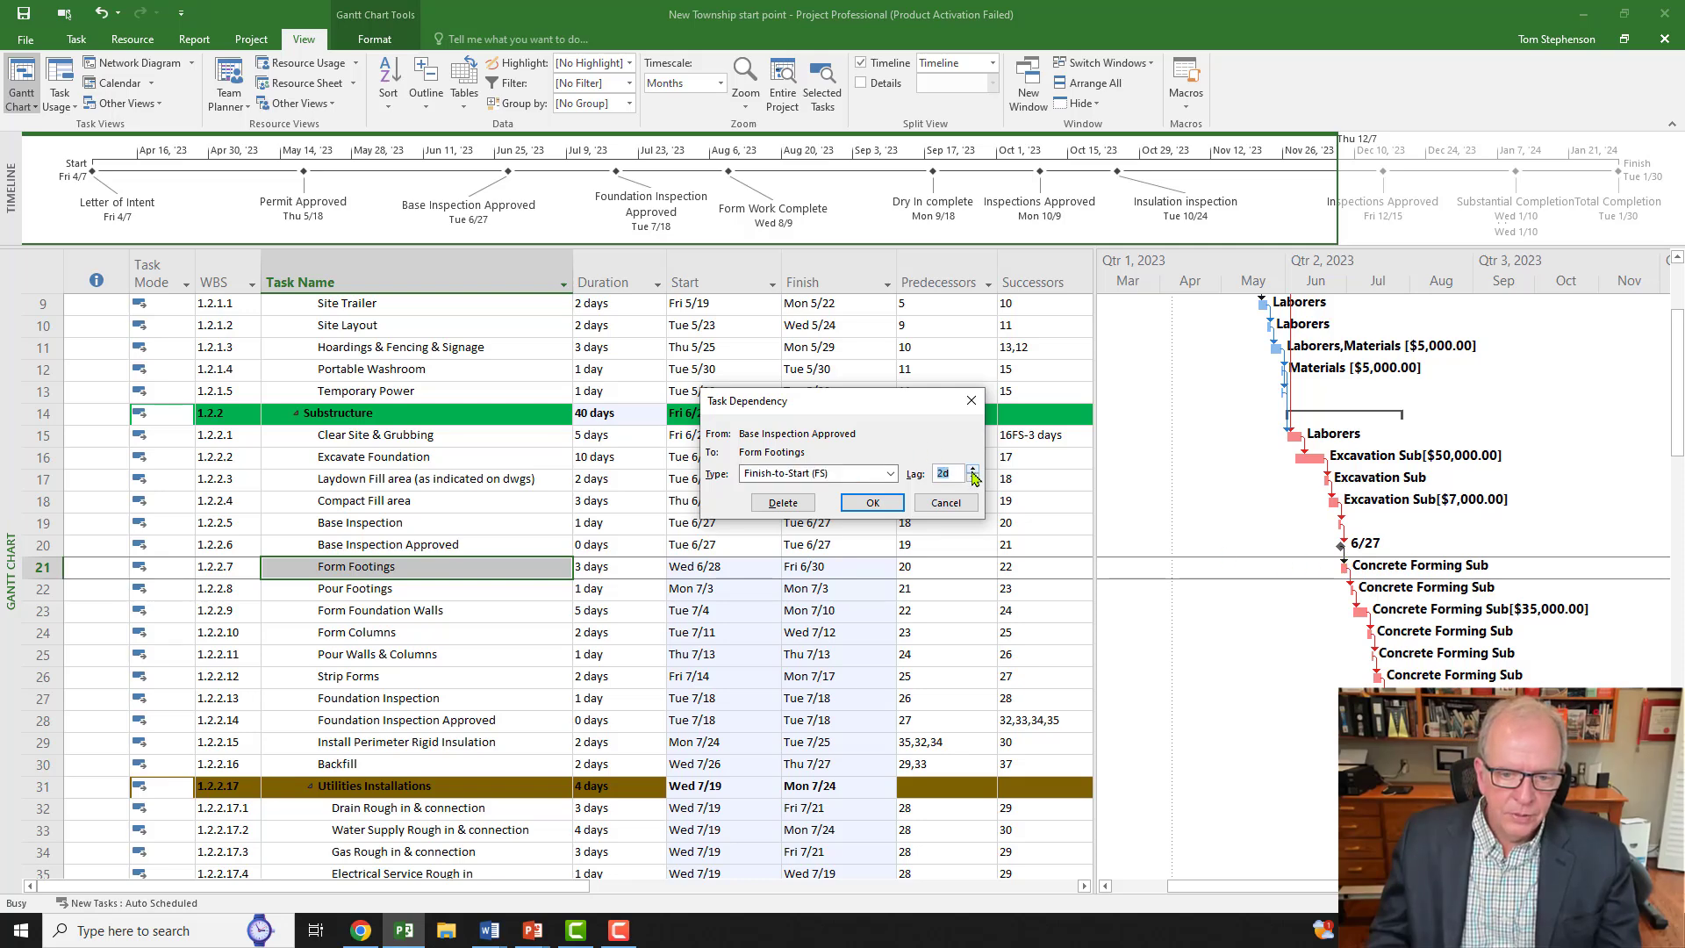
{"action": "left_click", "coordinate": [973, 472]}
{"action": "left_click", "coordinate": [873, 502]}
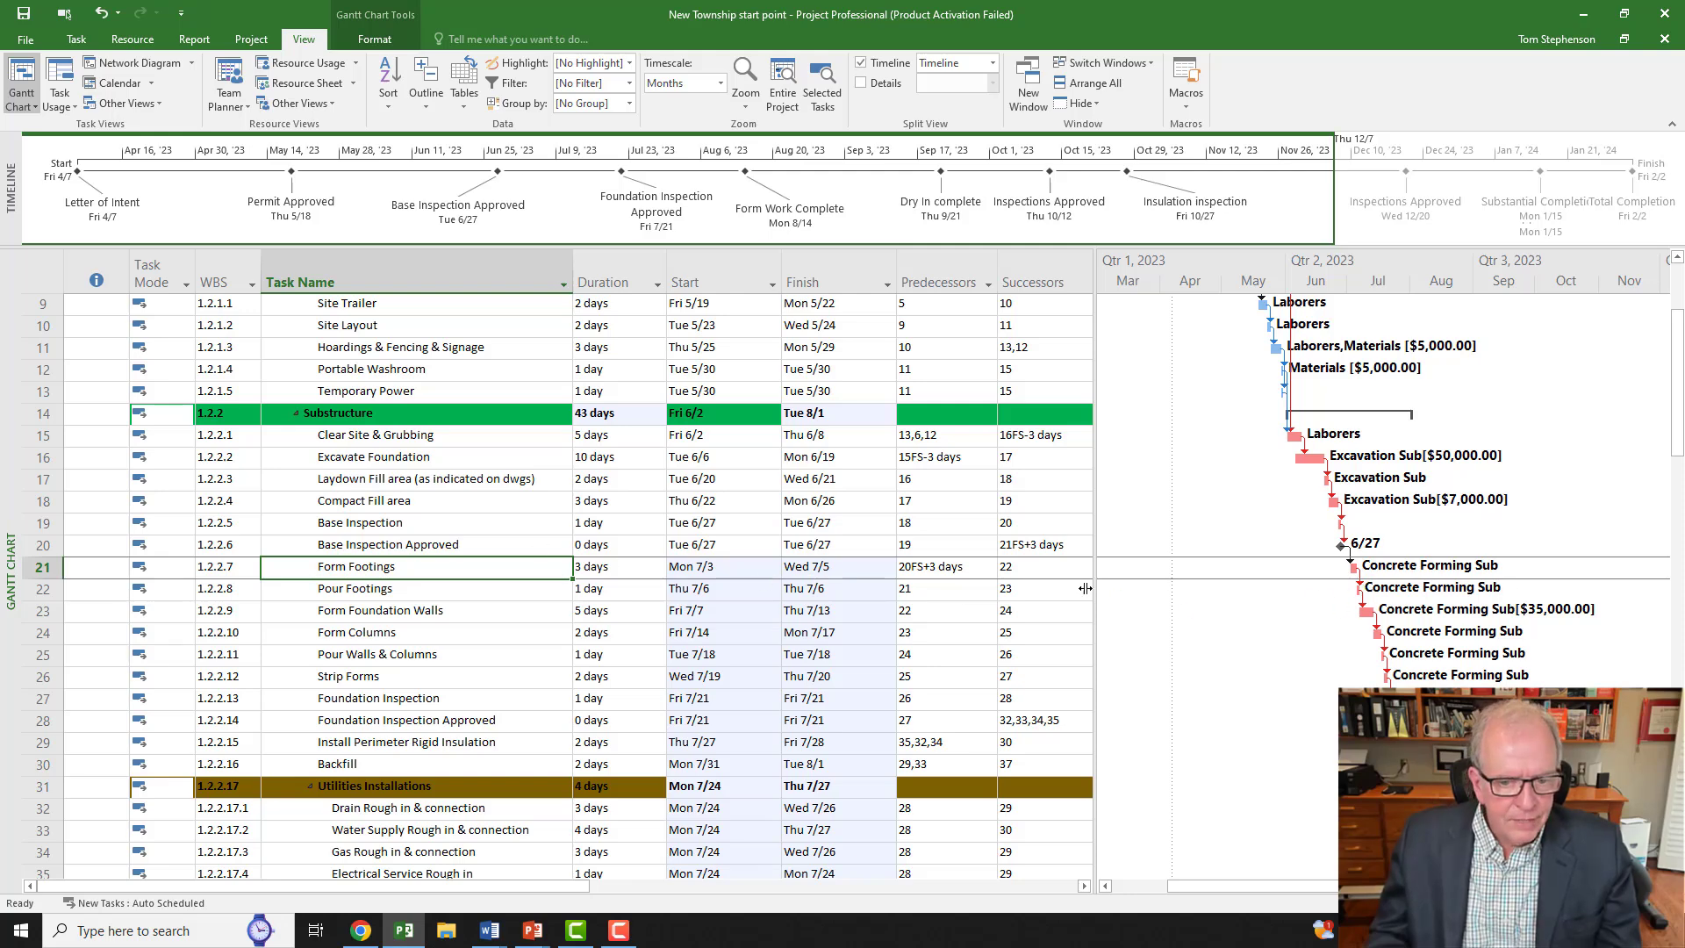
{"action": "left_click", "coordinate": [969, 574]}
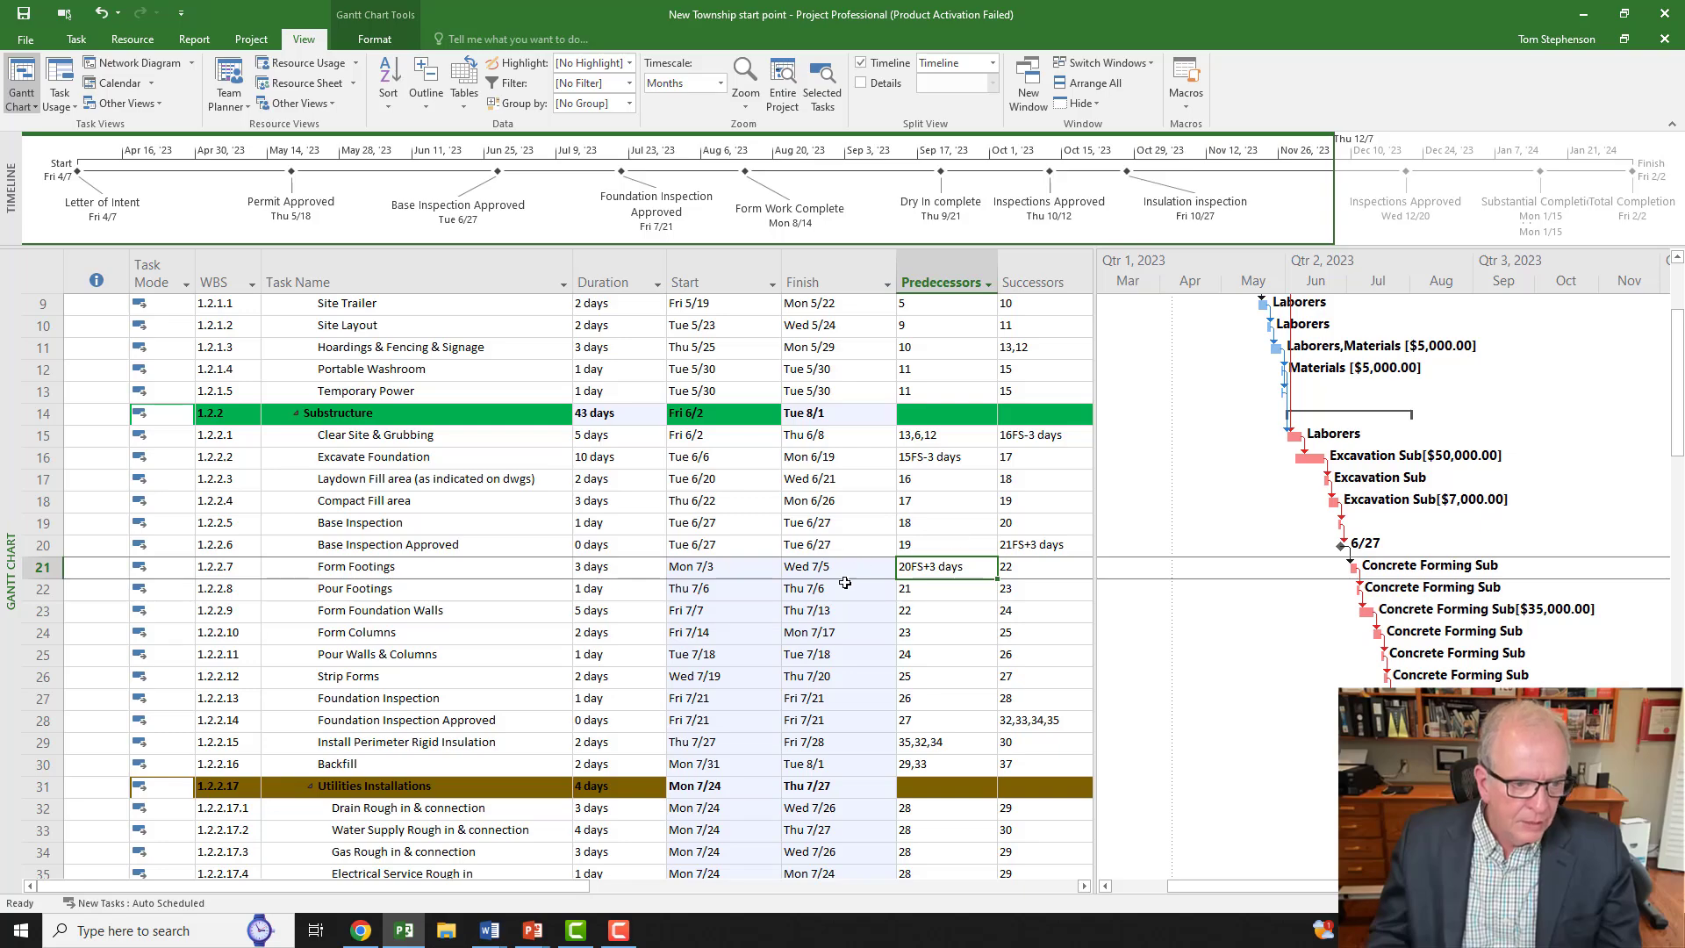
Step: Drag the Timeline range box out to late January to cover the Fri 2/2 finish
{"action": "scroll", "coordinate": [167, 512], "scroll_direction": "down", "scroll_amount": 12}
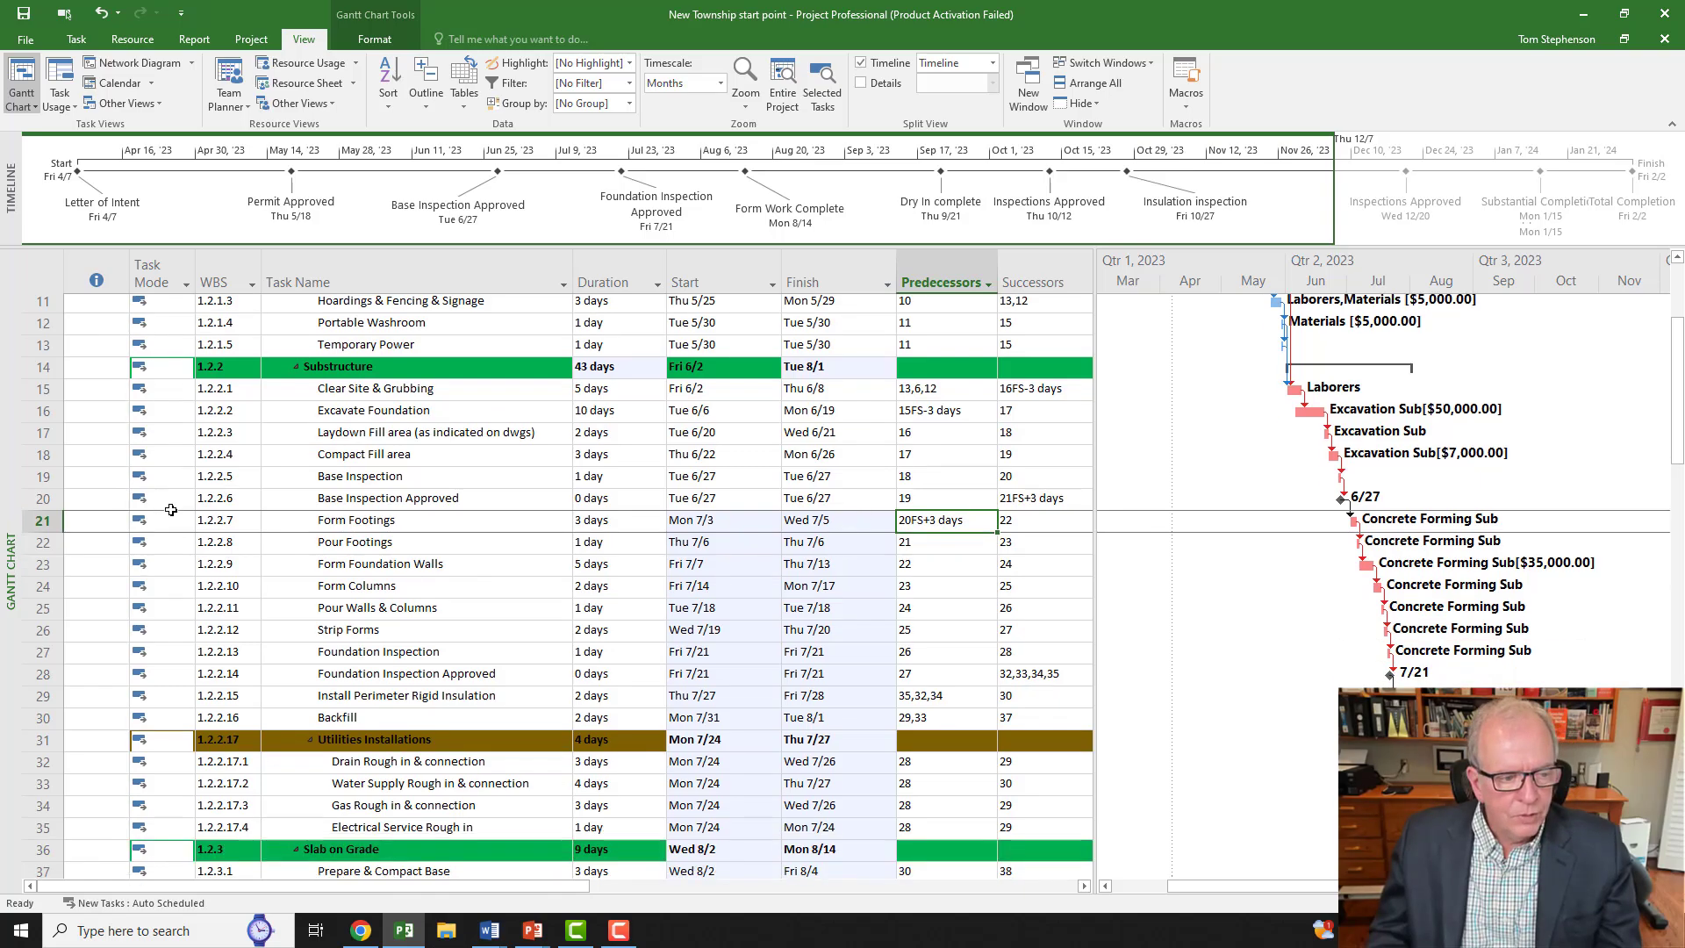
{"action": "scroll", "coordinate": [169, 516], "scroll_direction": "down", "scroll_amount": 15}
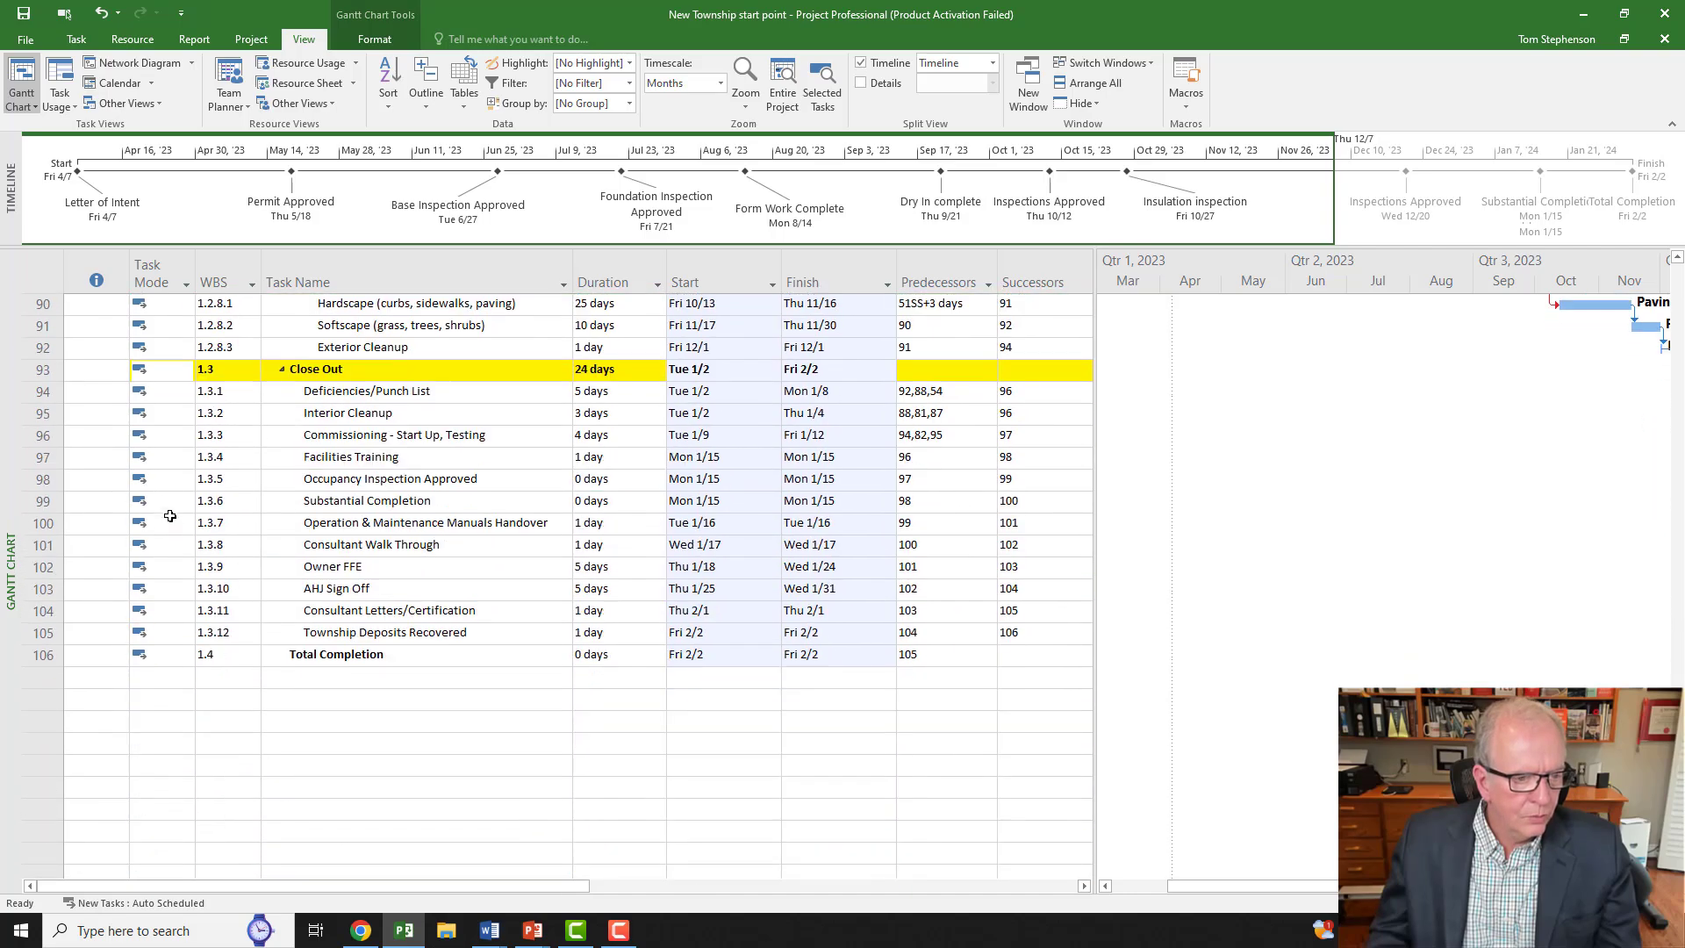
{"action": "scroll", "coordinate": [170, 517], "scroll_direction": "up", "scroll_amount": 20}
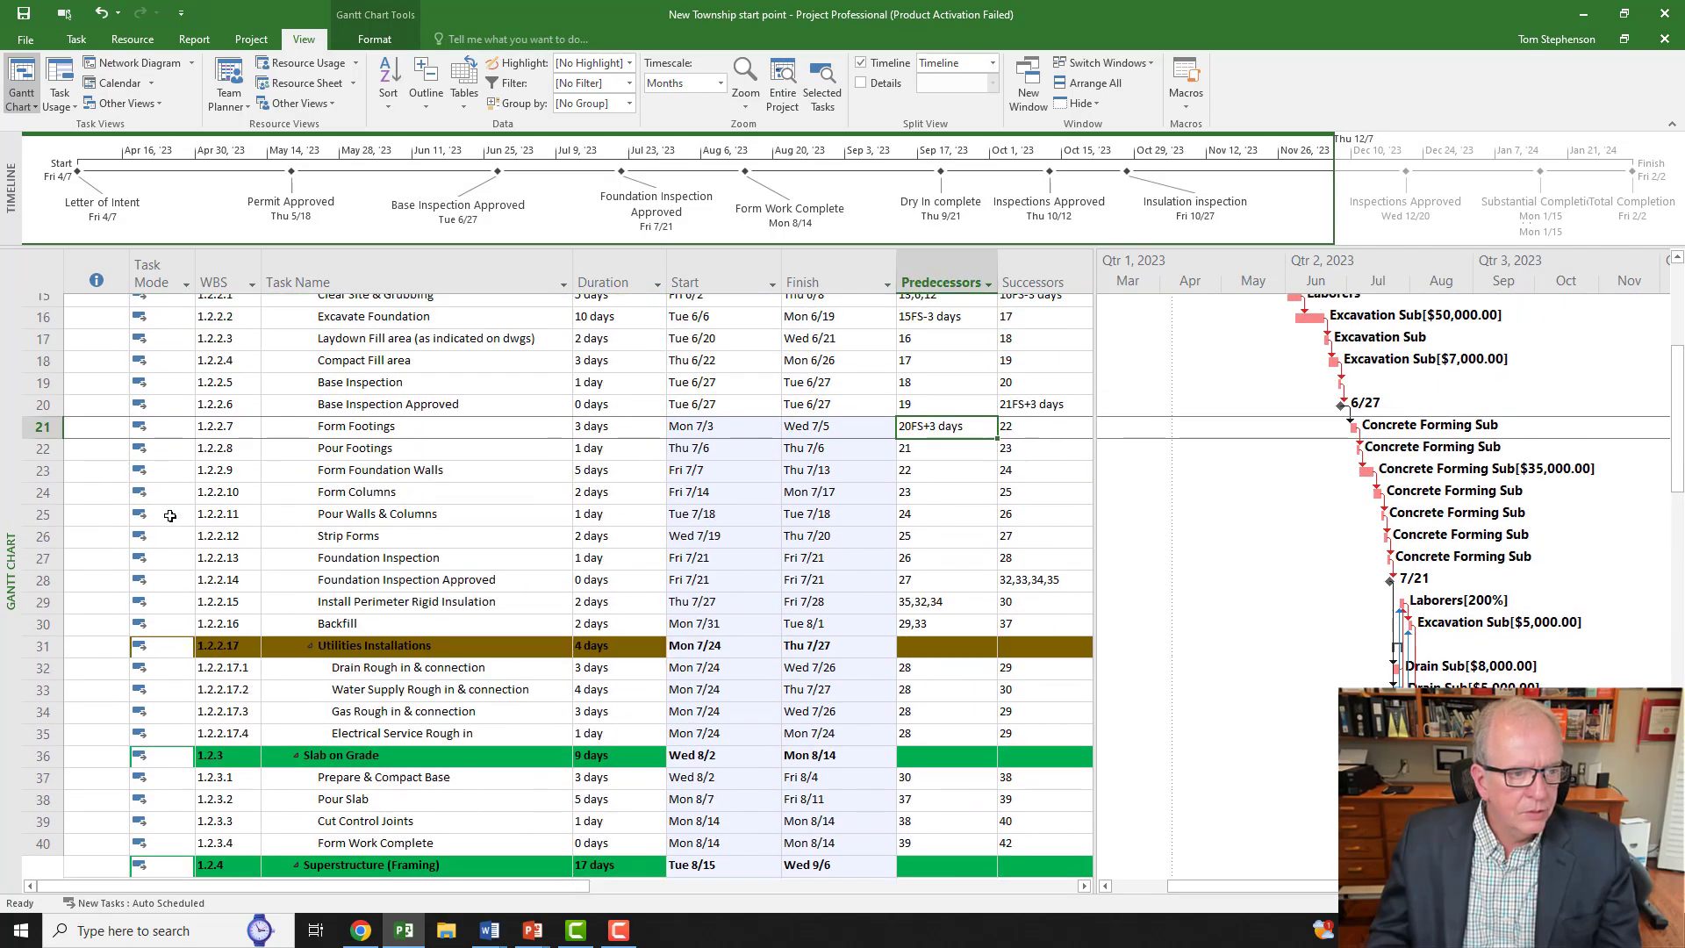
{"action": "scroll", "coordinate": [169, 516], "scroll_direction": "up", "scroll_amount": 5}
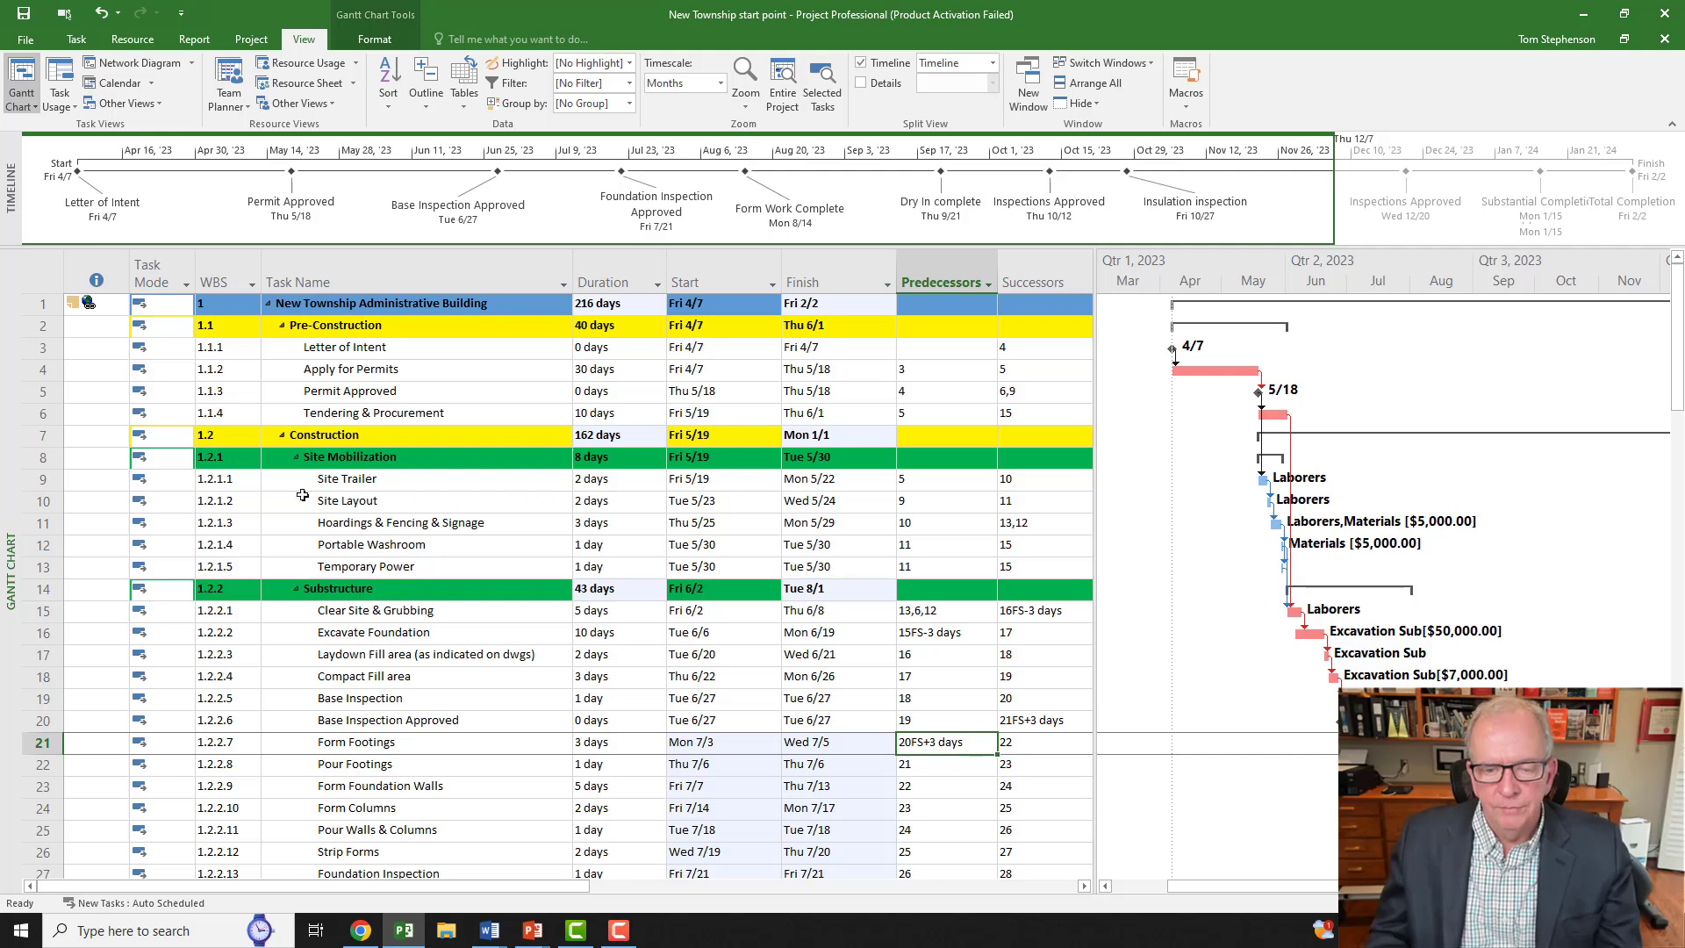
{"action": "left_click_drag", "start_coordinate": [1336, 189], "coordinate": [1661, 215]}
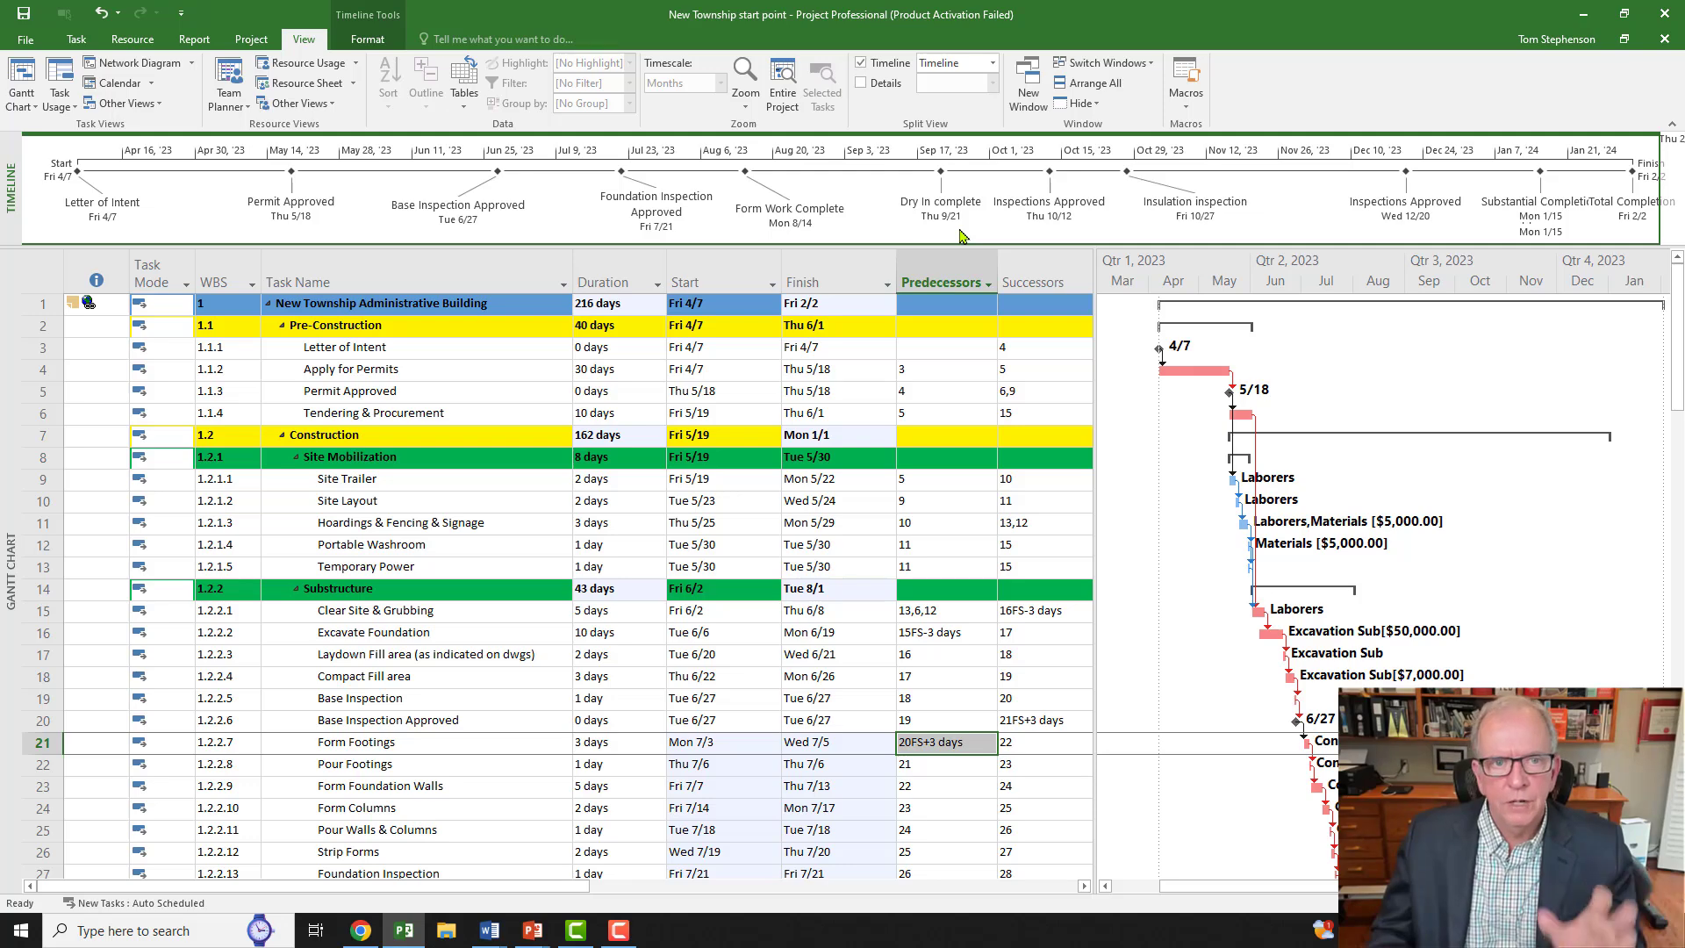
{"action": "left_click", "coordinate": [485, 391]}
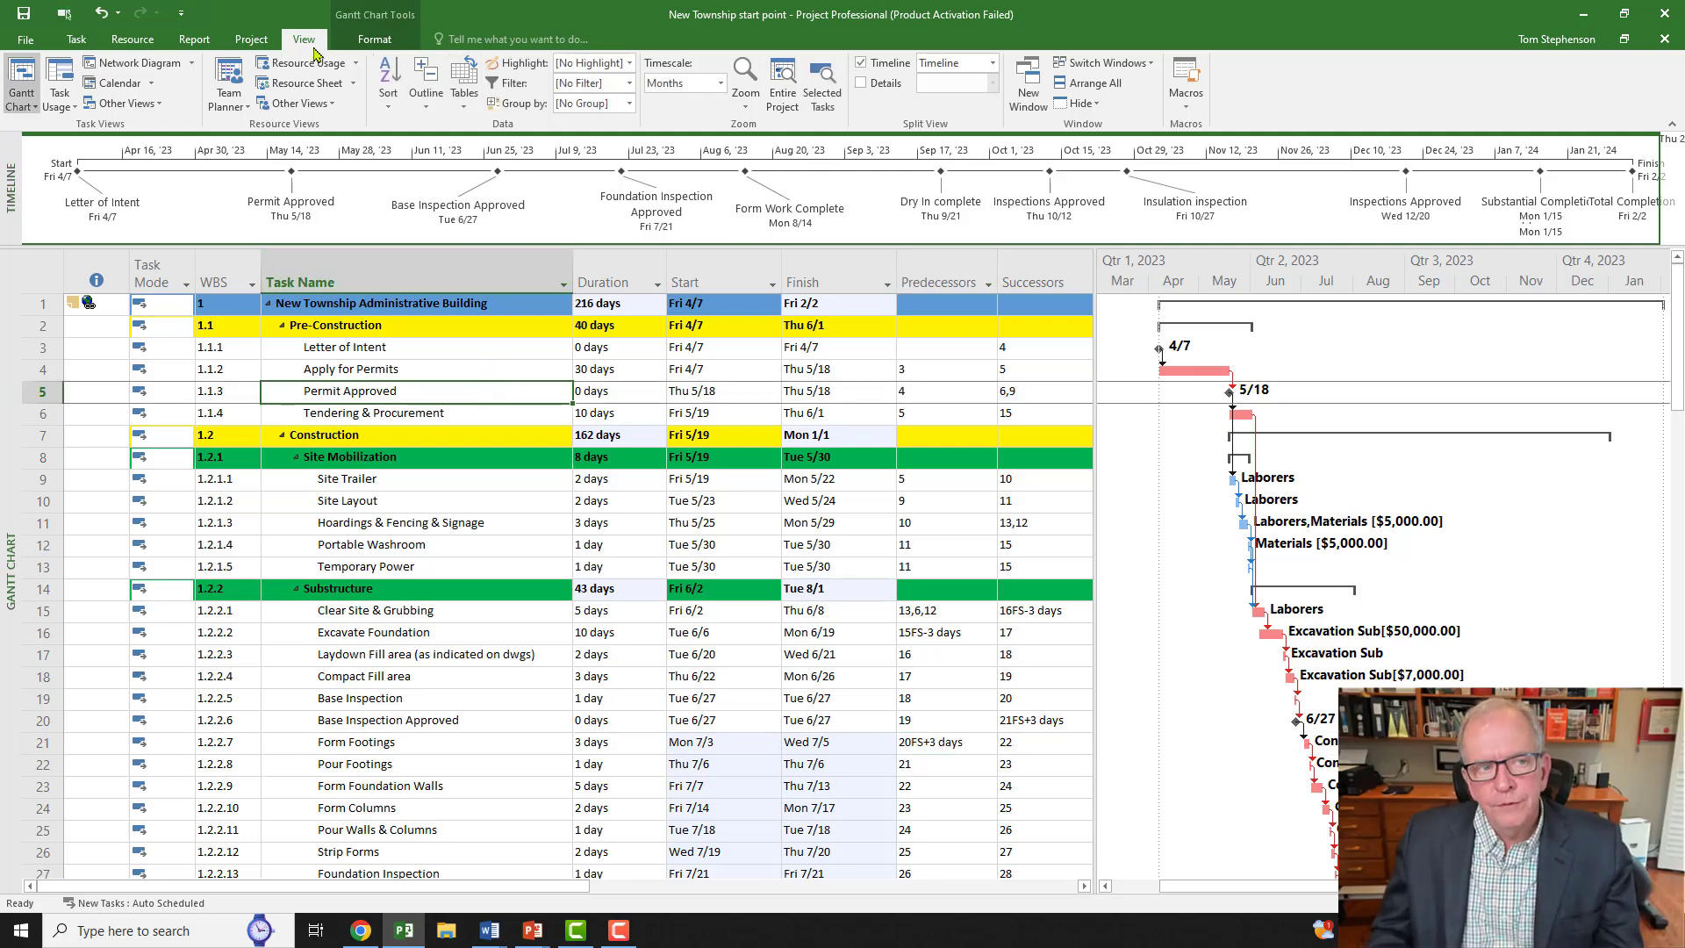
{"action": "left_click", "coordinate": [629, 84]}
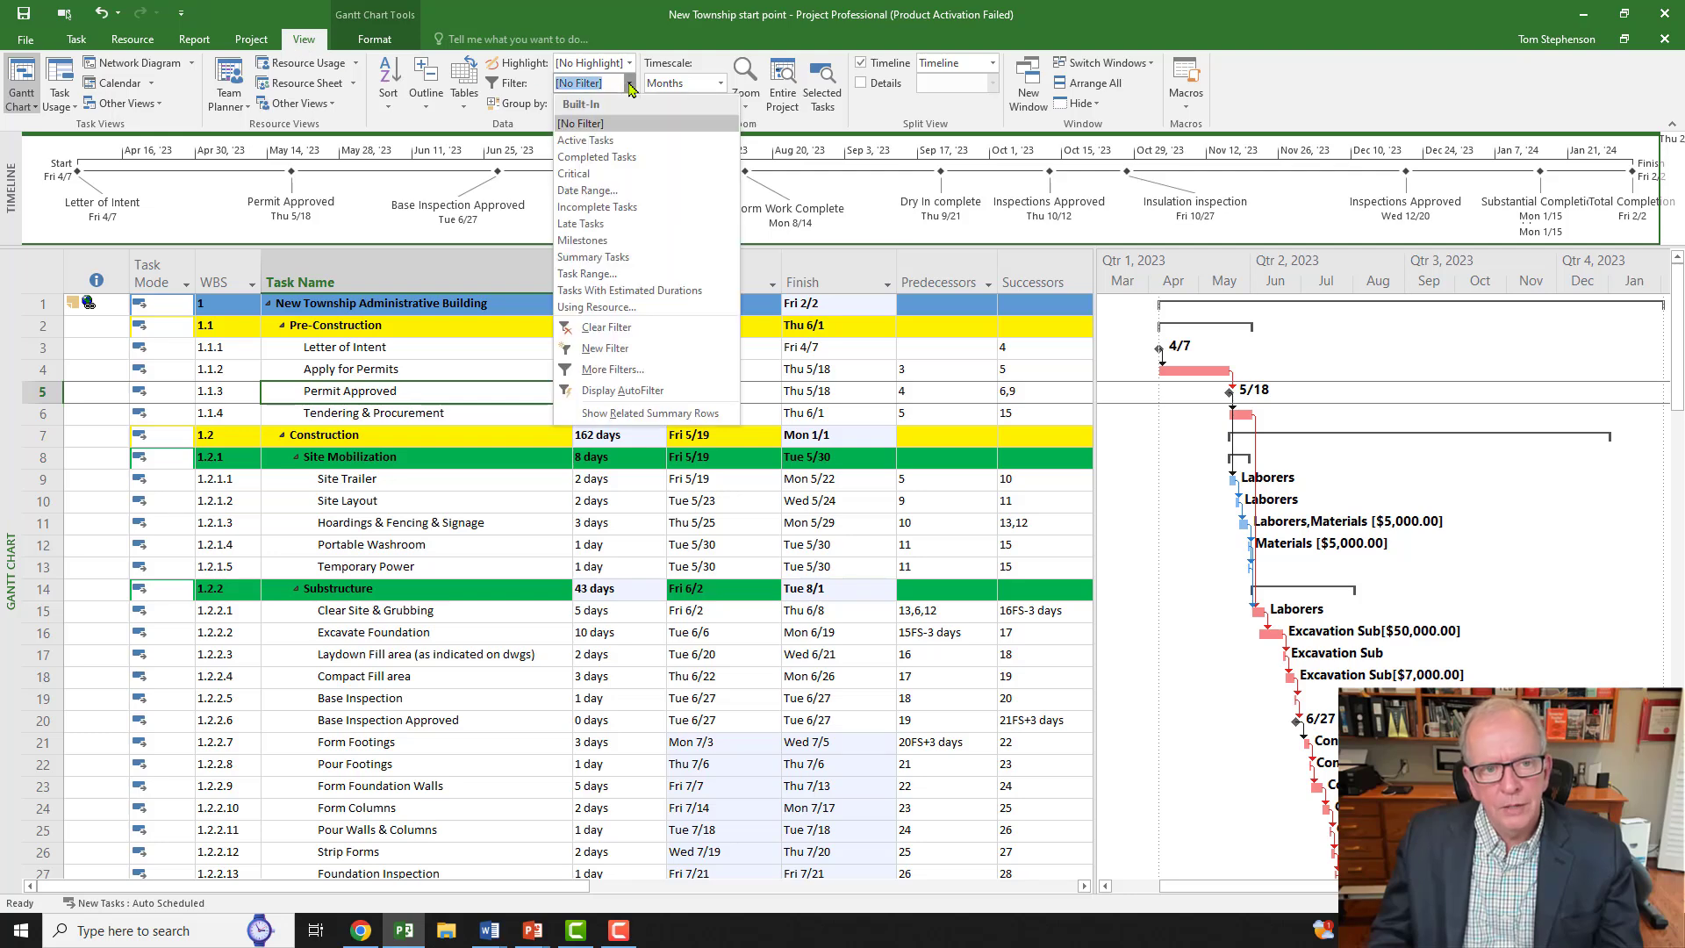
{"action": "left_click", "coordinate": [584, 241]}
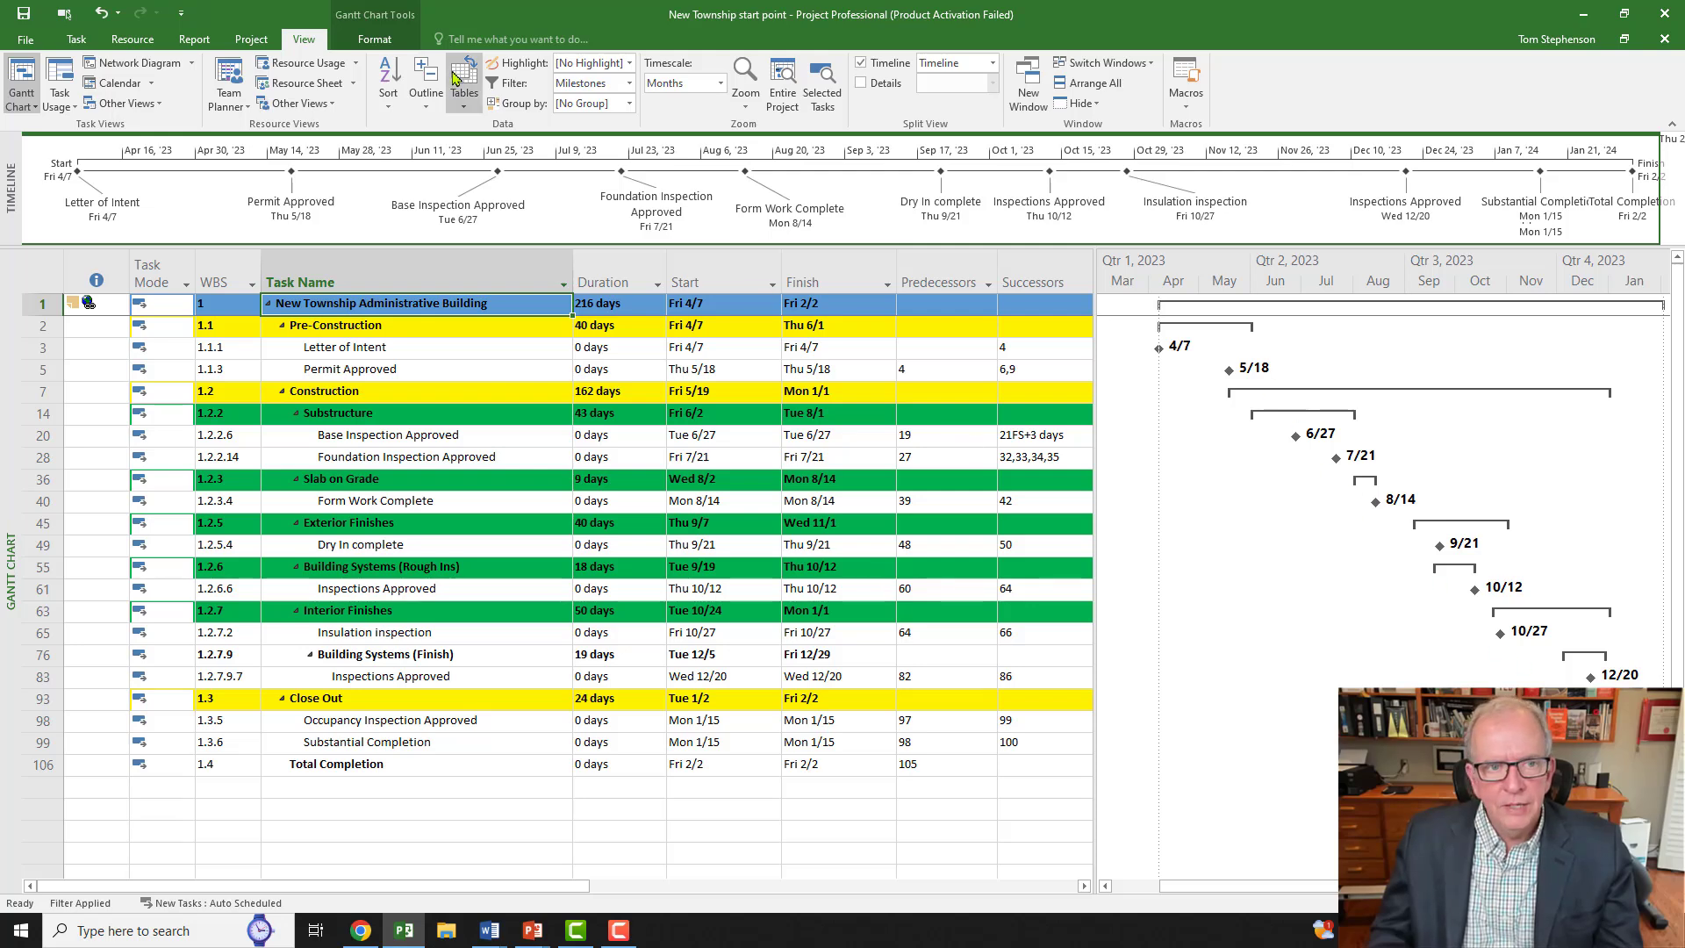
{"action": "left_click", "coordinate": [377, 40]}
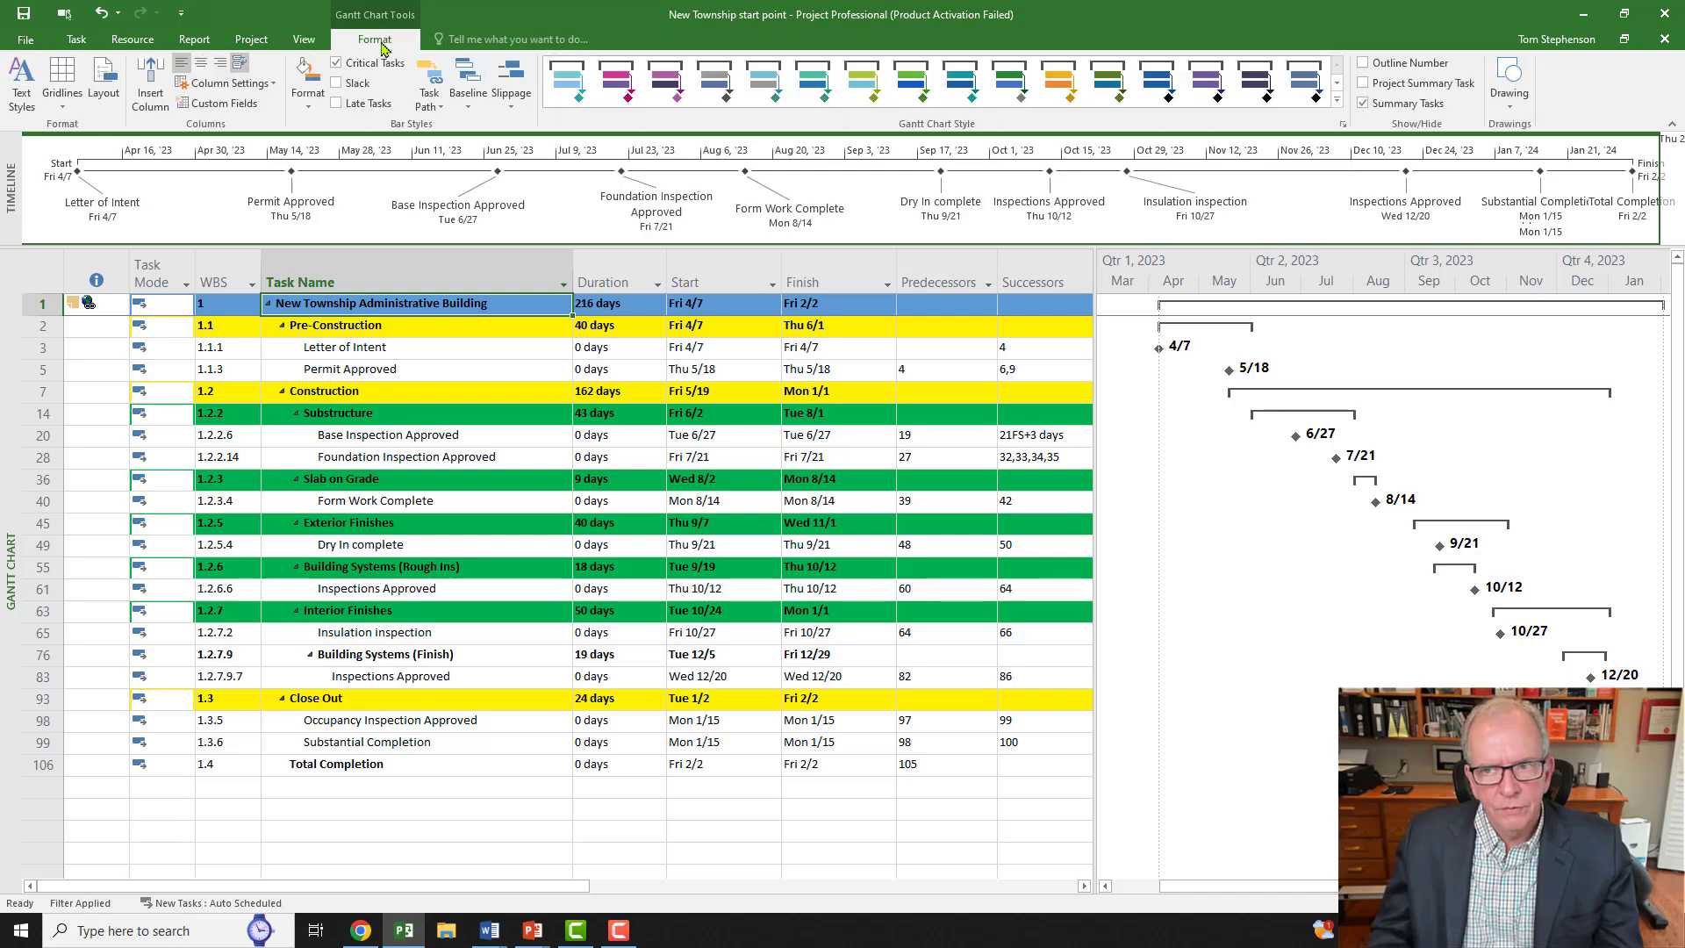
{"action": "left_click", "coordinate": [1362, 104]}
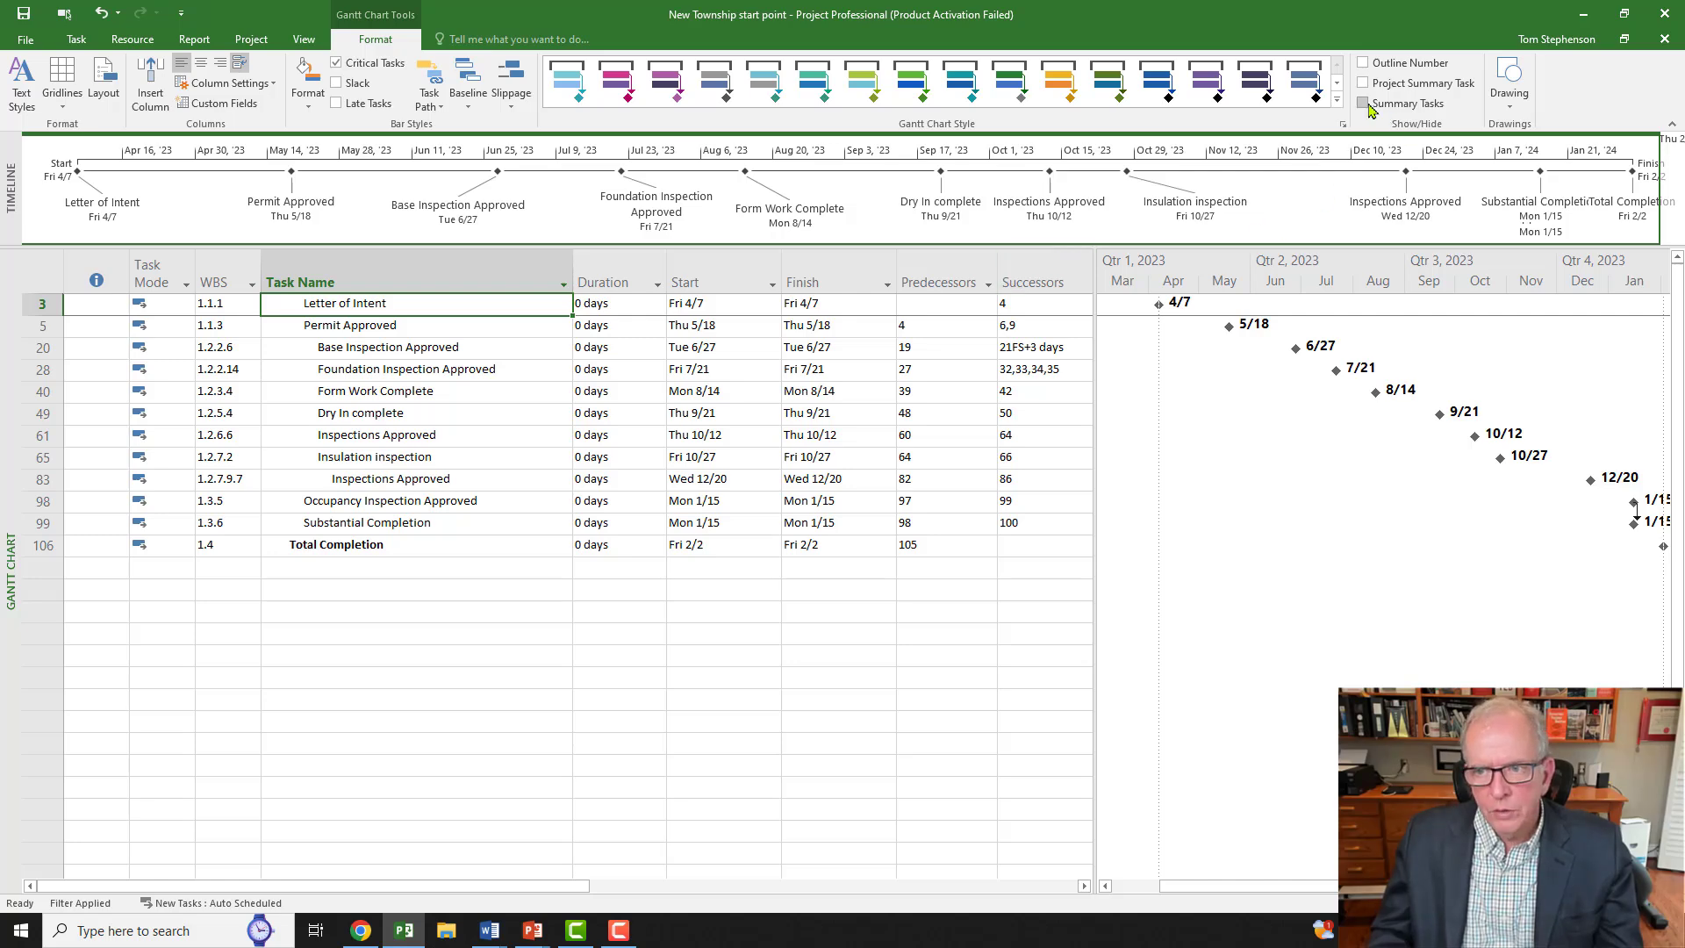
{"action": "left_click", "coordinate": [1365, 104]}
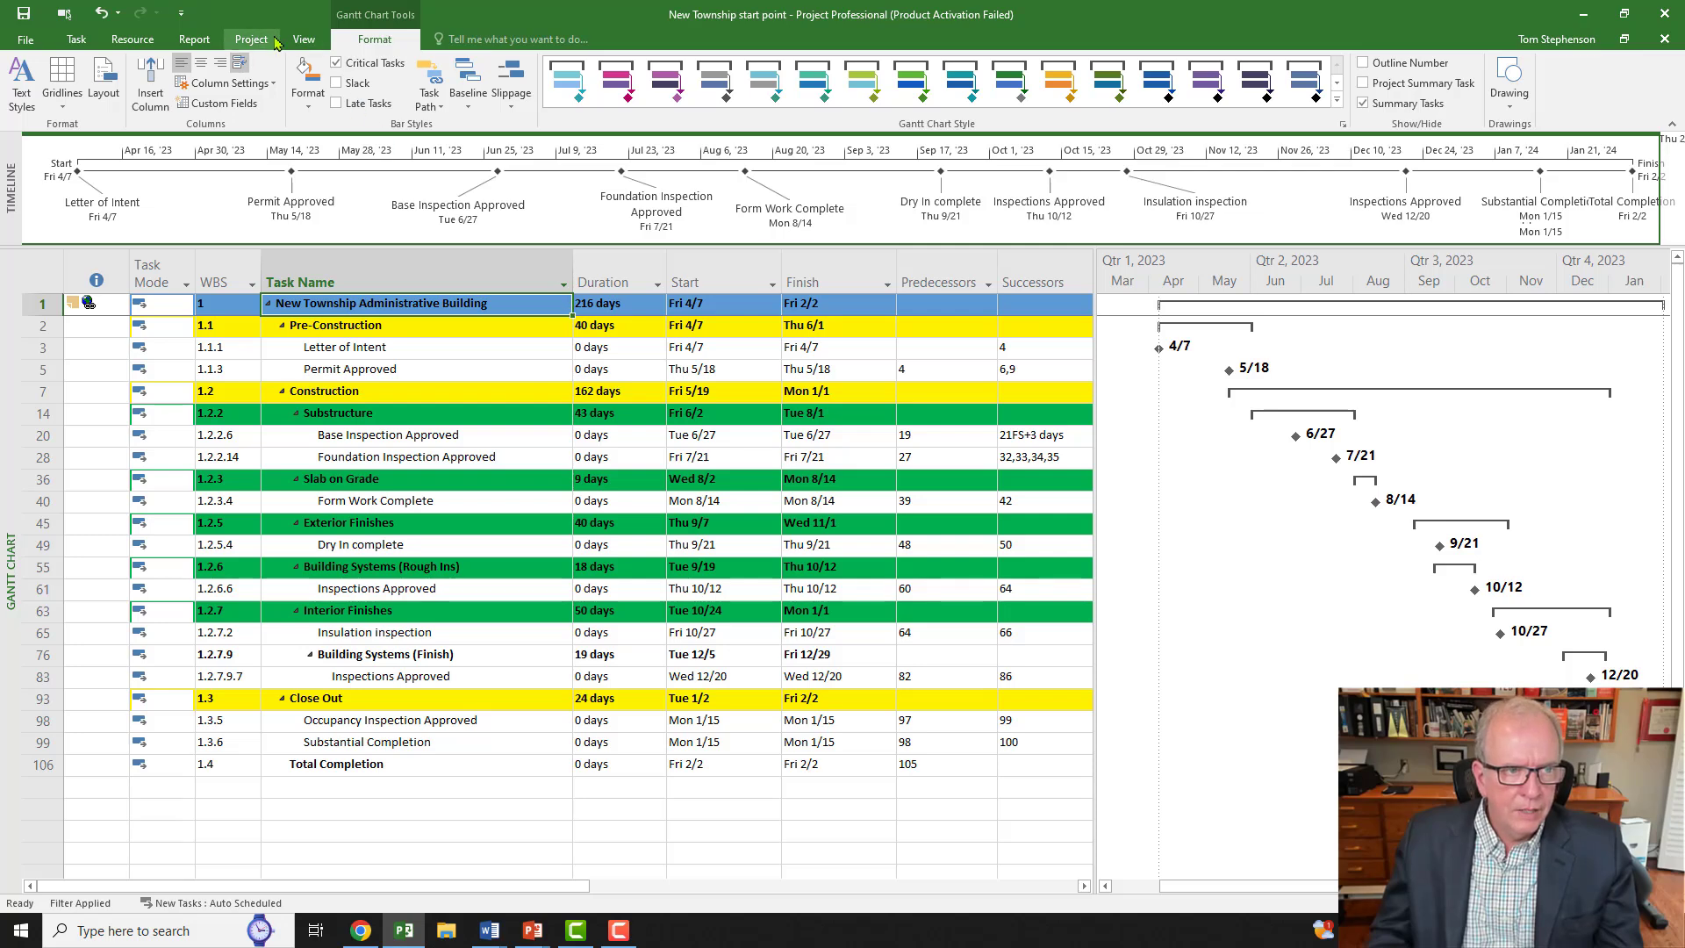
{"action": "left_click", "coordinate": [297, 42]}
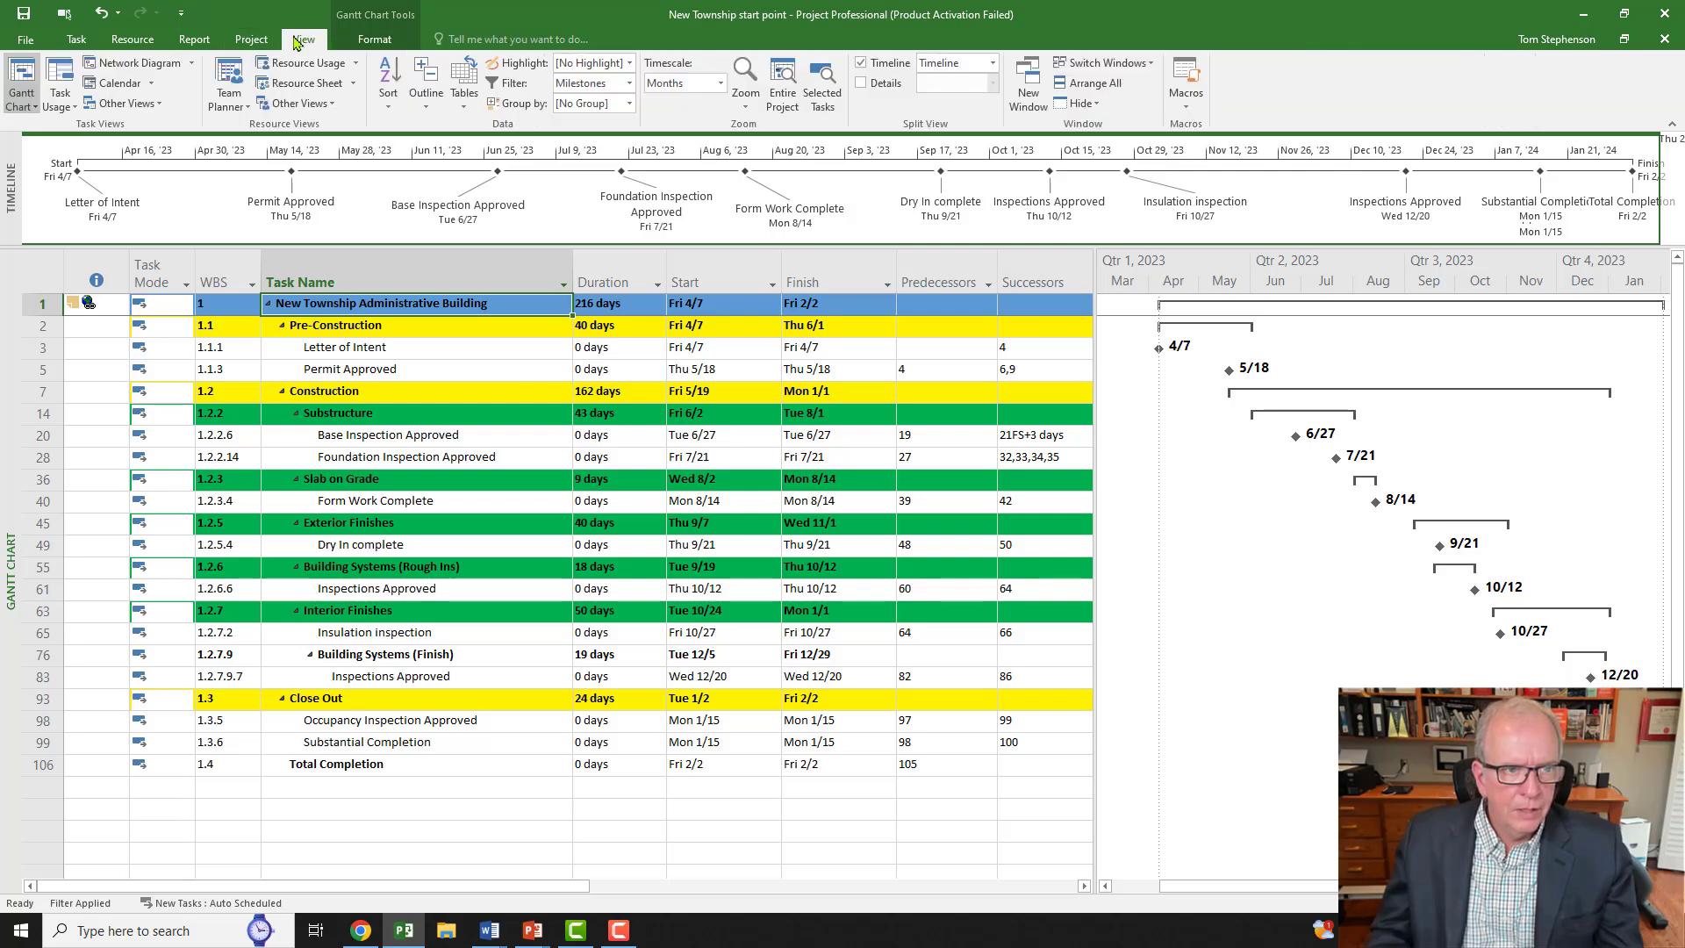
{"action": "left_click", "coordinate": [629, 83]}
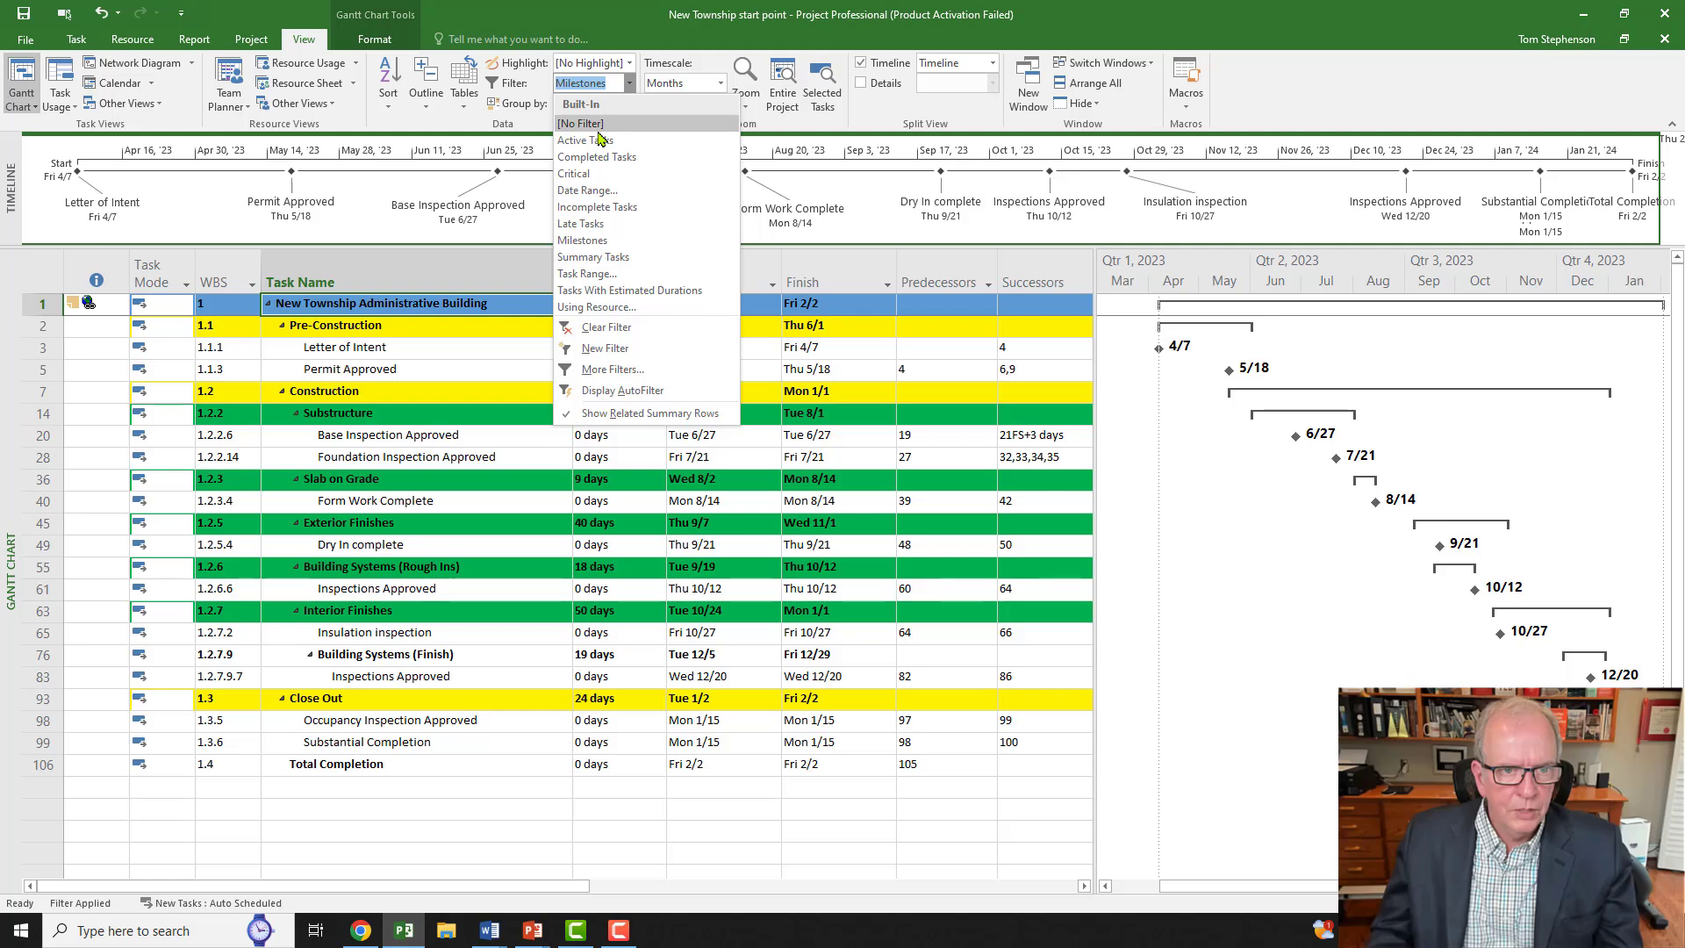
{"action": "left_click", "coordinate": [599, 129]}
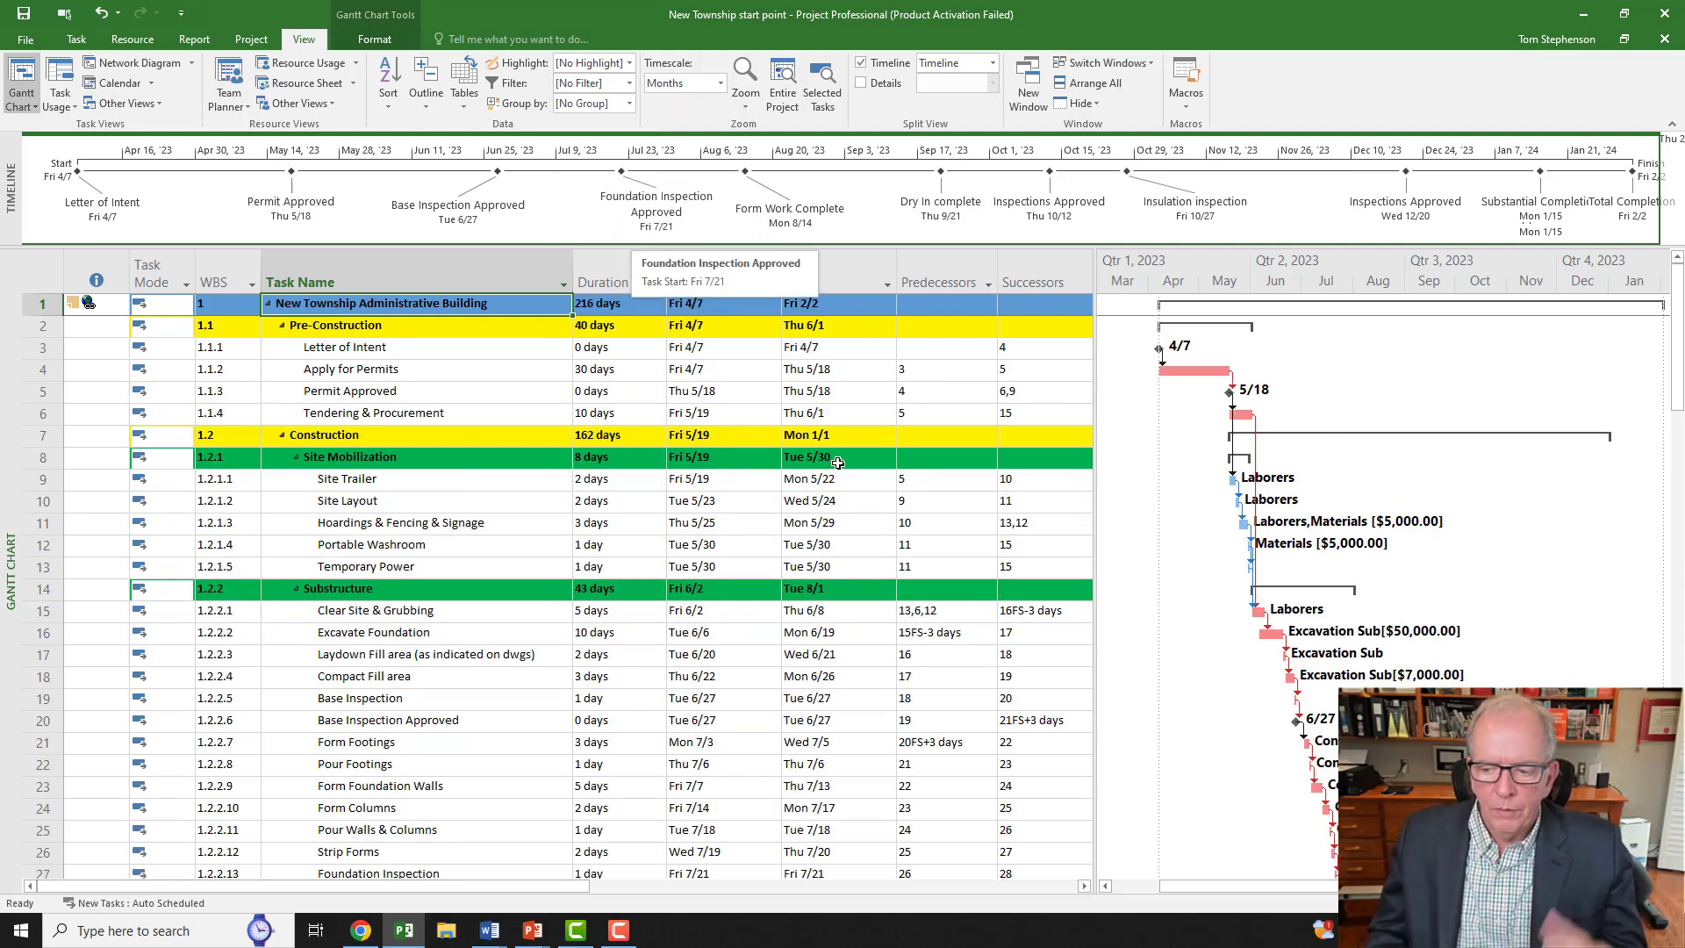
{"action": "left_click", "coordinate": [793, 498]}
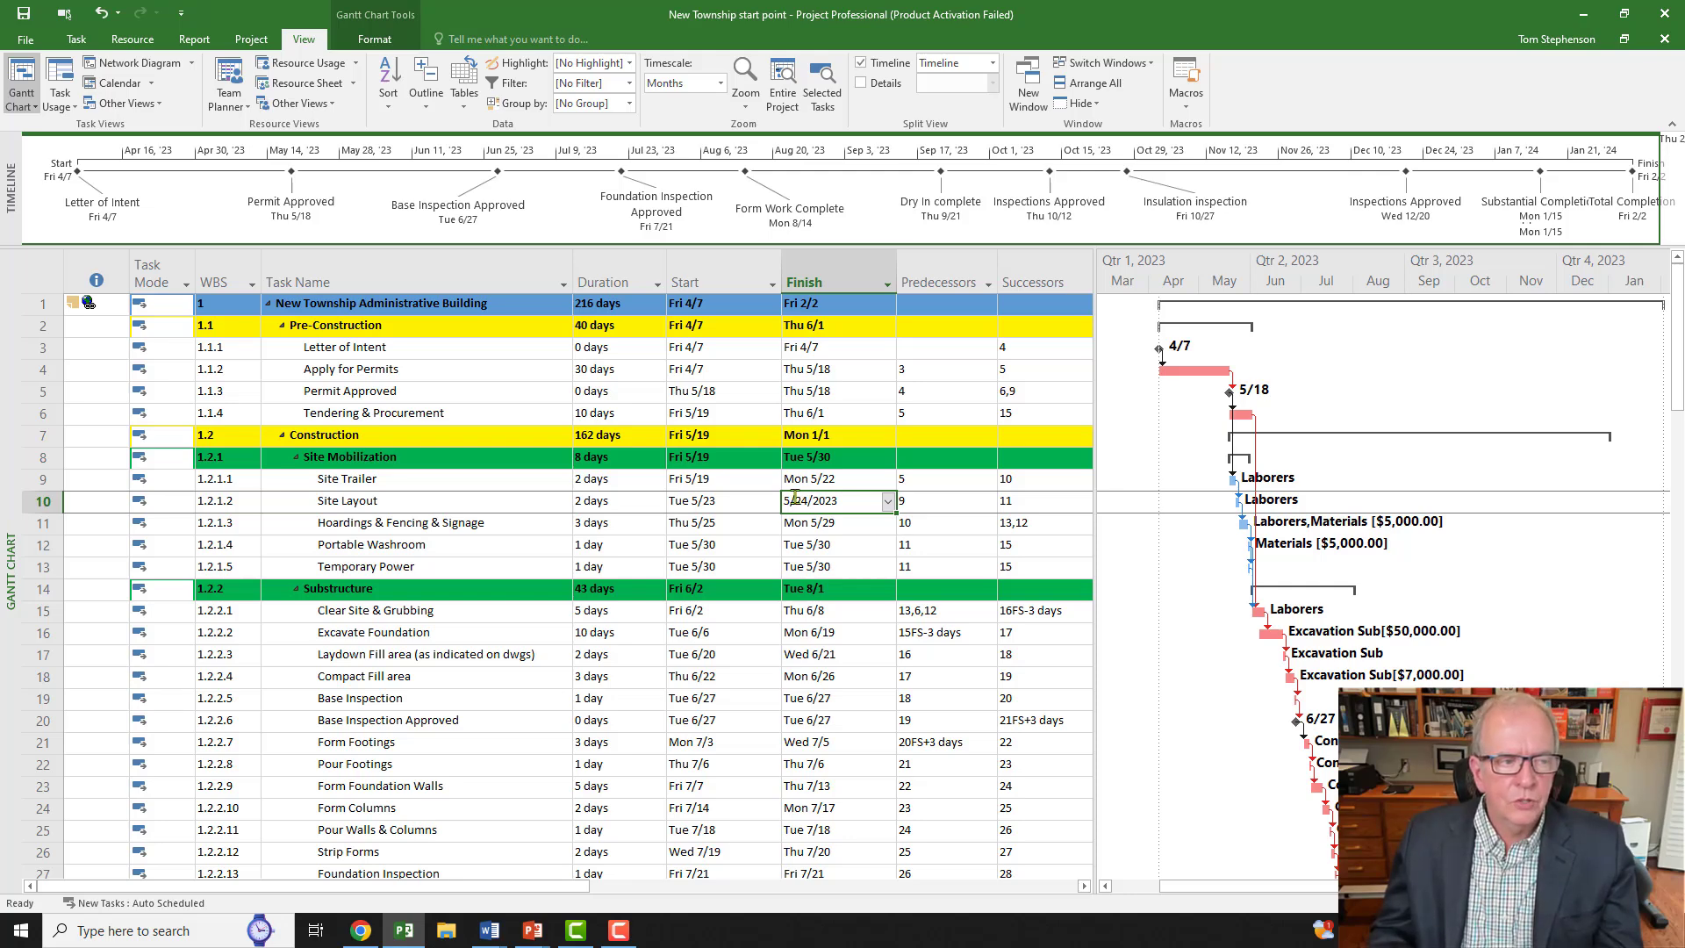
Step: Open the linked Word checklist and tick Holidays, WBS alignment and No Links to WBS
{"action": "left_click", "coordinate": [91, 307]}
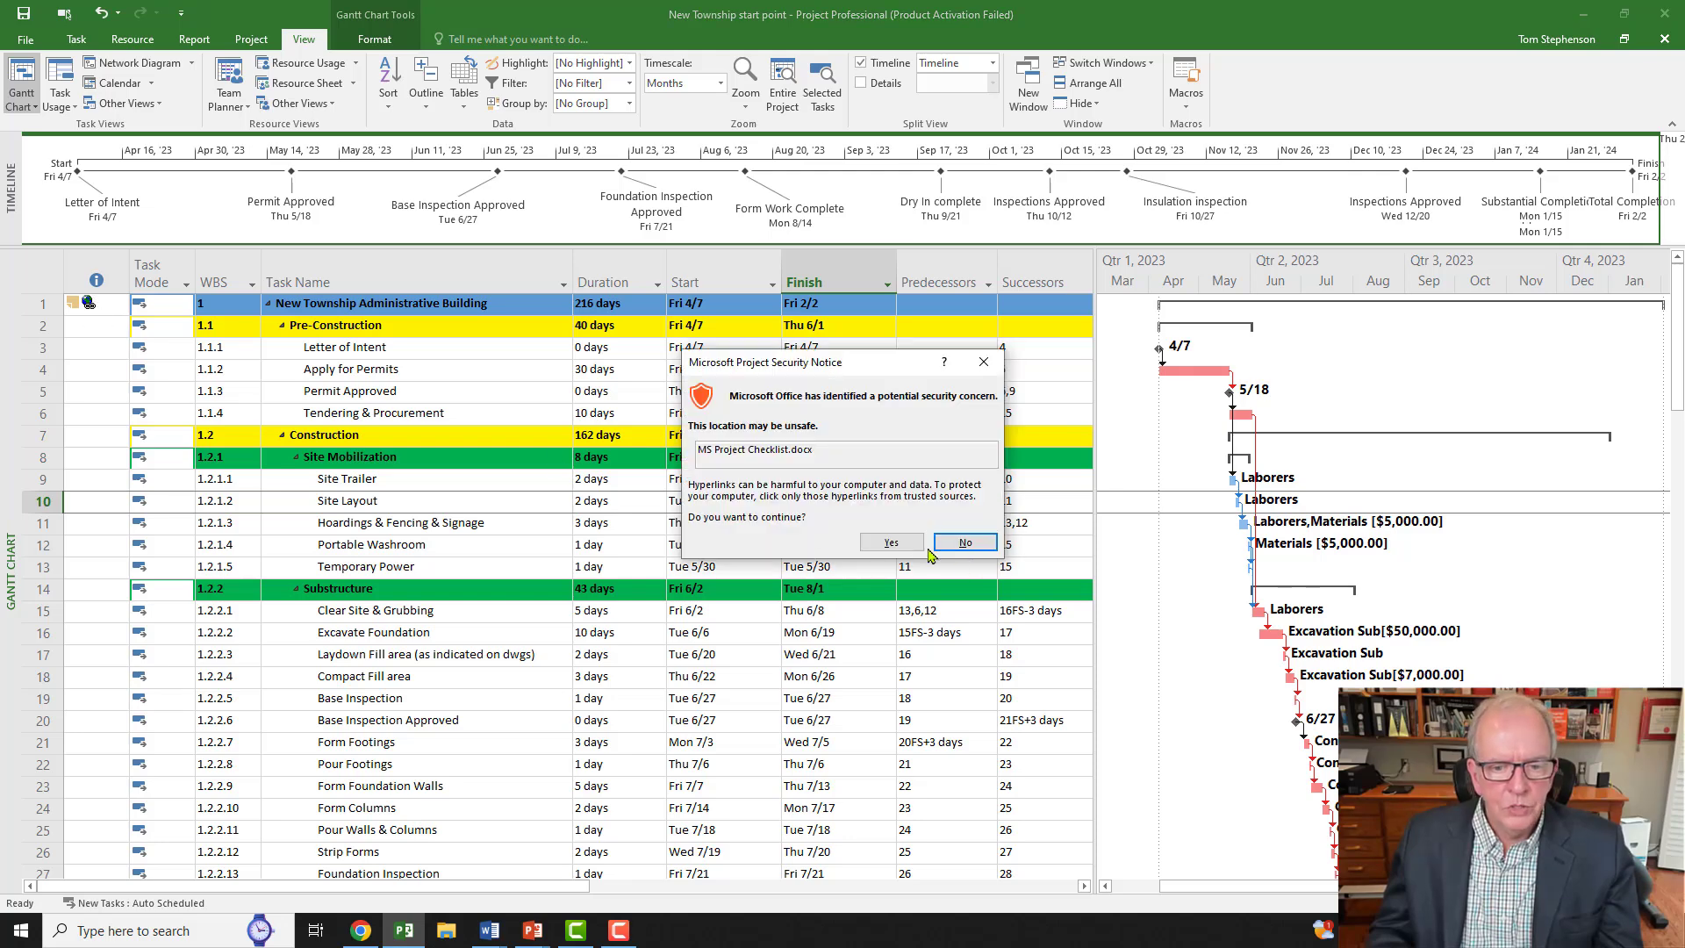
{"action": "left_click", "coordinate": [892, 542]}
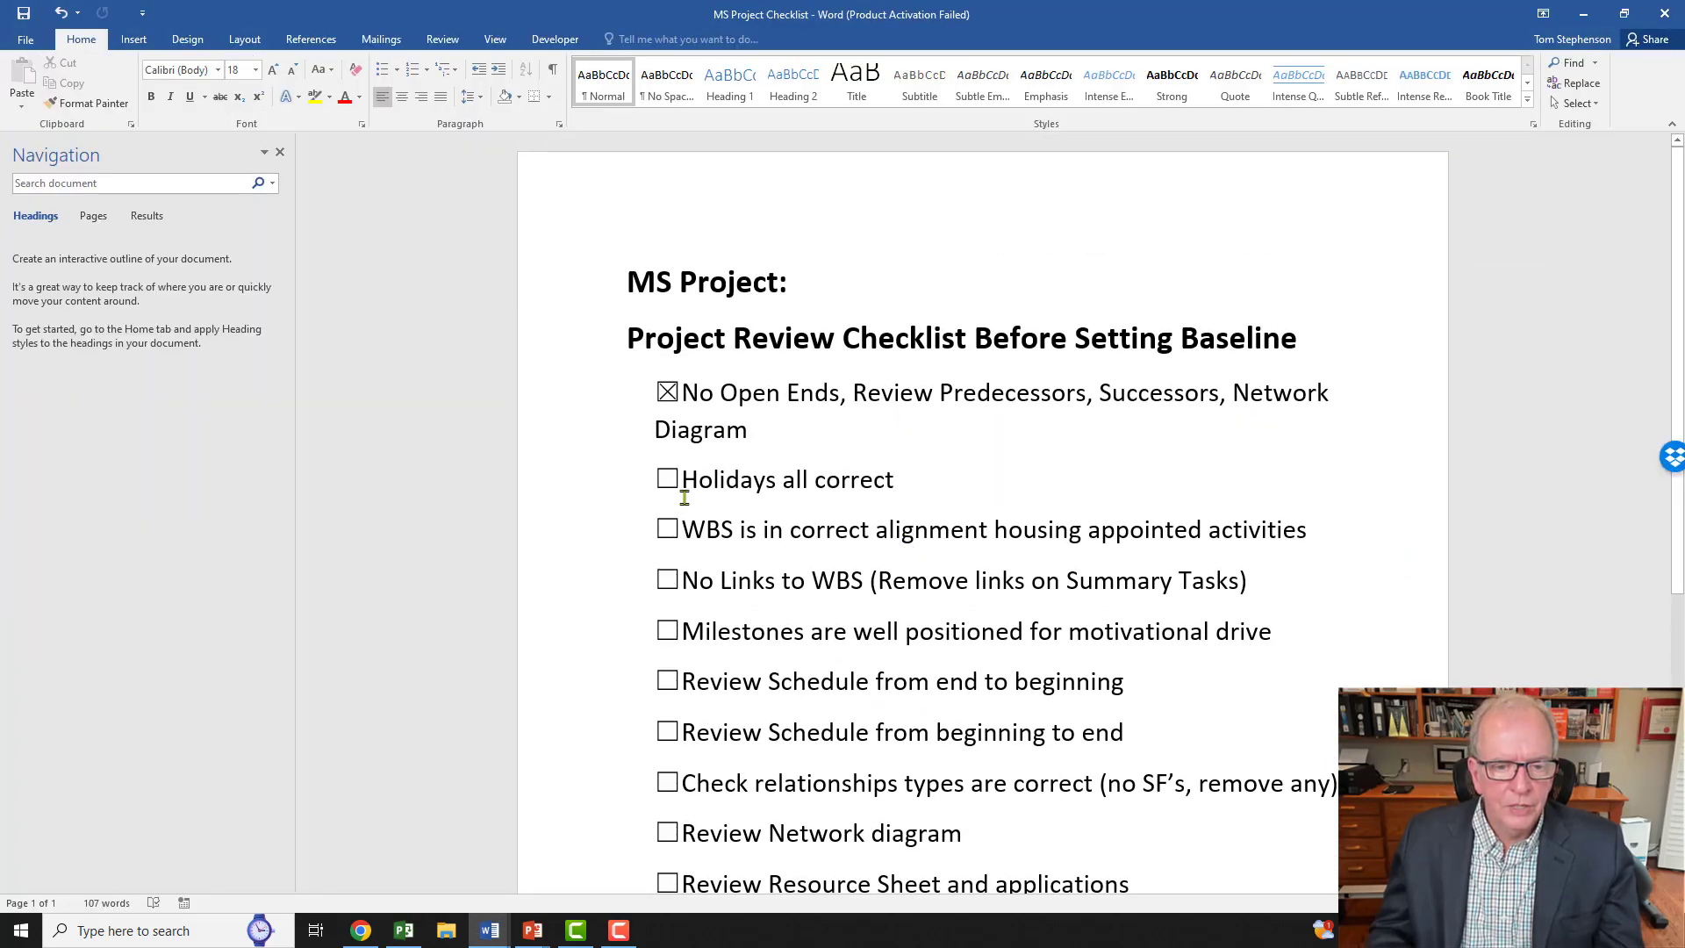
{"action": "left_click", "coordinate": [669, 479]}
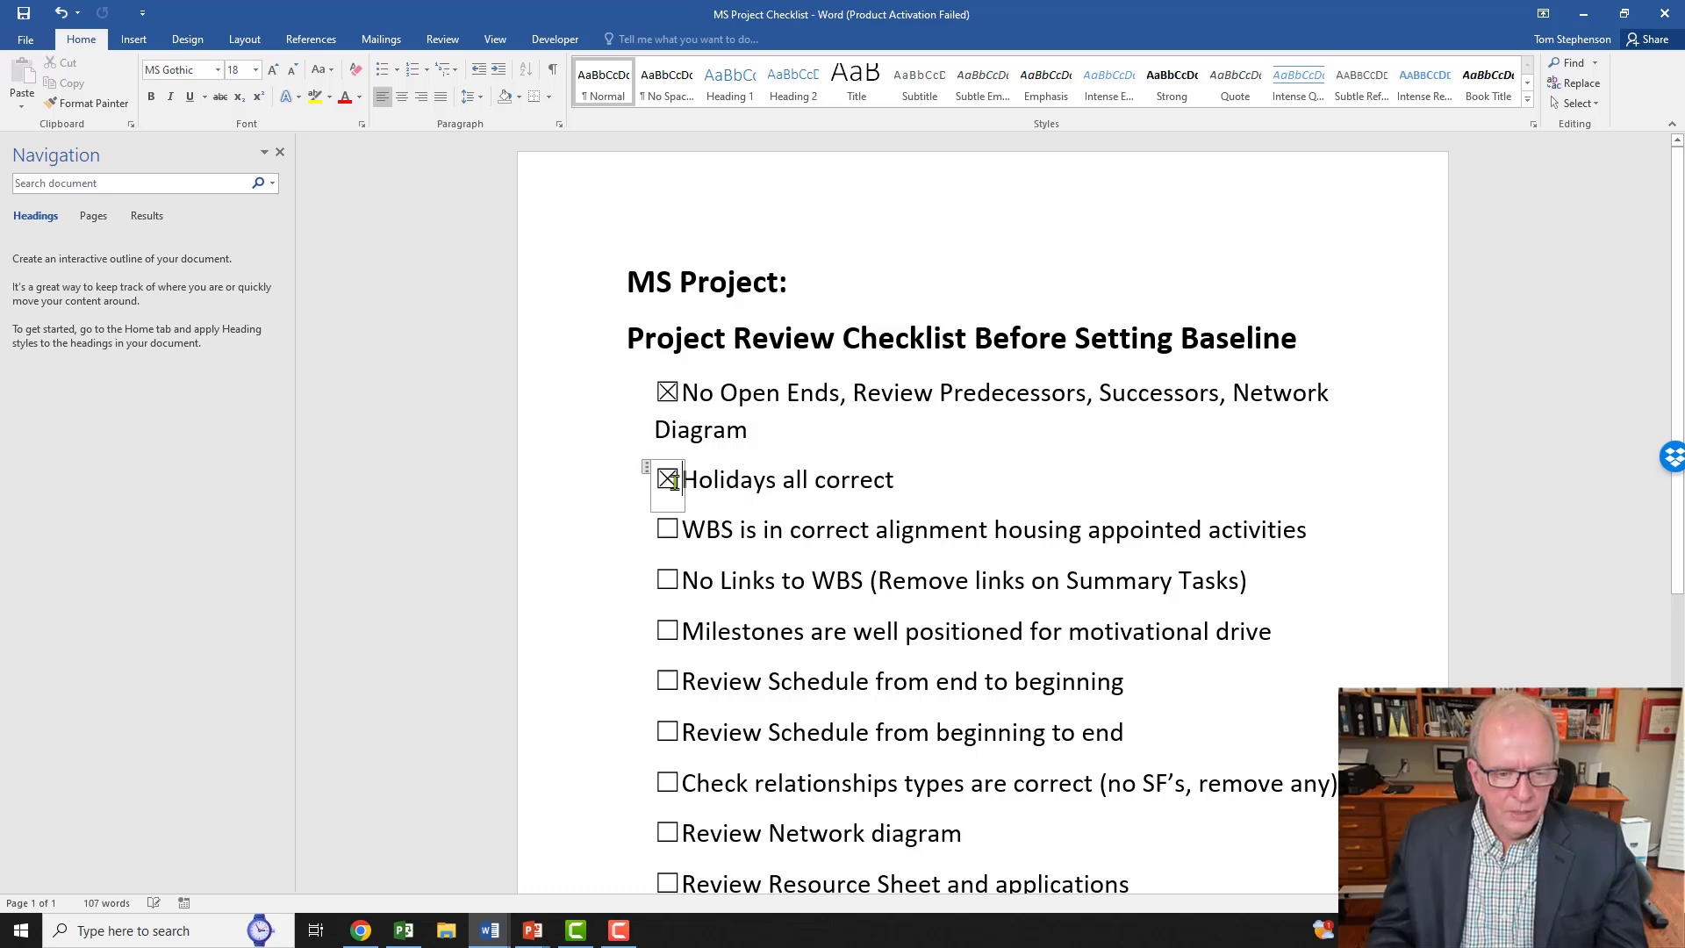
{"action": "left_click", "coordinate": [672, 531]}
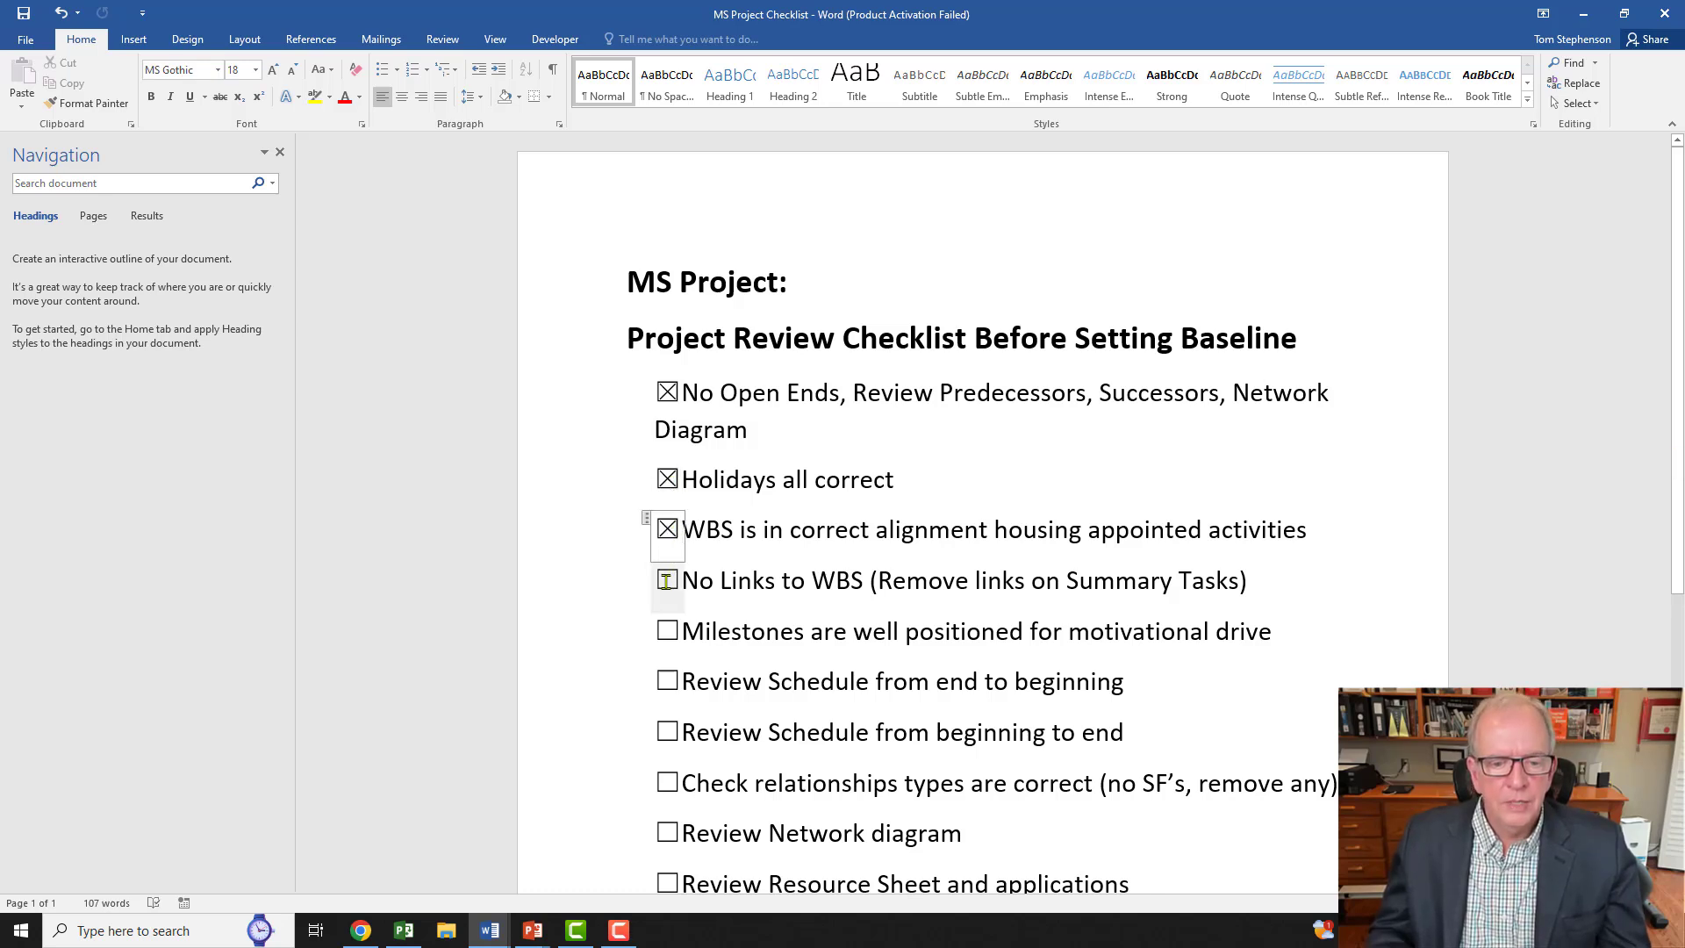
{"action": "left_click", "coordinate": [667, 582]}
Step: Tick the Milestones item, review the rest, and switch back to the Project schedule
{"action": "scroll", "coordinate": [955, 665], "scroll_direction": "down", "scroll_amount": 1}
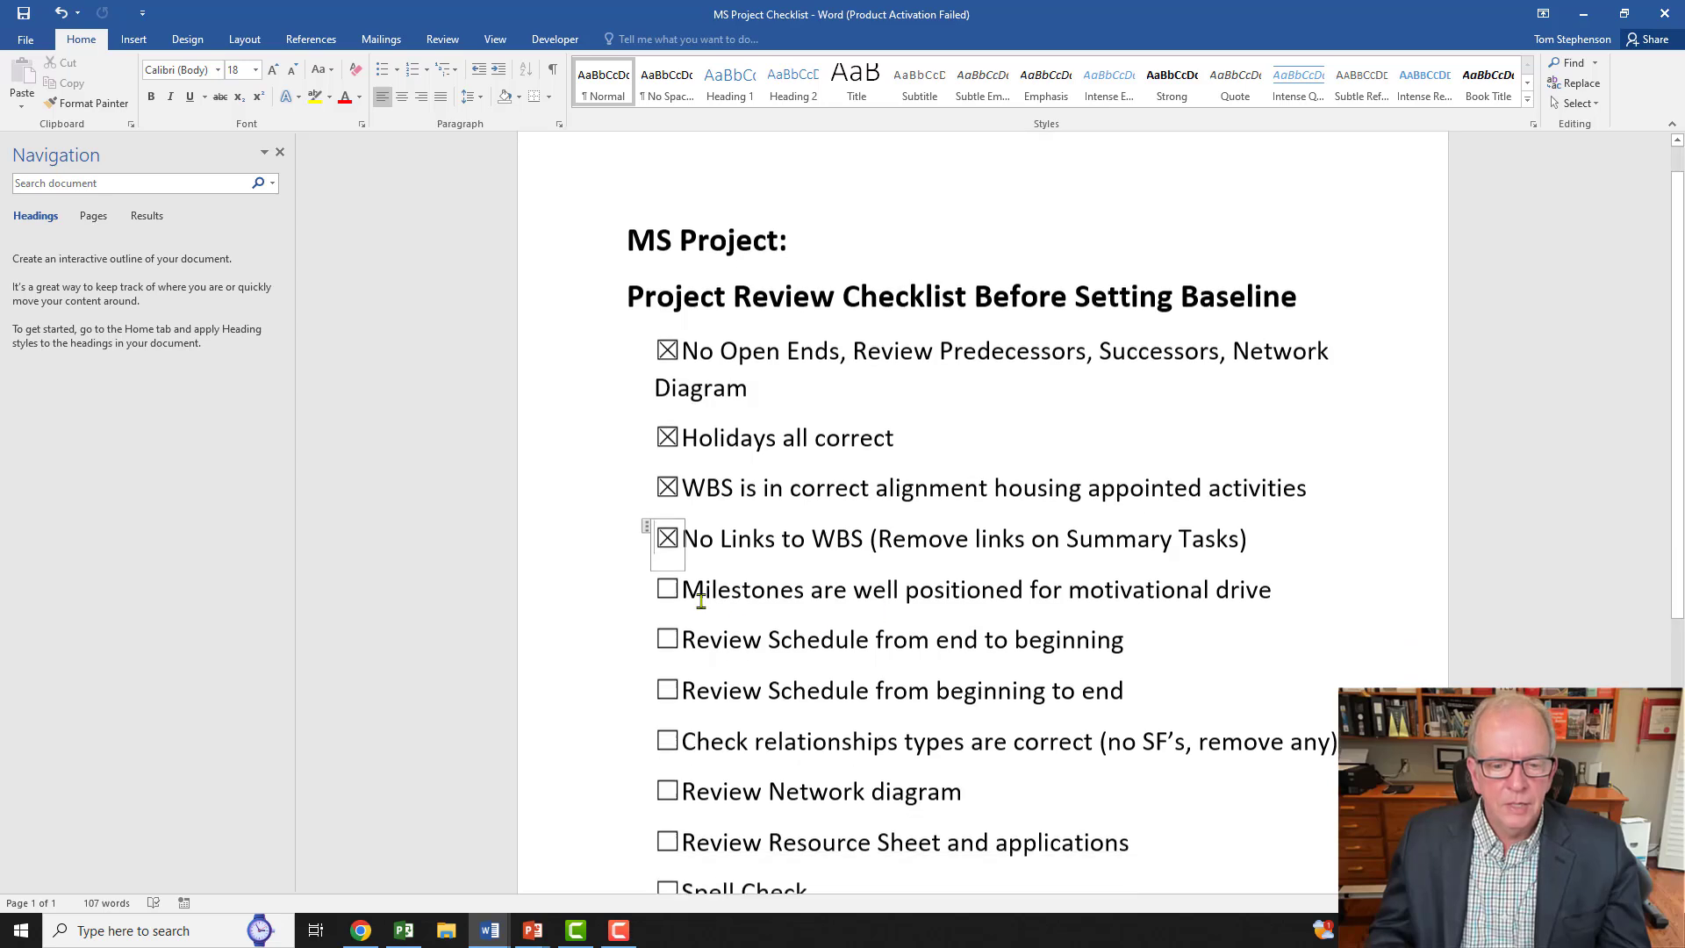
{"action": "left_click", "coordinate": [667, 582]}
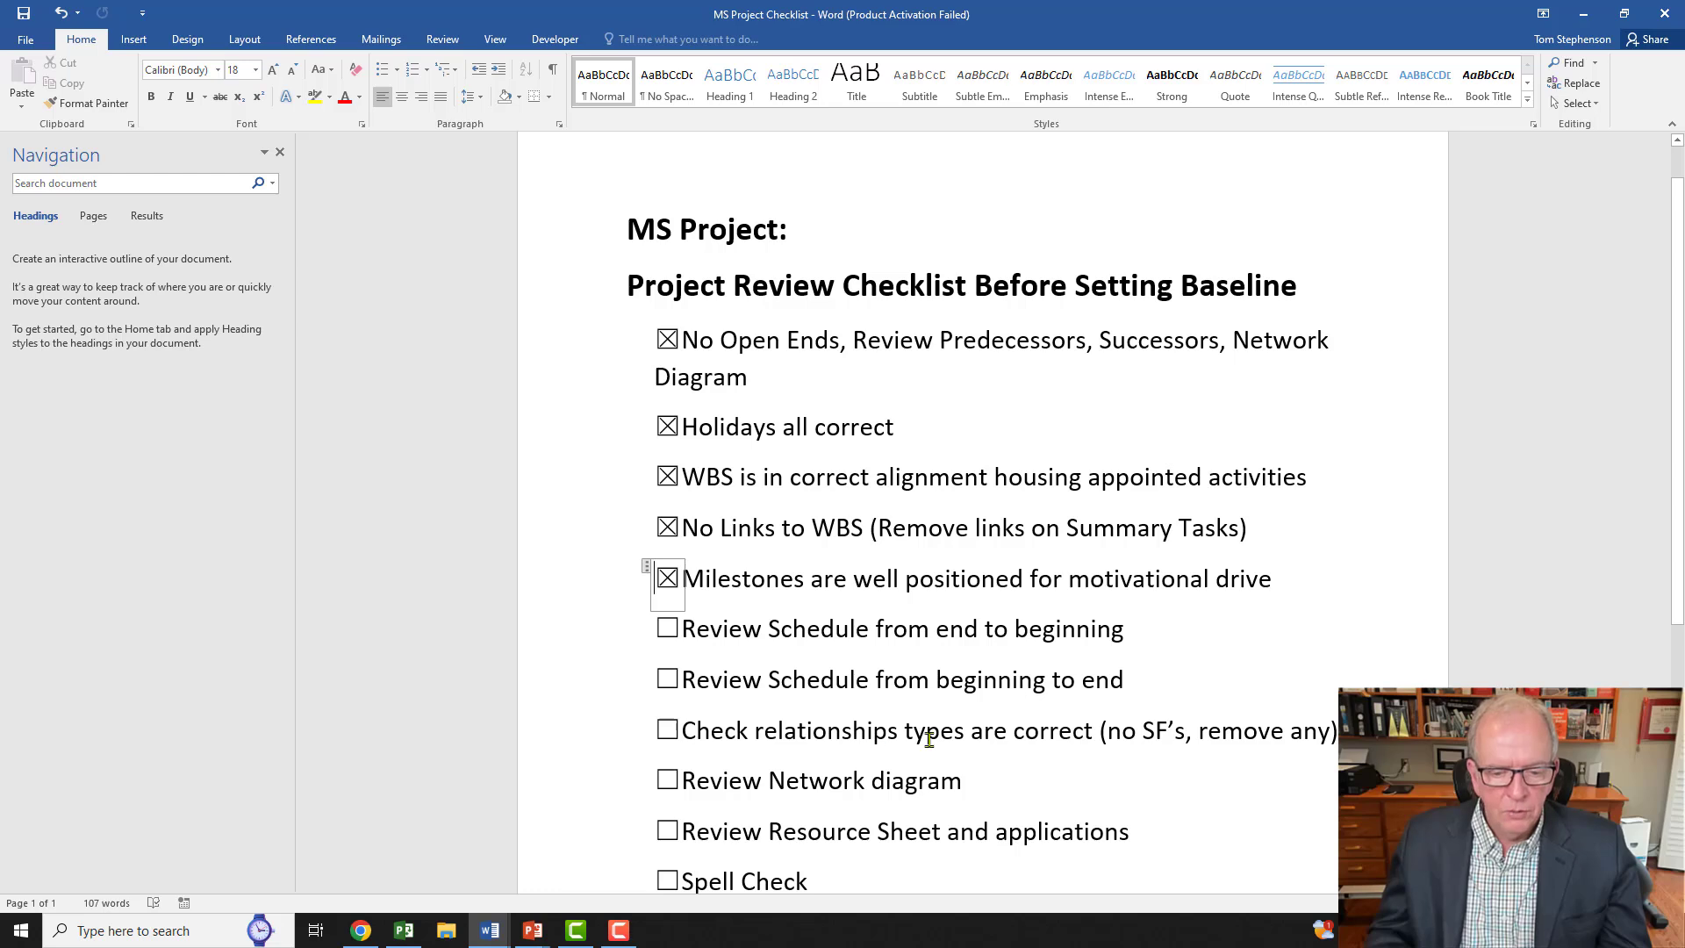
{"action": "scroll", "coordinate": [967, 750], "scroll_direction": "down", "scroll_amount": 1}
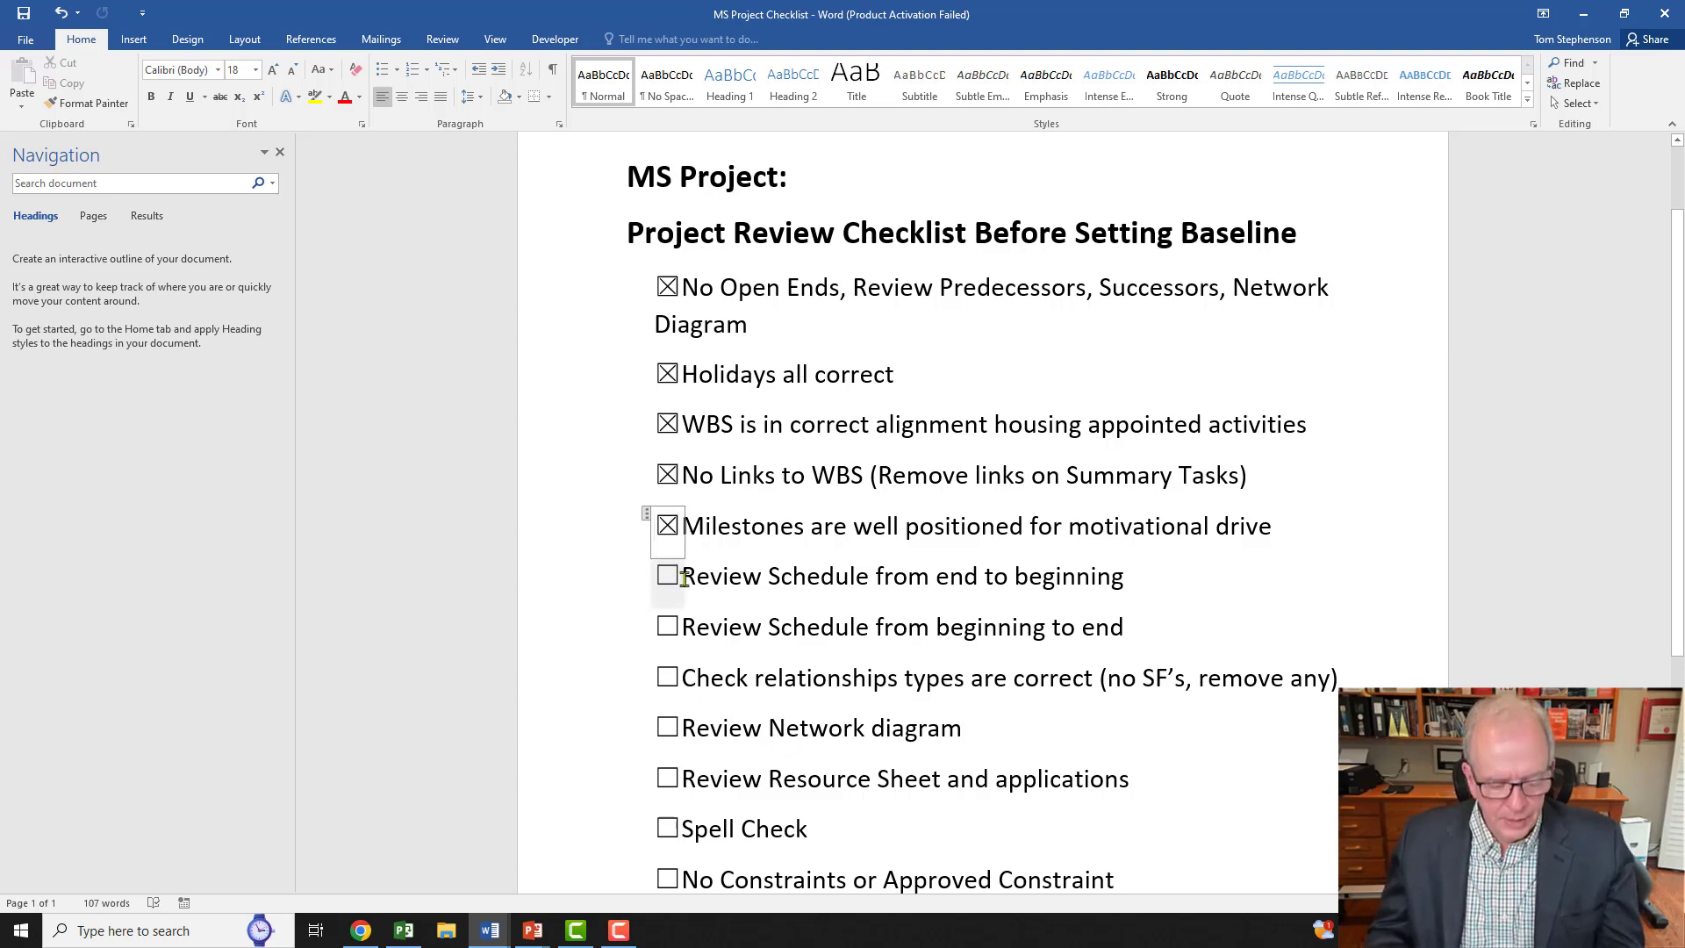
{"action": "key", "text": "alt+Tab"}
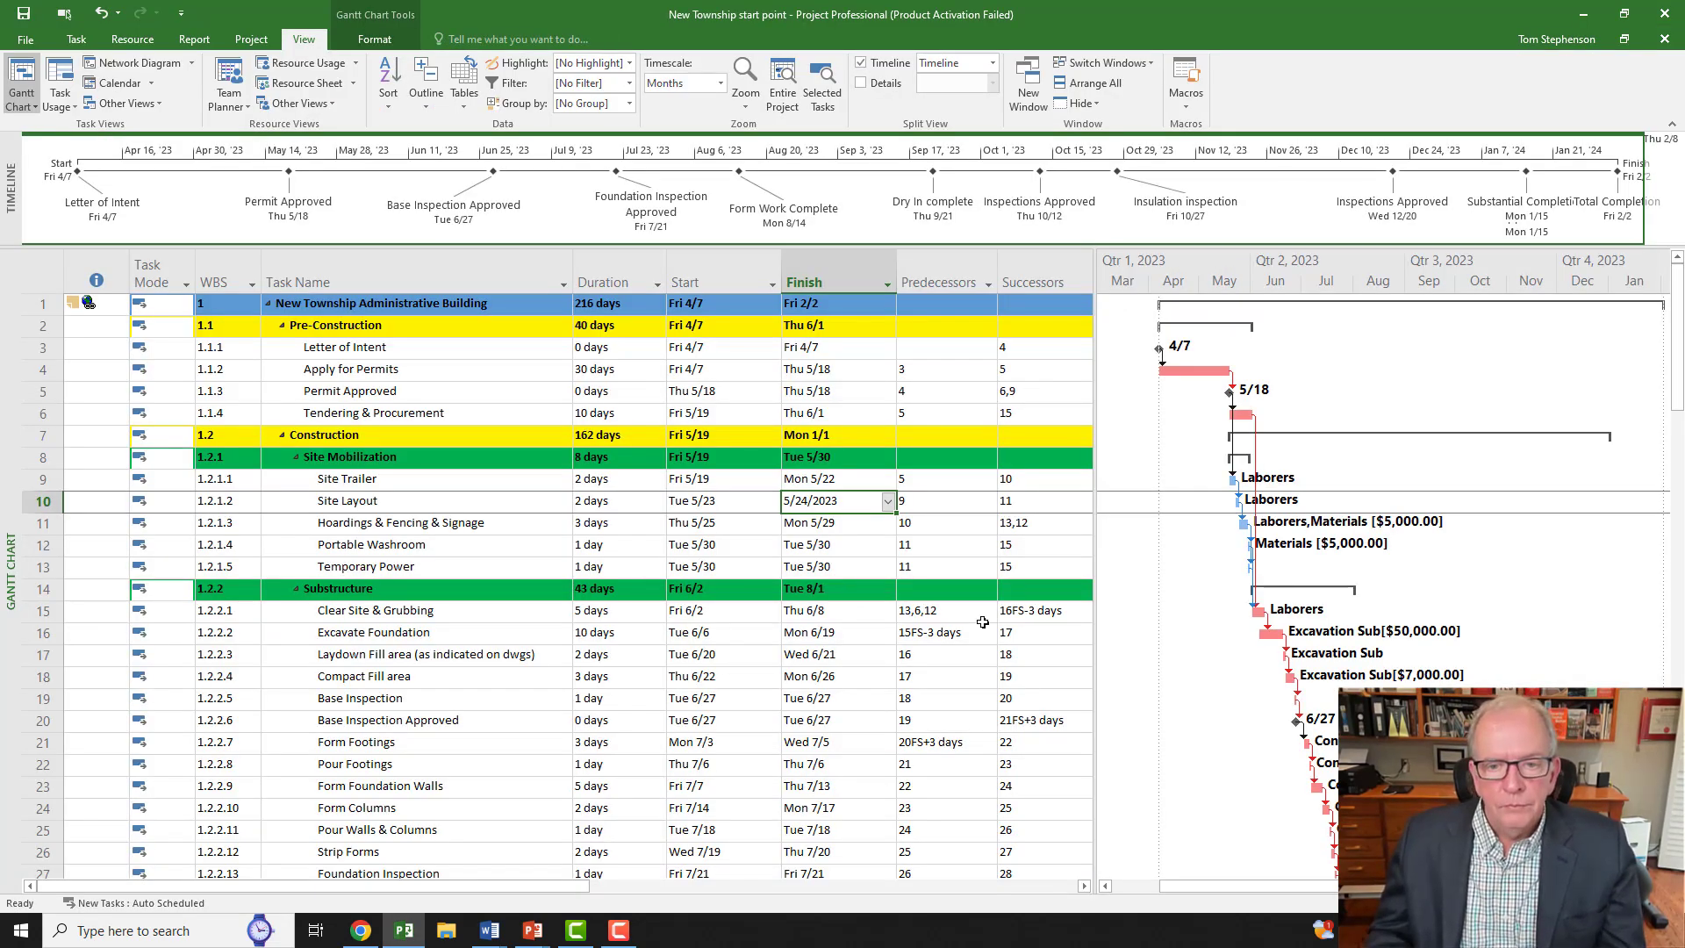
Step: Commit Site Layout's 5/24/2023 finish date and scroll down to the Close Out tasks
{"action": "left_click", "coordinate": [1042, 614]}
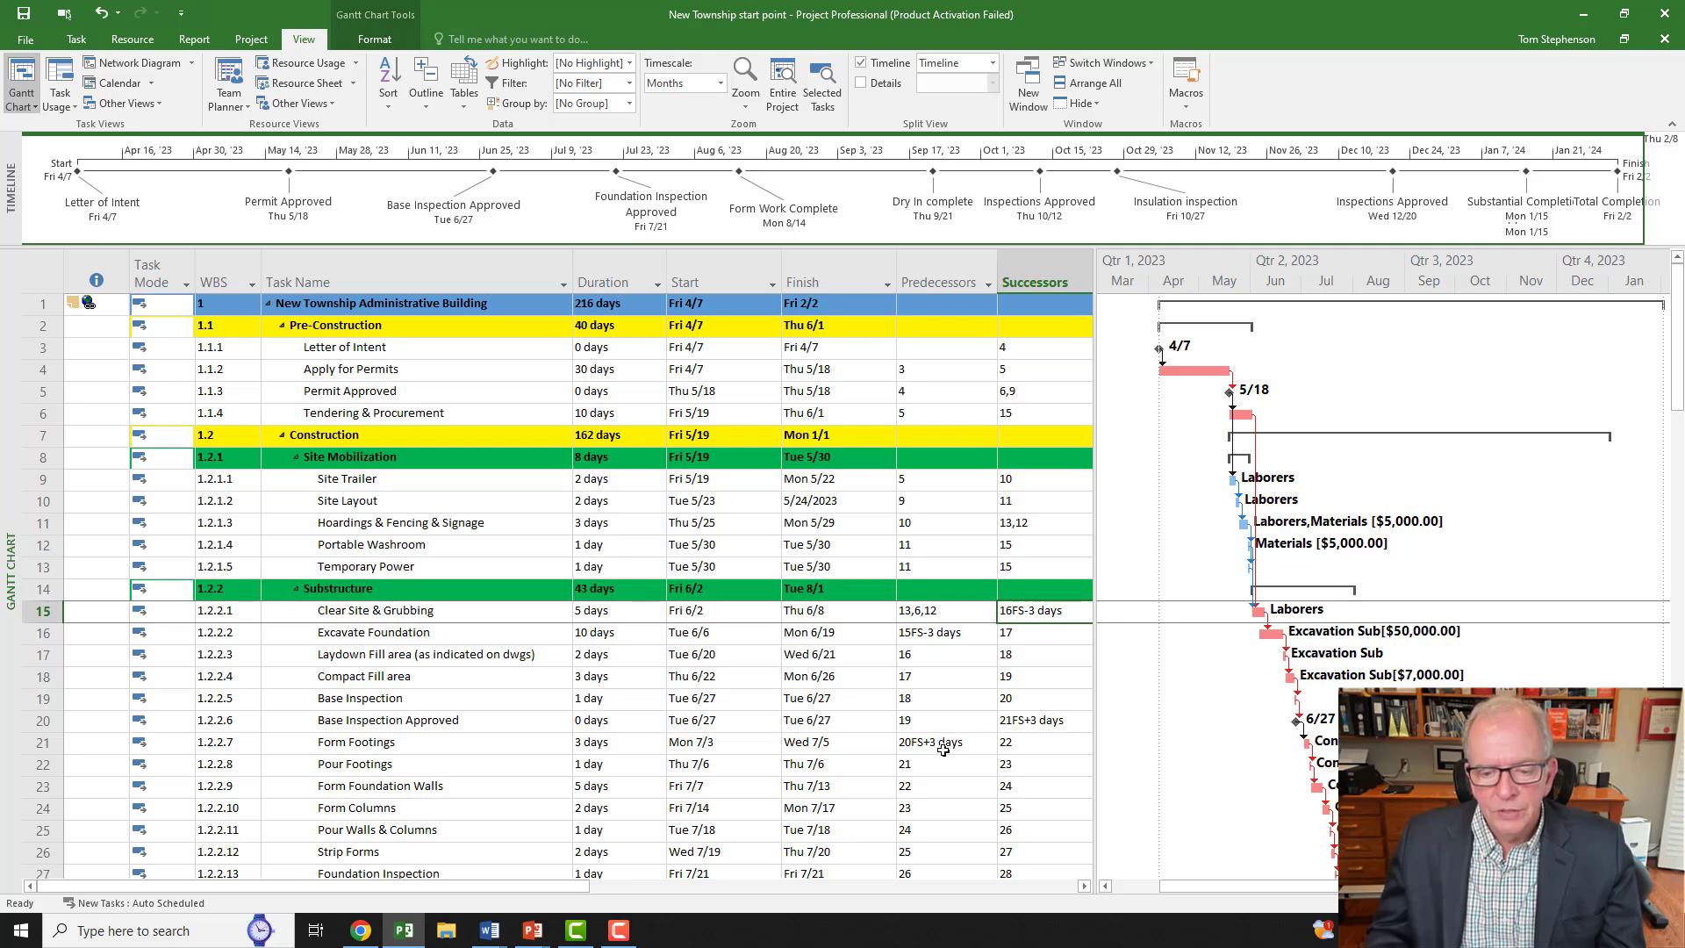
{"action": "scroll", "coordinate": [961, 661], "scroll_direction": "down", "scroll_amount": 10}
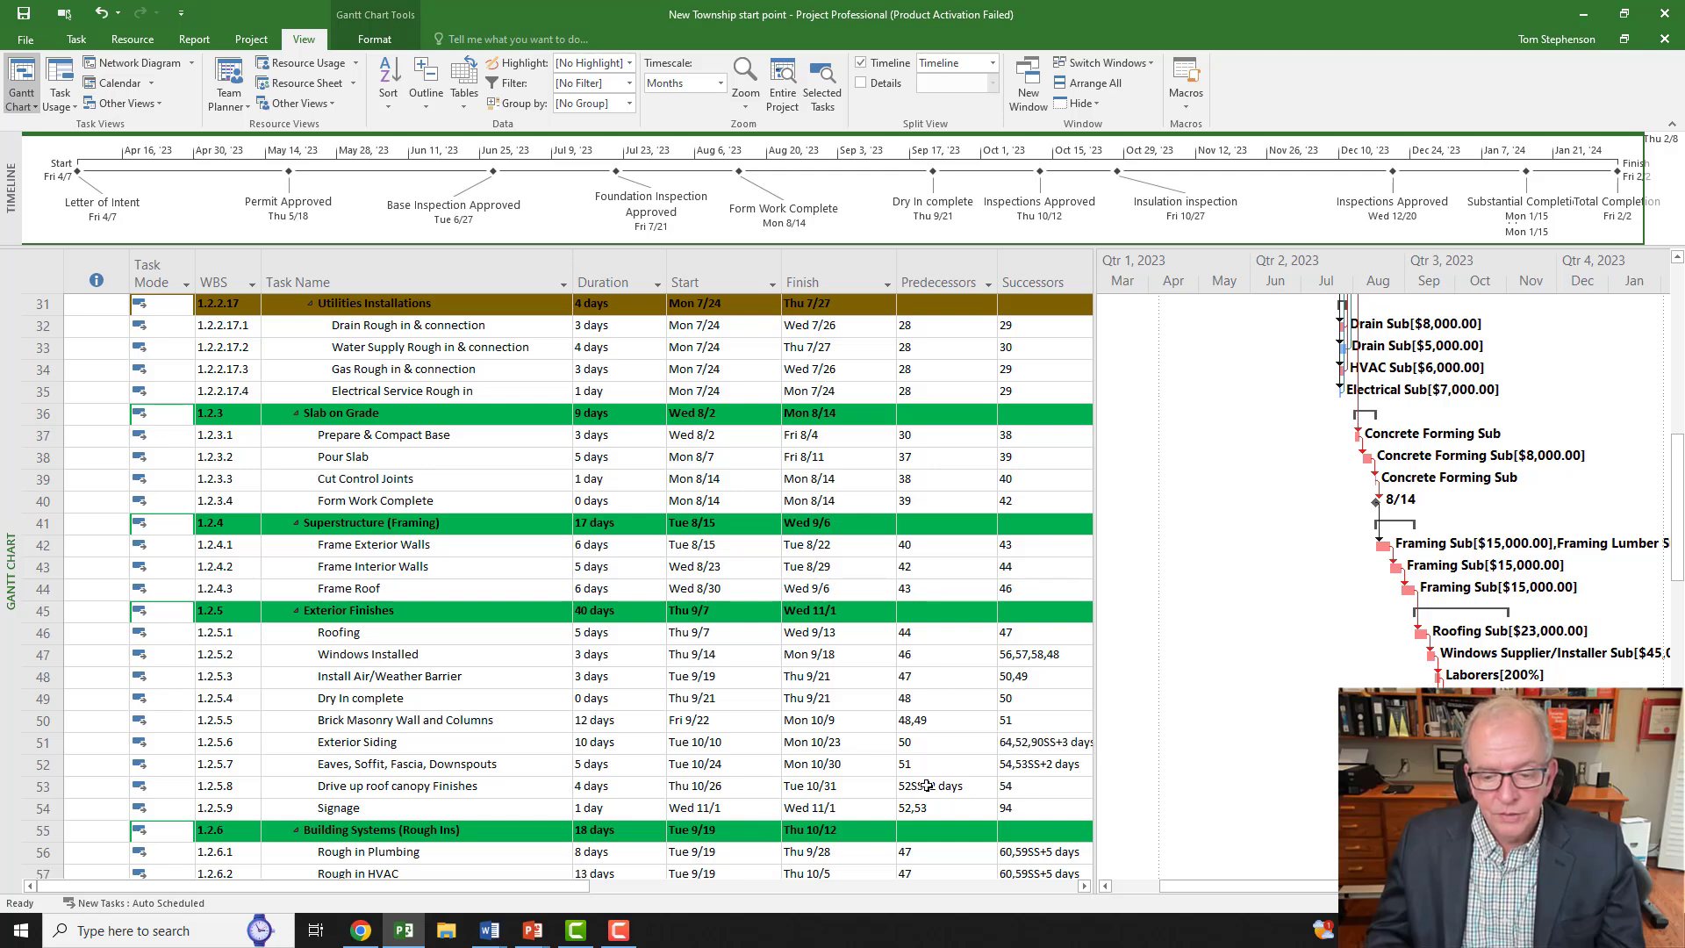
{"action": "scroll", "coordinate": [966, 746], "scroll_direction": "down", "scroll_amount": 3}
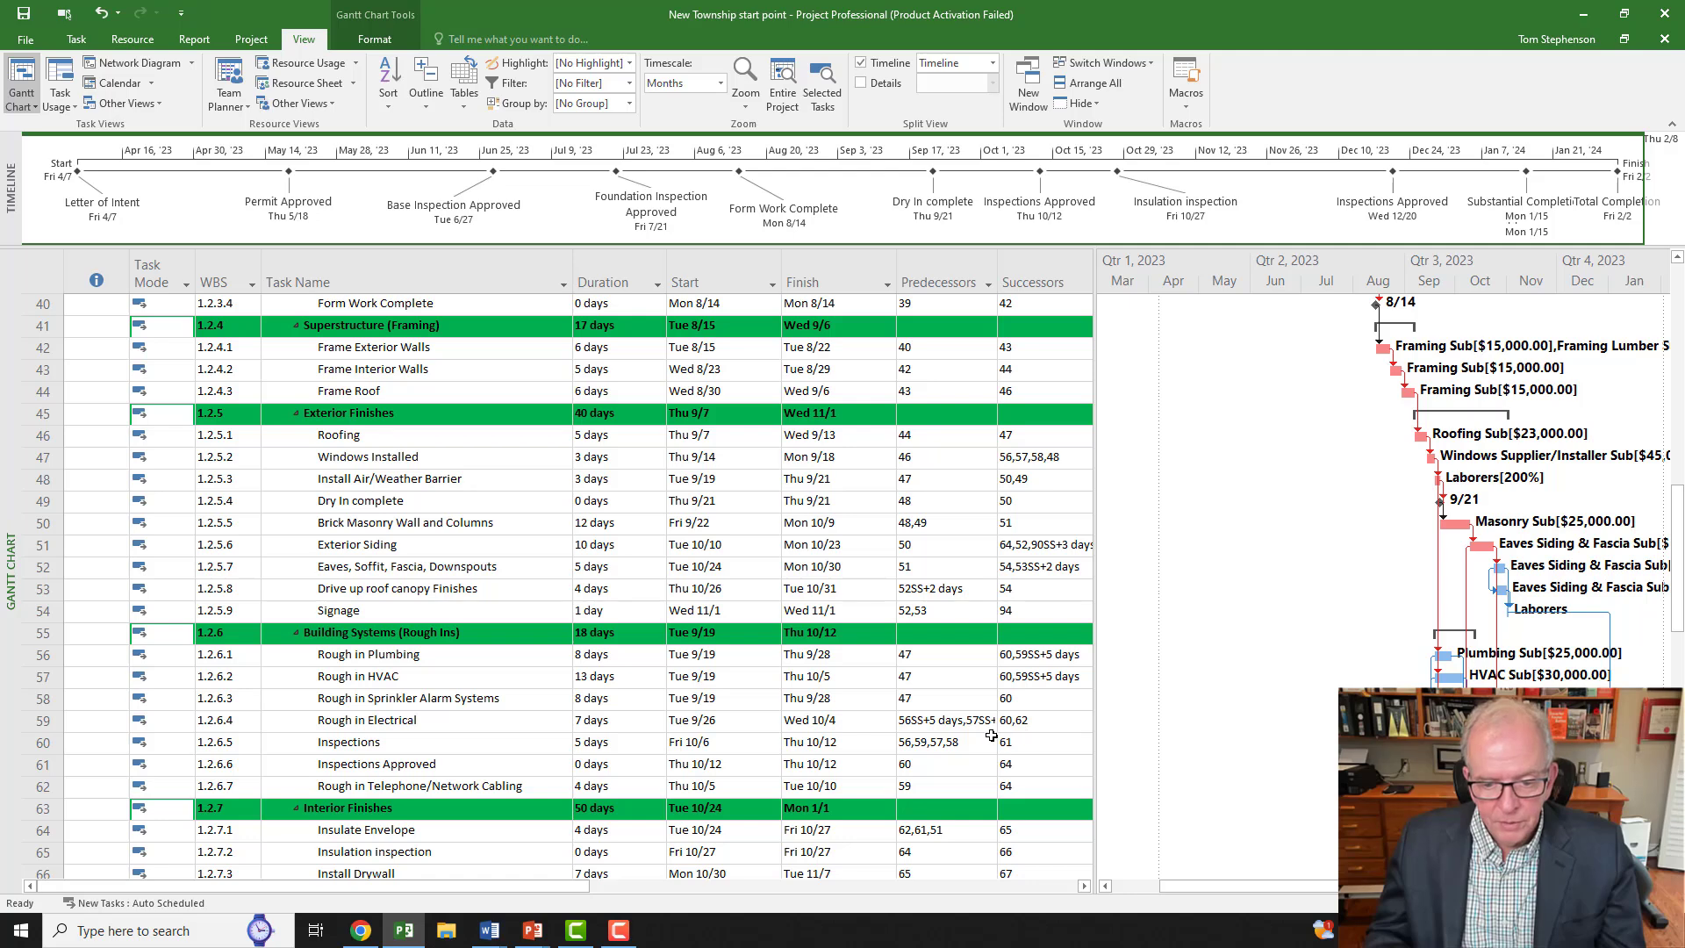
{"action": "scroll", "coordinate": [992, 734], "scroll_direction": "down", "scroll_amount": 2}
{"action": "scroll", "coordinate": [992, 734], "scroll_direction": "down", "scroll_amount": 6}
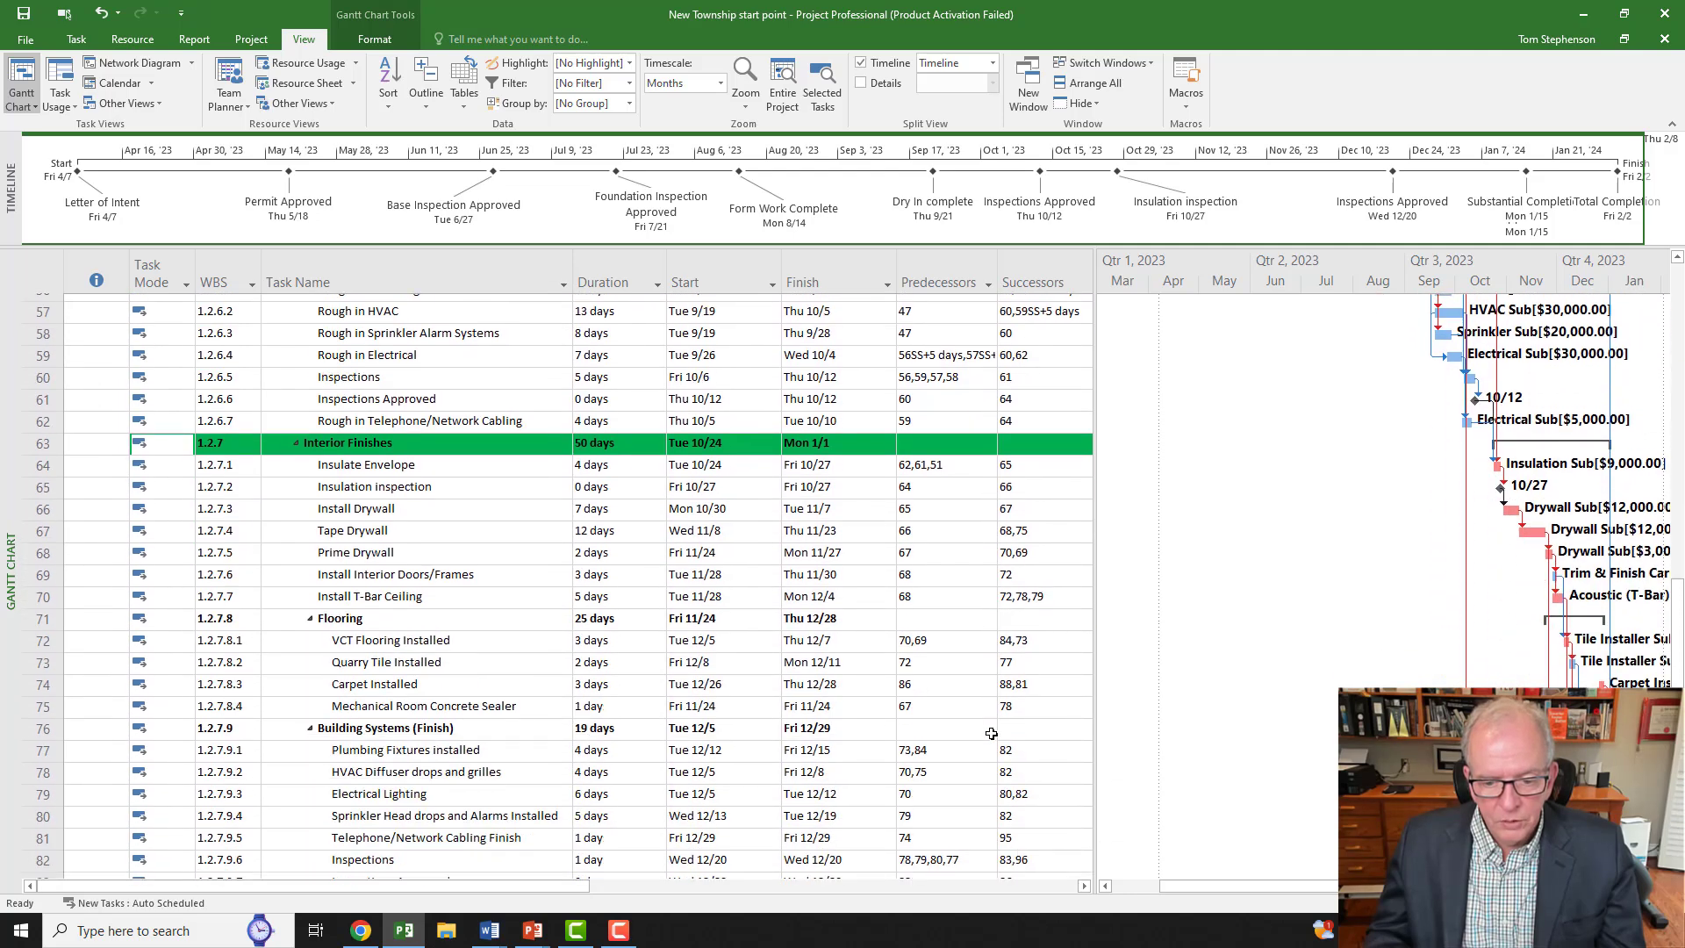
{"action": "scroll", "coordinate": [992, 733], "scroll_direction": "down", "scroll_amount": 1}
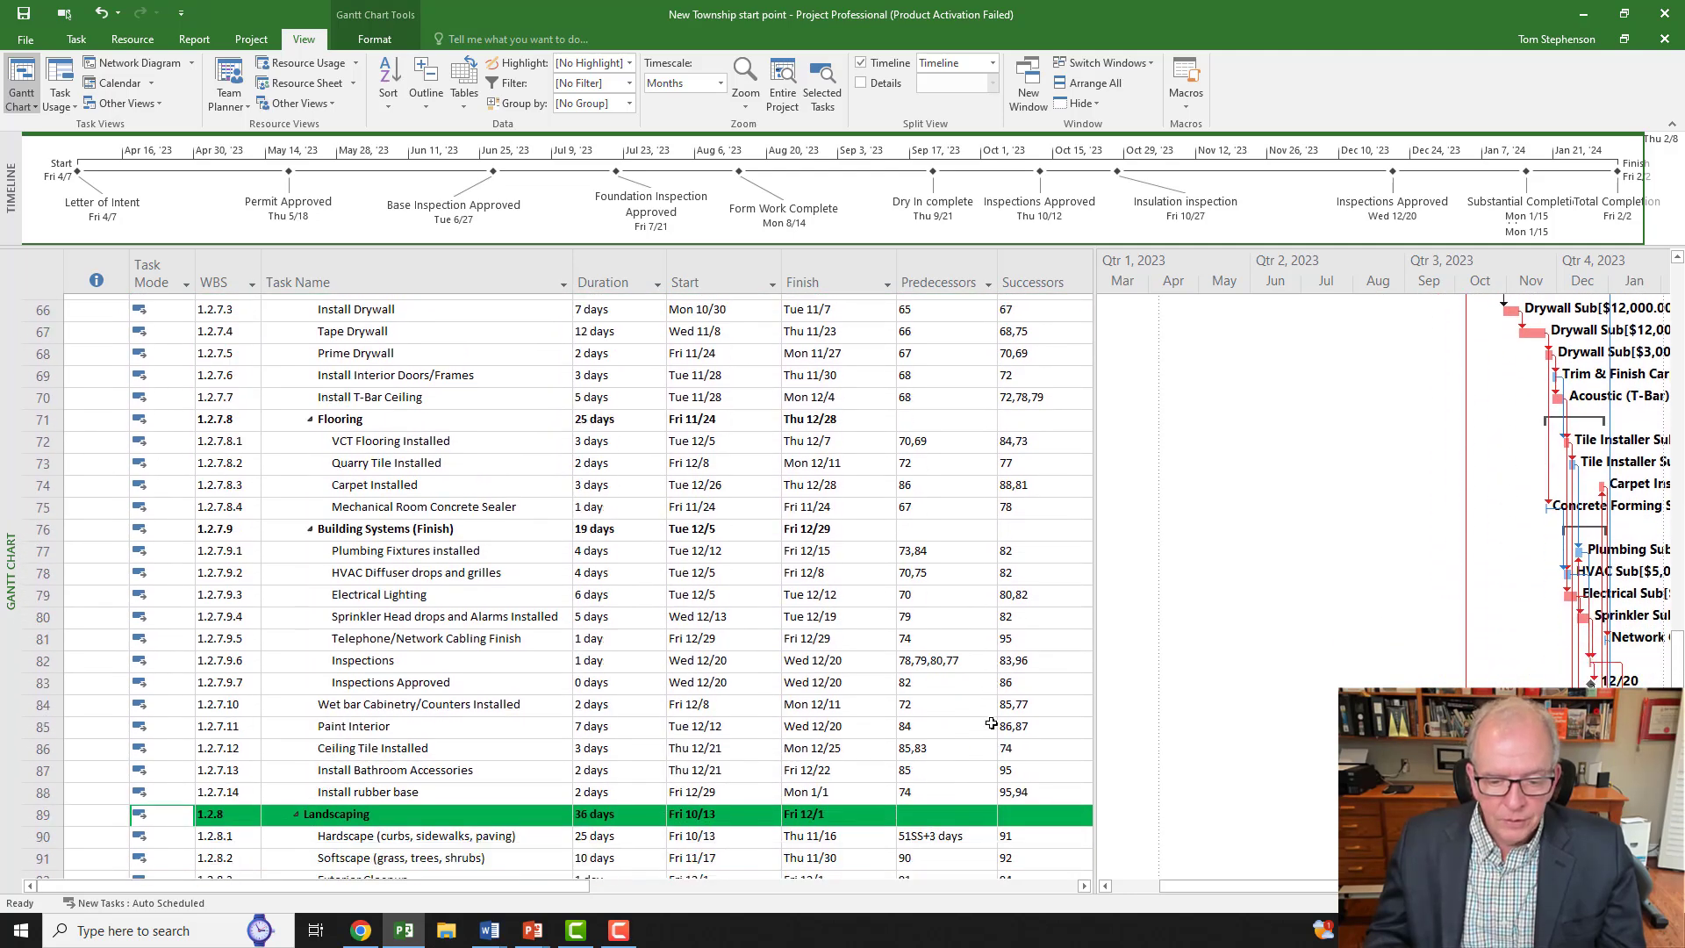
{"action": "scroll", "coordinate": [992, 723], "scroll_direction": "down", "scroll_amount": 7}
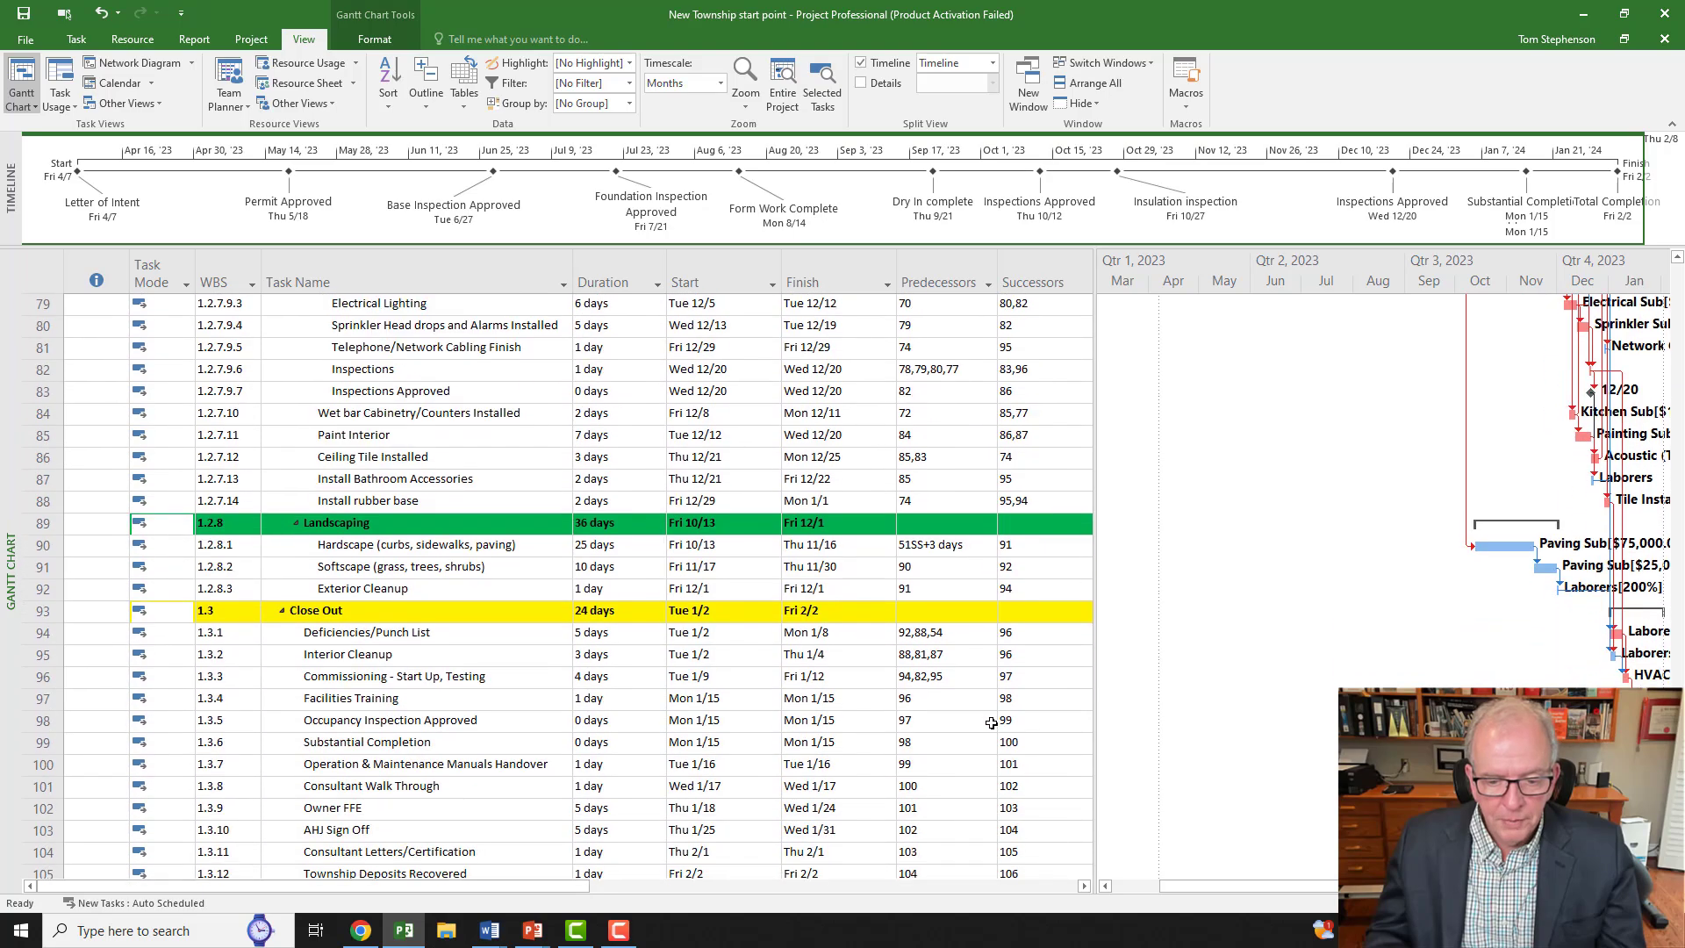
{"action": "scroll", "coordinate": [992, 722], "scroll_direction": "up", "scroll_amount": 9}
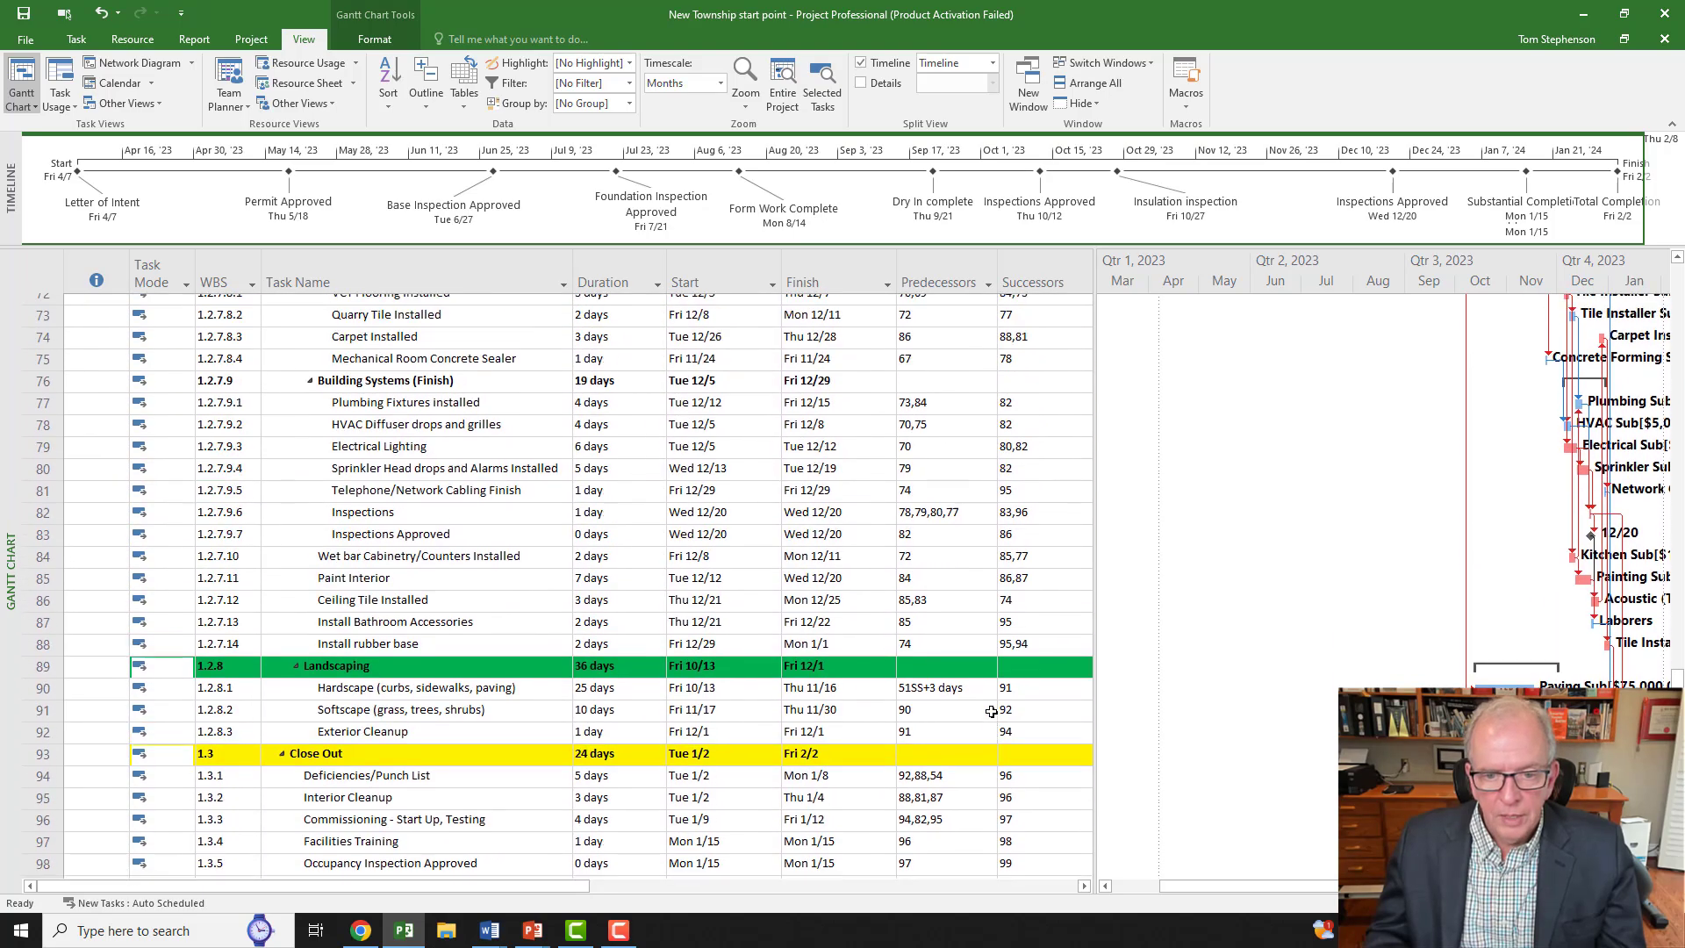
{"action": "scroll", "coordinate": [992, 711], "scroll_direction": "up", "scroll_amount": 4}
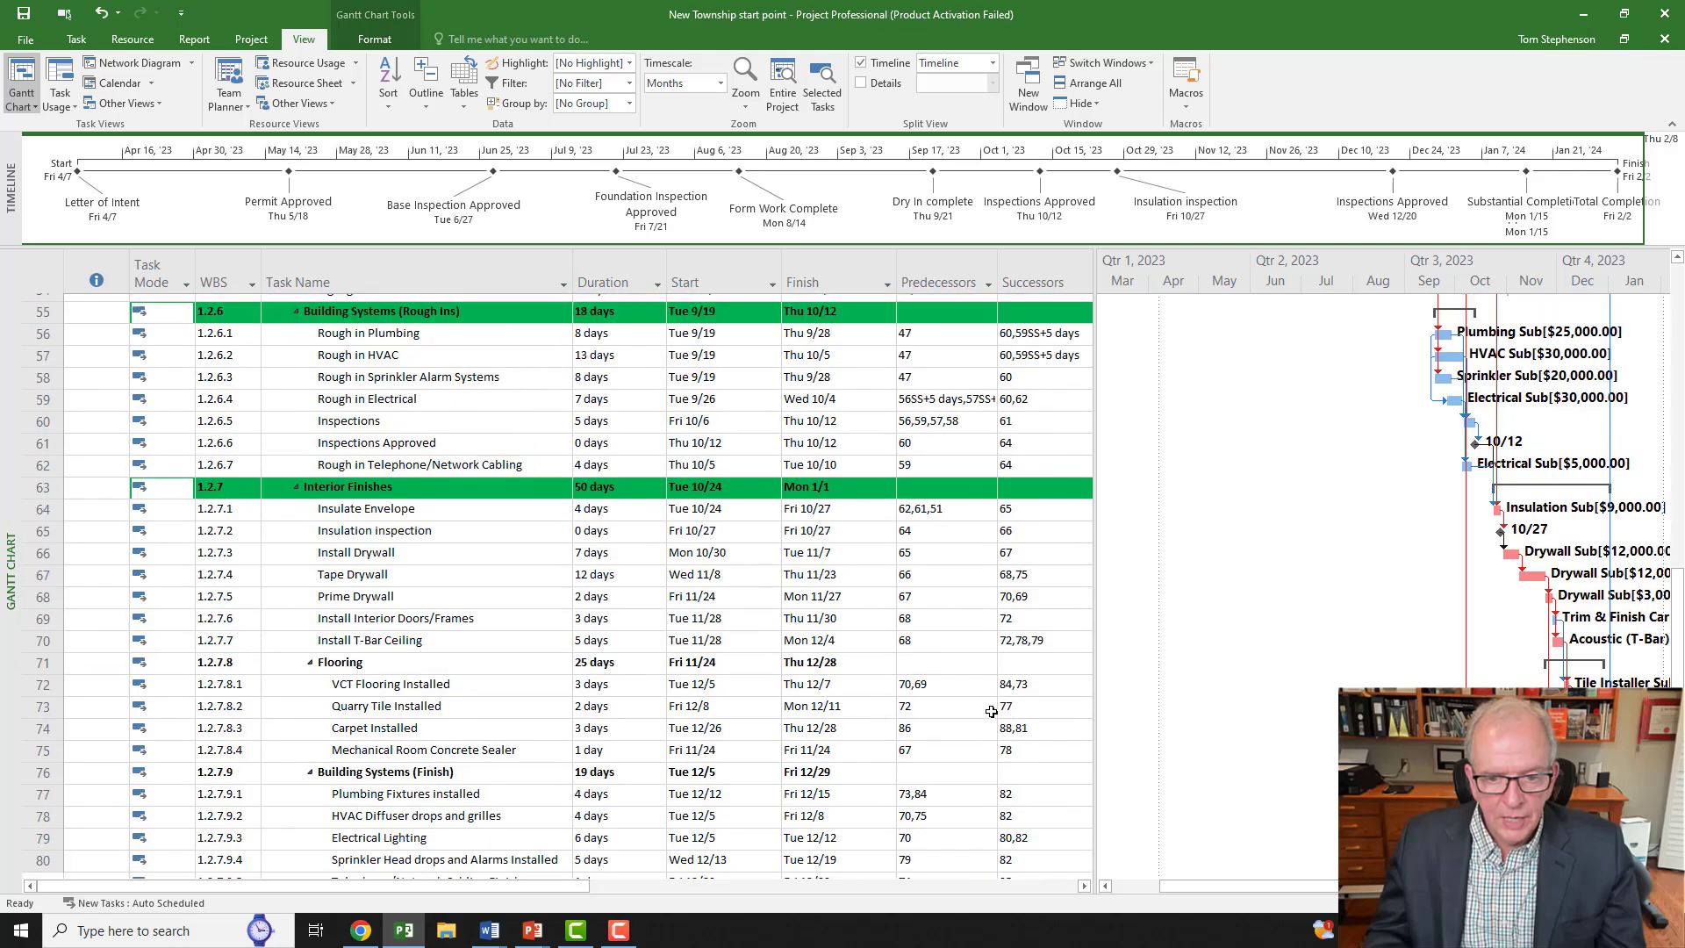
{"action": "scroll", "coordinate": [992, 711], "scroll_direction": "up", "scroll_amount": 4}
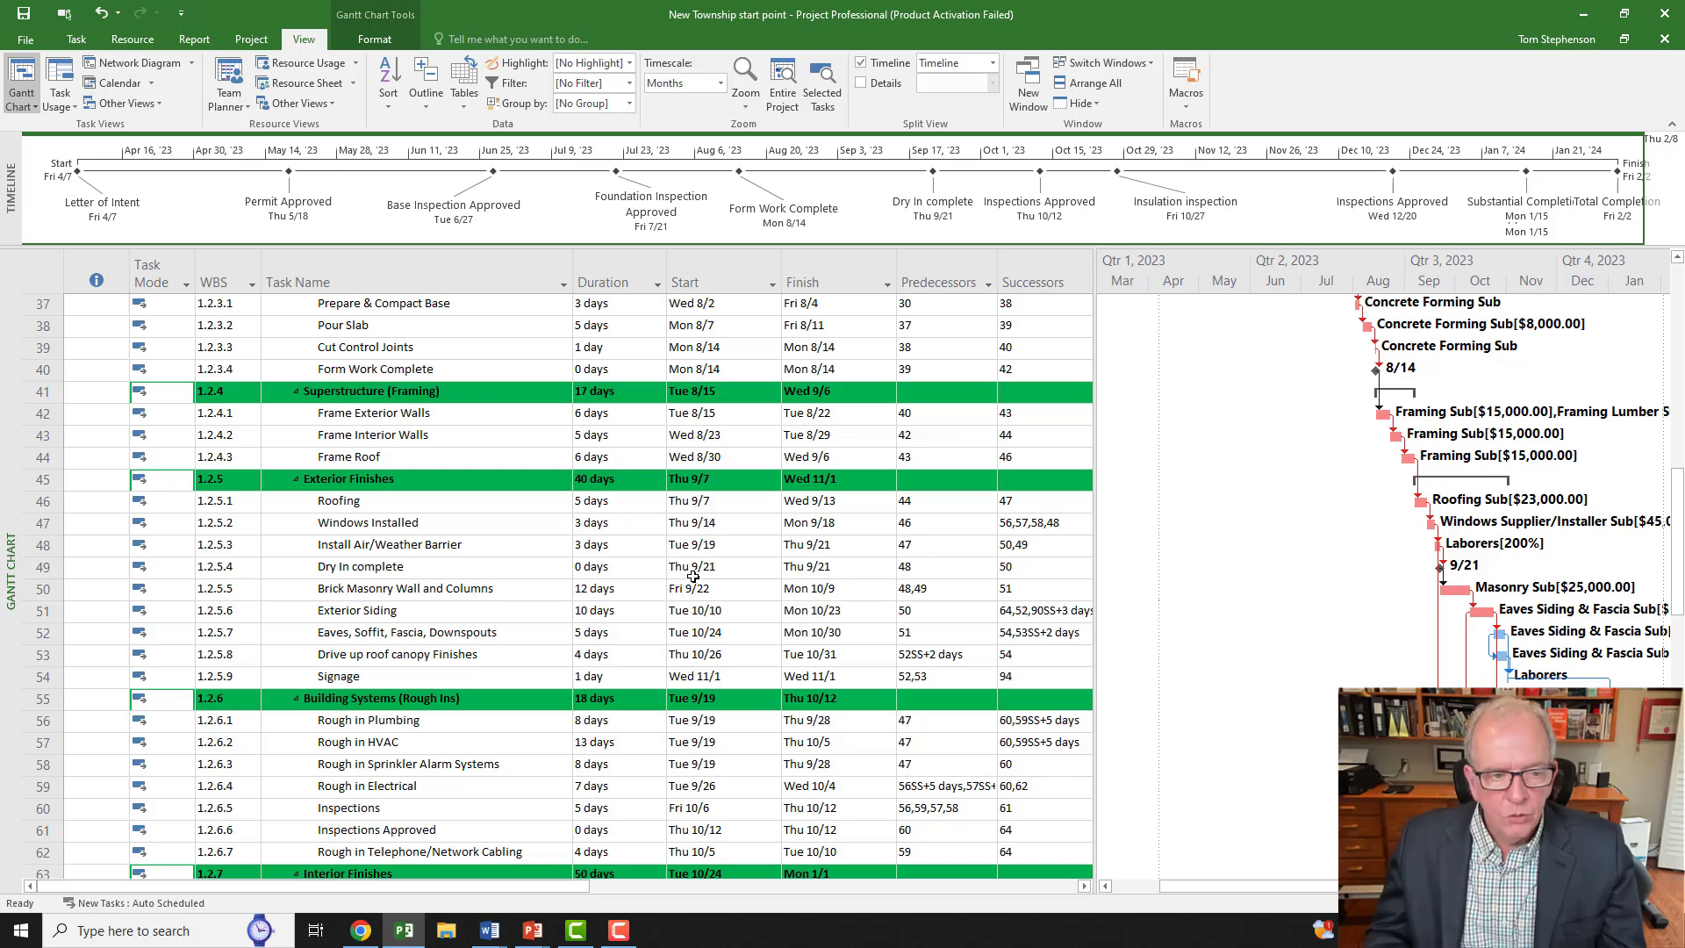
{"action": "scroll", "coordinate": [694, 576], "scroll_direction": "down", "scroll_amount": 13}
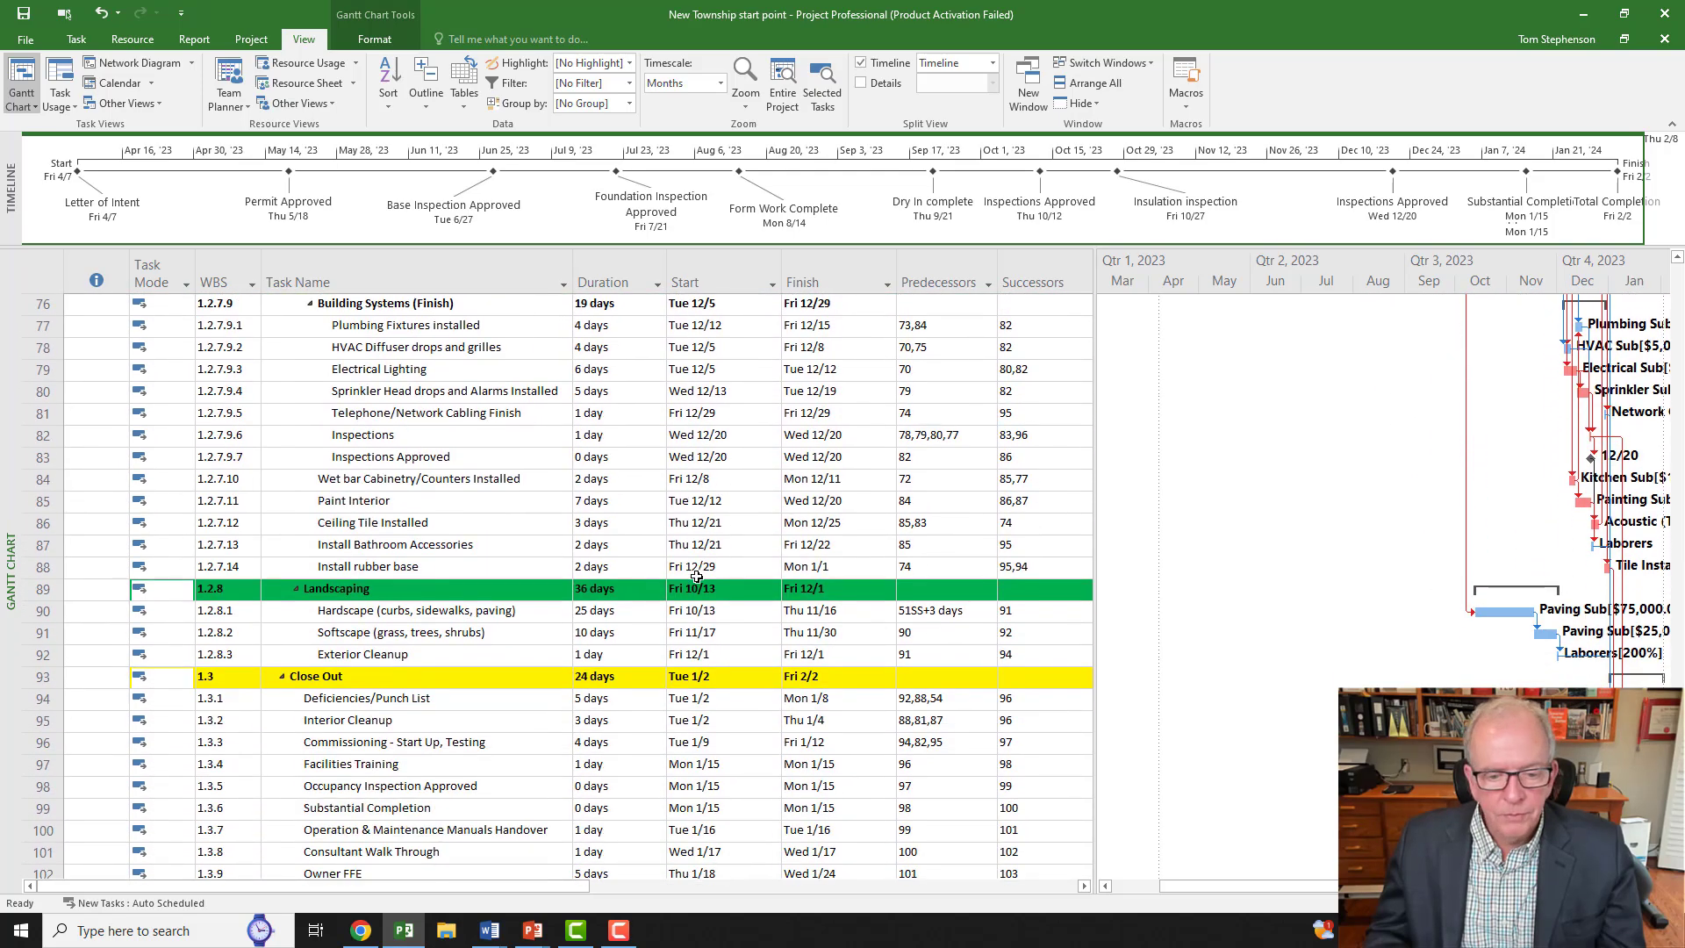
{"action": "scroll", "coordinate": [696, 575], "scroll_direction": "down", "scroll_amount": 3}
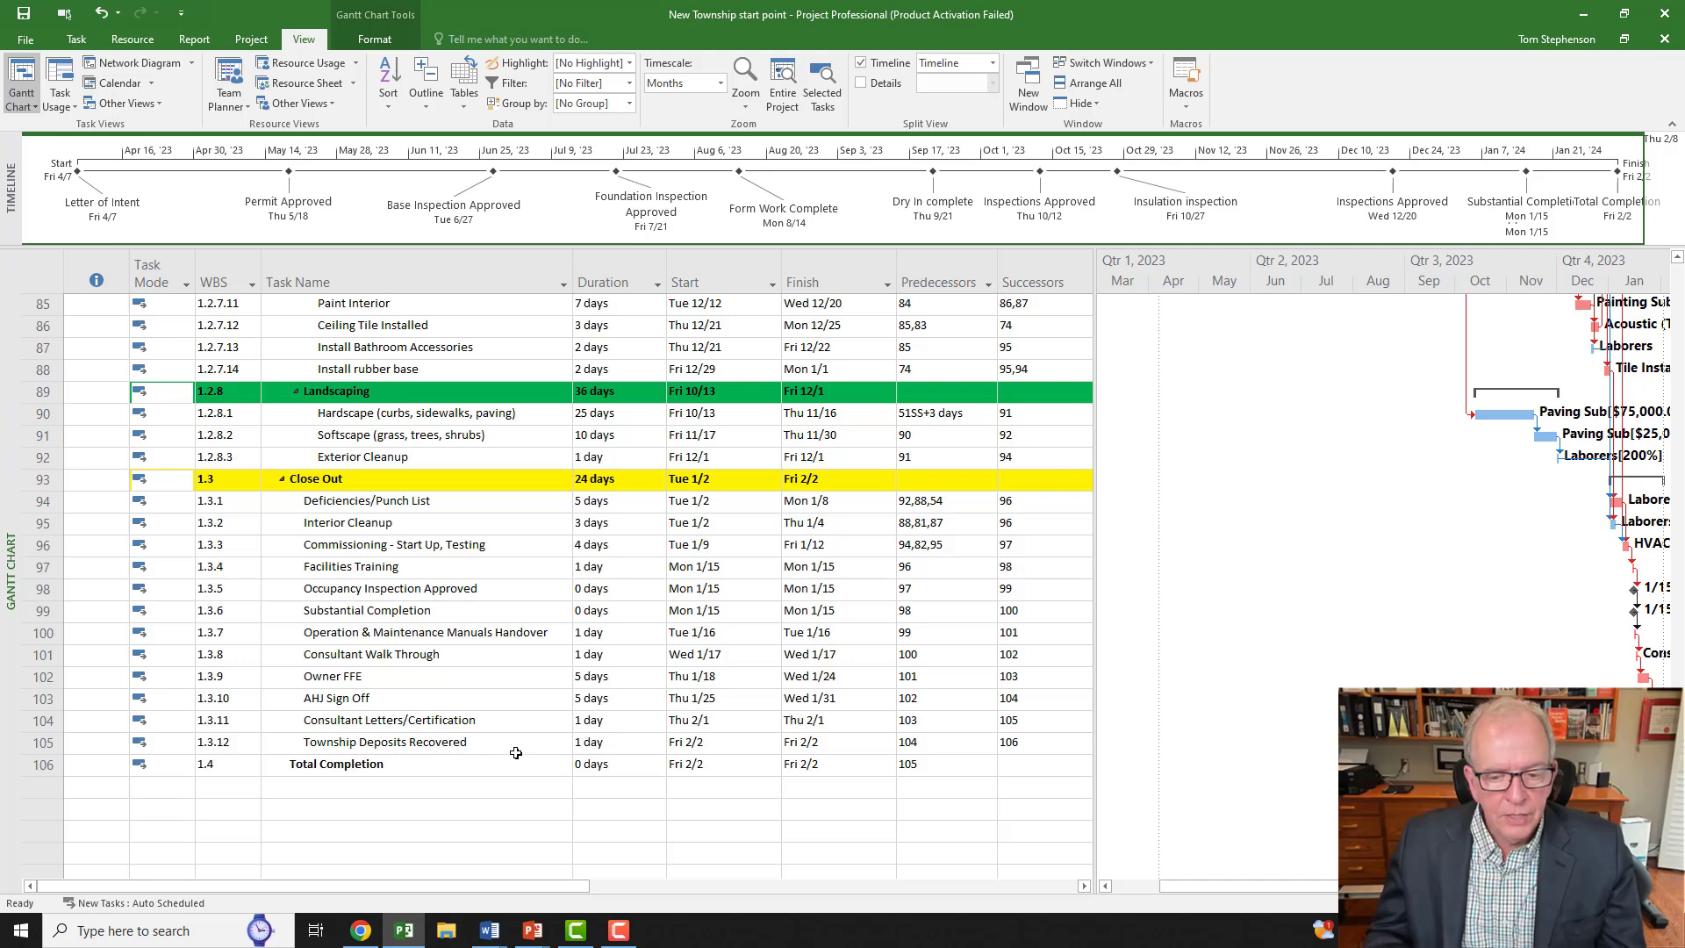
Step: Trace predecessors from Total Completion back through AHJ Sign Off to Commissioning - Start Up, Testing
{"action": "left_click", "coordinate": [951, 744]}
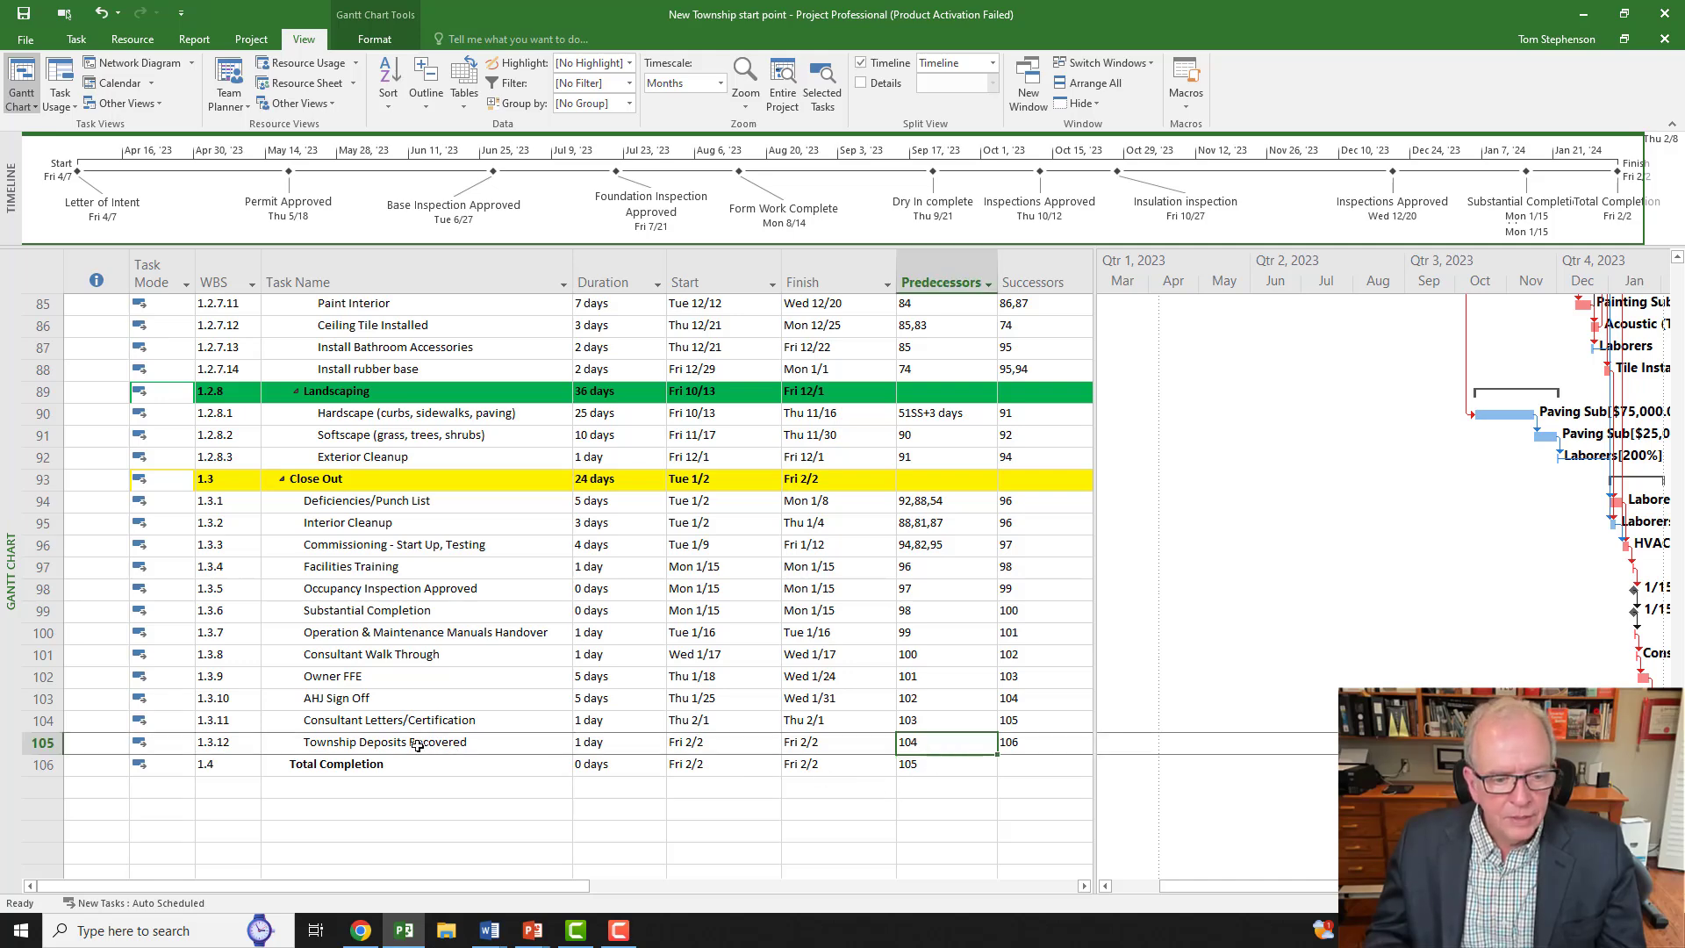
{"action": "left_click", "coordinate": [915, 769]}
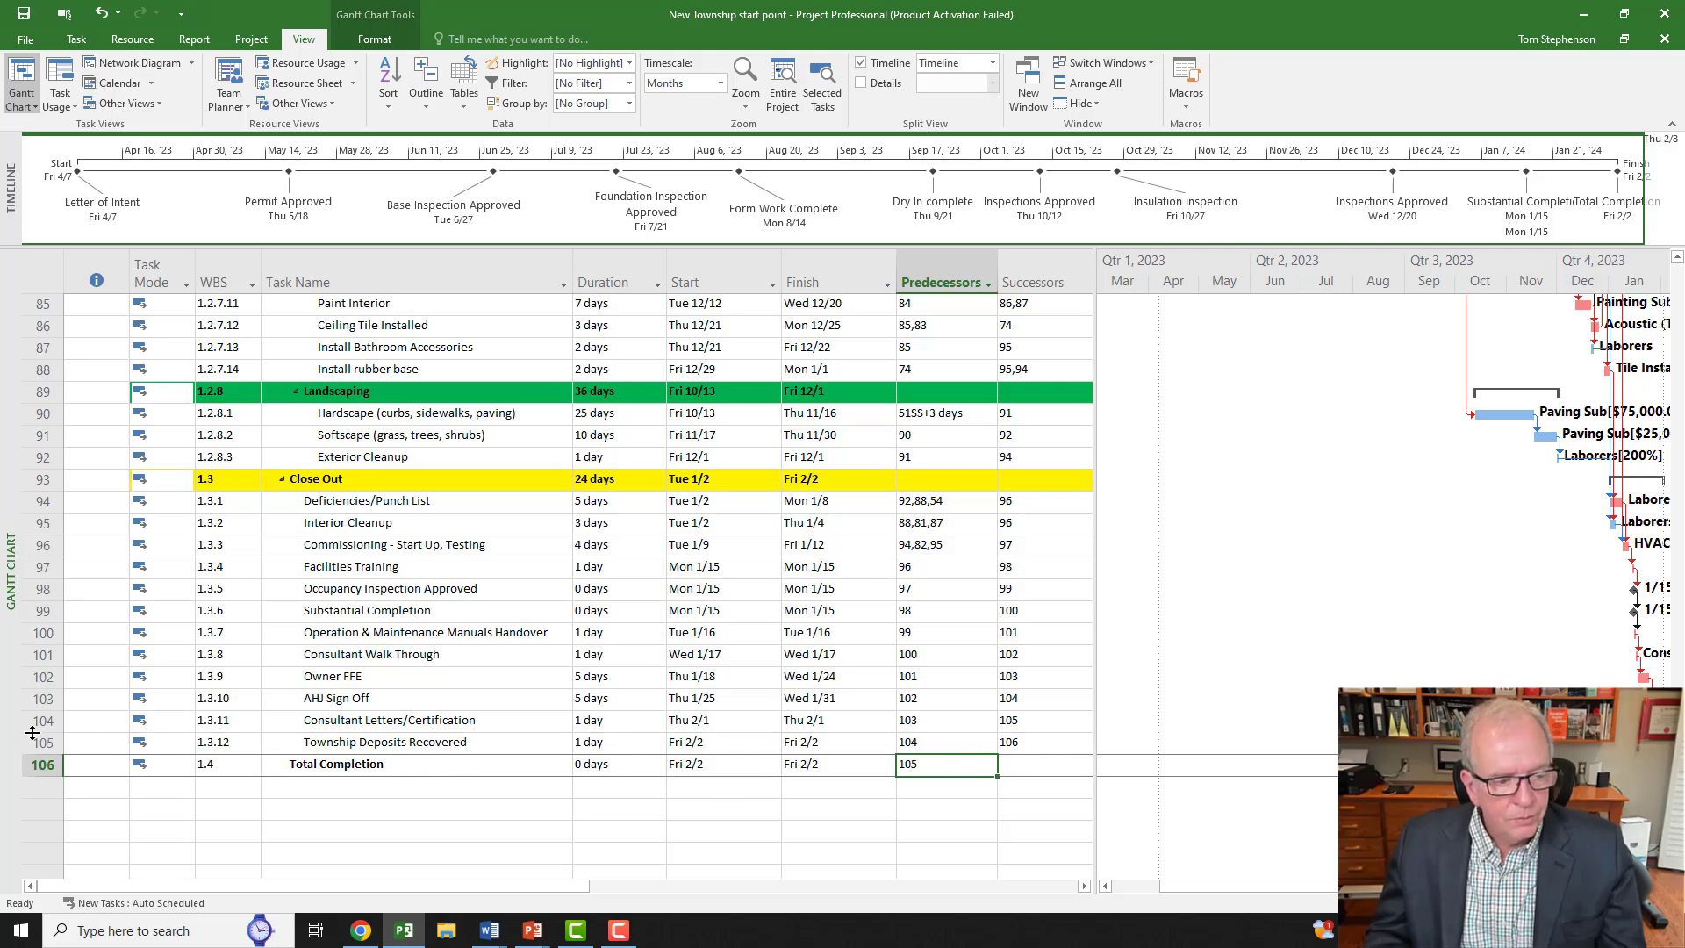
{"action": "left_click", "coordinate": [925, 745]}
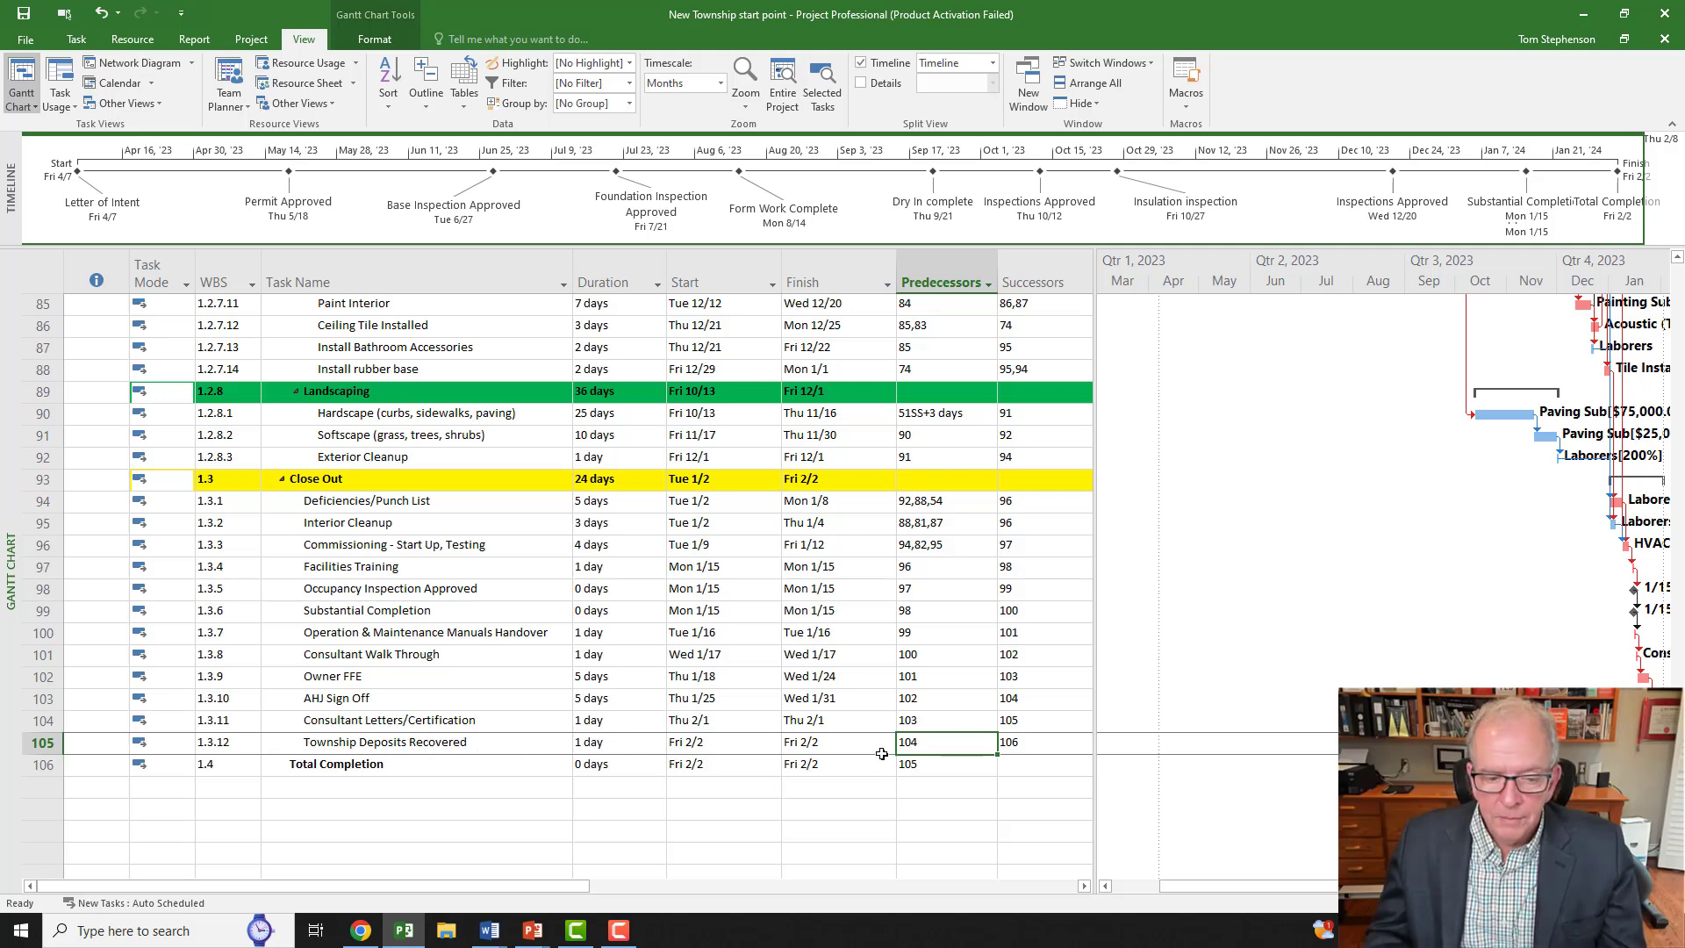
{"action": "left_click", "coordinate": [902, 720]}
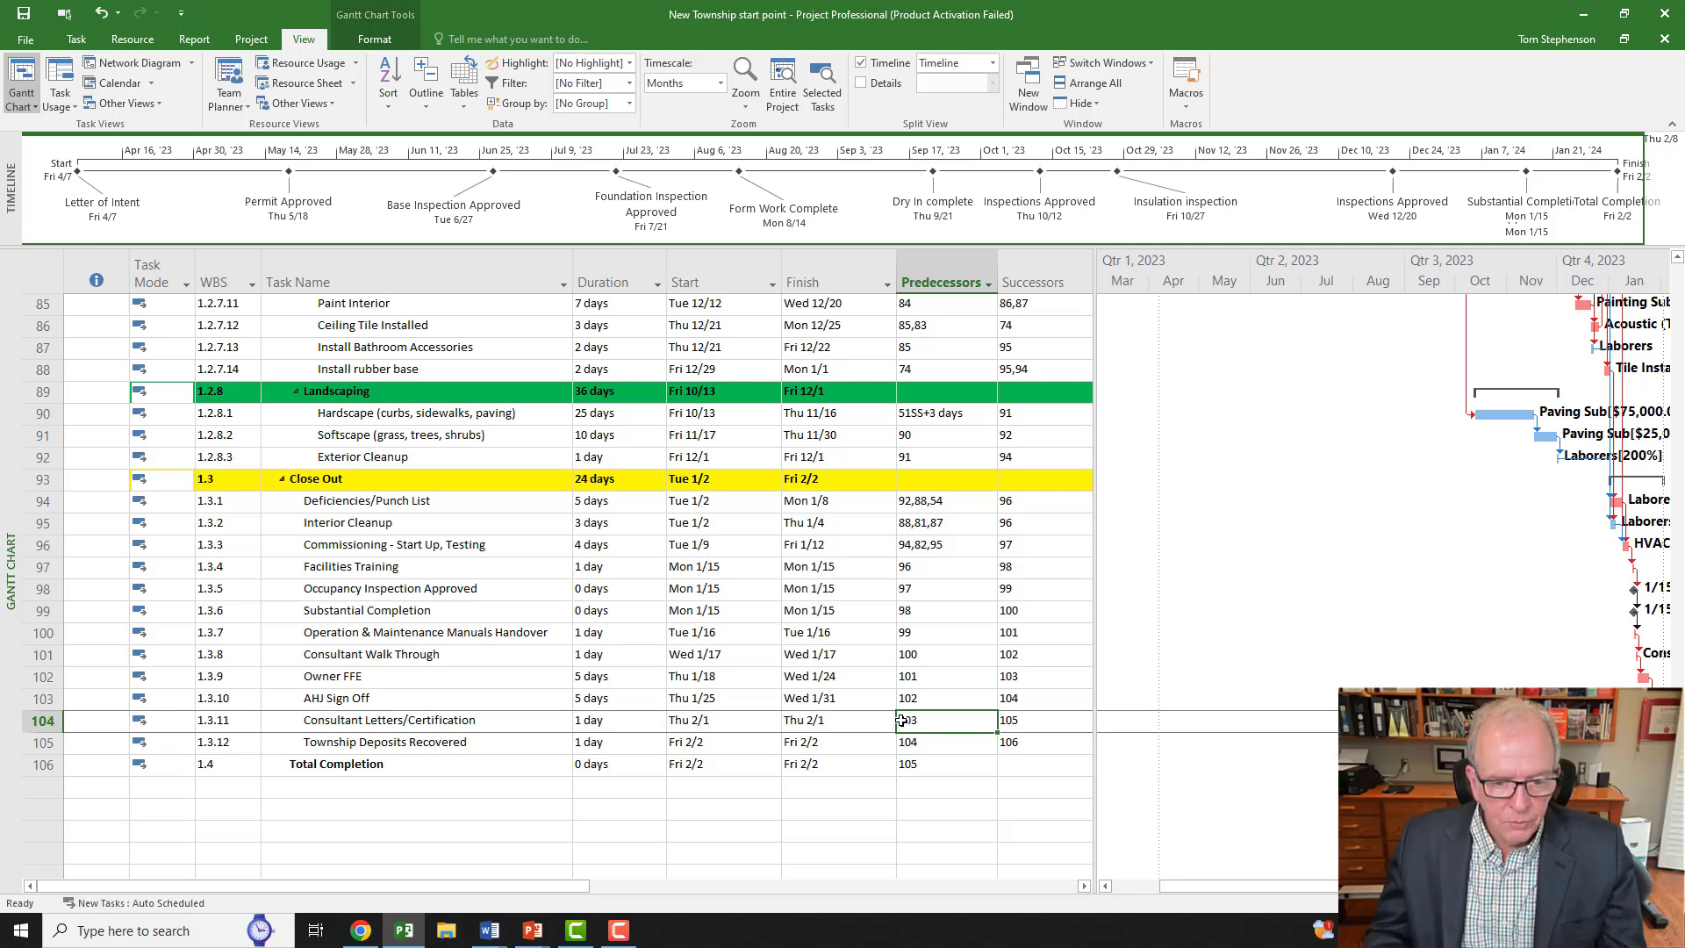
{"action": "left_click", "coordinate": [945, 698]}
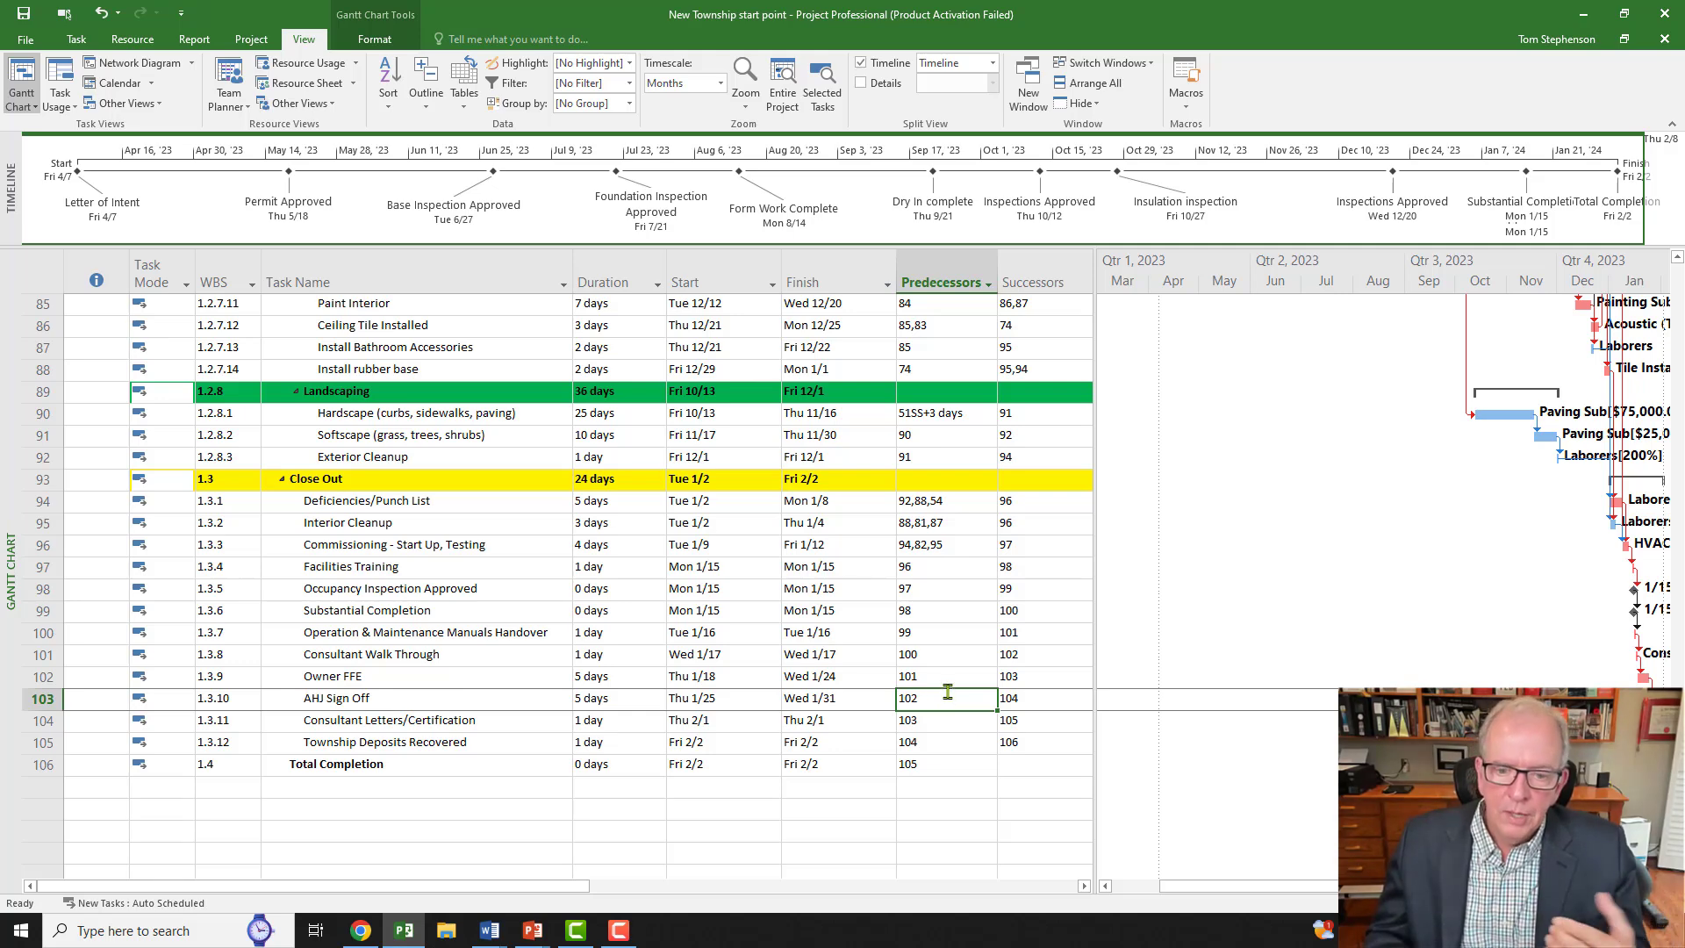
{"action": "scroll", "coordinate": [946, 696], "scroll_direction": "up", "scroll_amount": 1}
{"action": "scroll", "coordinate": [948, 692], "scroll_direction": "up", "scroll_amount": 1}
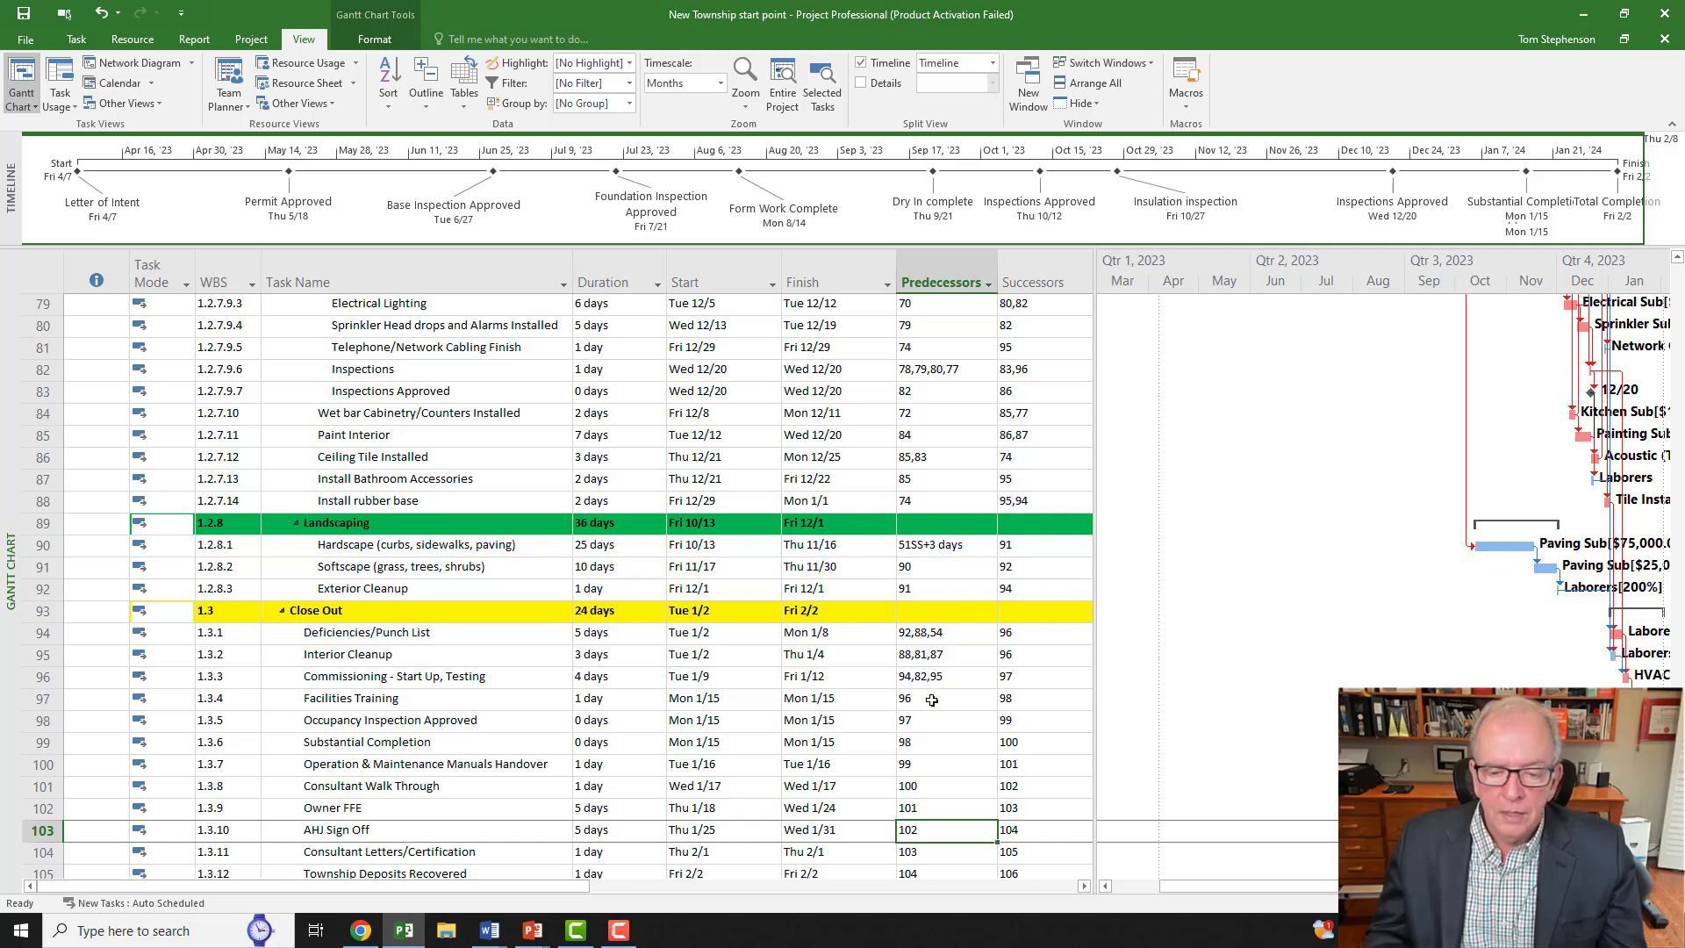
{"action": "left_click", "coordinate": [932, 681]}
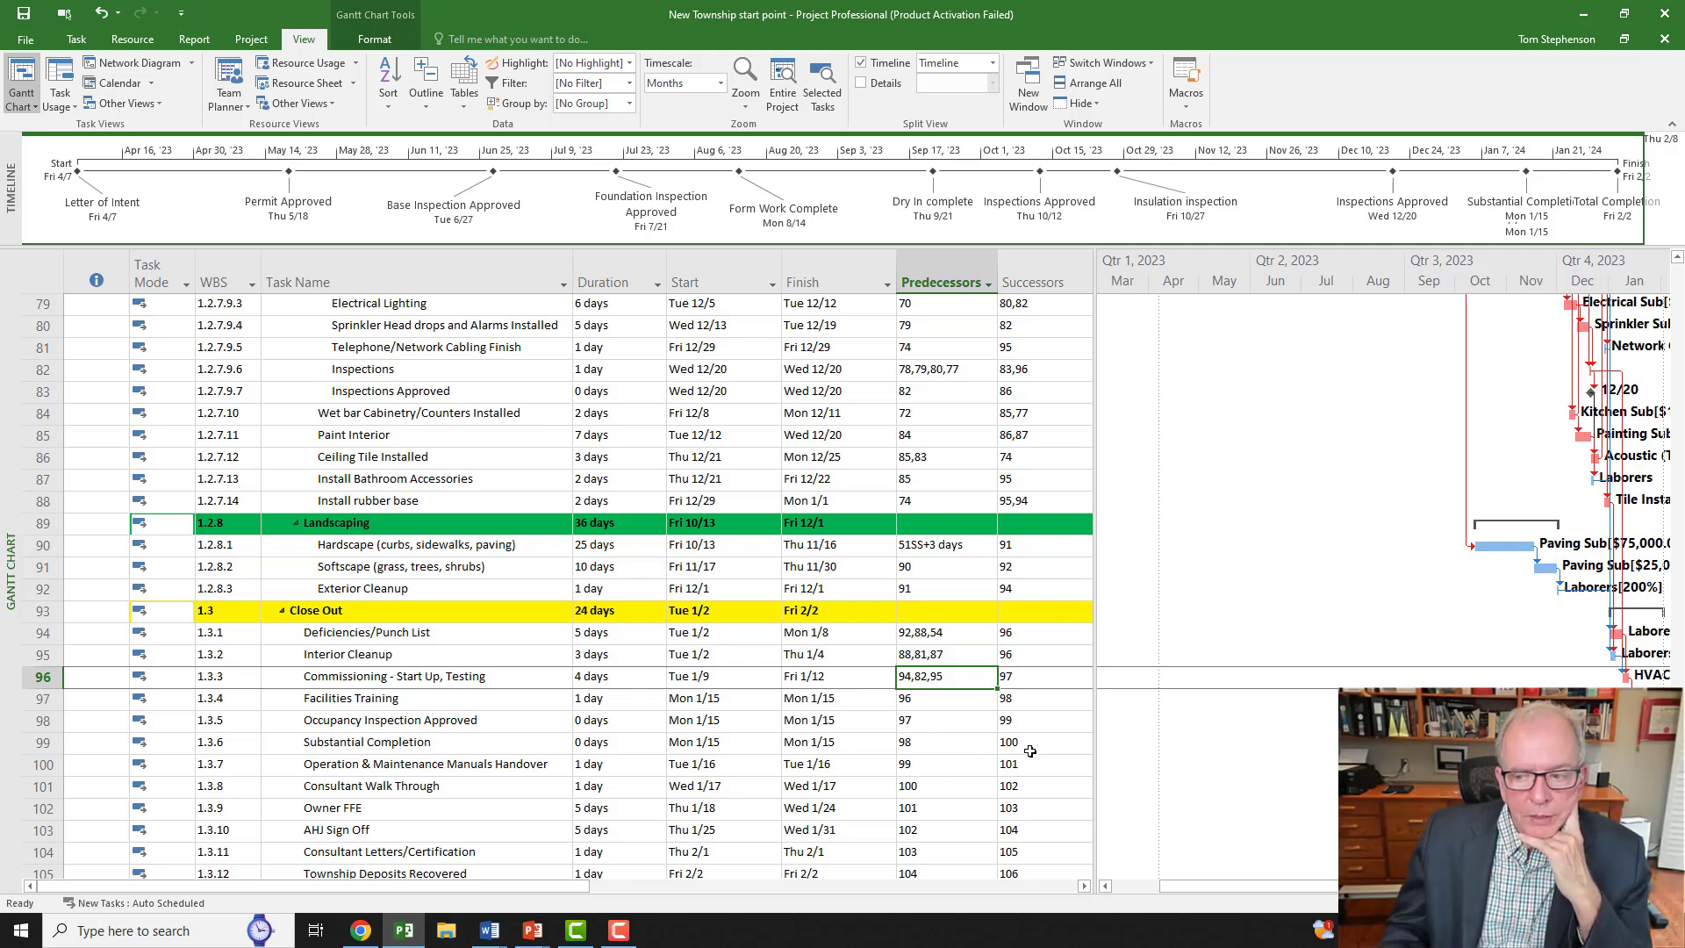
{"action": "scroll", "coordinate": [1030, 751], "scroll_direction": "down", "scroll_amount": 3}
{"action": "scroll", "coordinate": [1049, 761], "scroll_direction": "up", "scroll_amount": 3}
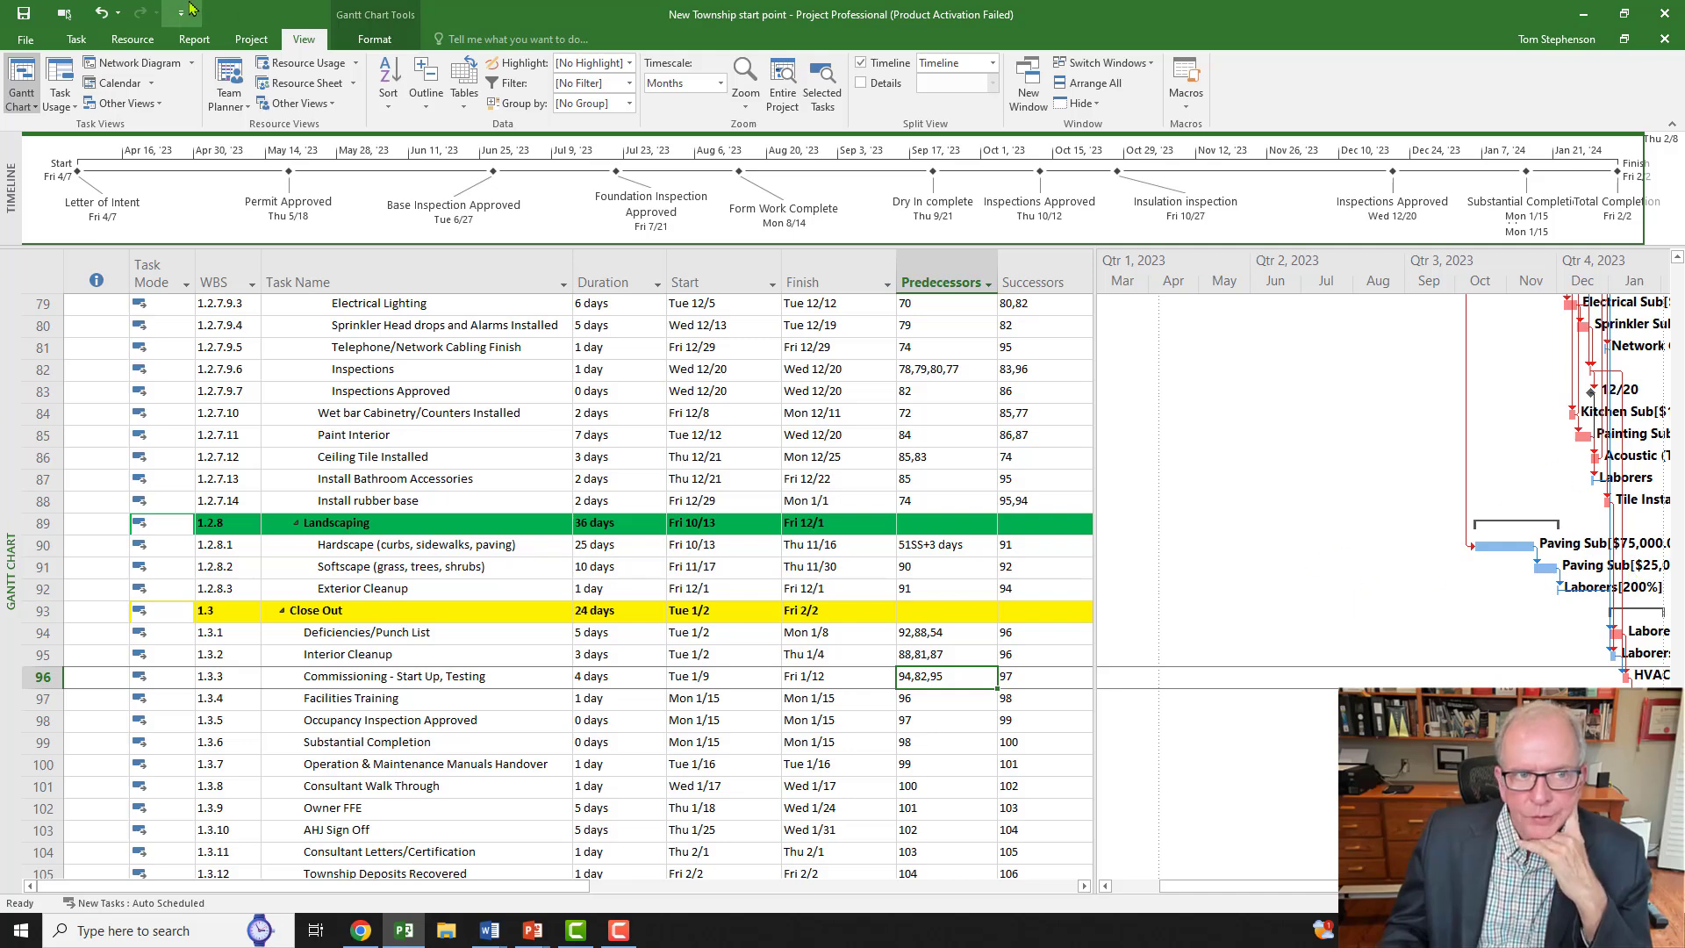
{"action": "left_click", "coordinate": [355, 41]}
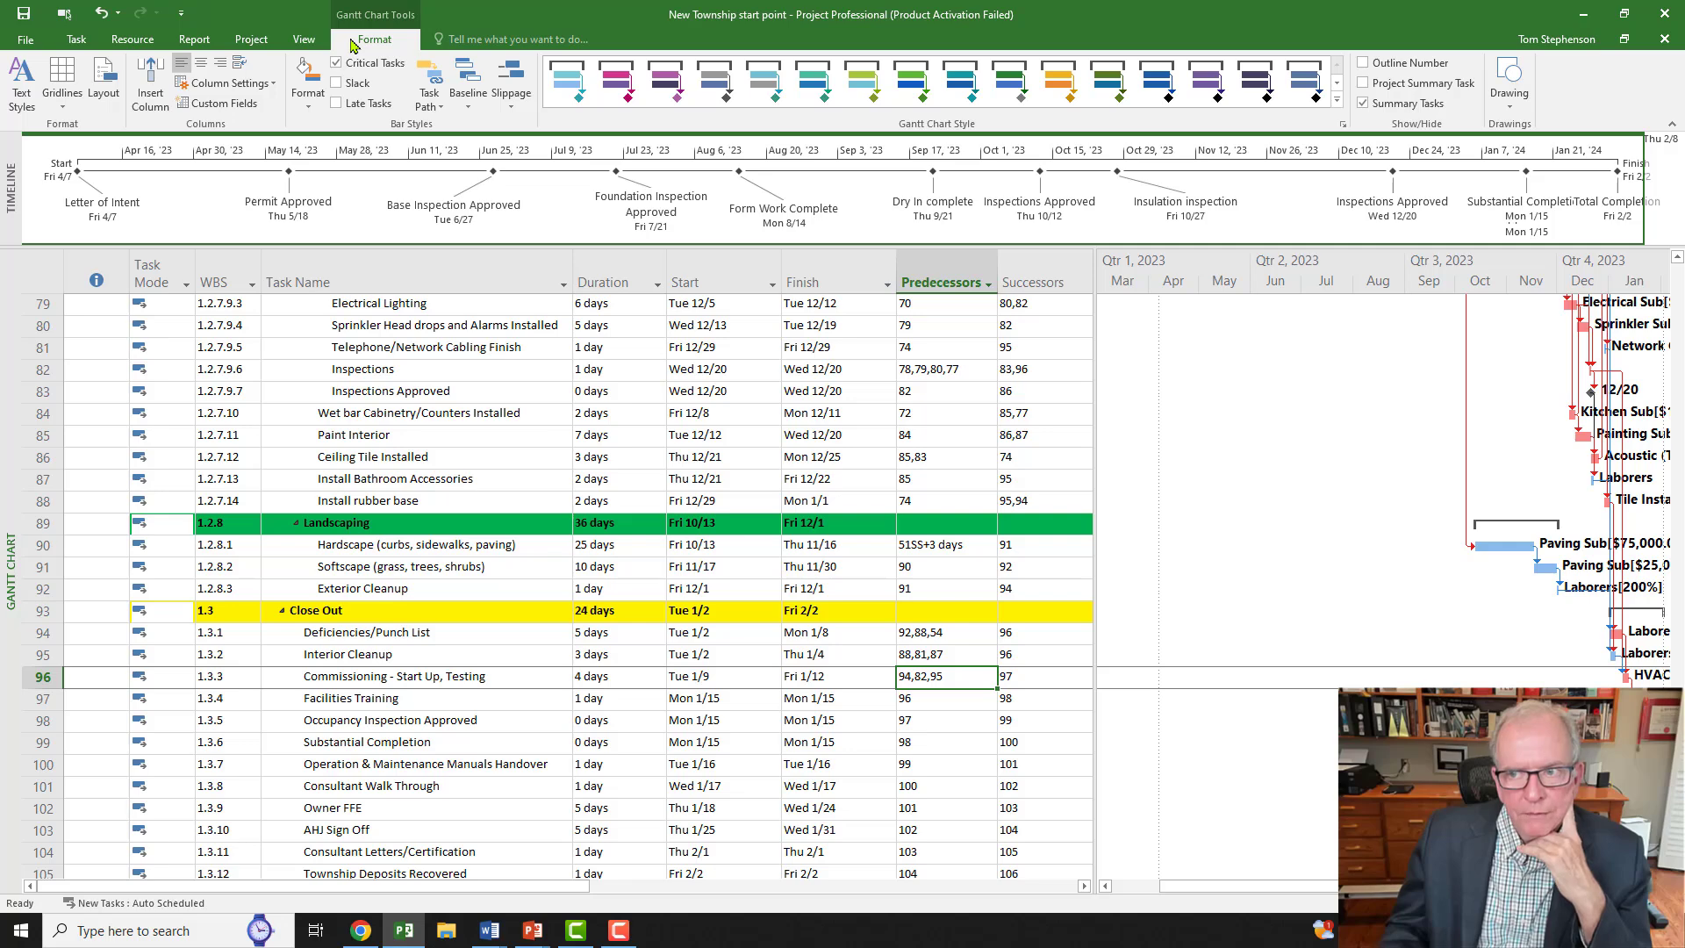
{"action": "left_click", "coordinate": [1363, 104]}
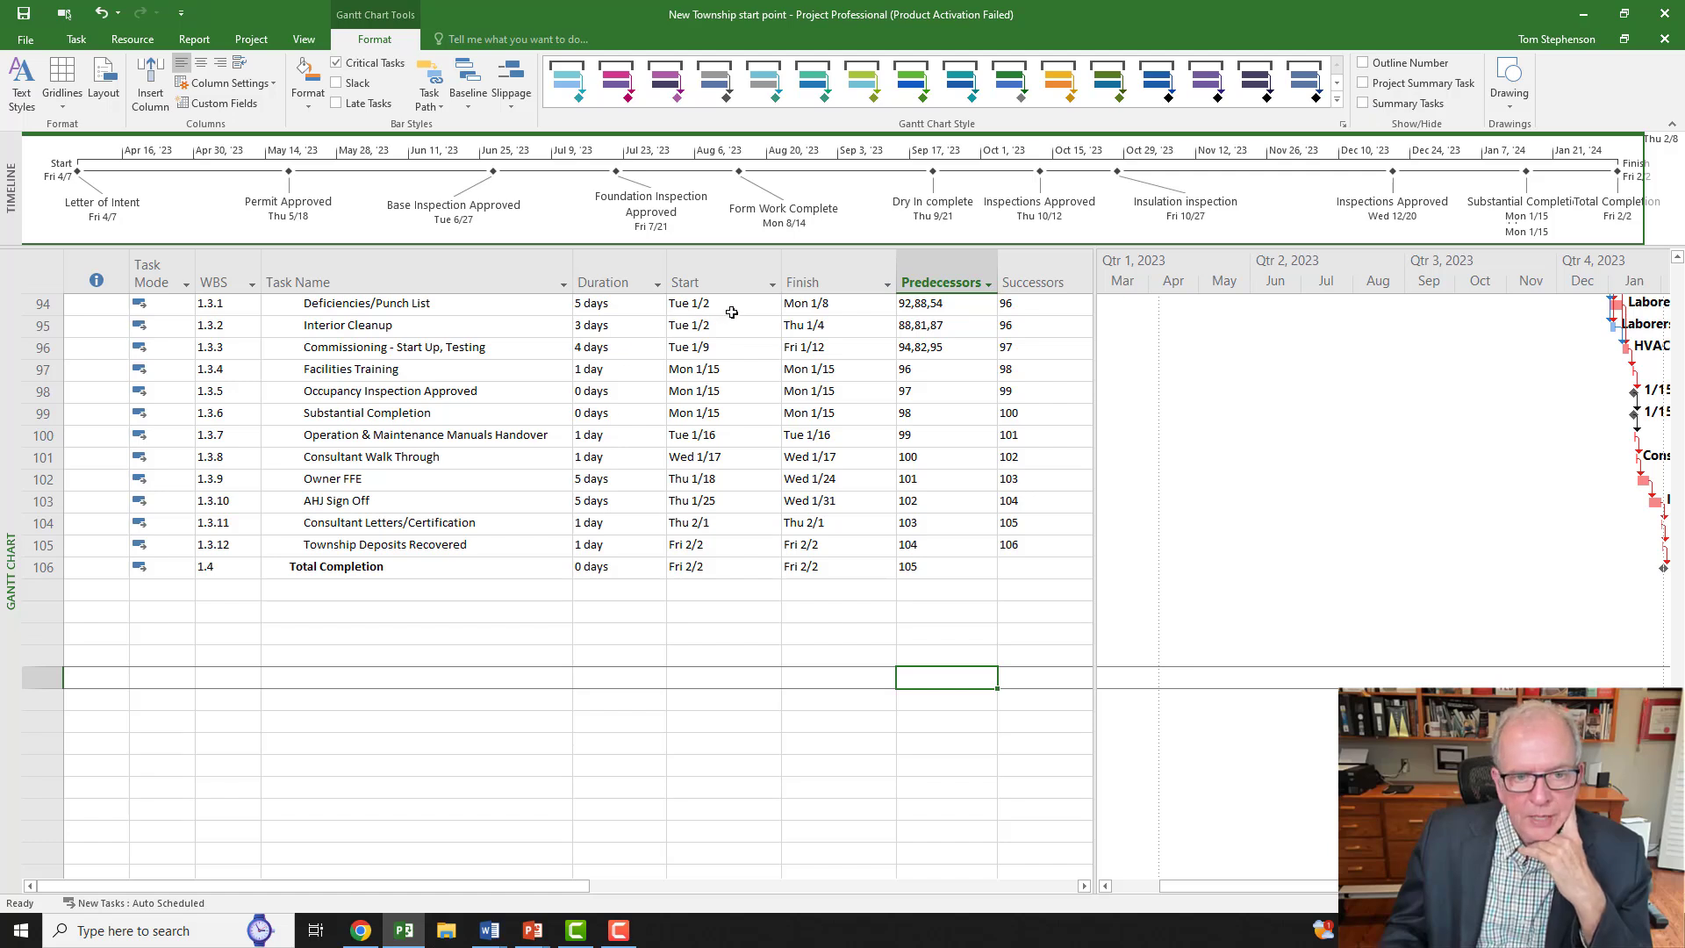
{"action": "left_click", "coordinate": [772, 285]}
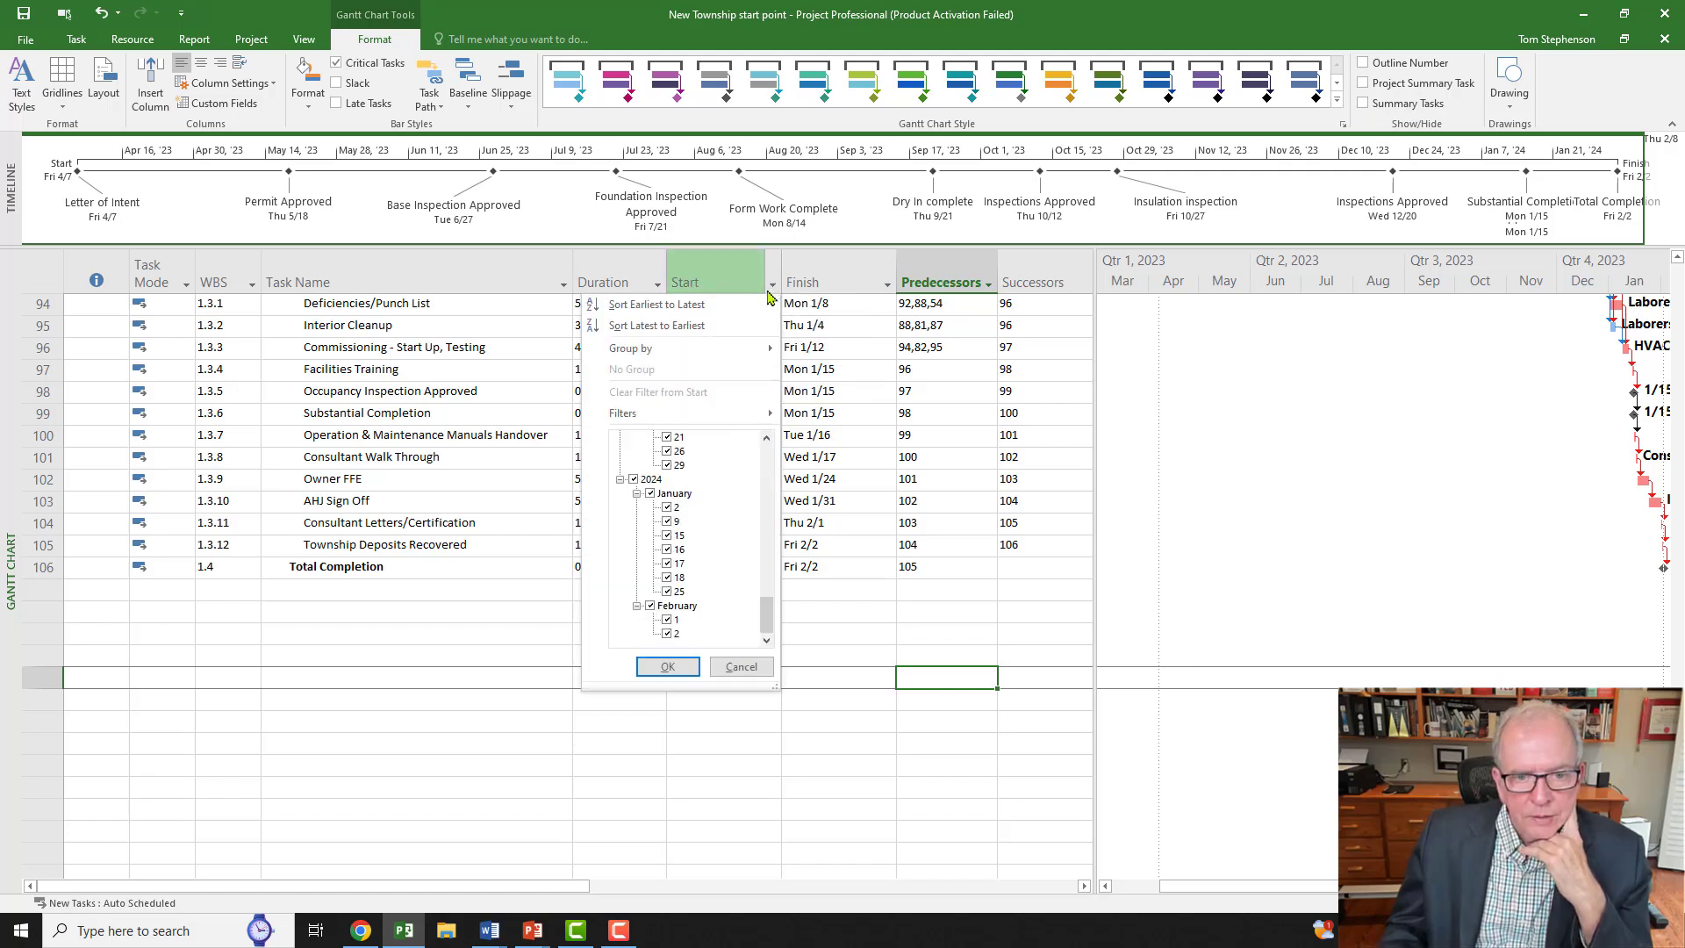
{"action": "left_click", "coordinate": [707, 307]}
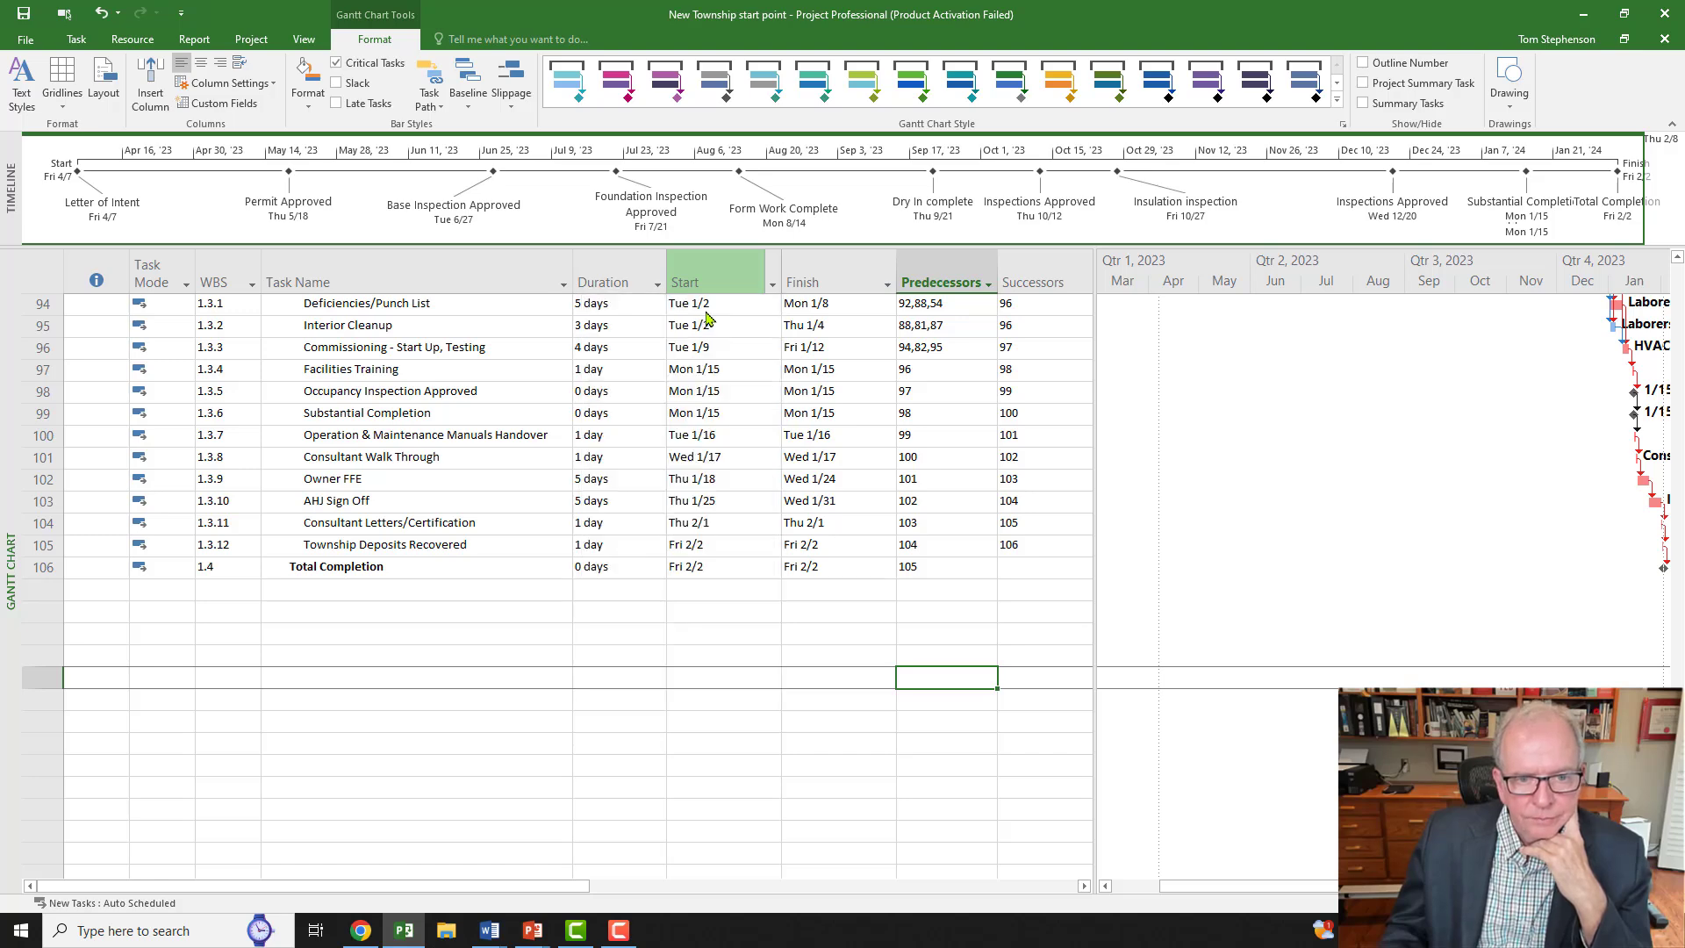
{"action": "scroll", "coordinate": [756, 418], "scroll_direction": "up", "scroll_amount": 12}
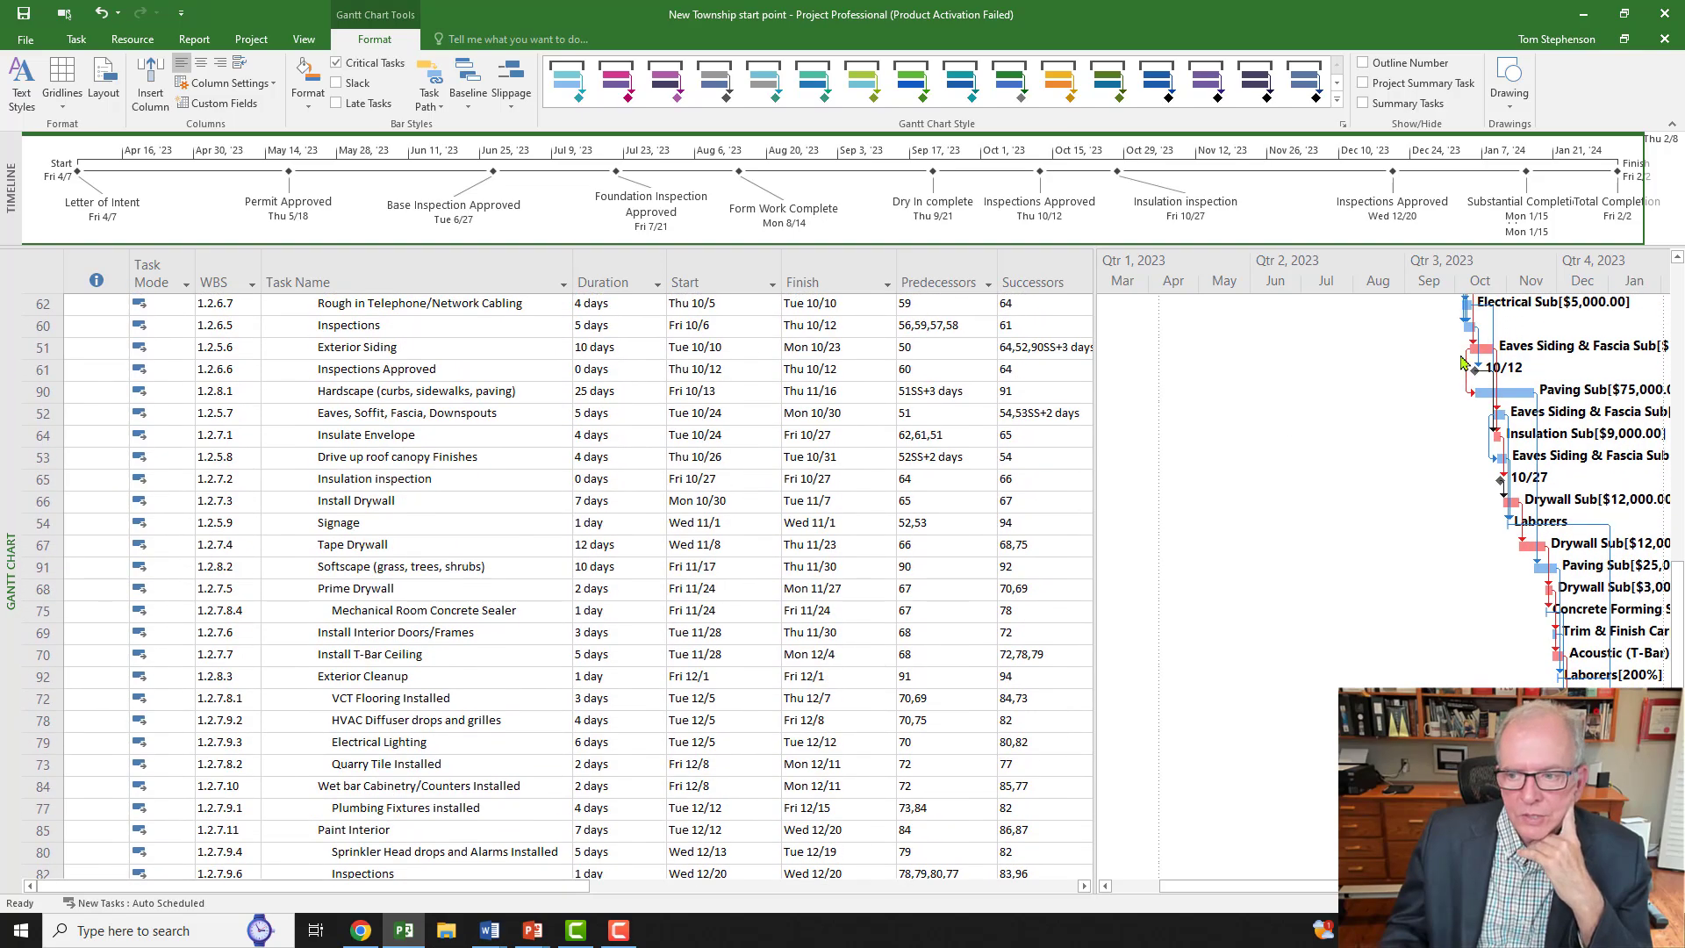
{"action": "scroll", "coordinate": [1216, 605], "scroll_direction": "up", "scroll_amount": 5}
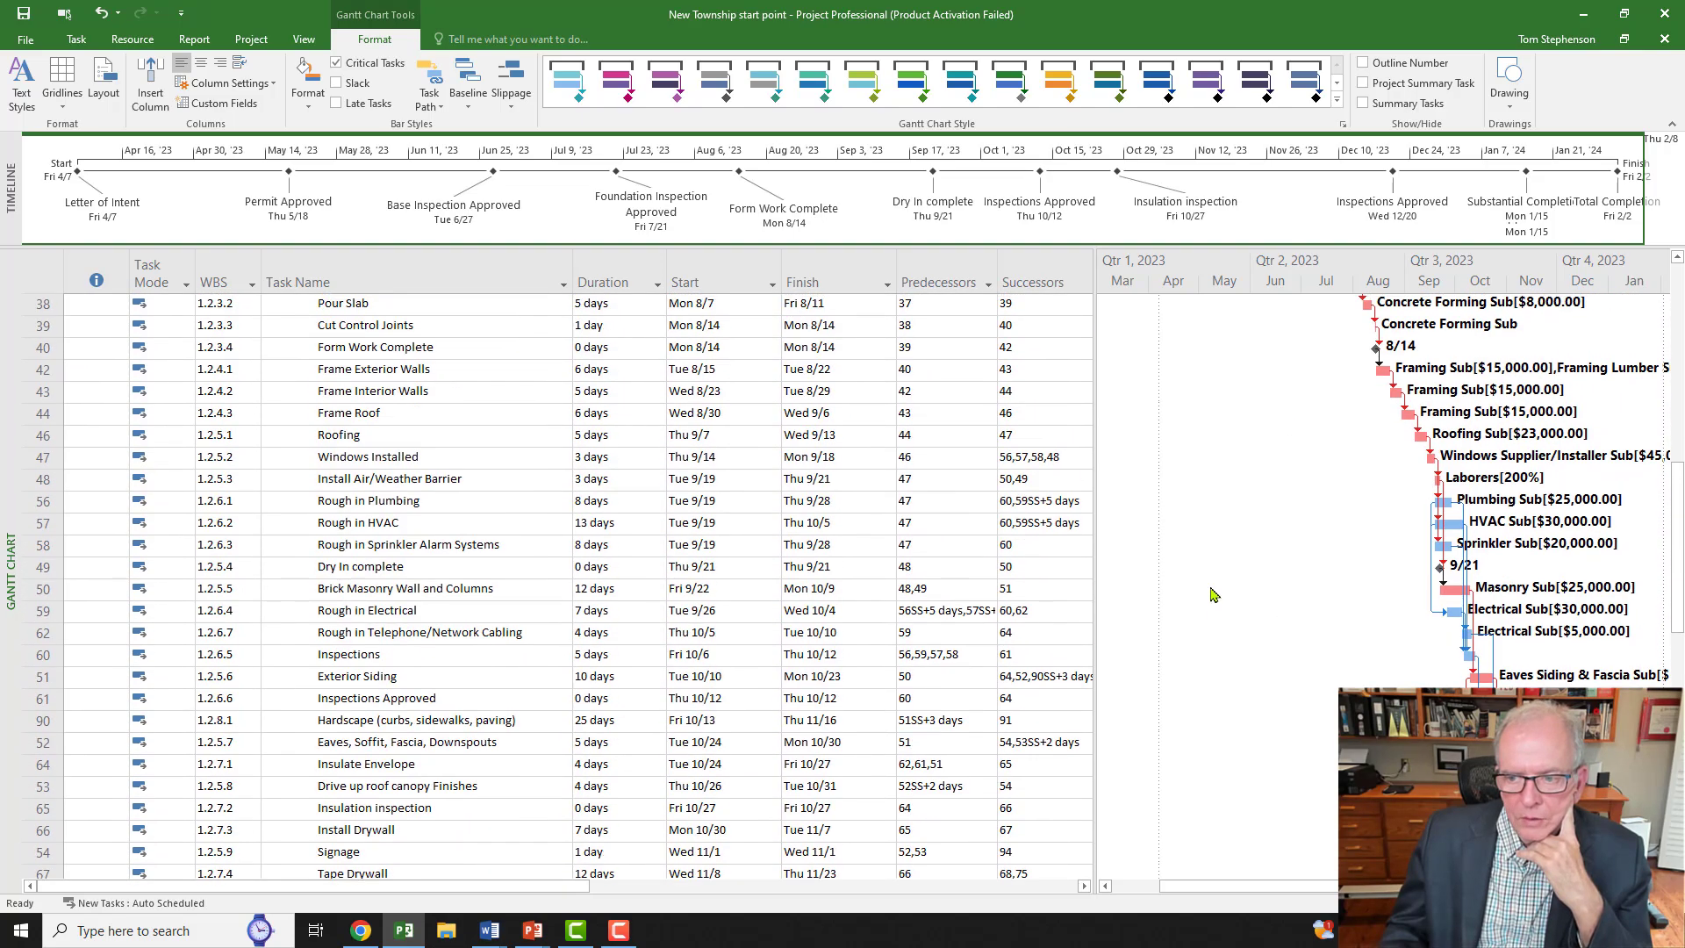
{"action": "scroll", "coordinate": [447, 575], "scroll_direction": "down", "scroll_amount": 2}
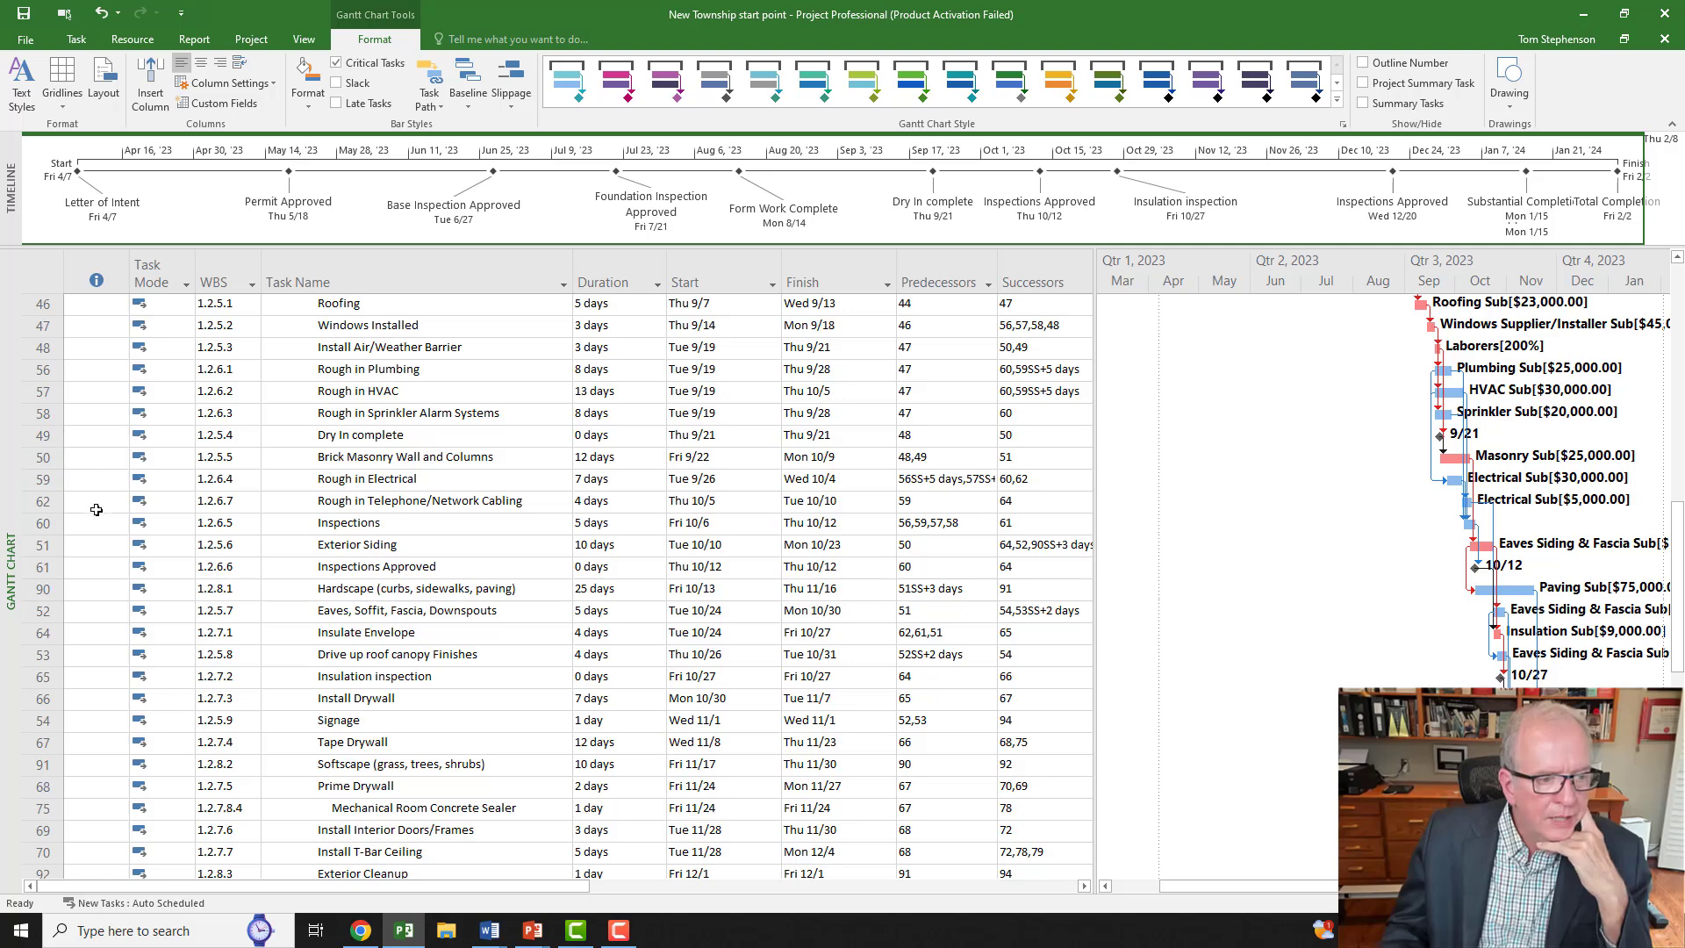
{"action": "left_click", "coordinate": [39, 588]}
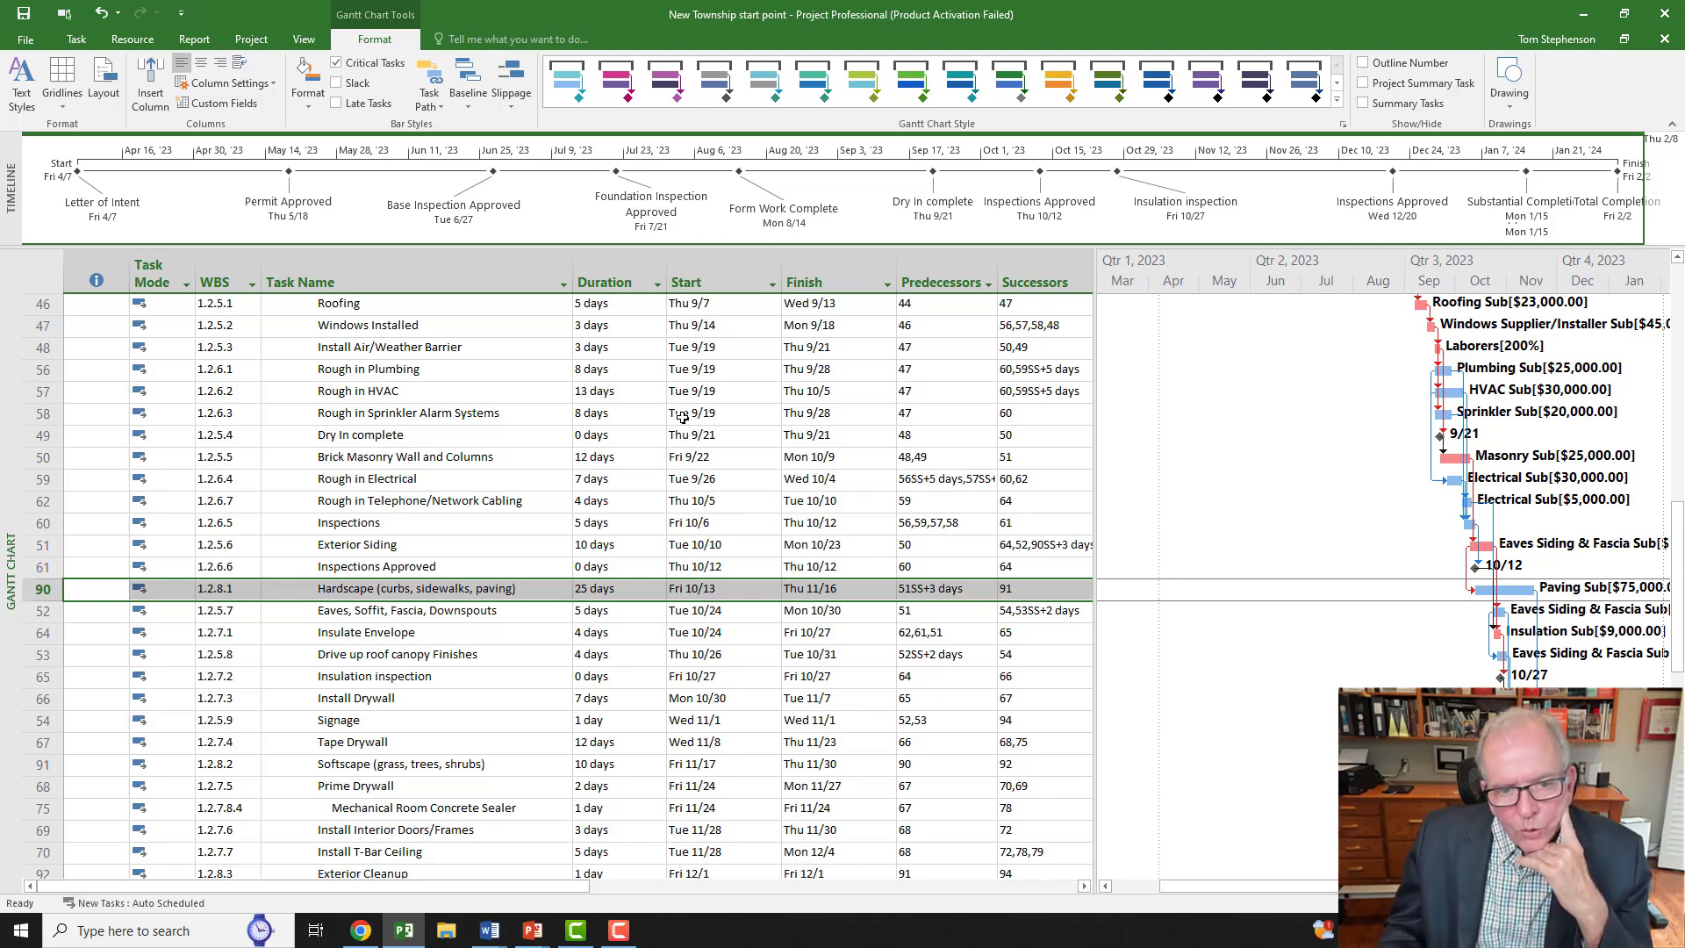
{"action": "scroll", "coordinate": [696, 408], "scroll_direction": "up", "scroll_amount": 13}
{"action": "scroll", "coordinate": [696, 408], "scroll_direction": "up", "scroll_amount": 1}
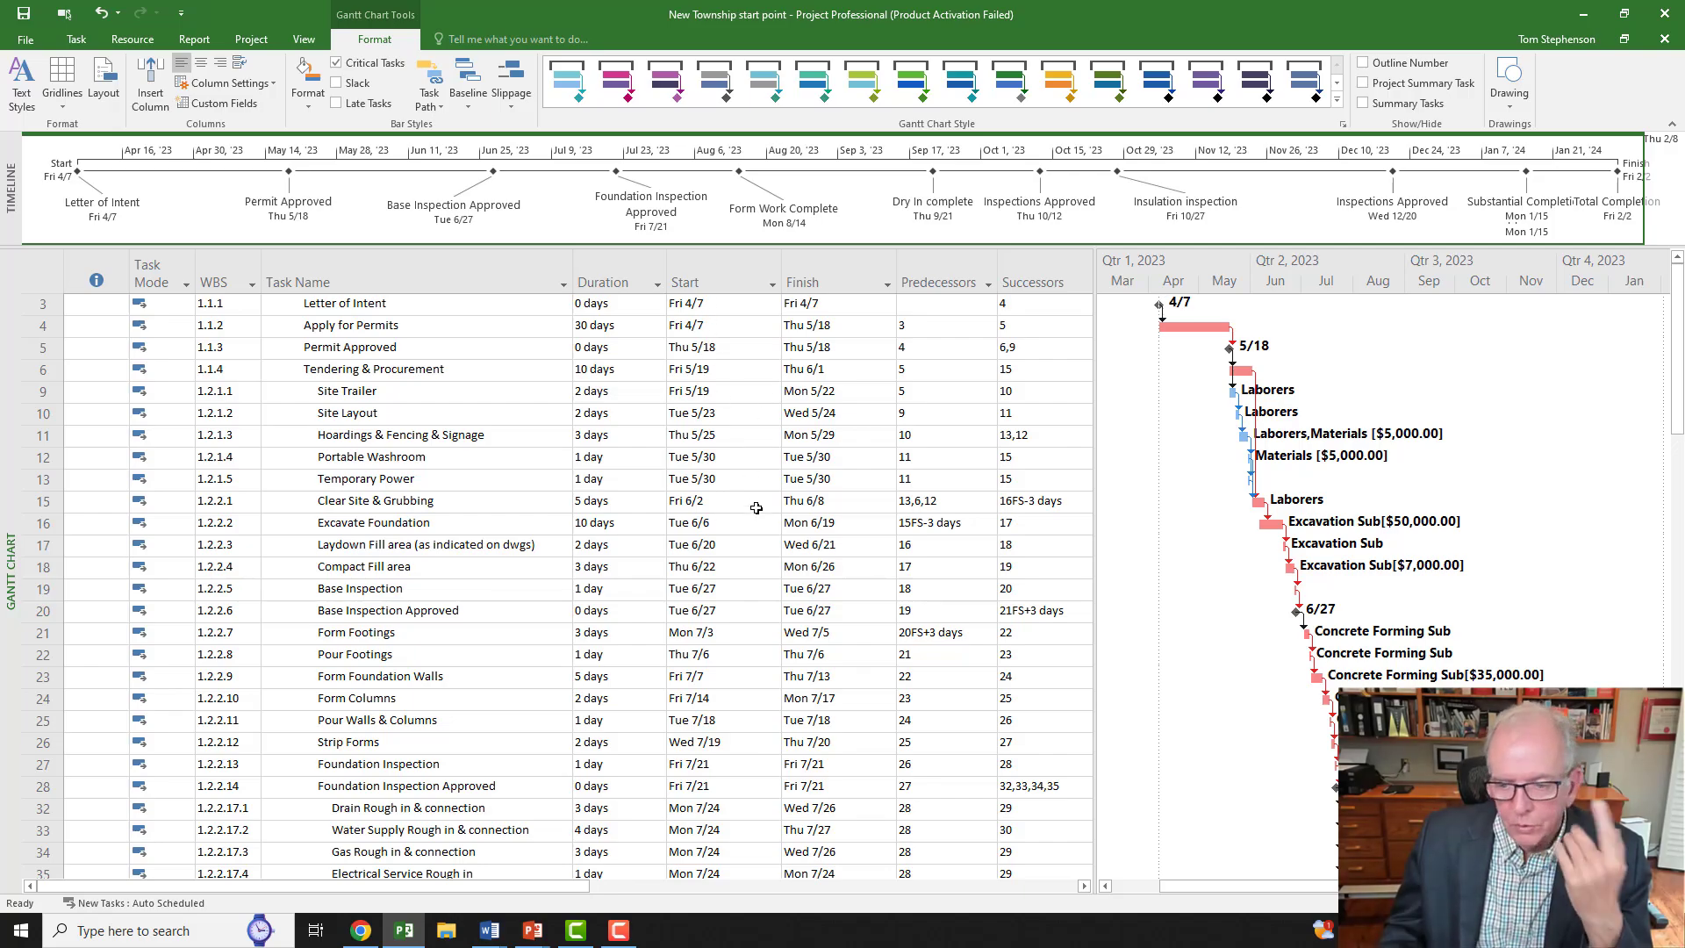
{"action": "scroll", "coordinate": [756, 508], "scroll_direction": "down", "scroll_amount": 20}
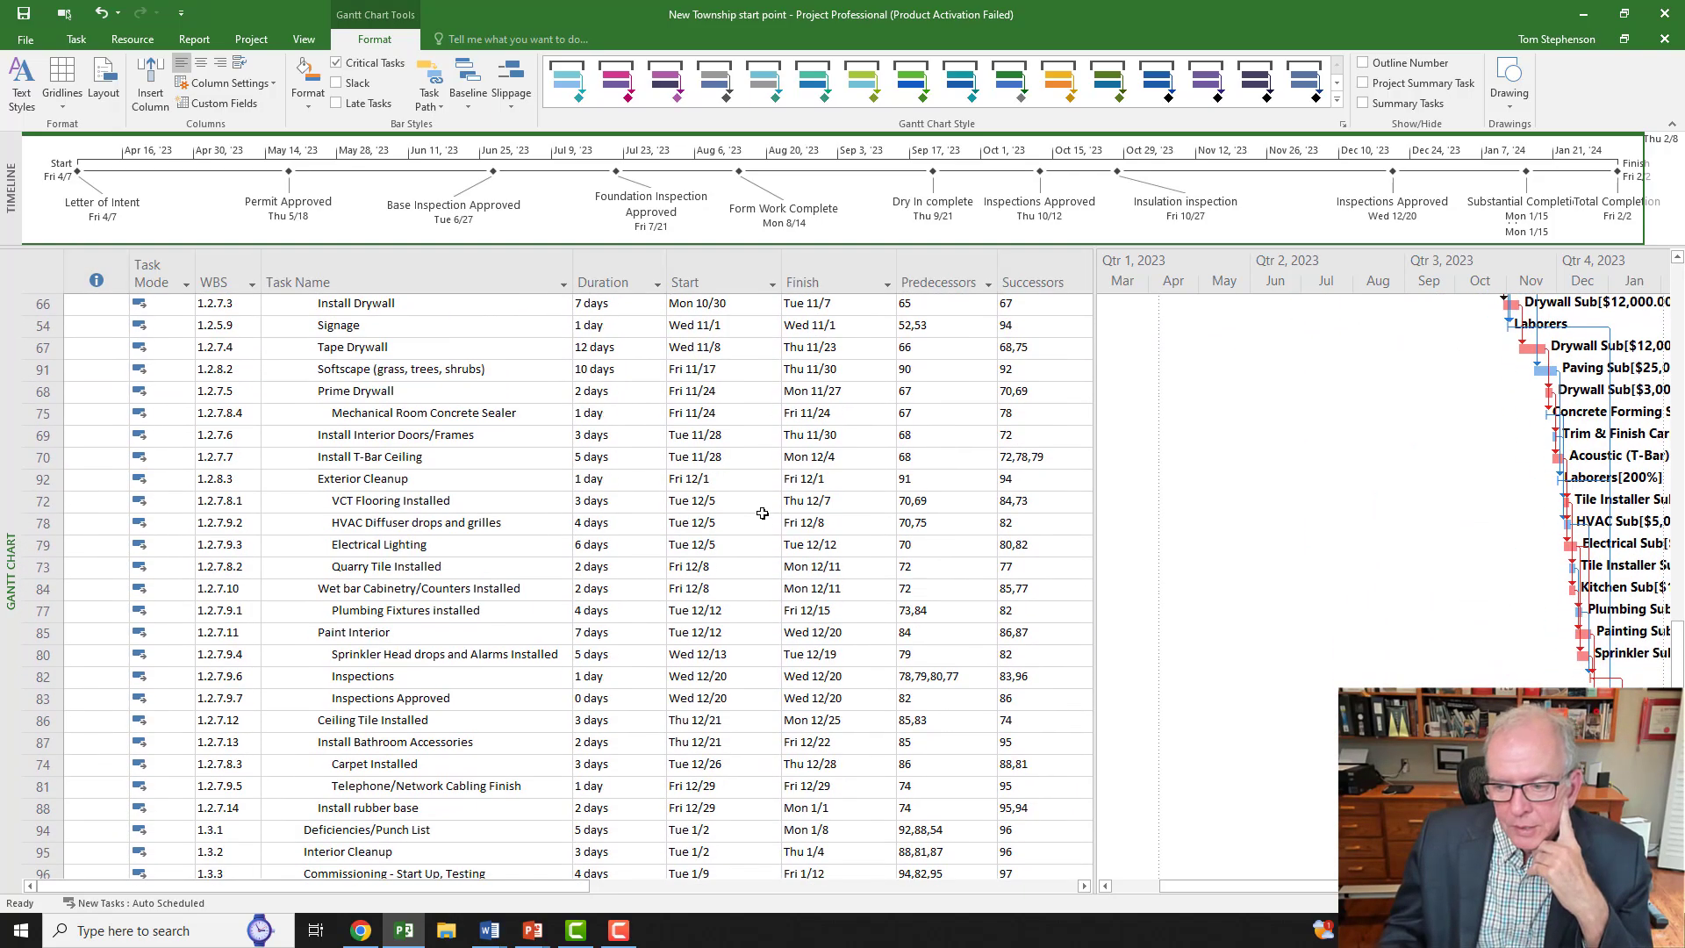
{"action": "scroll", "coordinate": [762, 513], "scroll_direction": "down", "scroll_amount": 3}
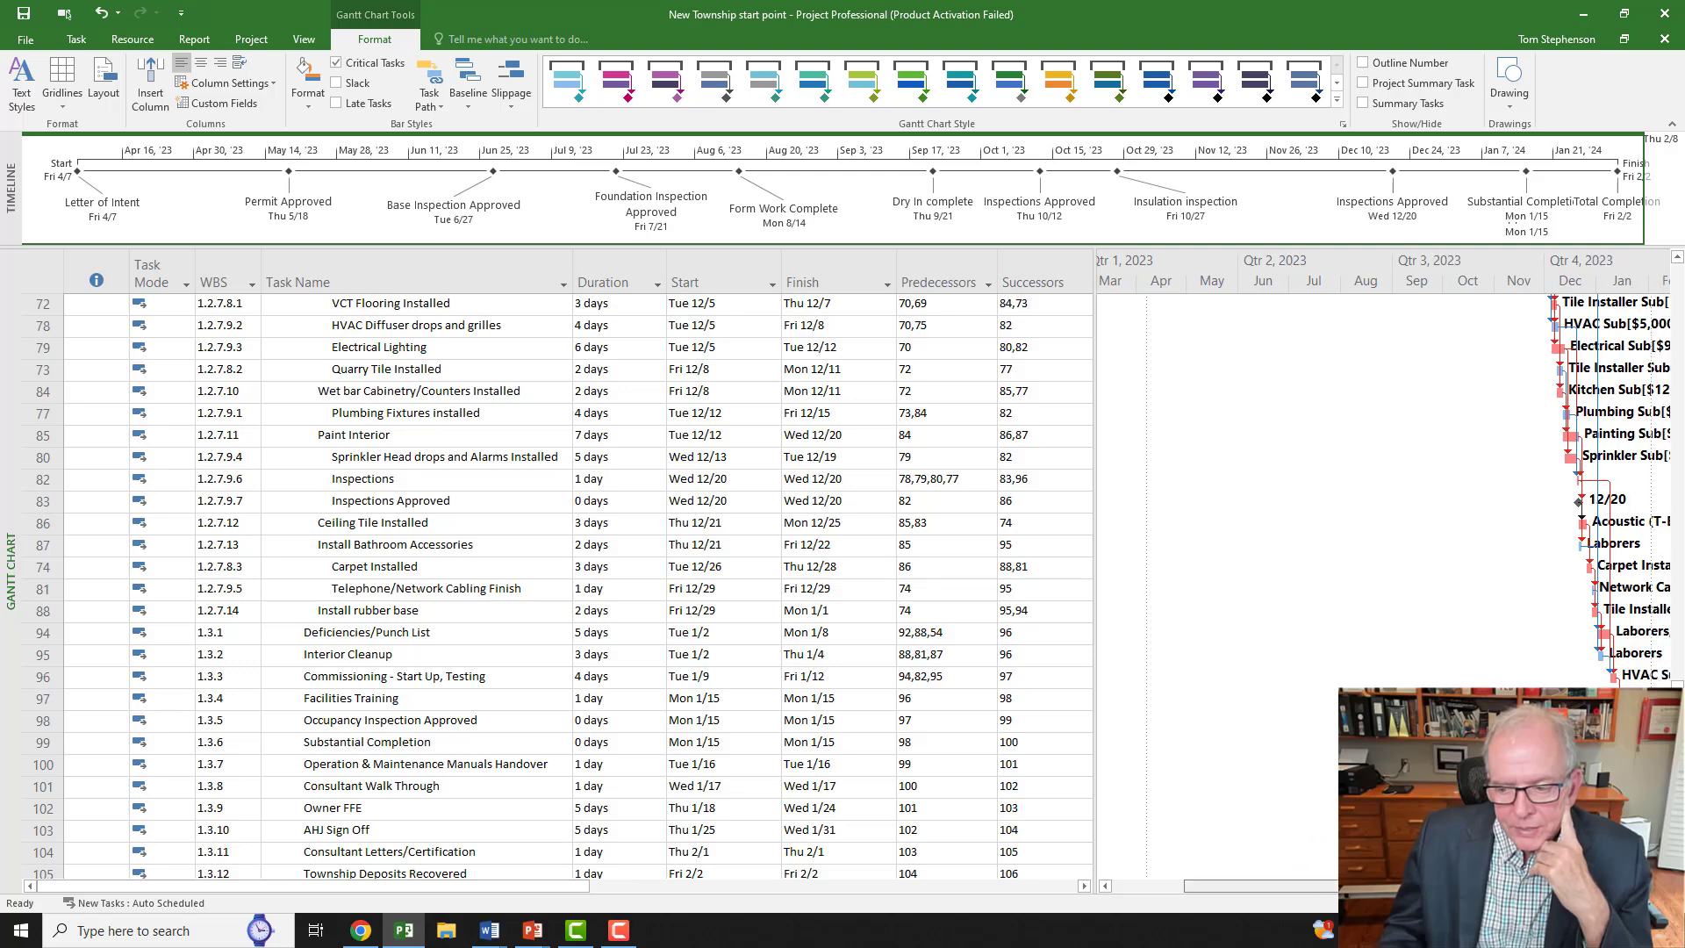
{"action": "left_click_drag", "start_coordinate": [1306, 887], "coordinate": [1378, 886]}
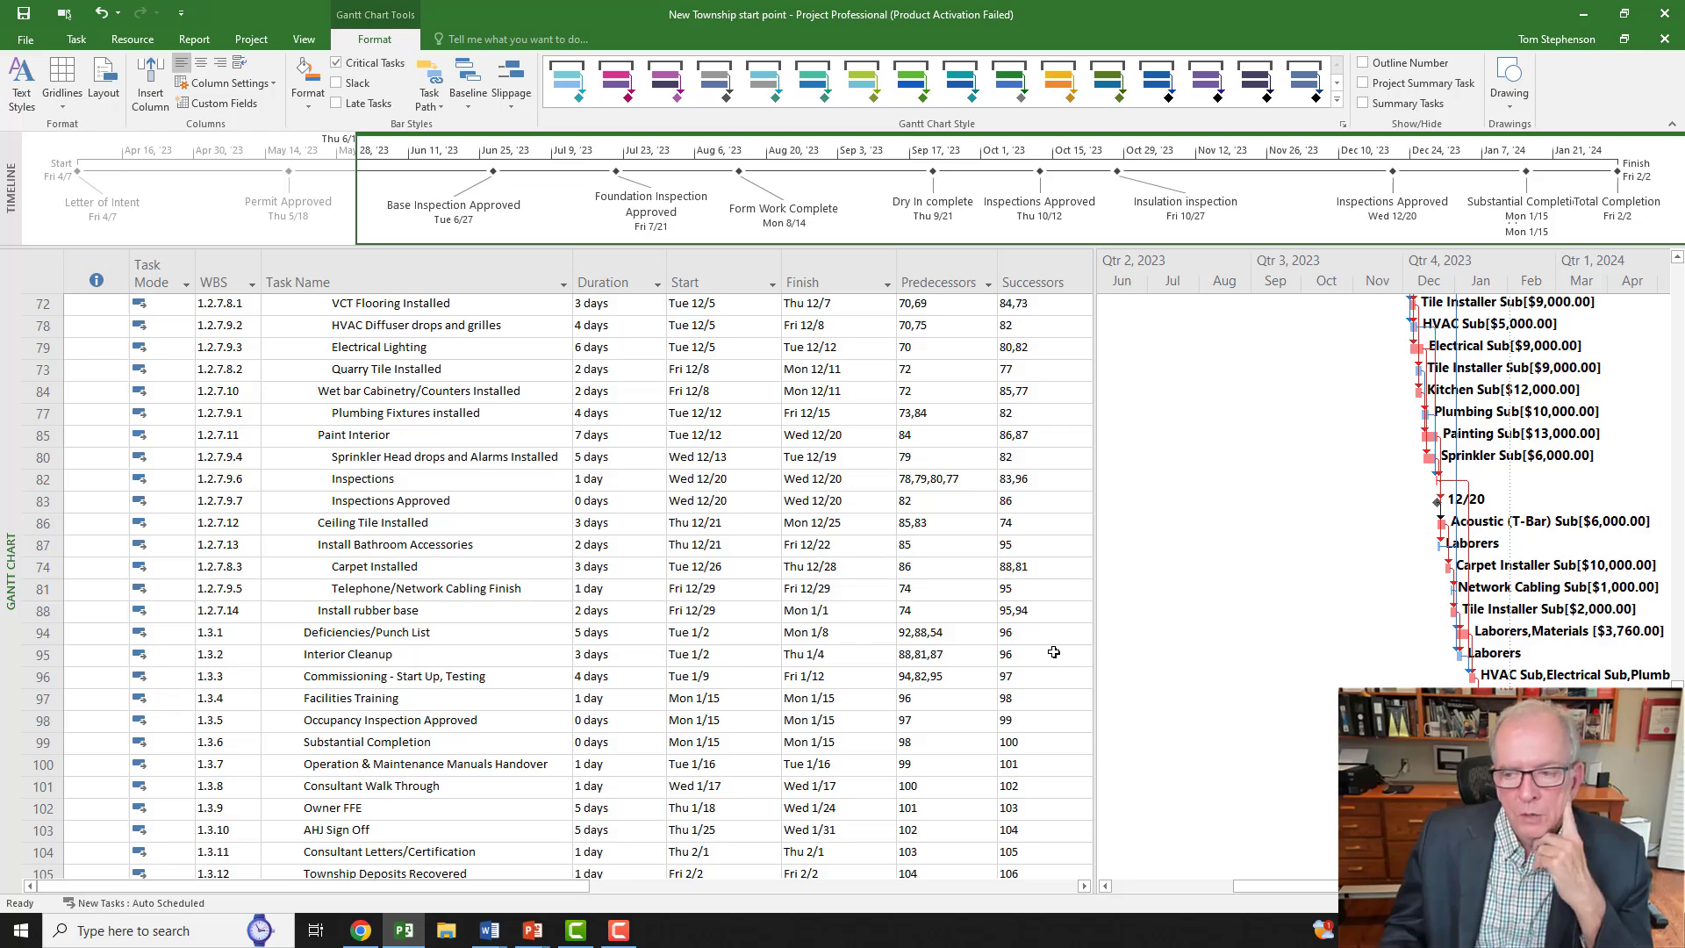
{"action": "scroll", "coordinate": [1054, 652], "scroll_direction": "up", "scroll_amount": 3}
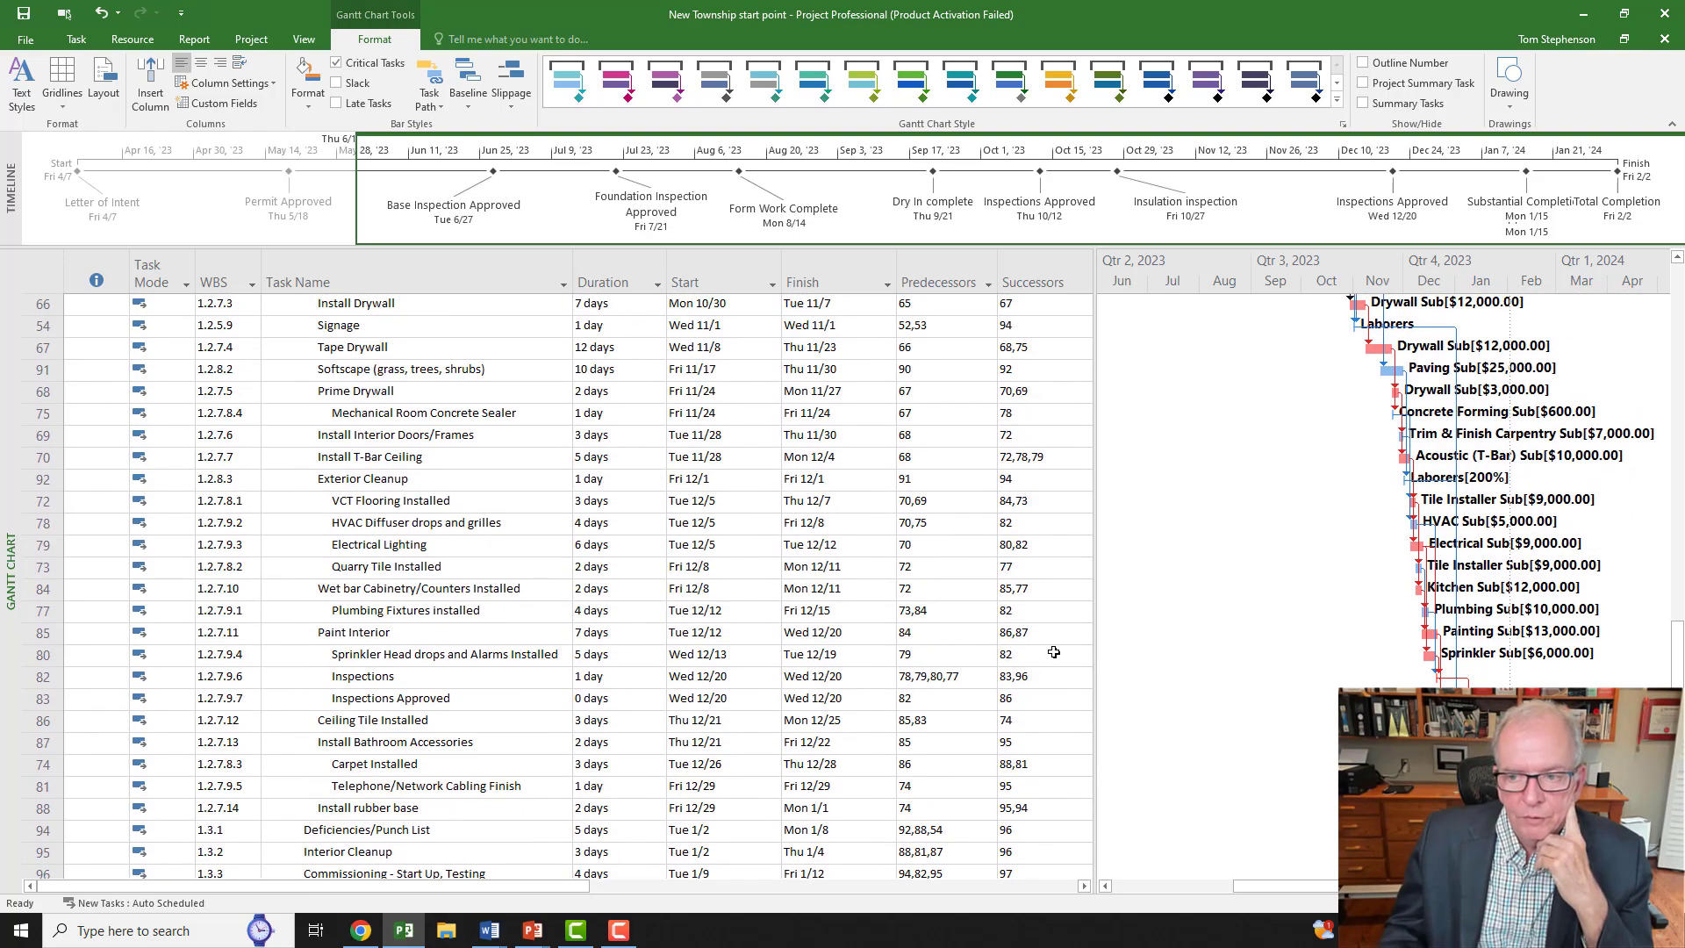
{"action": "scroll", "coordinate": [1054, 652], "scroll_direction": "up", "scroll_amount": 18}
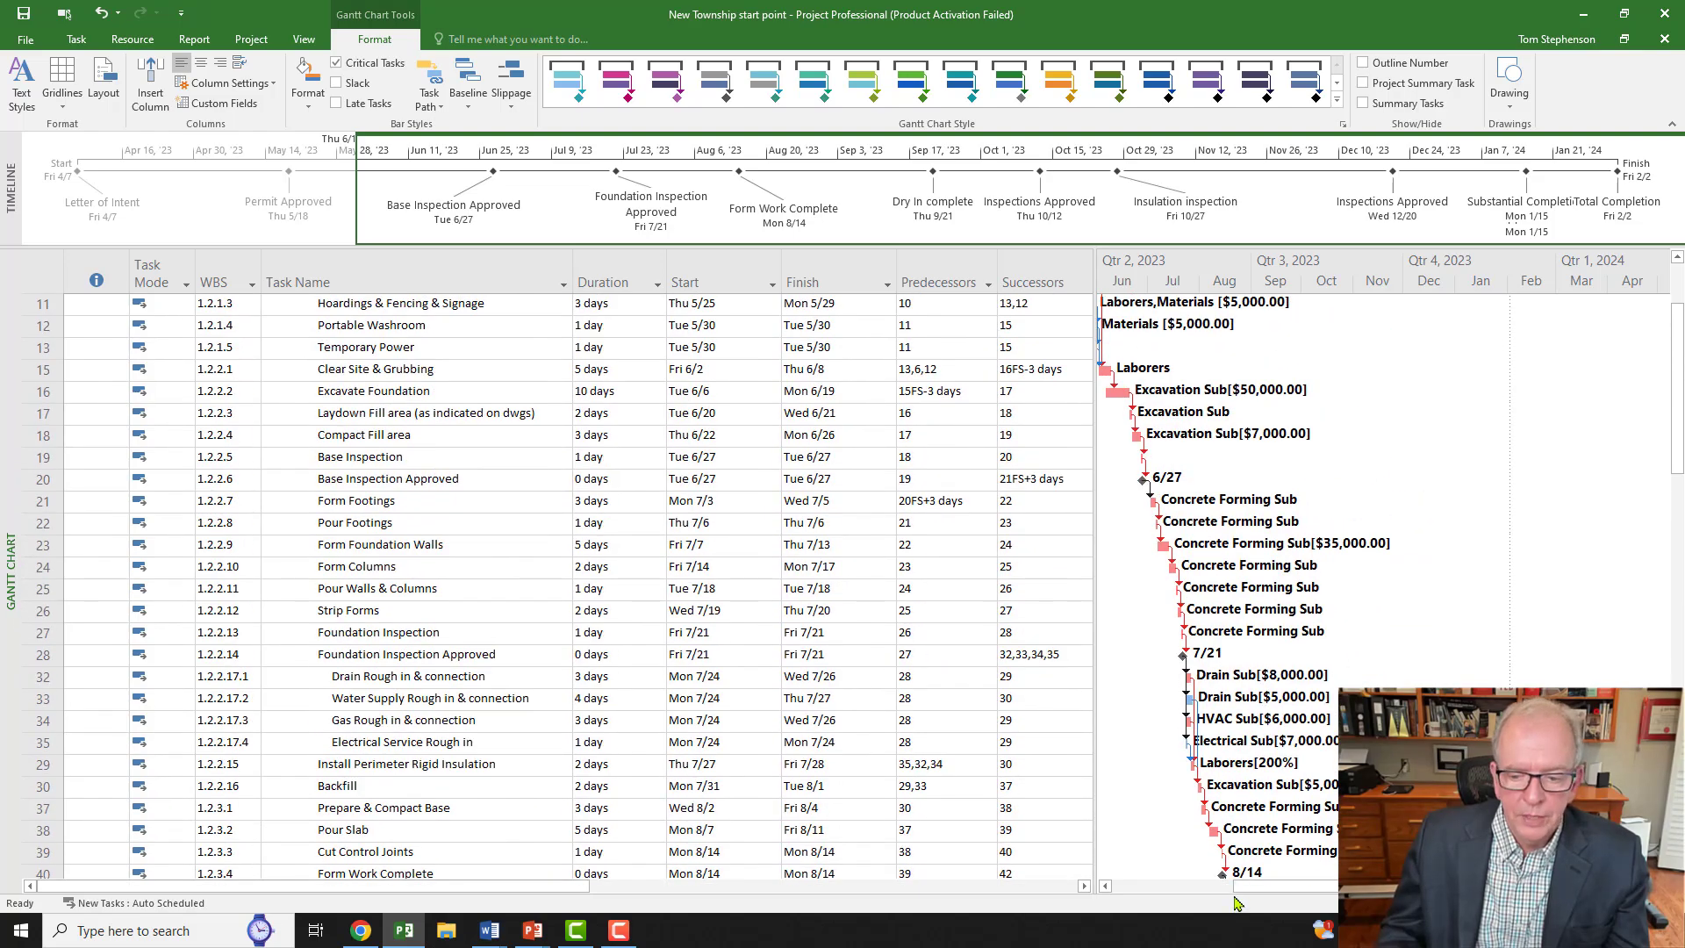
{"action": "left_click_drag", "start_coordinate": [1246, 888], "coordinate": [1199, 902]}
{"action": "scroll", "coordinate": [1138, 381], "scroll_direction": "up", "scroll_amount": 2}
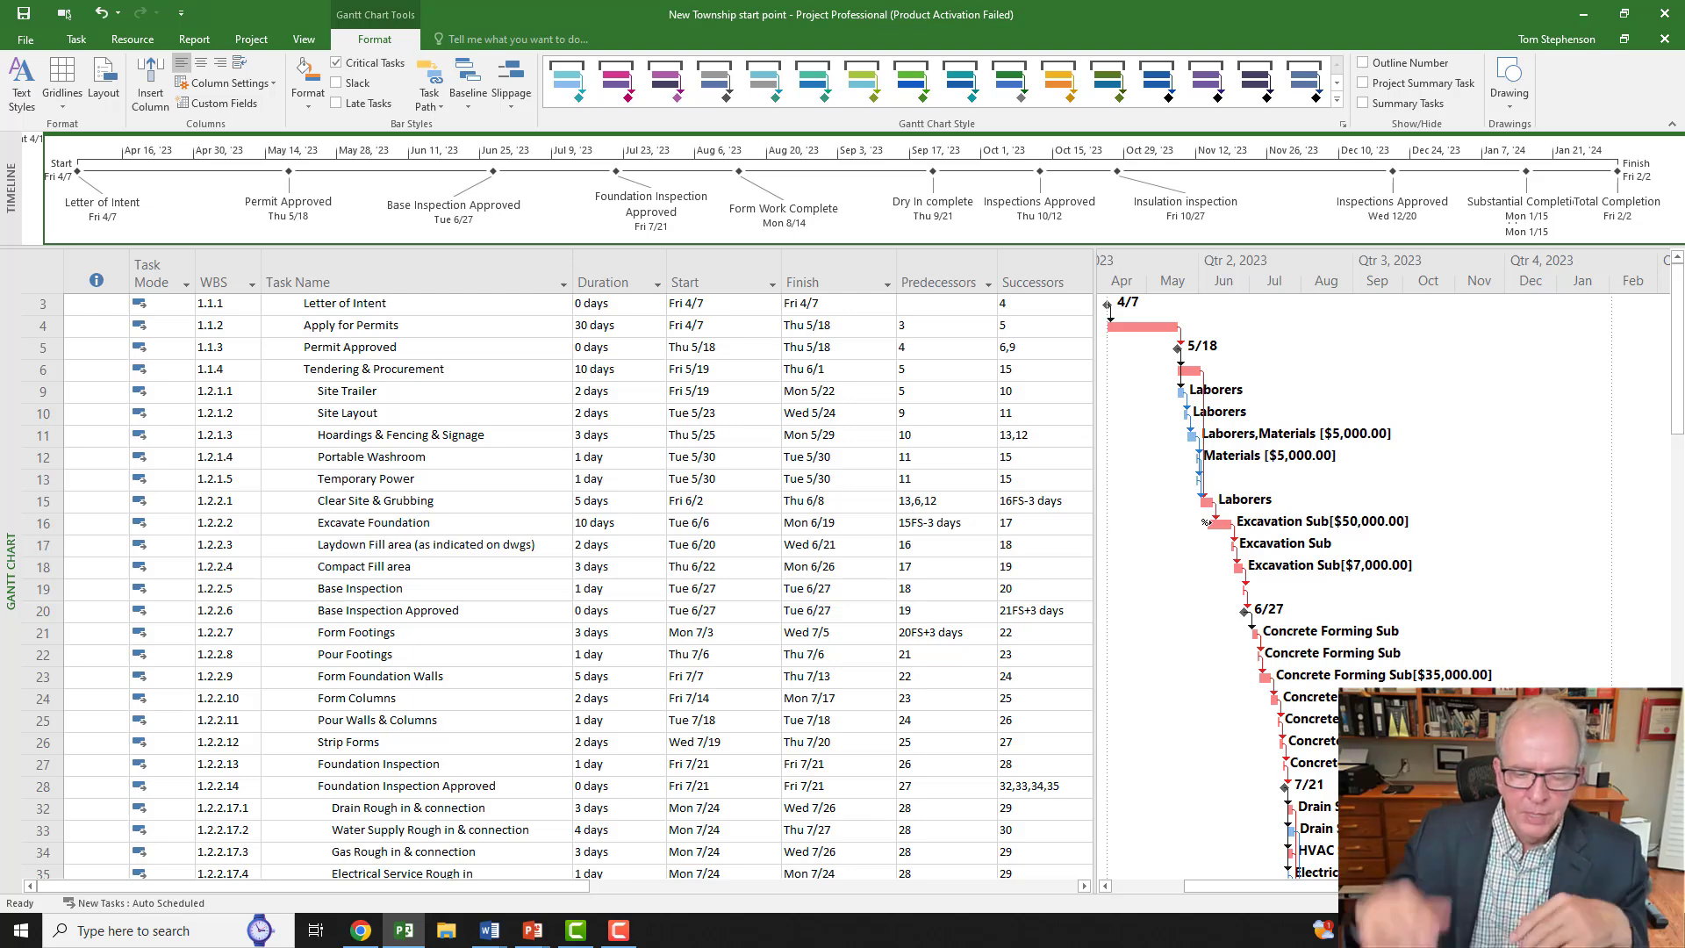
{"action": "mouse_move", "coordinate": [1207, 522]}
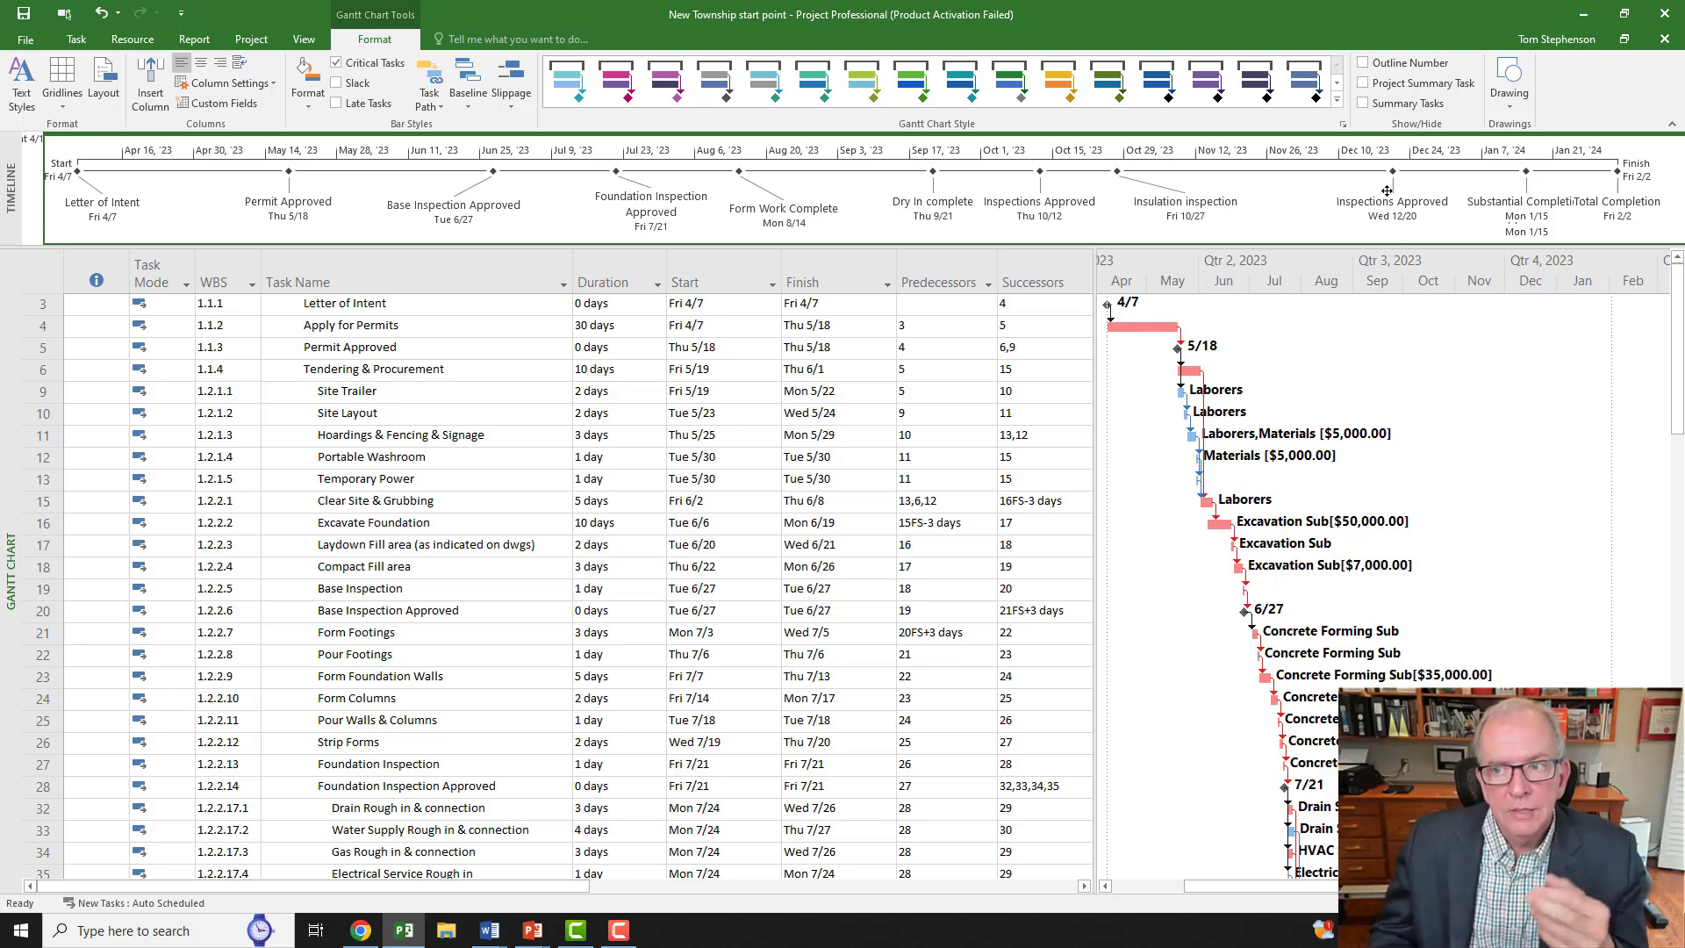
Step: Turn on Summary Tasks and re-sort the task list by ID
{"action": "left_click", "coordinate": [1367, 107]}
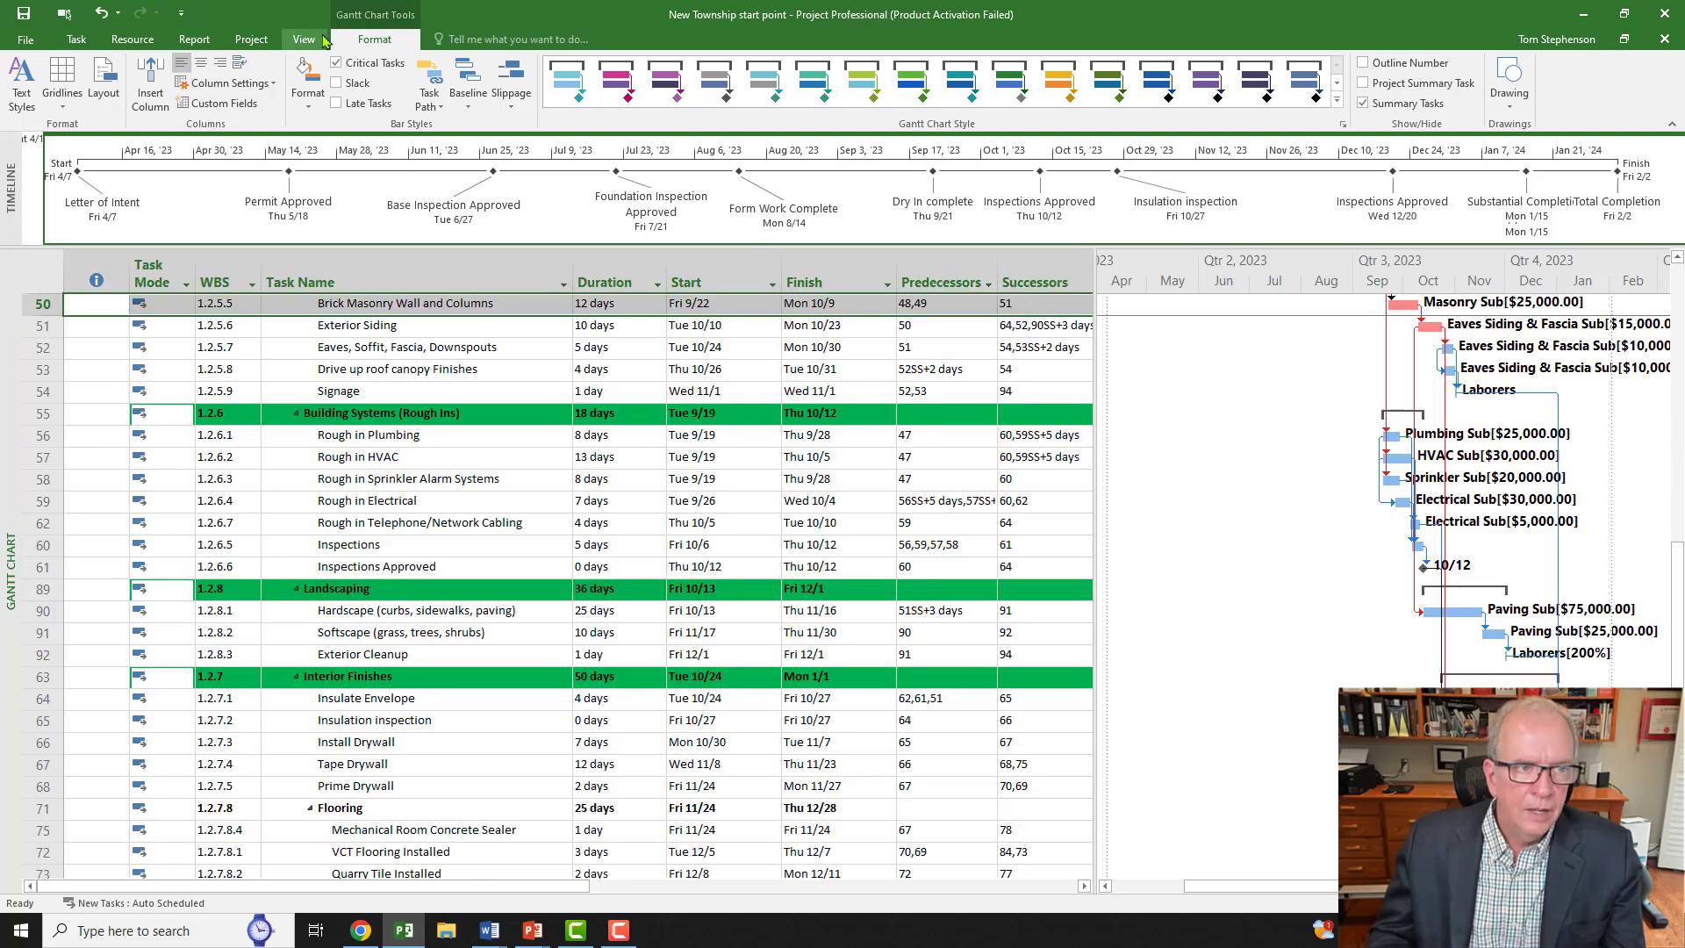
{"action": "left_click", "coordinate": [305, 41]}
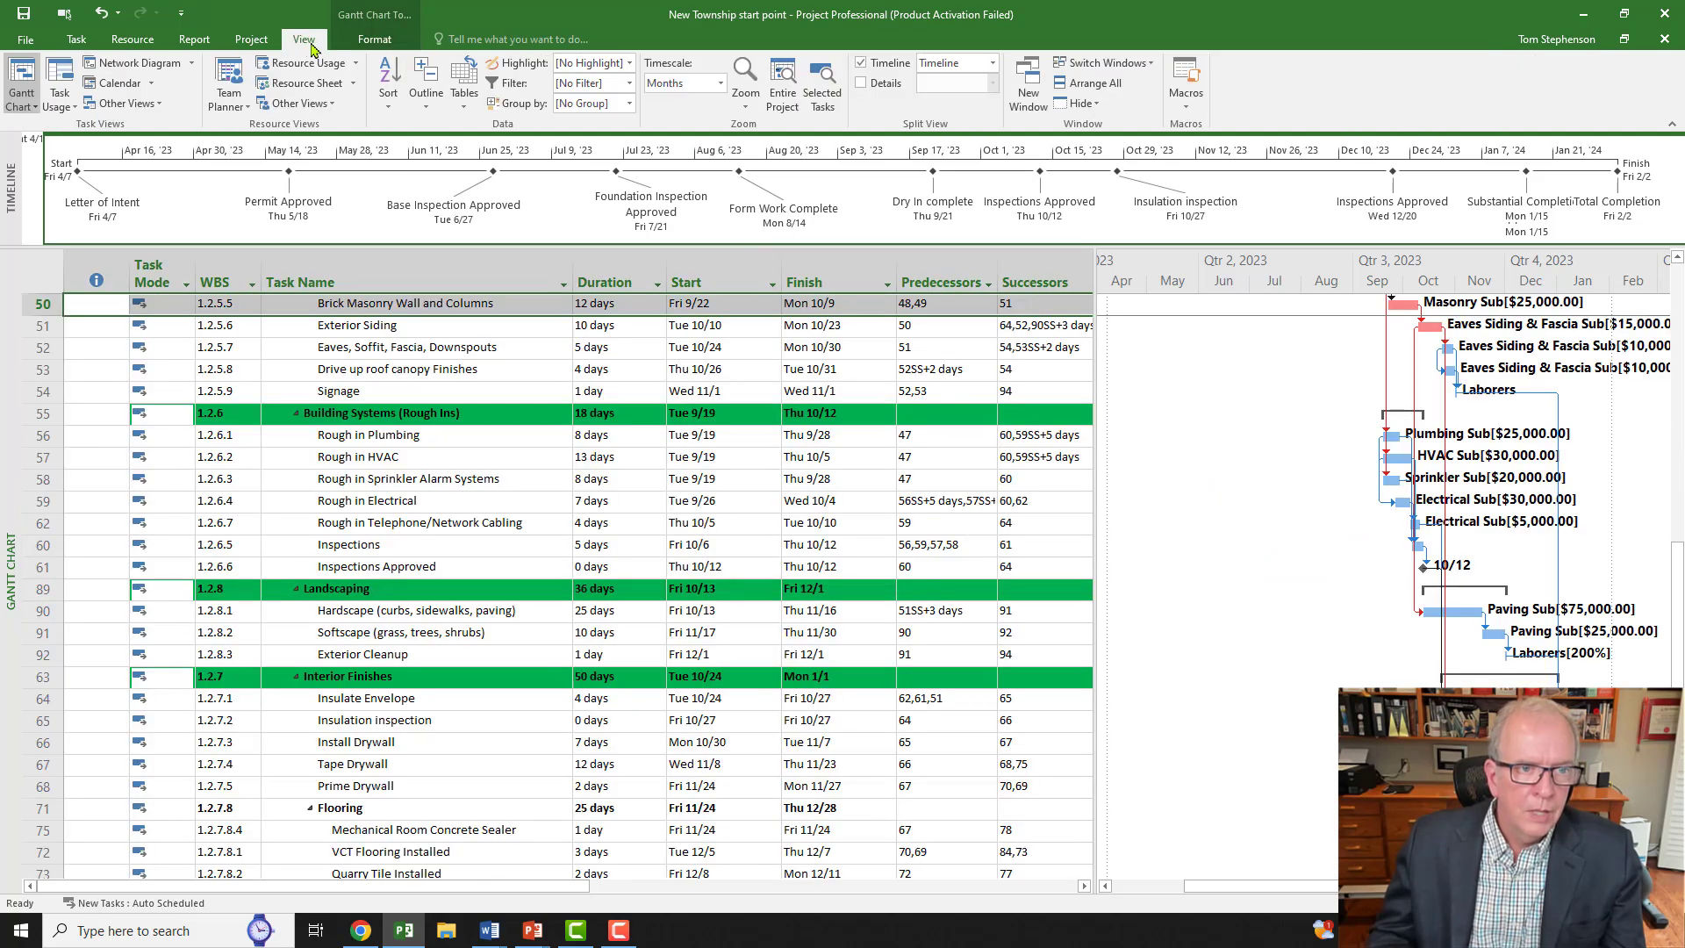
{"action": "left_click", "coordinate": [397, 106]}
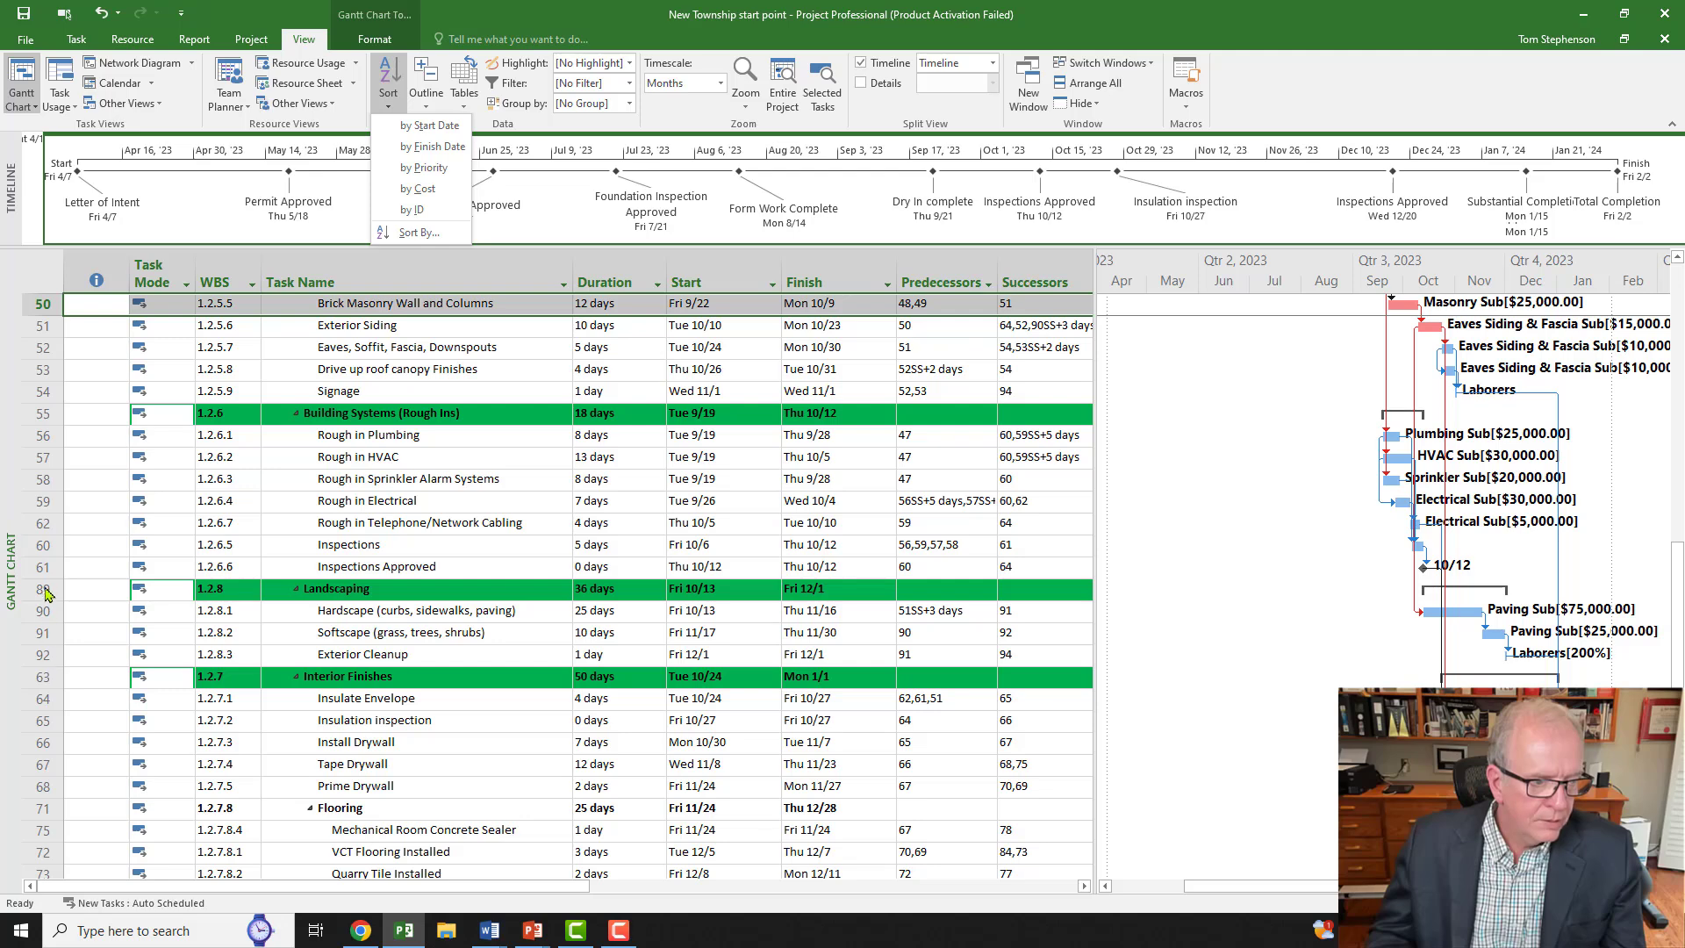
{"action": "left_click", "coordinate": [418, 210]}
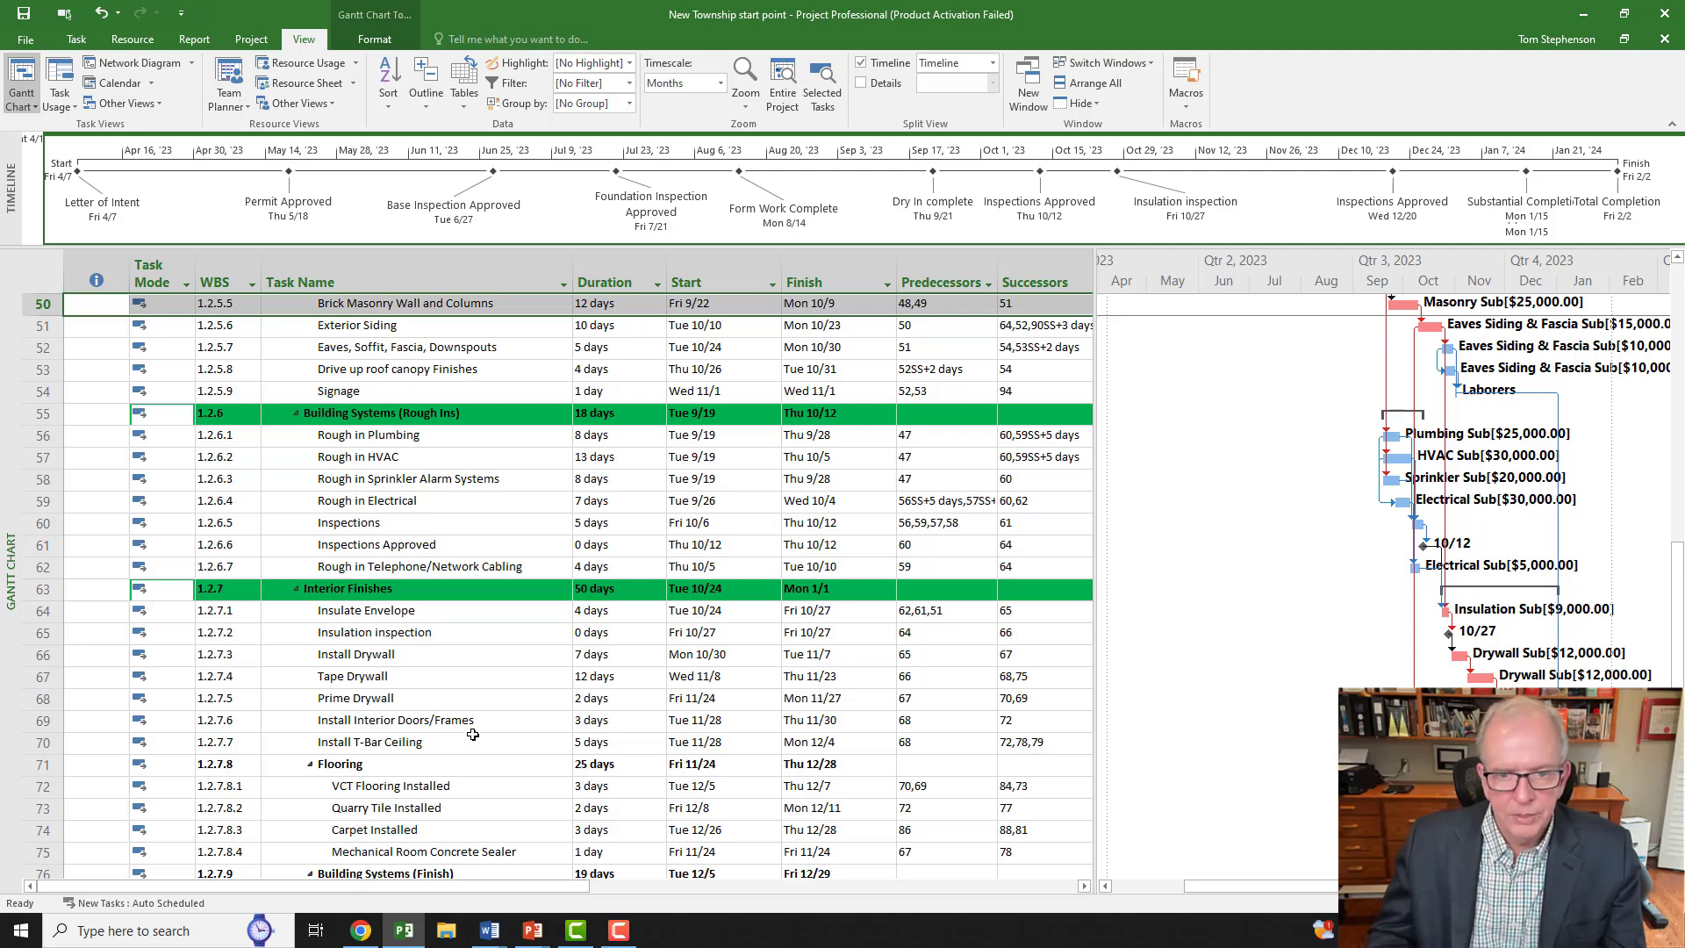
{"action": "right_click", "coordinate": [10, 390]}
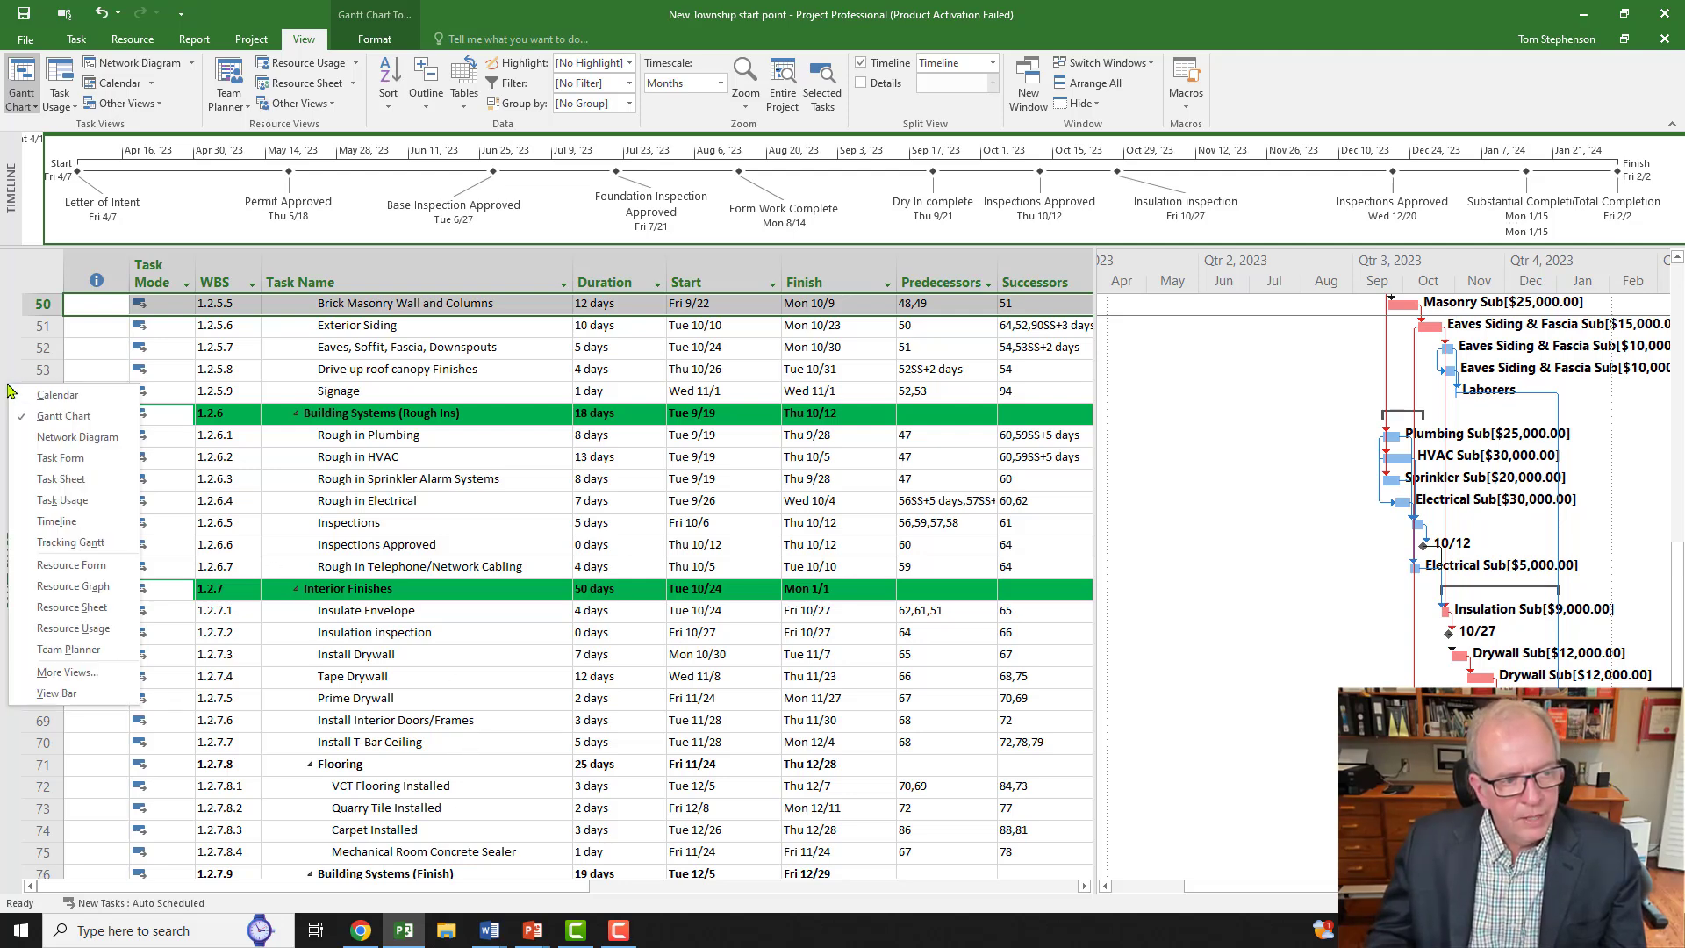
Step: Switch the construction schedule to the Network Diagram view and scroll through the task boxes
{"action": "left_click", "coordinate": [32, 444]}
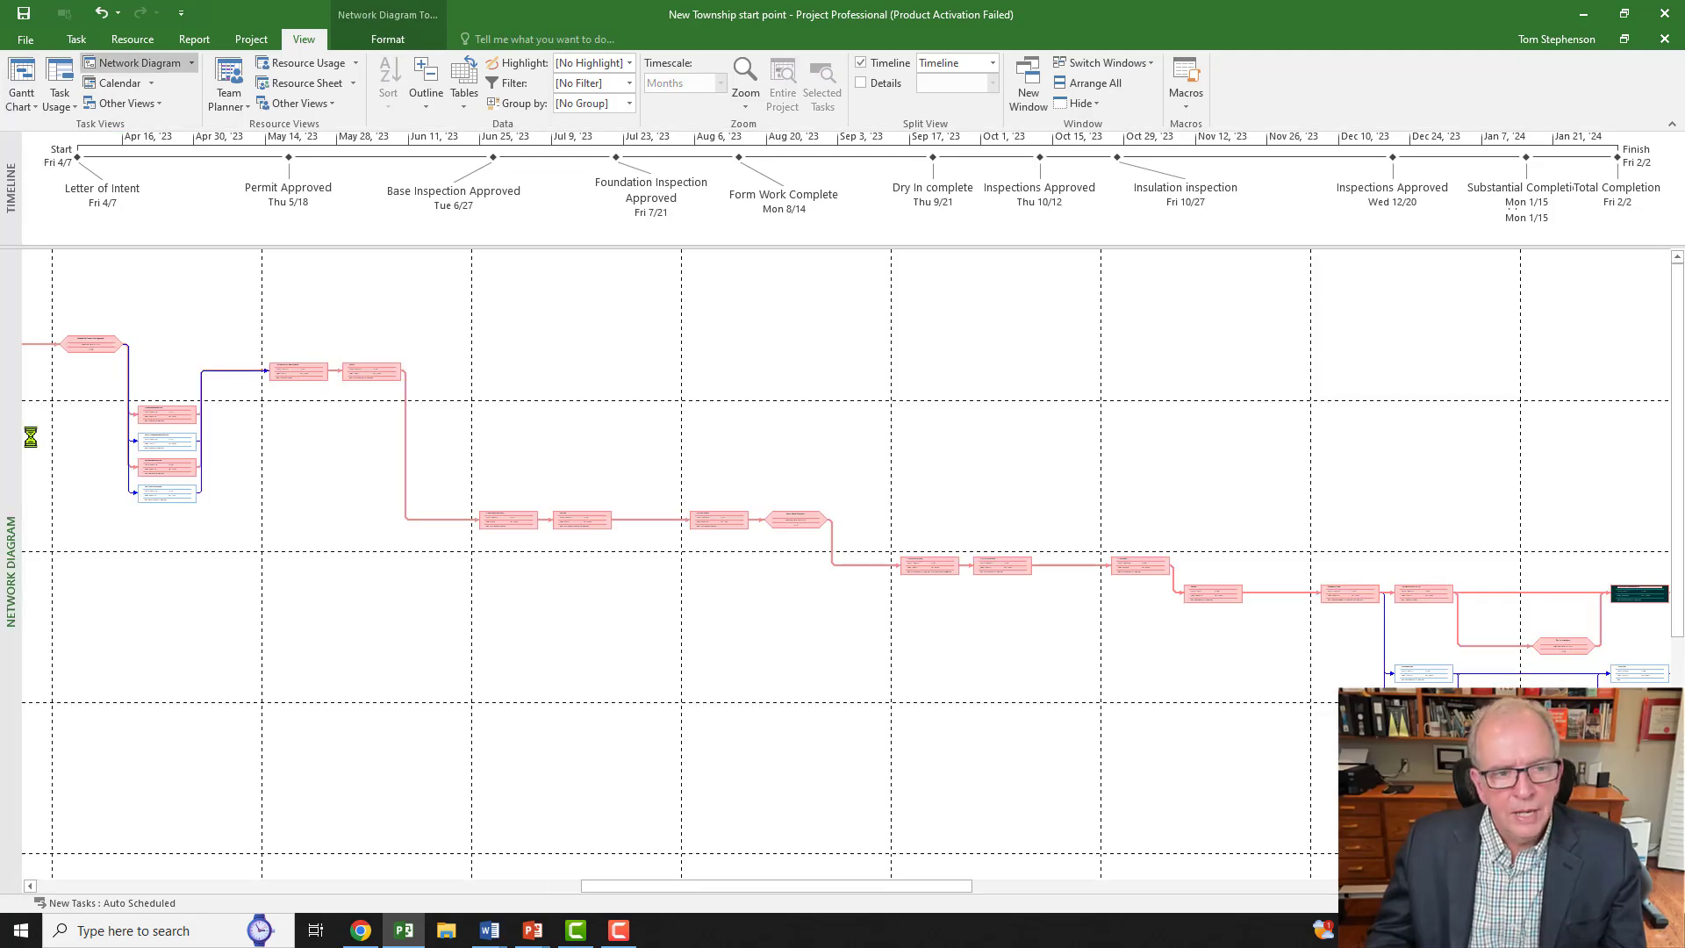
{"action": "left_click_drag", "start_coordinate": [670, 890], "coordinate": [124, 861]}
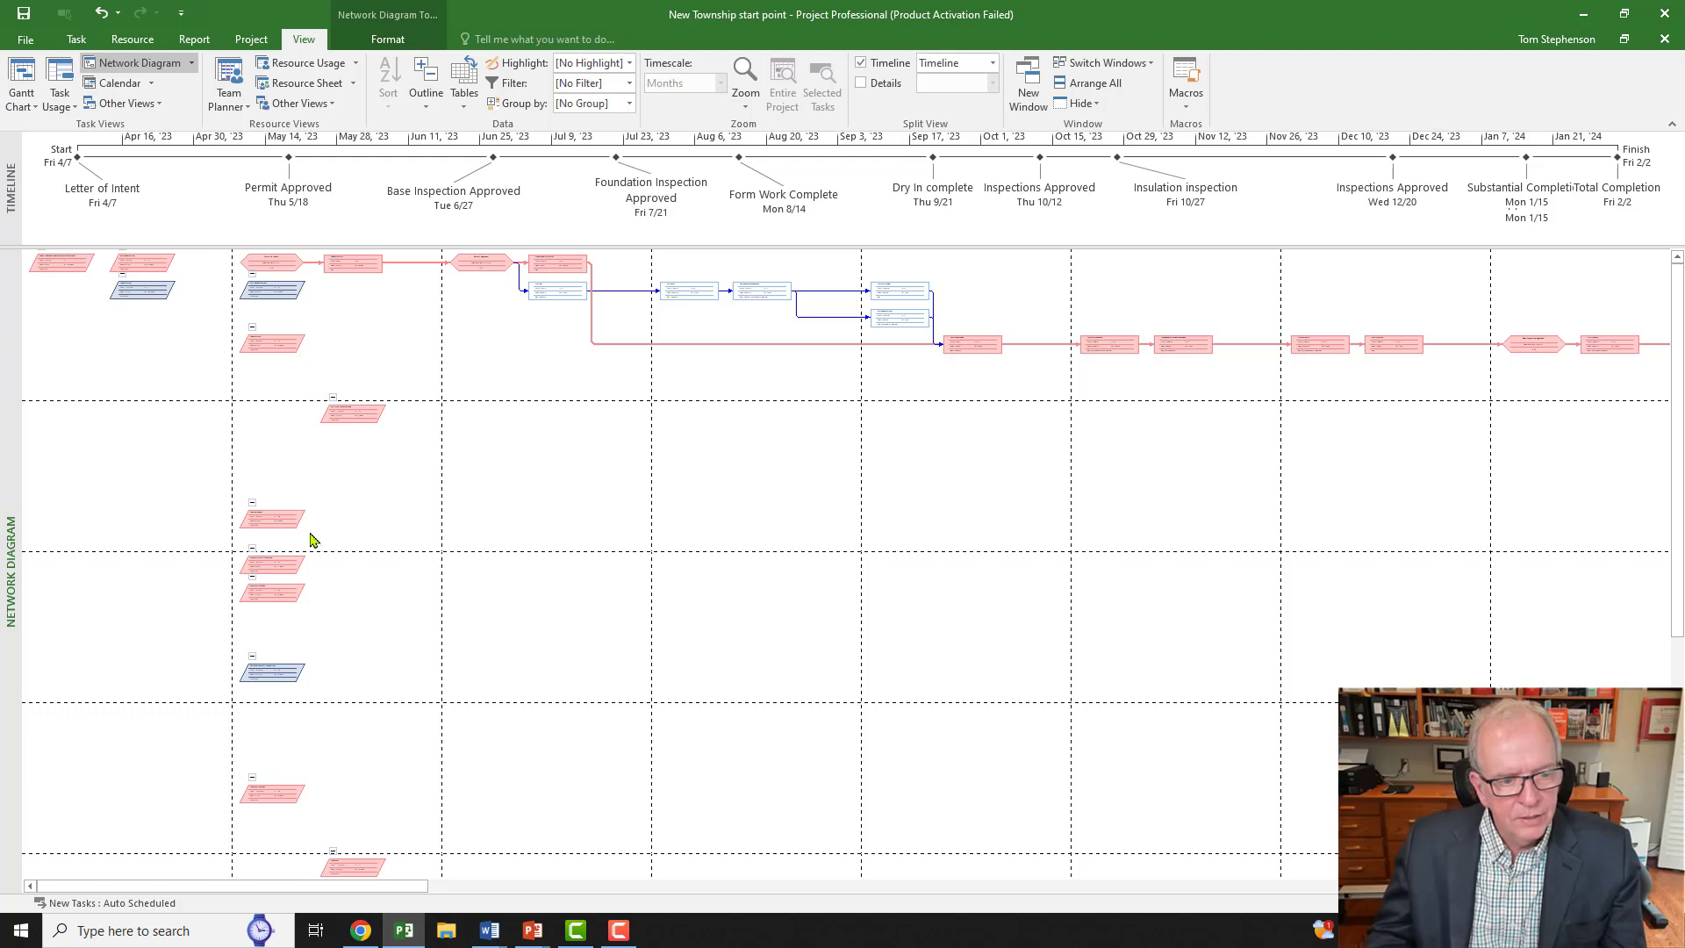
{"action": "scroll", "coordinate": [331, 693], "scroll_direction": "down", "scroll_amount": 1}
{"action": "scroll", "coordinate": [356, 840], "scroll_direction": "down", "scroll_amount": 1}
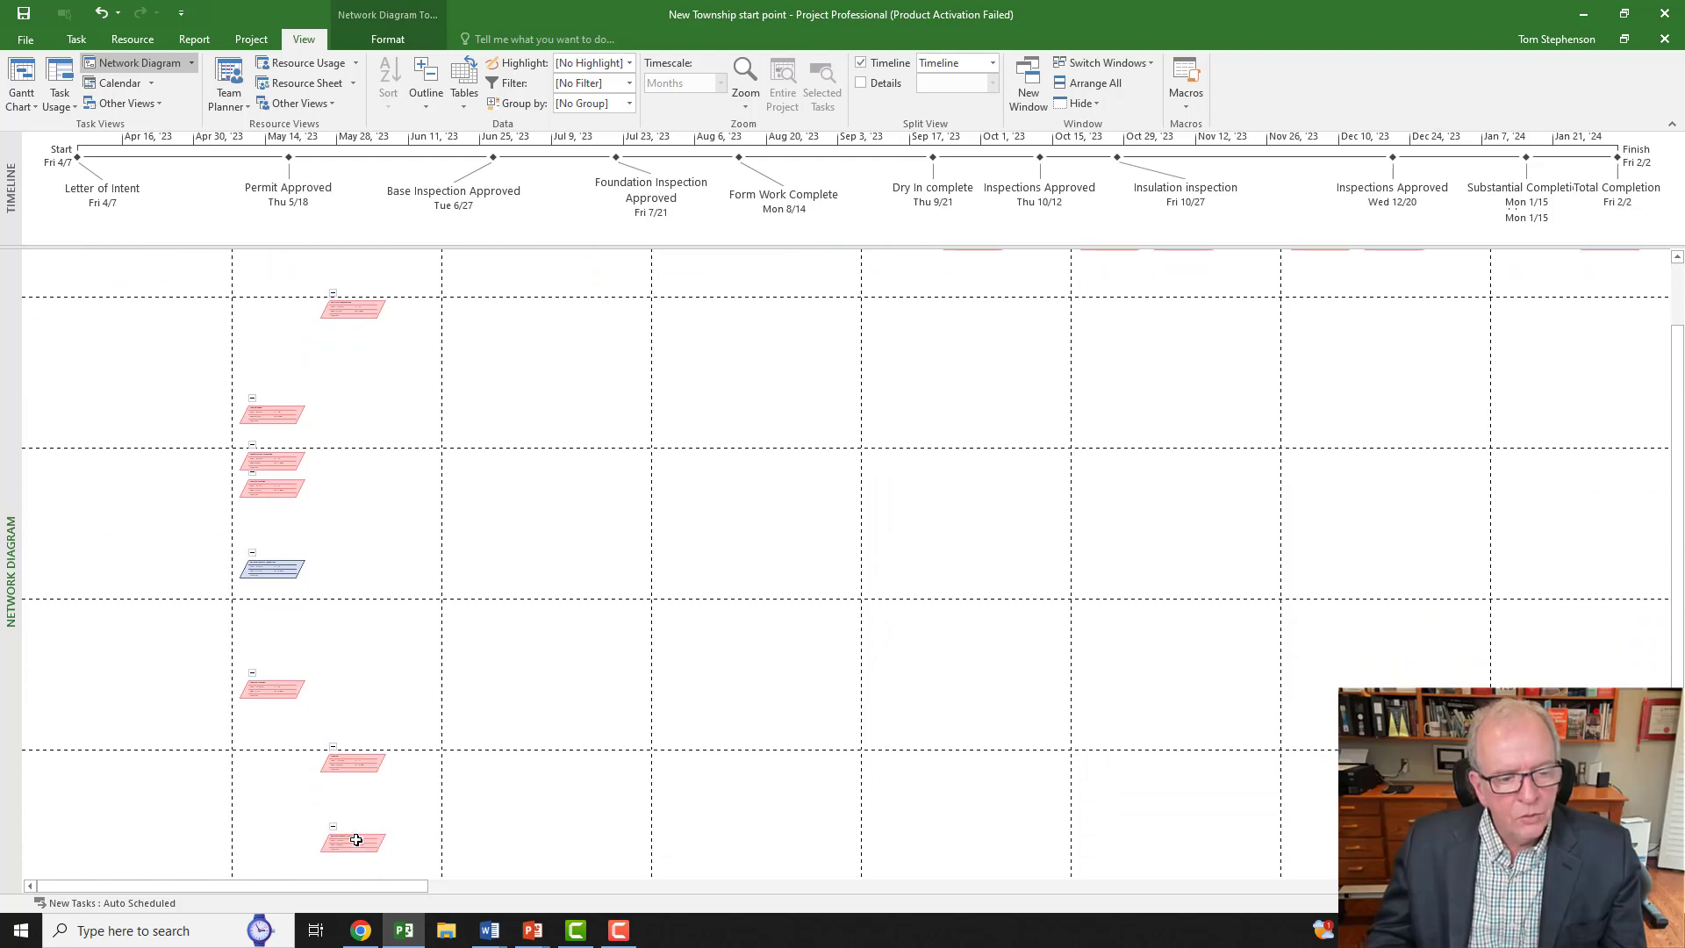
{"action": "scroll", "coordinate": [369, 799], "scroll_direction": "up", "scroll_amount": 2}
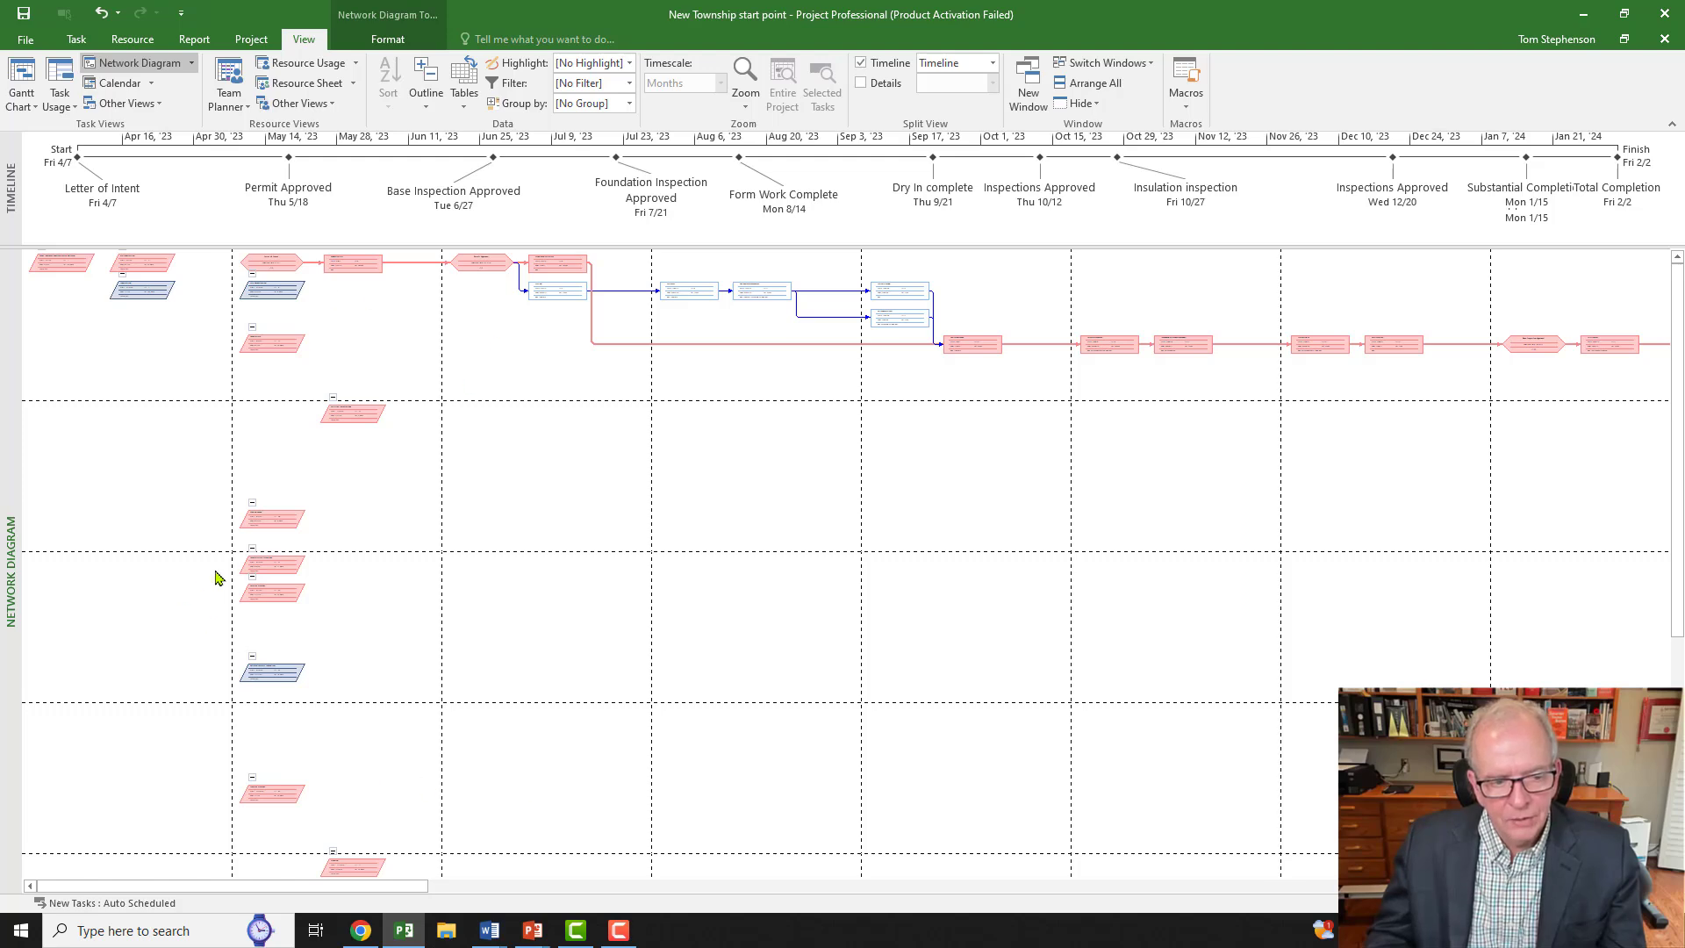
{"action": "mouse_move", "coordinate": [273, 526]}
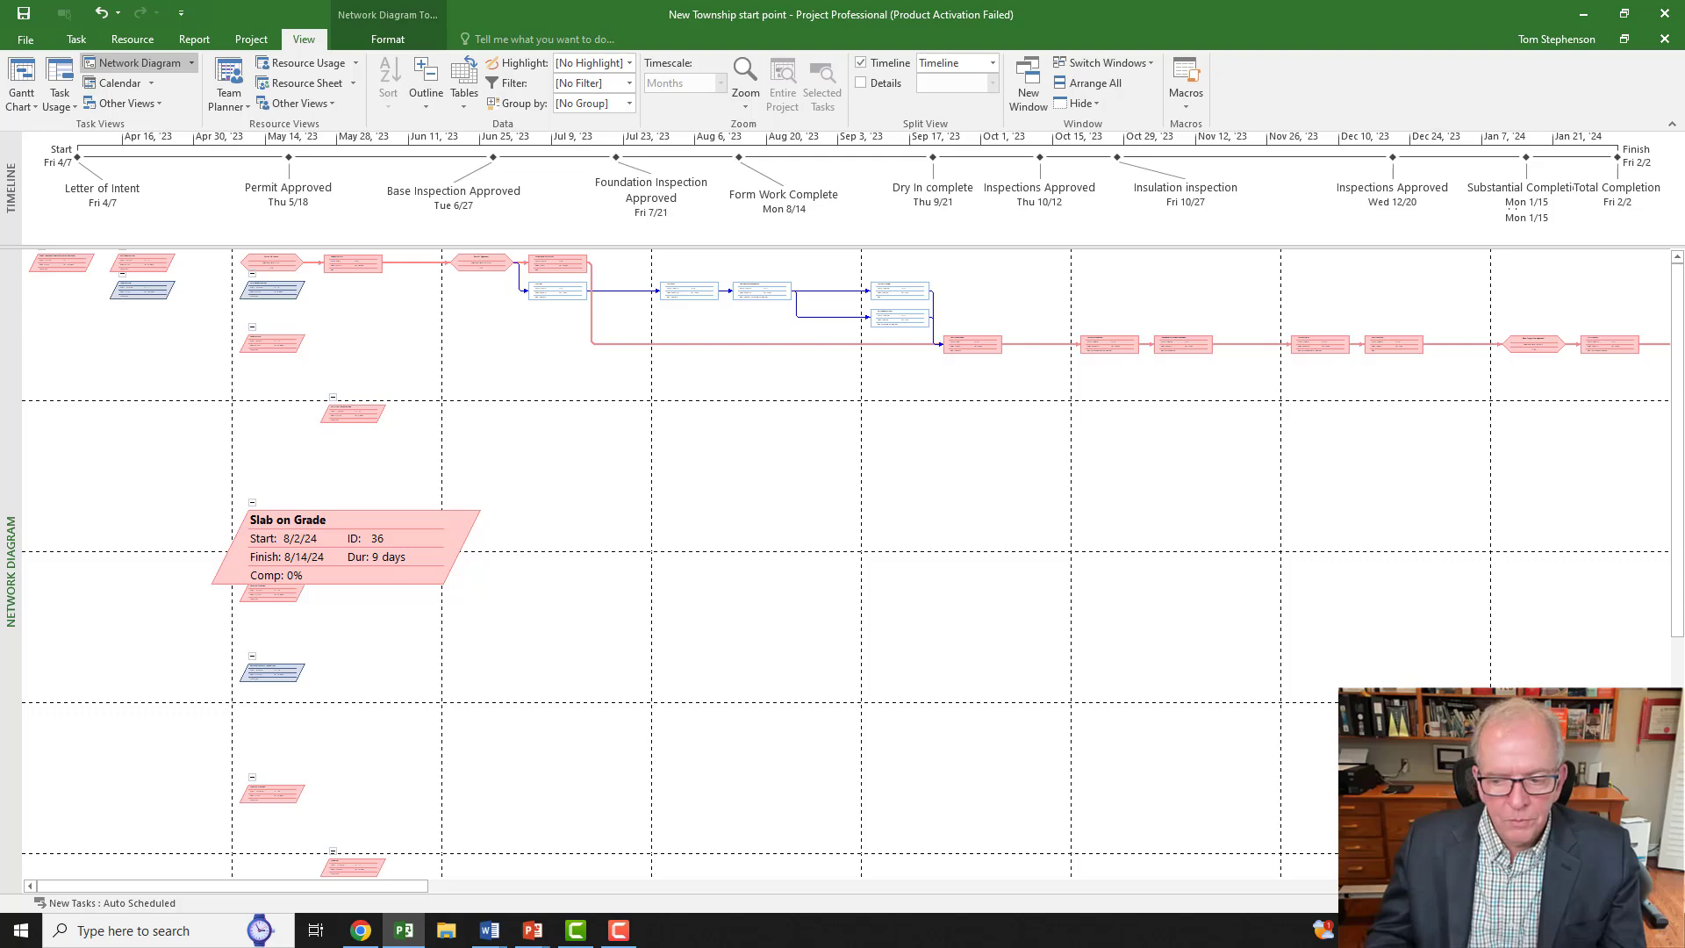
Step: Zoom in and pan across the diagram to inspect the Brick Masonry Wall and Columns task nodes
{"action": "left_click", "coordinate": [1670, 903]}
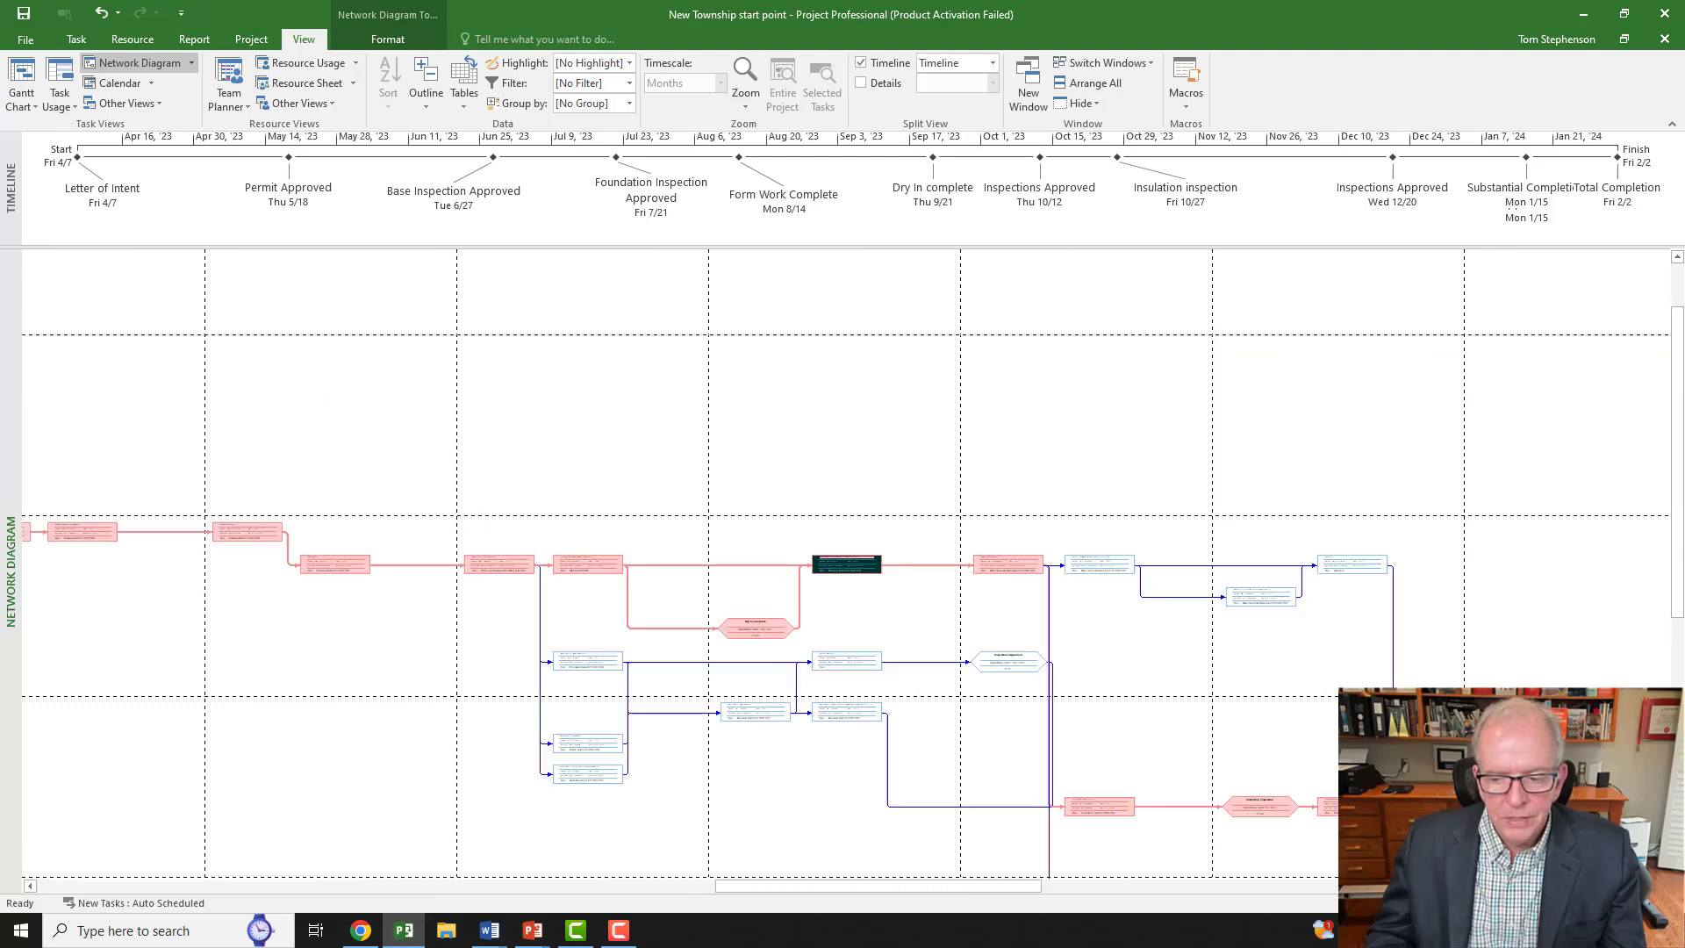
{"action": "left_click", "coordinate": [1670, 903]}
{"action": "left_click", "coordinate": [1671, 904]}
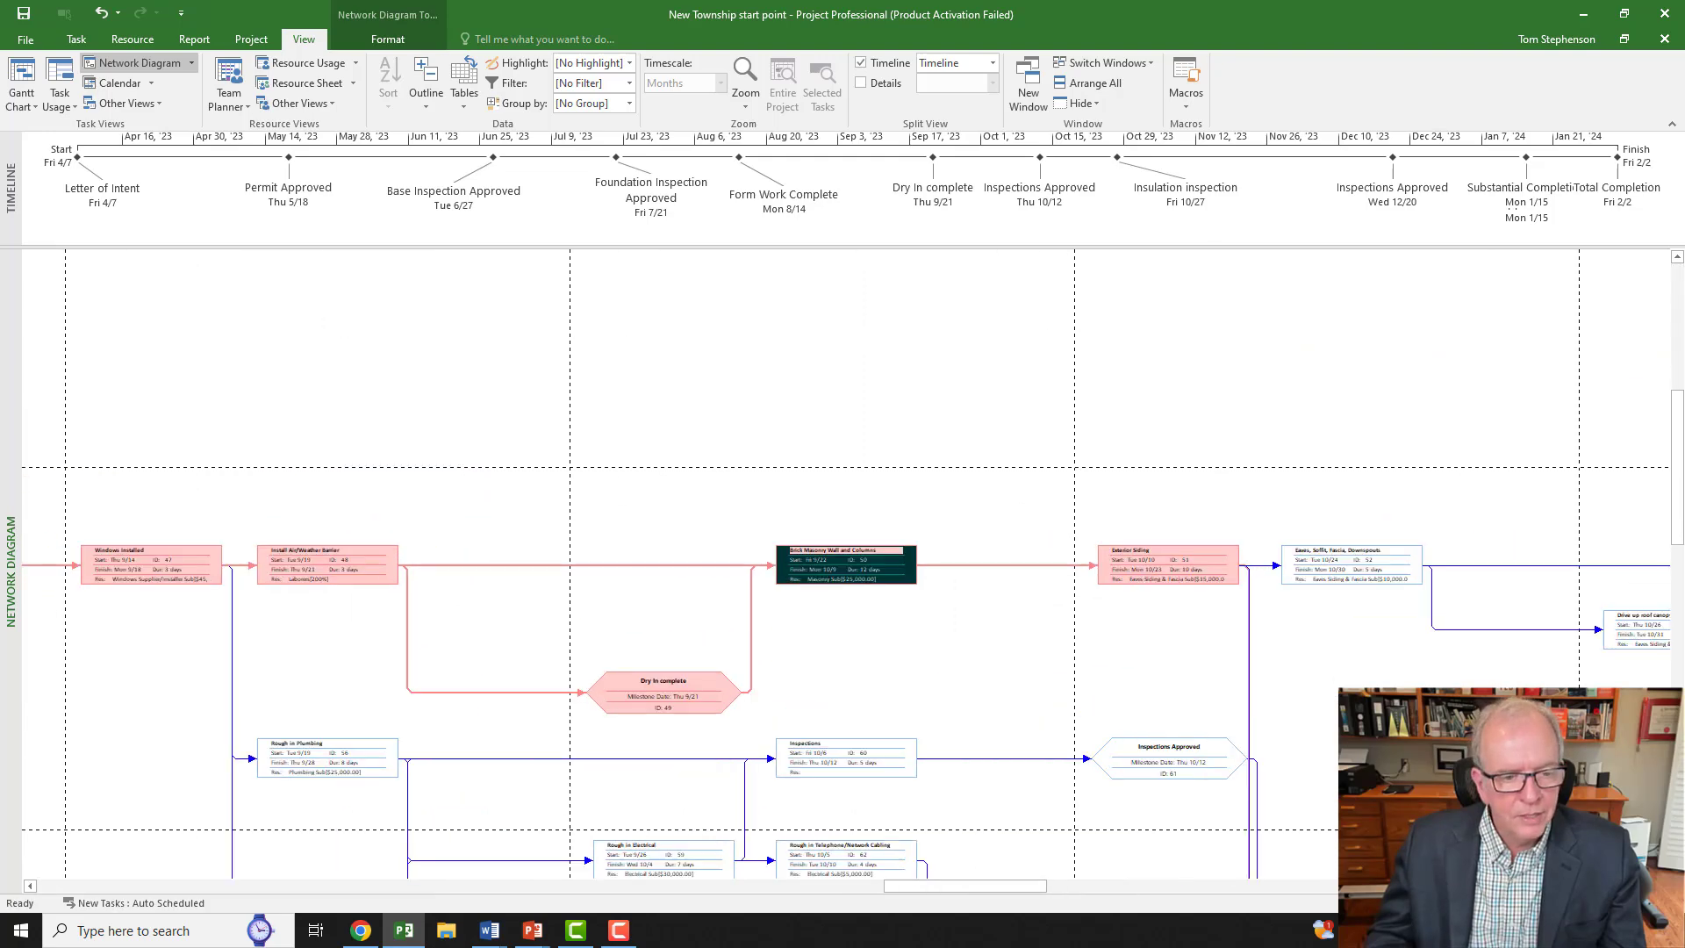
{"action": "left_click", "coordinate": [1670, 903]}
{"action": "left_click", "coordinate": [1671, 903]}
{"action": "left_click", "coordinate": [1671, 903]}
{"action": "left_click", "coordinate": [1670, 904]}
{"action": "left_click", "coordinate": [1670, 903]}
{"action": "left_click", "coordinate": [1670, 904]}
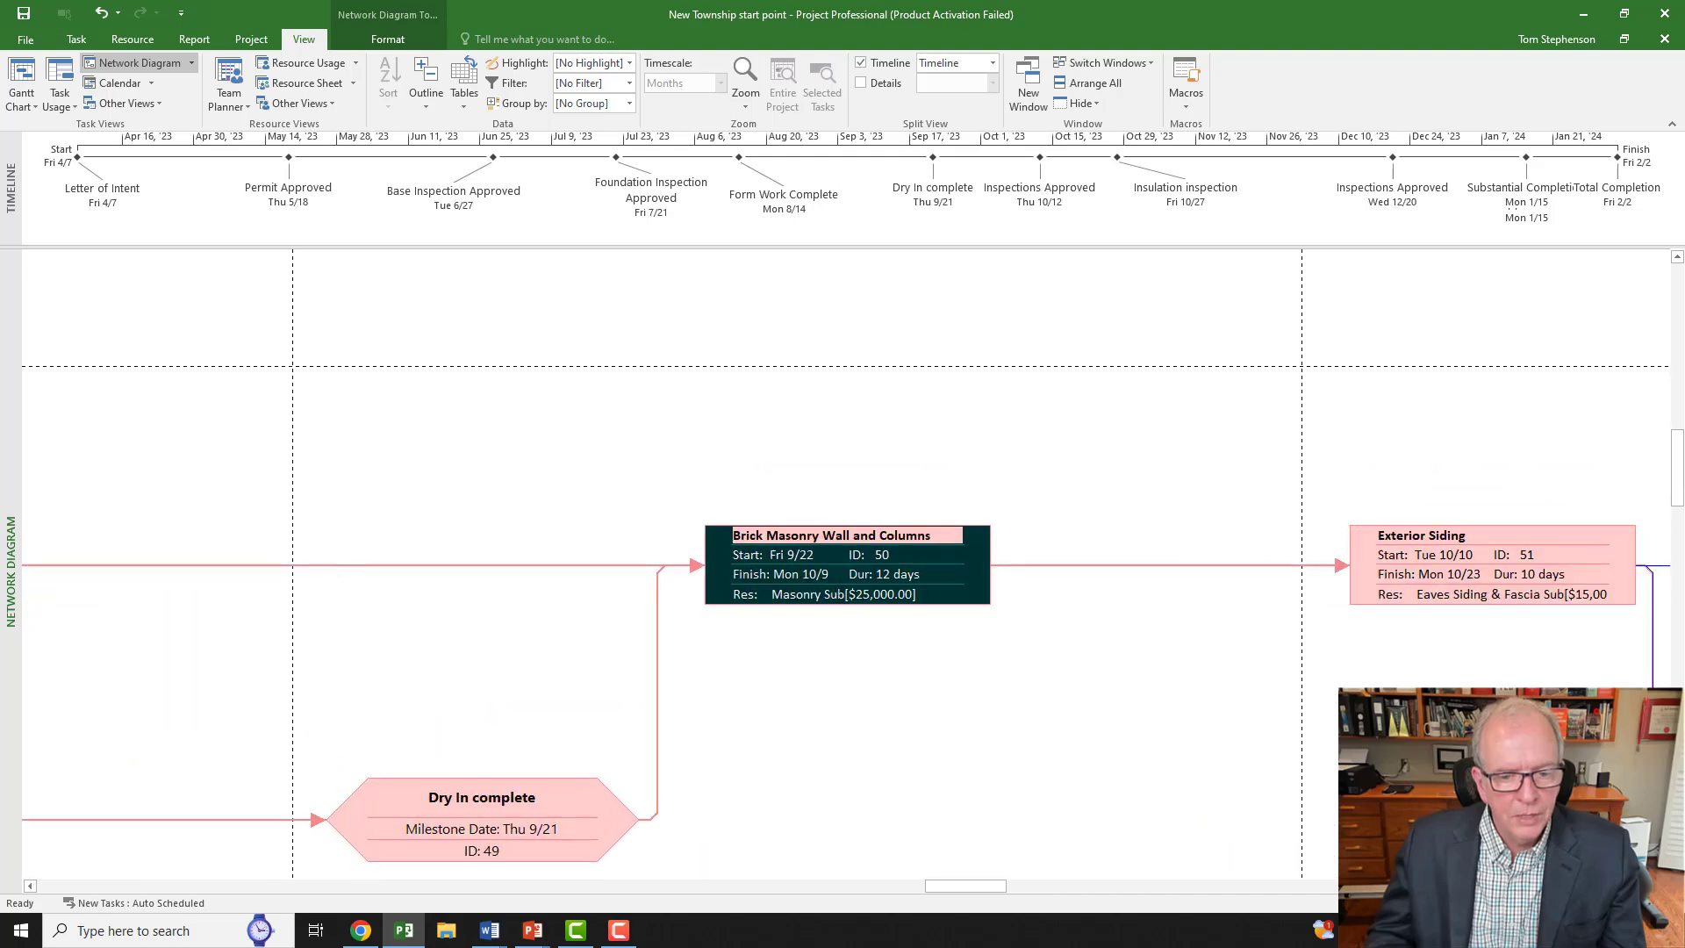
{"action": "left_click_drag", "start_coordinate": [966, 886], "coordinate": [53, 813]}
{"action": "scroll", "coordinate": [986, 811], "scroll_direction": "up", "scroll_amount": 8}
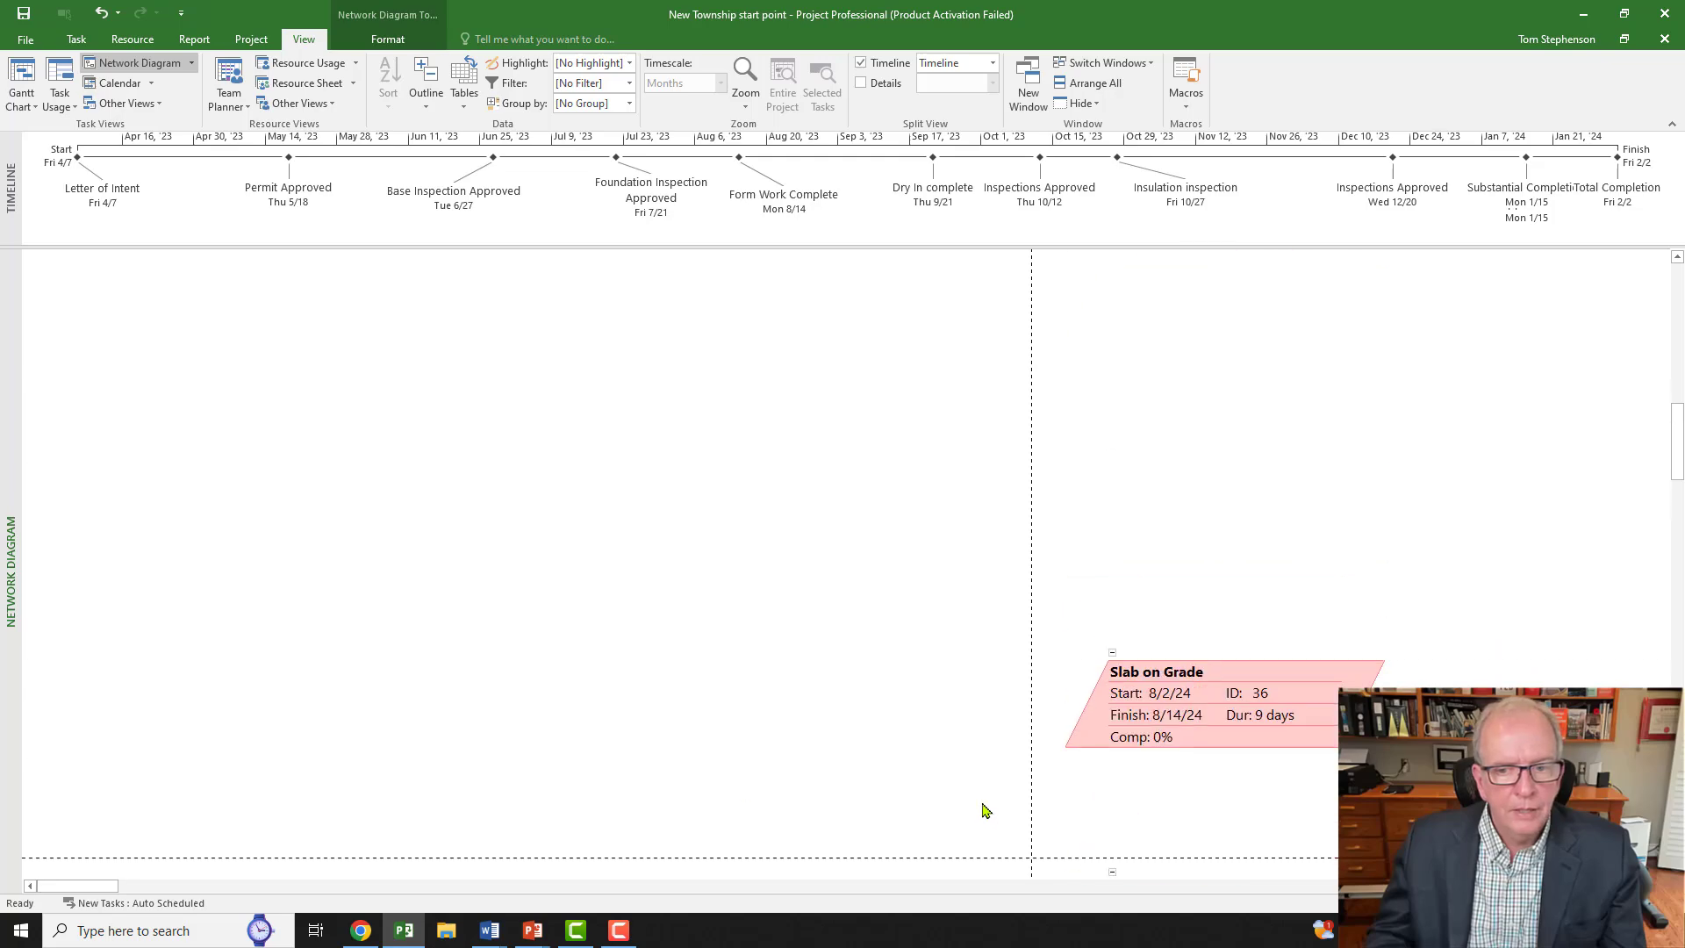
{"action": "scroll", "coordinate": [986, 811], "scroll_direction": "up", "scroll_amount": 4}
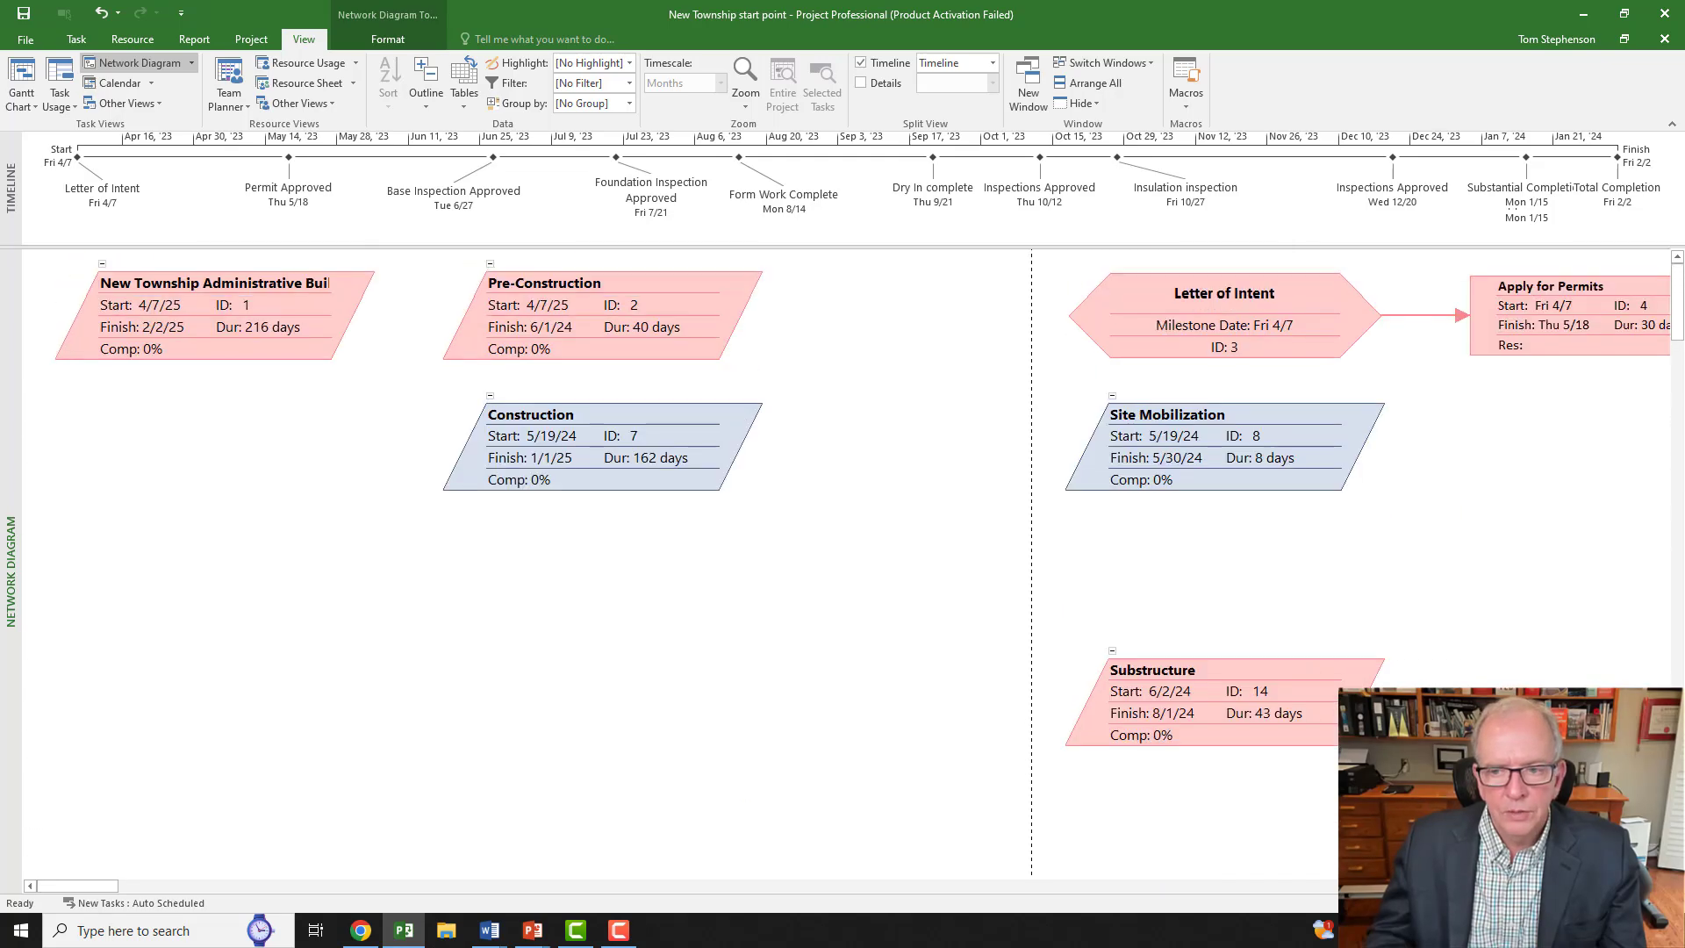
{"action": "left_click_drag", "start_coordinate": [65, 888], "coordinate": [213, 922]}
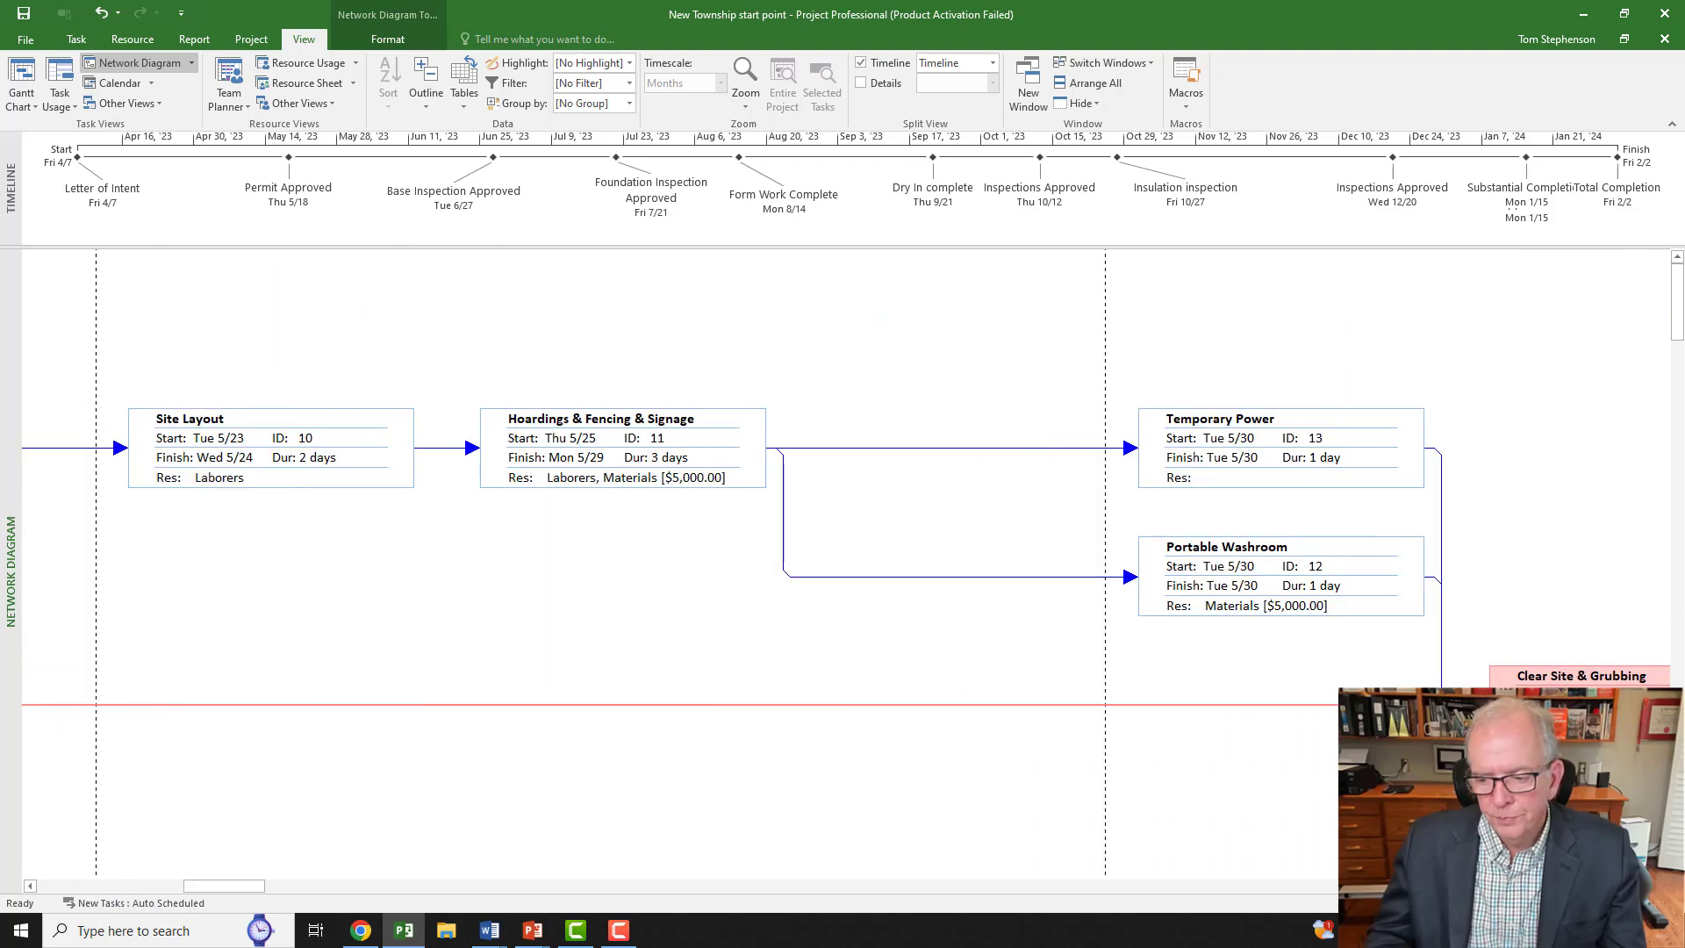
{"action": "scroll", "coordinate": [846, 564], "scroll_direction": "down", "scroll_amount": 7}
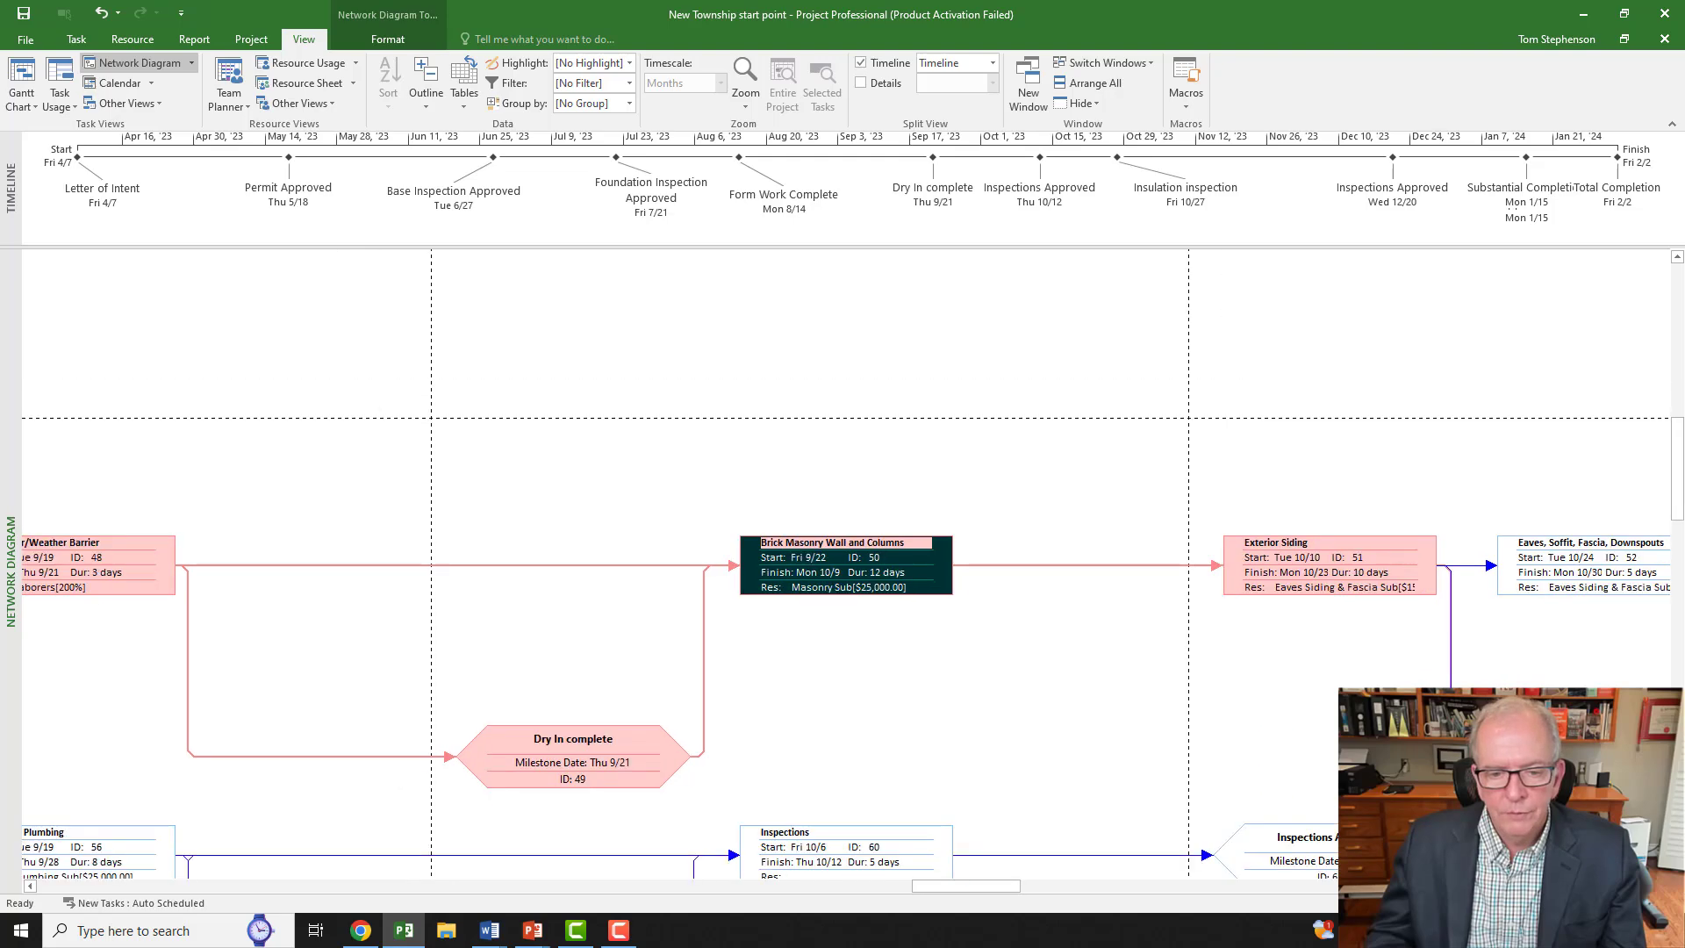
{"action": "scroll", "coordinate": [846, 563], "scroll_direction": "down", "scroll_amount": 1}
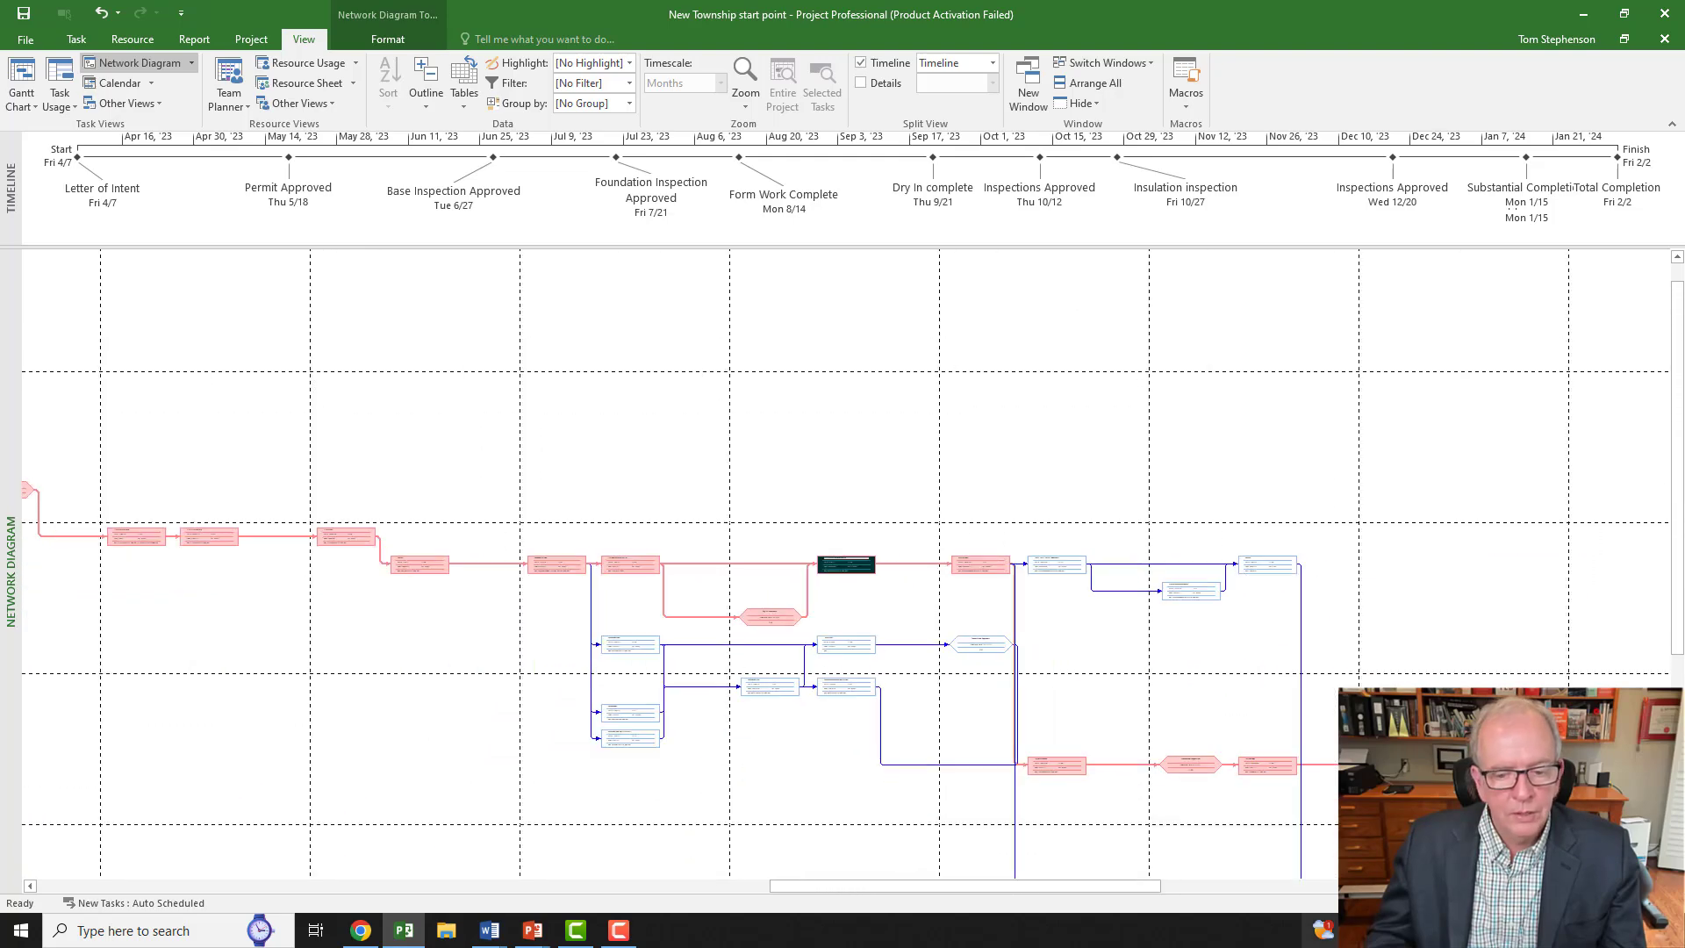
{"action": "left_click_drag", "start_coordinate": [1095, 892], "coordinate": [465, 870]}
{"action": "scroll", "coordinate": [492, 688], "scroll_direction": "up", "scroll_amount": 1}
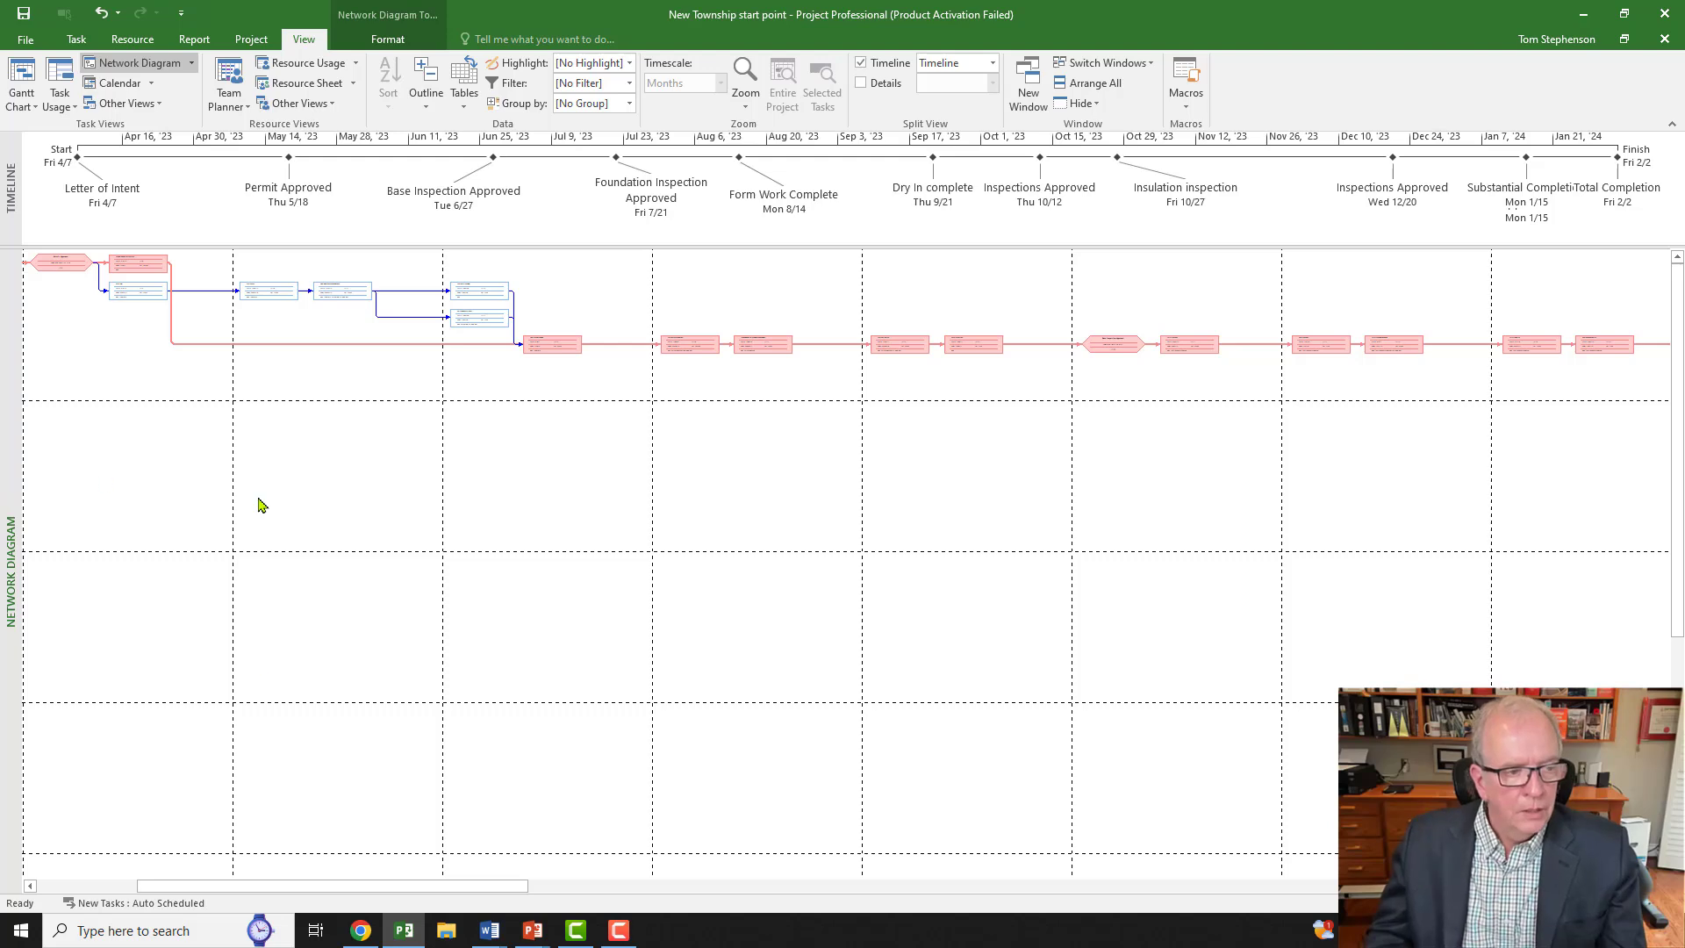
{"action": "right_click", "coordinate": [14, 408]}
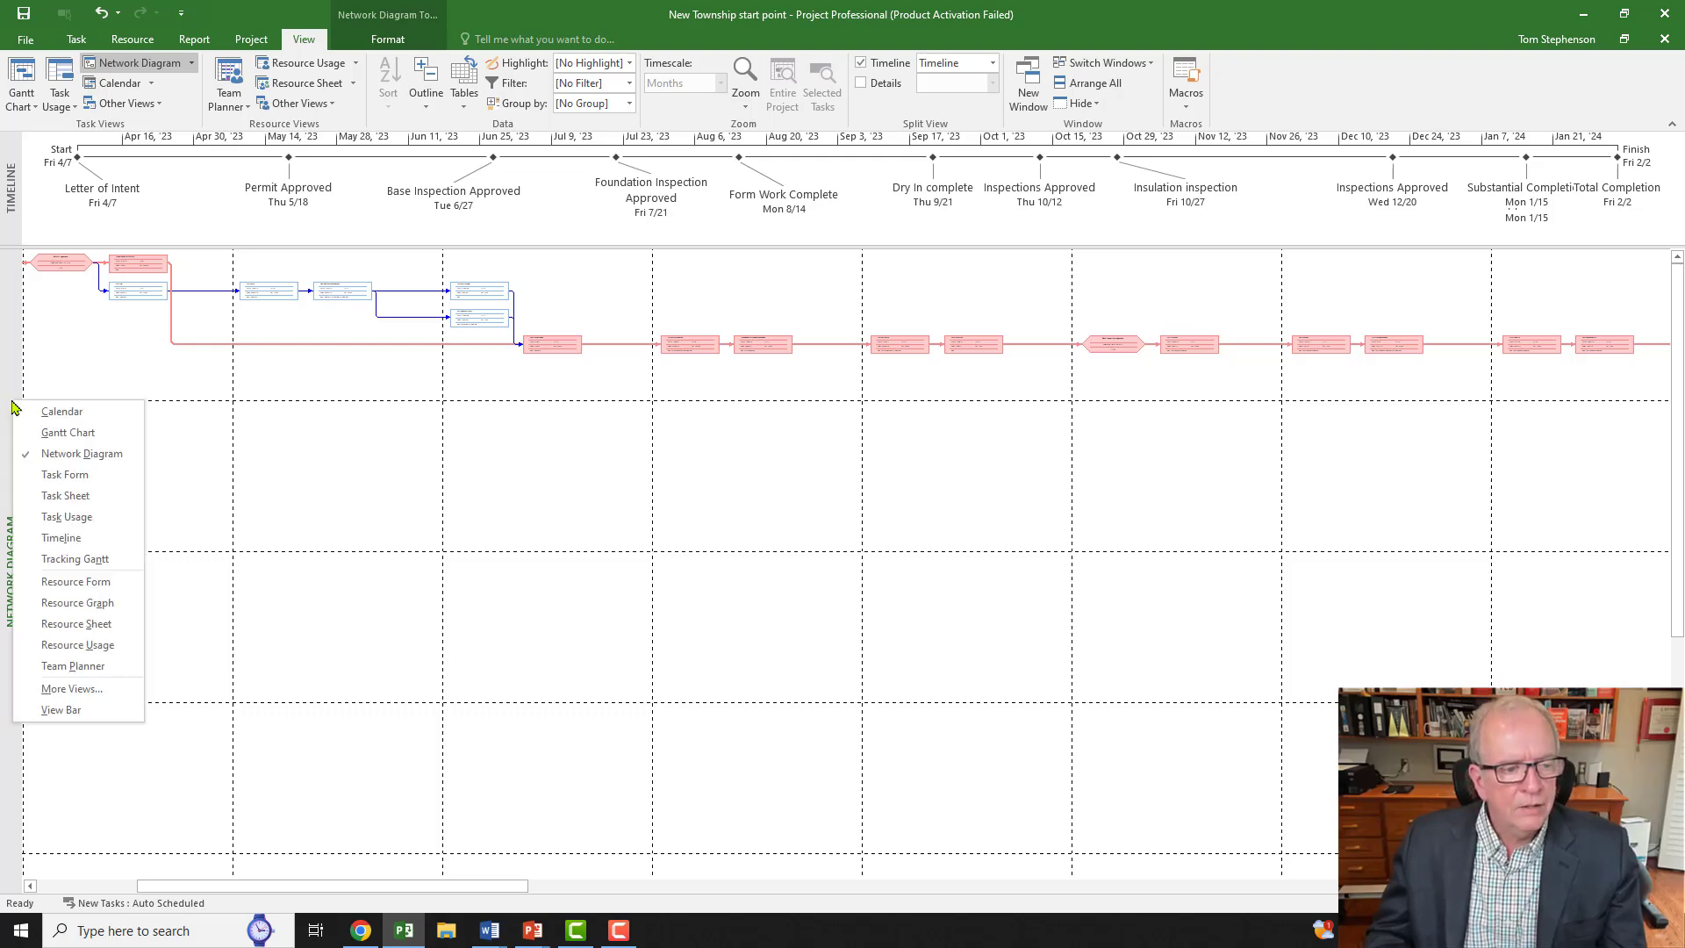
Step: Briefly view the resource sheet, then return to the Gantt chart and widen the table to Resource Names
{"action": "left_click", "coordinate": [48, 625]}
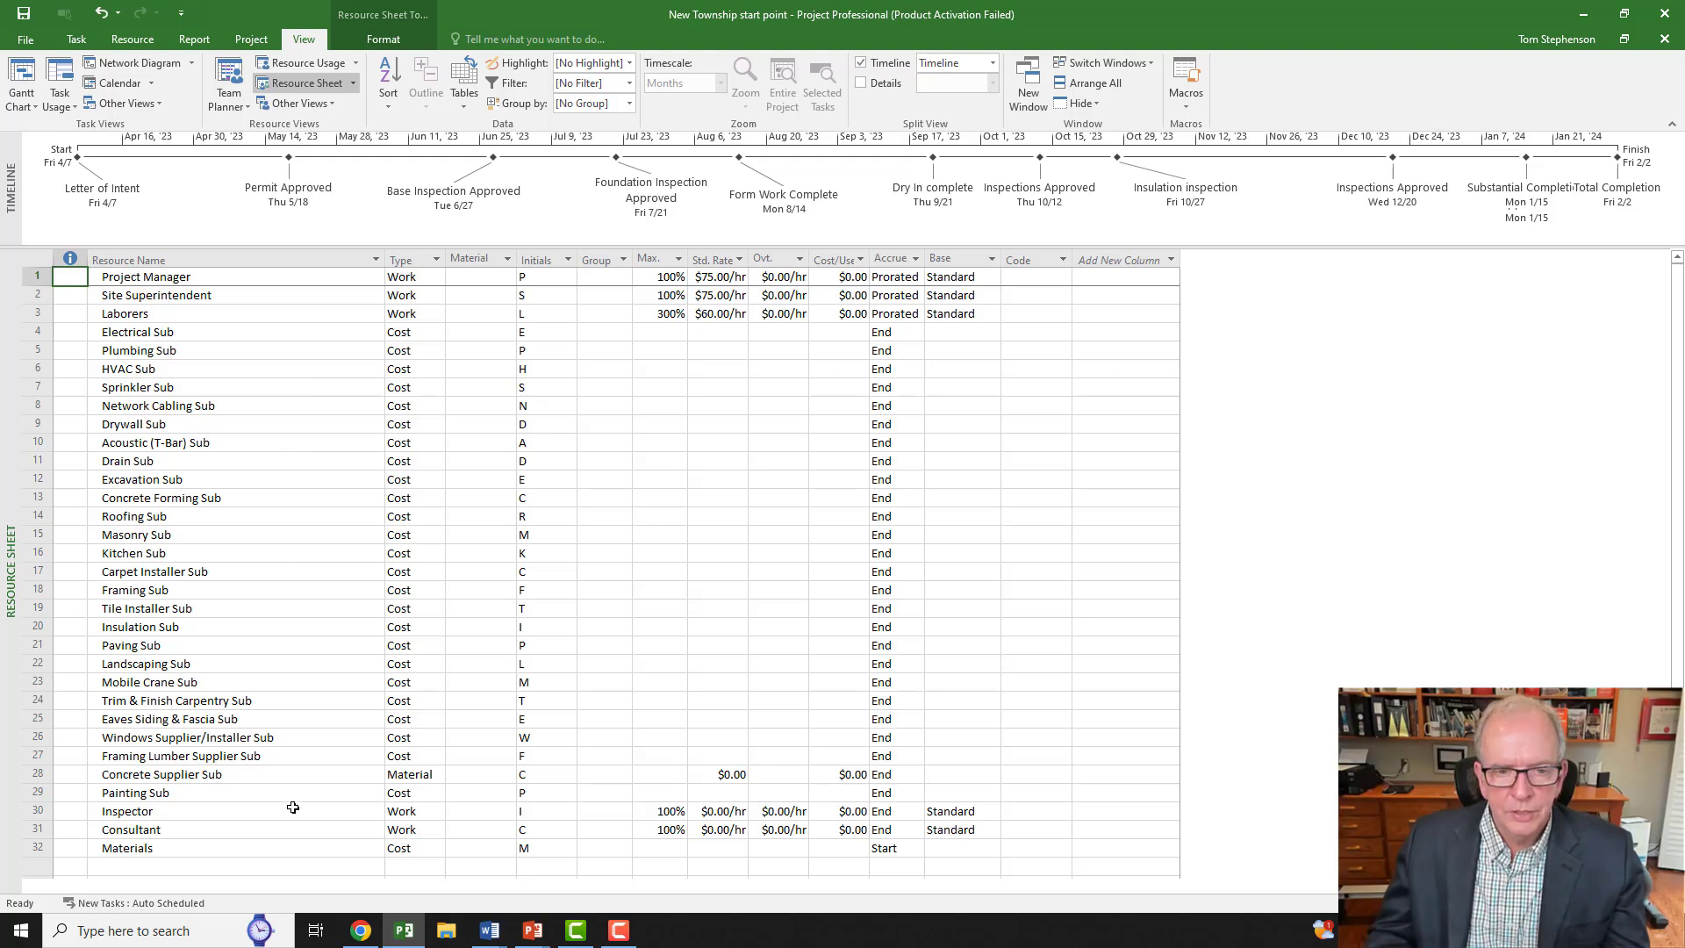
{"action": "right_click", "coordinate": [12, 366]}
{"action": "left_click", "coordinate": [36, 395]}
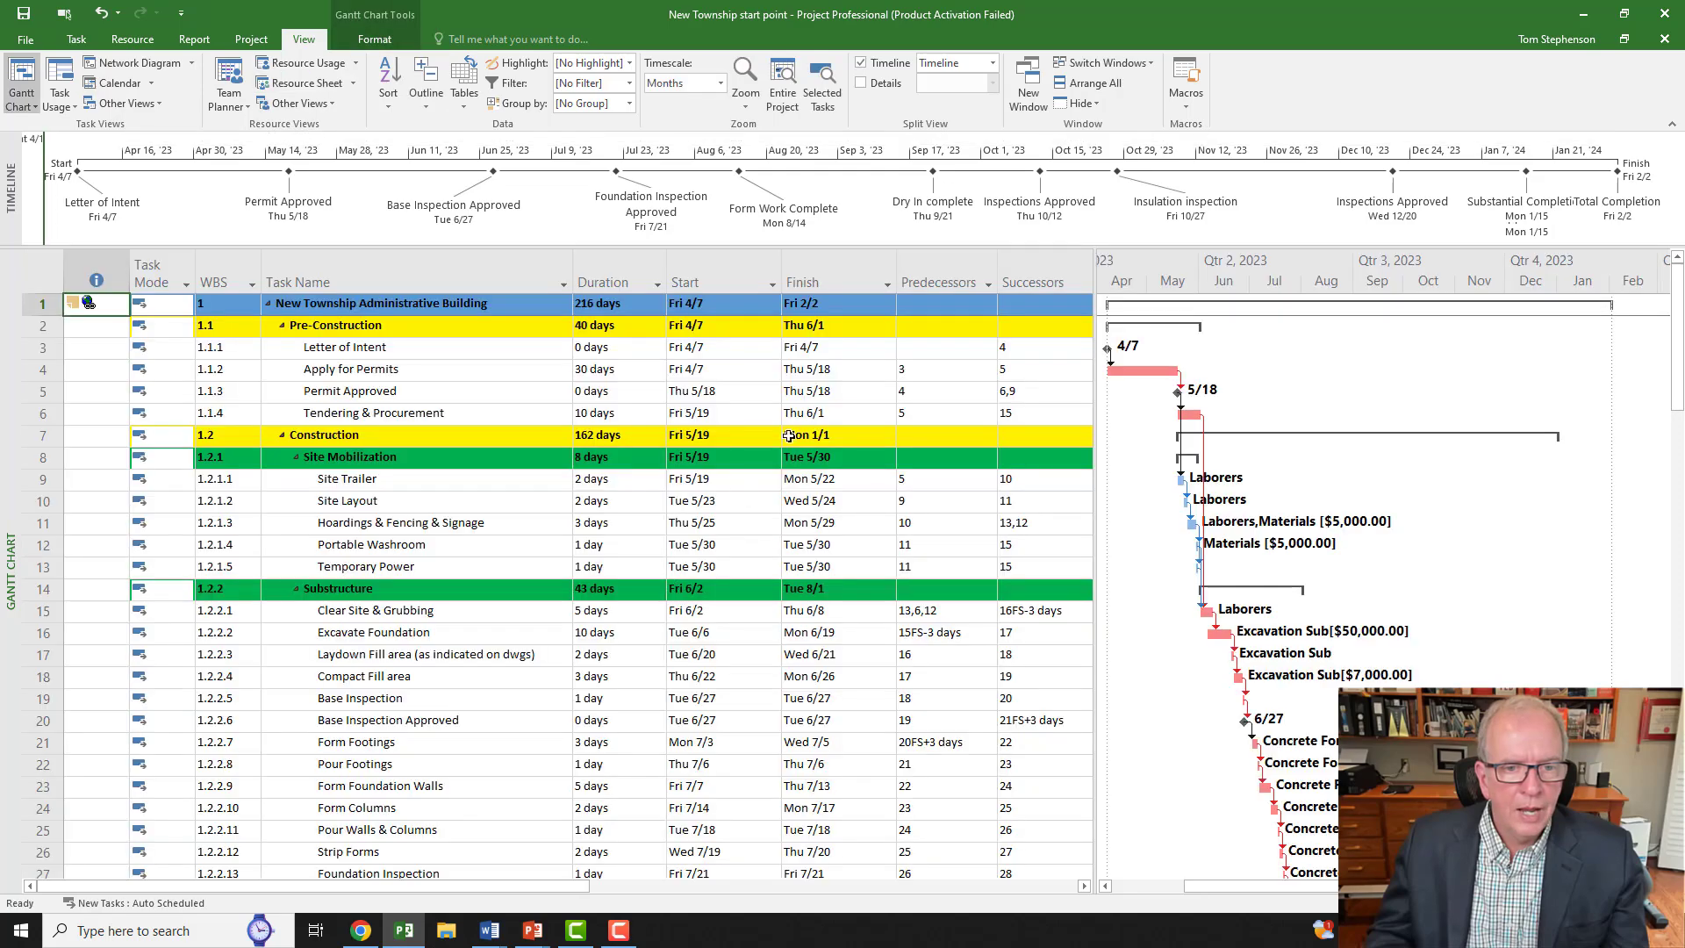
{"action": "left_click_drag", "start_coordinate": [1097, 343], "coordinate": [1311, 343]}
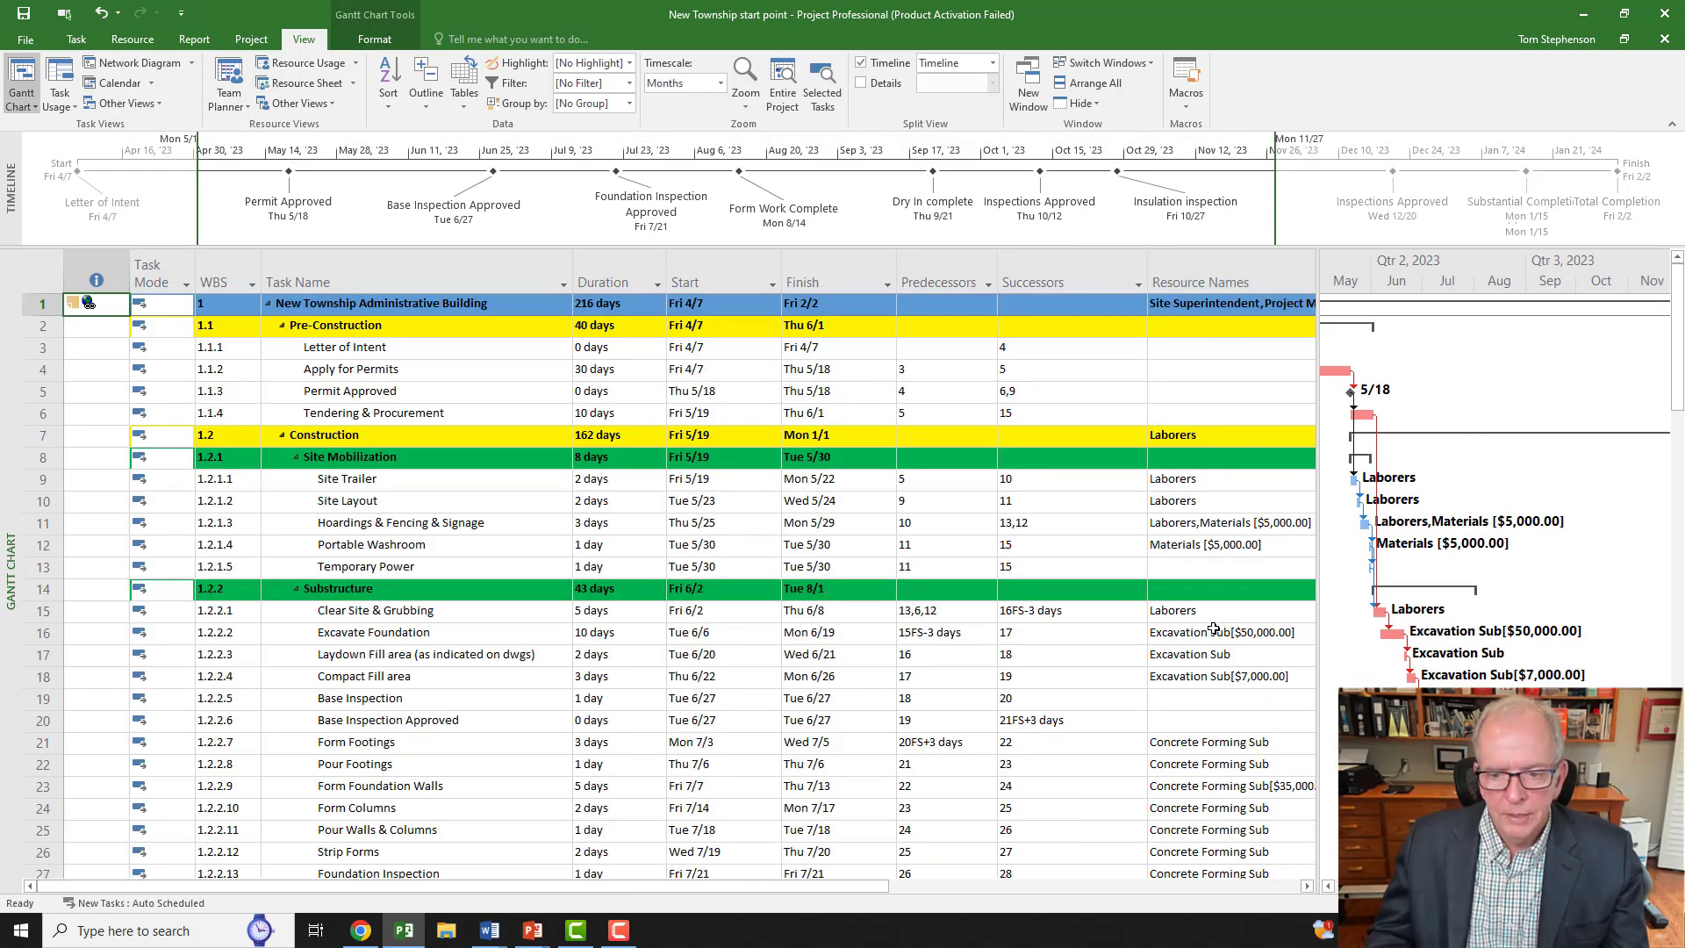
Step: Check resource entries for Base Inspection, Base Inspection Approved and the summary task, widening the table to full names
{"action": "scroll", "coordinate": [1214, 632], "scroll_direction": "down", "scroll_amount": 4}
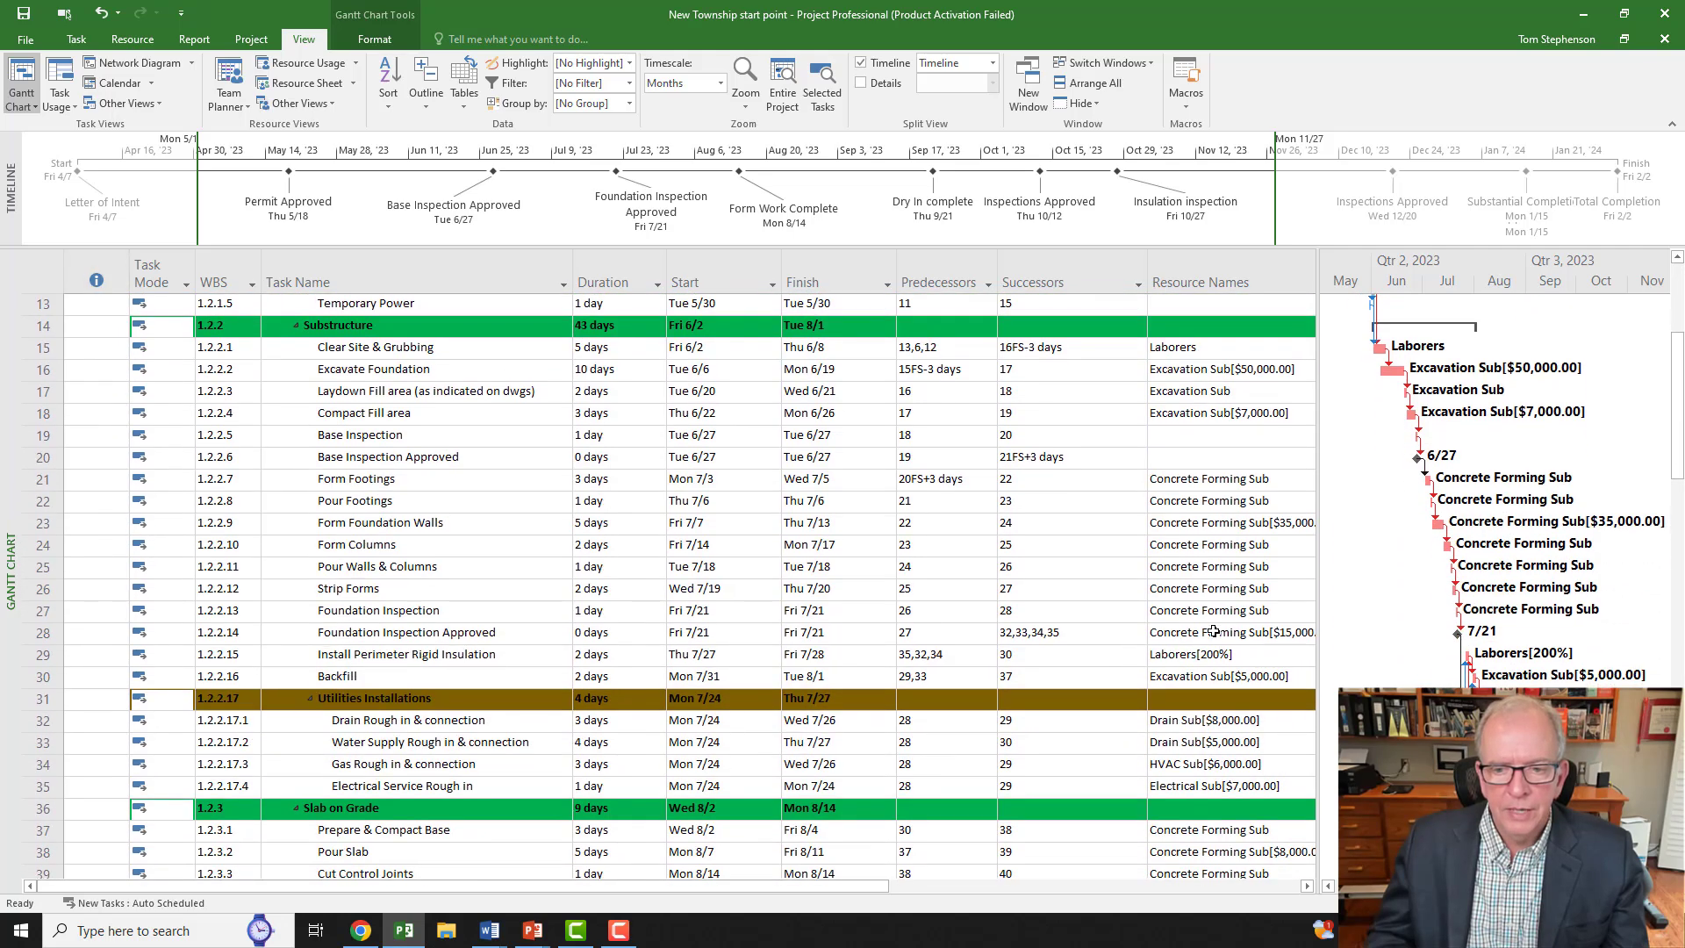
{"action": "left_click", "coordinate": [368, 437]}
{"action": "left_click", "coordinate": [364, 459]}
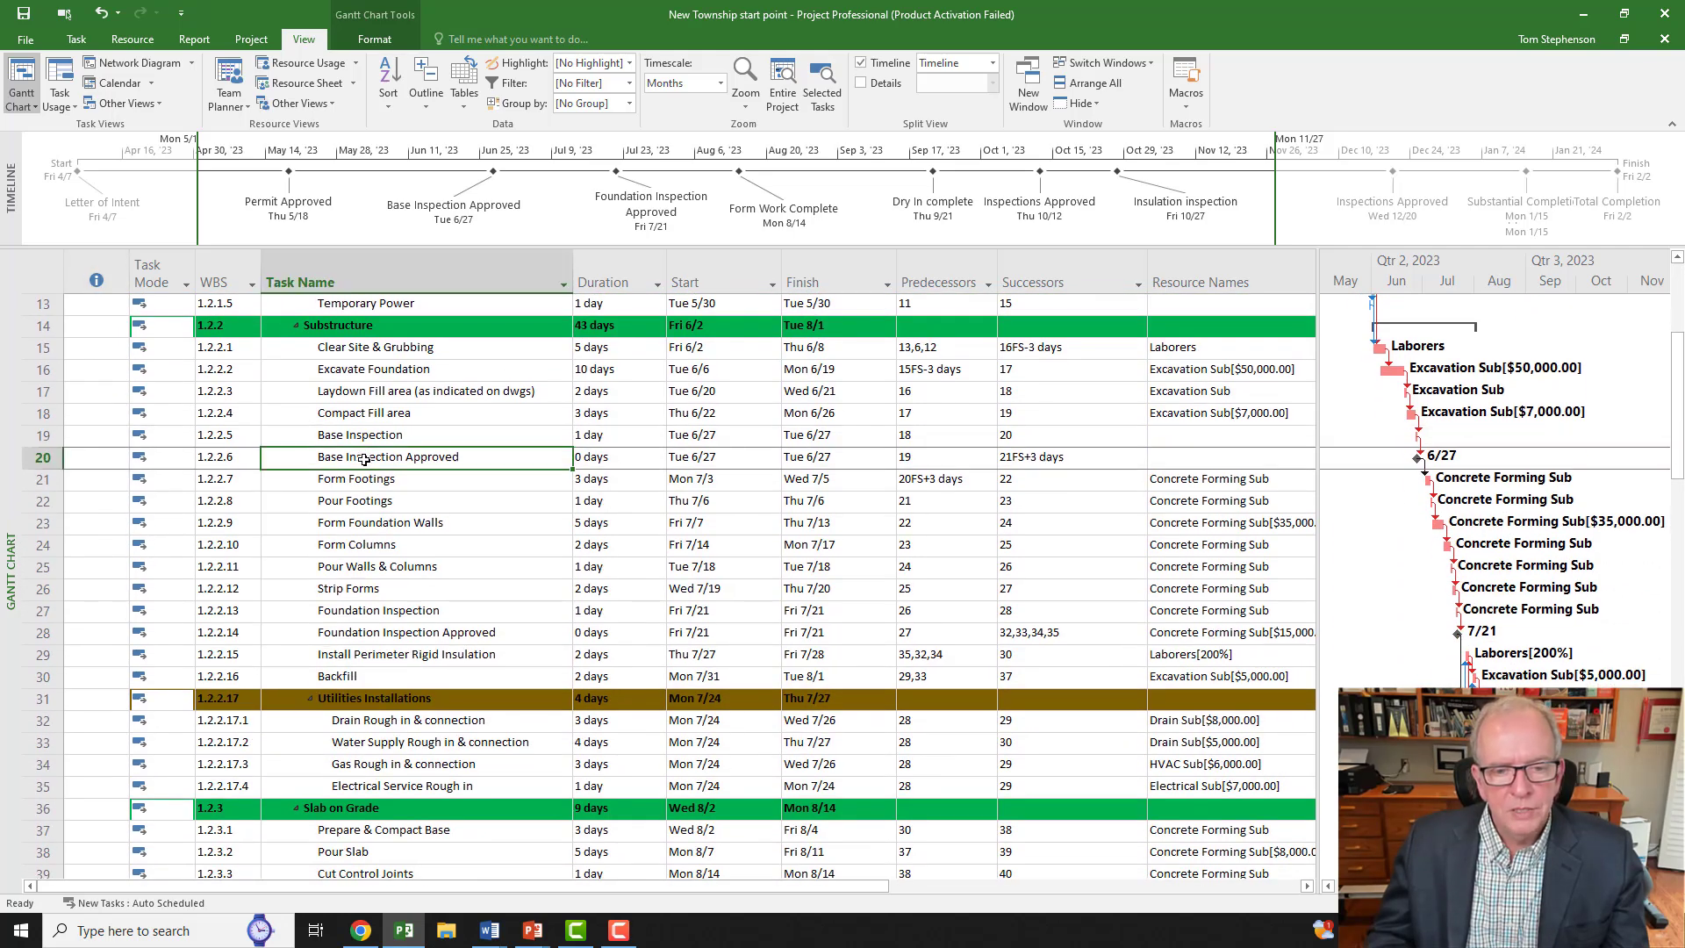
{"action": "left_click", "coordinate": [1202, 433]}
{"action": "left_click", "coordinate": [1190, 464]}
{"action": "scroll", "coordinate": [1190, 463], "scroll_direction": "up", "scroll_amount": 4}
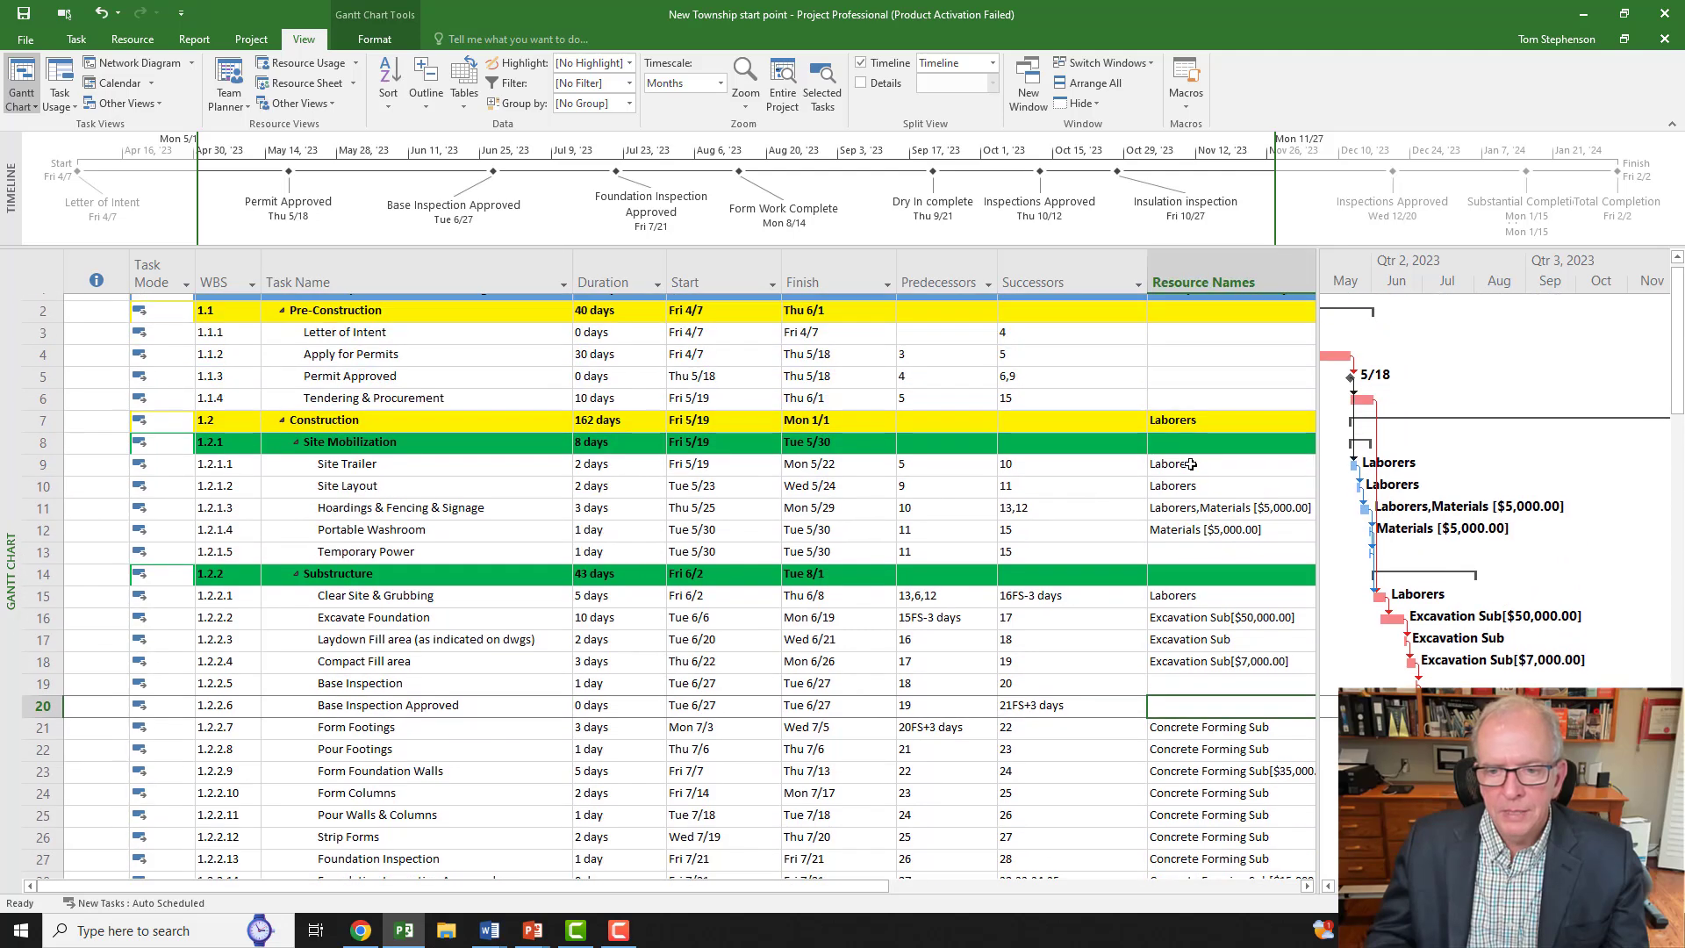
{"action": "left_click", "coordinate": [1210, 307]}
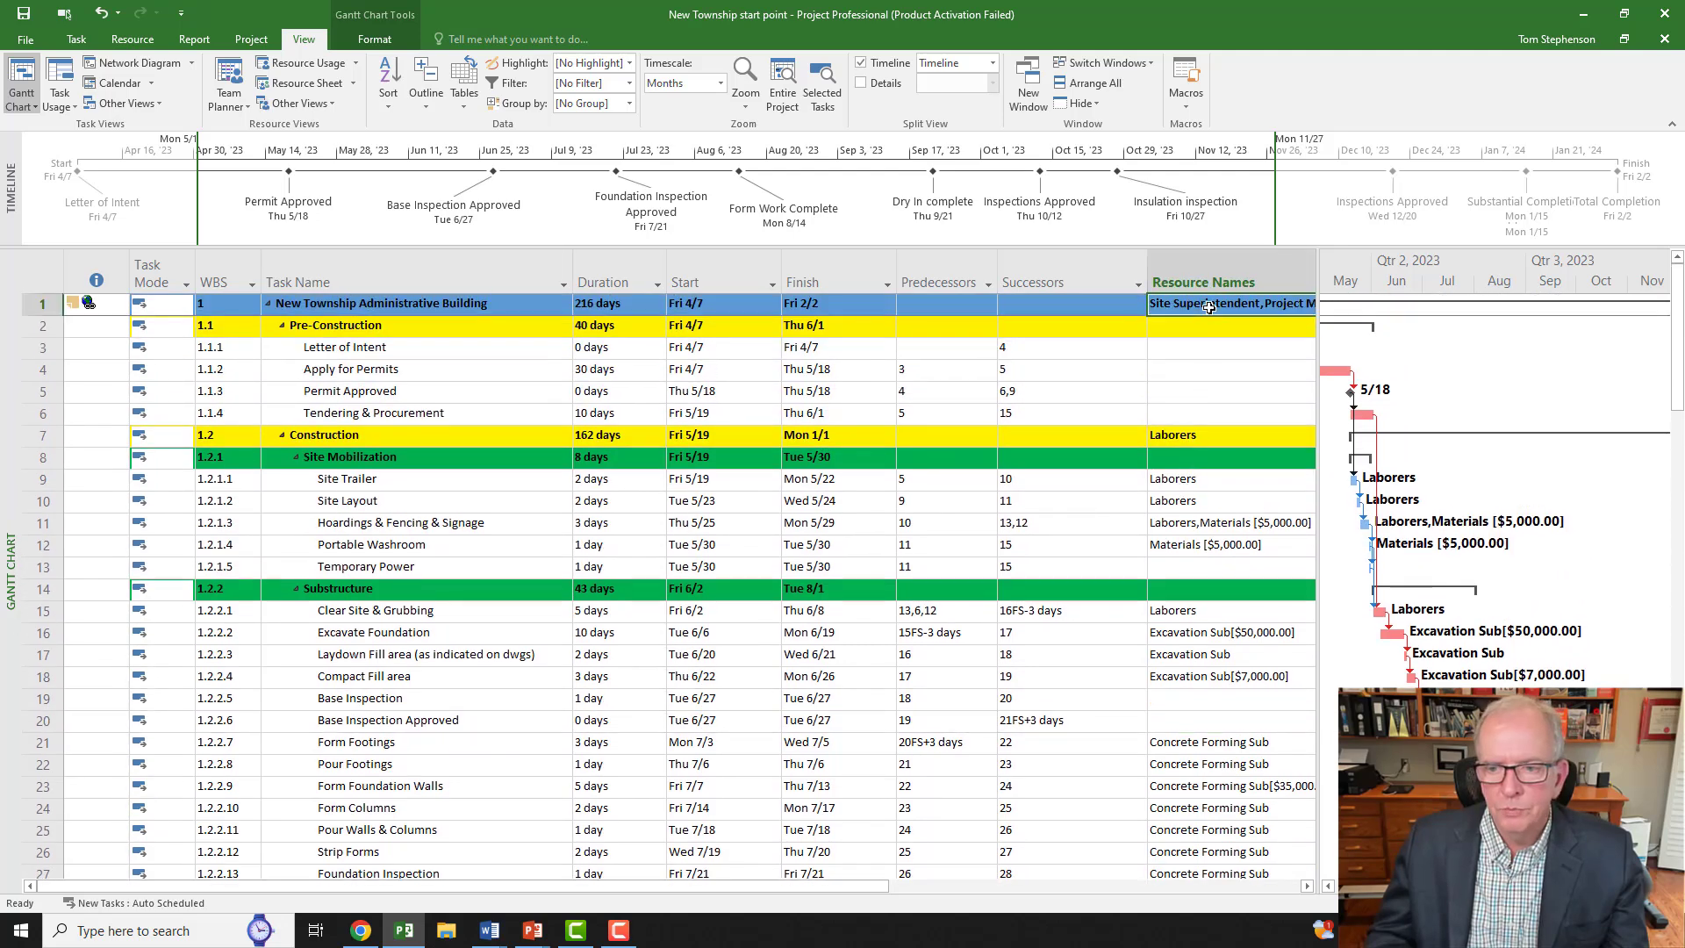
{"action": "scroll", "coordinate": [1257, 519], "scroll_direction": "down", "scroll_amount": 8}
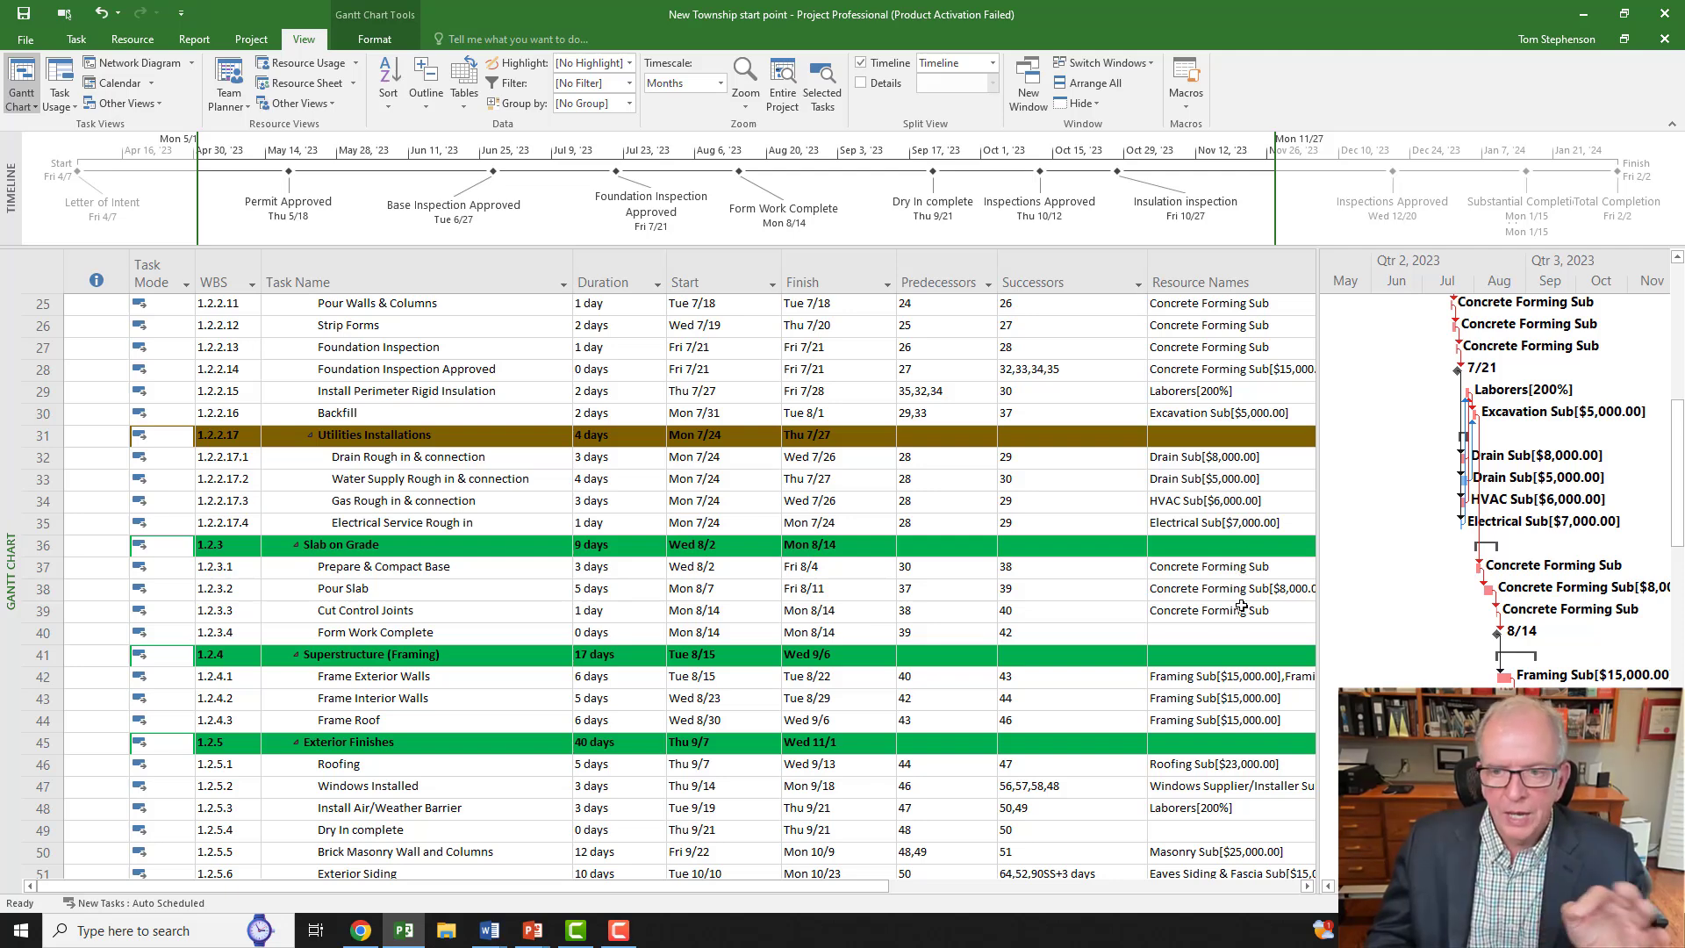
{"action": "left_click_drag", "start_coordinate": [1317, 395], "coordinate": [1442, 386]}
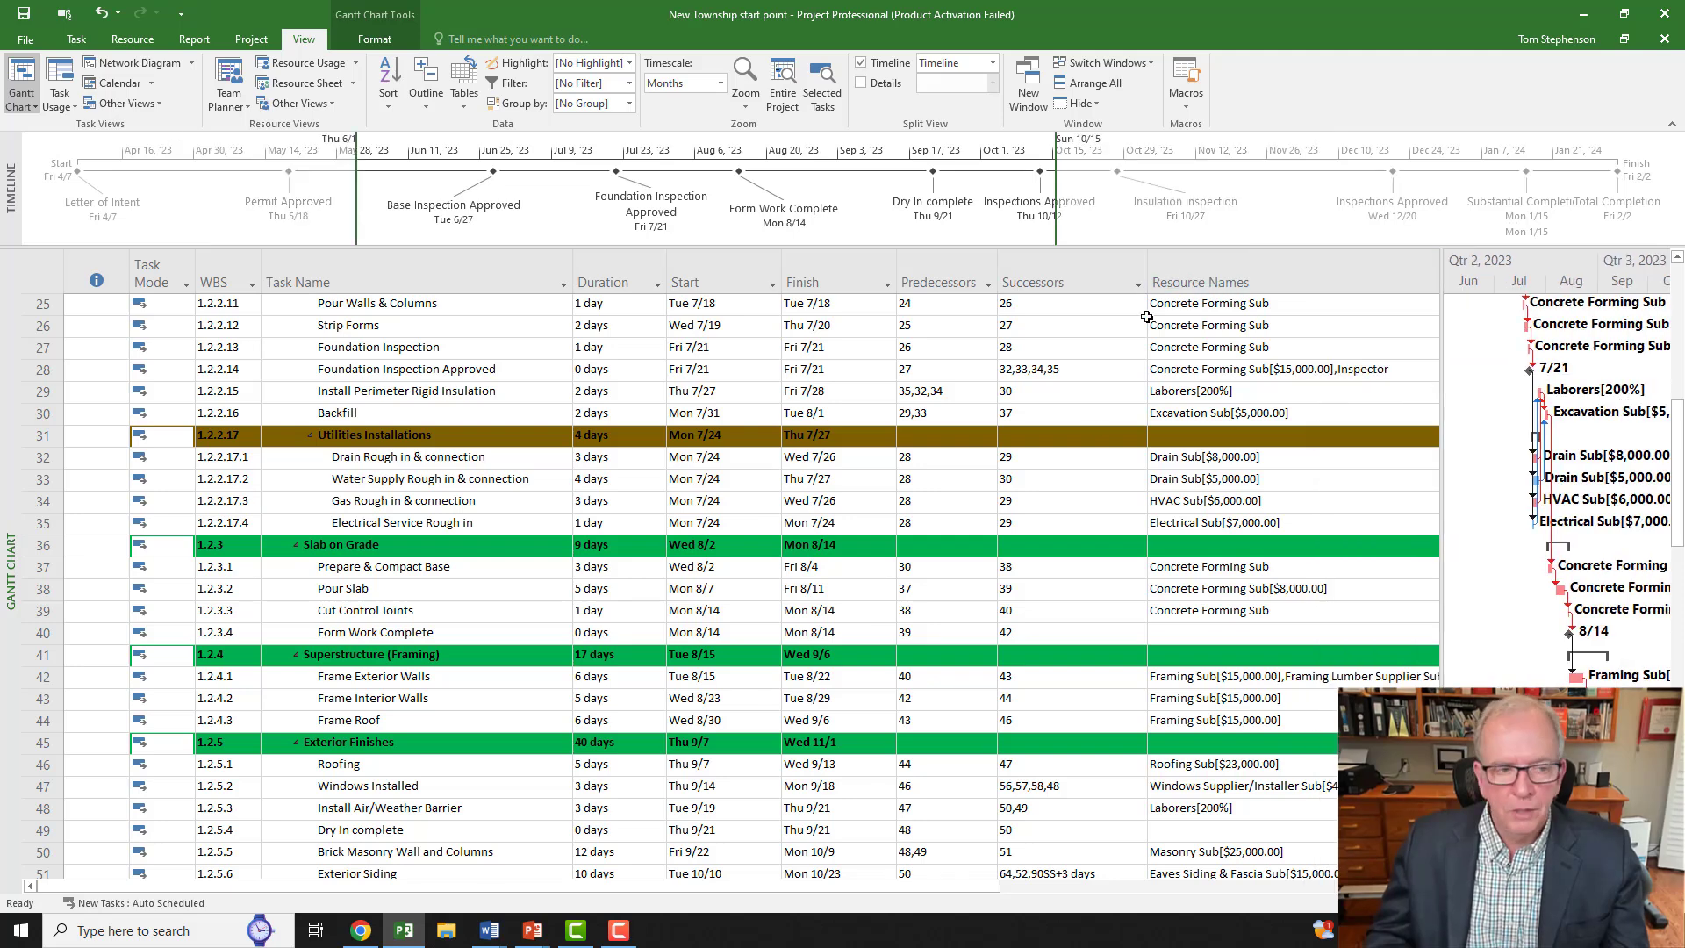
{"action": "left_click_drag", "start_coordinate": [1442, 294], "coordinate": [1651, 298]}
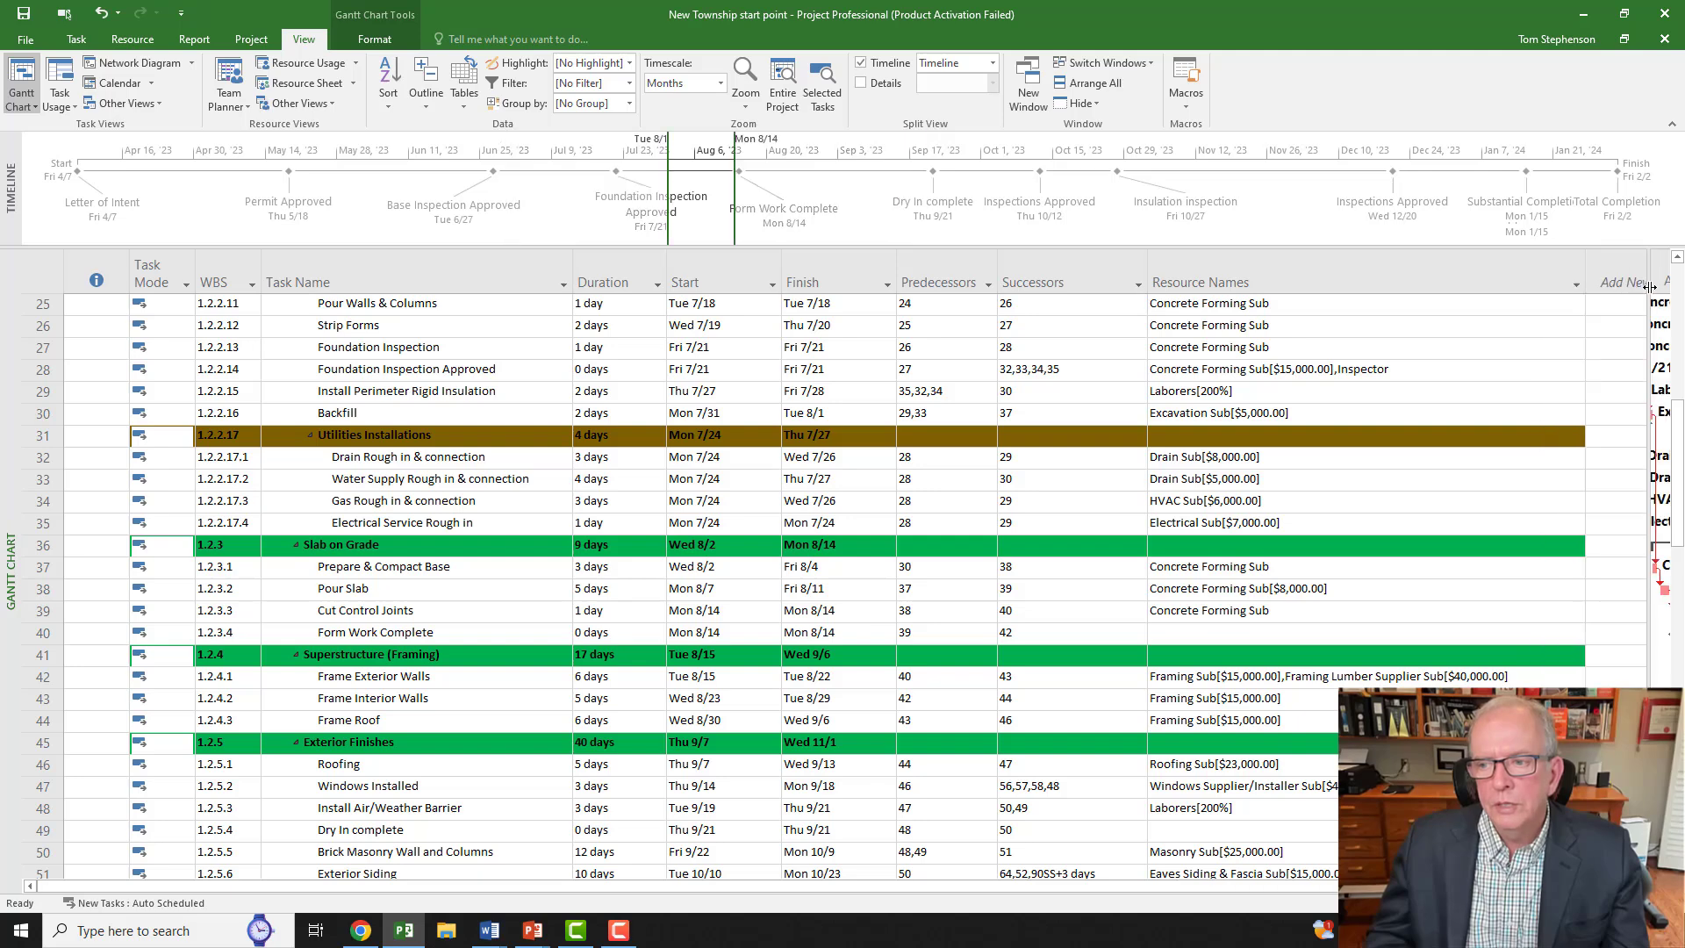
Step: Review the Resource Names filter list keeping all names shown, then narrow the table to reveal Gantt bars
{"action": "left_click", "coordinate": [1578, 285]}
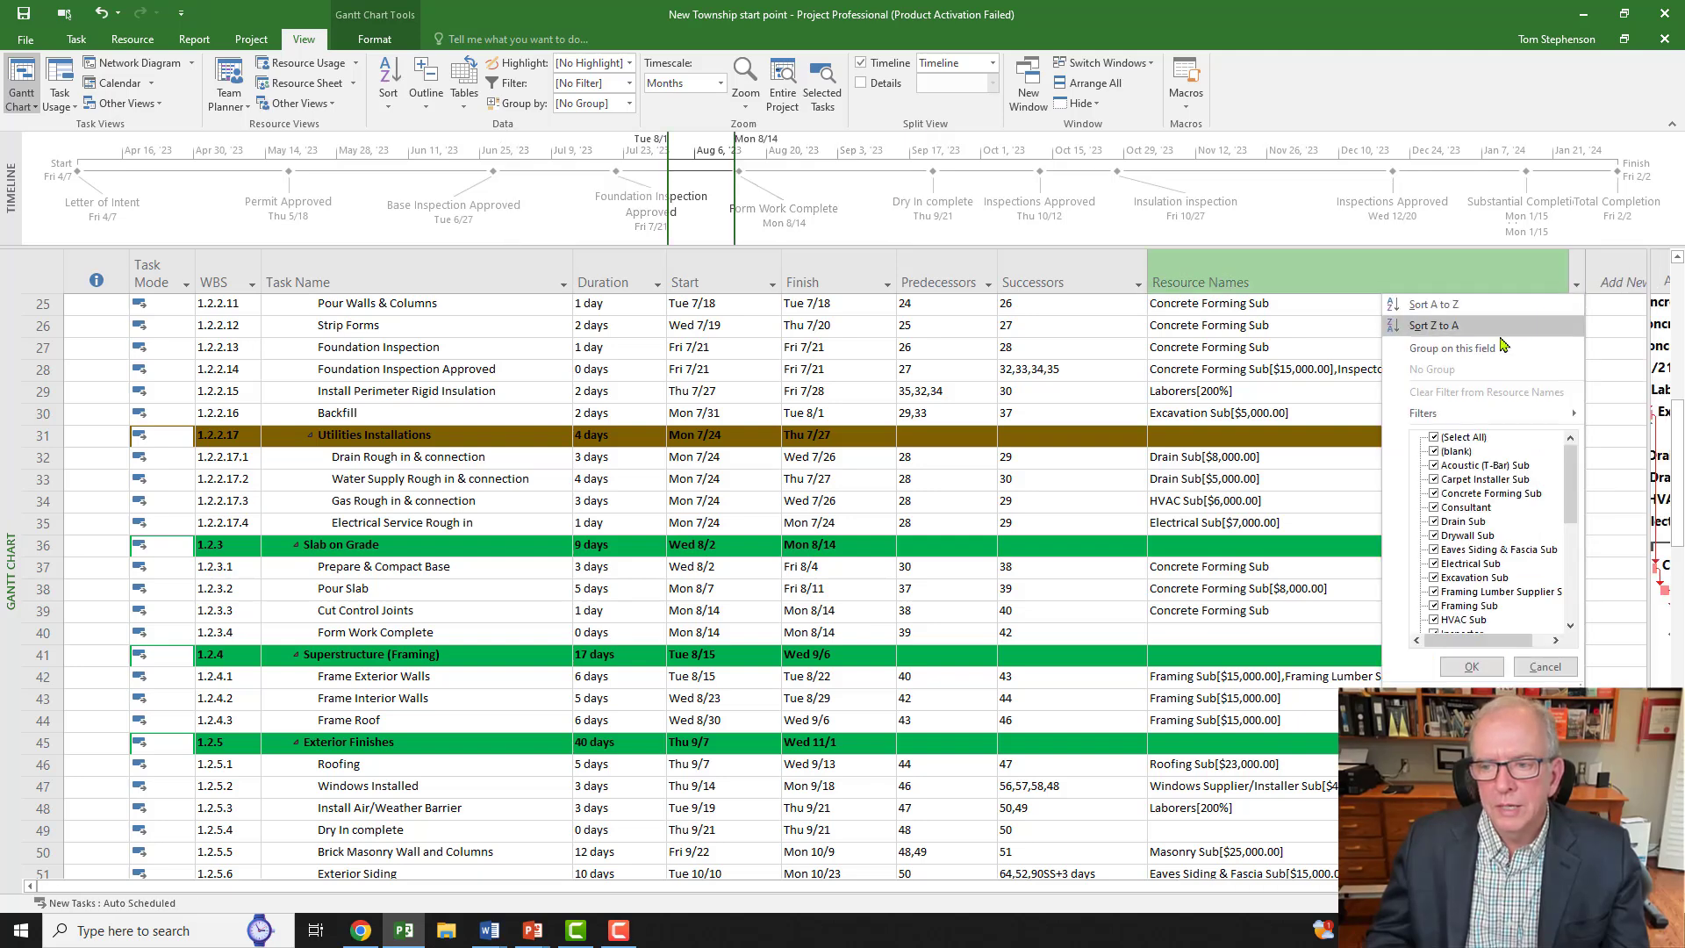
{"action": "left_click", "coordinate": [1440, 438]}
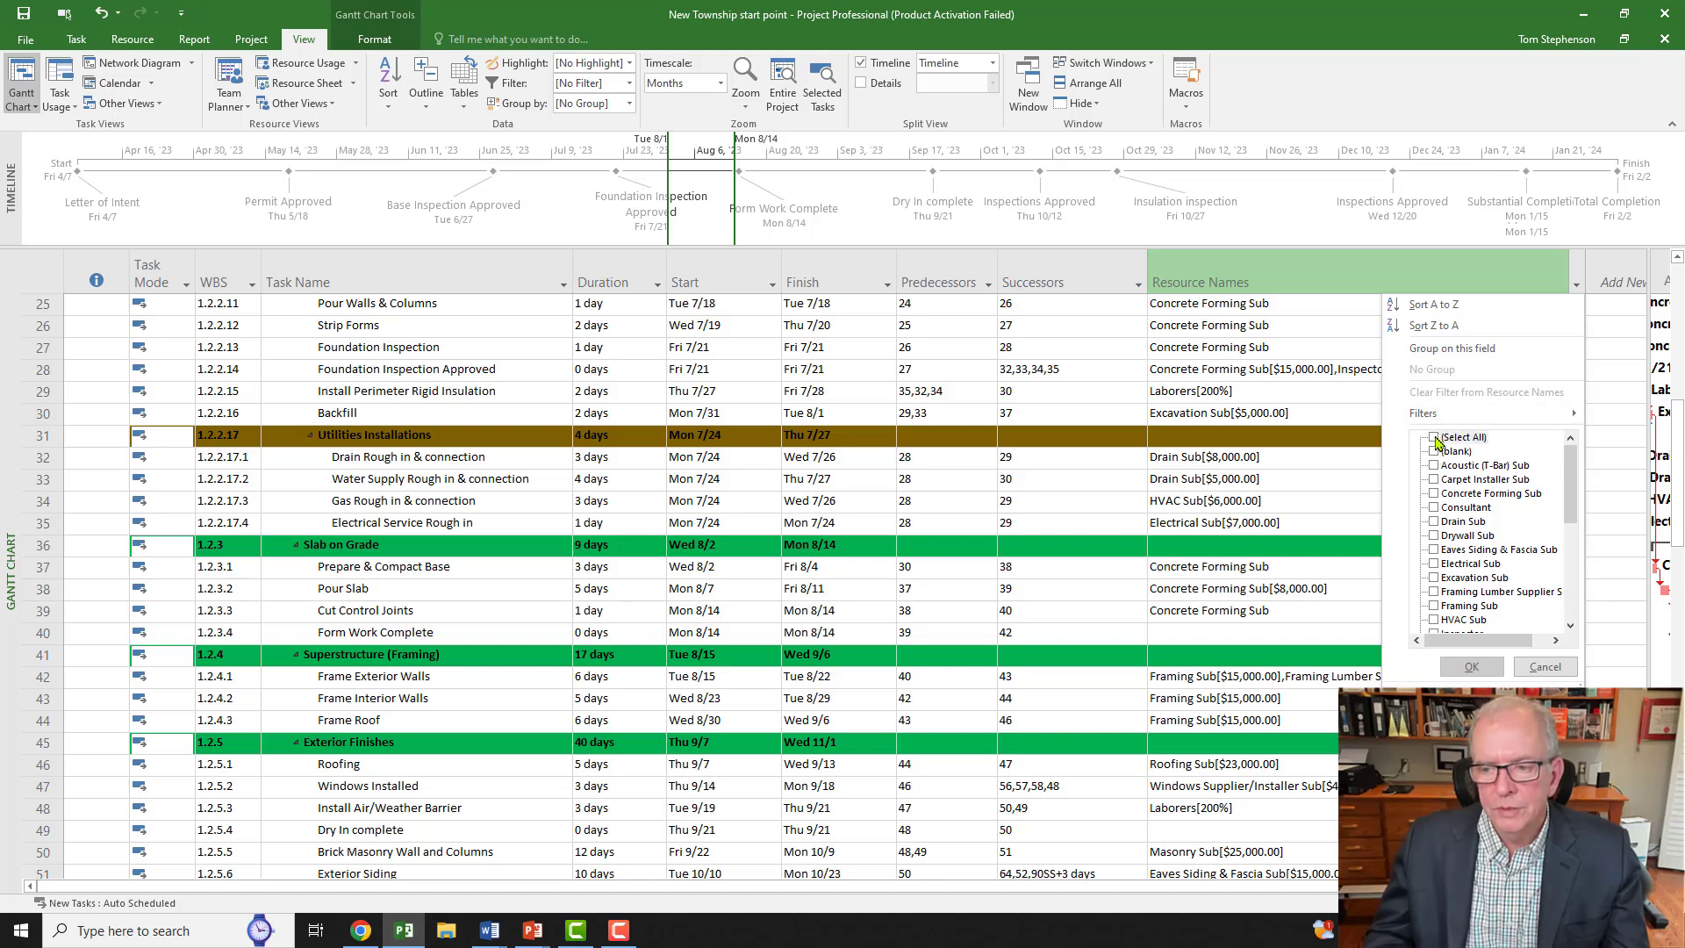
{"action": "left_click", "coordinate": [1439, 439]}
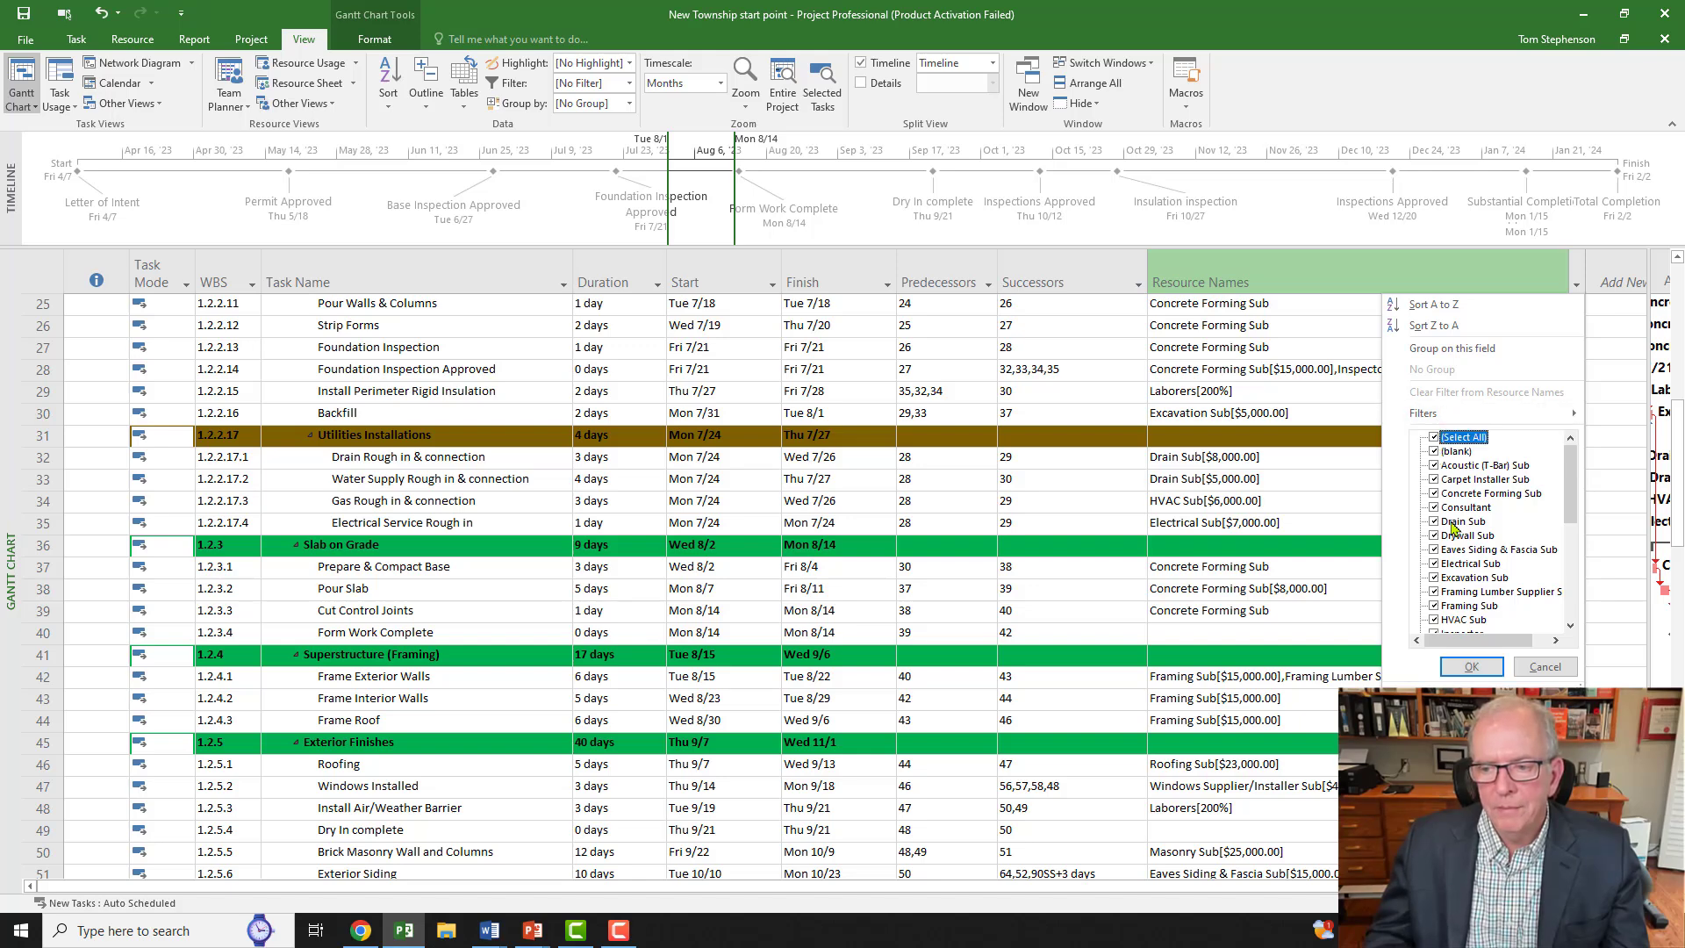
{"action": "left_click", "coordinate": [1469, 667]}
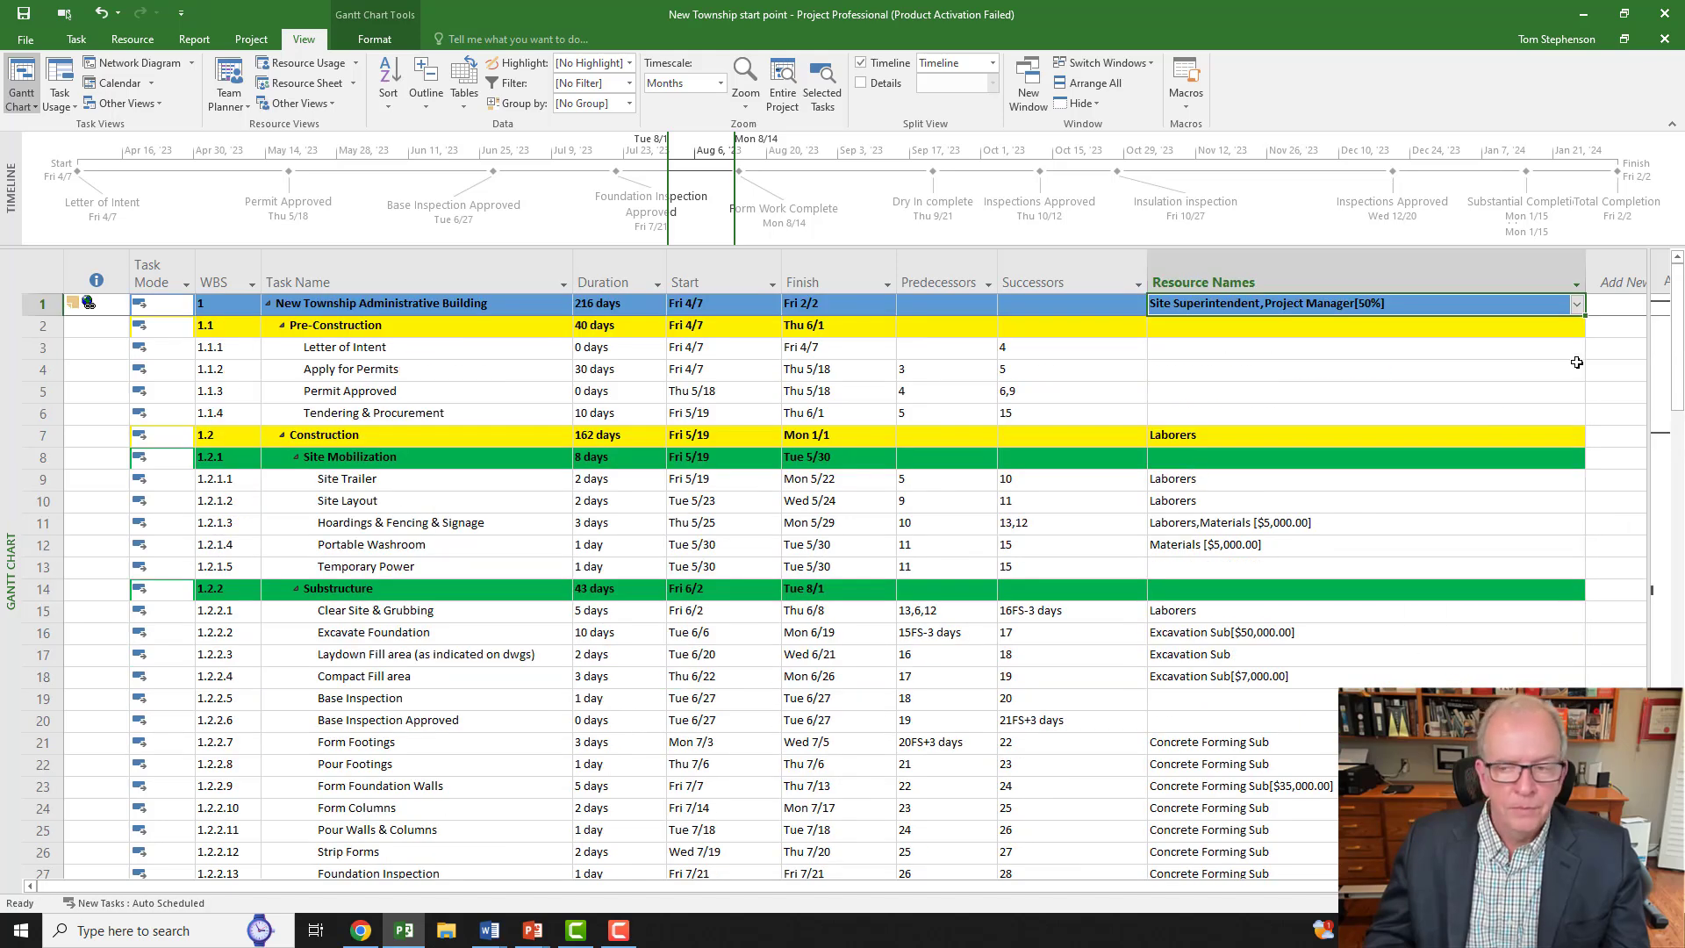
{"action": "left_click_drag", "start_coordinate": [1647, 376], "coordinate": [1436, 378]}
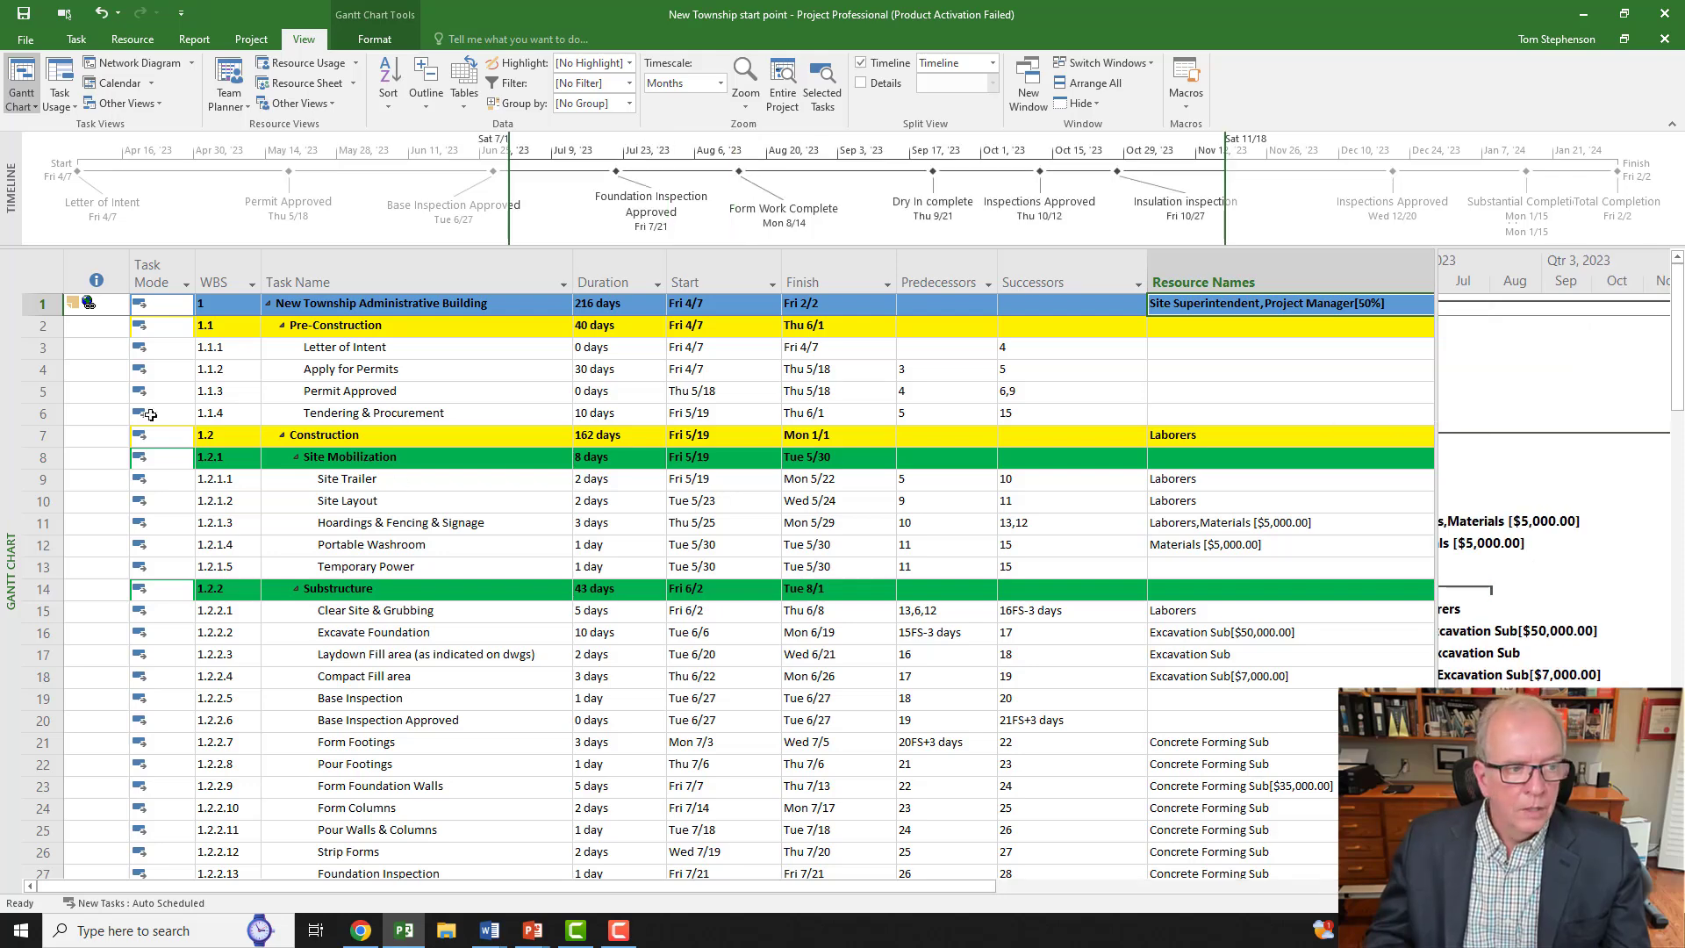
{"action": "right_click", "coordinate": [13, 428]}
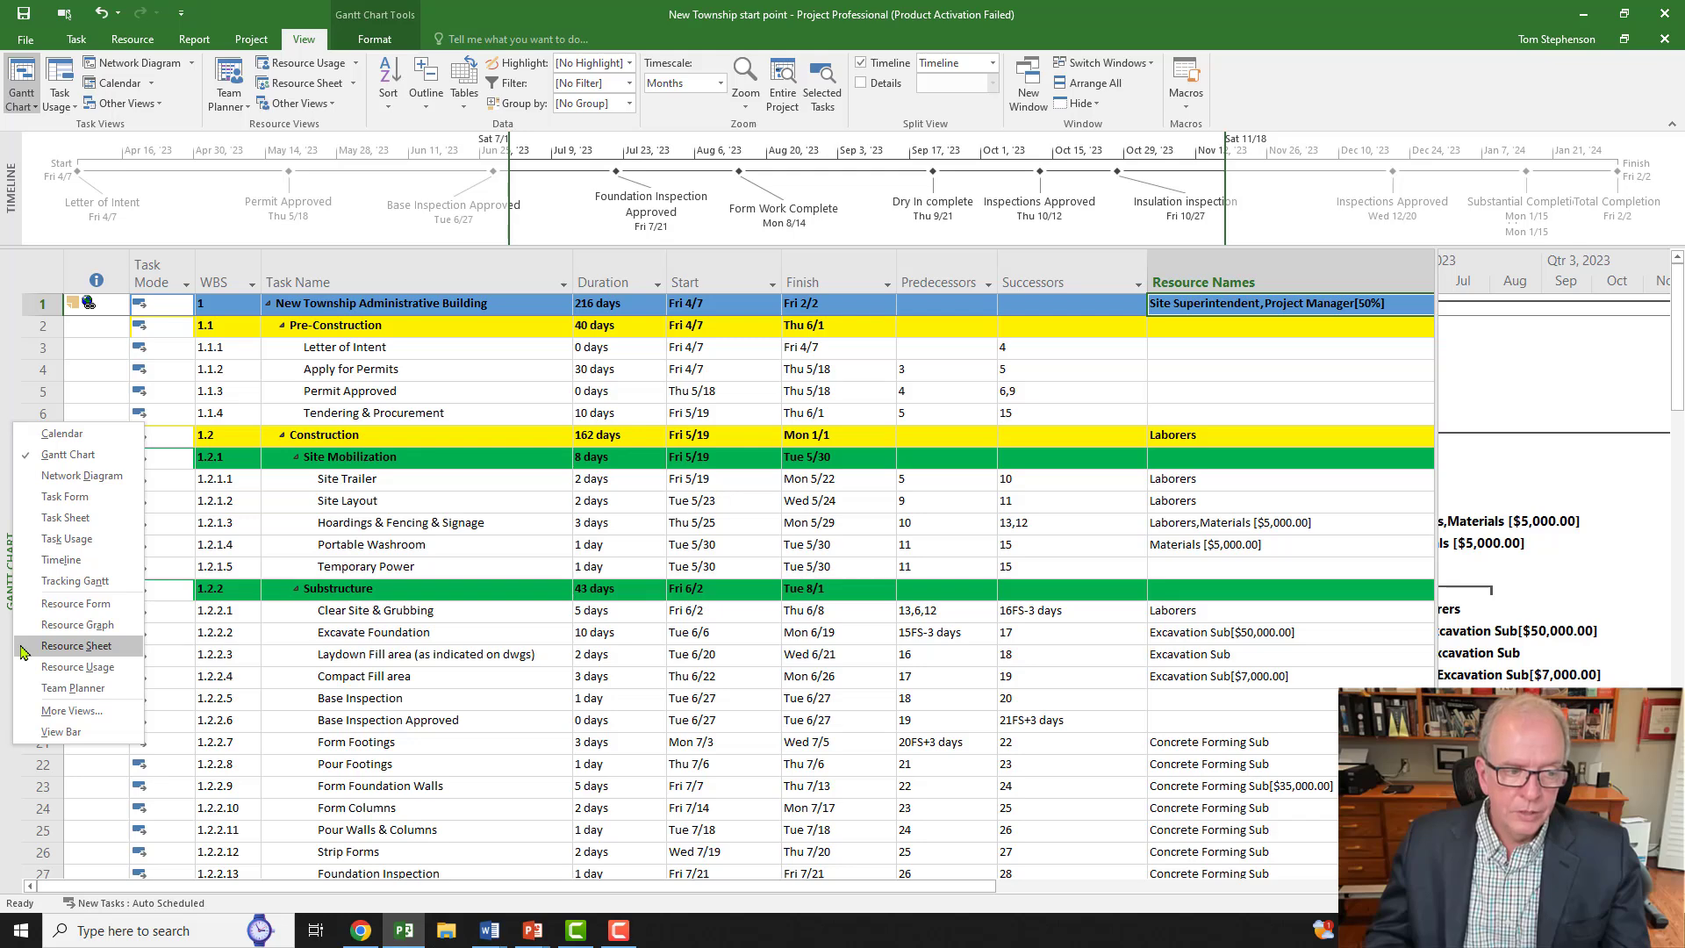
Step: Show the Resource Sheet with the Cost table and pick out zero-cost Landscaping Sub and Concrete Supplier Sub
{"action": "left_click", "coordinate": [53, 647]}
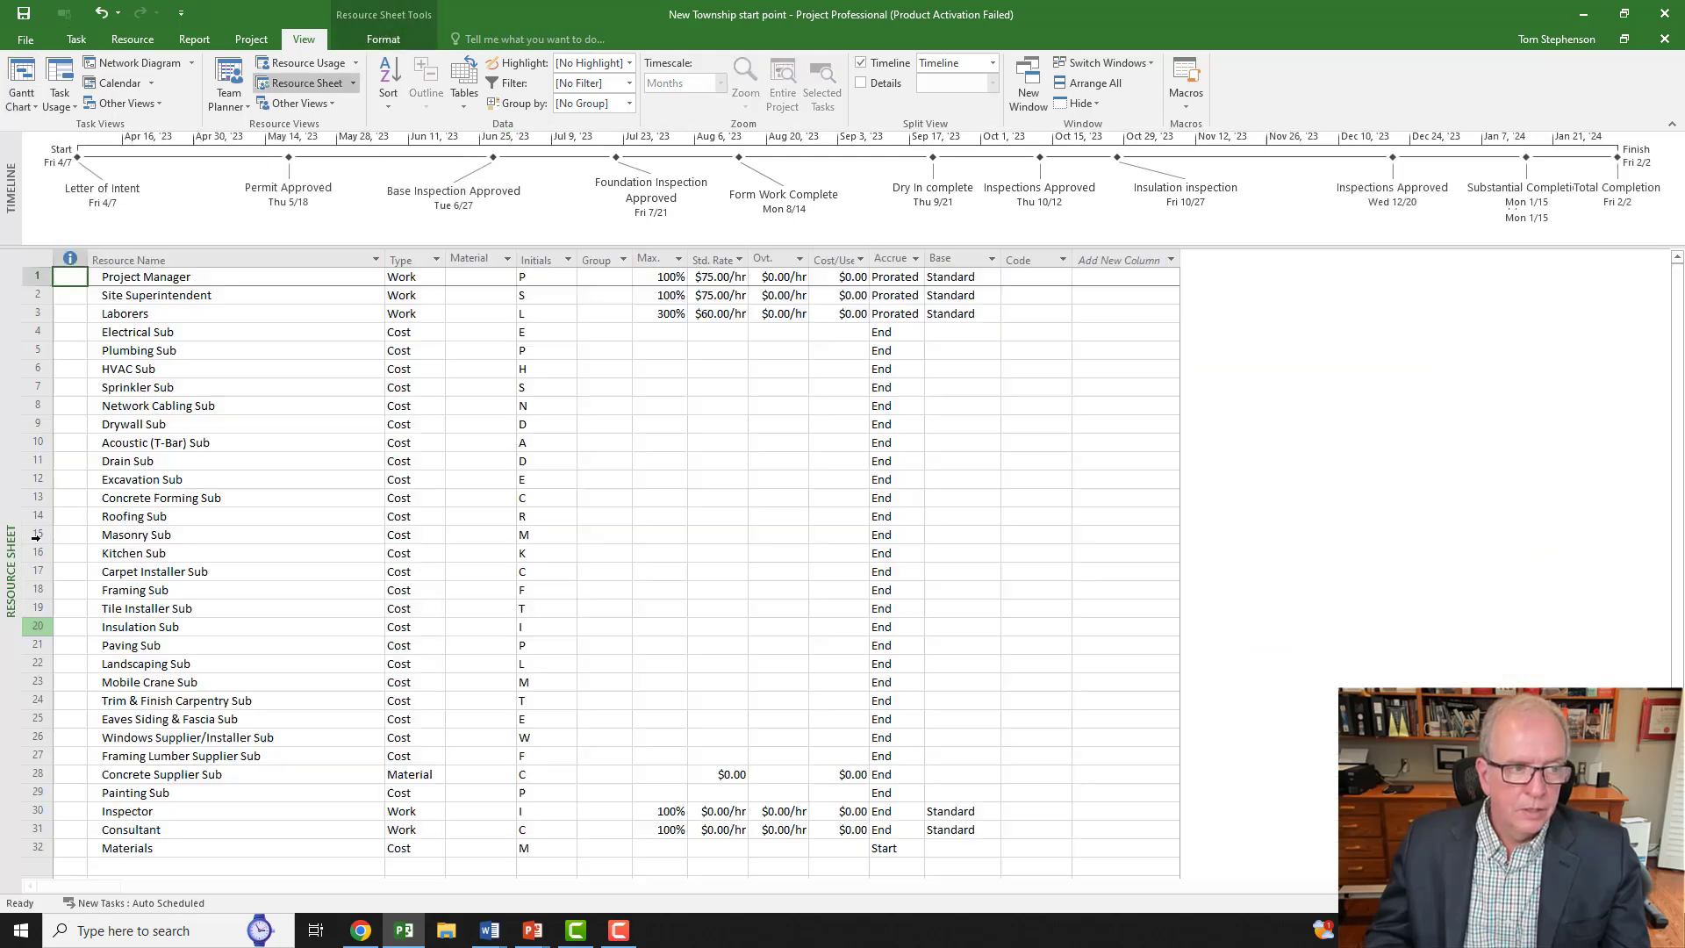
{"action": "left_click", "coordinate": [38, 254]}
{"action": "right_click", "coordinate": [38, 254]}
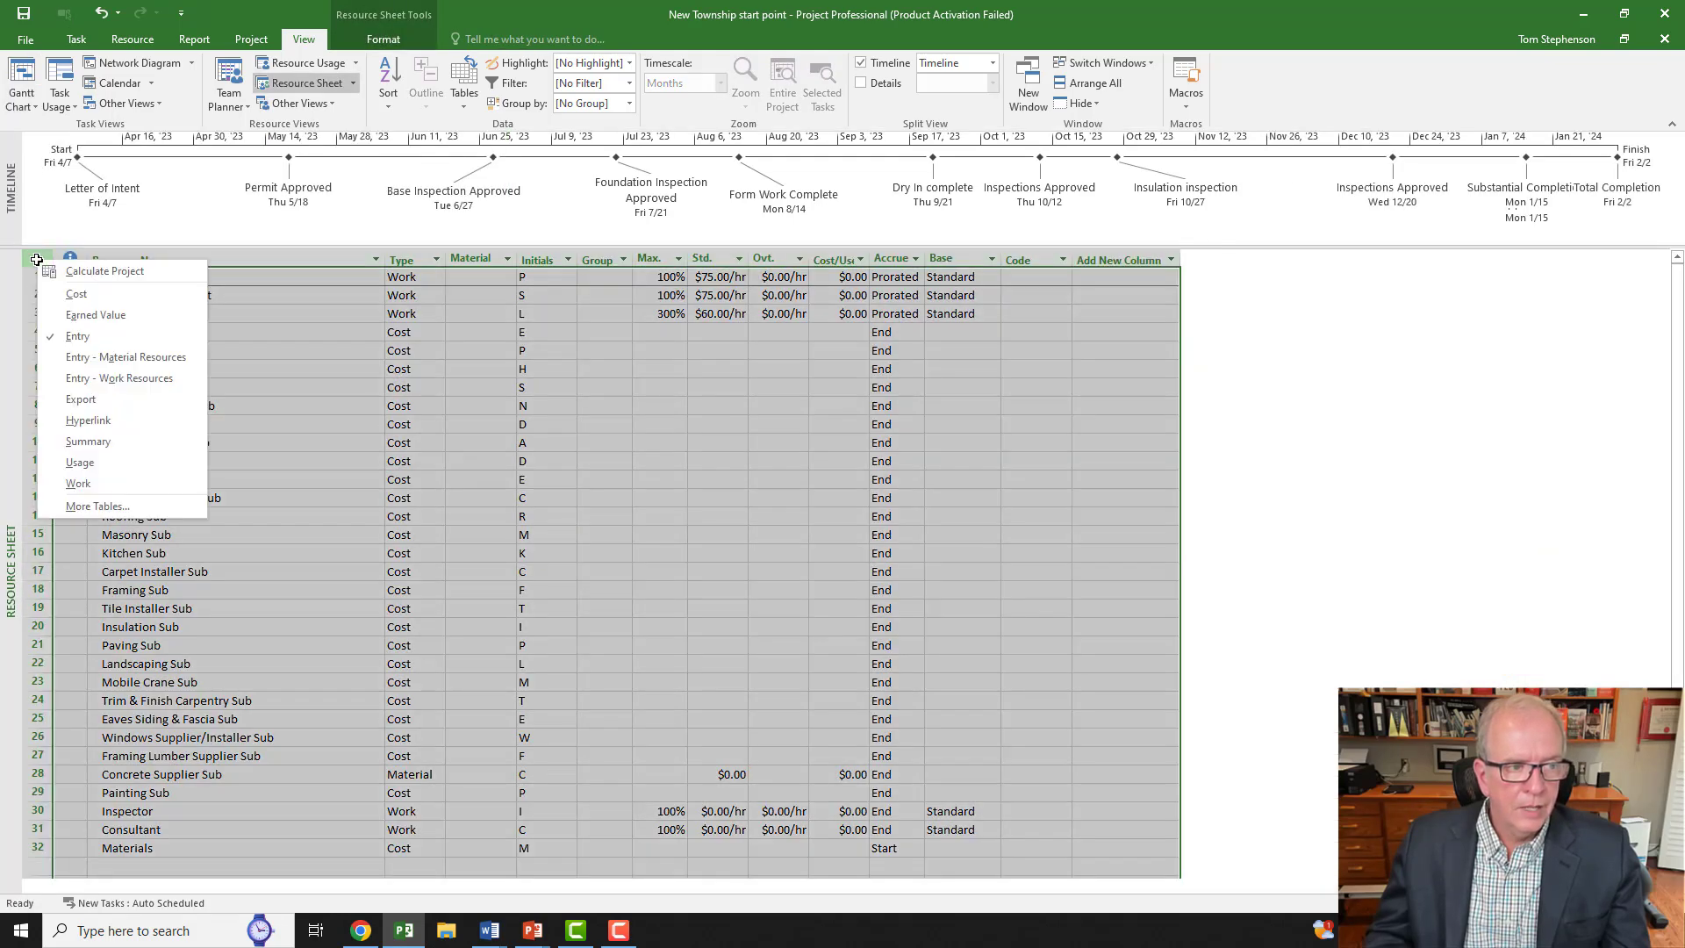
{"action": "left_click", "coordinate": [77, 294]}
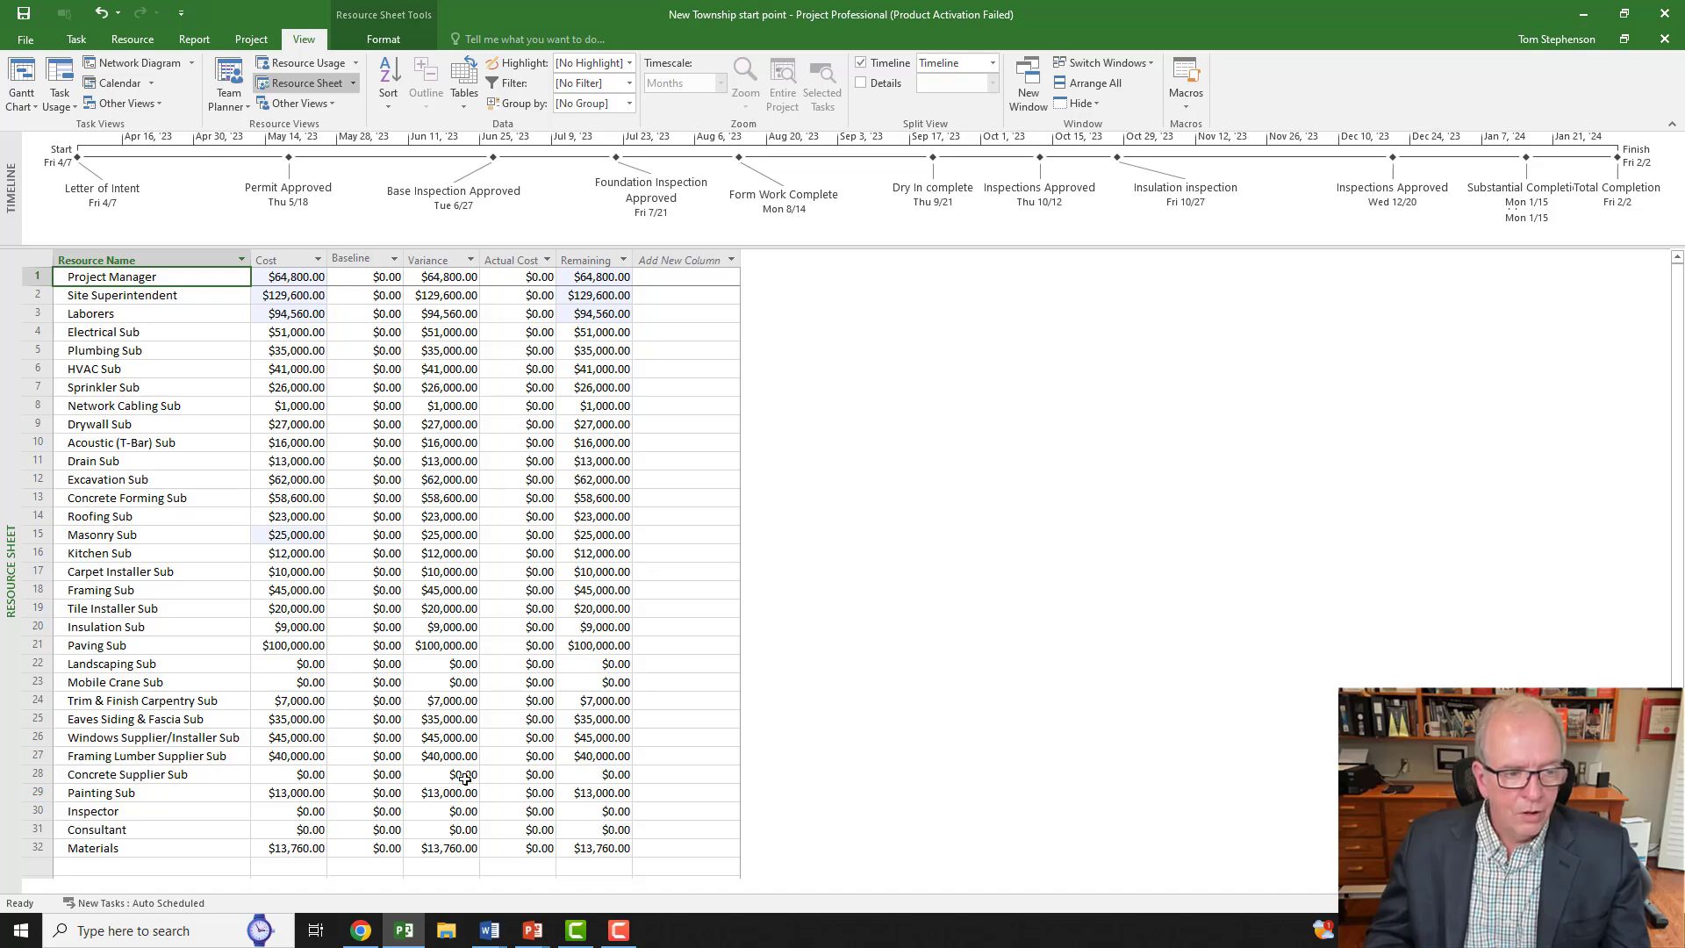
{"action": "left_click", "coordinate": [36, 664]}
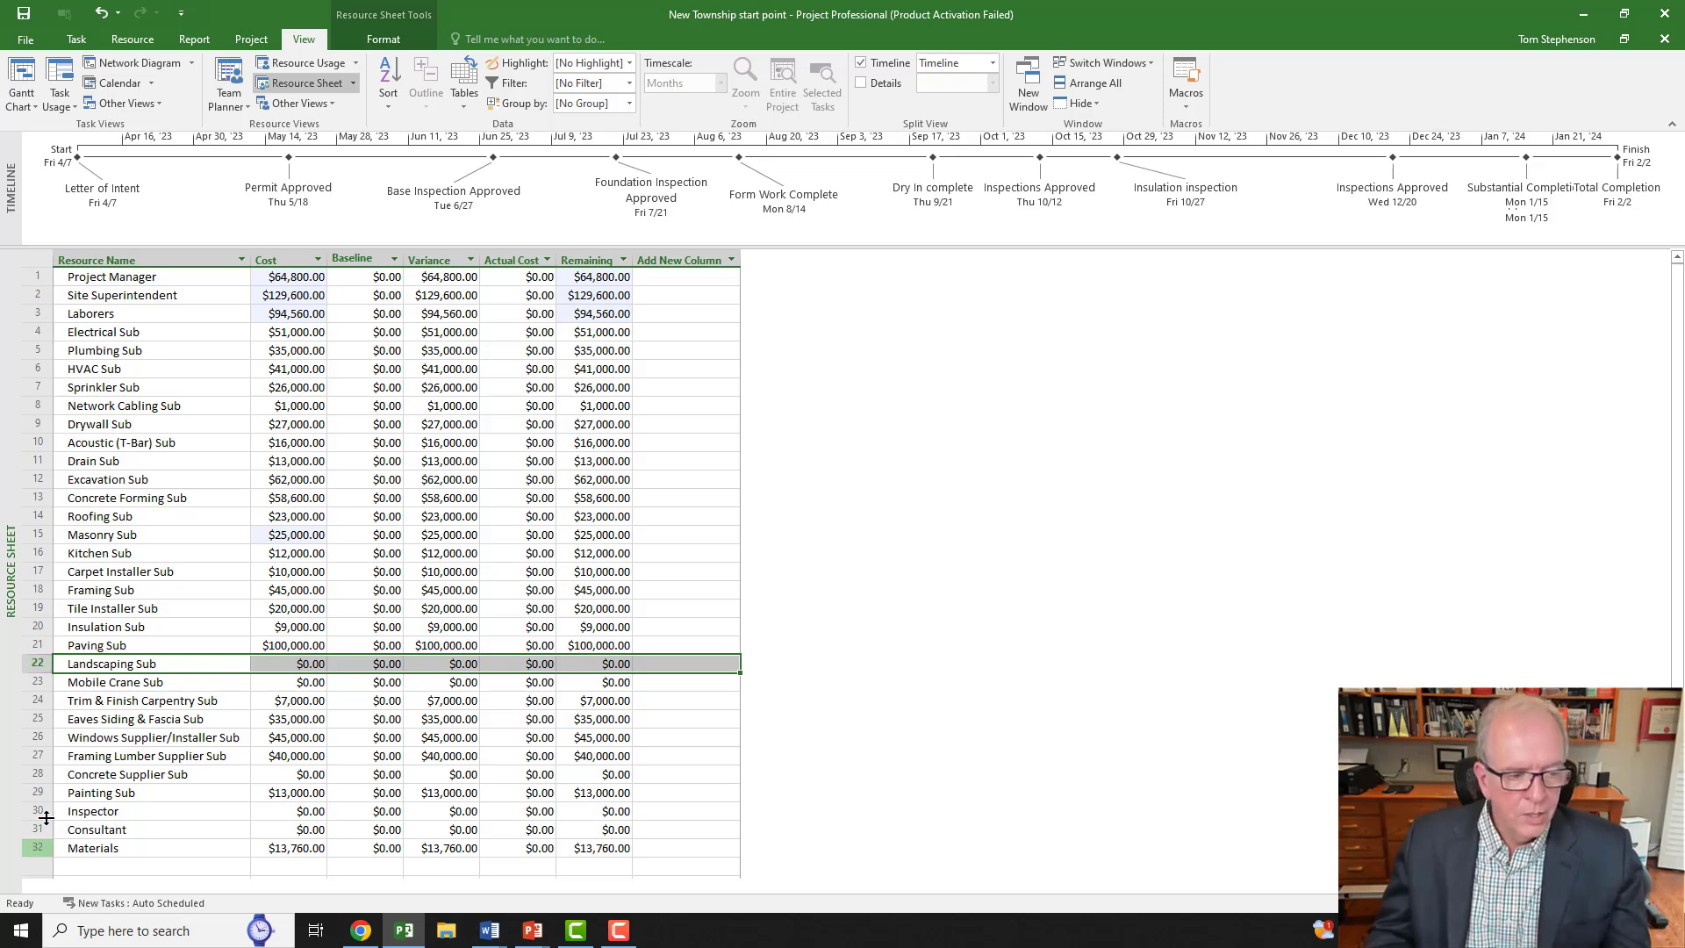
{"action": "left_click", "coordinate": [34, 774]}
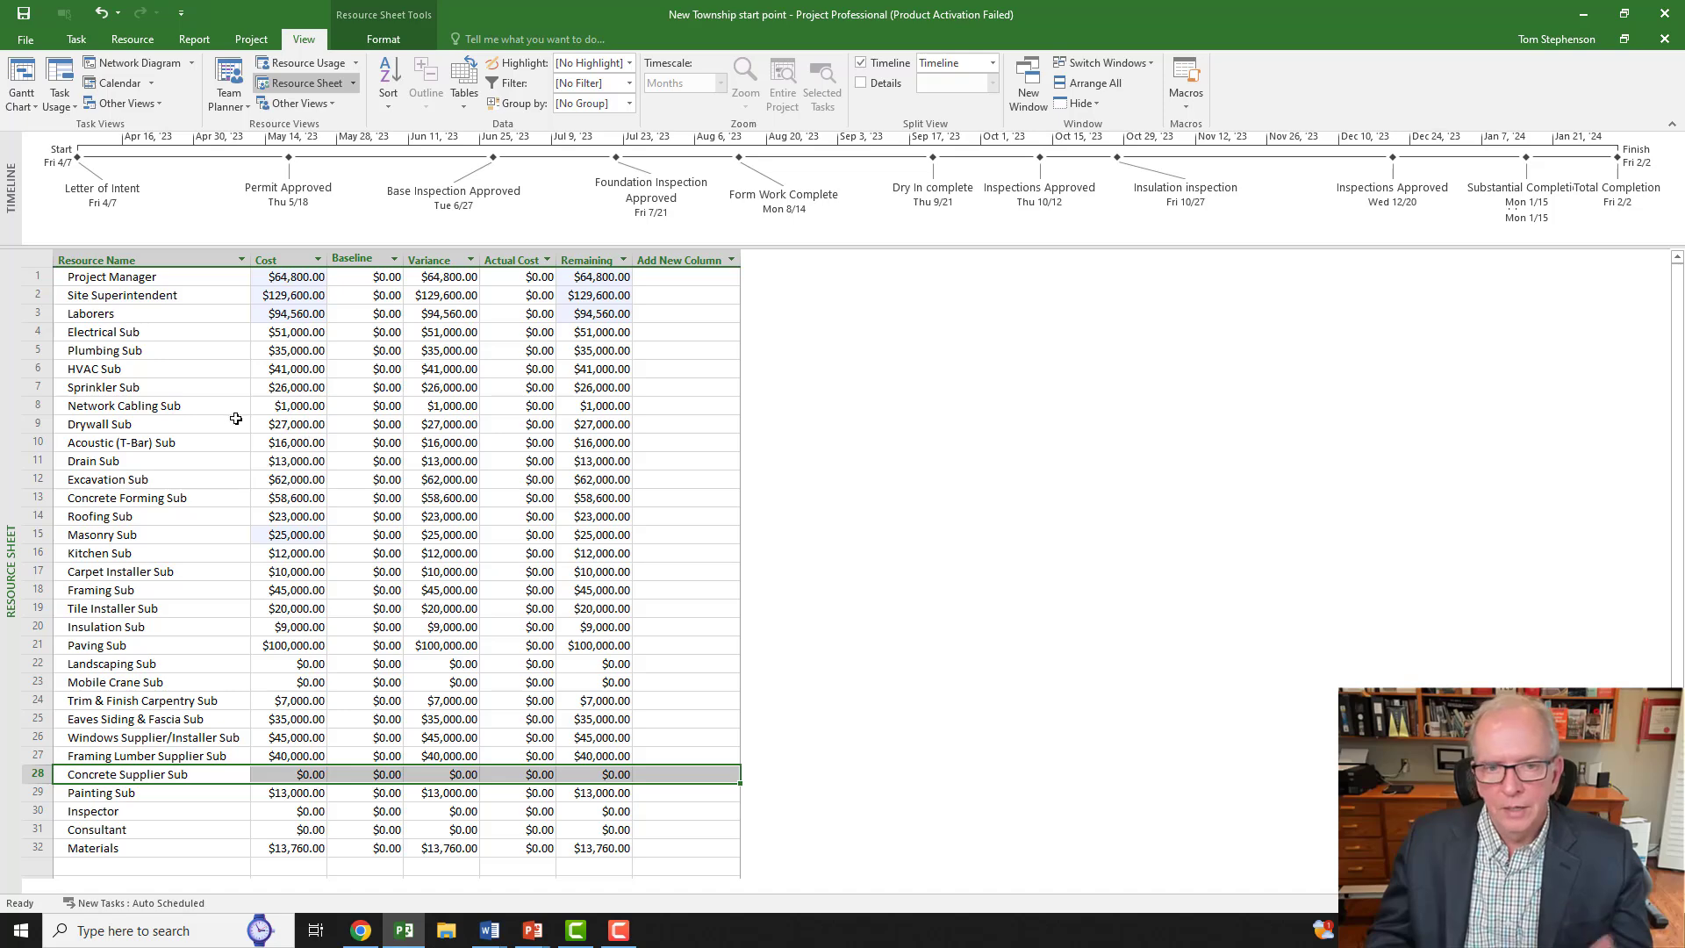
{"action": "right_click", "coordinate": [23, 391]}
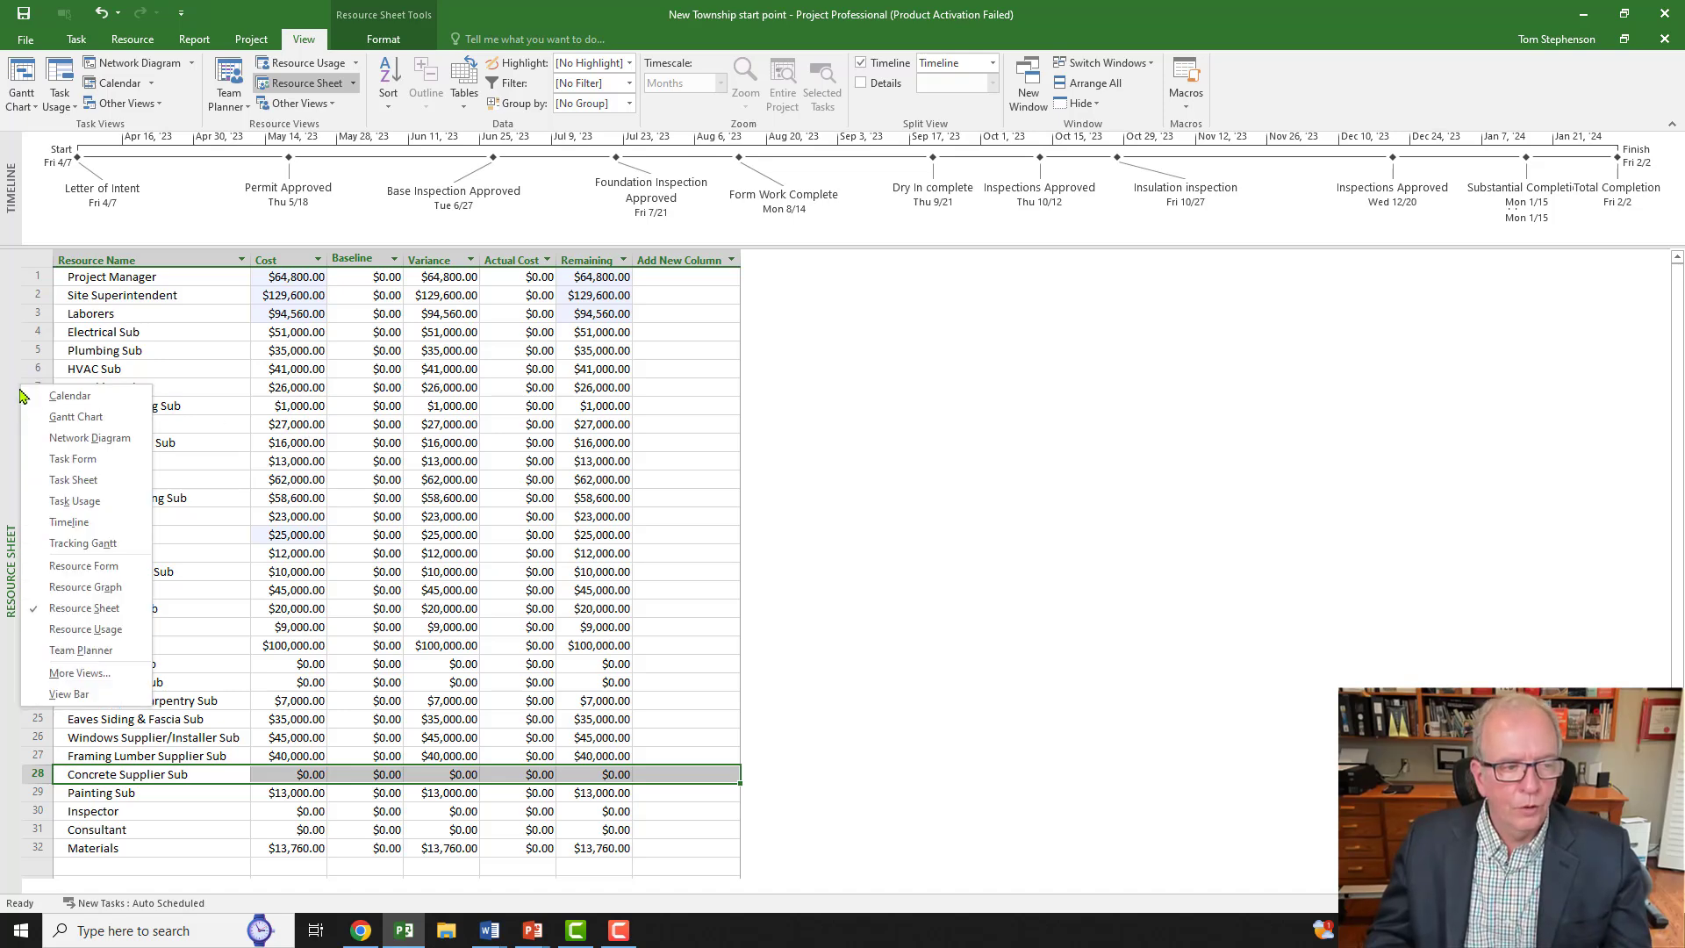
Step: Return to the Gantt chart and open the MS Project Checklist linked to the summary task in Word
{"action": "left_click", "coordinate": [76, 417]}
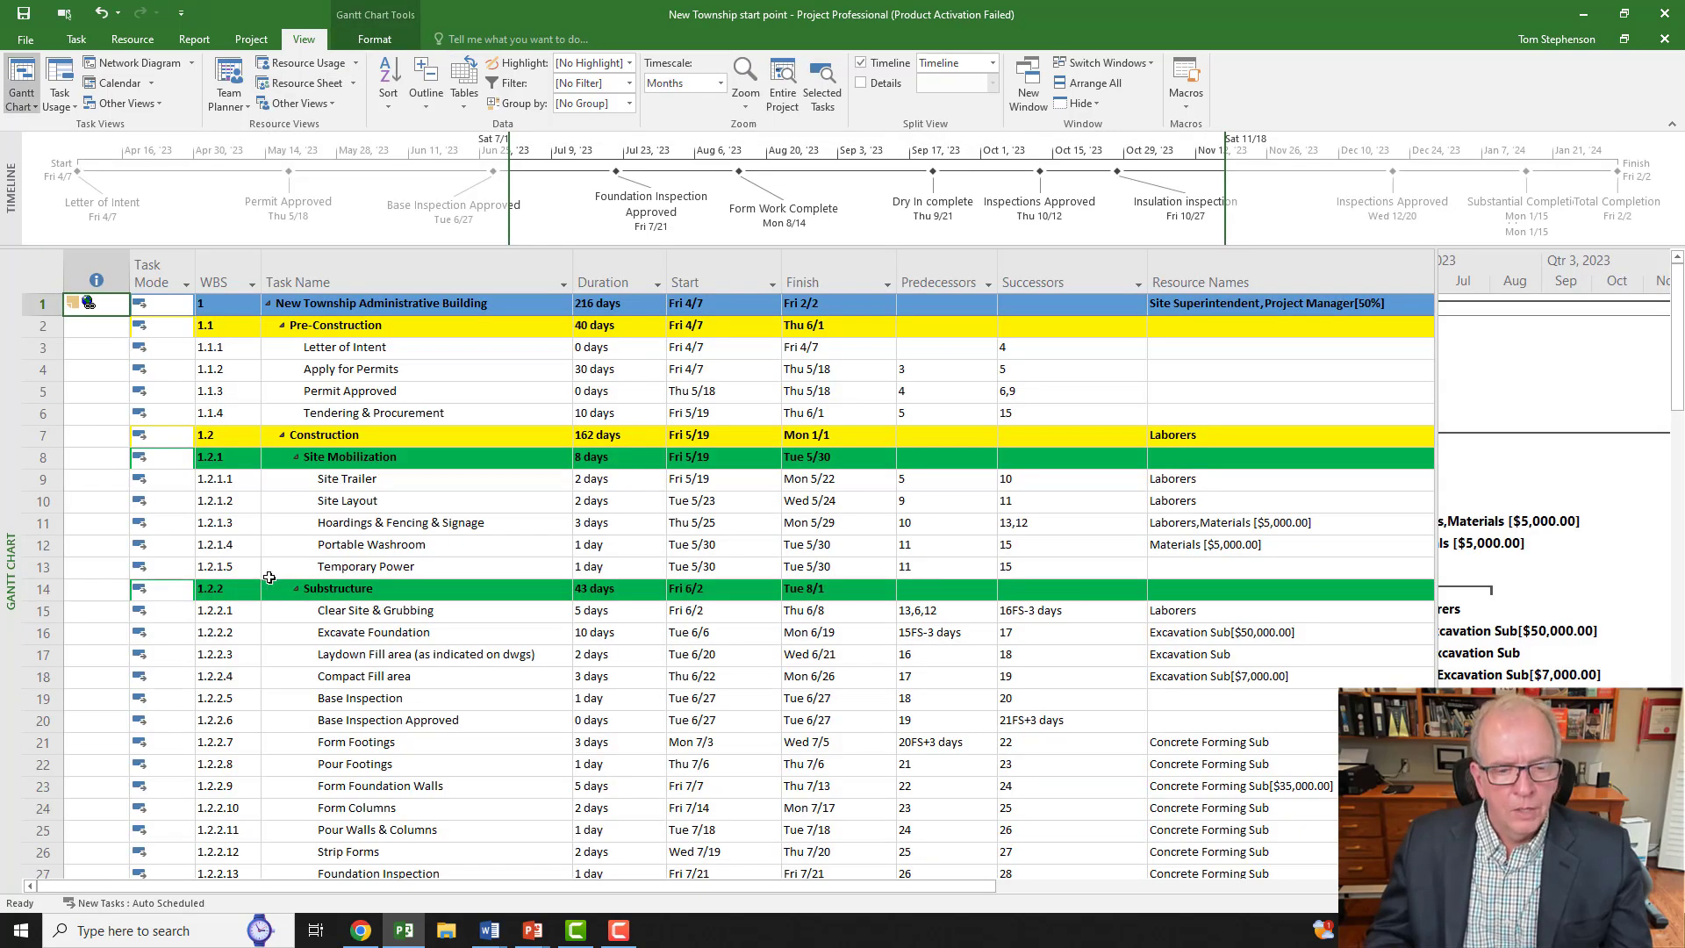
{"action": "left_click", "coordinate": [91, 307]}
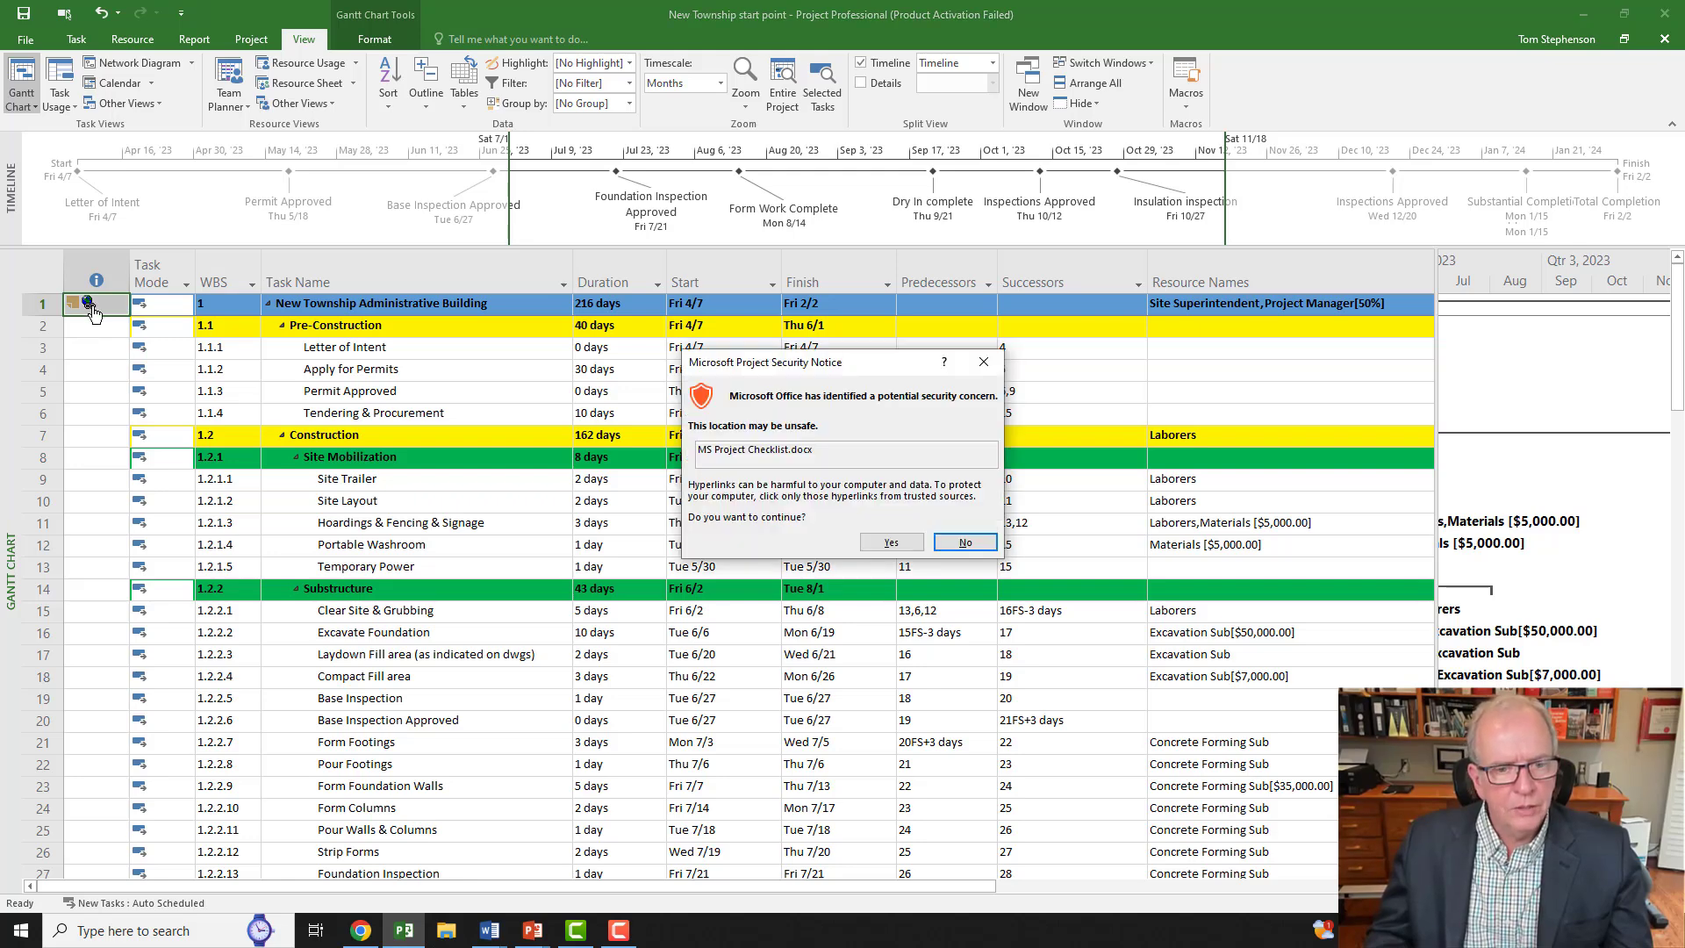
{"action": "left_click", "coordinate": [892, 543]}
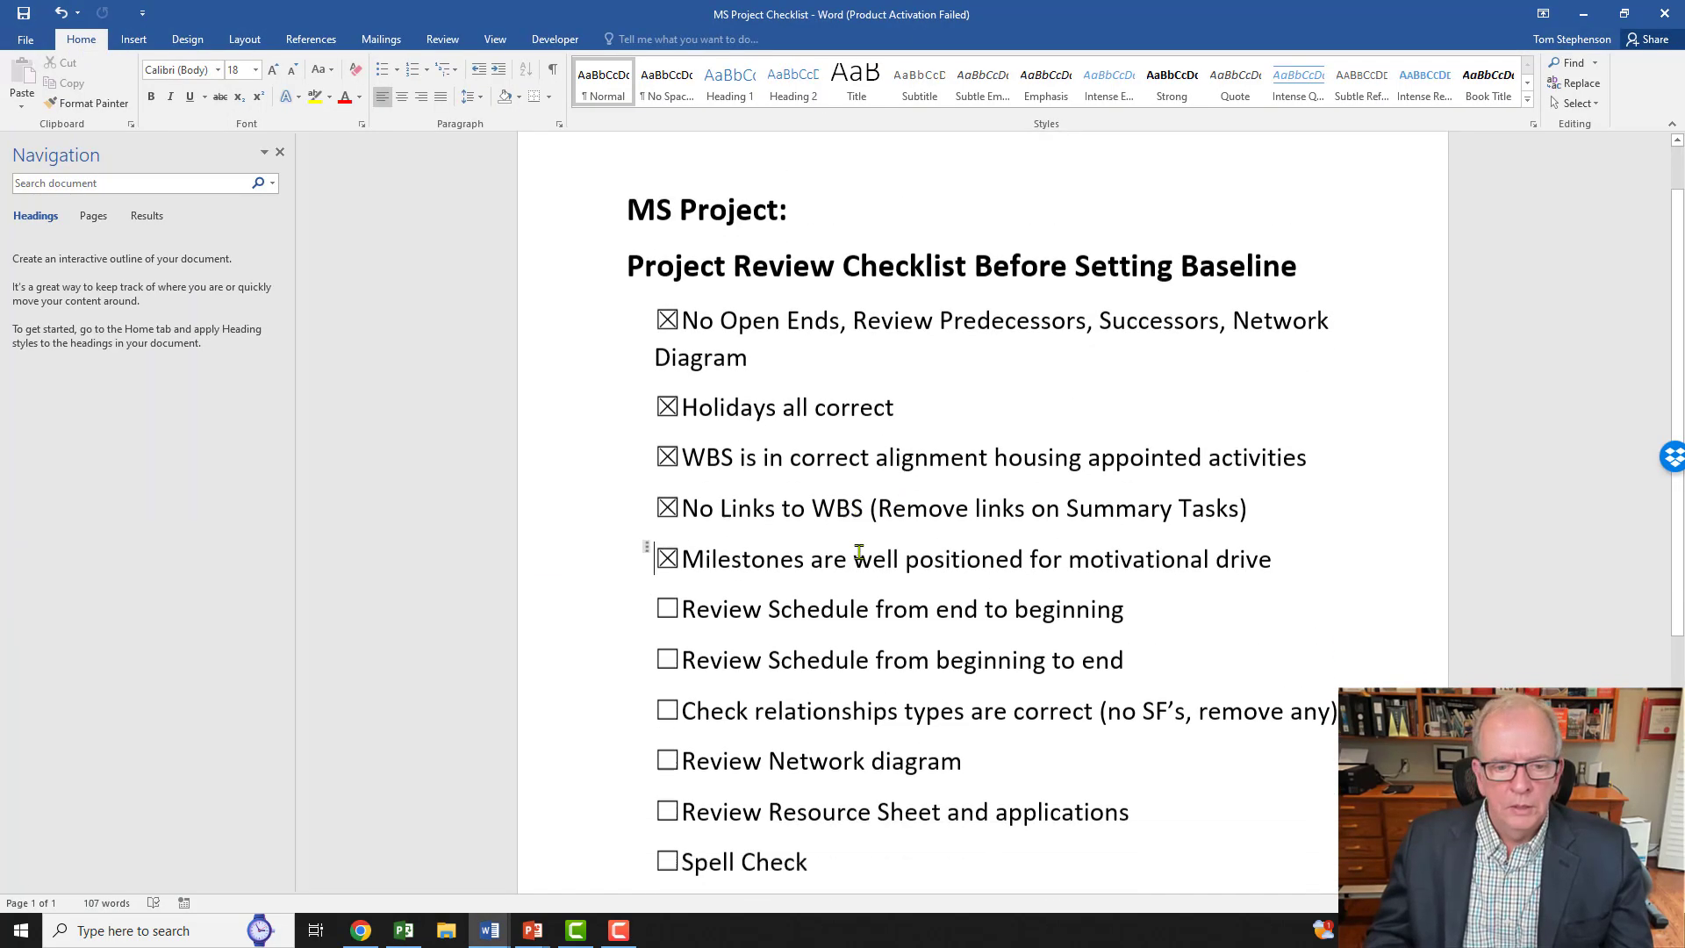
{"action": "scroll", "coordinate": [664, 540], "scroll_direction": "down", "scroll_amount": 2}
Step: Tick both schedule reviews, relationship types, Network diagram, Resource Sheet and No Constraints, then switch back to Project
{"action": "left_click", "coordinate": [666, 525]}
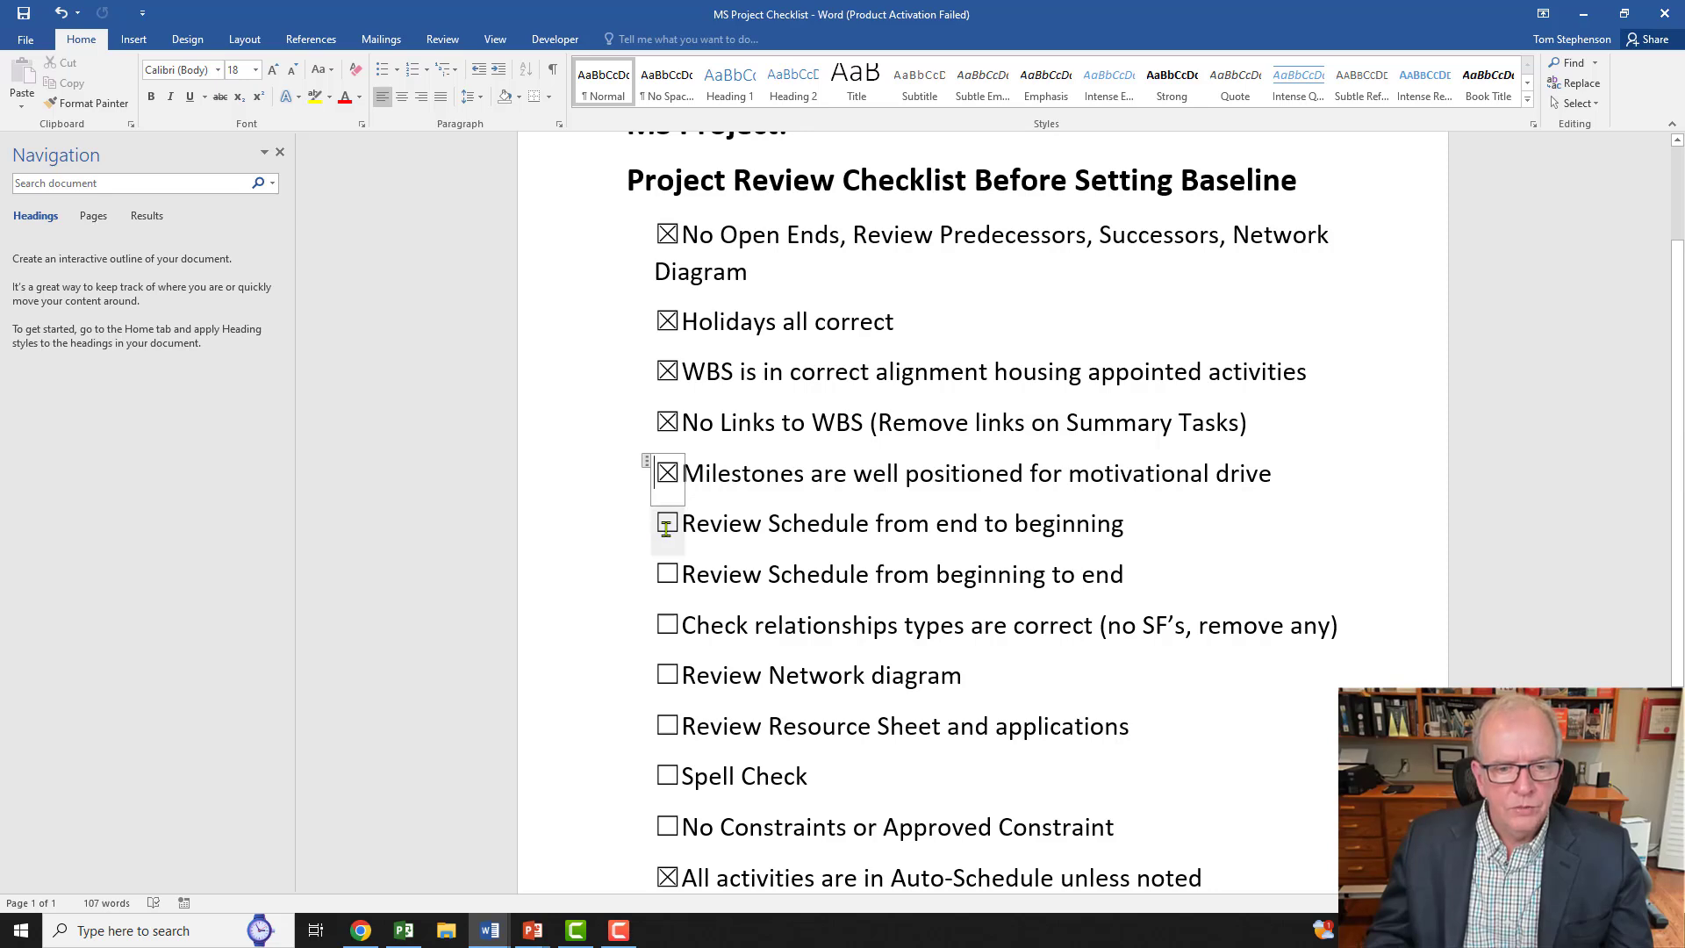
{"action": "left_click", "coordinate": [667, 575]}
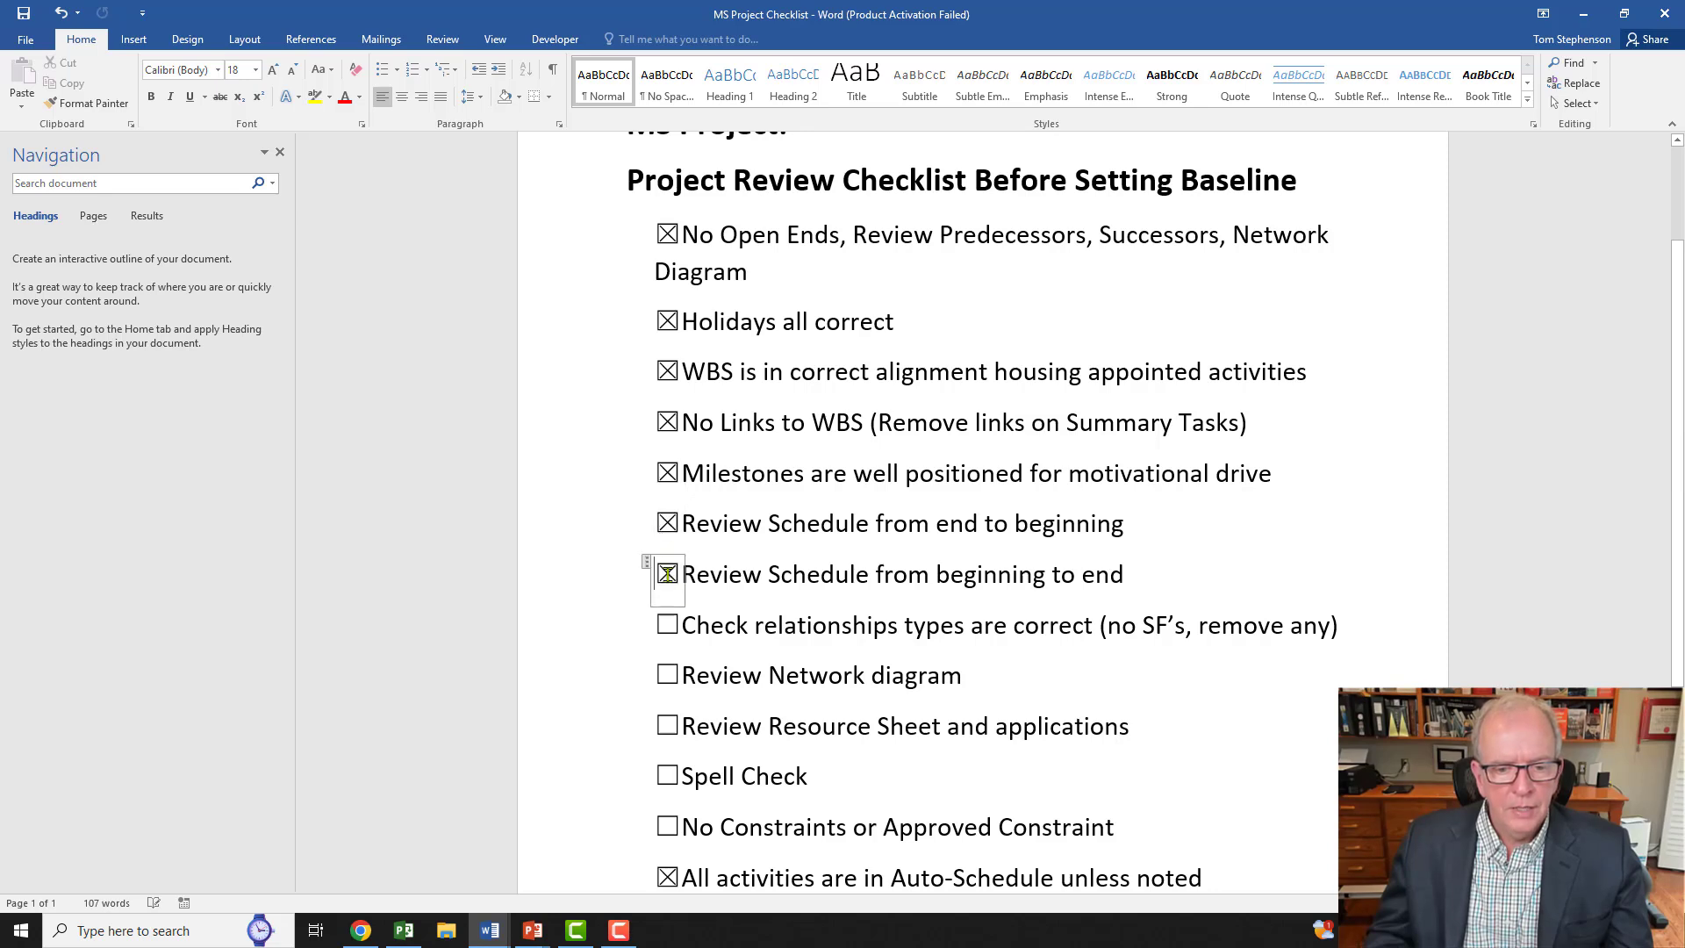
{"action": "left_click", "coordinate": [666, 626]}
{"action": "scroll", "coordinate": [667, 626], "scroll_direction": "down", "scroll_amount": 1}
{"action": "left_click", "coordinate": [665, 624]}
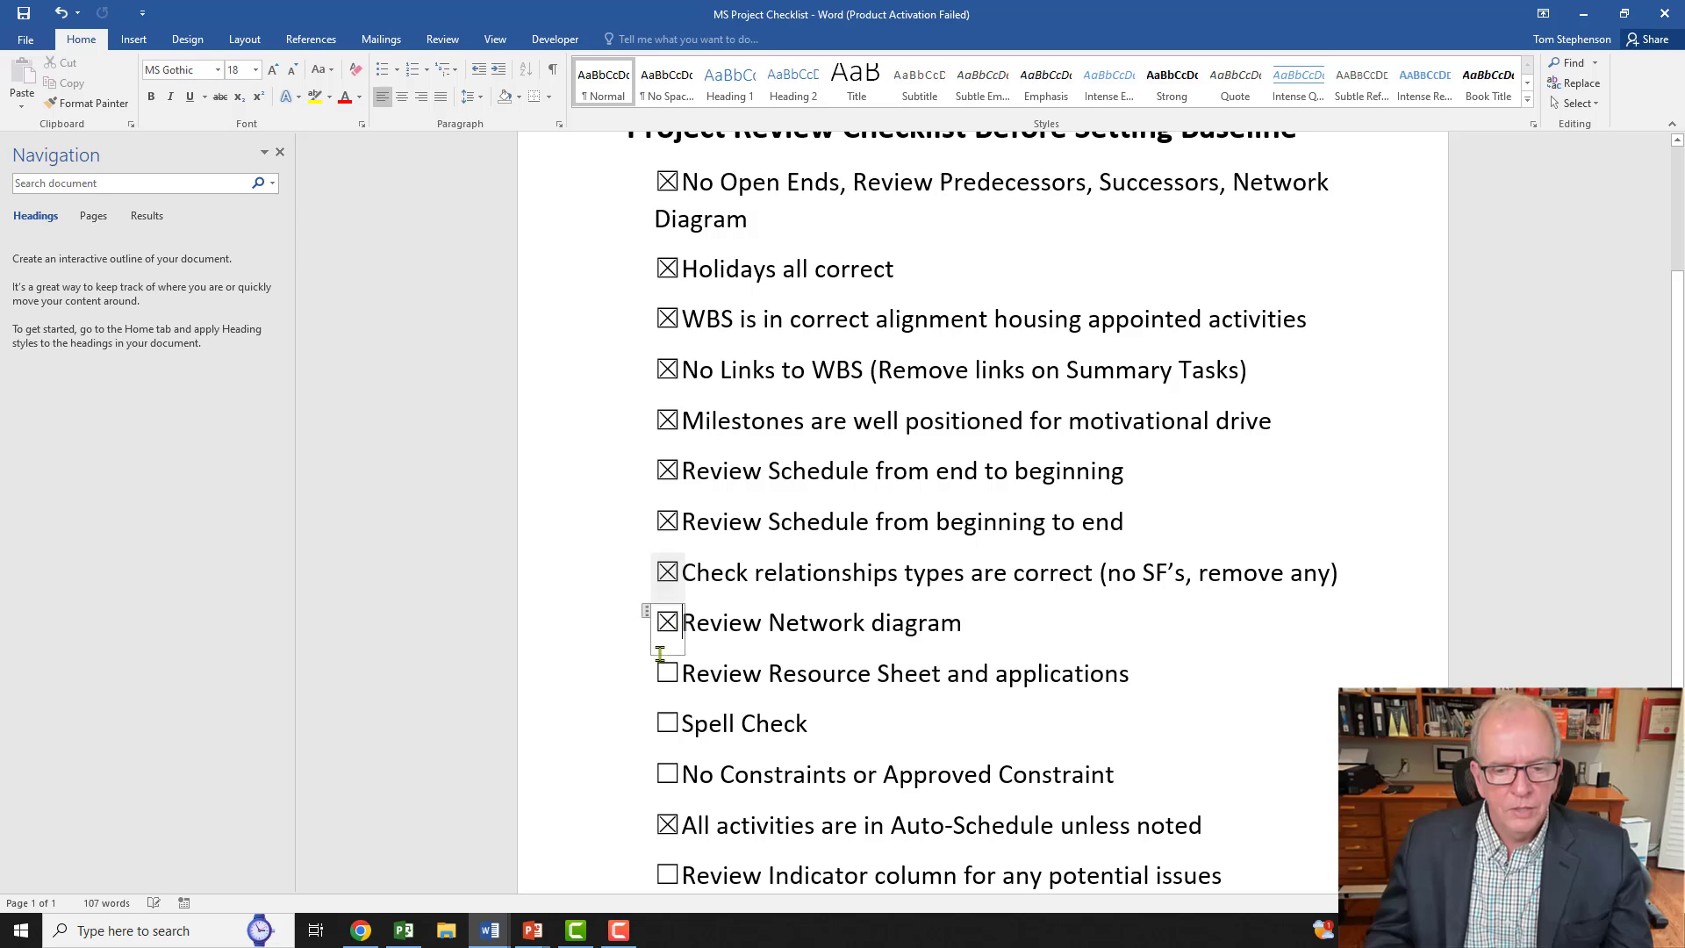
{"action": "left_click", "coordinate": [665, 675]}
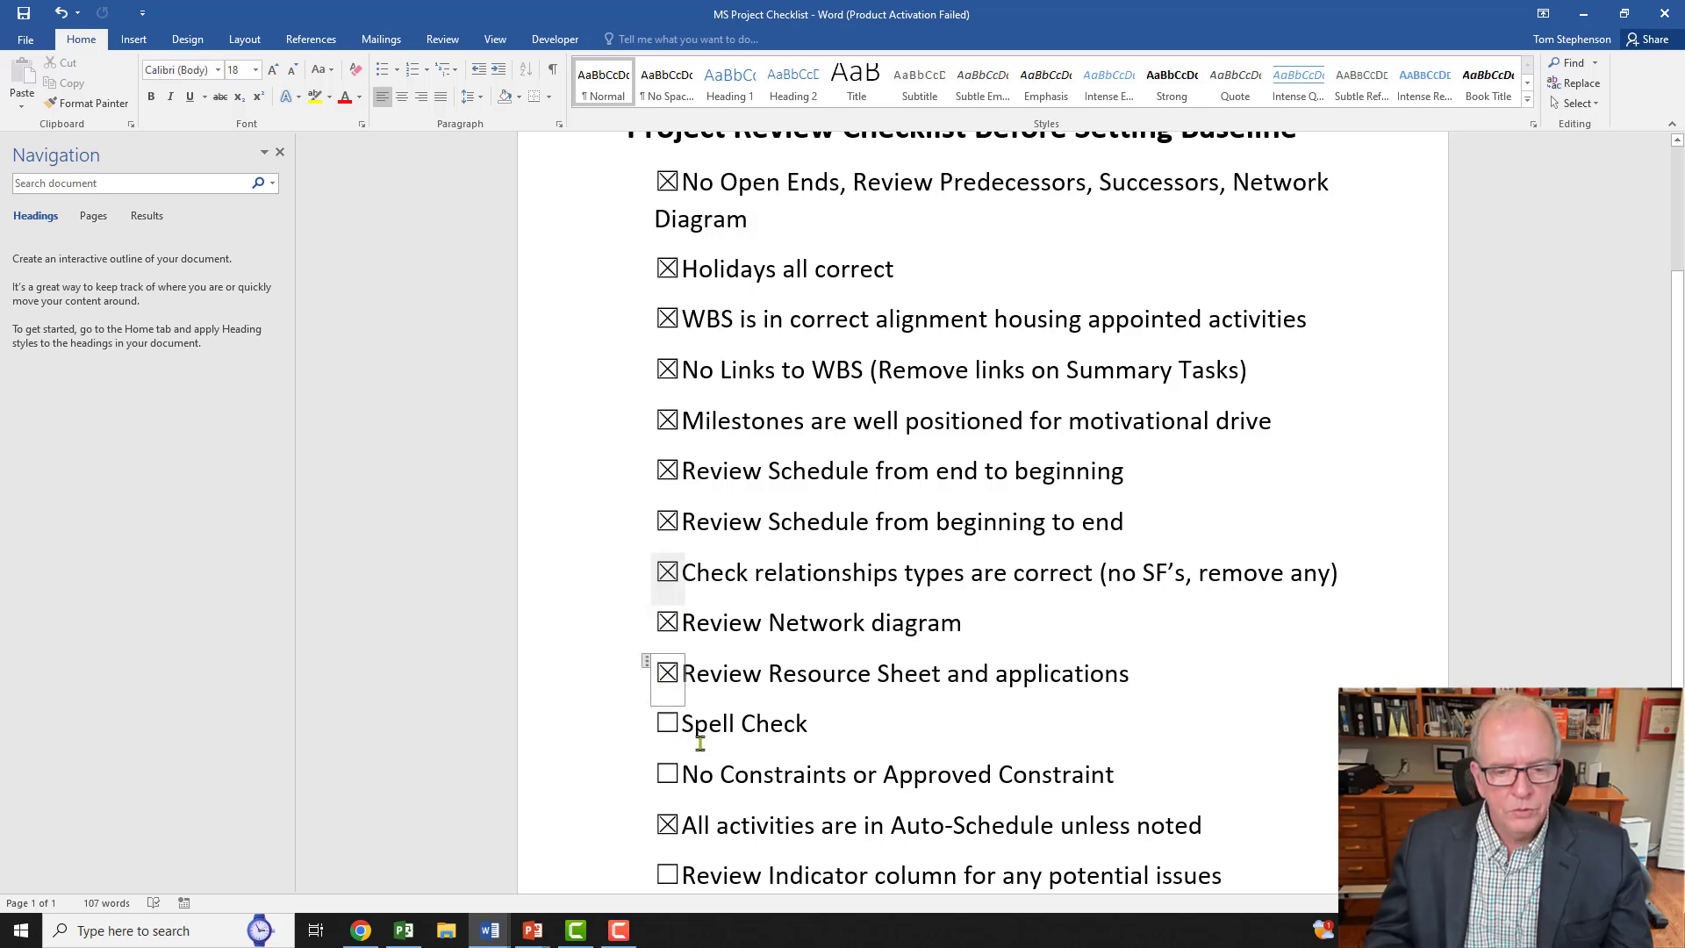
{"action": "scroll", "coordinate": [696, 728], "scroll_direction": "down", "scroll_amount": 2}
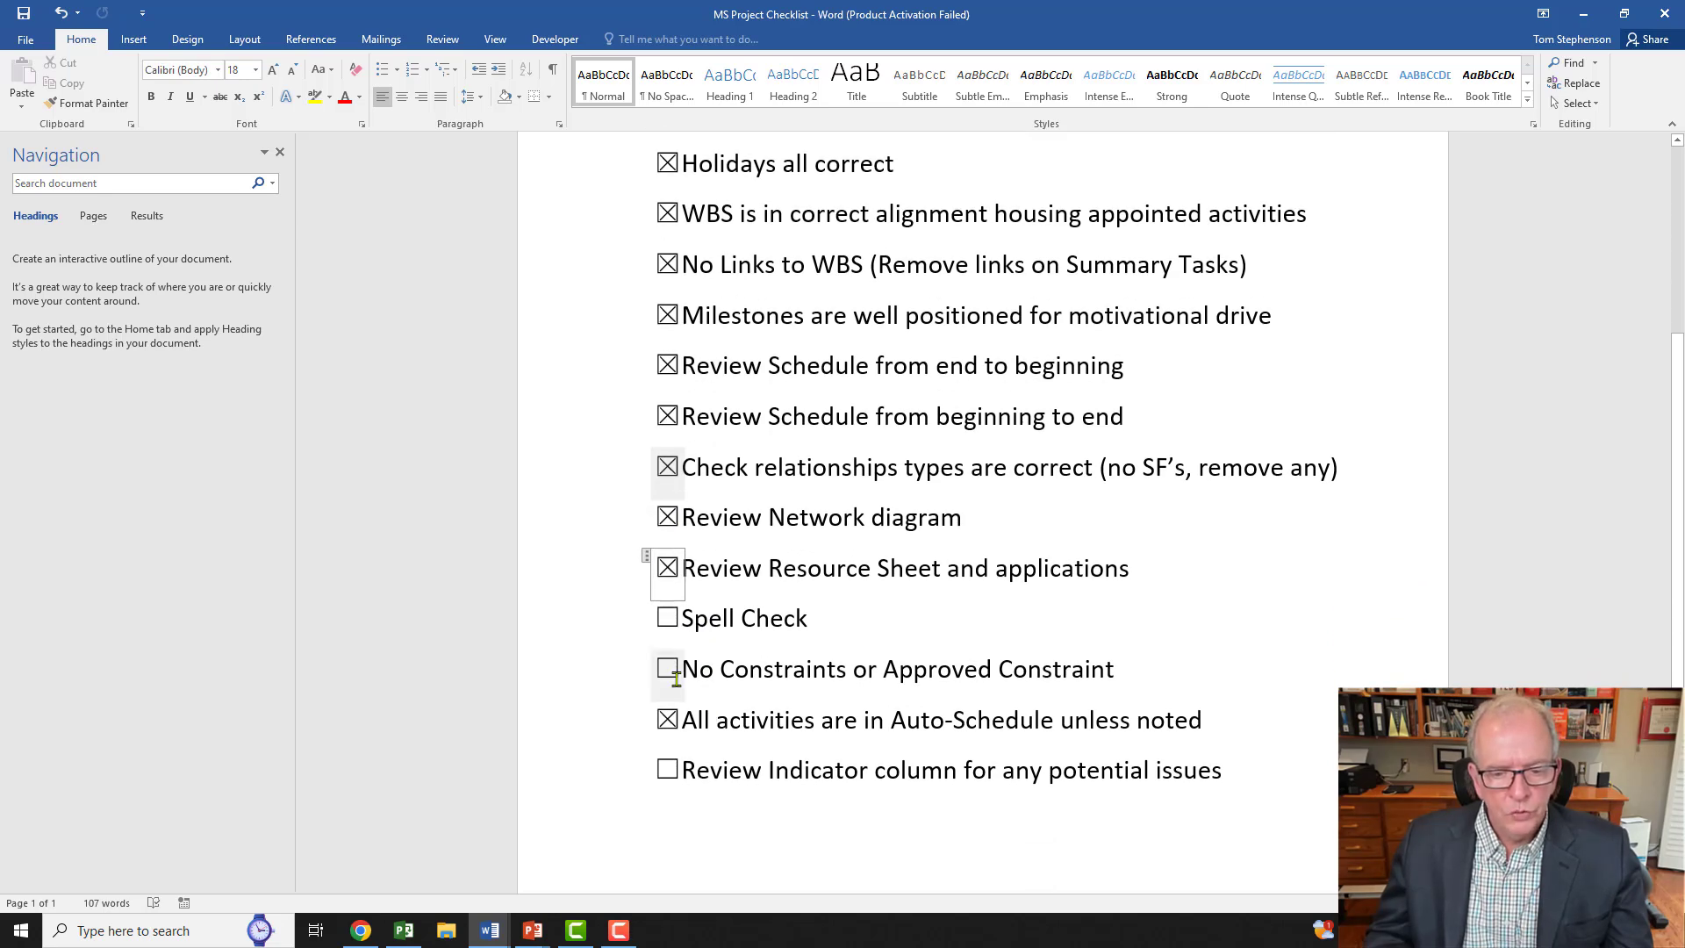
{"action": "left_click", "coordinate": [673, 672]}
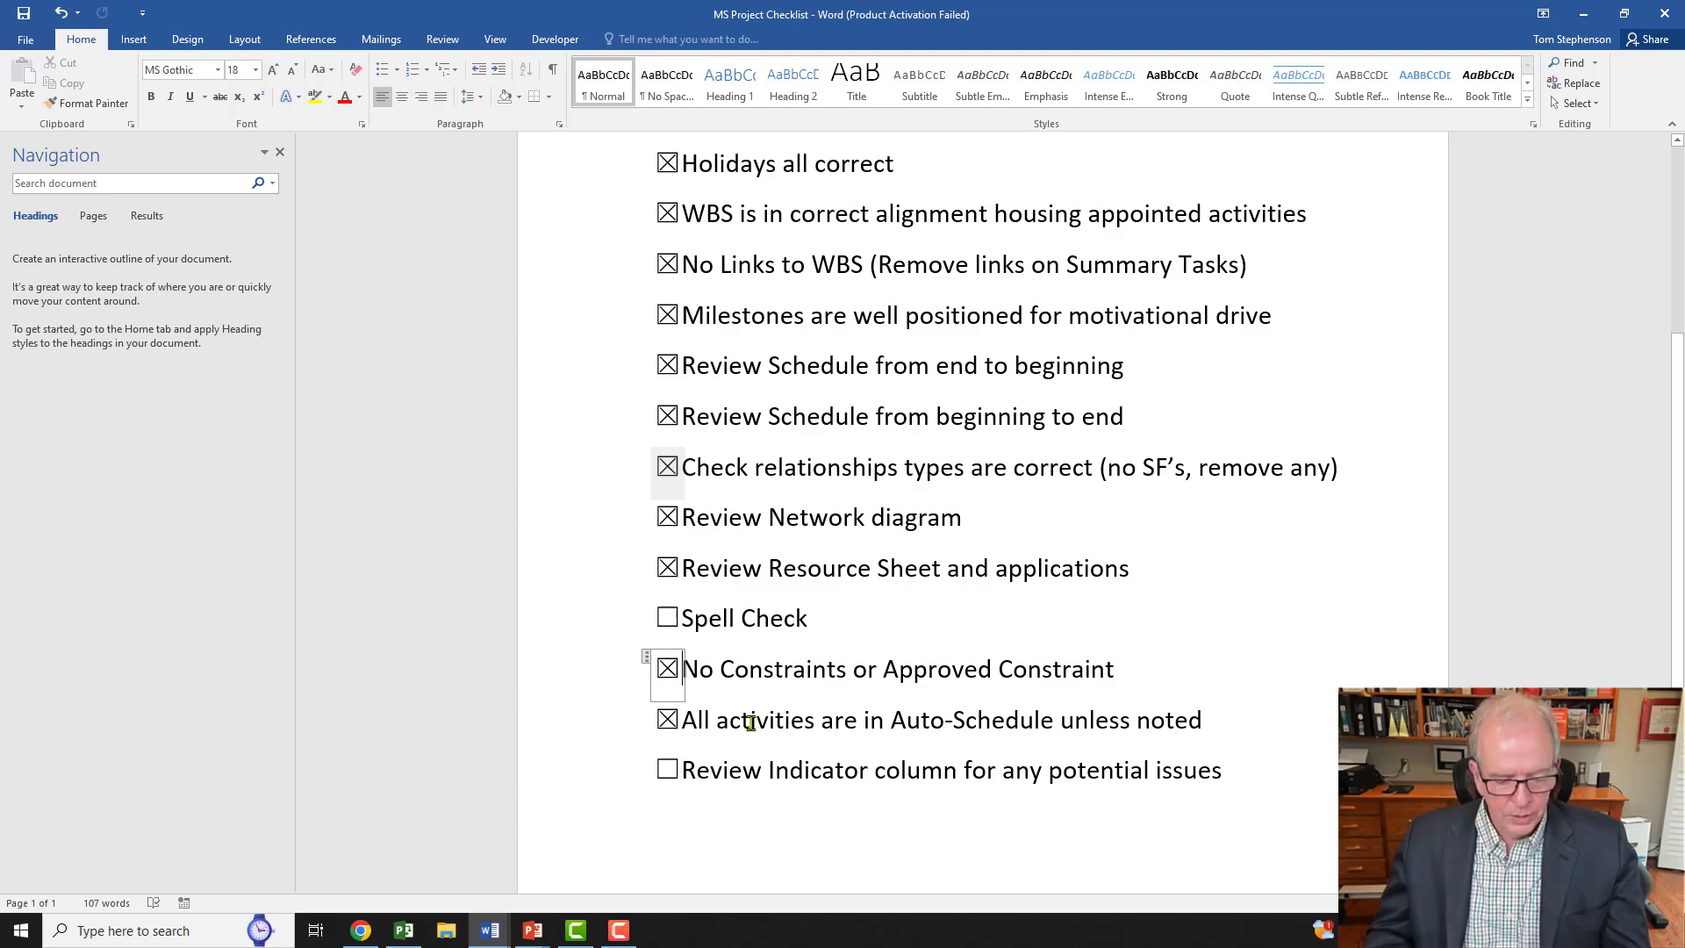
{"action": "key", "text": "alt+Tab"}
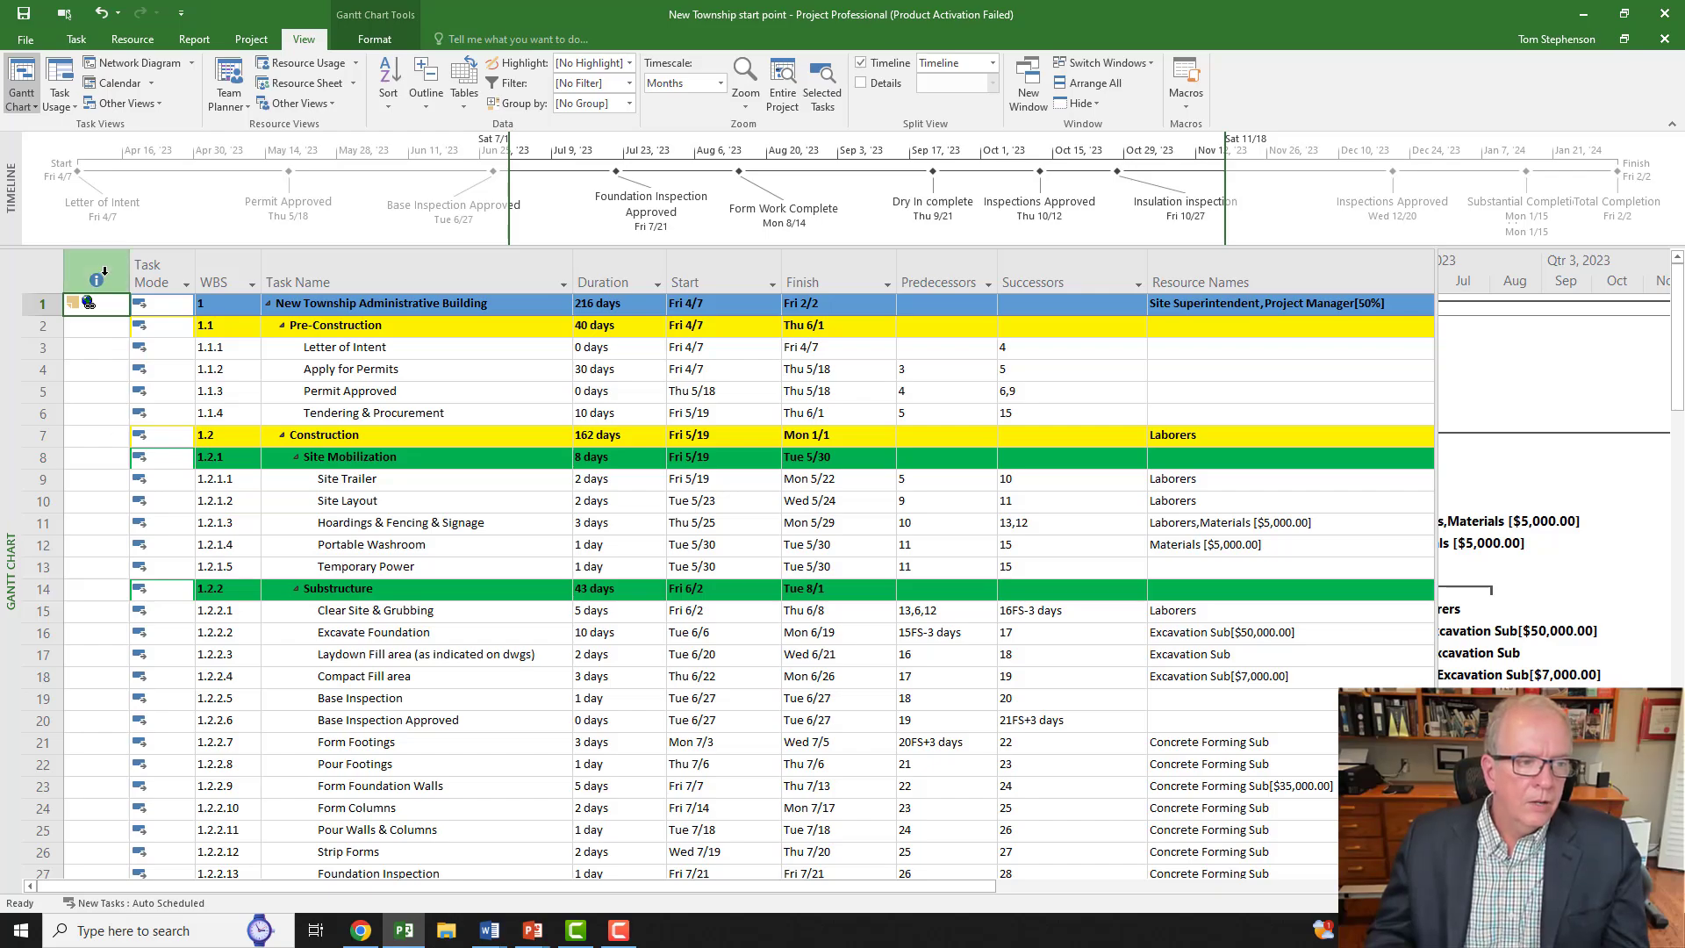
Step: Select the Indicators column and scroll through every task and back to check for flagged issues
{"action": "left_click", "coordinate": [104, 272]}
{"action": "scroll", "coordinate": [100, 465], "scroll_direction": "down", "scroll_amount": 12}
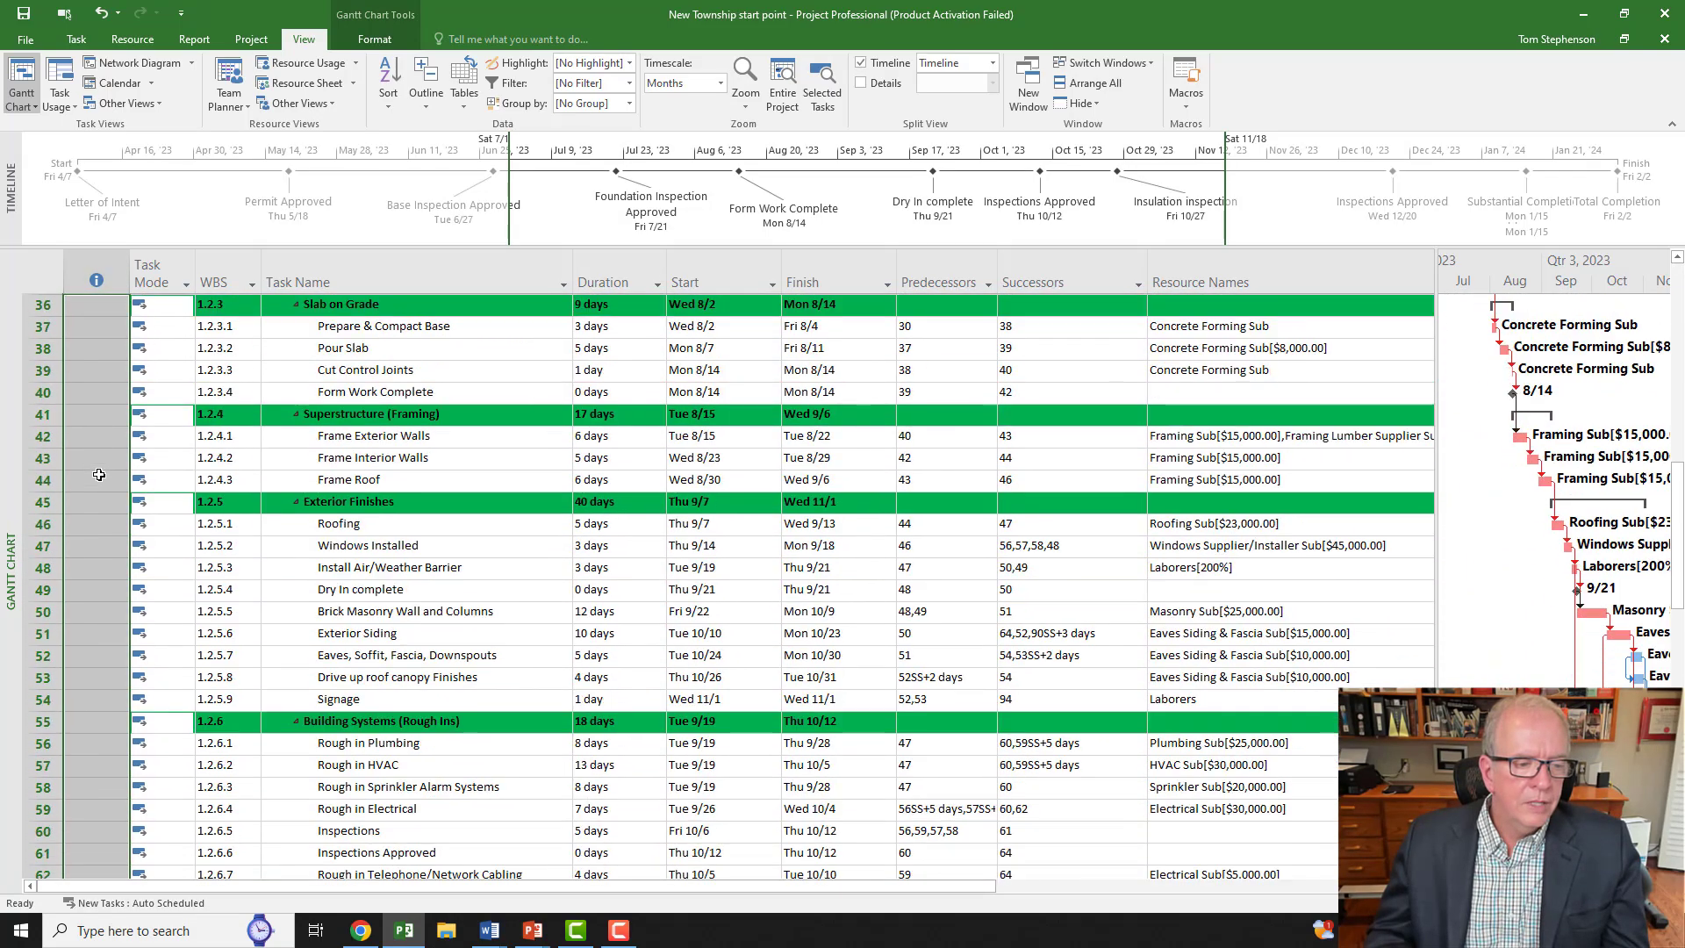
{"action": "scroll", "coordinate": [99, 475], "scroll_direction": "down", "scroll_amount": 13}
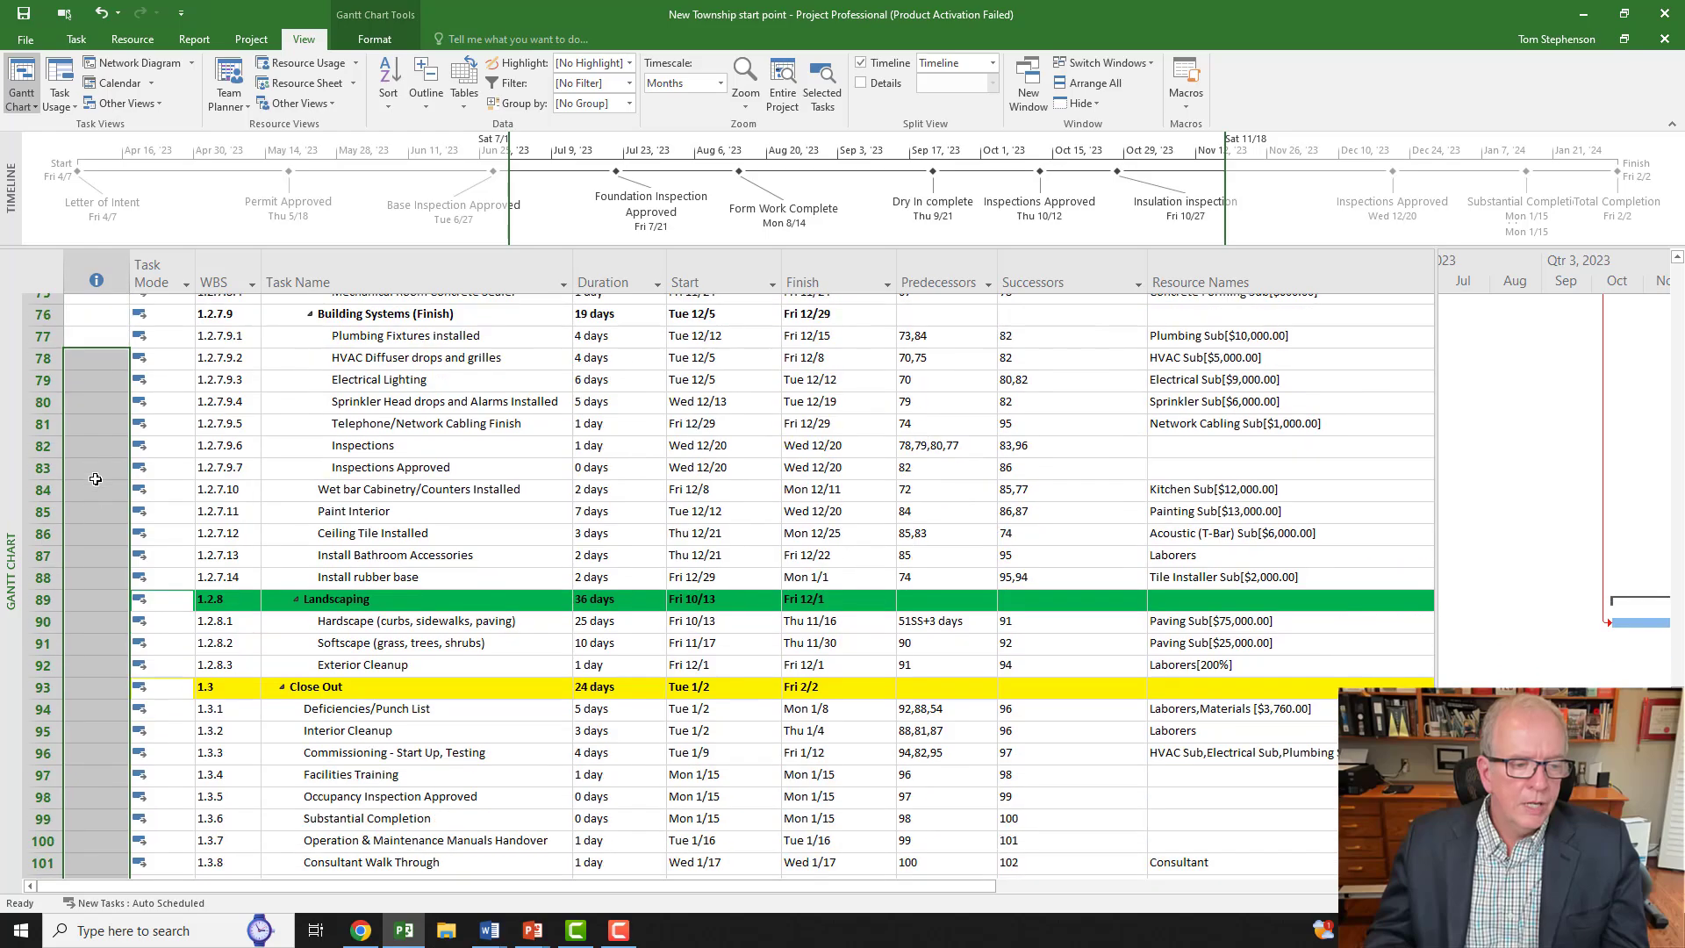
{"action": "scroll", "coordinate": [96, 478], "scroll_direction": "down", "scroll_amount": 3}
{"action": "scroll", "coordinate": [96, 478], "scroll_direction": "up", "scroll_amount": 13}
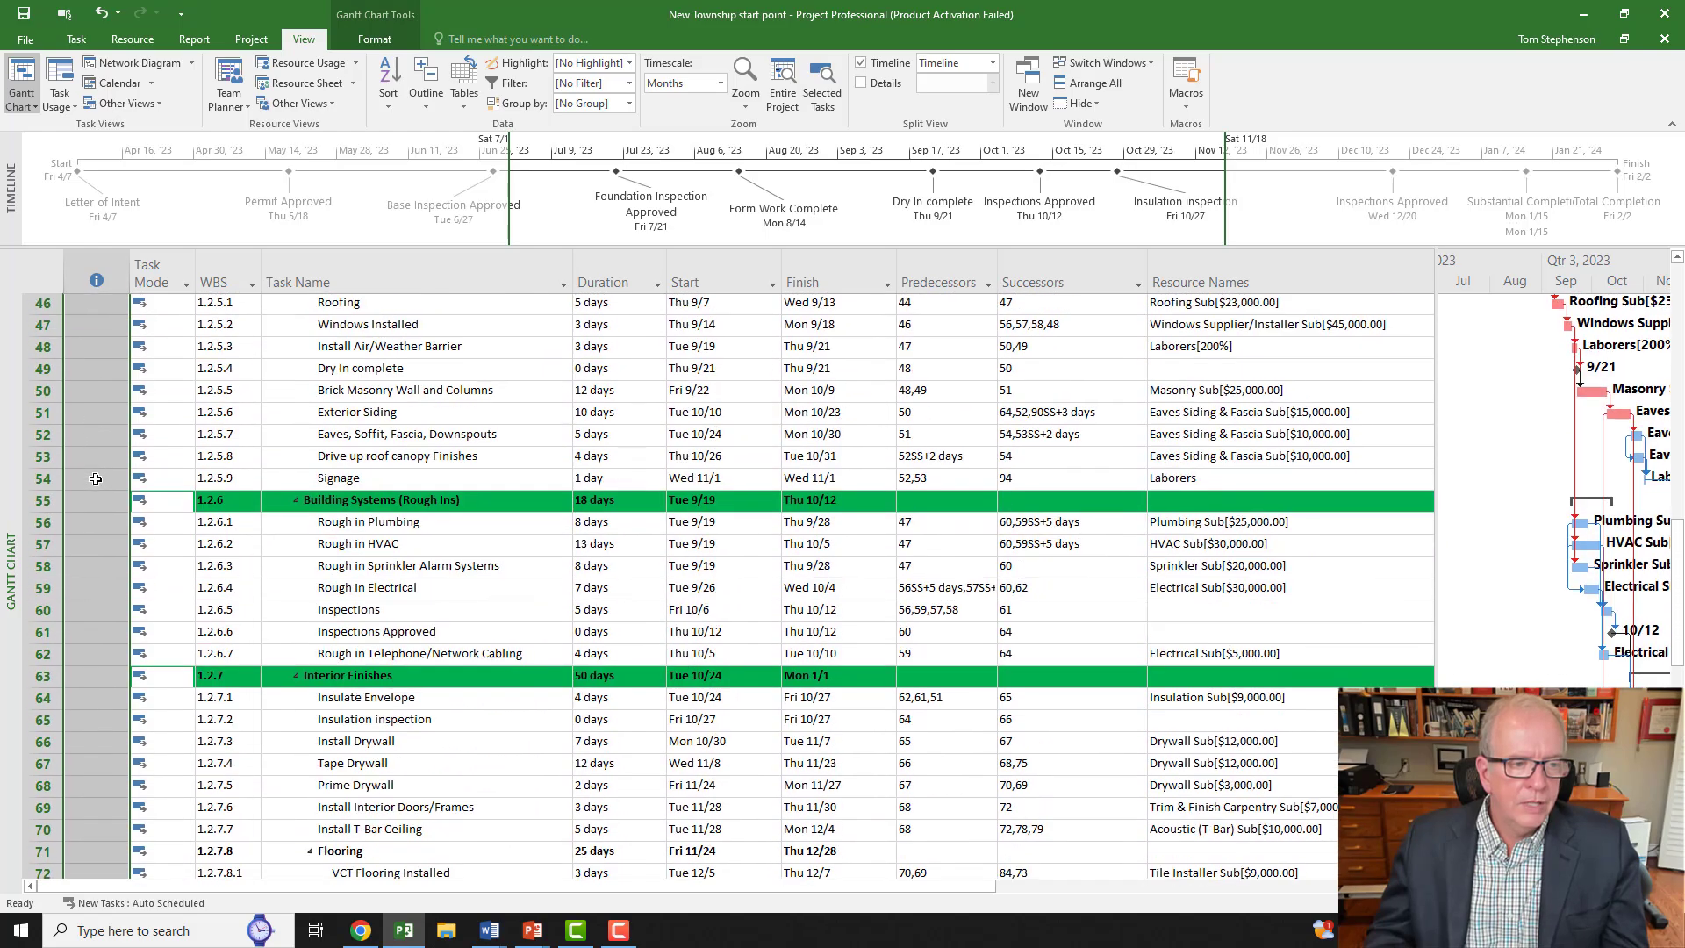
{"action": "scroll", "coordinate": [96, 479], "scroll_direction": "up", "scroll_amount": 15}
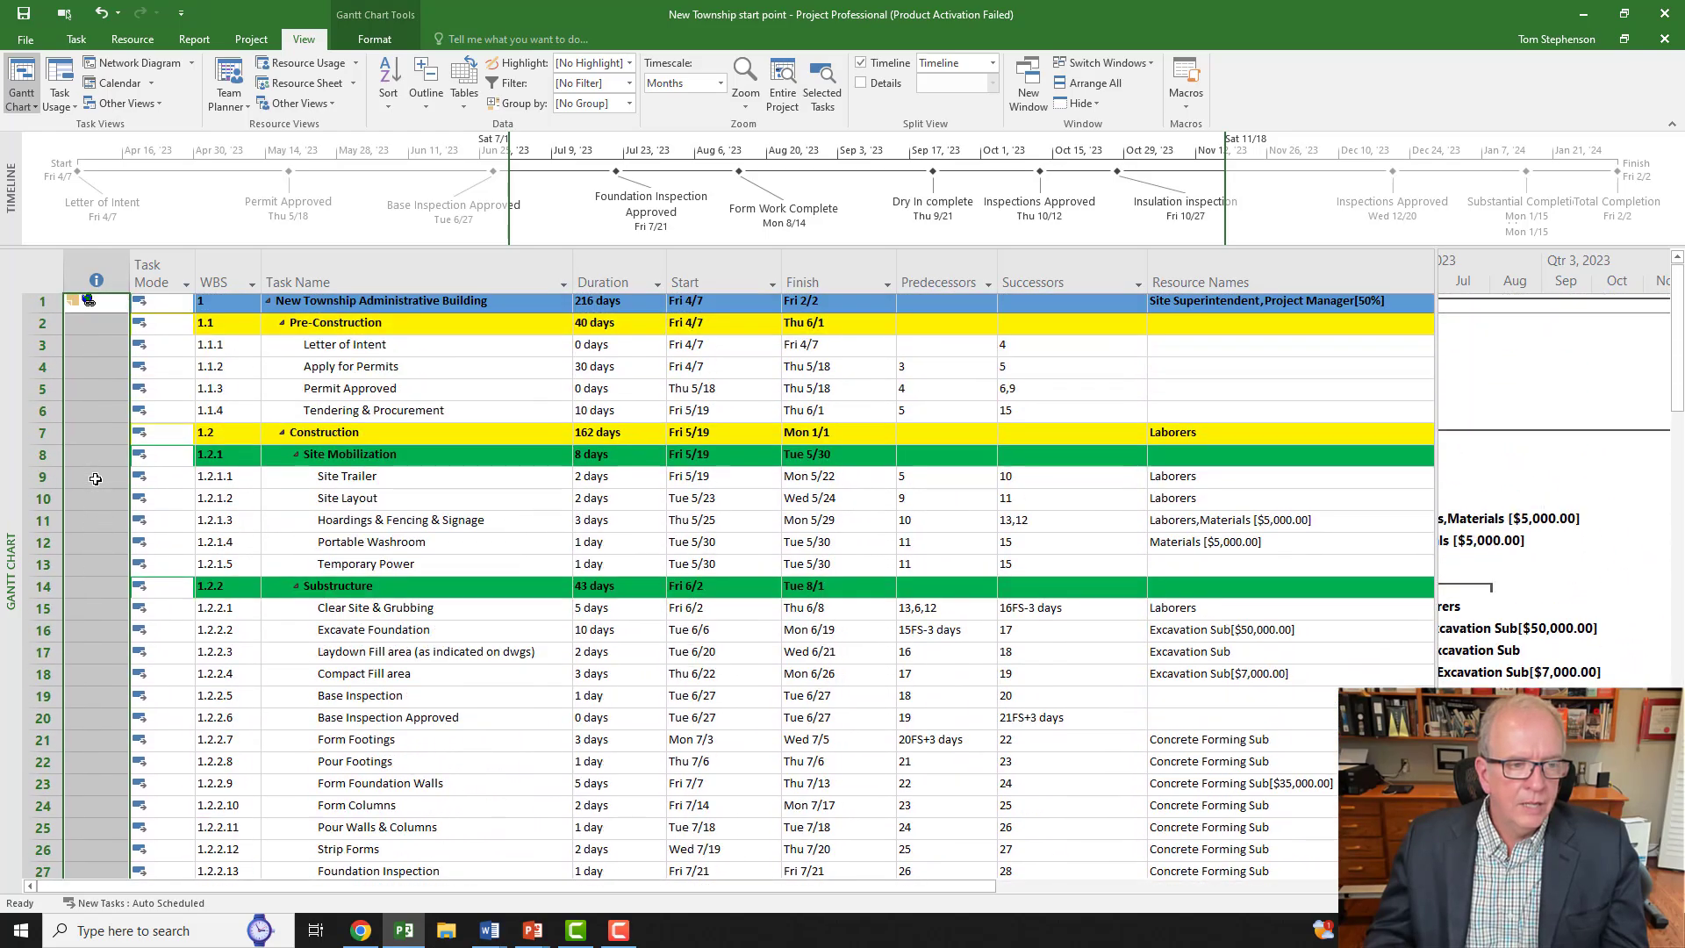
{"action": "left_click", "coordinate": [262, 32]}
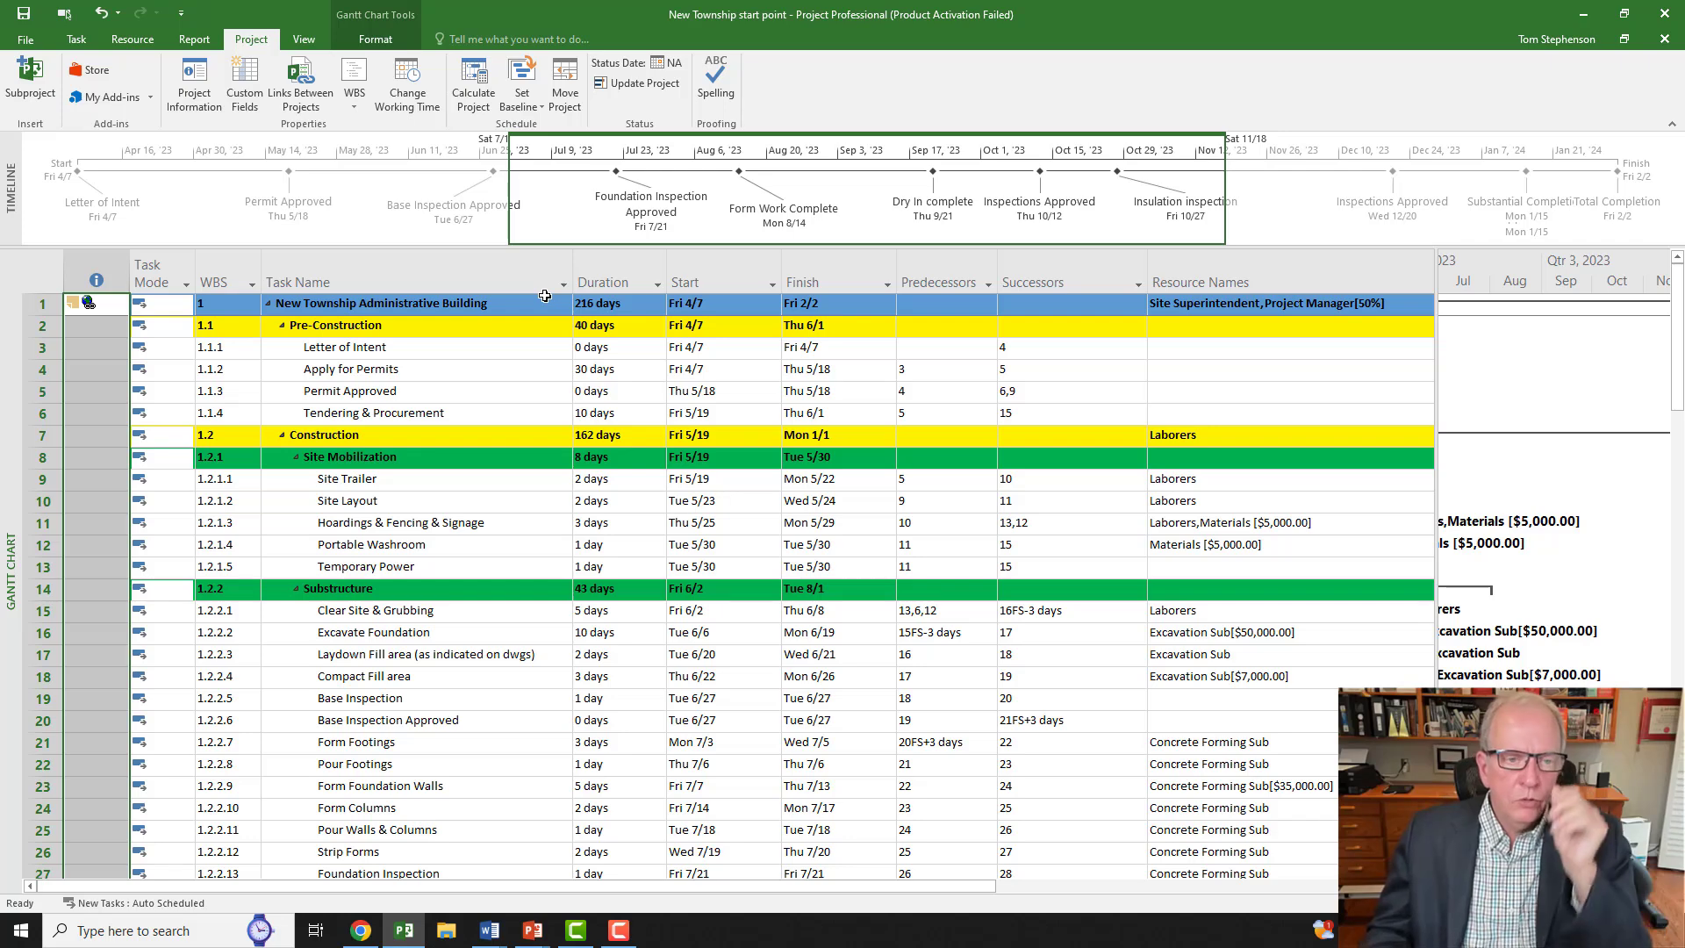
Step: Open the Set Baseline dropdown on the Project tab to show Set Baseline and Clear Baseline
{"action": "left_click", "coordinate": [518, 106]}
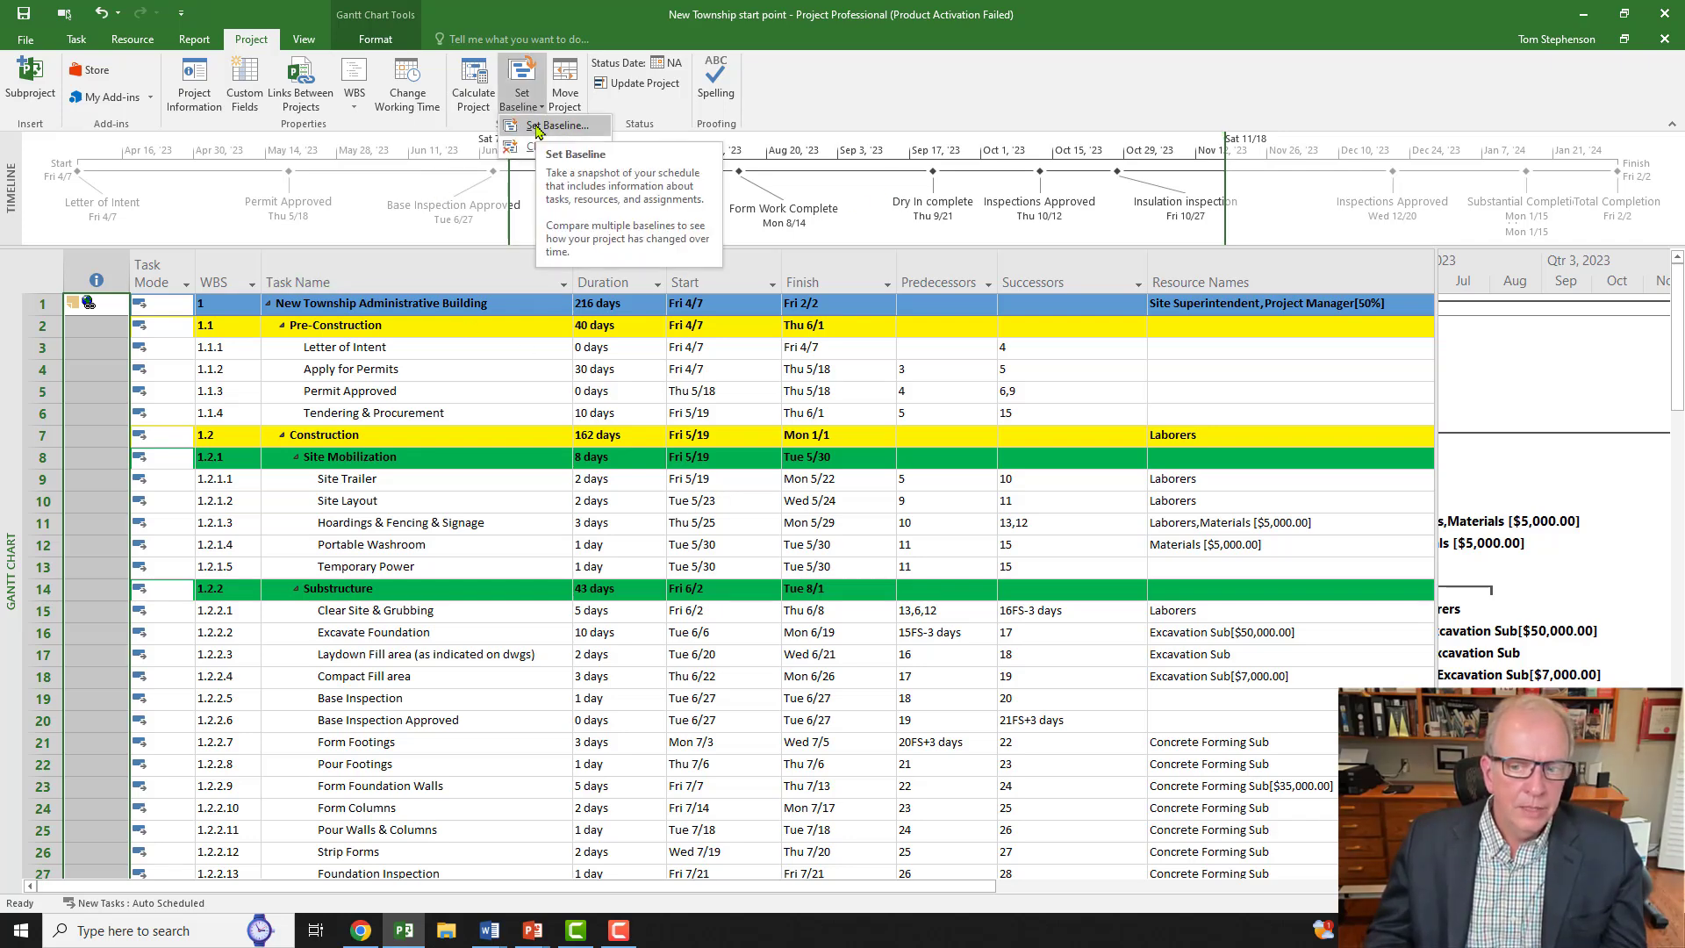